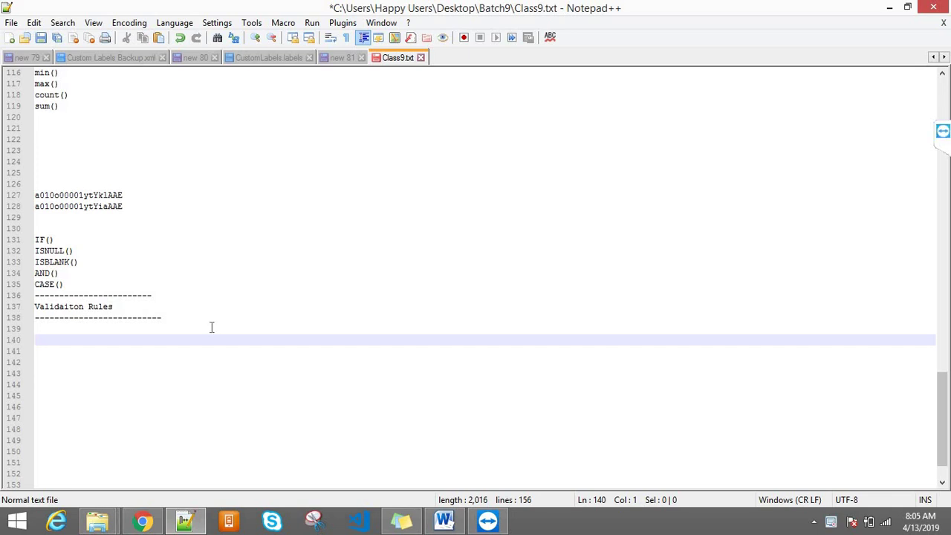
- Switch from the Notepad++ notes to the Salesforce Profiles page in Chrome
{"action": "left_click", "coordinate": [143, 522]}
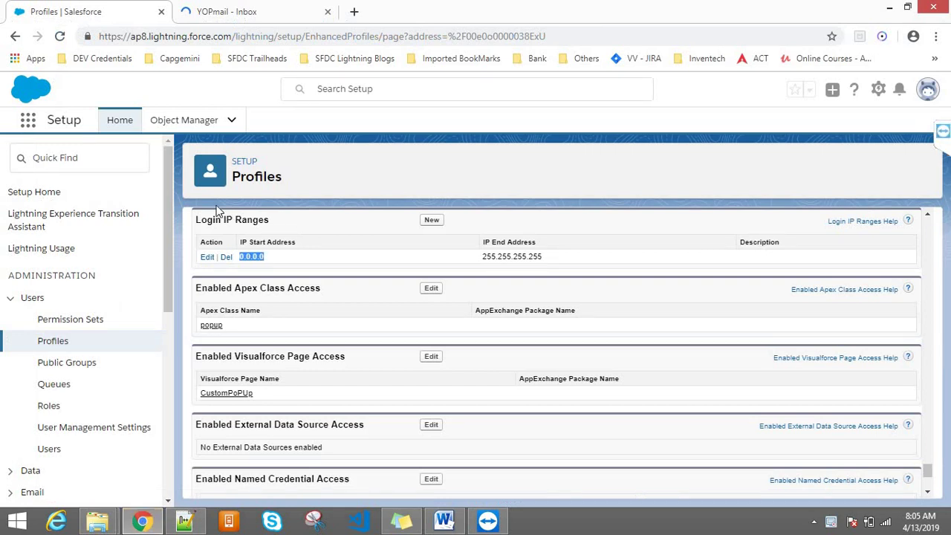
- Open Products from the App Launcher's All Items list
{"action": "left_click", "coordinate": [27, 120]}
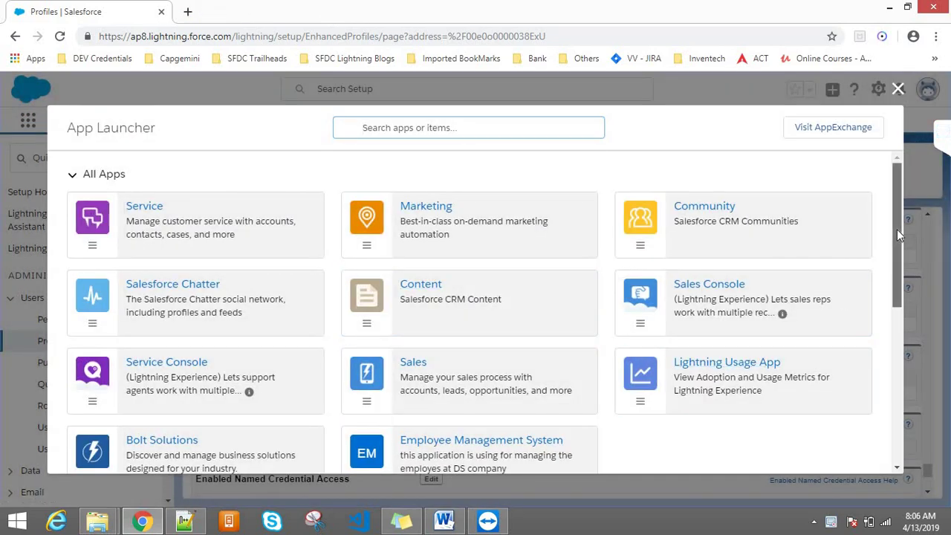
{"action": "left_click_drag", "start_coordinate": [896, 229], "coordinate": [896, 345]}
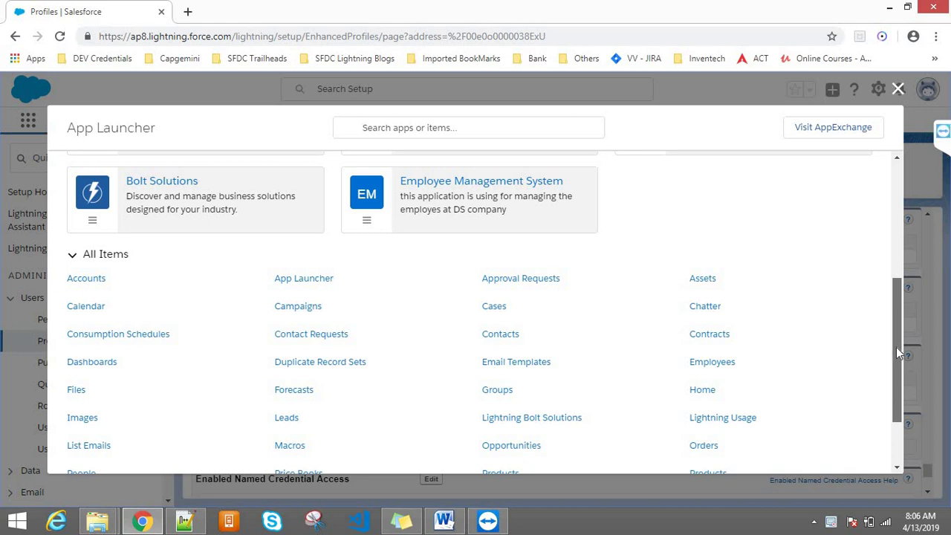
{"action": "left_click_drag", "start_coordinate": [896, 347], "coordinate": [895, 364]}
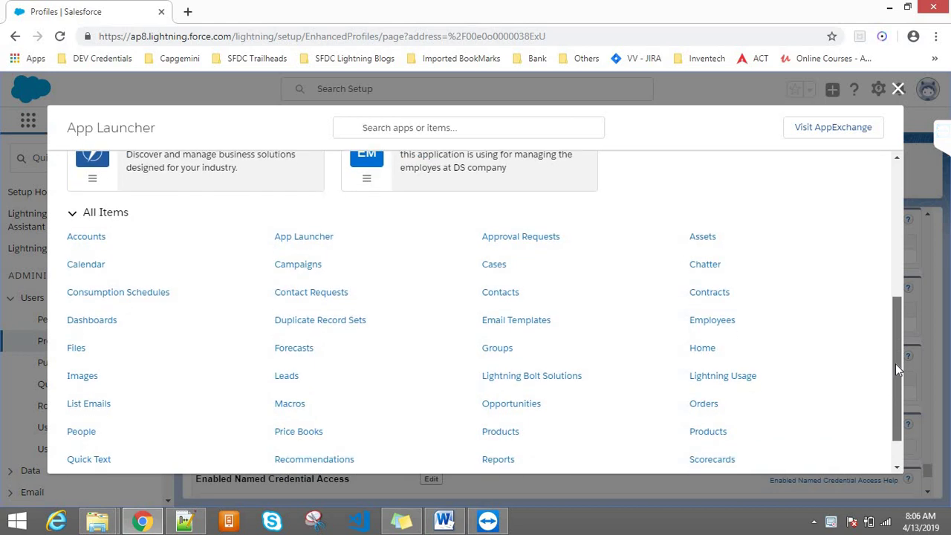
{"action": "left_click", "coordinate": [706, 437]}
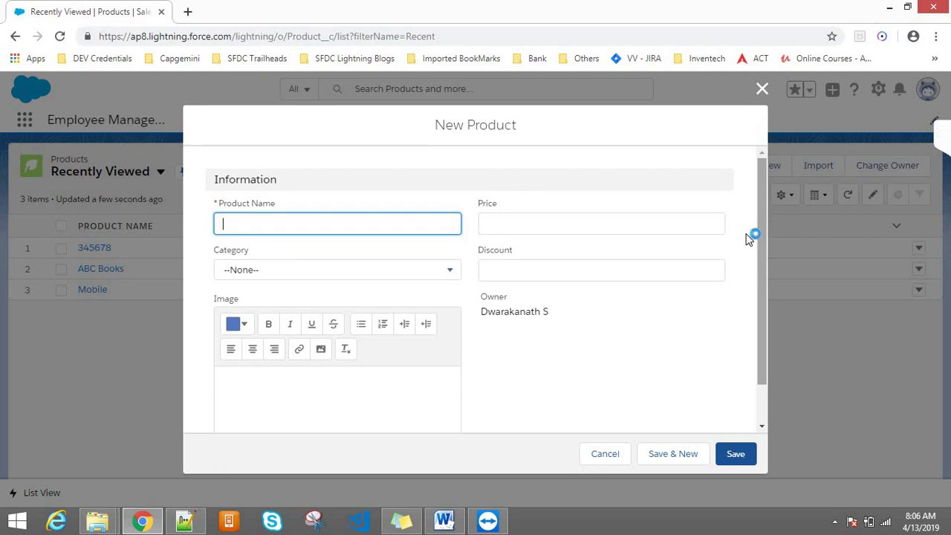
- Enter 45678 as the Price, then look at the Category list and Product Name field
{"action": "left_click", "coordinate": [513, 221]}
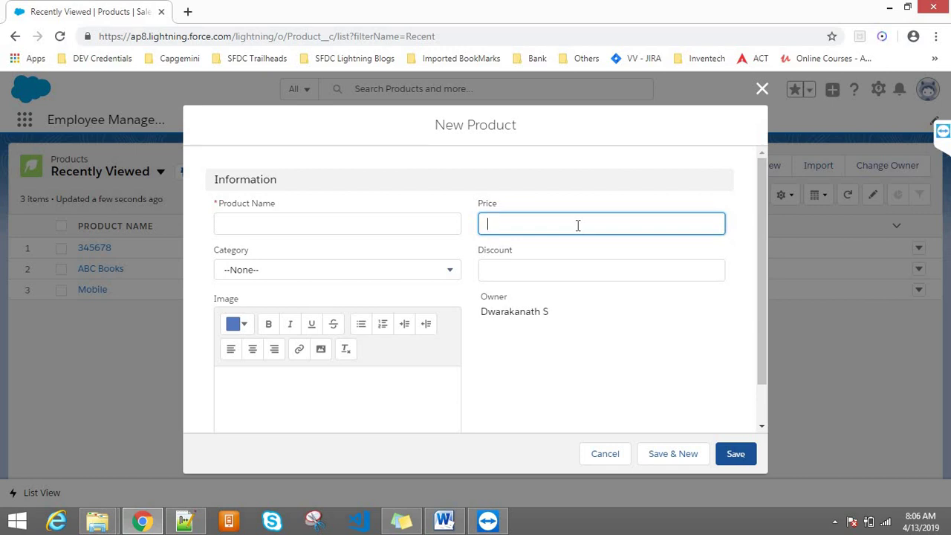
{"action": "type", "text": "45678"}
{"action": "left_click", "coordinate": [317, 396]}
{"action": "left_click", "coordinate": [266, 273]}
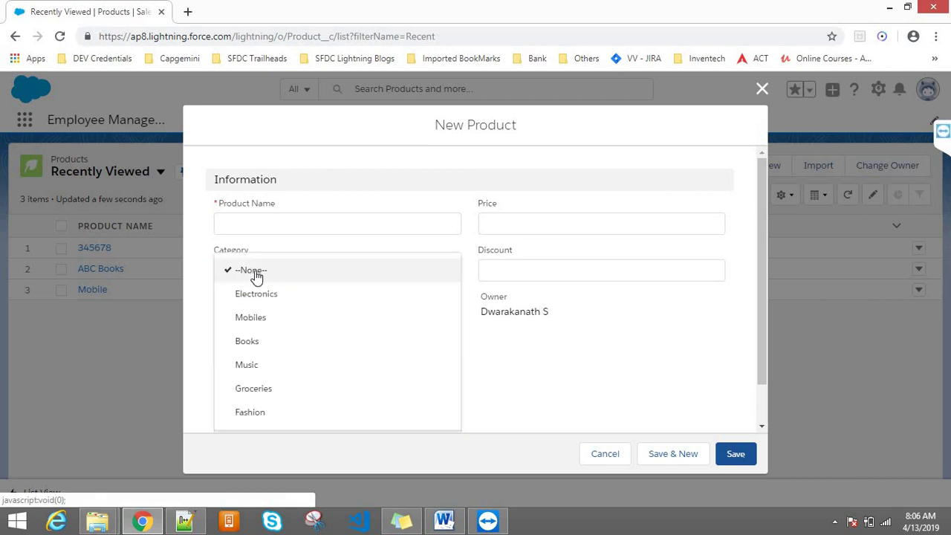
{"action": "left_click", "coordinate": [246, 227]}
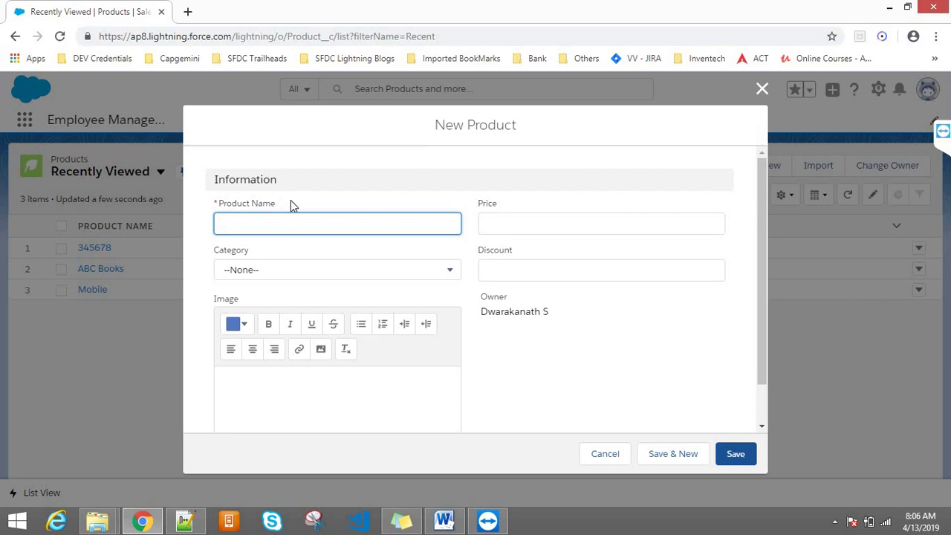
- Highlight the Product Name label, then close the New Product form unsaved
{"action": "left_click_drag", "start_coordinate": [291, 199], "coordinate": [223, 198]}
{"action": "left_click", "coordinate": [259, 201]}
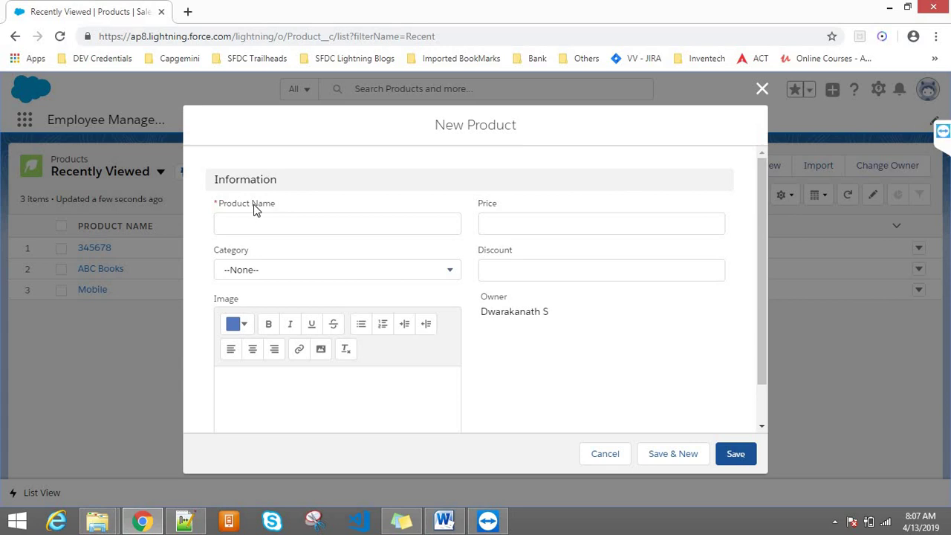
{"action": "left_click", "coordinate": [517, 217]}
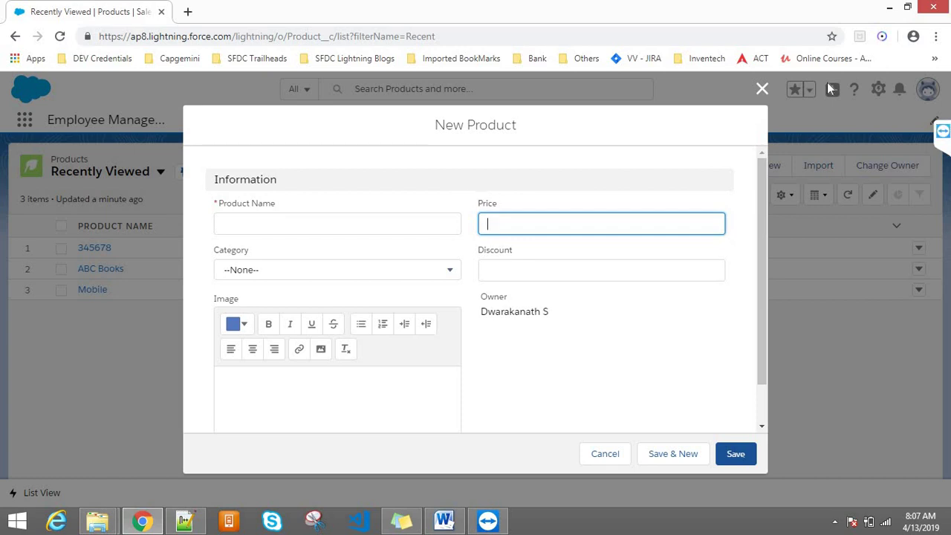
{"action": "left_click", "coordinate": [762, 88]}
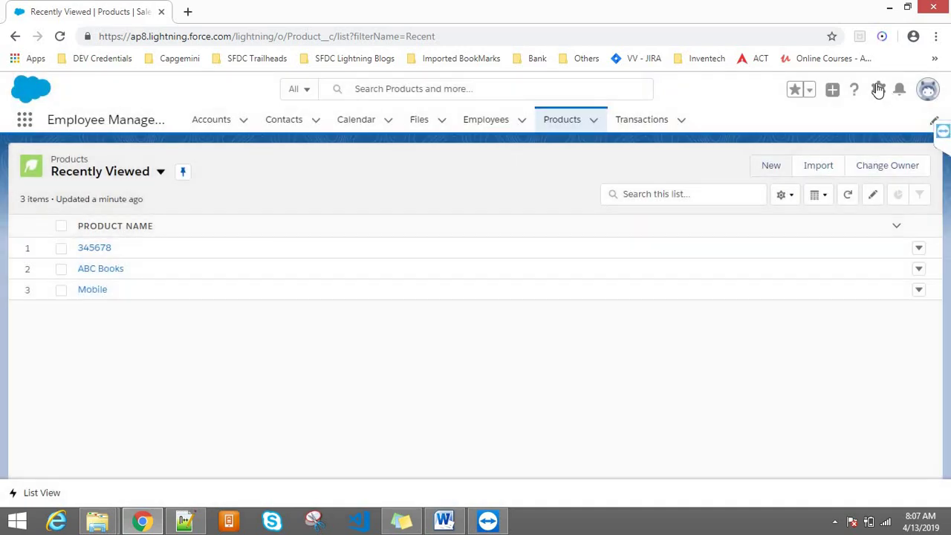
- Open the Product object's Price field for editing via Edit Object and Fields & Relationships
{"action": "left_click", "coordinate": [878, 89]}
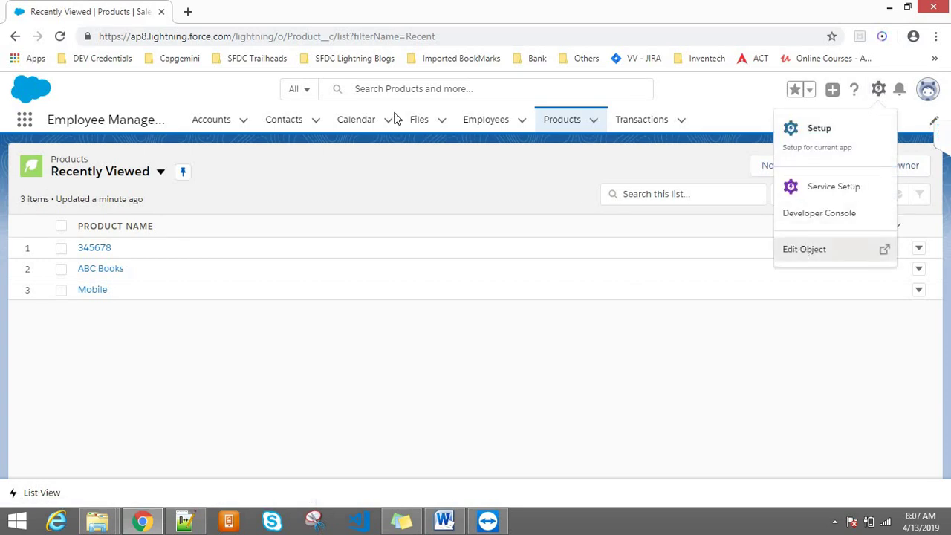
{"action": "left_click", "coordinate": [806, 251]}
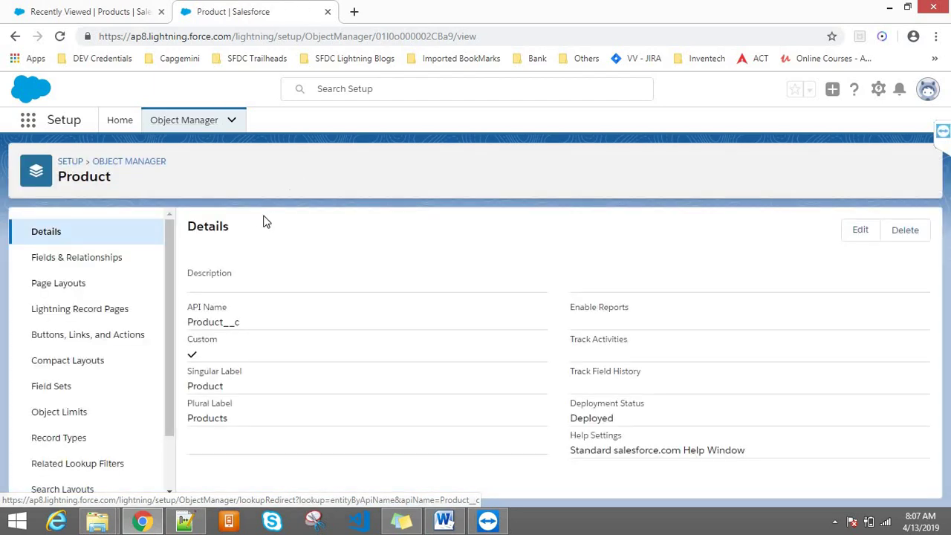
{"action": "left_click", "coordinate": [96, 269]}
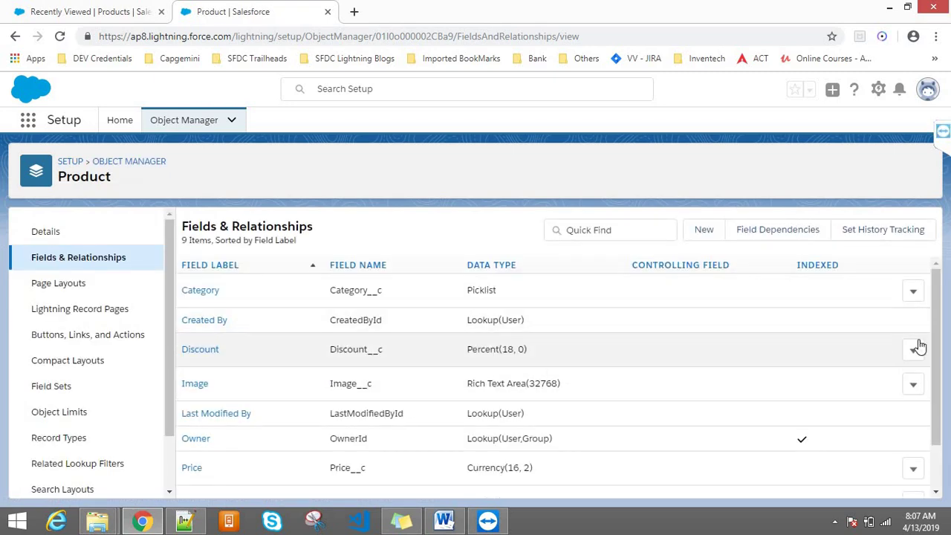
{"action": "left_click", "coordinate": [193, 471]}
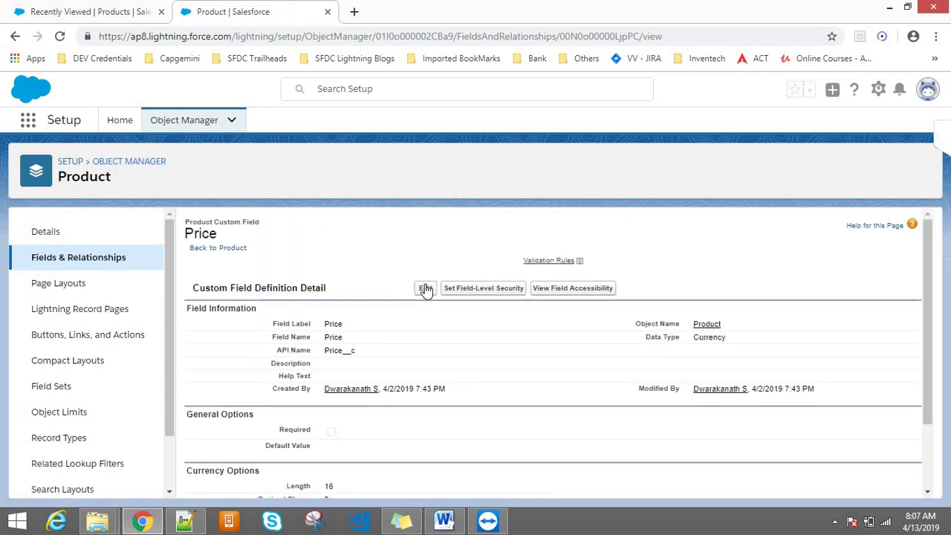
{"action": "left_click", "coordinate": [426, 289]}
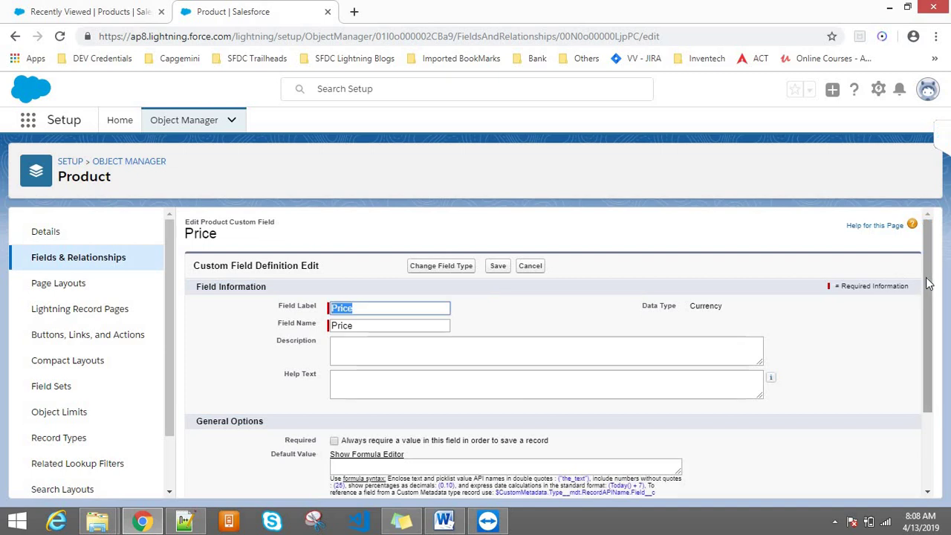
- Tick Required on the Price field and return to the Products list tab
{"action": "scroll", "coordinate": [927, 283], "scroll_direction": "down", "scroll_amount": 1}
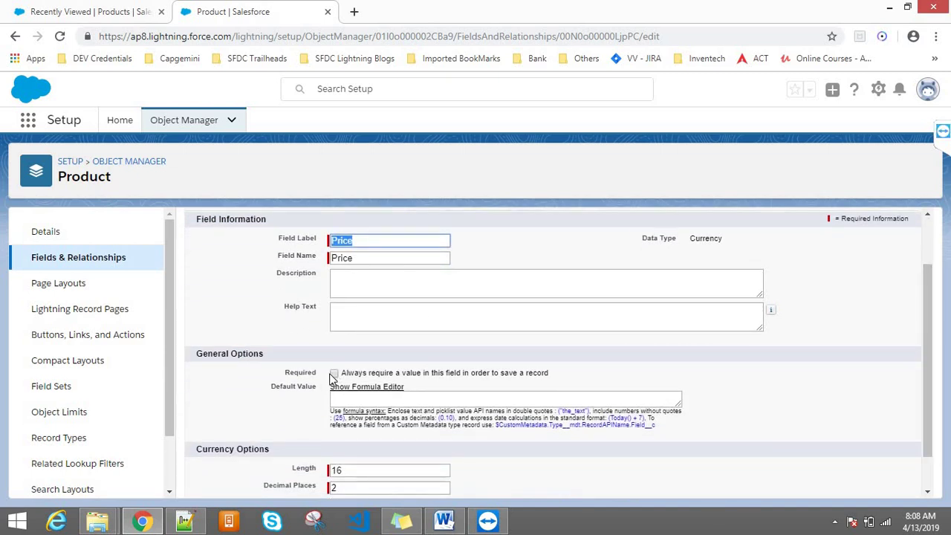
{"action": "left_click", "coordinate": [333, 379]}
{"action": "left_click", "coordinate": [335, 375]}
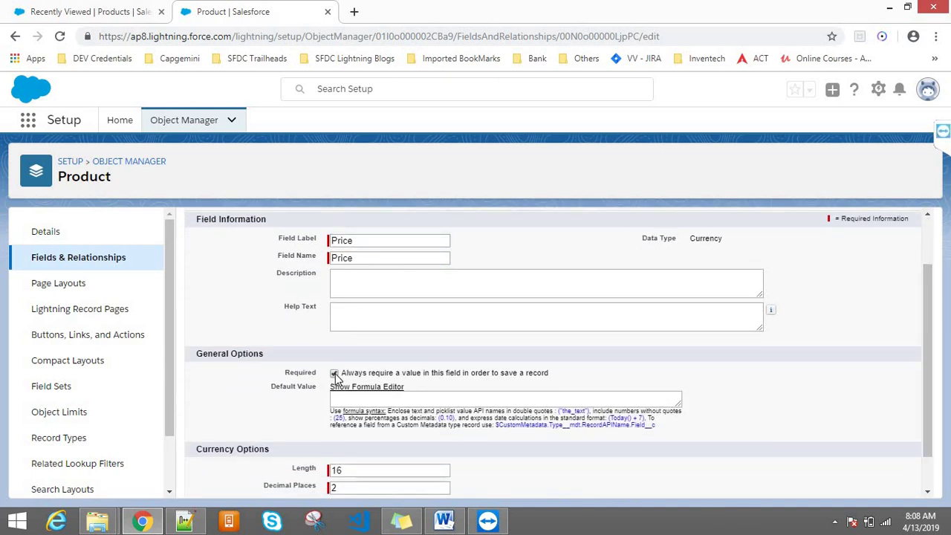
{"action": "left_click", "coordinate": [112, 9]}
{"action": "left_click", "coordinate": [399, 136]}
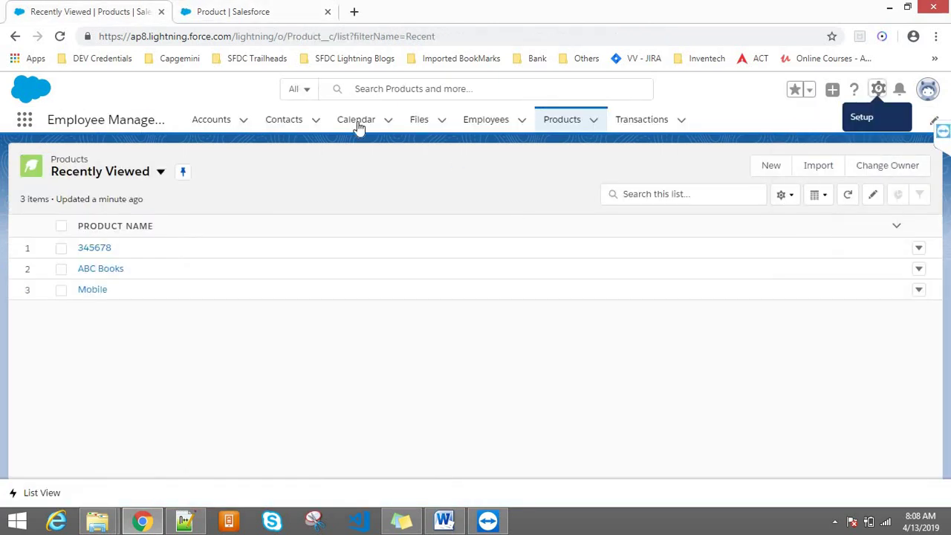
- Save a new product with an empty Product Name to trigger the required-field error
{"action": "left_click", "coordinate": [771, 165]}
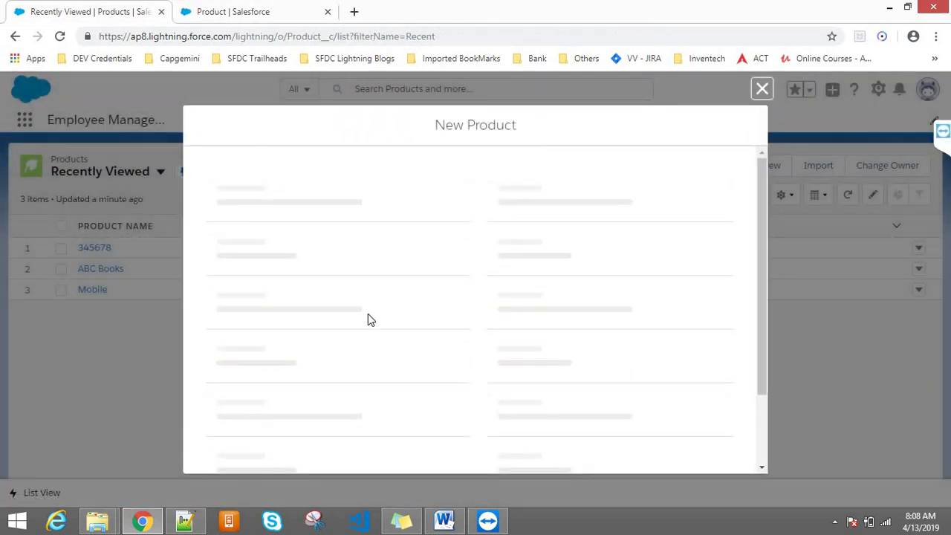
{"action": "left_click", "coordinate": [507, 217]}
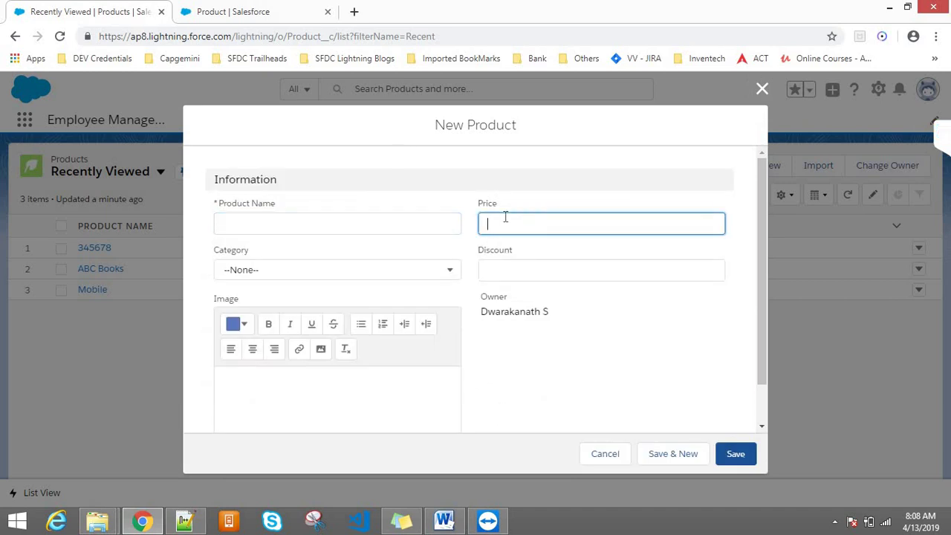
{"action": "double_click", "coordinate": [264, 203]}
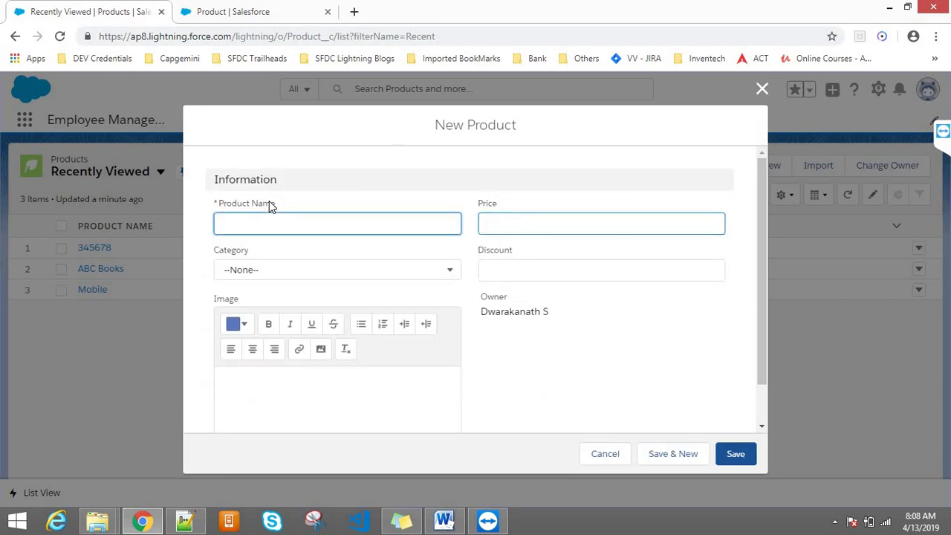
{"action": "left_click", "coordinate": [734, 454]}
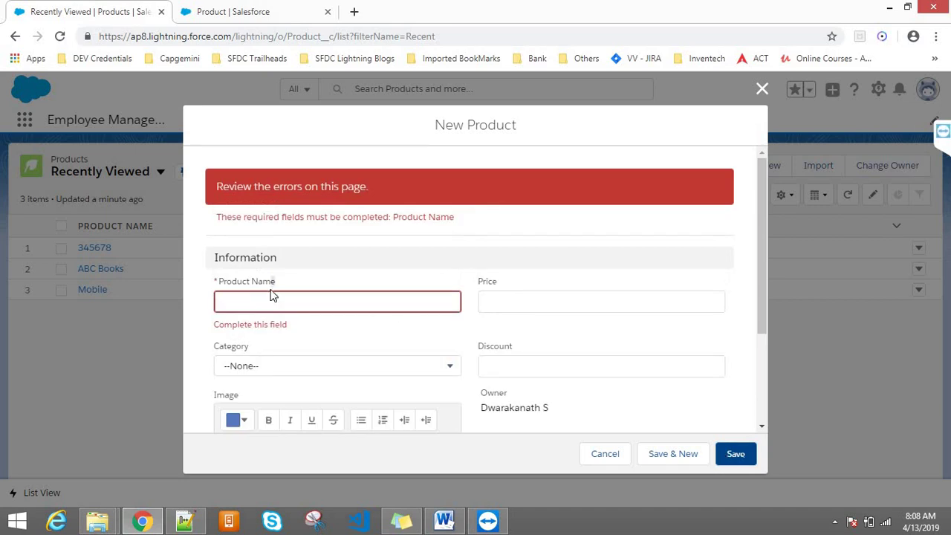
- Highlight the 'Complete this field' error, then return to the Price field setup tab
{"action": "left_click_drag", "start_coordinate": [288, 324], "coordinate": [211, 316]}
{"action": "left_click", "coordinate": [301, 325]}
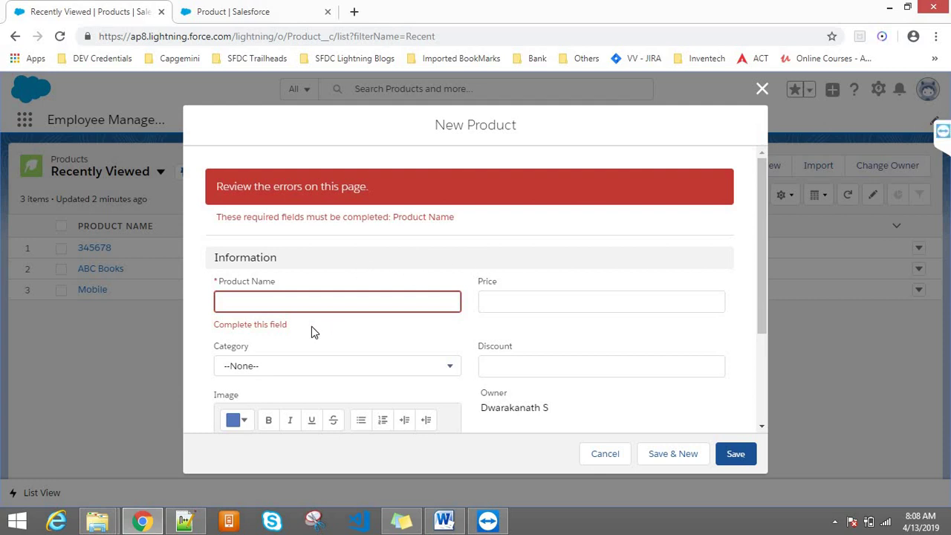
{"action": "left_click_drag", "start_coordinate": [300, 332], "coordinate": [228, 318]}
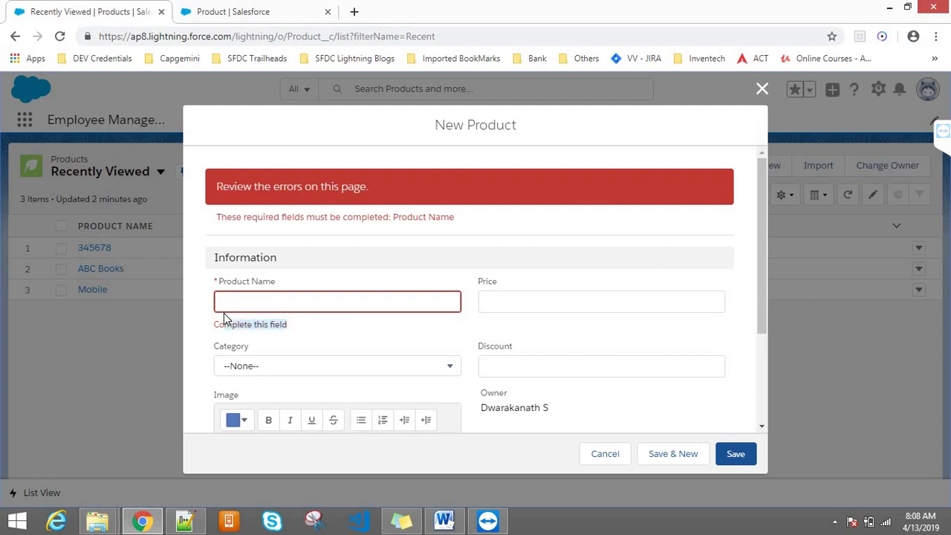
{"action": "left_click", "coordinate": [332, 262]}
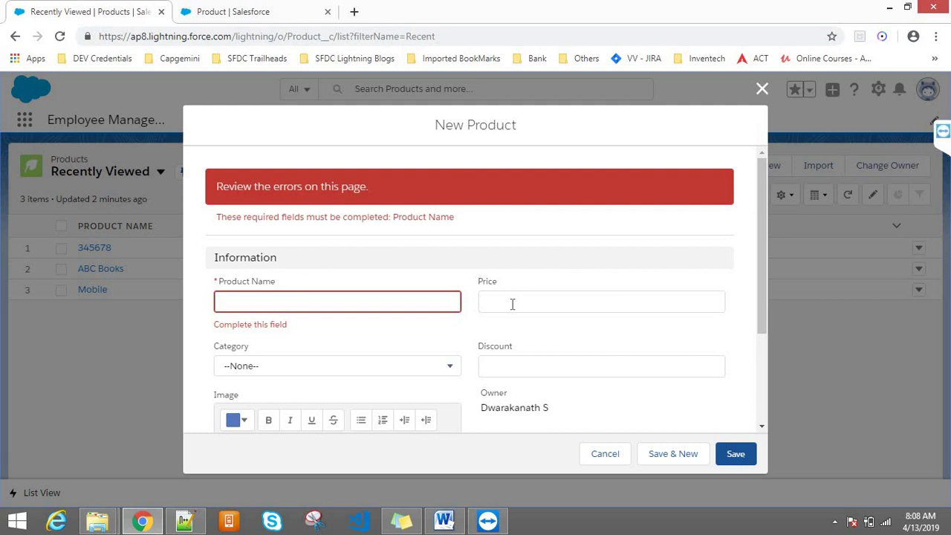
{"action": "left_click", "coordinate": [256, 11]}
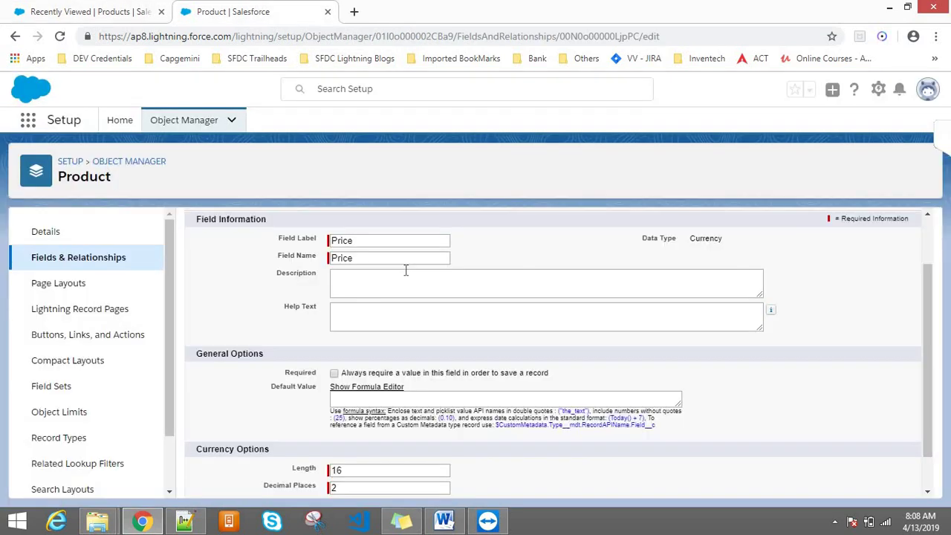
- Tick Required on Price, cancel the field edit, and go back to the New Product form
{"action": "left_click", "coordinate": [334, 374]}
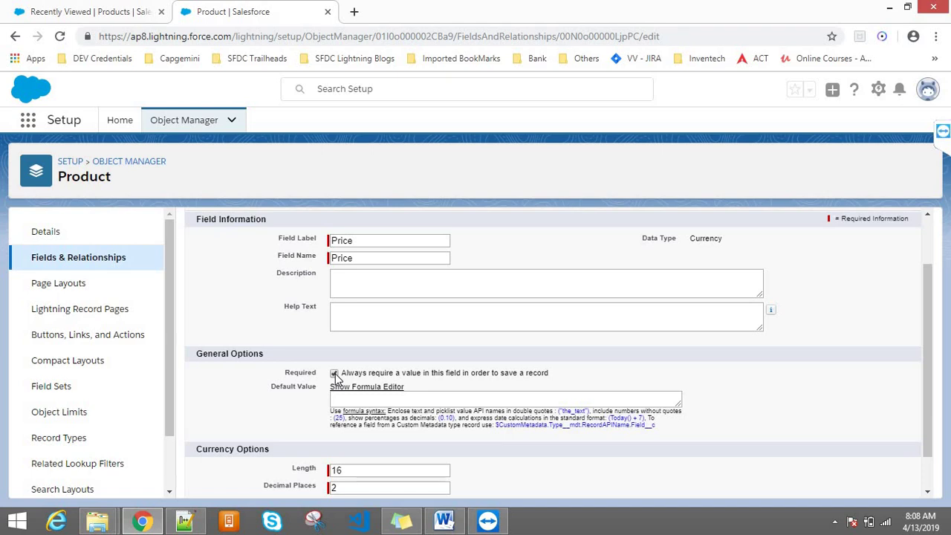
{"action": "scroll", "coordinate": [929, 252], "scroll_direction": "up", "scroll_amount": 1}
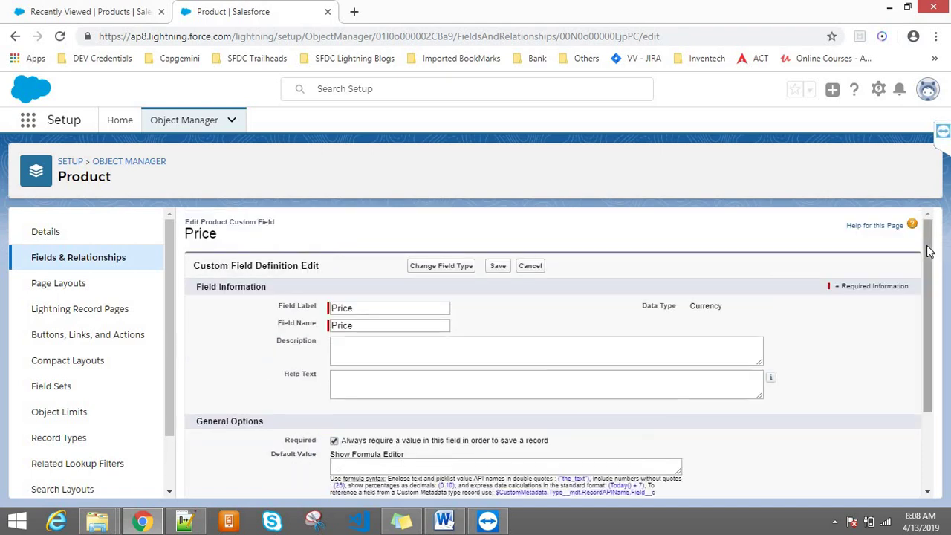
{"action": "left_click", "coordinate": [529, 266]}
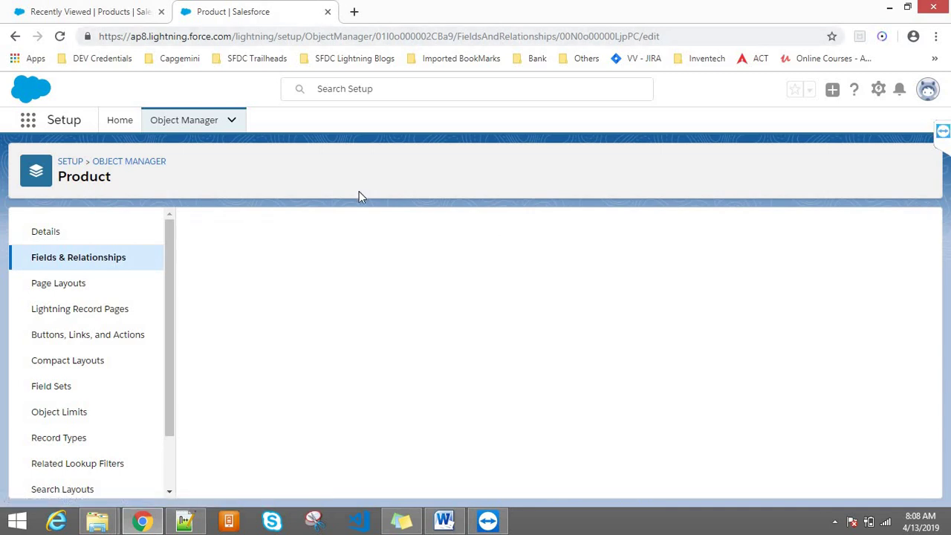
{"action": "left_click", "coordinate": [133, 11]}
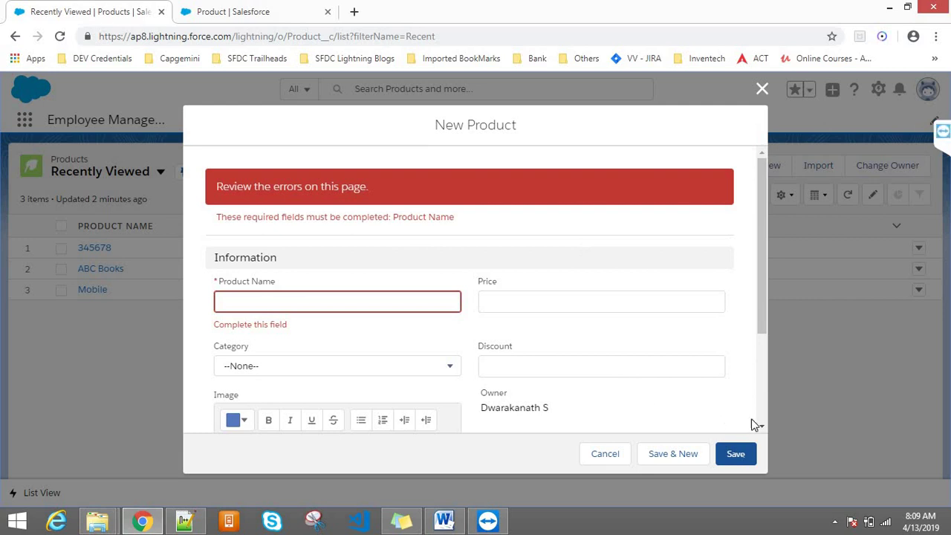
- Retry saving, set Category to Mobiles, then reset it to --None--
{"action": "left_click", "coordinate": [734, 453]}
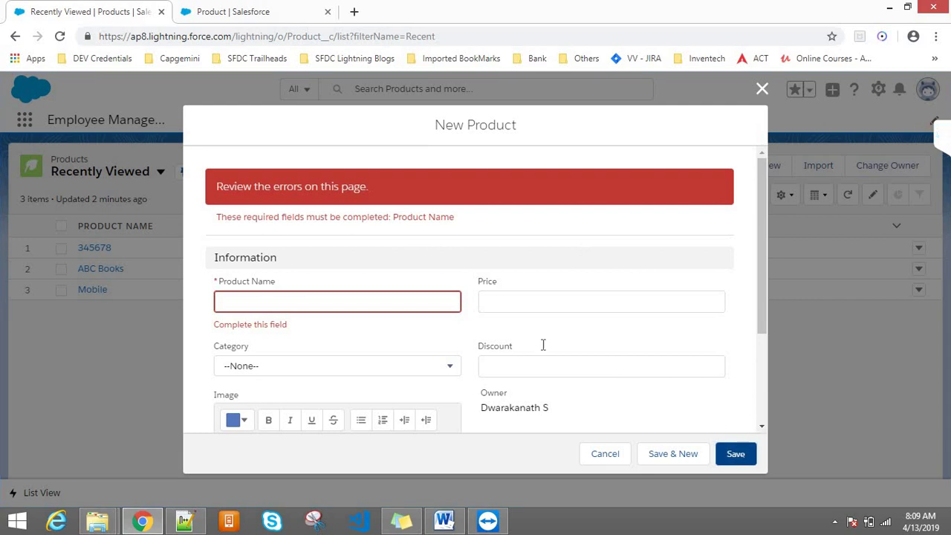
{"action": "left_click", "coordinate": [498, 368]}
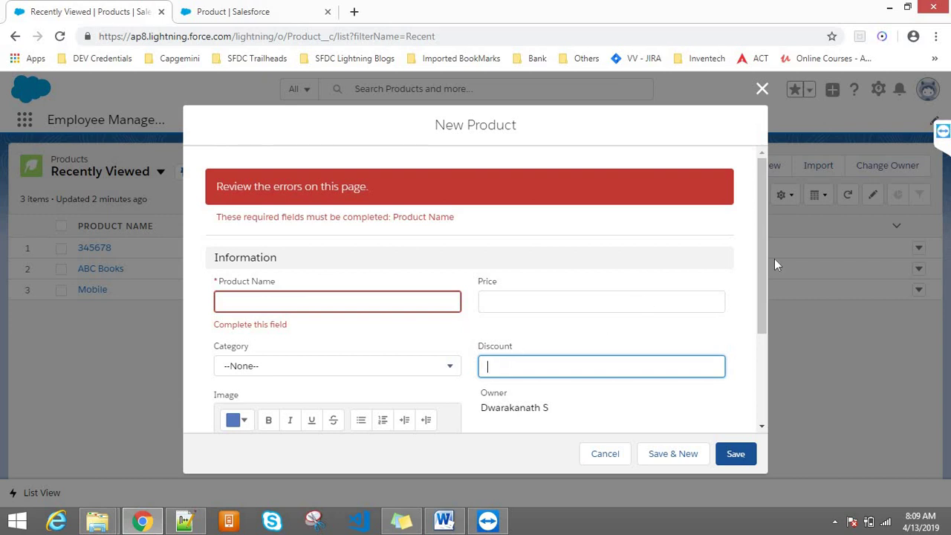
{"action": "left_click_drag", "start_coordinate": [763, 242], "coordinate": [762, 342]}
{"action": "scroll", "coordinate": [756, 263], "scroll_direction": "up", "scroll_amount": 3}
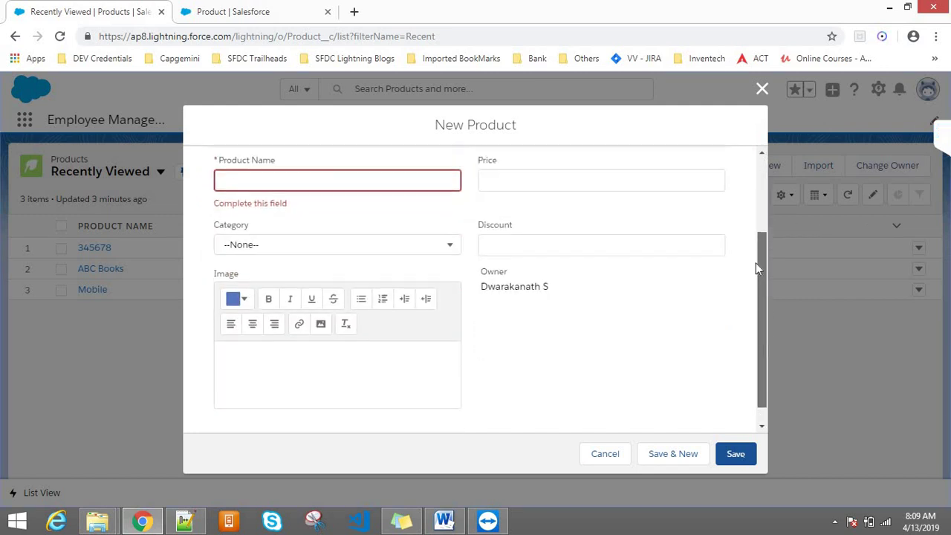
{"action": "left_click", "coordinate": [503, 249]}
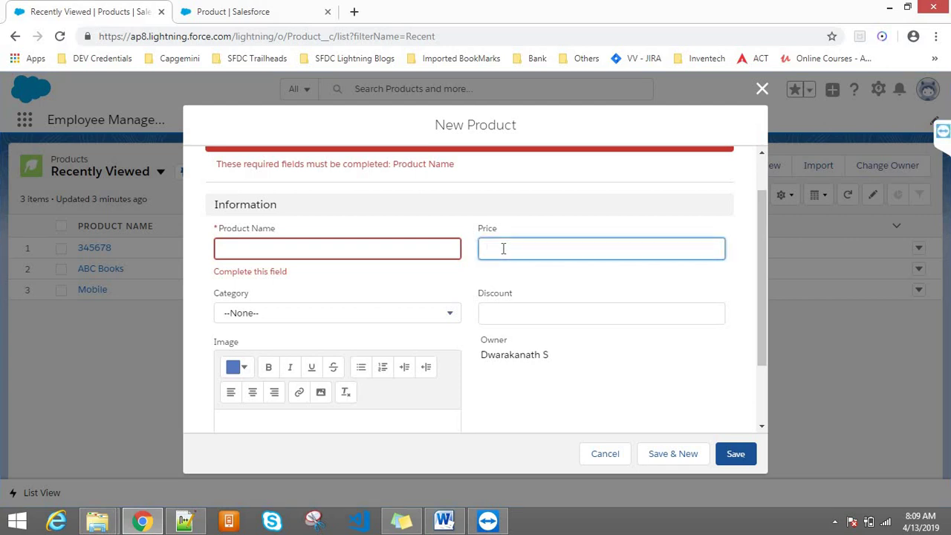
{"action": "left_click", "coordinate": [312, 313]}
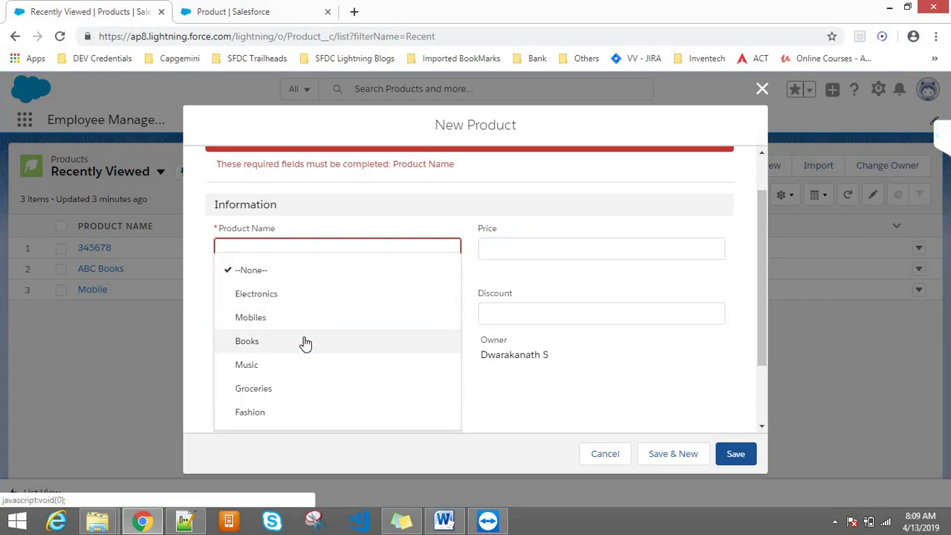
{"action": "left_click", "coordinate": [268, 319]}
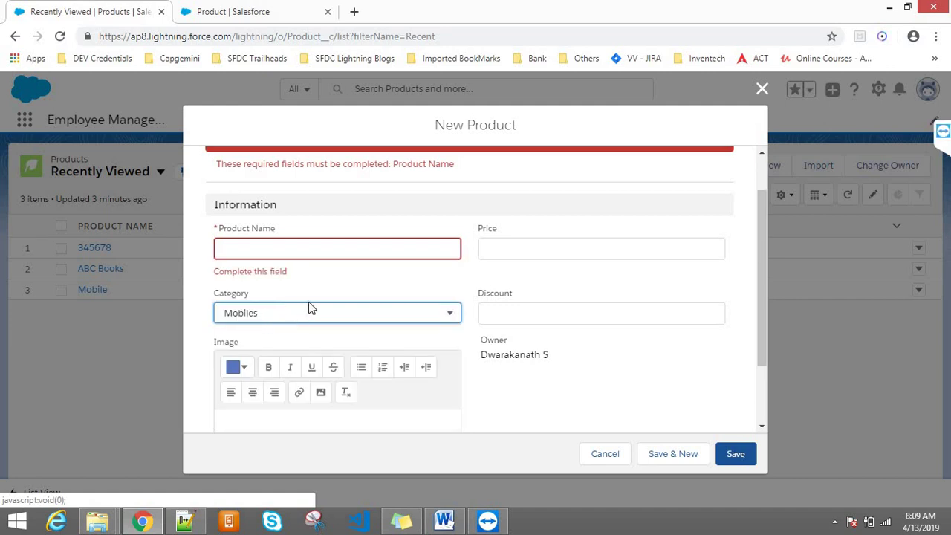
{"action": "left_click", "coordinate": [498, 255]}
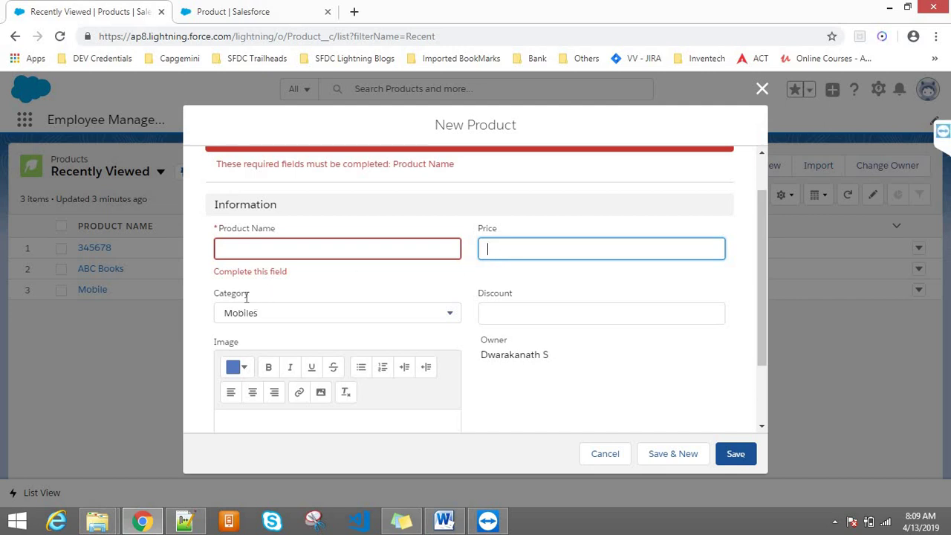
{"action": "left_click_drag", "start_coordinate": [247, 296], "coordinate": [211, 297]}
{"action": "left_click", "coordinate": [271, 318]}
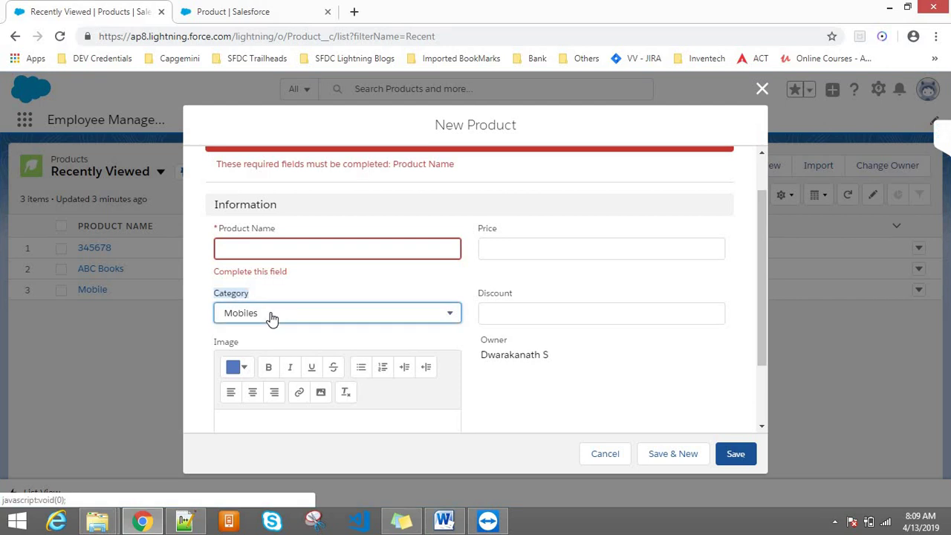
{"action": "left_click", "coordinate": [250, 270]}
- Set Category to Mobiles, name the product 'sdfas', and save it
{"action": "left_click", "coordinate": [734, 454]}
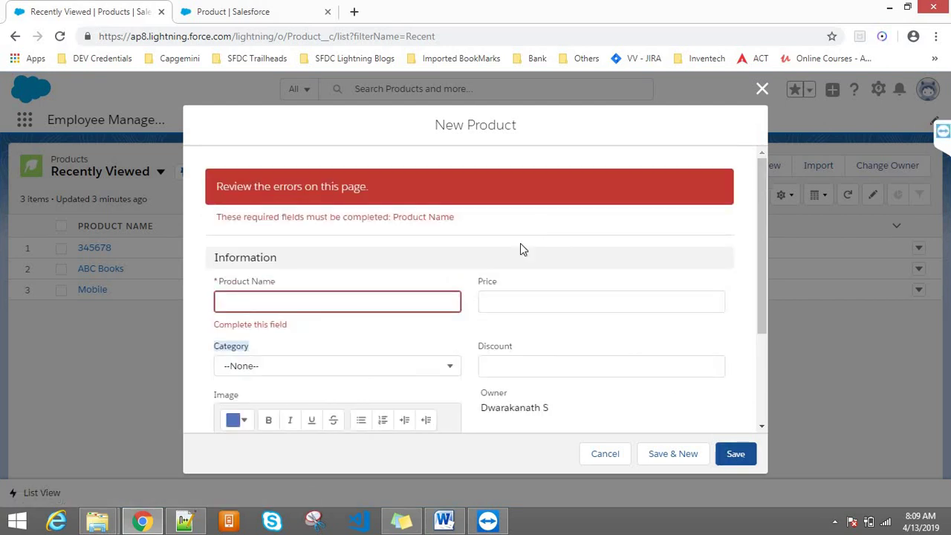
{"action": "left_click", "coordinate": [251, 366]}
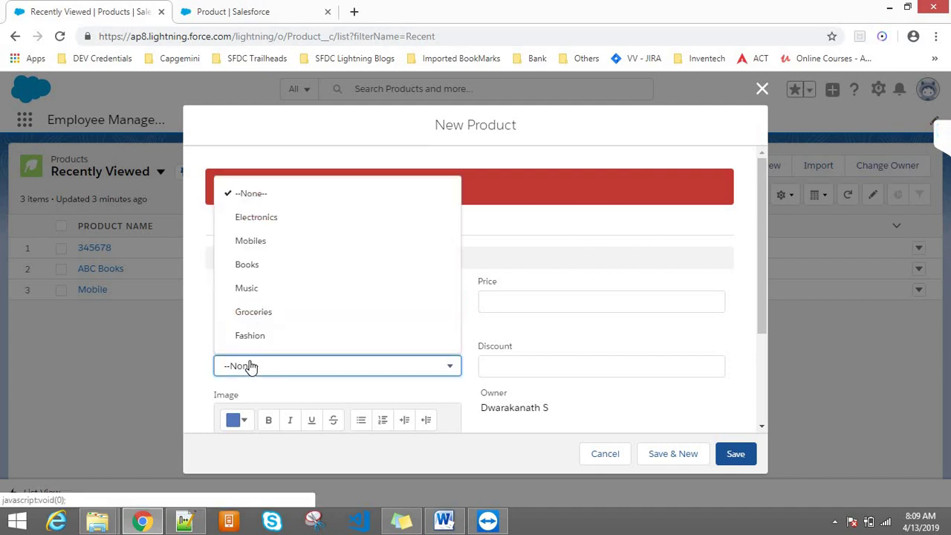
{"action": "left_click", "coordinate": [251, 367]}
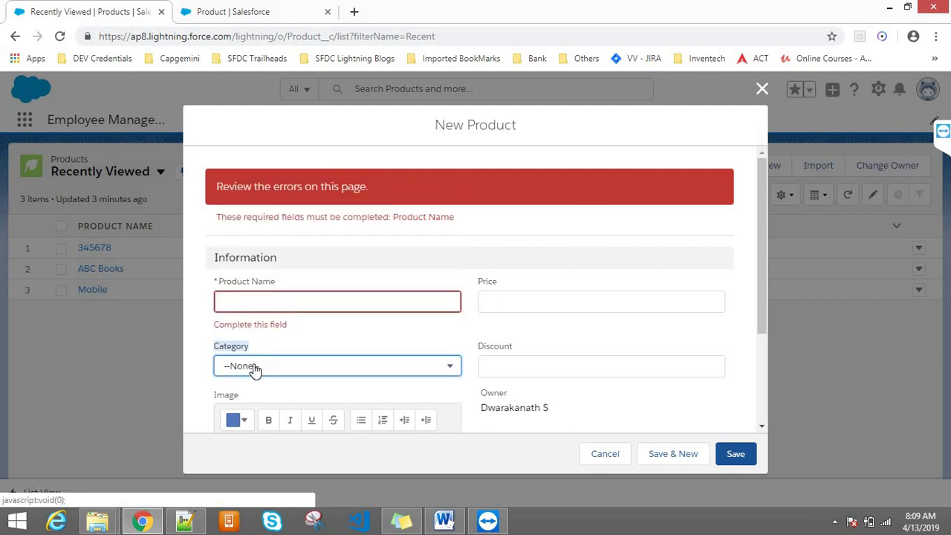
{"action": "left_click", "coordinate": [511, 294]}
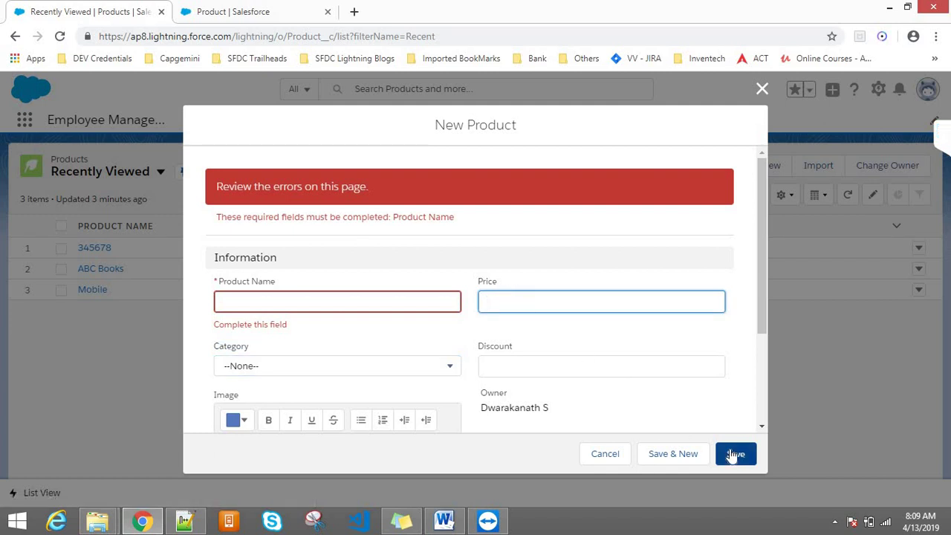
{"action": "left_click", "coordinate": [265, 366]}
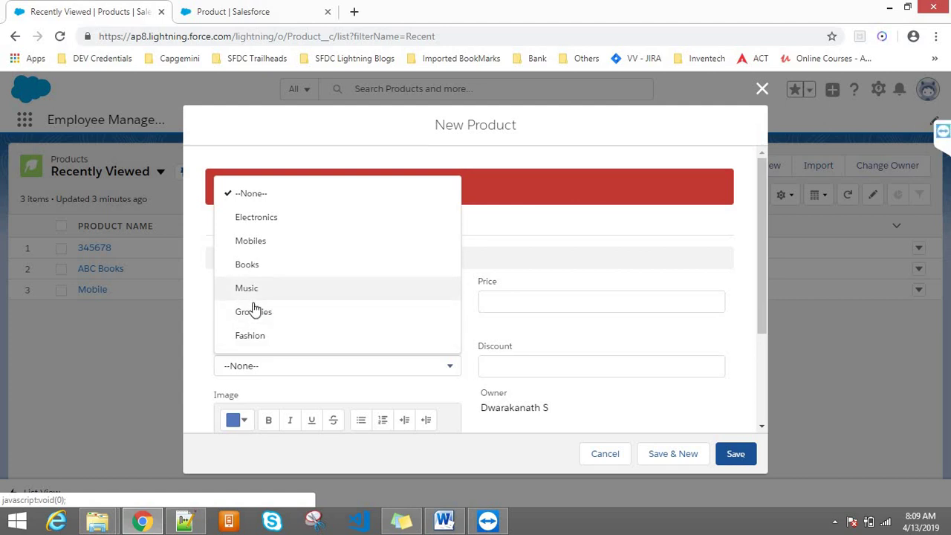
{"action": "left_click", "coordinate": [249, 243]}
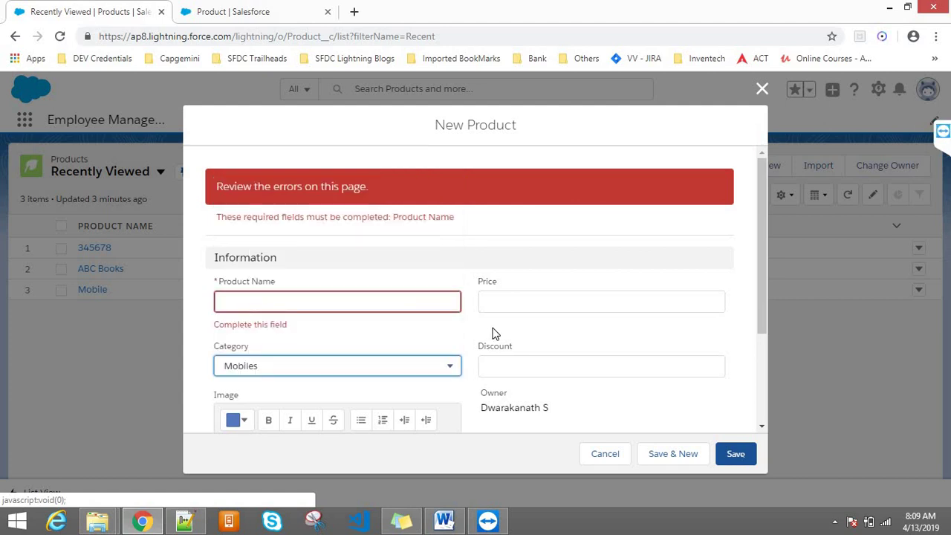
{"action": "left_click", "coordinate": [353, 297]}
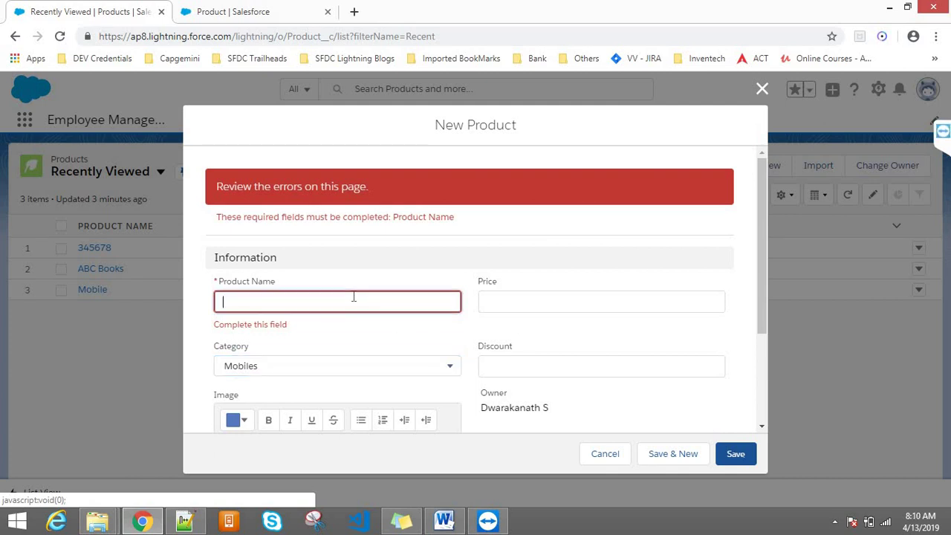
{"action": "type", "text": "sdfas"}
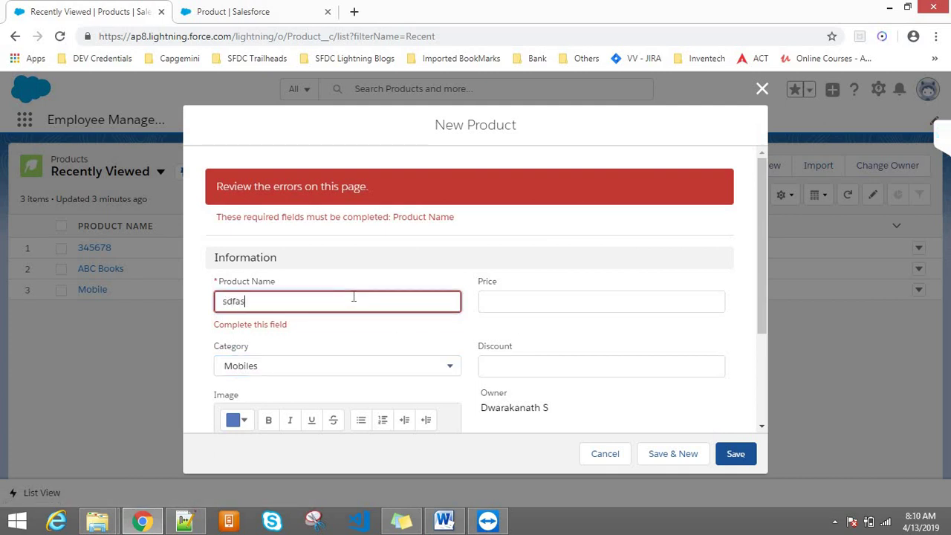
{"action": "left_click", "coordinate": [739, 462]}
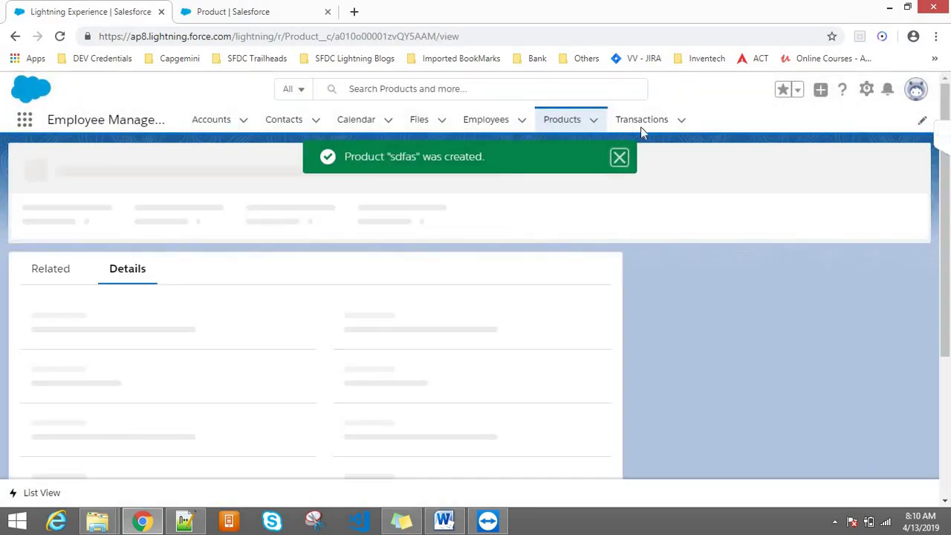
{"action": "left_click", "coordinate": [621, 157]}
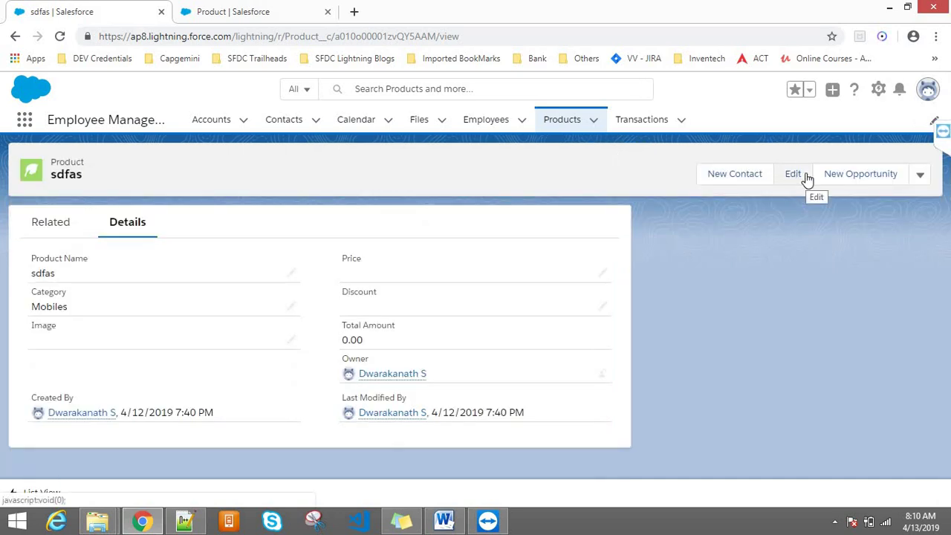
{"action": "left_click", "coordinate": [806, 175]}
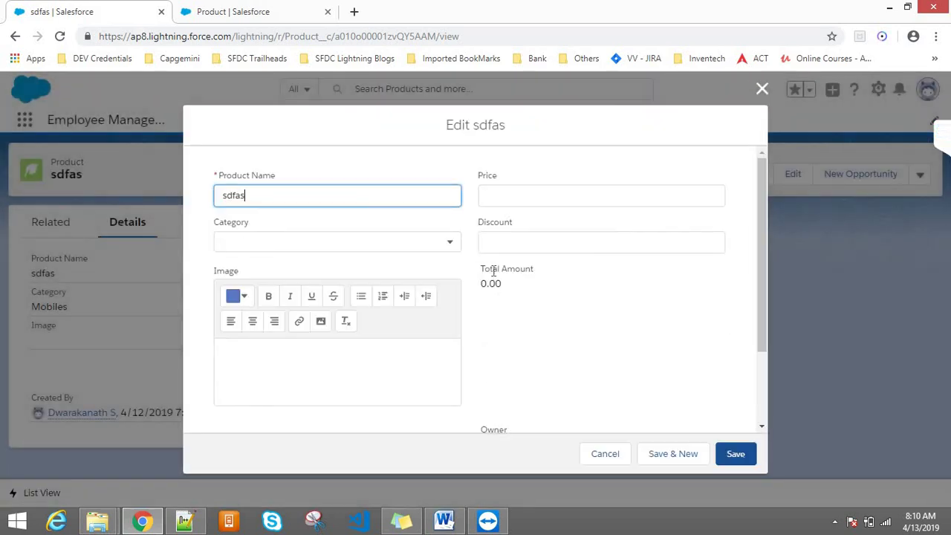
{"action": "left_click", "coordinate": [504, 194]}
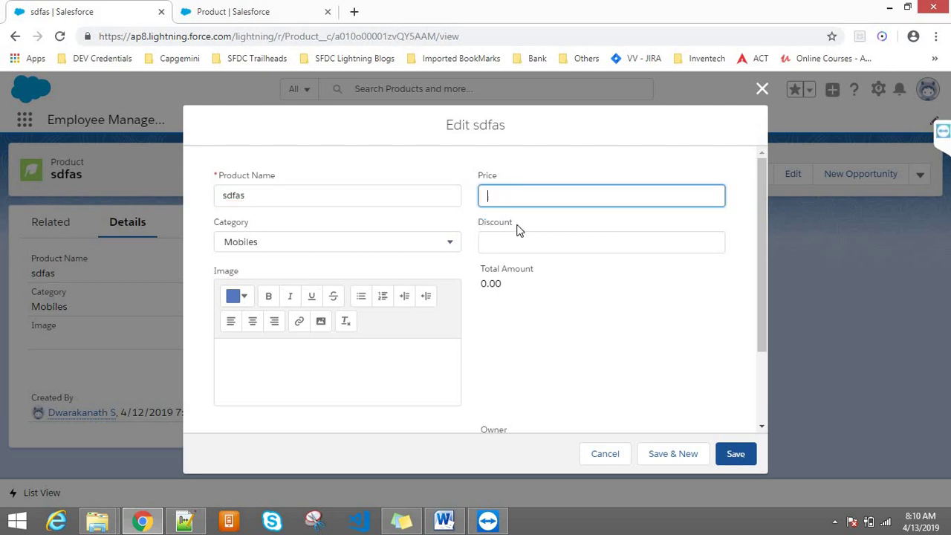
{"action": "double_click", "coordinate": [244, 223]}
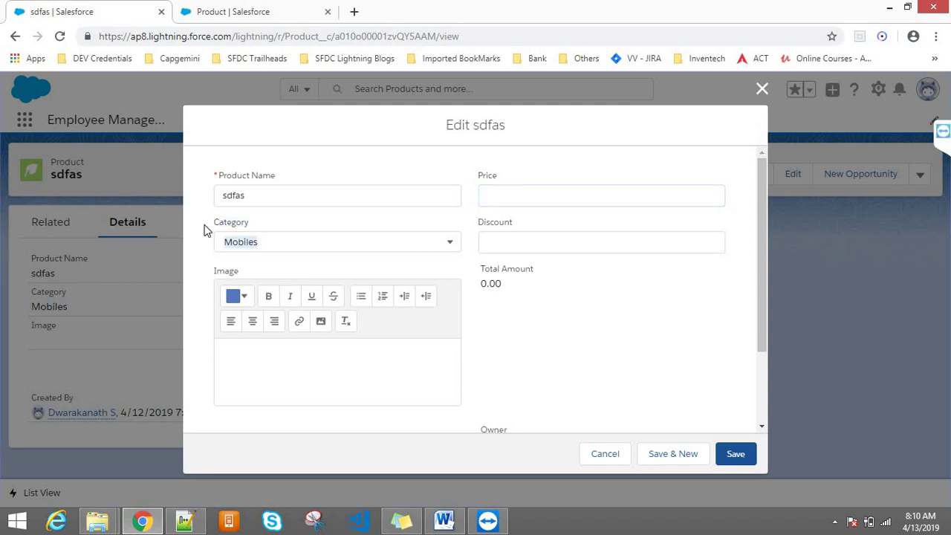
{"action": "left_click", "coordinate": [249, 249]}
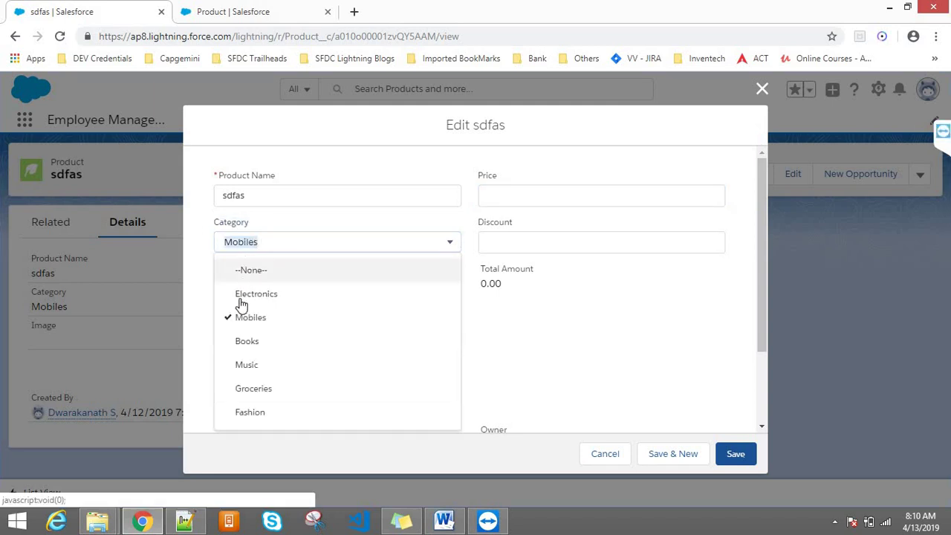
{"action": "left_click", "coordinate": [247, 341]}
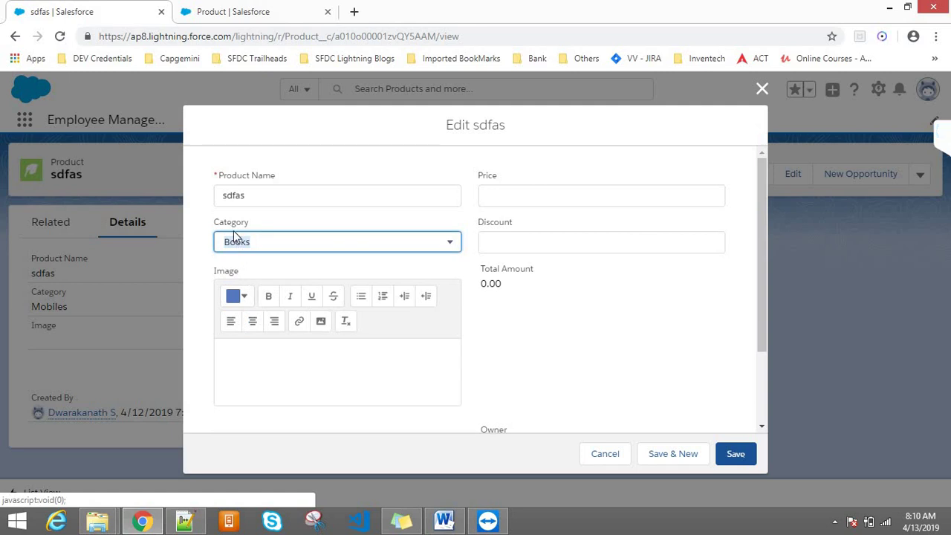
{"action": "left_click", "coordinate": [235, 251]}
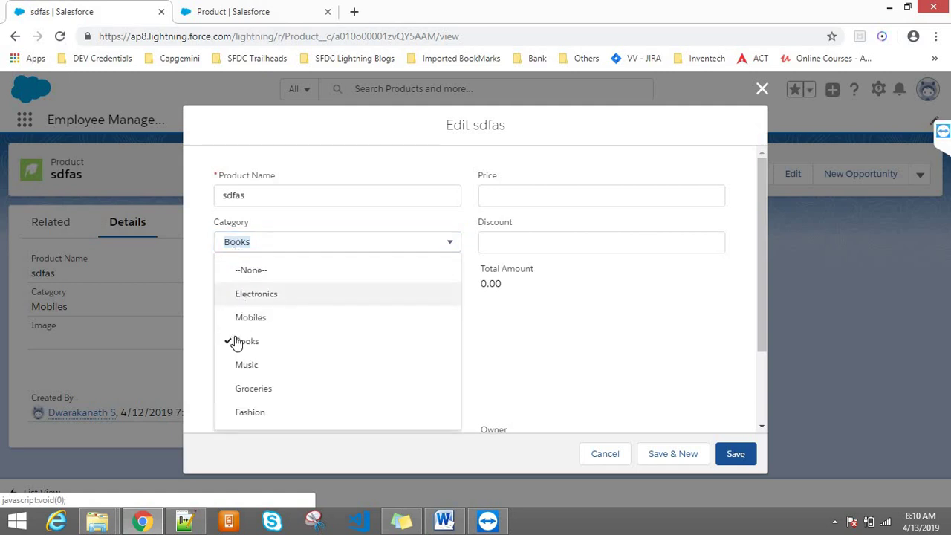
{"action": "left_click", "coordinate": [249, 272]}
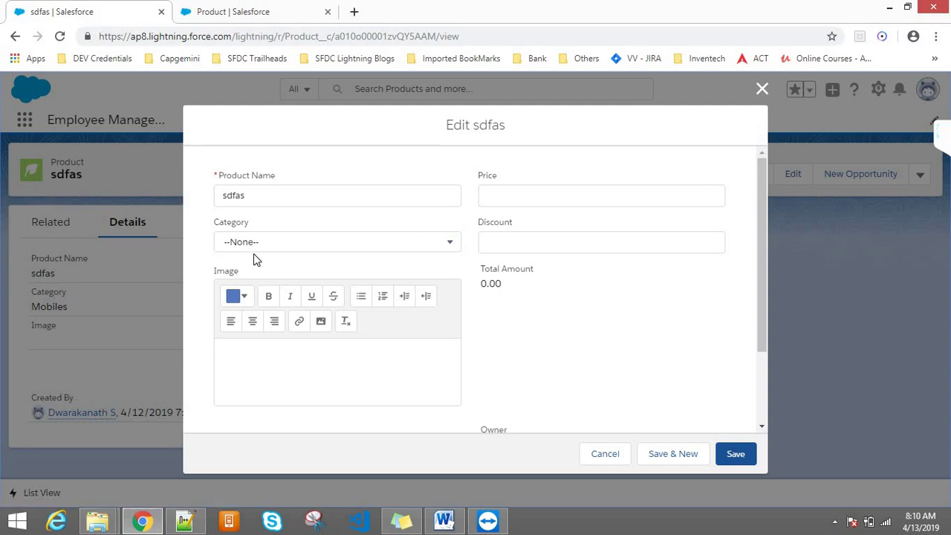
{"action": "left_click", "coordinate": [484, 196]}
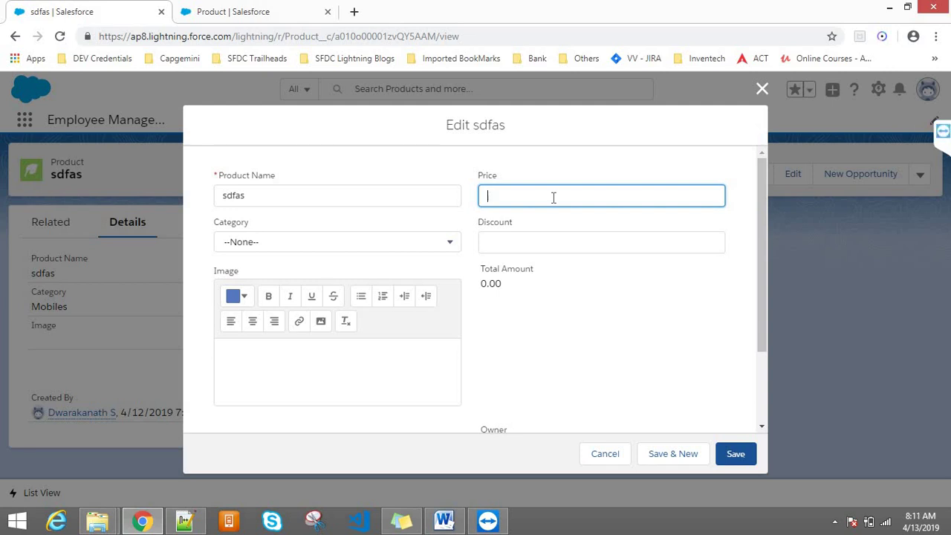
{"action": "left_click", "coordinate": [762, 88]}
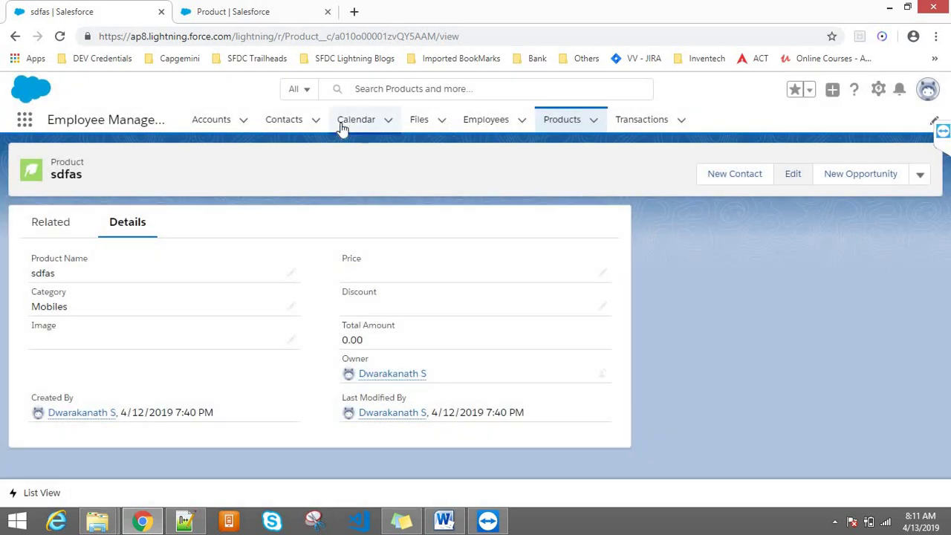
- Start a new account and try '234fvvvvbb' then '234234234' as the Account Name
{"action": "left_click", "coordinate": [212, 122]}
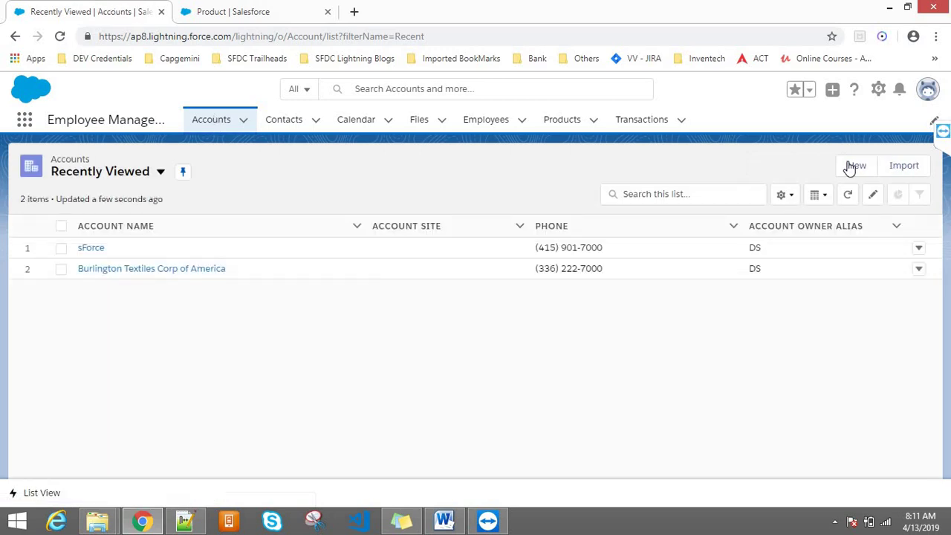
{"action": "left_click", "coordinate": [851, 163]}
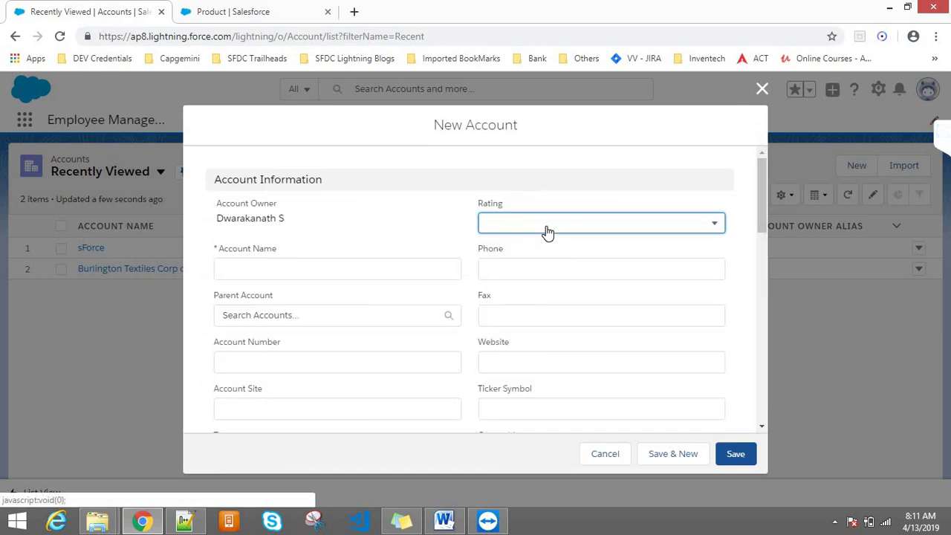
{"action": "left_click", "coordinate": [238, 269]}
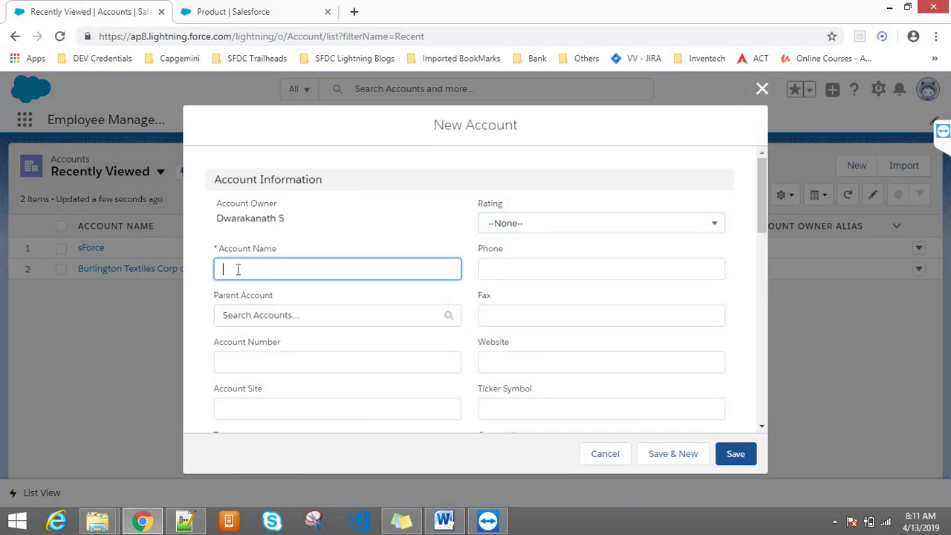
{"action": "type", "text": "234fvvvvbb"}
{"action": "double_click", "coordinate": [272, 272]}
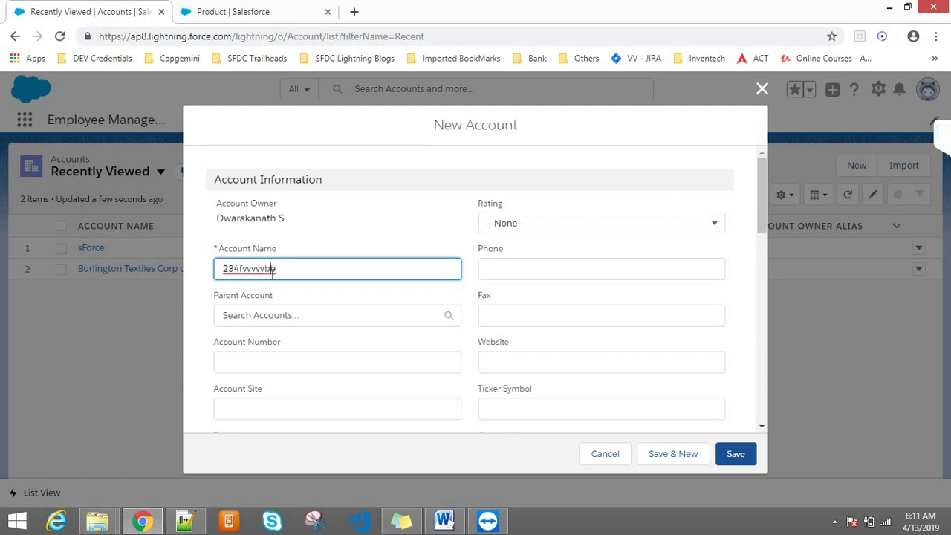
{"action": "left_click", "coordinate": [304, 242]}
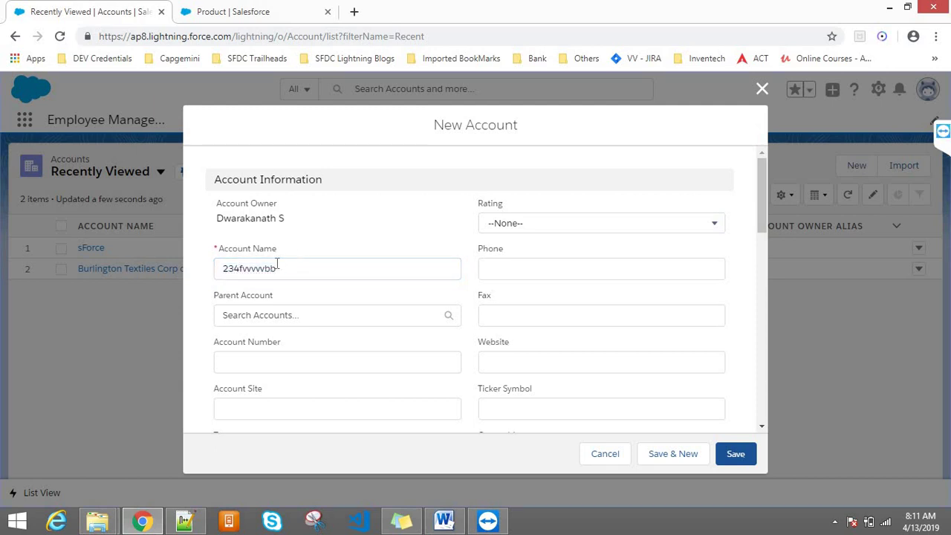
{"action": "left_click", "coordinate": [265, 267]}
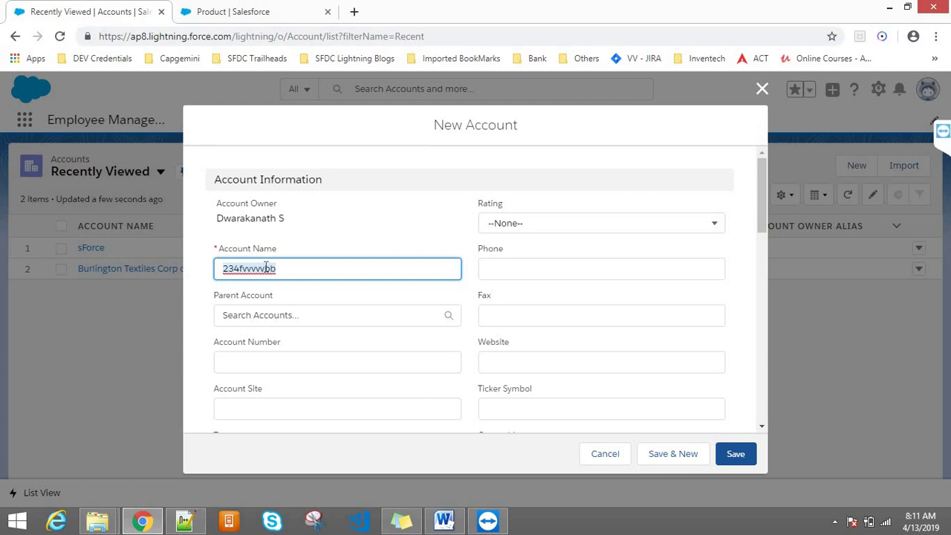
{"action": "type", "text": "234234234"}
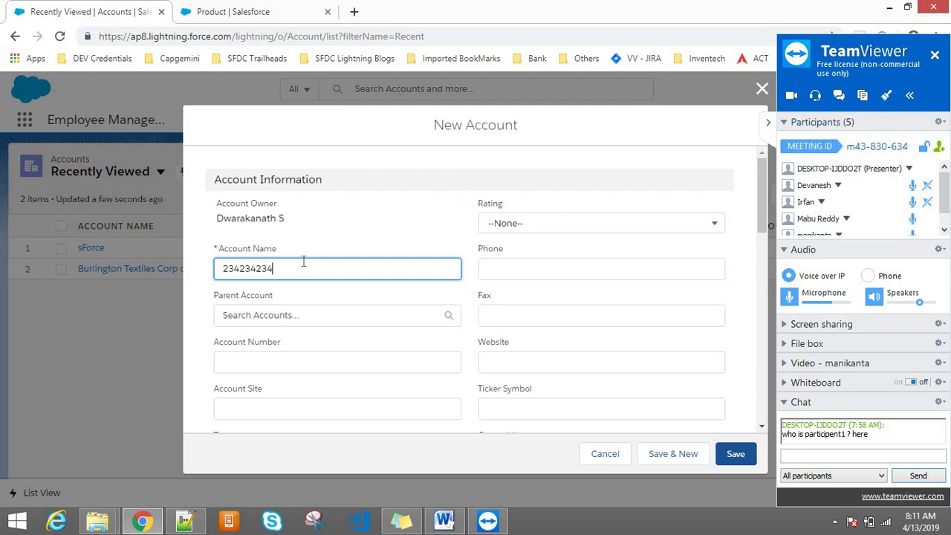
{"action": "left_click", "coordinate": [769, 126]}
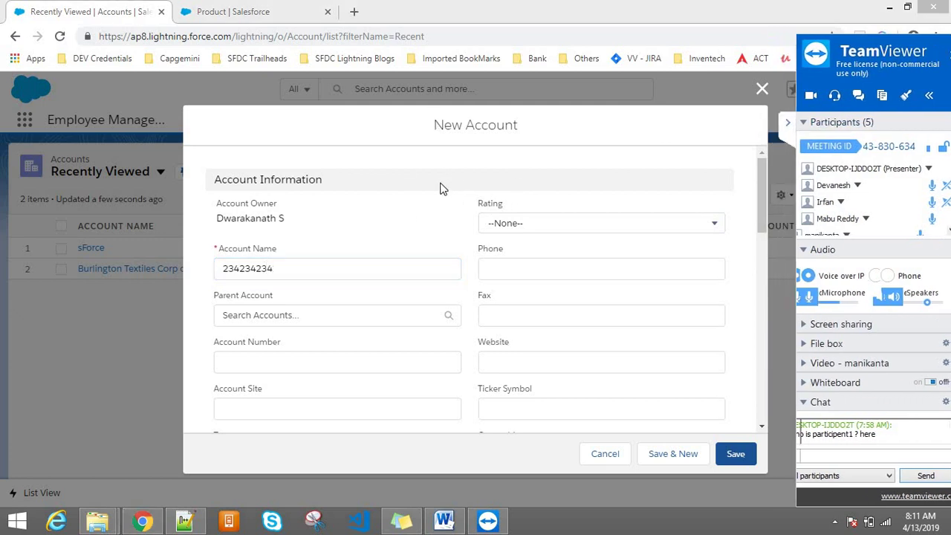
{"action": "left_click", "coordinate": [249, 269]}
{"action": "double_click", "coordinate": [252, 271]}
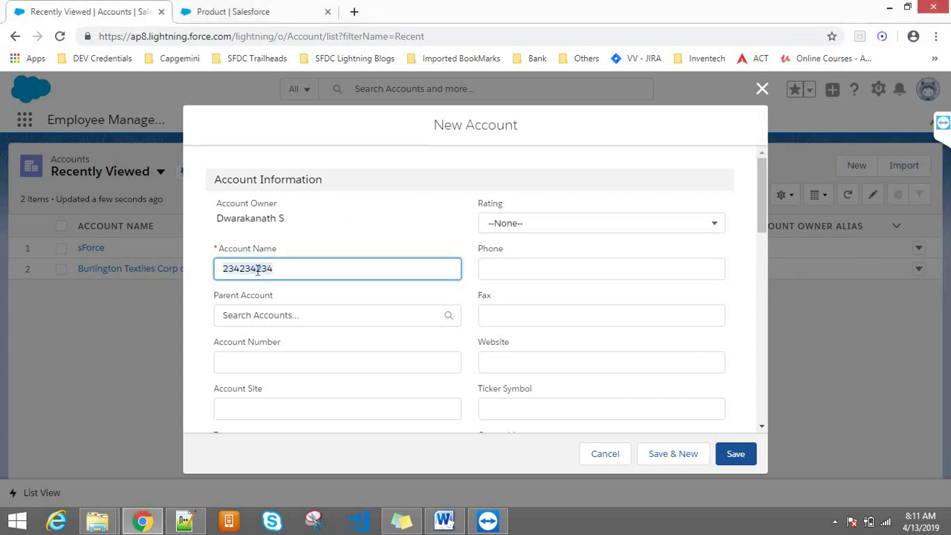
{"action": "type", "text": "dfaksfaksdfkaskfdsakdf"}
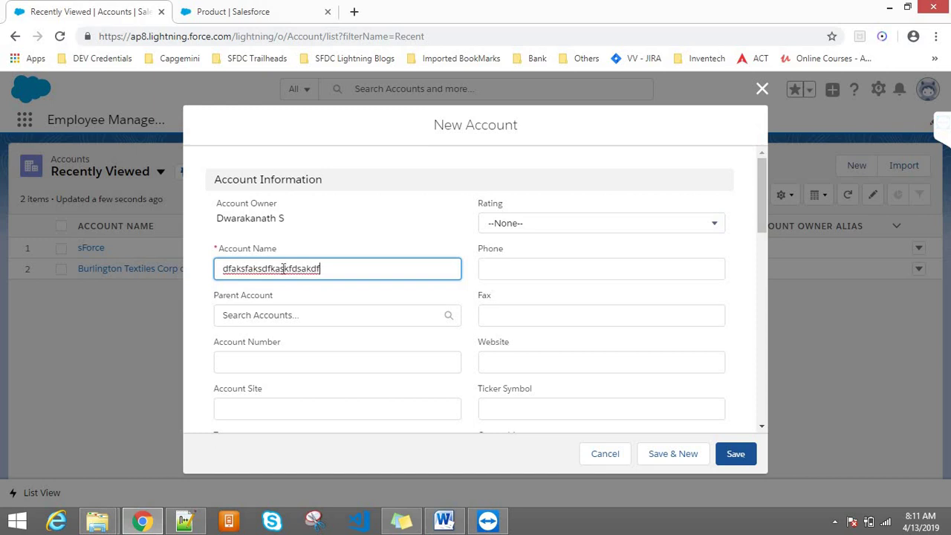
{"action": "double_click", "coordinate": [282, 268]}
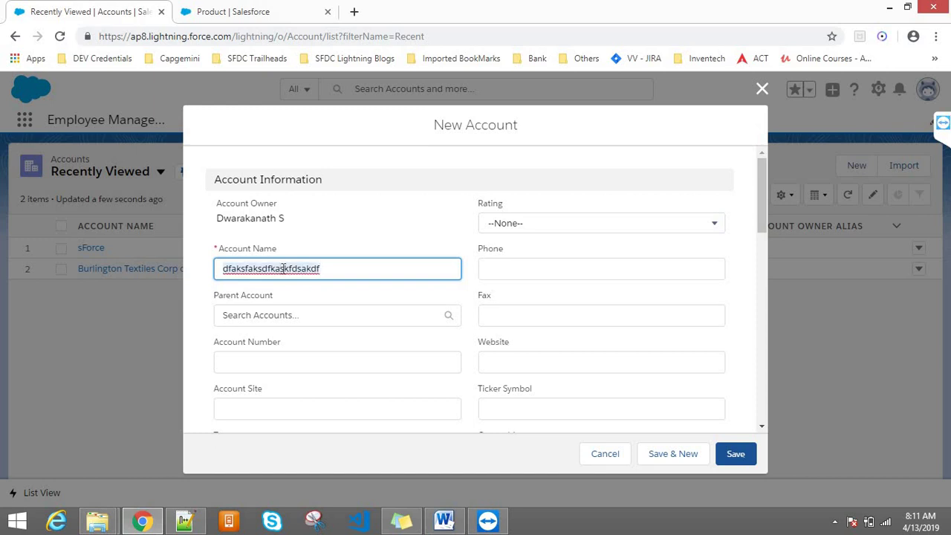
{"action": "type", "text": "2342343242"}
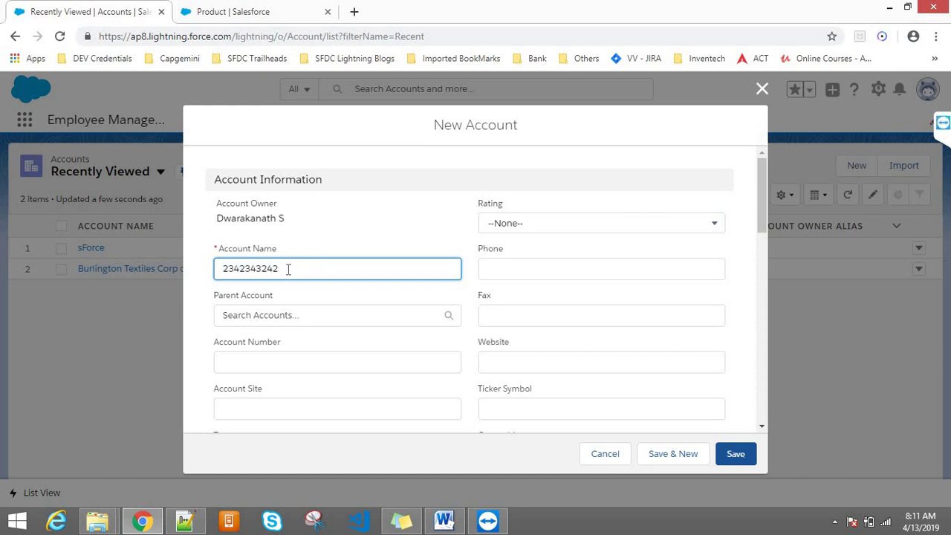
{"action": "double_click", "coordinate": [289, 269]}
{"action": "key", "text": "BackSpace"}
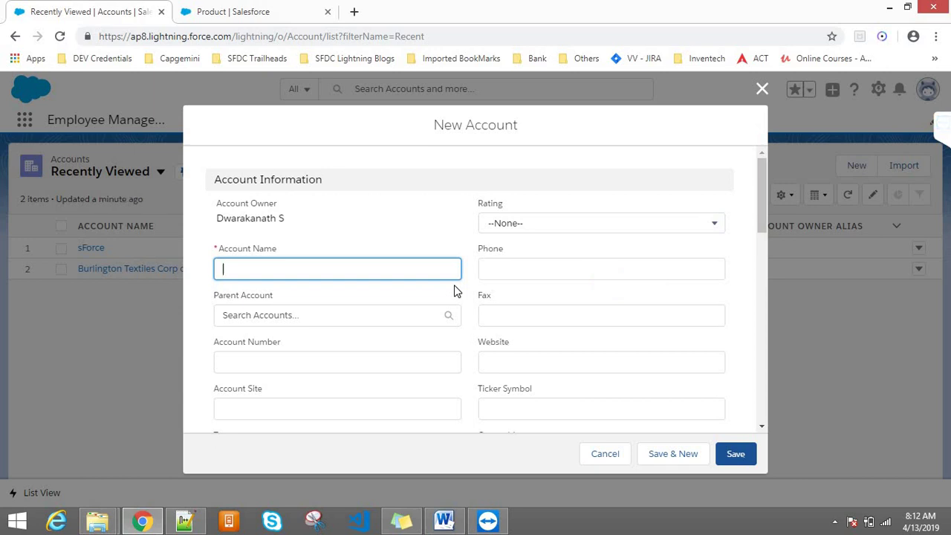
- Enter phone 'ggggggggg' and a person's name for the account, then save it
{"action": "left_click", "coordinate": [496, 271]}
{"action": "type", "text": "ggggggggg"}
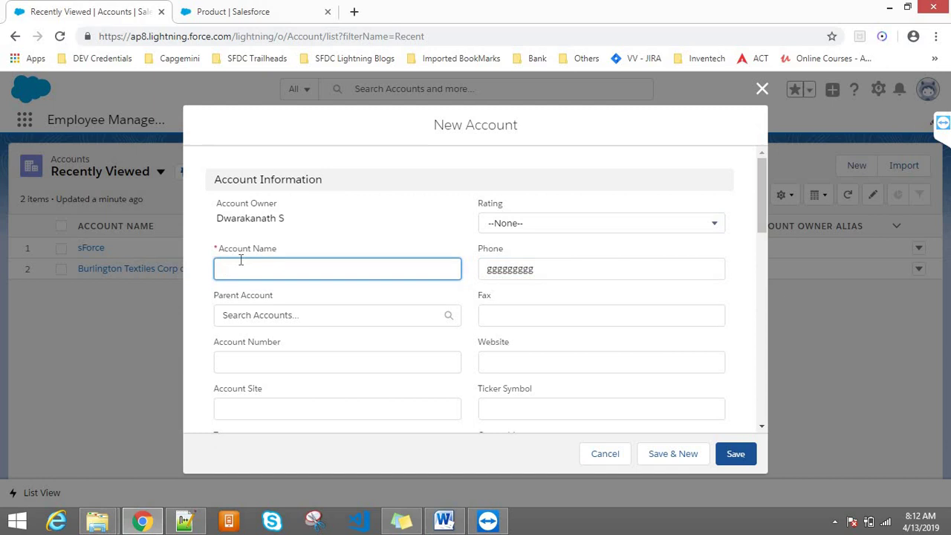
{"action": "type", "text": "Dwarak"}
{"action": "left_click", "coordinate": [730, 461]}
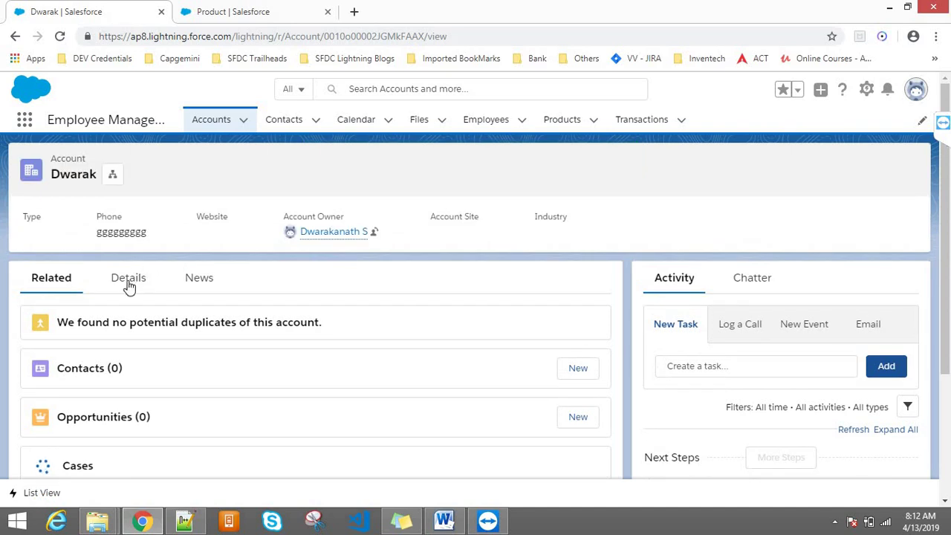
- Show the account's Details and select its name and phone values
{"action": "left_click", "coordinate": [127, 283]}
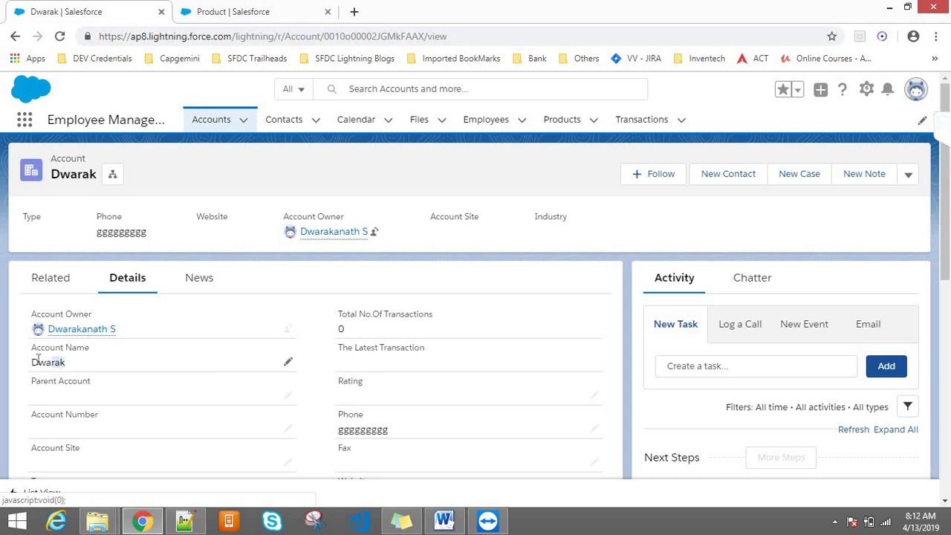
{"action": "left_click_drag", "start_coordinate": [64, 363], "coordinate": [37, 363]}
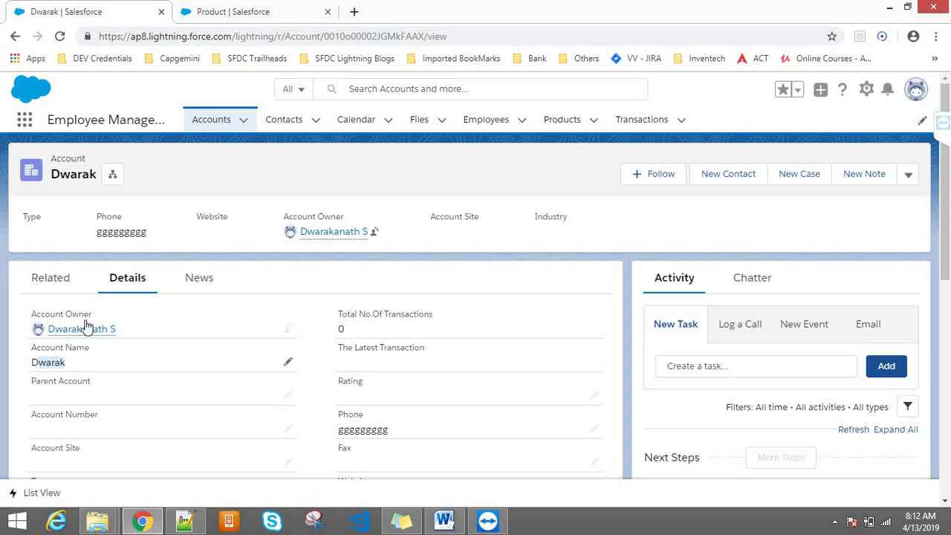
{"action": "double_click", "coordinate": [347, 431]}
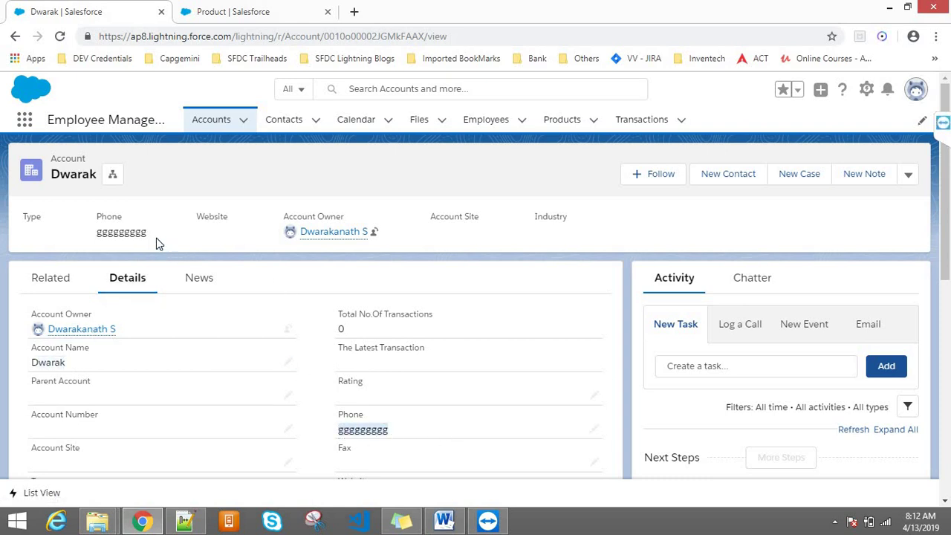
{"action": "double_click", "coordinate": [106, 232]}
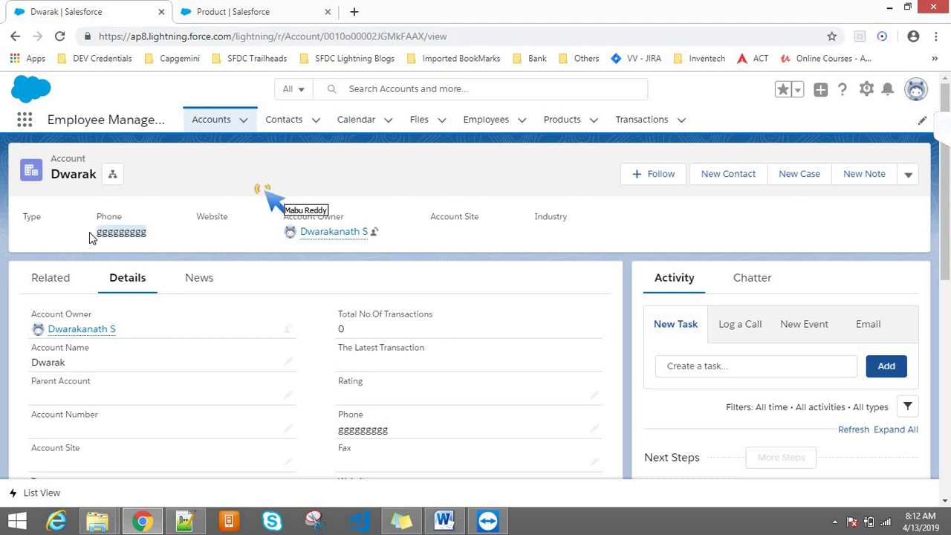
{"action": "left_click", "coordinate": [265, 192]}
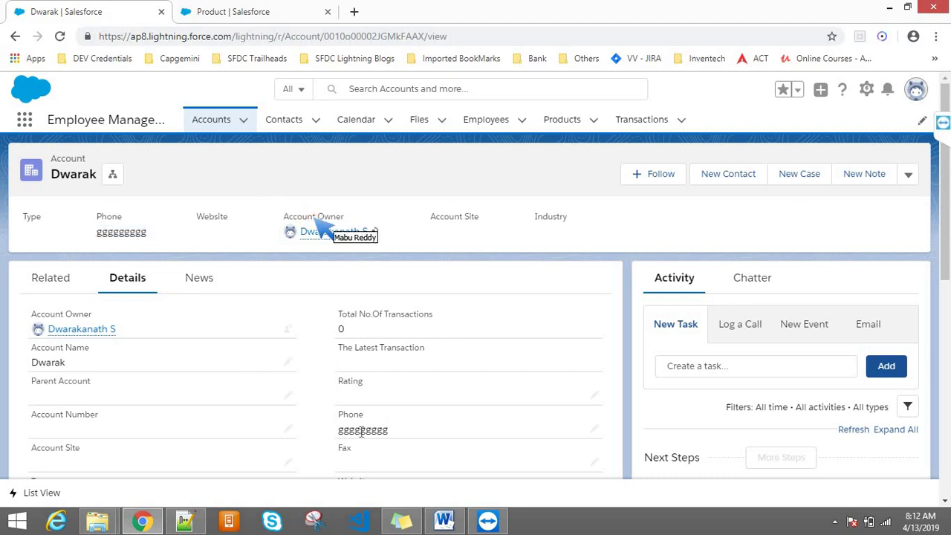
{"action": "left_click_drag", "start_coordinate": [364, 414], "coordinate": [338, 417]}
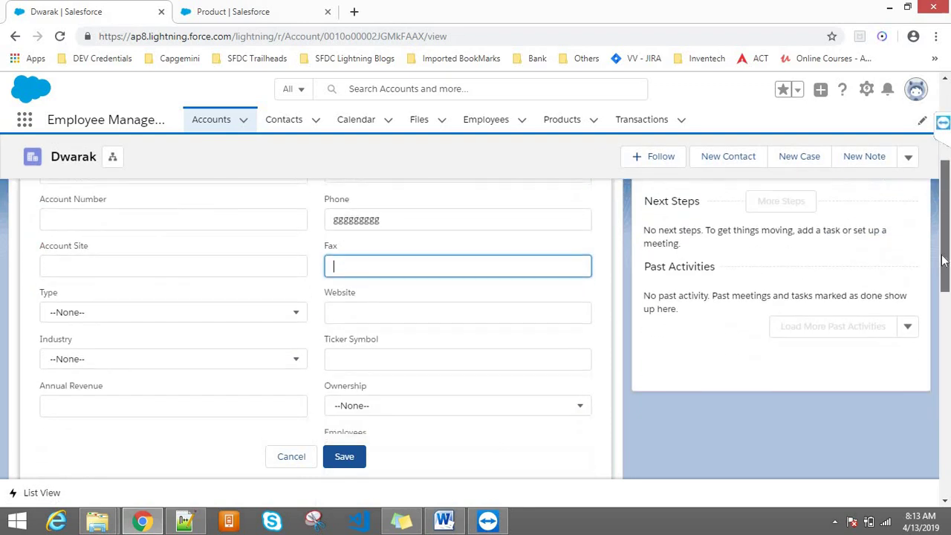
- Type and delete test text in Account Number, leaving it unchanged
{"action": "left_click", "coordinate": [101, 278]}
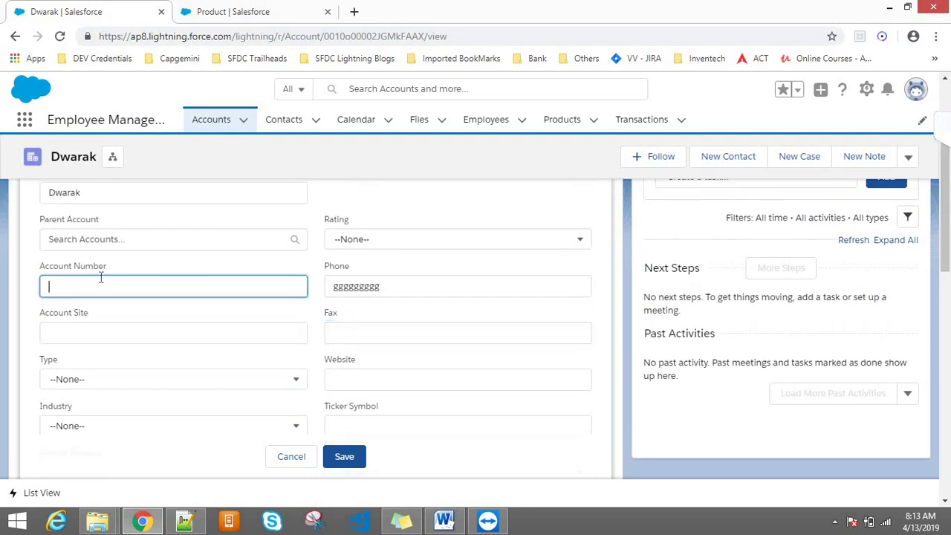
{"action": "type", "text": "fgggg"}
{"action": "key", "text": "BackSpace"}
{"action": "key", "text": "BackSpace"}
{"action": "key", "text": "BackSpace"}
{"action": "key", "text": "BackSpace"}
{"action": "key", "text": "BackSpace"}
{"action": "left_click_drag", "start_coordinate": [944, 237], "coordinate": [929, 194]}
- Open Products from the App Launcher and view its four-item Recently Viewed list
{"action": "left_click", "coordinate": [257, 9]}
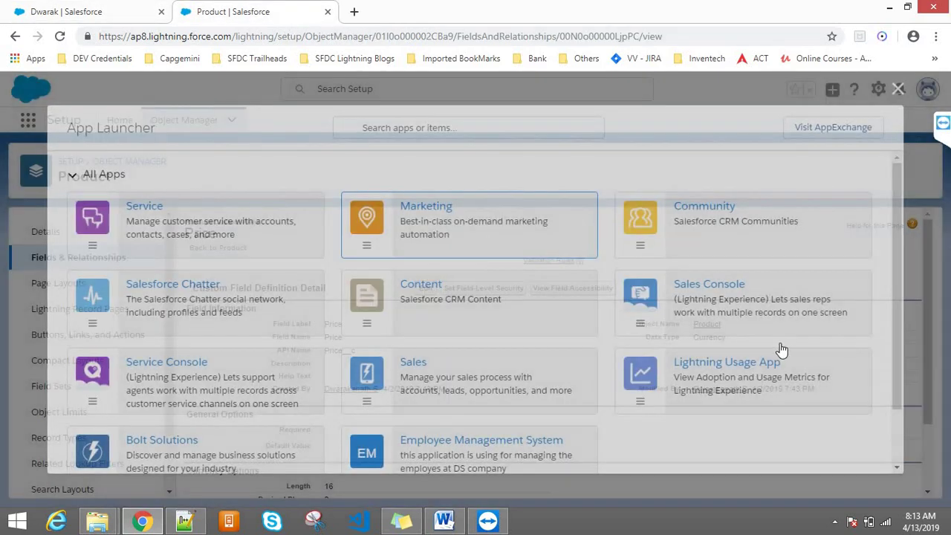
{"action": "scroll", "coordinate": [891, 334], "scroll_direction": "down", "scroll_amount": 2}
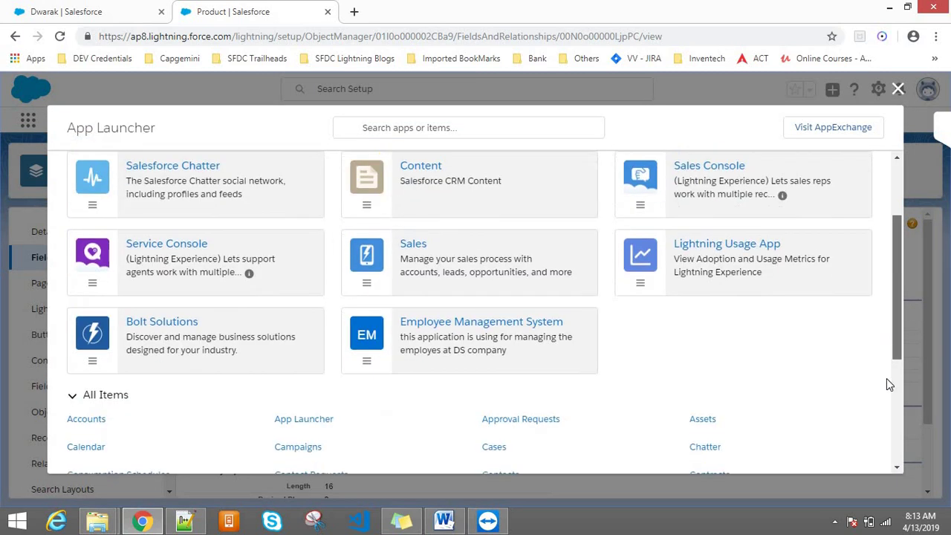
{"action": "scroll", "coordinate": [887, 380], "scroll_direction": "down", "scroll_amount": 3}
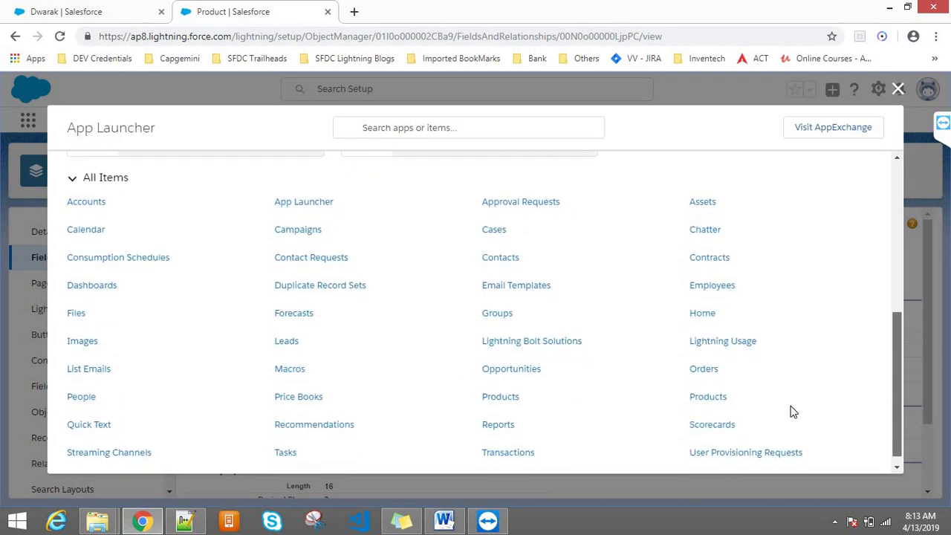
{"action": "left_click", "coordinate": [719, 399]}
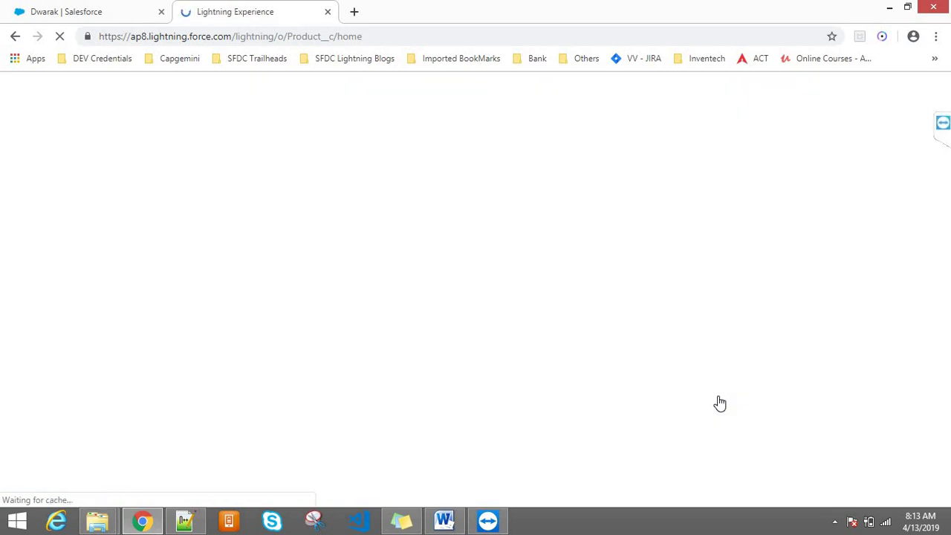
{"action": "left_click", "coordinate": [148, 8]}
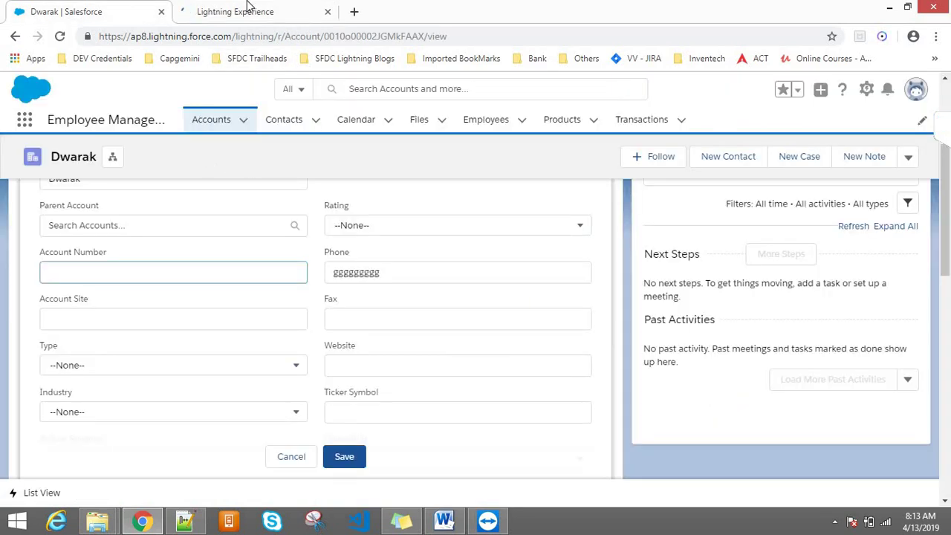
{"action": "left_click", "coordinate": [247, 9]}
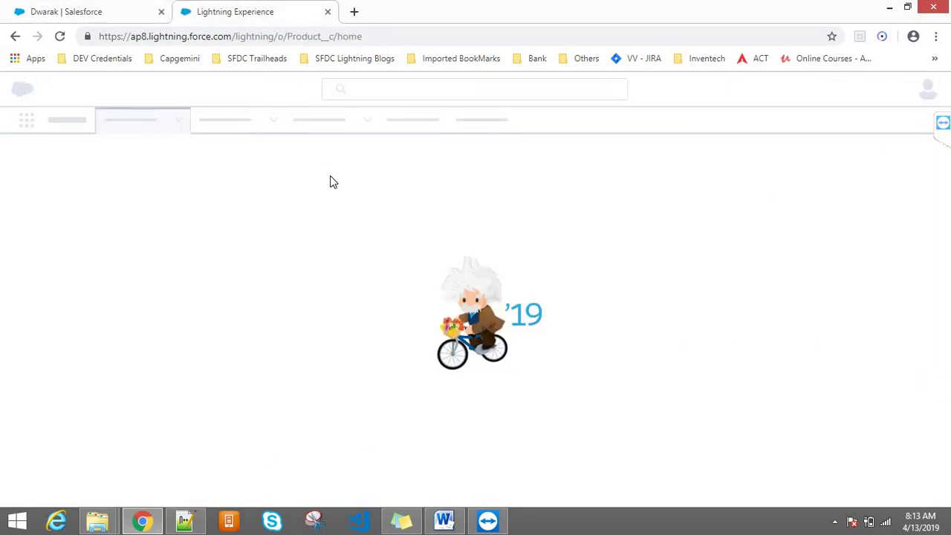
{"action": "left_click", "coordinate": [149, 7]}
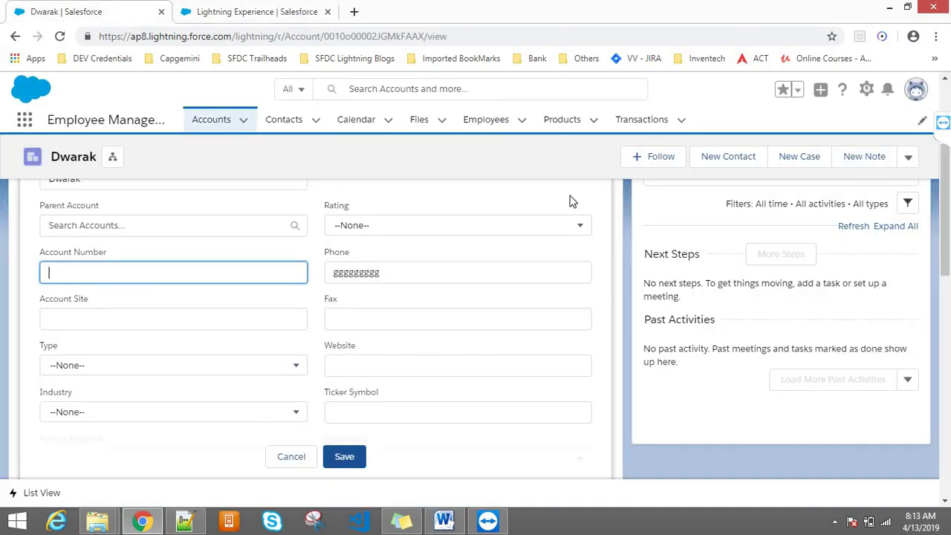
{"action": "left_click", "coordinate": [290, 11]}
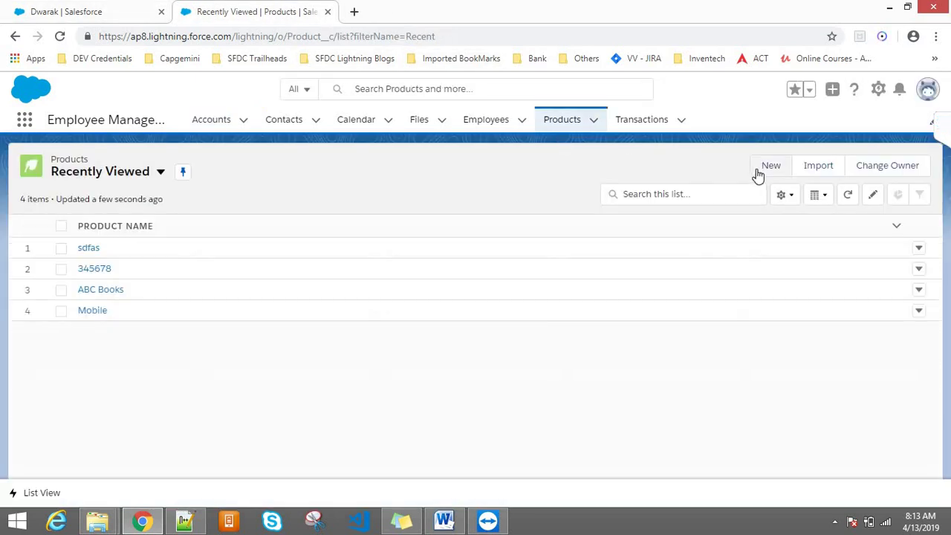
- Start a new product and enter the Product Name sdfgh92000.353
{"action": "left_click", "coordinate": [759, 174]}
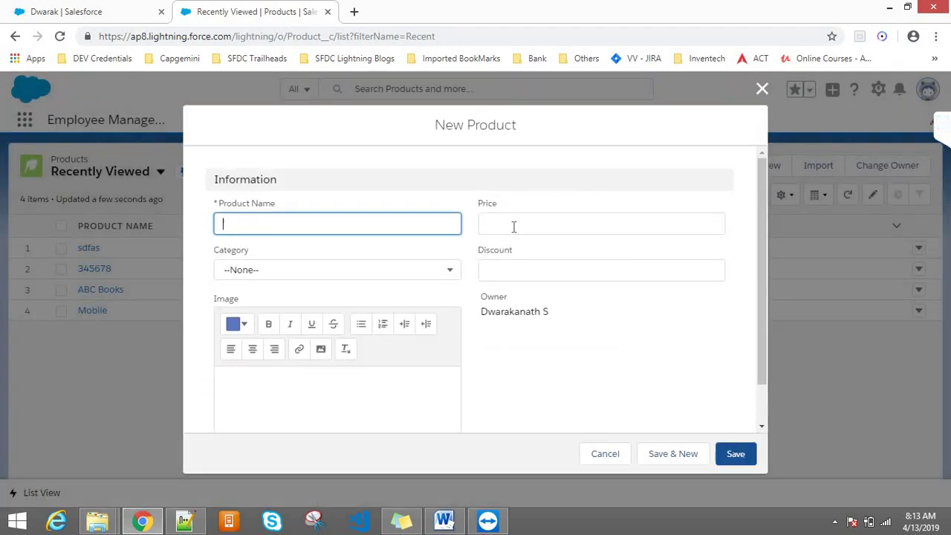
{"action": "left_click", "coordinate": [513, 226]}
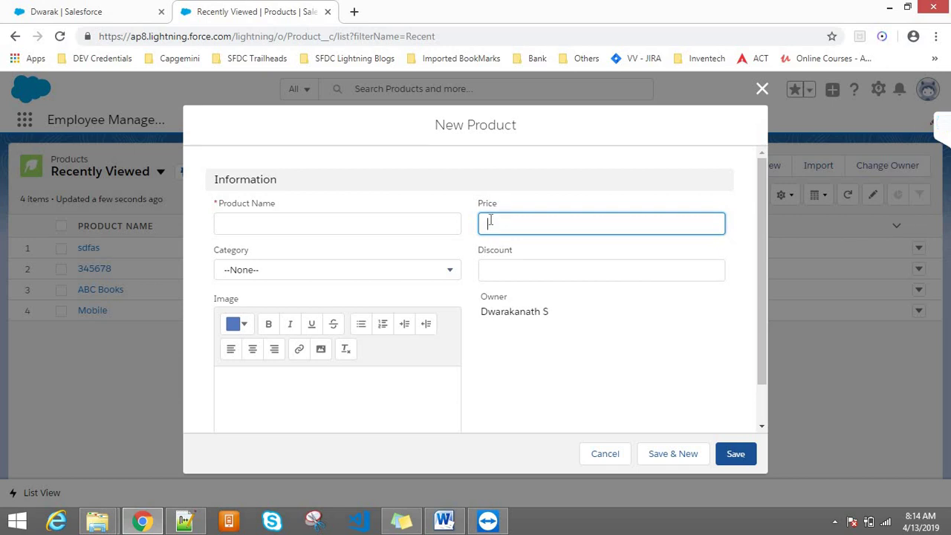
{"action": "left_click", "coordinate": [300, 216]}
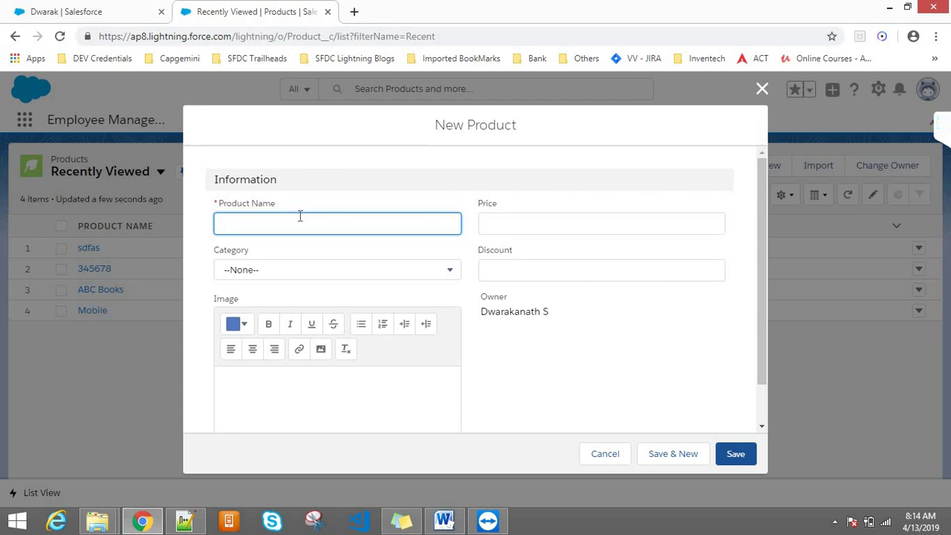
{"action": "type", "text": "sdfgh92000.353"}
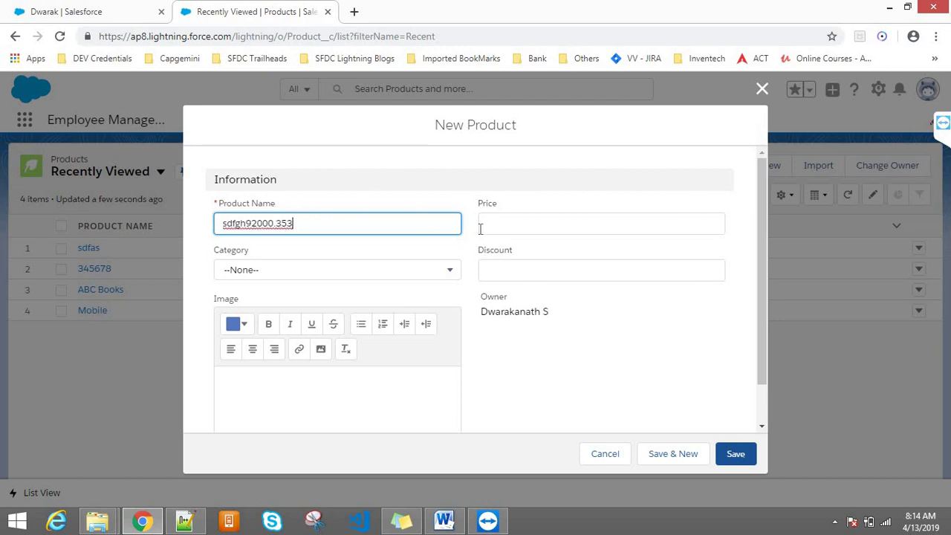
- Enter a 3,455% Discount and a $234,567.00 Price, then place the caret at the name's end
{"action": "left_click", "coordinate": [499, 261]}
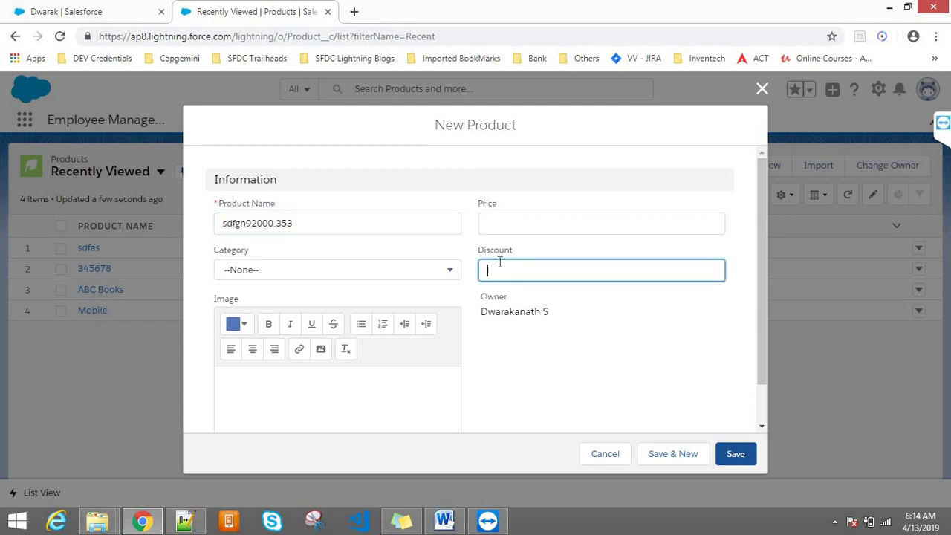
{"action": "type", "text": "3455"}
{"action": "left_click", "coordinate": [519, 219]}
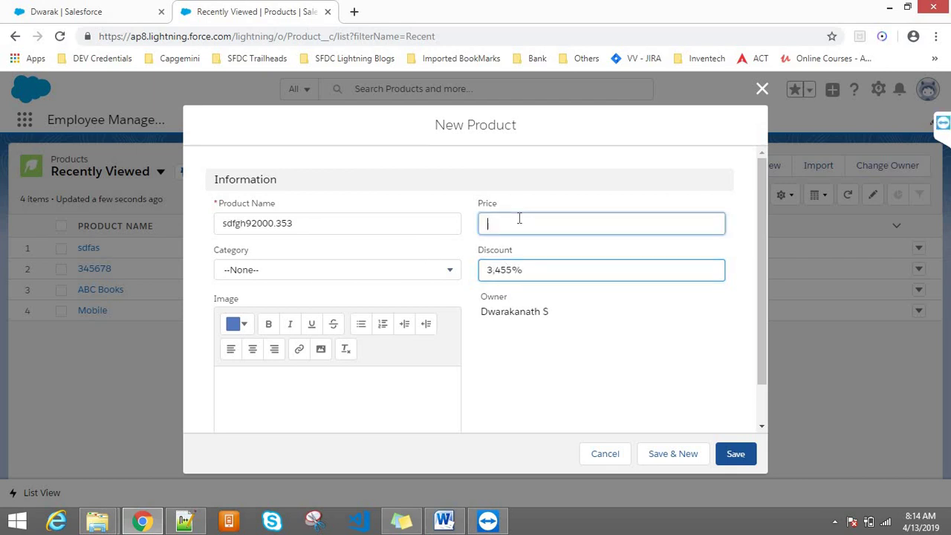
{"action": "type", "text": "234567"}
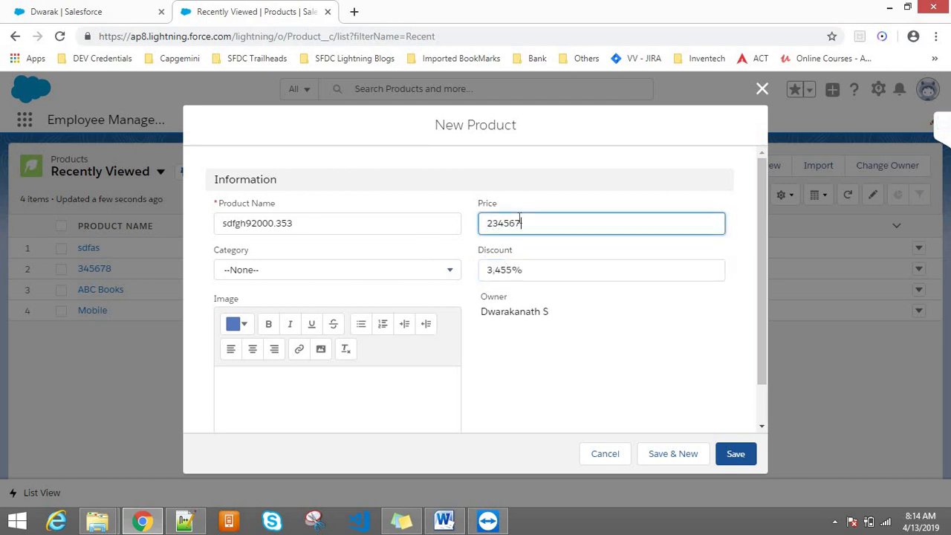
{"action": "triple_click", "coordinate": [354, 222]}
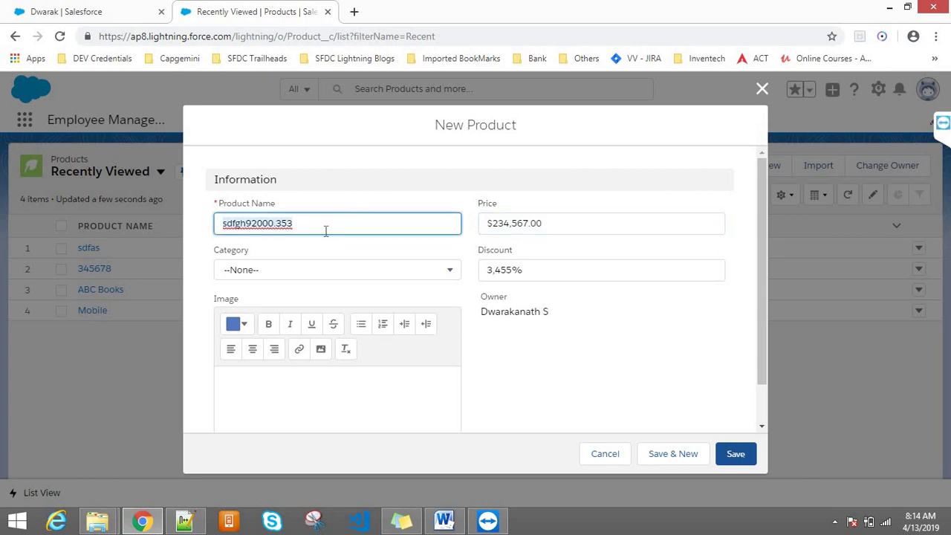
{"action": "left_click", "coordinate": [261, 223]}
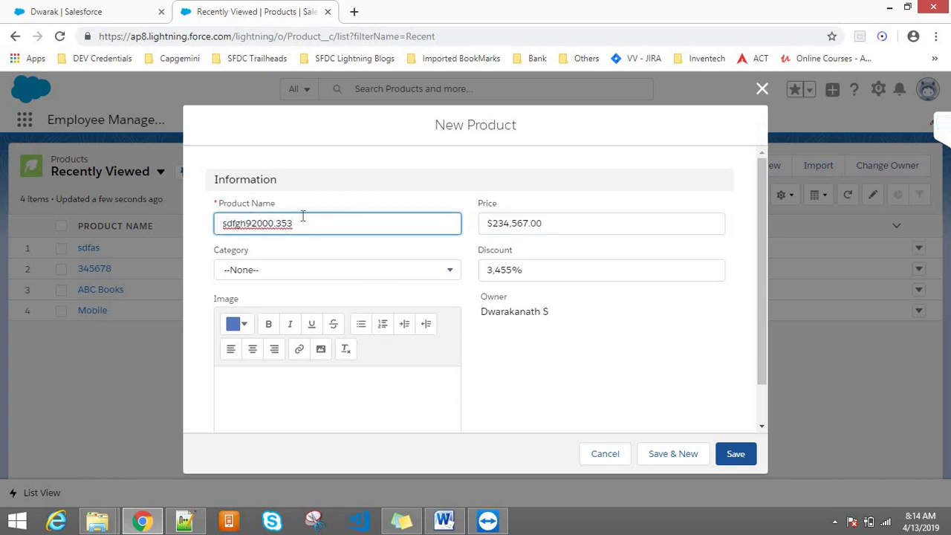
{"action": "left_click", "coordinate": [301, 215]}
- Append !&*() to the product name and set the Category to Mobiles
{"action": "type", "text": "!"}
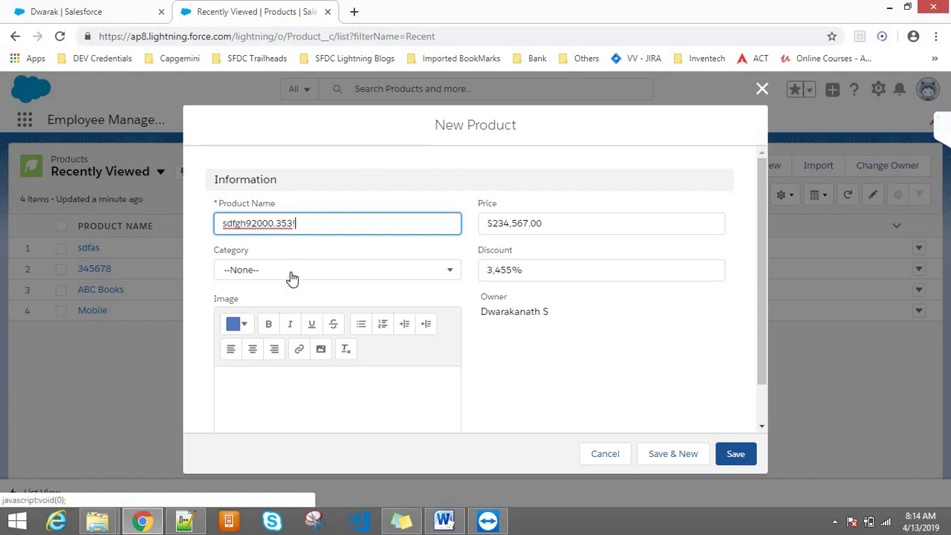
{"action": "type", "text": "&*()"}
{"action": "left_click_drag", "start_coordinate": [324, 229], "coordinate": [197, 223]}
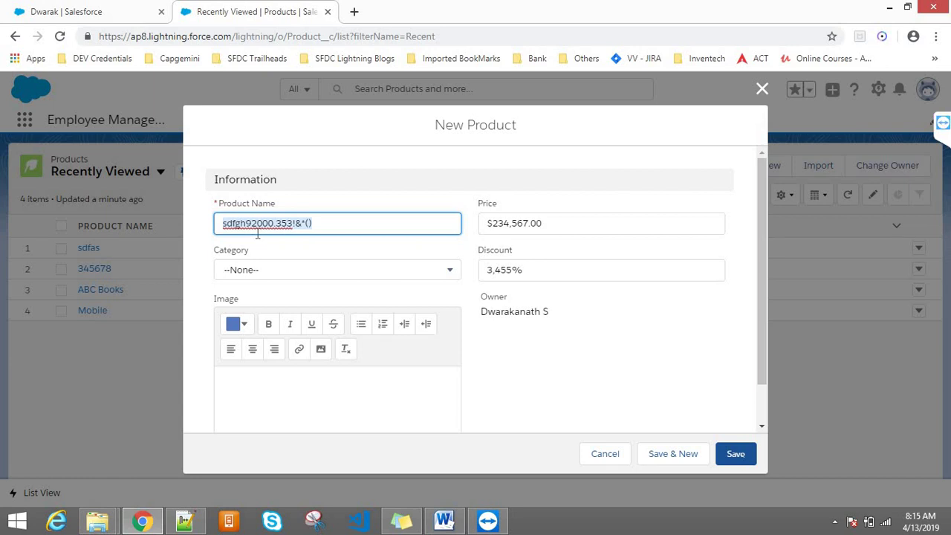
{"action": "left_click", "coordinate": [504, 226]}
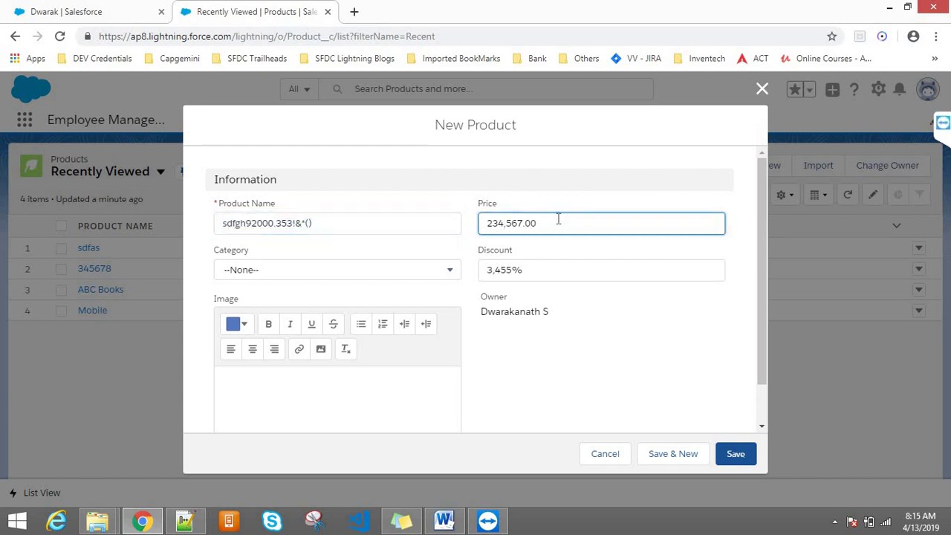
{"action": "left_click_drag", "start_coordinate": [558, 221], "coordinate": [483, 222]}
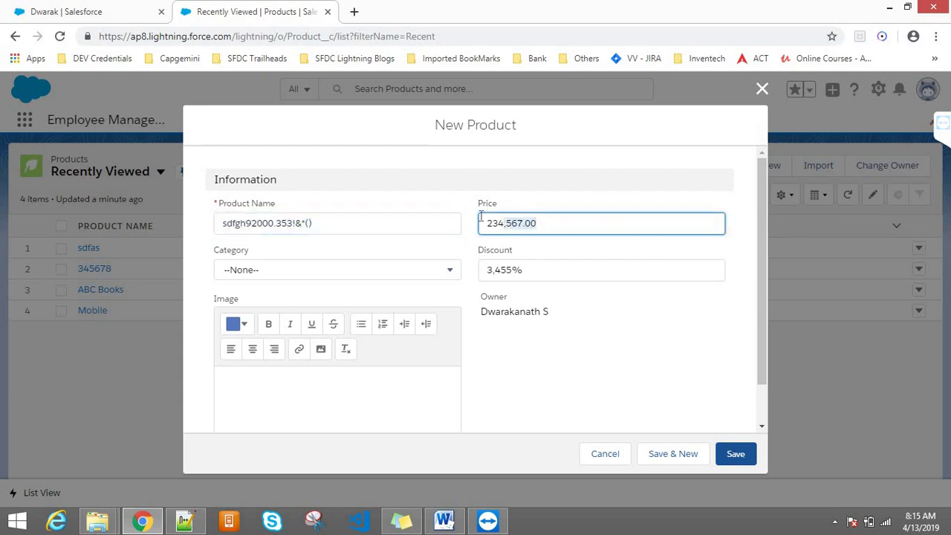
{"action": "left_click", "coordinate": [531, 270]}
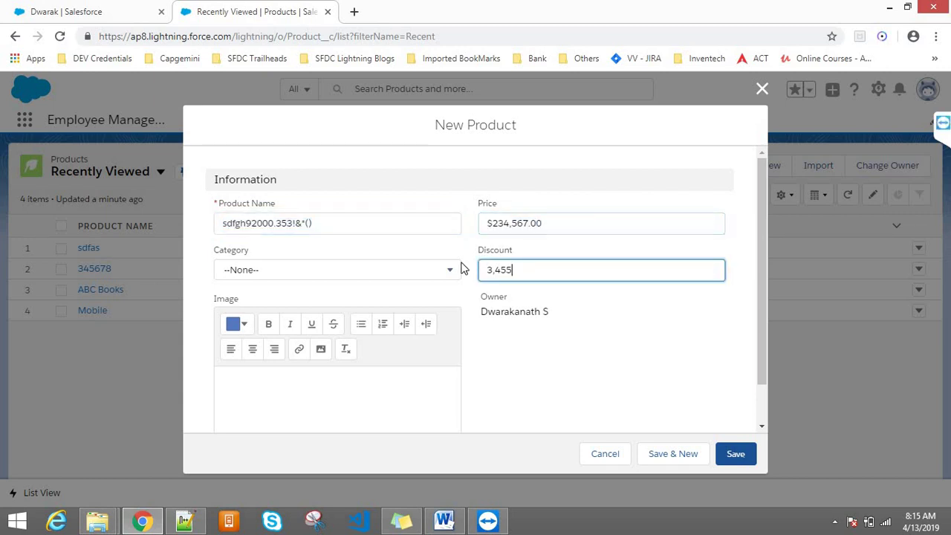
{"action": "left_click", "coordinate": [268, 224]}
{"action": "triple_click", "coordinate": [267, 225]}
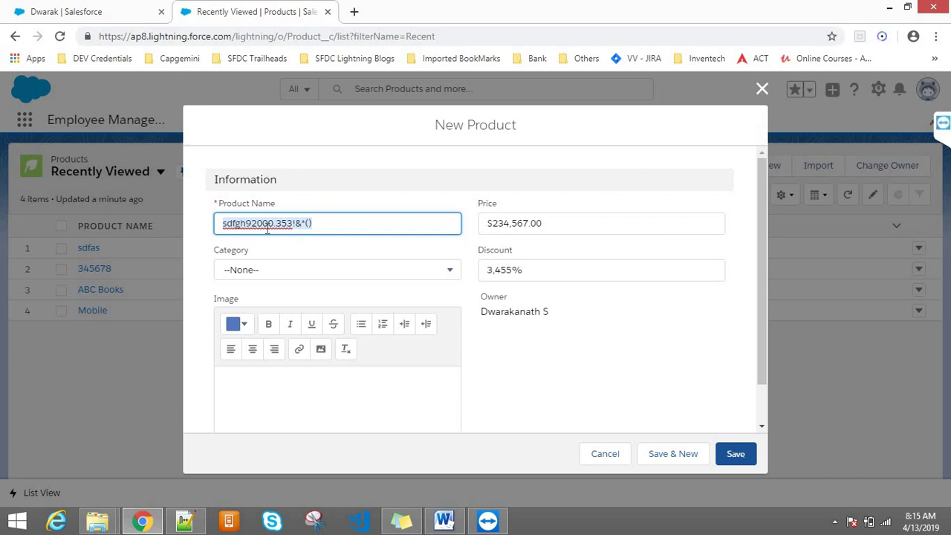
{"action": "left_click", "coordinate": [246, 274]}
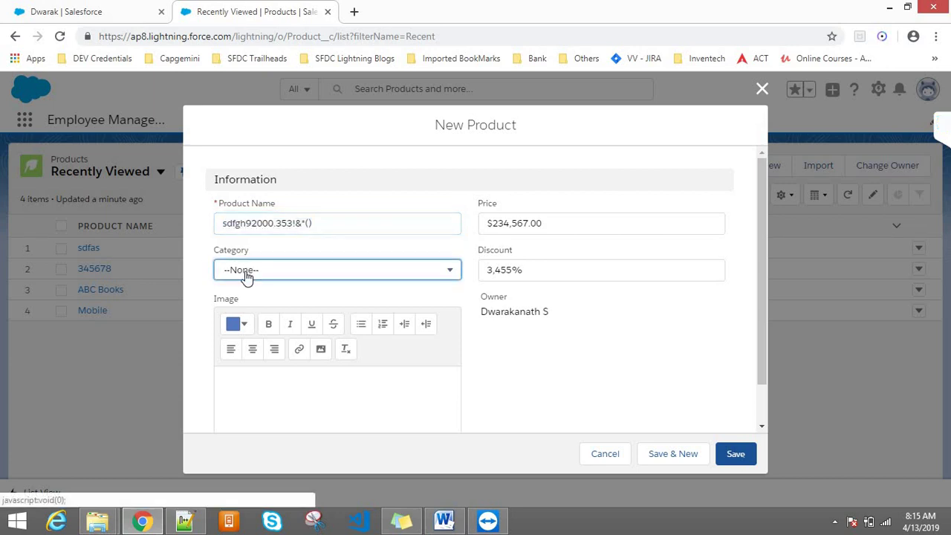
{"action": "left_click", "coordinate": [250, 320]}
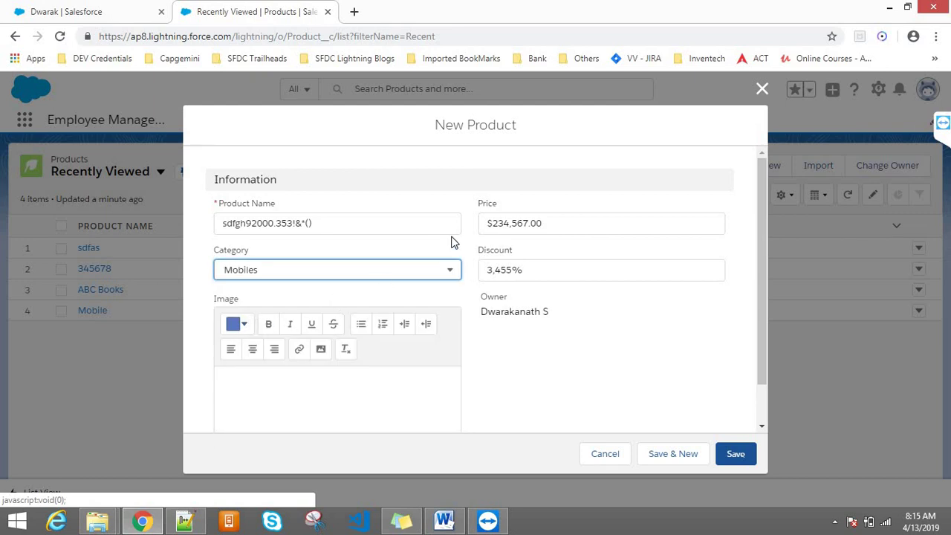
- Replace the product name with !##@ and switch to the account's edit form
{"action": "double_click", "coordinate": [520, 223]}
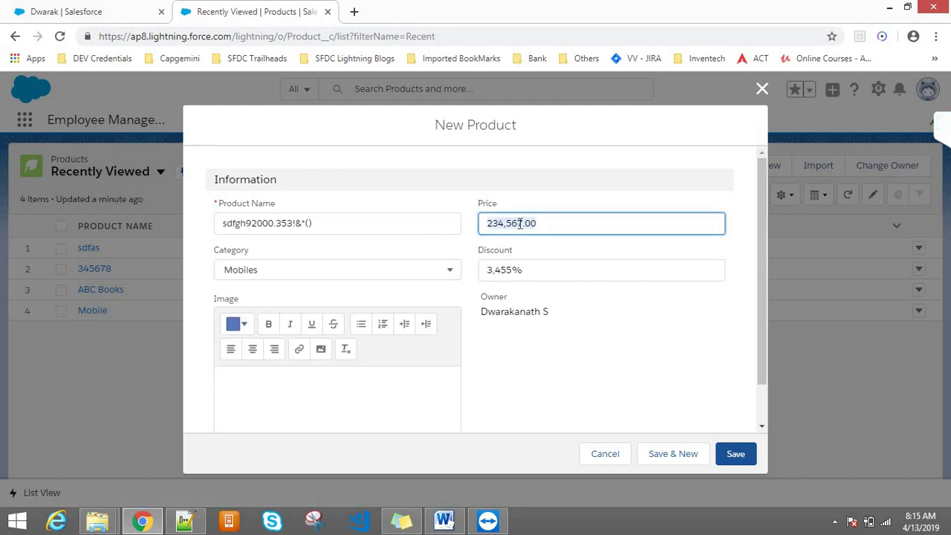
{"action": "left_click", "coordinate": [260, 223]}
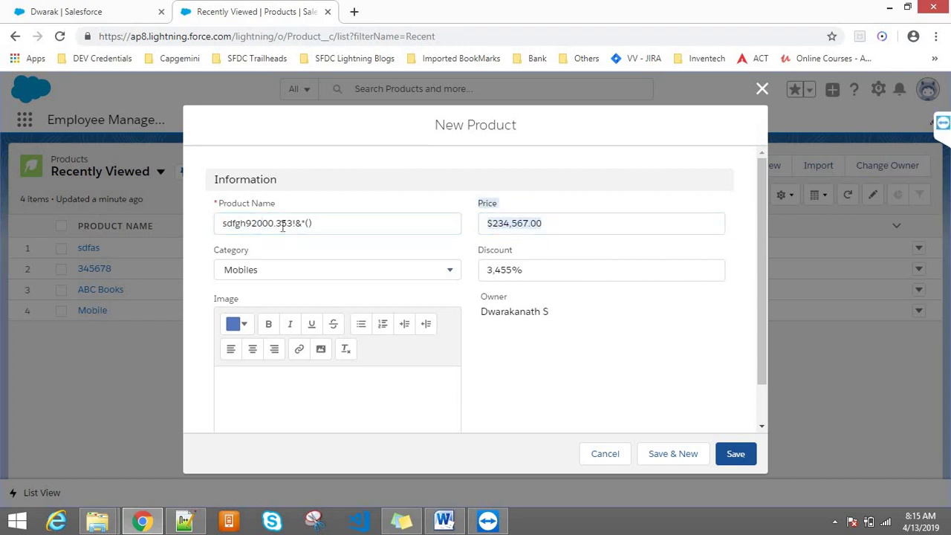
{"action": "triple_click", "coordinate": [283, 225]}
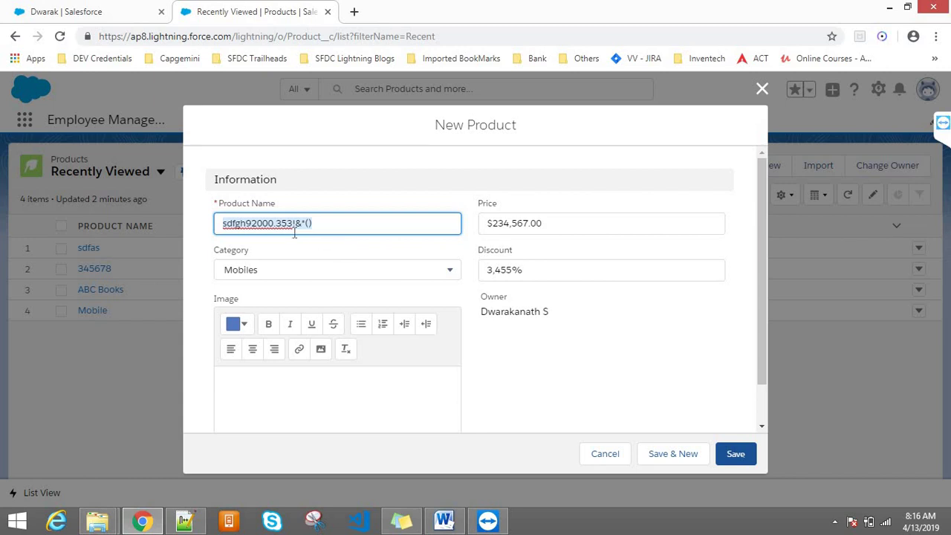
{"action": "key", "text": "BackSpace"}
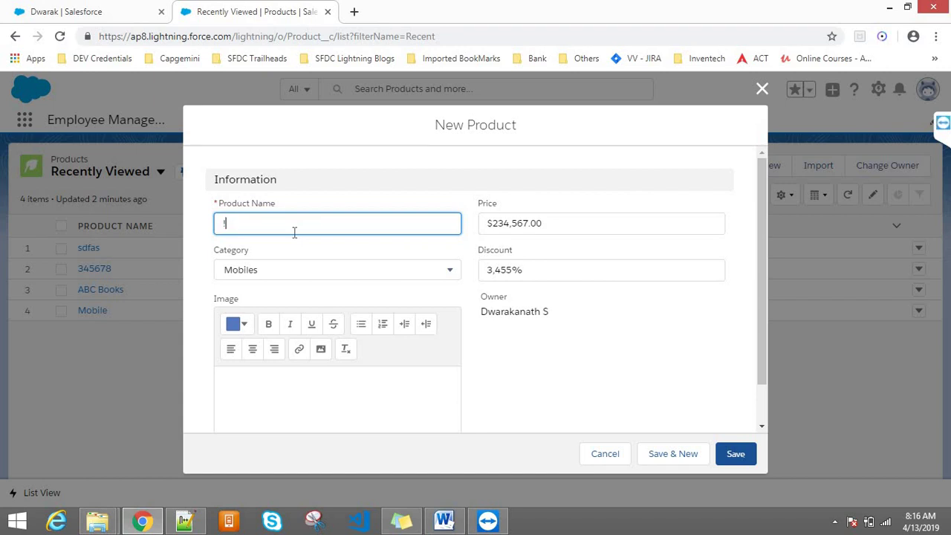
{"action": "type", "text": "!##@"}
{"action": "left_click", "coordinate": [63, 10]}
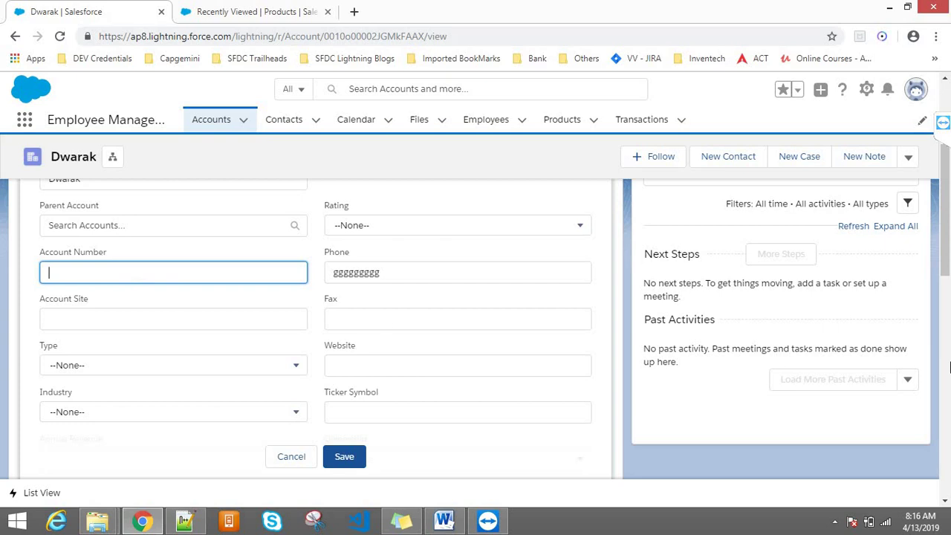
- Append 12345 to the existing Account Name and highlight the added digits
{"action": "scroll", "coordinate": [947, 182], "scroll_direction": "up", "scroll_amount": 2}
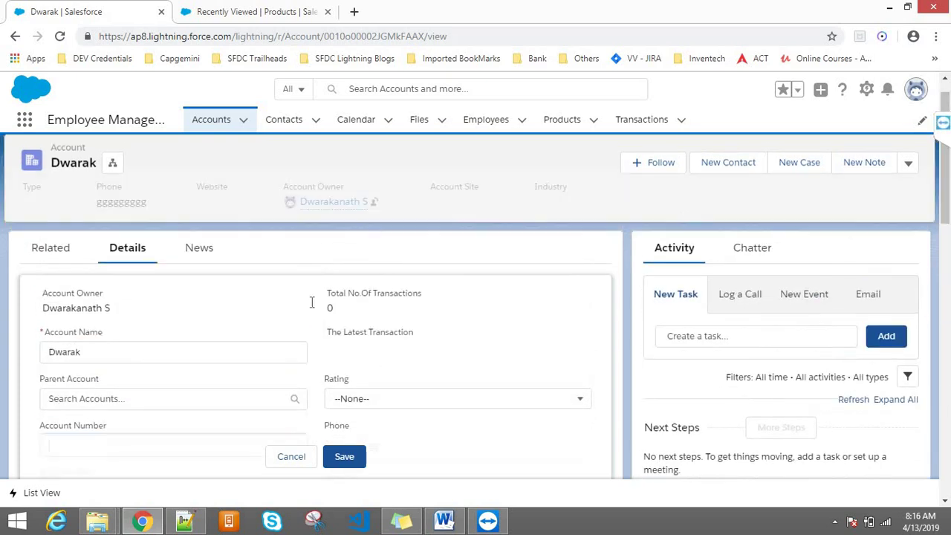
{"action": "left_click", "coordinate": [129, 356]}
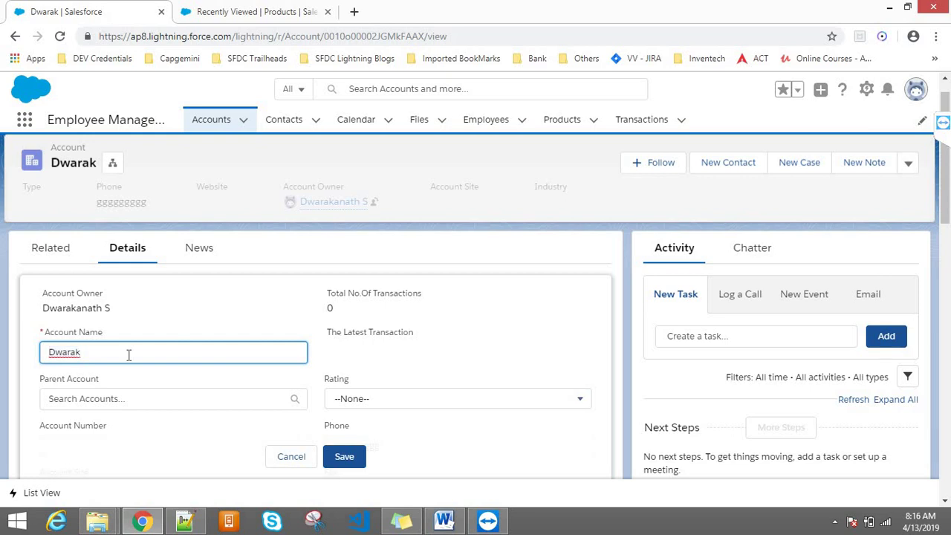
{"action": "type", "text": "12345"}
{"action": "left_click_drag", "start_coordinate": [82, 352], "coordinate": [136, 351]}
- Back on the New Product form, clear the Price value
{"action": "left_click", "coordinate": [275, 6]}
{"action": "double_click", "coordinate": [528, 233]}
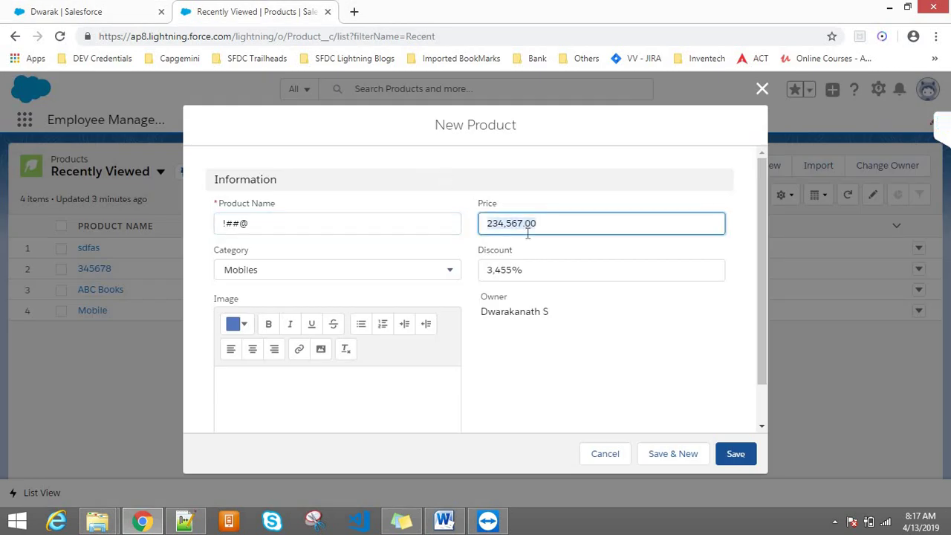
{"action": "key", "text": "End"}
{"action": "key", "text": "BackSpace"}
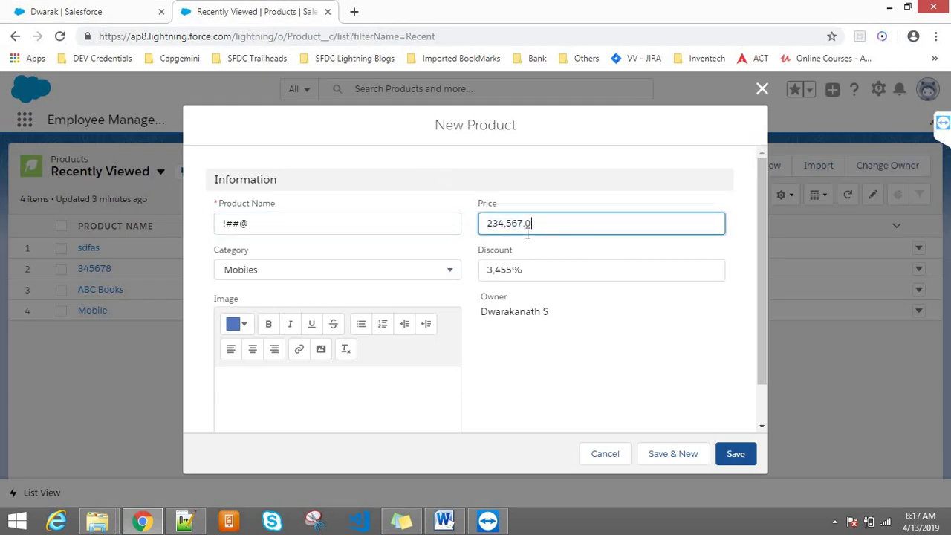
{"action": "double_click", "coordinate": [529, 233]}
{"action": "key", "text": "BackSpace"}
- Reset Category to --None--, delete the name !##@, and close the form unsaved
{"action": "left_click", "coordinate": [342, 270]}
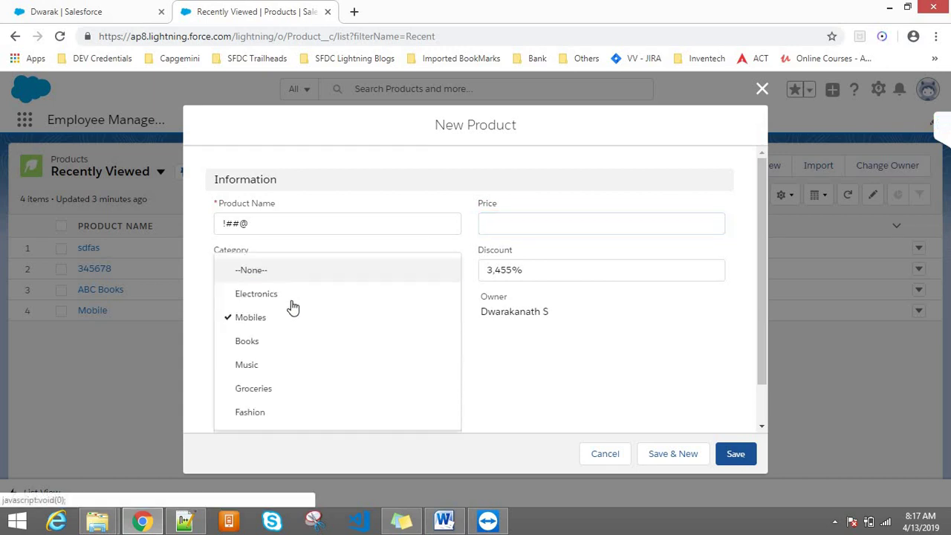
{"action": "left_click", "coordinate": [265, 273]}
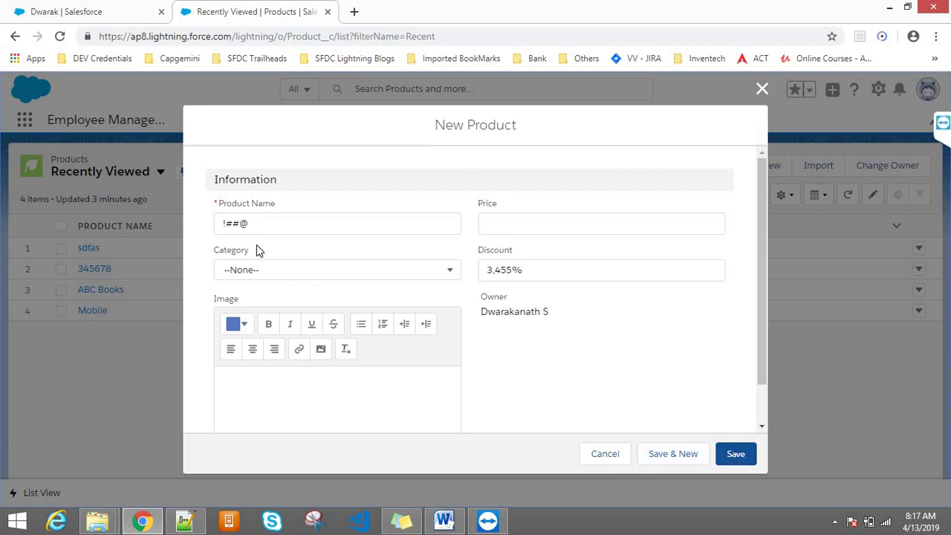
{"action": "left_click_drag", "start_coordinate": [256, 245], "coordinate": [210, 245]}
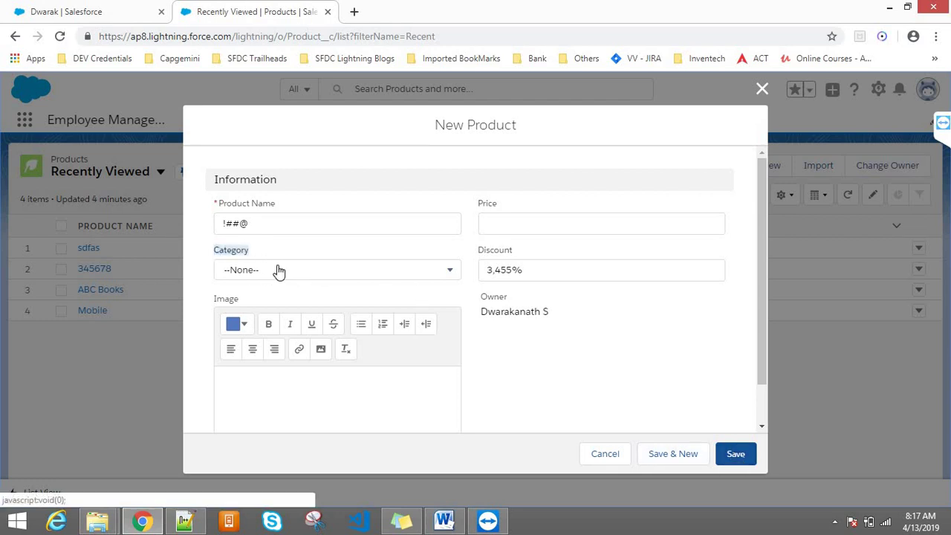
{"action": "double_click", "coordinate": [257, 220]}
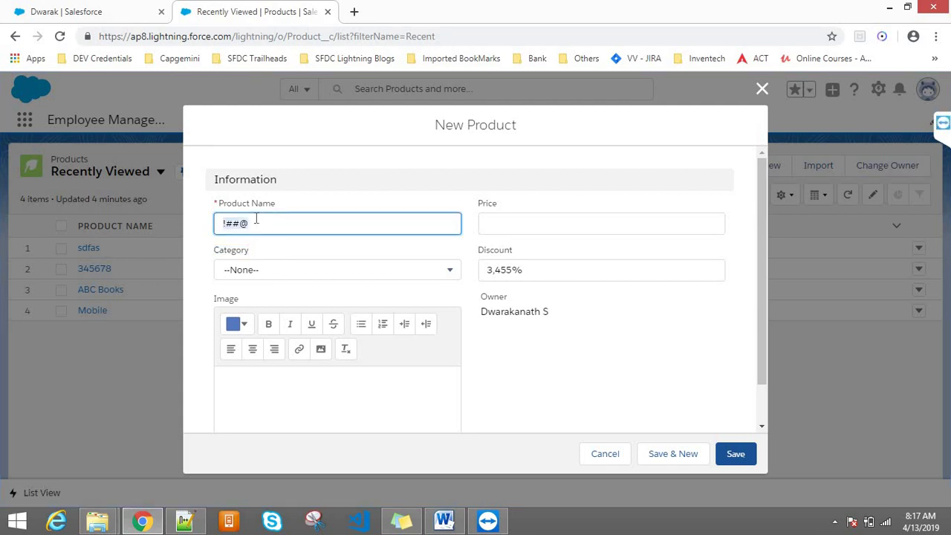
{"action": "key", "text": "BackSpace"}
{"action": "left_click", "coordinate": [763, 89]}
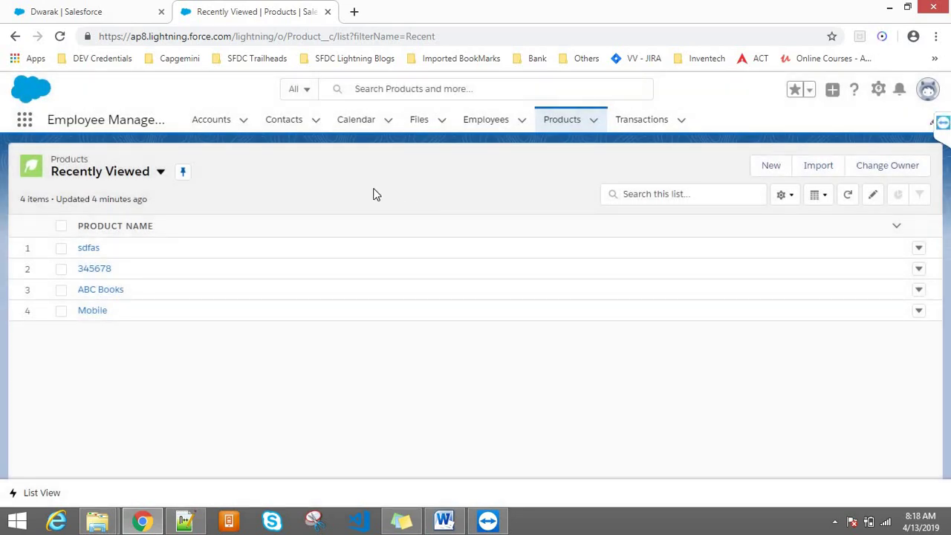
- Open the Product object in Object Manager from the gear menu, then dismiss the menu
{"action": "left_click", "coordinate": [878, 89]}
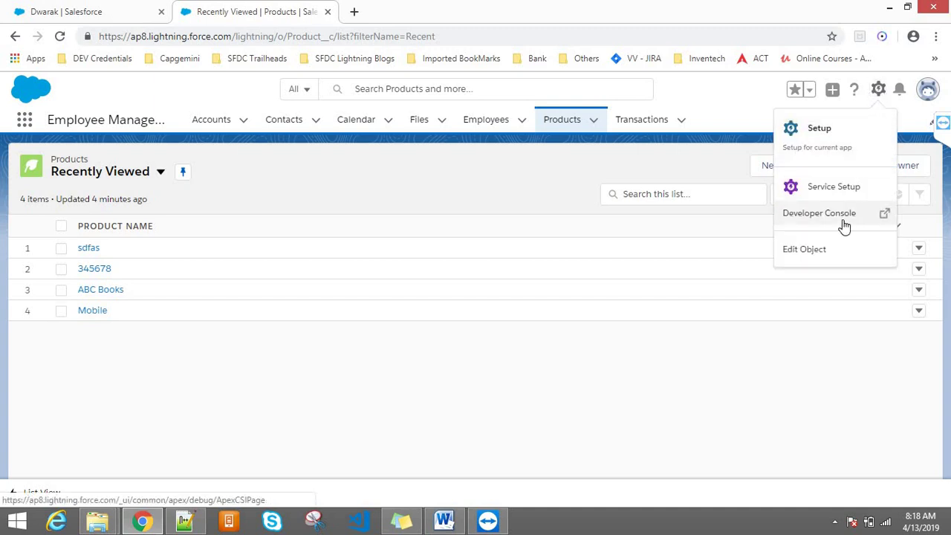
{"action": "left_click", "coordinate": [838, 257]}
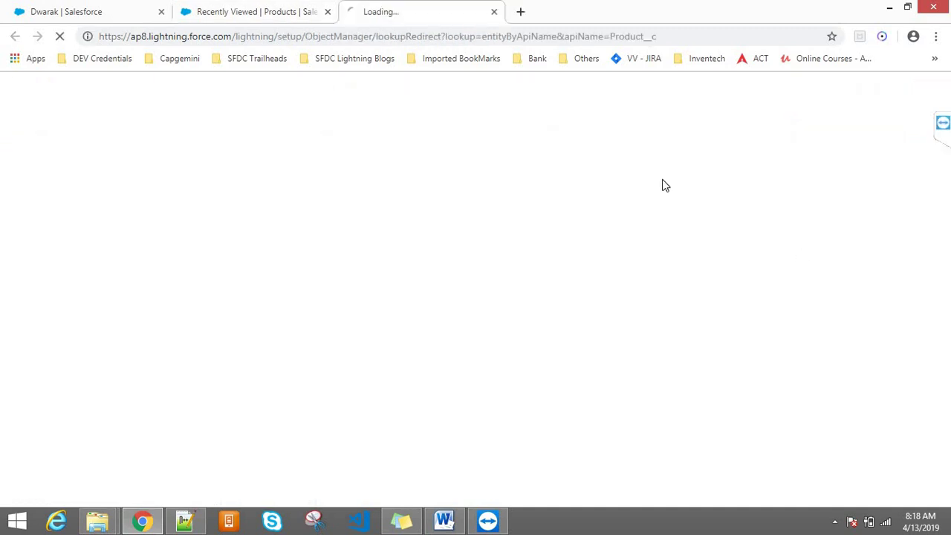
{"action": "left_click", "coordinate": [264, 9]}
{"action": "key", "text": "Escape"}
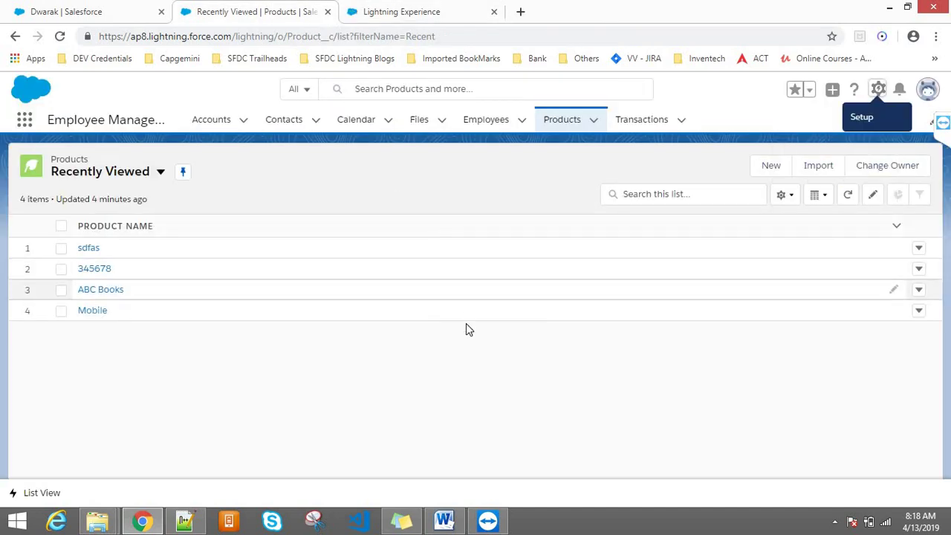
{"action": "left_click", "coordinate": [878, 90]}
{"action": "left_click", "coordinate": [878, 90]}
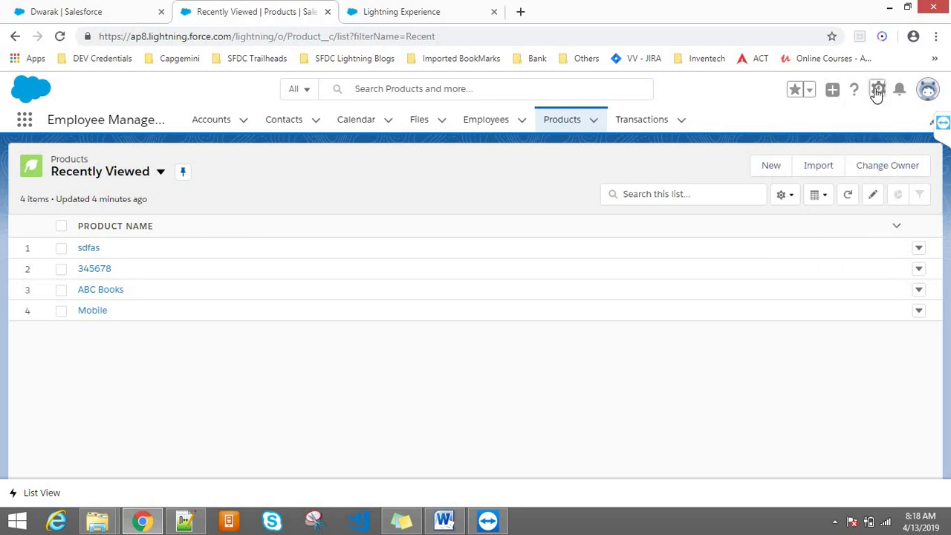
{"action": "left_click", "coordinate": [878, 90]}
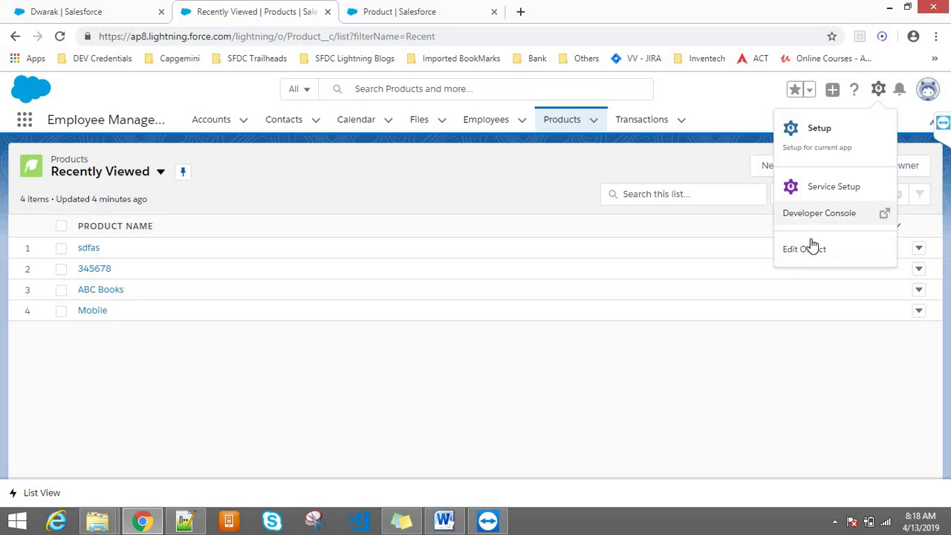
{"action": "left_click", "coordinate": [467, 361]}
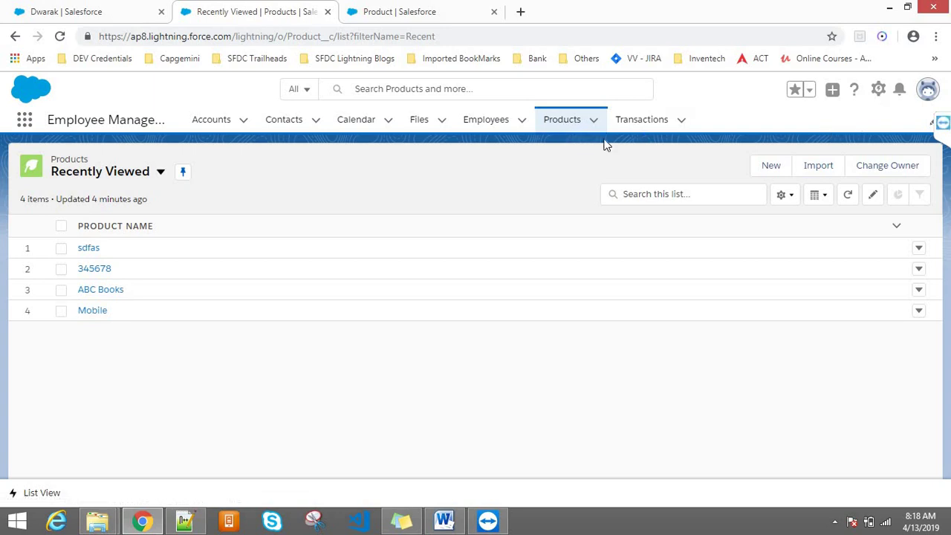
- Reopen the Product object in Object Manager, then launch Setup in a new tab from the gear menu
{"action": "left_click", "coordinate": [878, 90]}
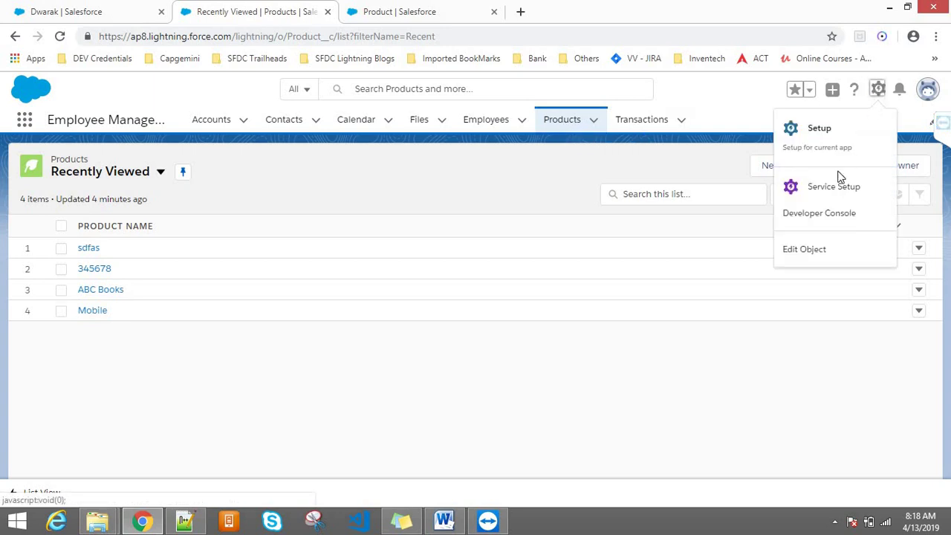
{"action": "left_click", "coordinate": [806, 251]}
{"action": "left_click", "coordinate": [282, 6]}
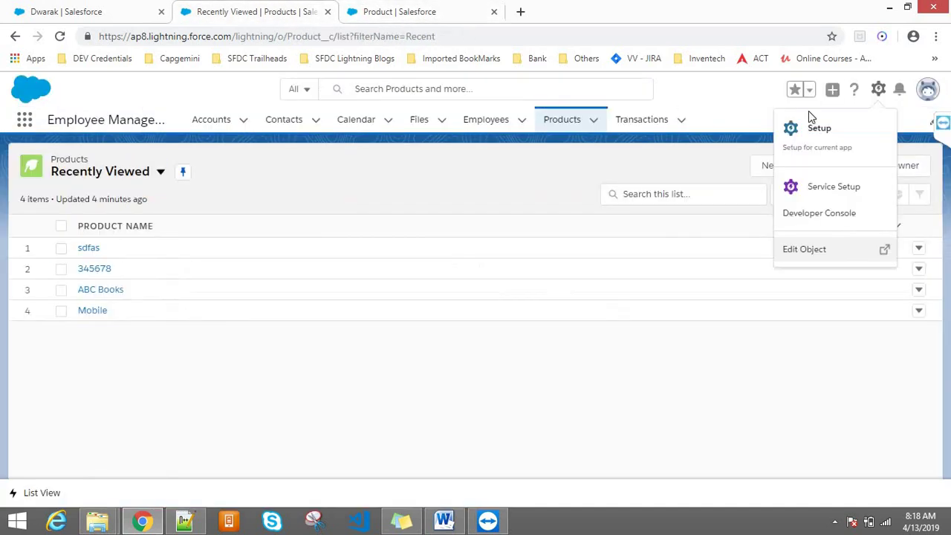
{"action": "left_click", "coordinate": [876, 92]}
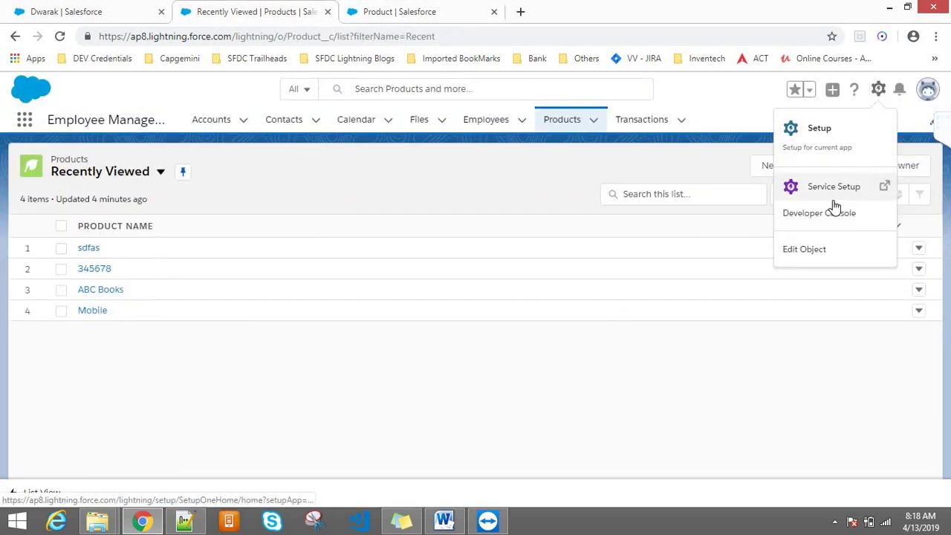
{"action": "left_click", "coordinate": [814, 130]}
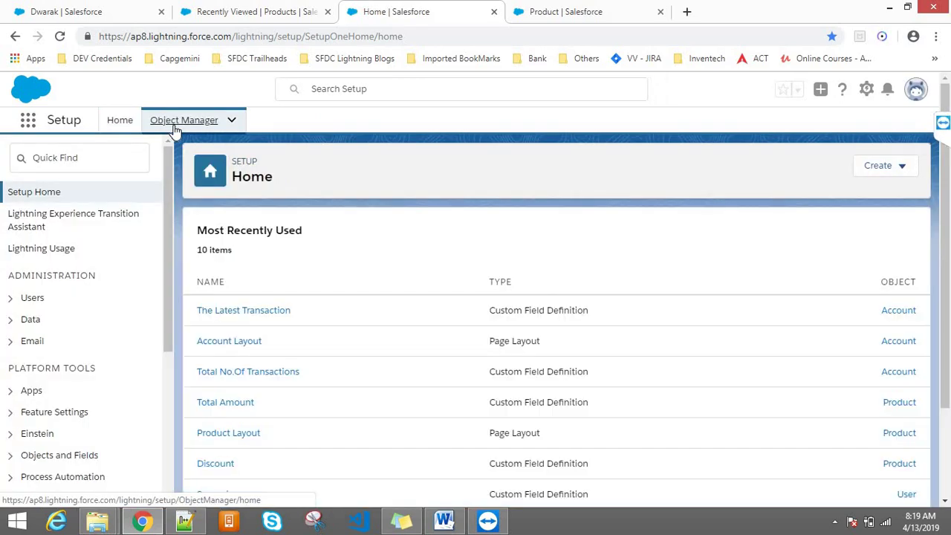
- Open the Object Manager list, reach the Product object's Details page, and close the extra tab
{"action": "left_click", "coordinate": [177, 129]}
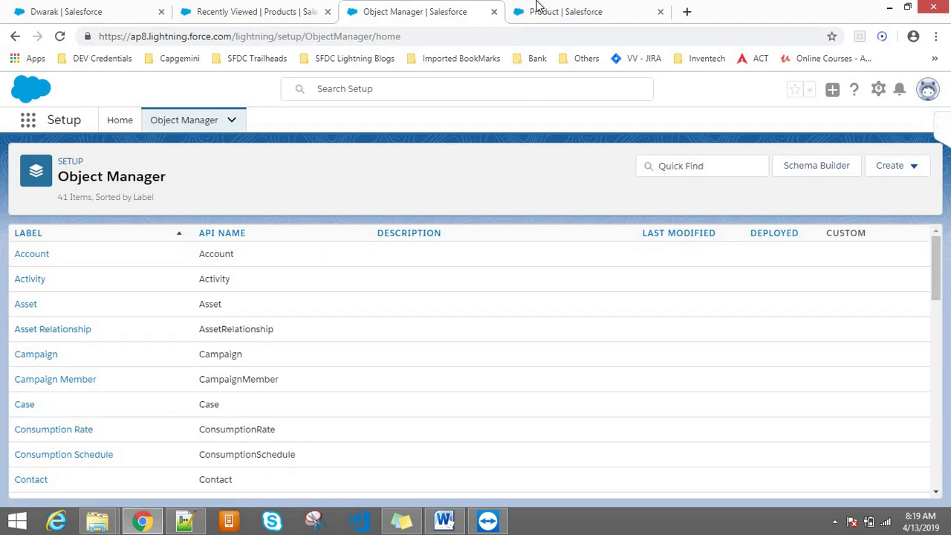
{"action": "left_click", "coordinate": [314, 9]}
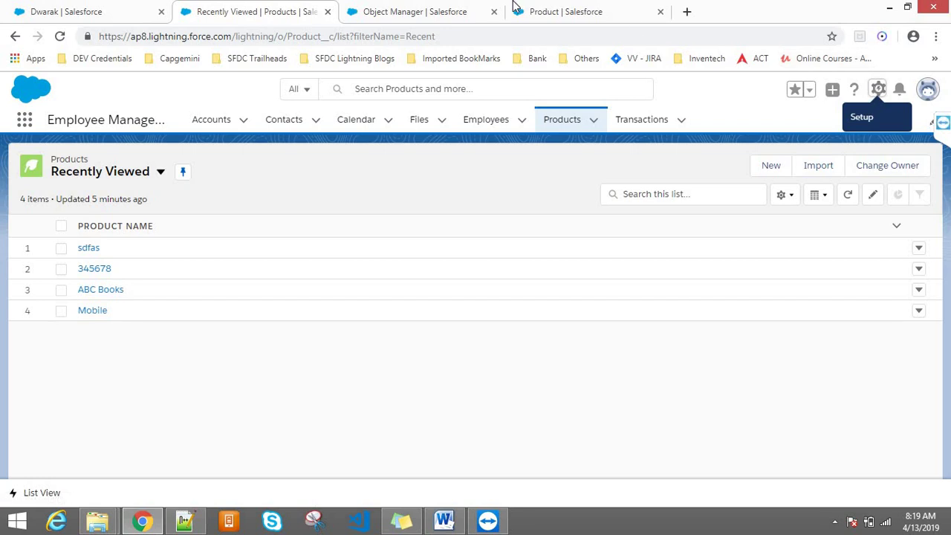
{"action": "left_click", "coordinate": [578, 9]}
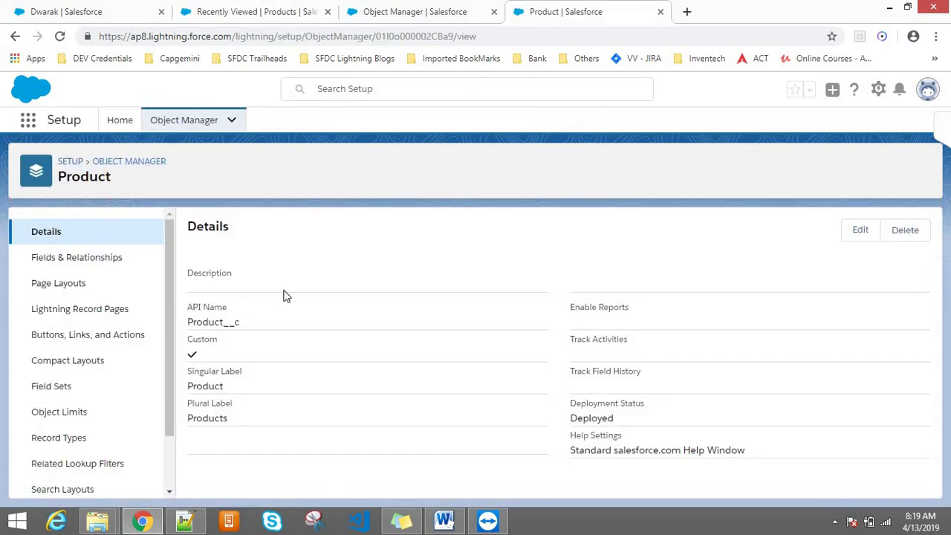
{"action": "left_click", "coordinate": [477, 7]}
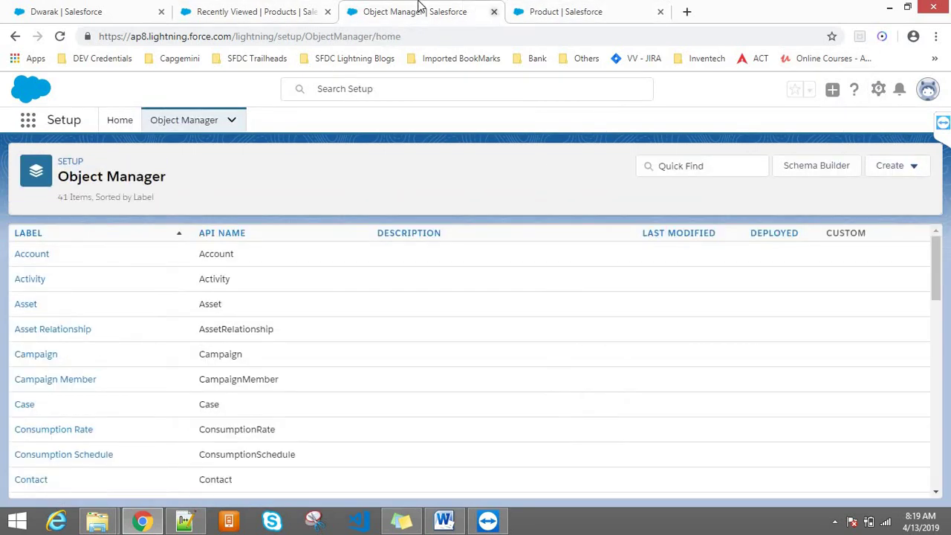
{"action": "middle_click", "coordinate": [420, 8]}
{"action": "left_click", "coordinate": [278, 7]}
{"action": "left_click", "coordinate": [368, 8]}
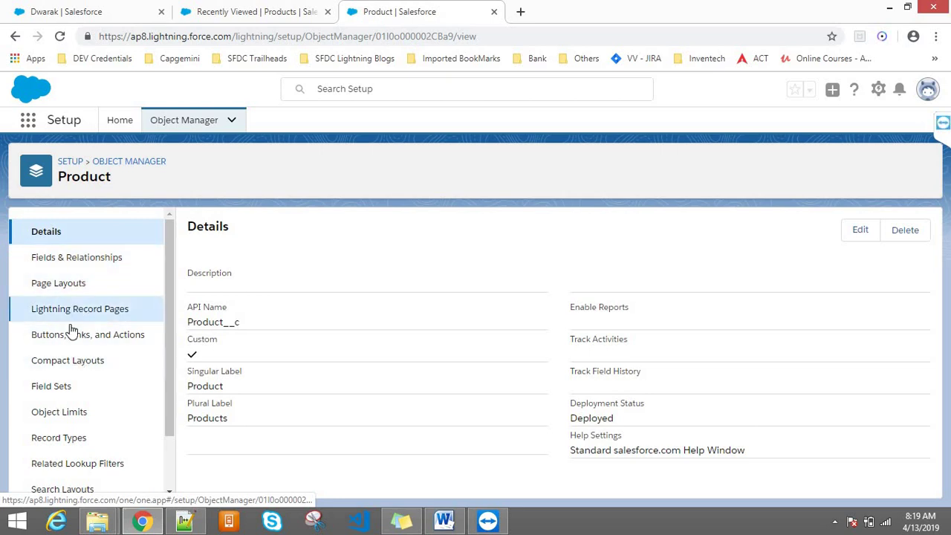
- Go through Fields & Relationships and Page Layouts to the Product object's empty Validation Rules list
{"action": "left_click", "coordinate": [60, 267]}
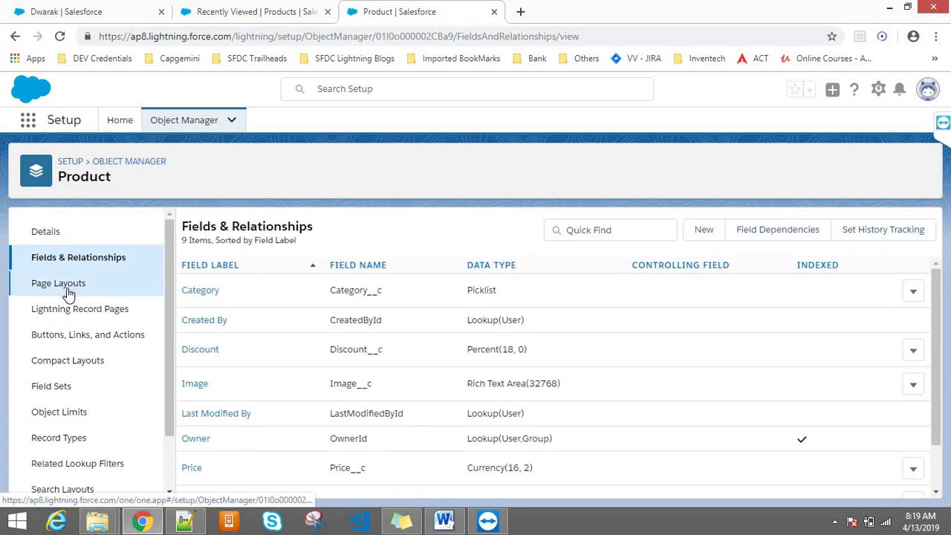
{"action": "left_click", "coordinate": [68, 293]}
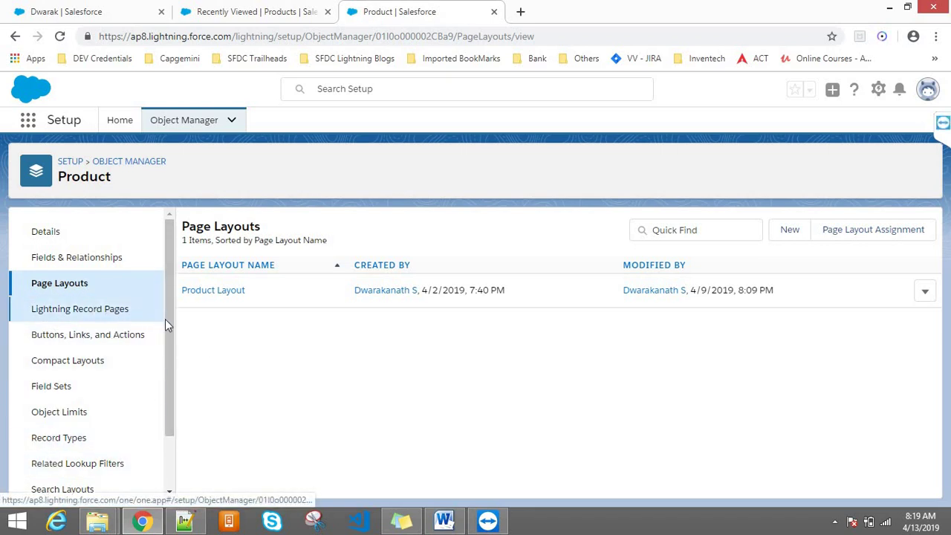
{"action": "scroll", "coordinate": [165, 374], "scroll_direction": "down", "scroll_amount": 1}
{"action": "left_click_drag", "start_coordinate": [165, 374], "coordinate": [167, 414]}
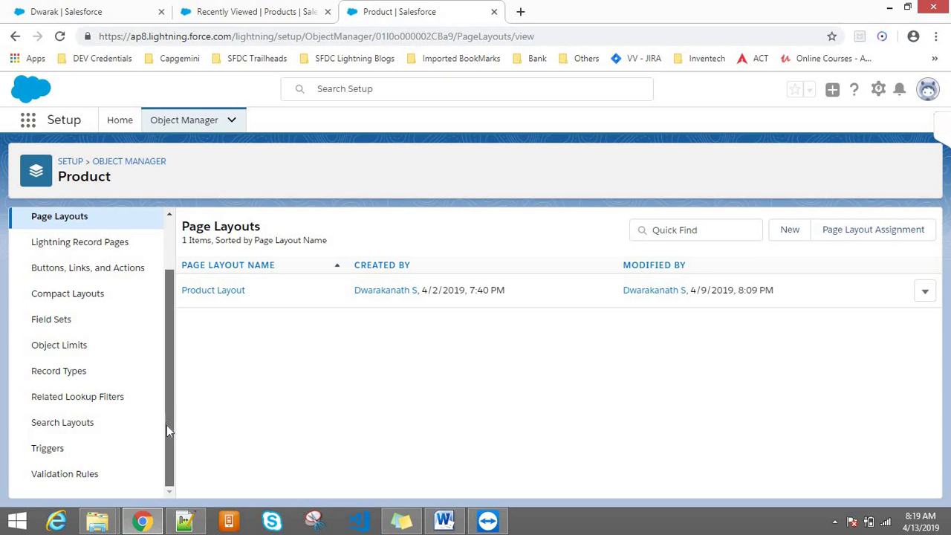
{"action": "left_click", "coordinate": [92, 473]}
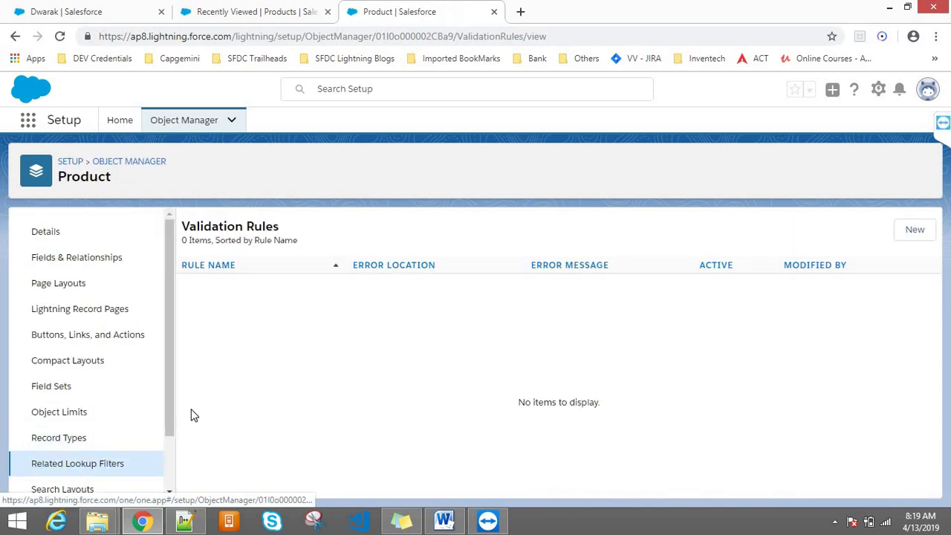
{"action": "scroll", "coordinate": [166, 388], "scroll_direction": "down", "scroll_amount": 1}
{"action": "scroll", "coordinate": [156, 446], "scroll_direction": "down", "scroll_amount": 2}
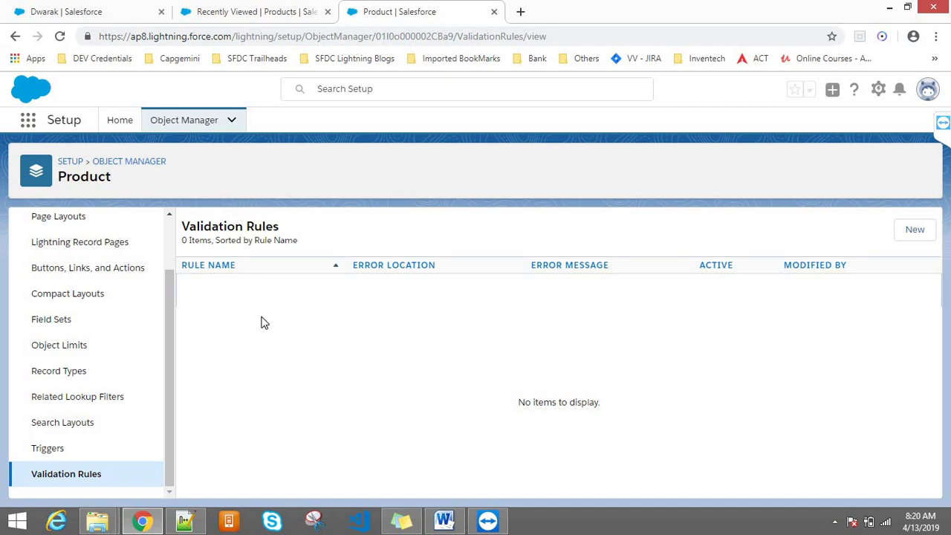
- Create a new validation rule and name it Validate_Product_Name
{"action": "left_click", "coordinate": [913, 236]}
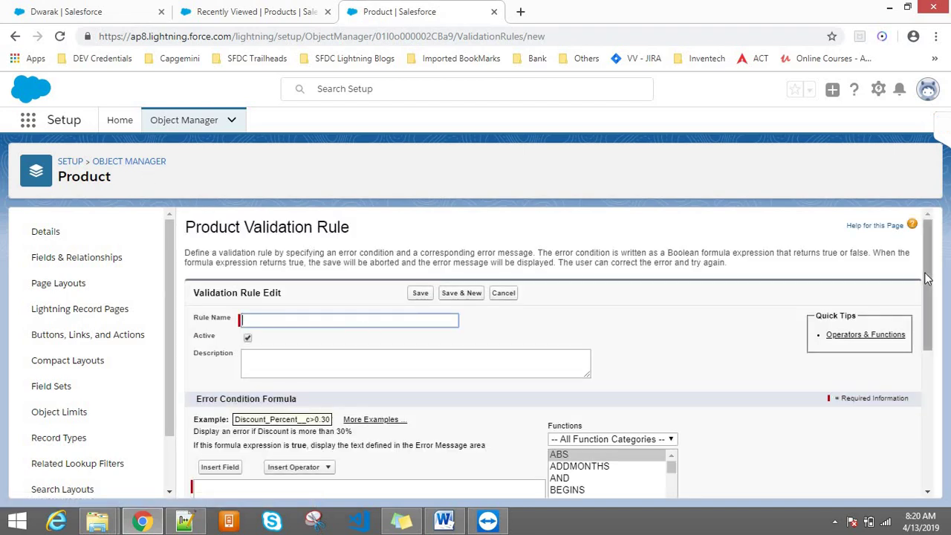
{"action": "left_click_drag", "start_coordinate": [928, 278], "coordinate": [929, 298]}
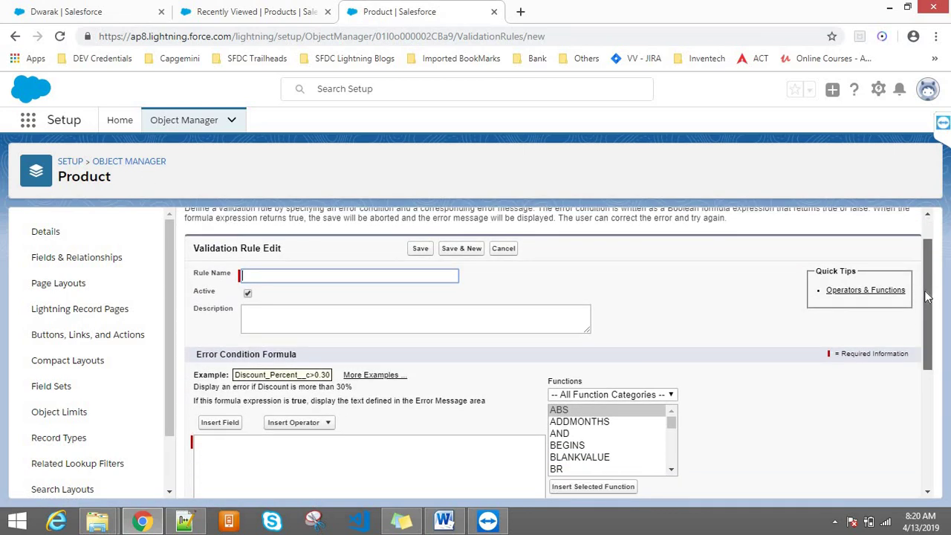
{"action": "left_click", "coordinate": [425, 274]}
{"action": "type", "text": "Val"}
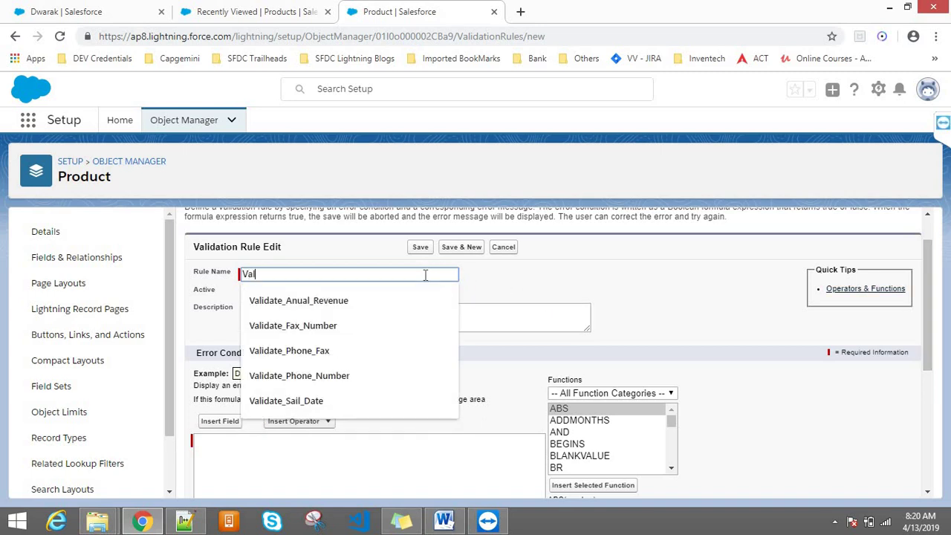
{"action": "type", "text": "idate"}
{"action": "key", "text": "Escape"}
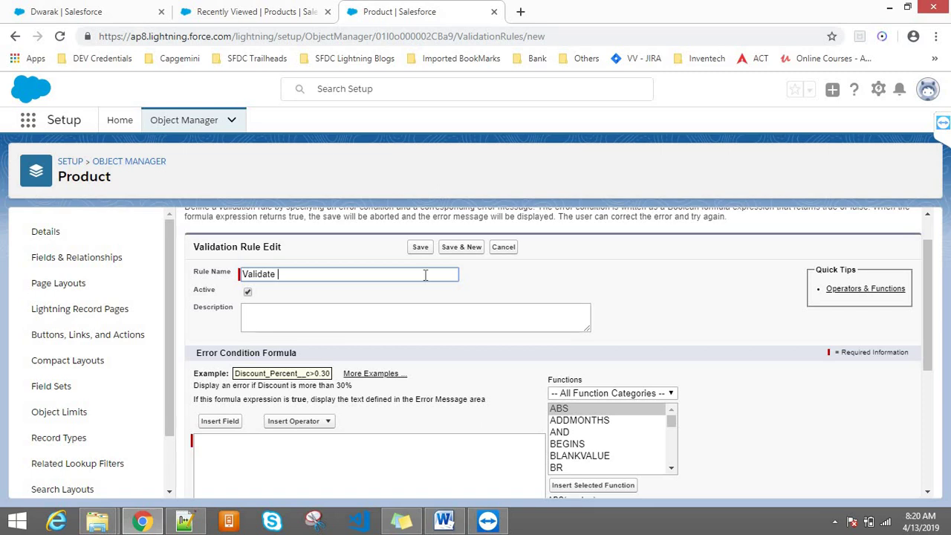
{"action": "type", "text": "Product"}
{"action": "type", "text": " c"}
{"action": "type", "text": "ategor"}
{"action": "key", "text": "BackSpace"}
{"action": "key", "text": "BackSpace"}
{"action": "key", "text": "BackSpace"}
{"action": "type", "text": "Name"}
- Add the description 'this is for validating the name of the product before Create/Edit'
{"action": "left_click", "coordinate": [353, 325]}
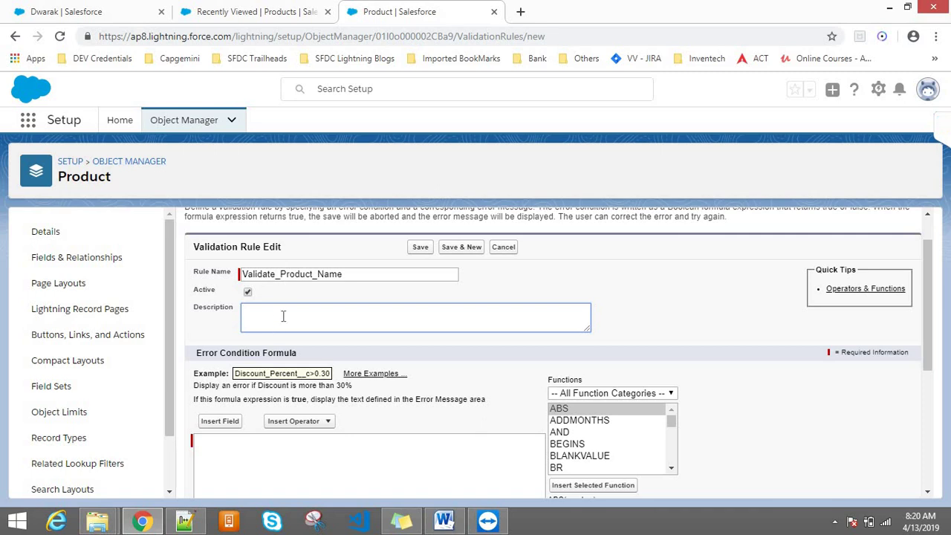
{"action": "left_click", "coordinate": [291, 275]}
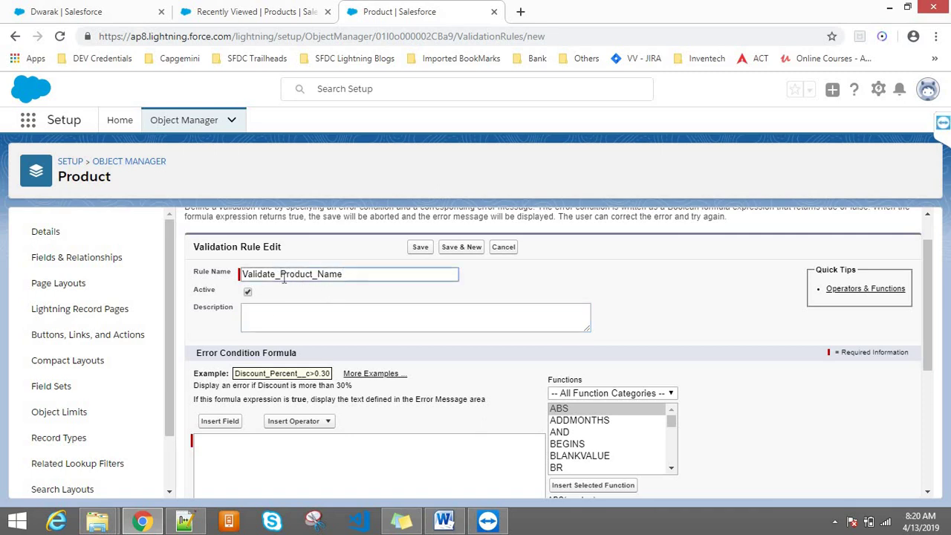
{"action": "left_click", "coordinate": [293, 317]}
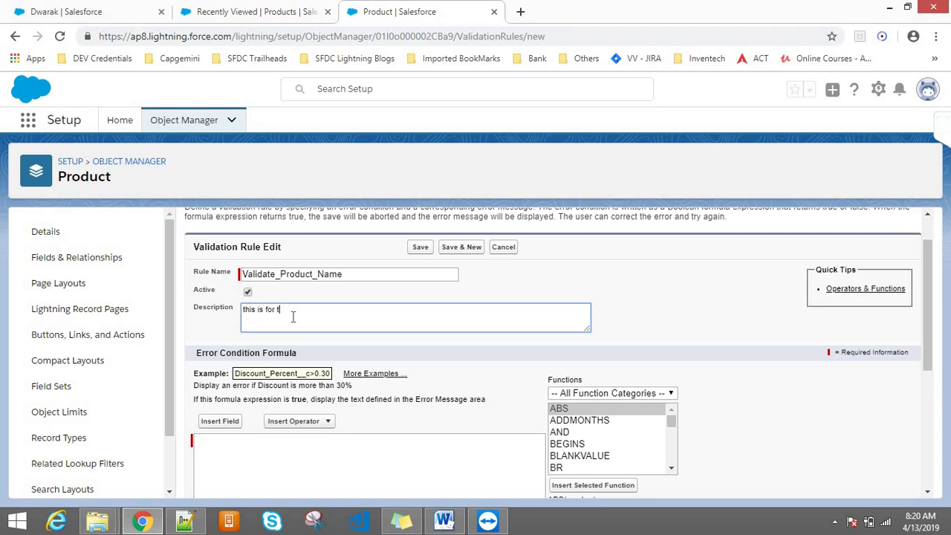
{"action": "key", "text": "BackSpace"}
{"action": "key", "text": "BackSpace"}
{"action": "key", "text": "BackSpace"}
{"action": "type", "text": "lidation "}
{"action": "type", "text": "the name of the product before Create/Edit"}
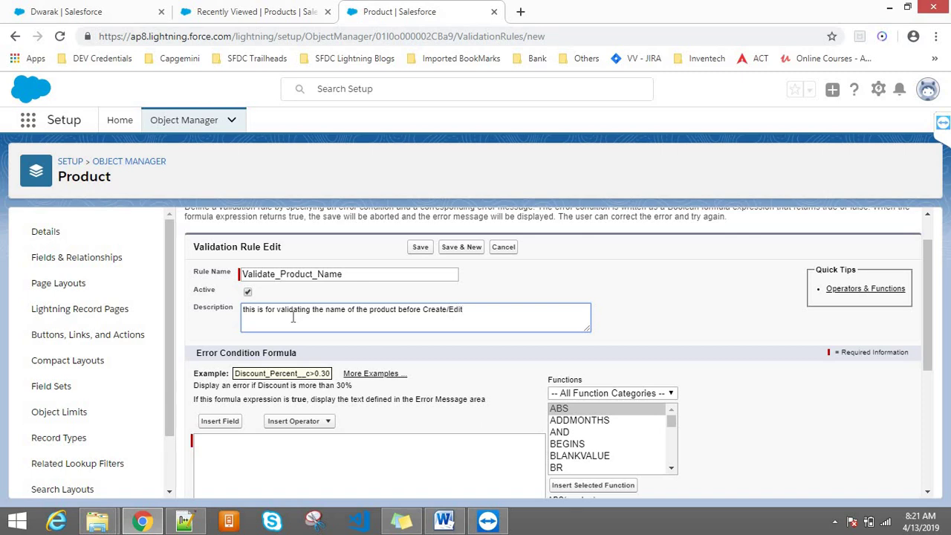
{"action": "double_click", "coordinate": [431, 308]}
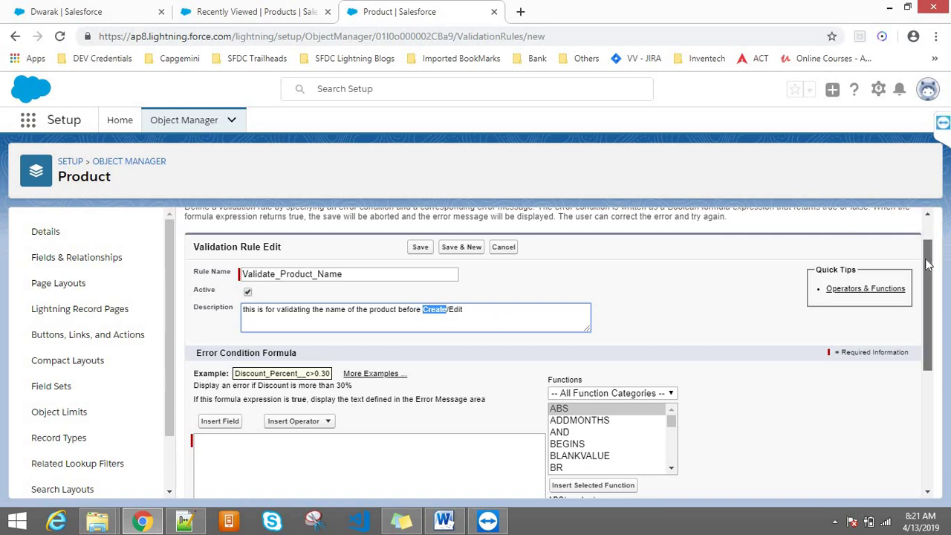
{"action": "left_click_drag", "start_coordinate": [928, 257], "coordinate": [937, 296]}
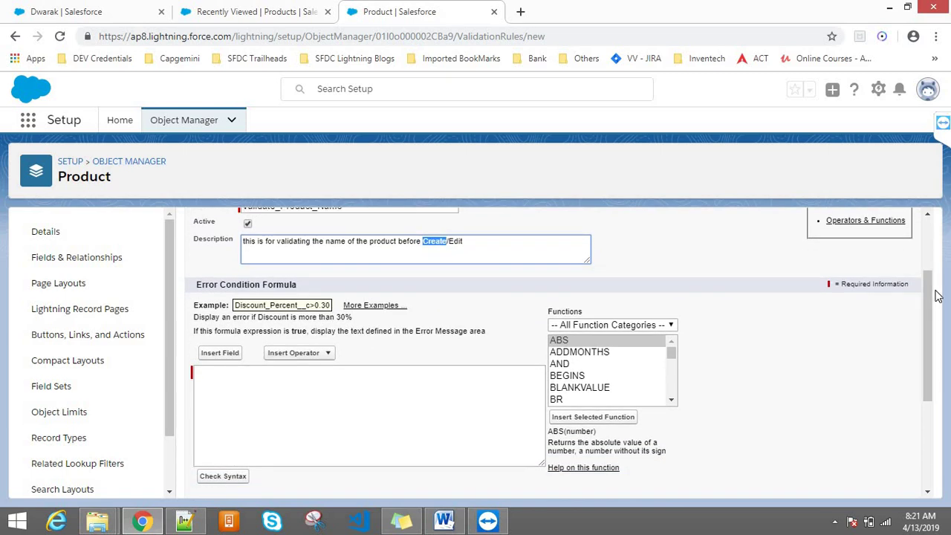
{"action": "left_click", "coordinate": [275, 9]}
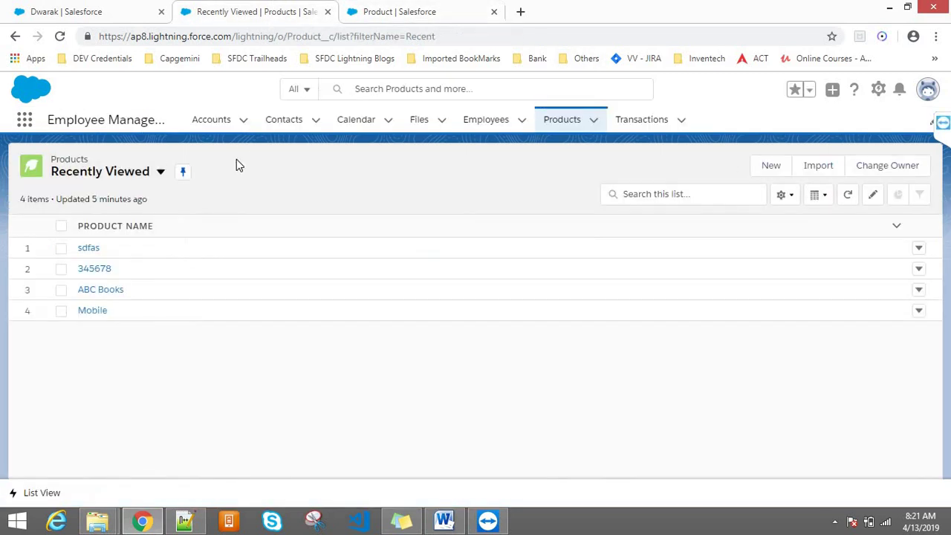
{"action": "left_click", "coordinate": [771, 168]}
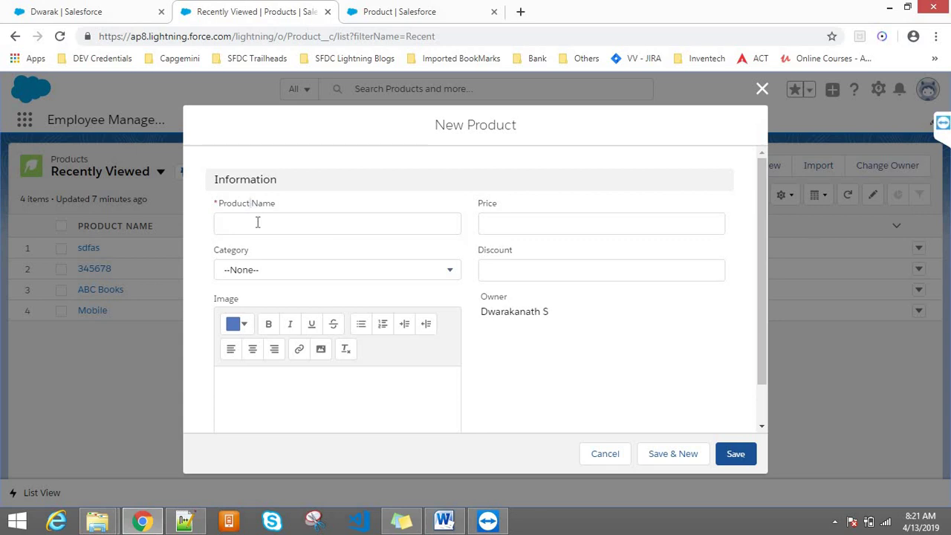
{"action": "left_click", "coordinate": [258, 222]}
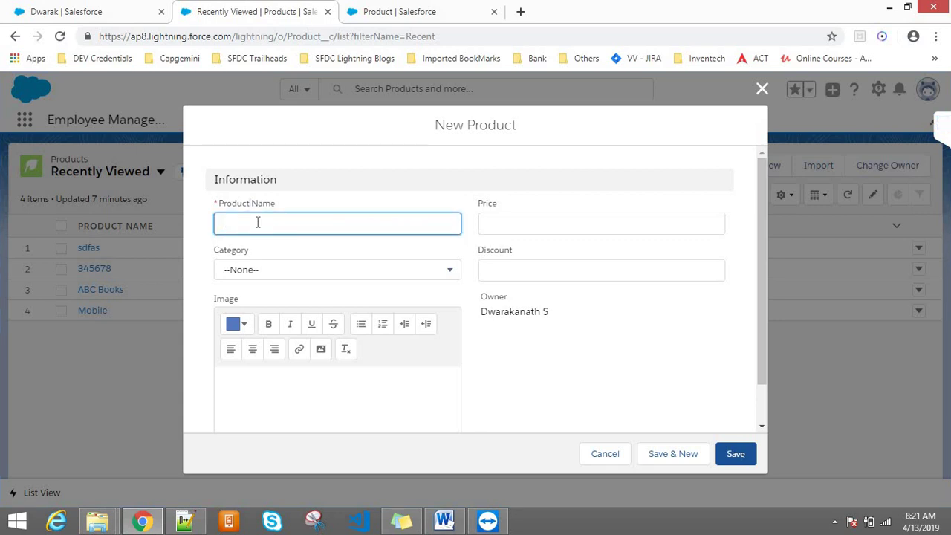
{"action": "type", "text": "1234567890hjk"}
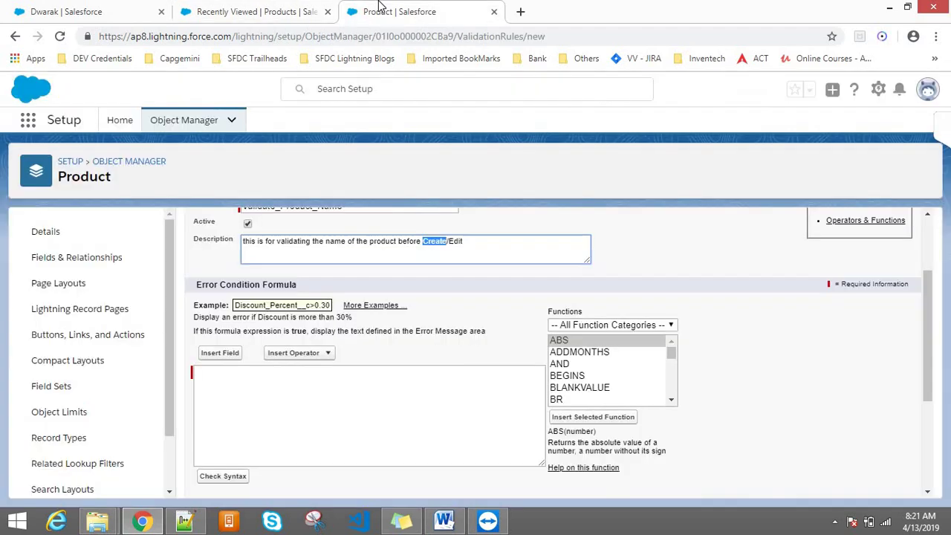
{"action": "left_click", "coordinate": [379, 6]}
{"action": "left_click", "coordinate": [320, 431]}
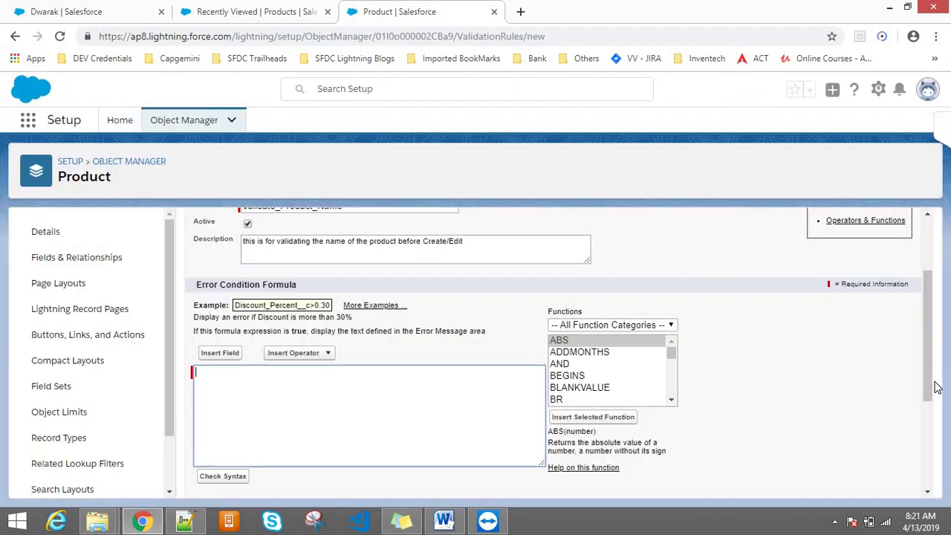
{"action": "left_click_drag", "start_coordinate": [928, 382], "coordinate": [932, 343]}
{"action": "double_click", "coordinate": [247, 302]}
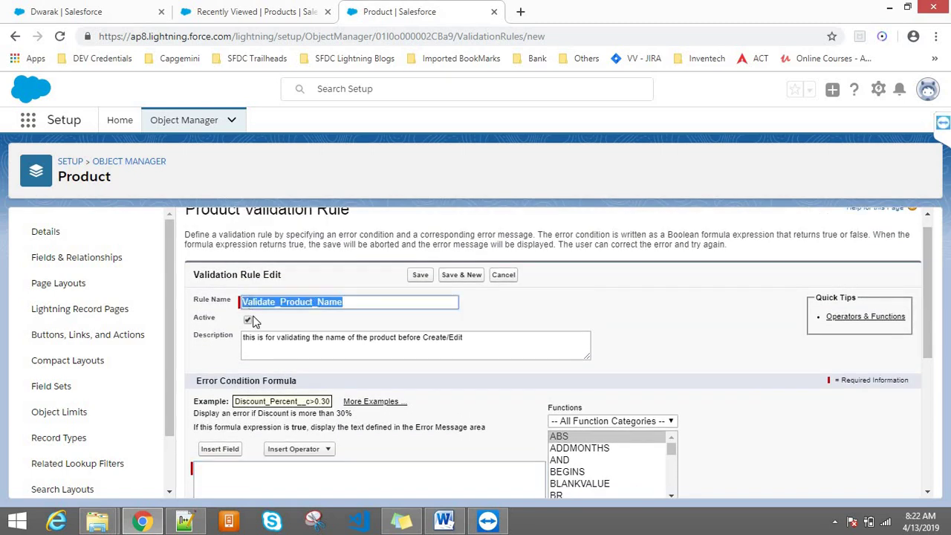
{"action": "double_click", "coordinate": [270, 338]}
{"action": "left_click", "coordinate": [225, 475]}
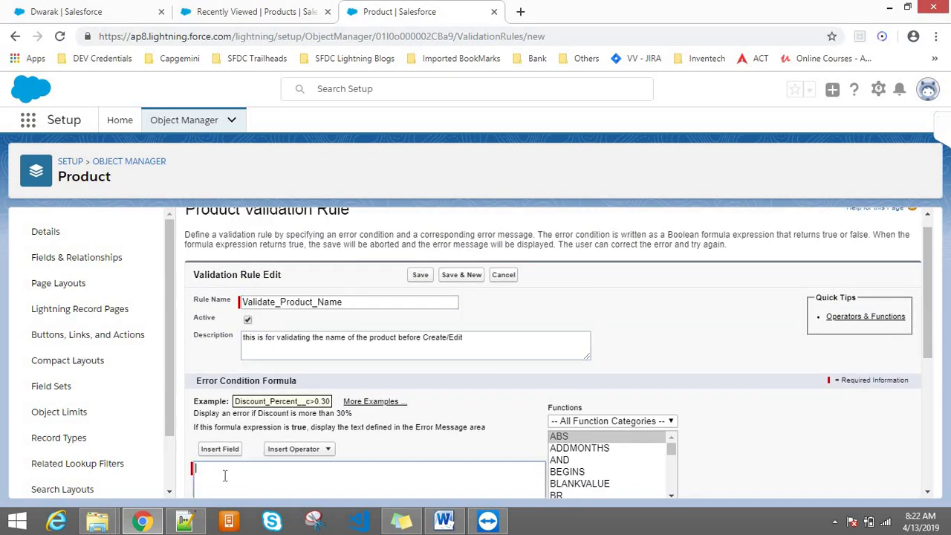
{"action": "left_click_drag", "start_coordinate": [927, 249], "coordinate": [930, 293]}
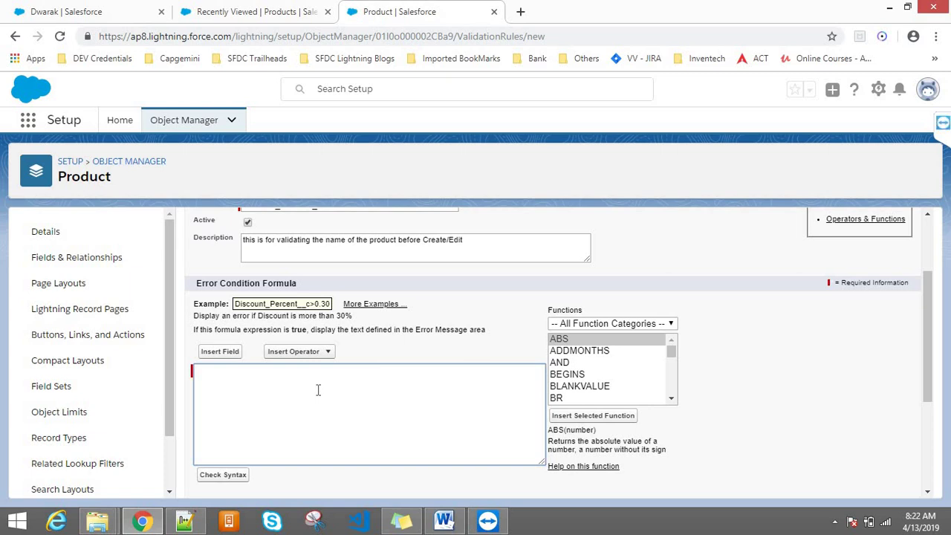
{"action": "left_click", "coordinate": [560, 362]}
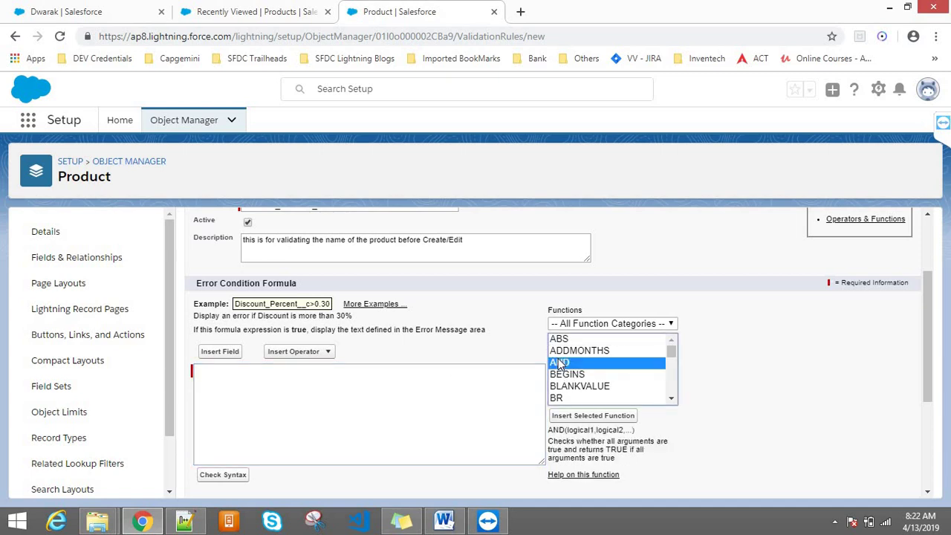
{"action": "key", "text": "Down"}
{"action": "key", "text": "Down"}
{"action": "key", "text": "Down"}
{"action": "key", "text": "Down"}
{"action": "key", "text": "Down"}
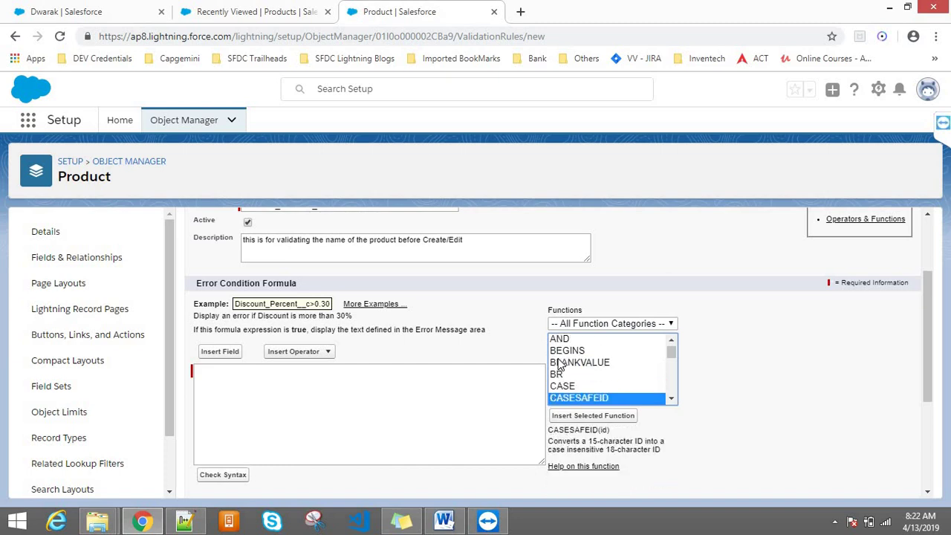
{"action": "key", "text": "i"}
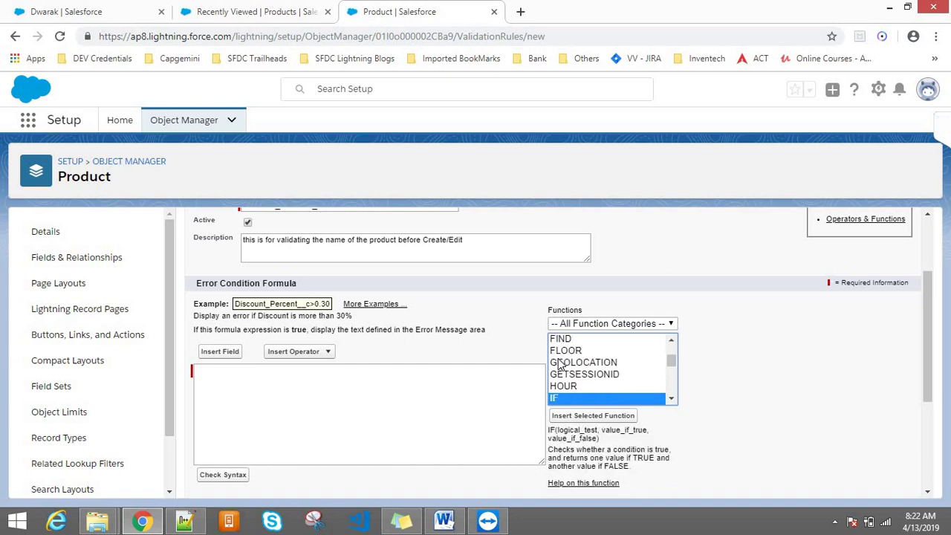
{"action": "key", "text": "Down"}
{"action": "key", "text": "Down"}
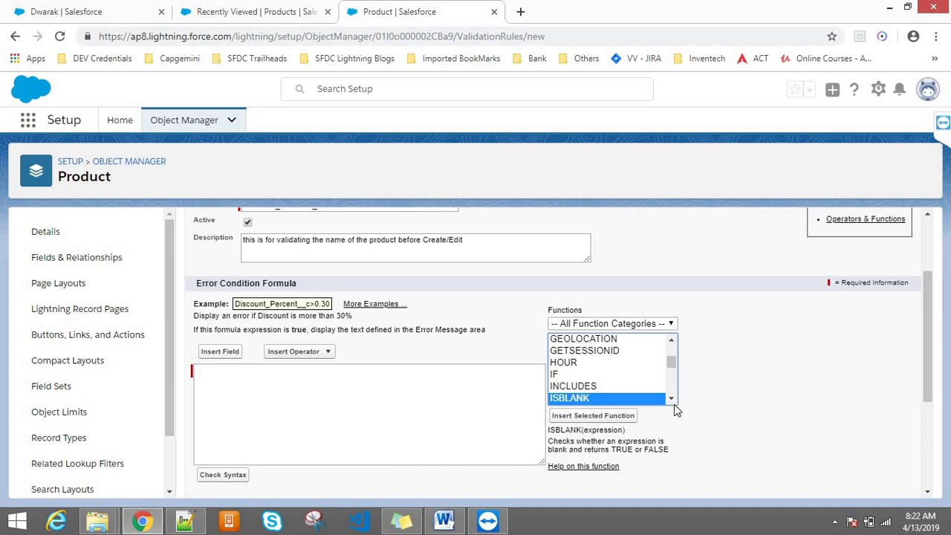
{"action": "left_click", "coordinate": [672, 401]}
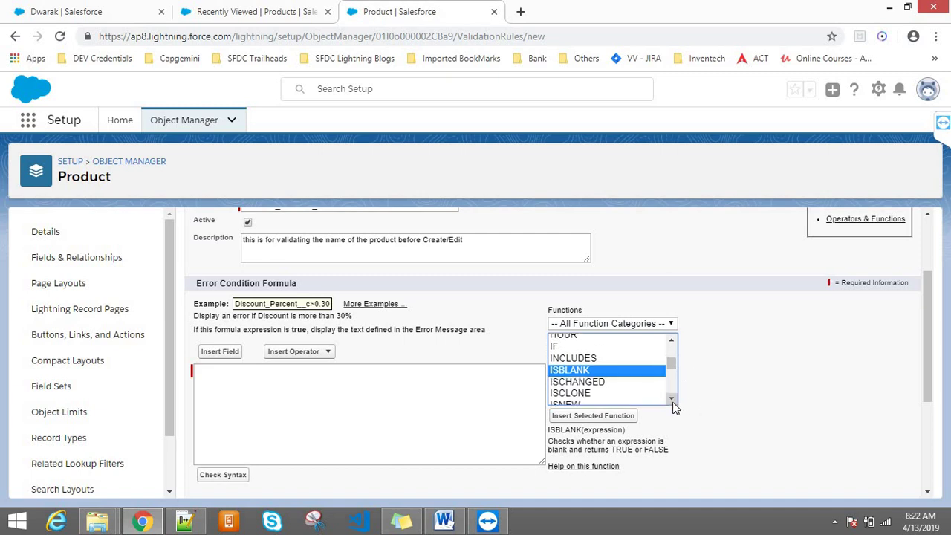
{"action": "left_click", "coordinate": [672, 399]}
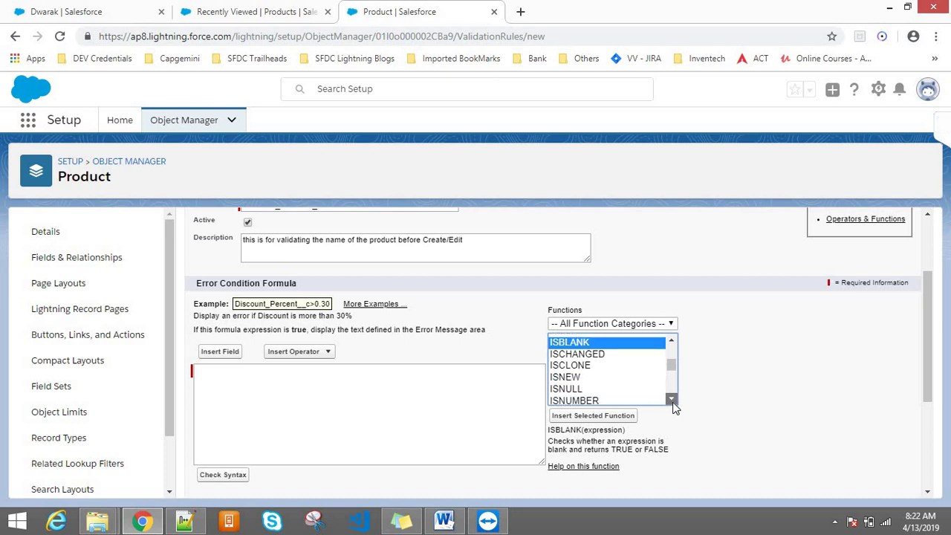
{"action": "left_click", "coordinate": [593, 399]}
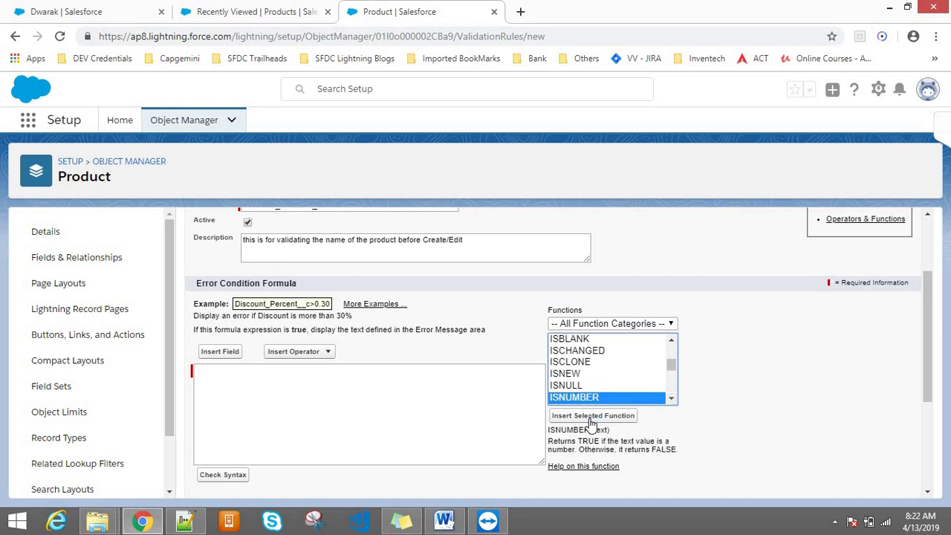
{"action": "left_click", "coordinate": [593, 415]}
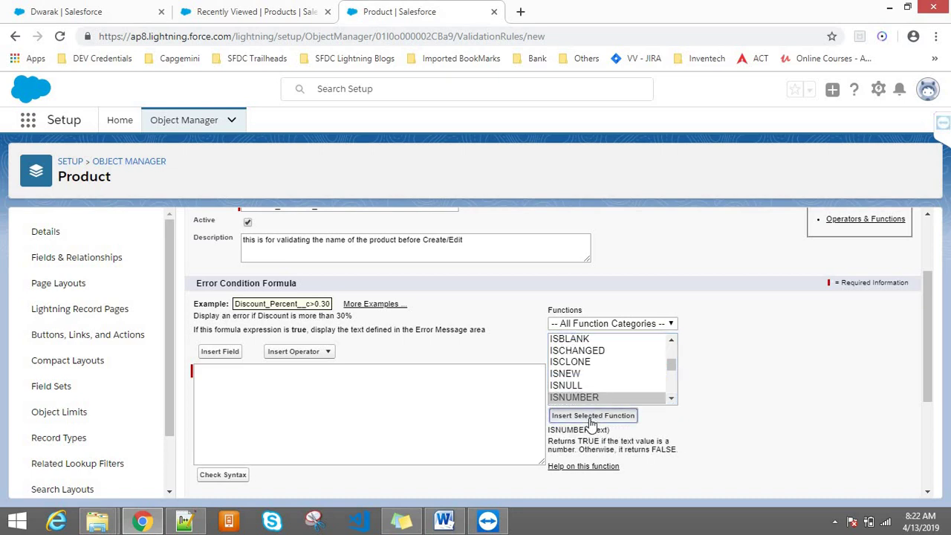
{"action": "double_click", "coordinate": [257, 372]}
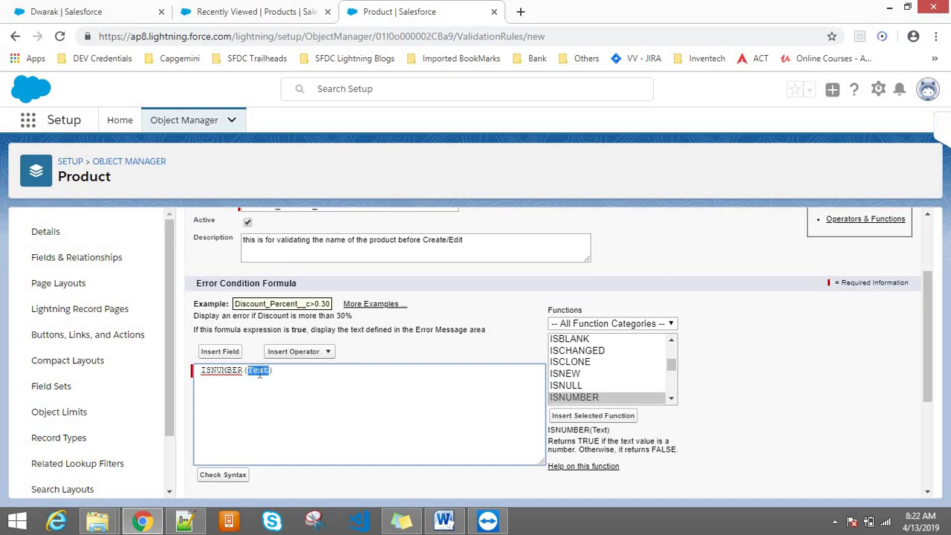
{"action": "type", "text": "erghhgg"}
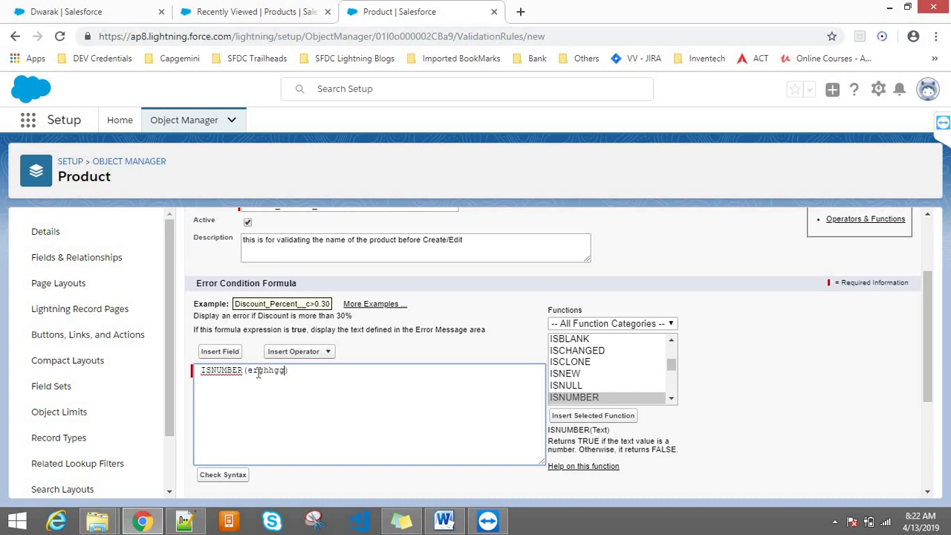
{"action": "type", "text": "1255"}
{"action": "double_click", "coordinate": [256, 373]}
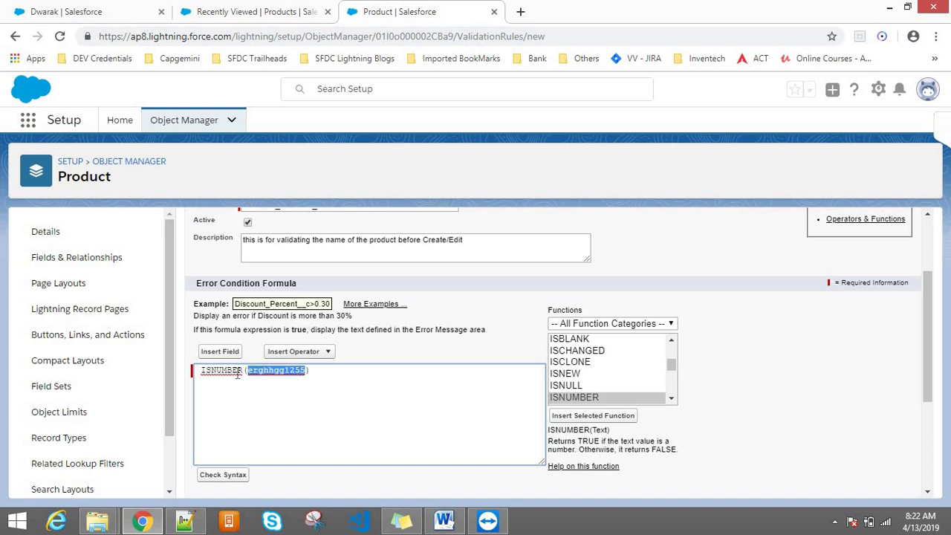
{"action": "left_click", "coordinate": [290, 377]}
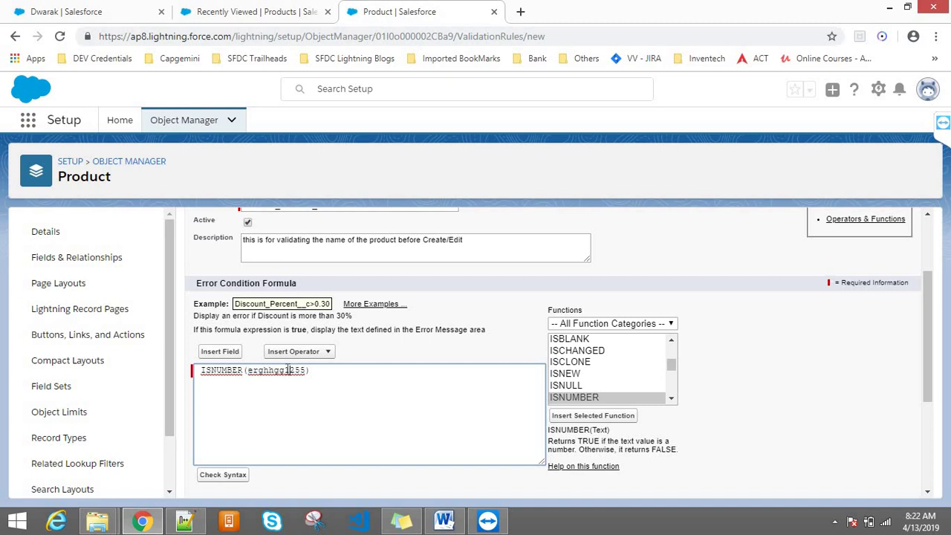
{"action": "left_click_drag", "start_coordinate": [285, 372], "coordinate": [307, 370]}
{"action": "left_click", "coordinate": [202, 370]}
{"action": "left_click_drag", "start_coordinate": [202, 370], "coordinate": [349, 370]}
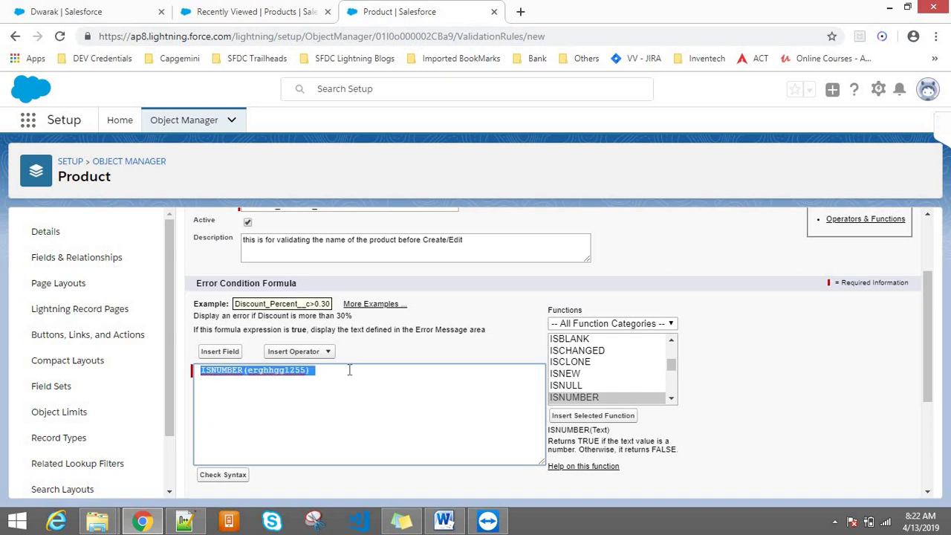
{"action": "left_click", "coordinate": [307, 371]}
{"action": "key", "text": "BackSpace"}
{"action": "key", "text": "BackSpace"}
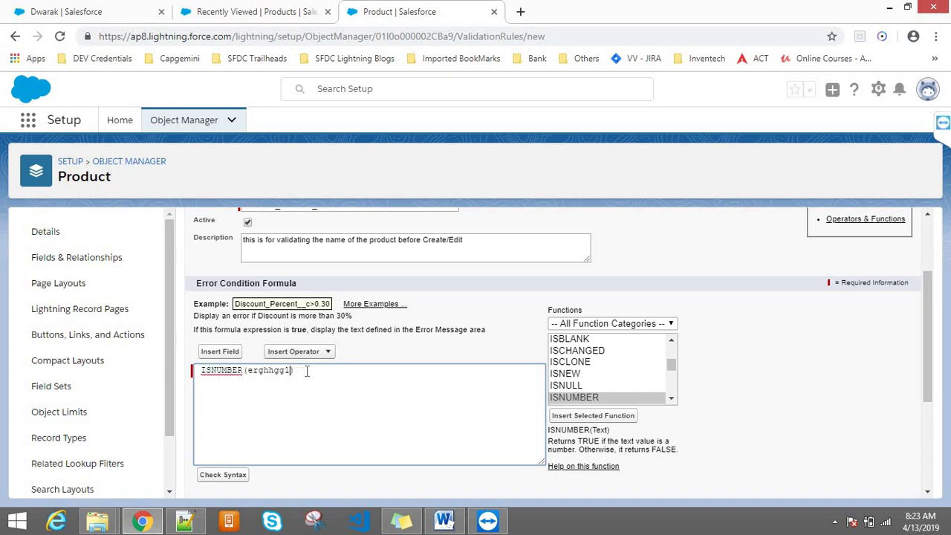
{"action": "left_click_drag", "start_coordinate": [301, 371], "coordinate": [198, 373]}
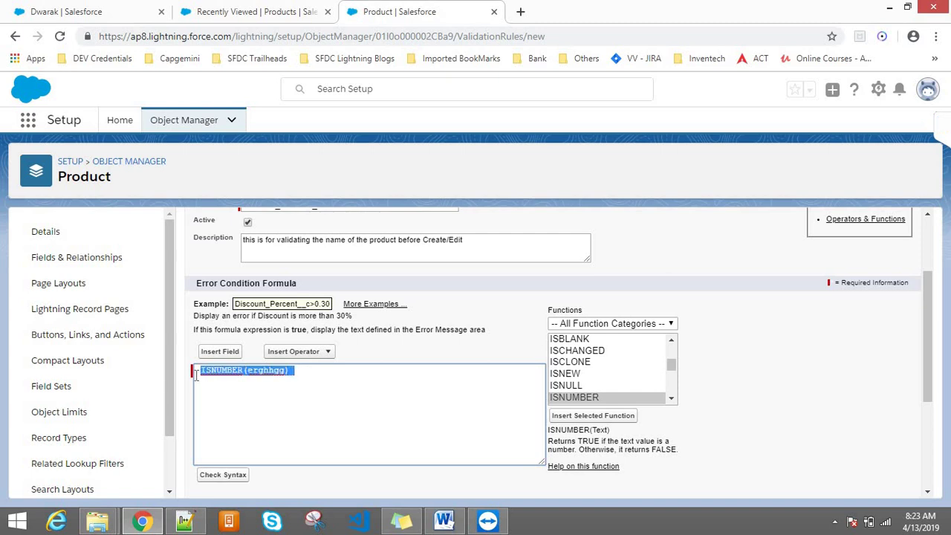
{"action": "double_click", "coordinate": [268, 370]}
{"action": "type", "text": "55555sadfg"}
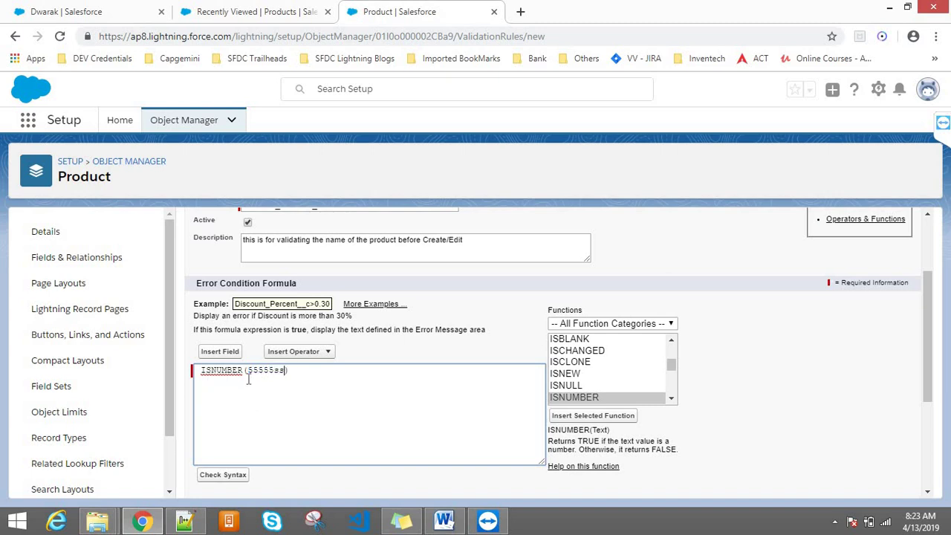
{"action": "type", "text": "g"}
{"action": "double_click", "coordinate": [232, 372]}
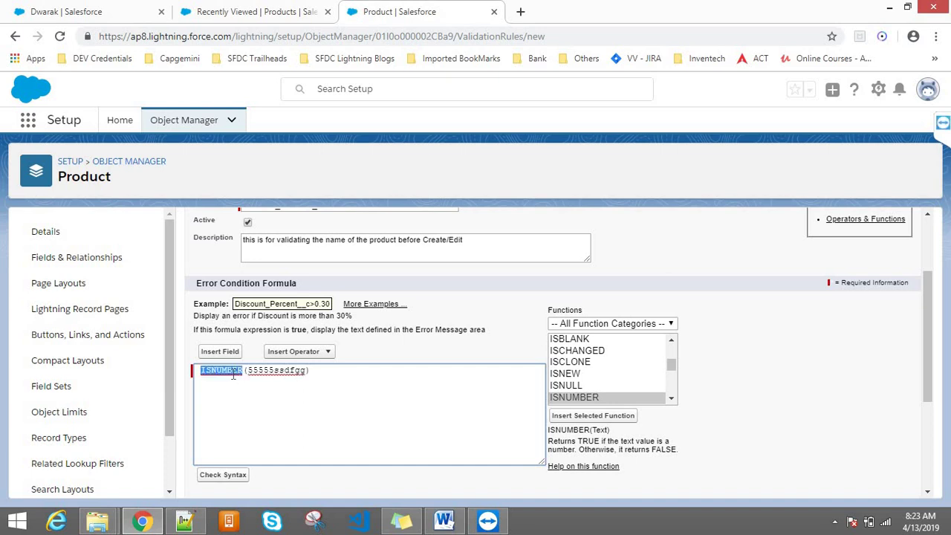
{"action": "left_click", "coordinate": [282, 389]}
{"action": "left_click_drag", "start_coordinate": [315, 378], "coordinate": [194, 370]}
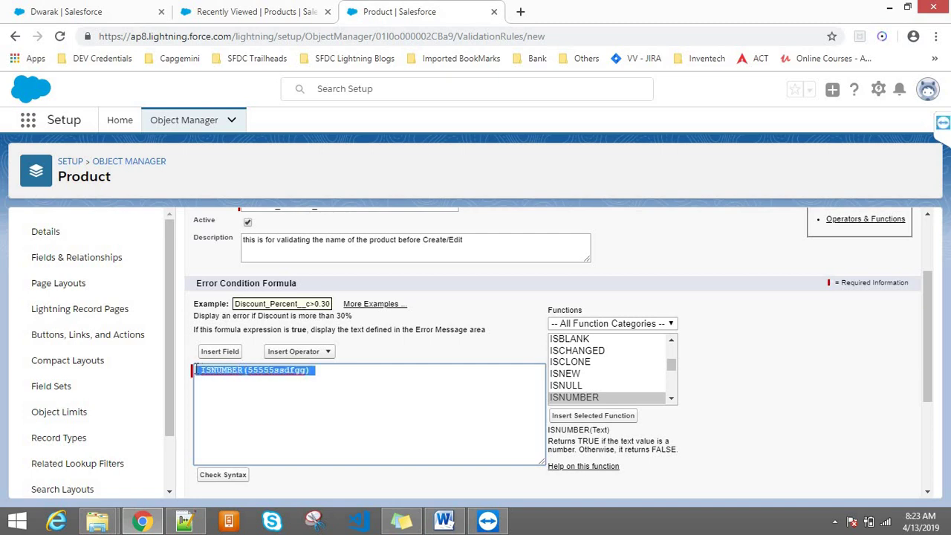
{"action": "double_click", "coordinate": [220, 369]}
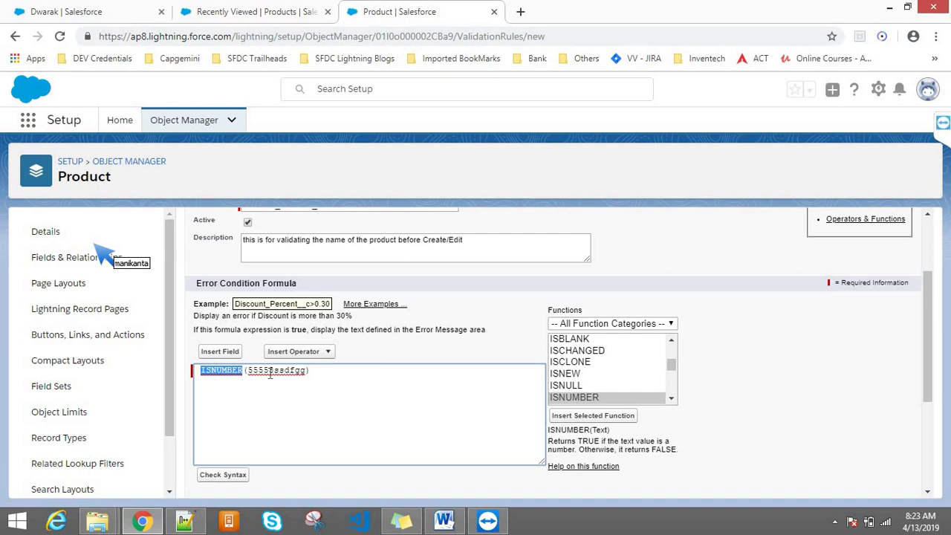
{"action": "left_click_drag", "start_coordinate": [929, 284], "coordinate": [928, 261]}
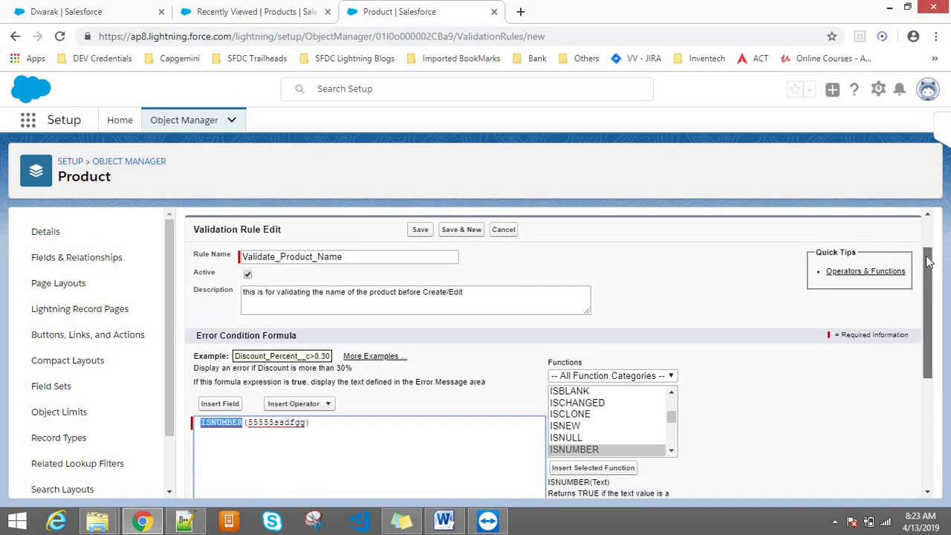
{"action": "scroll", "coordinate": [927, 261], "scroll_direction": "up", "scroll_amount": 1}
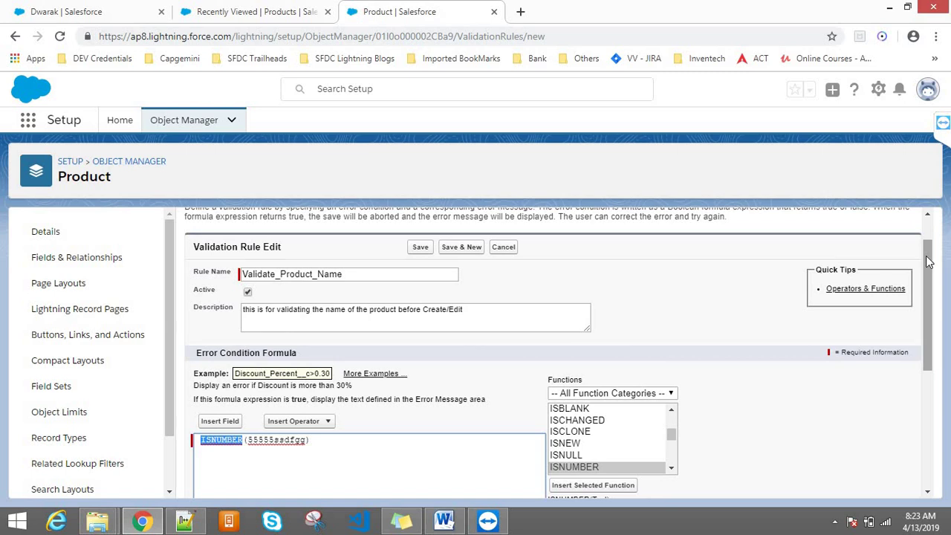
{"action": "double_click", "coordinate": [276, 441]}
{"action": "type", "text": "hjkkkkkk"}
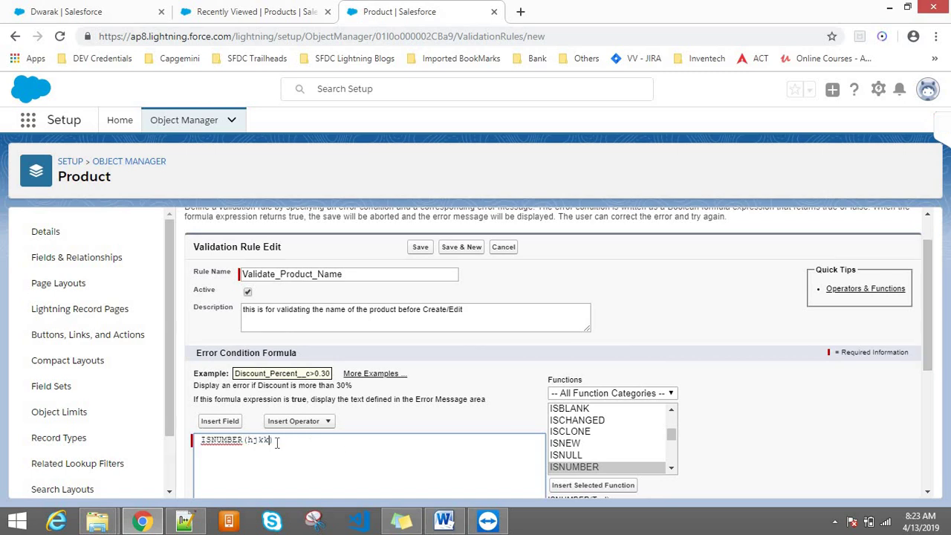
{"action": "double_click", "coordinate": [277, 441]}
{"action": "key", "text": "BackSpace"}
{"action": "left_click", "coordinate": [201, 439]}
{"action": "key", "text": "BackSpace"}
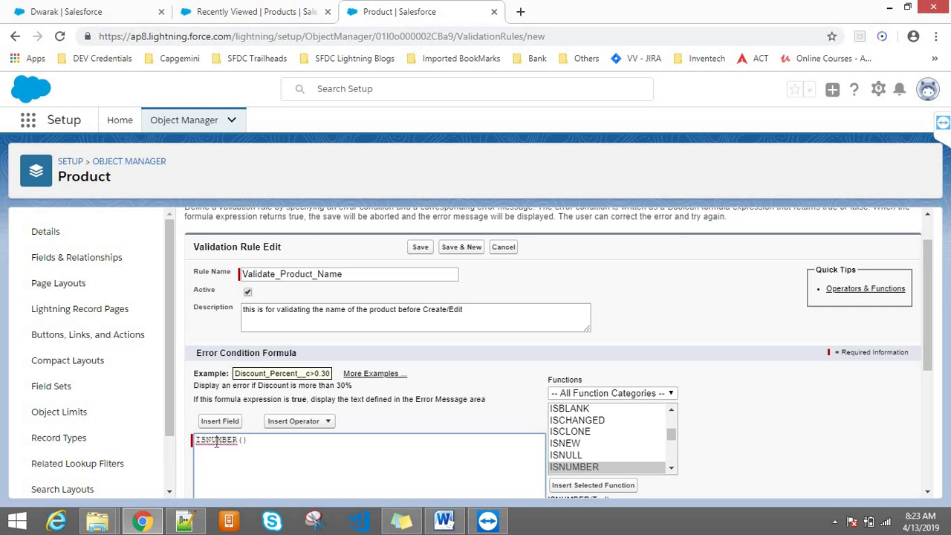
{"action": "double_click", "coordinate": [216, 442]}
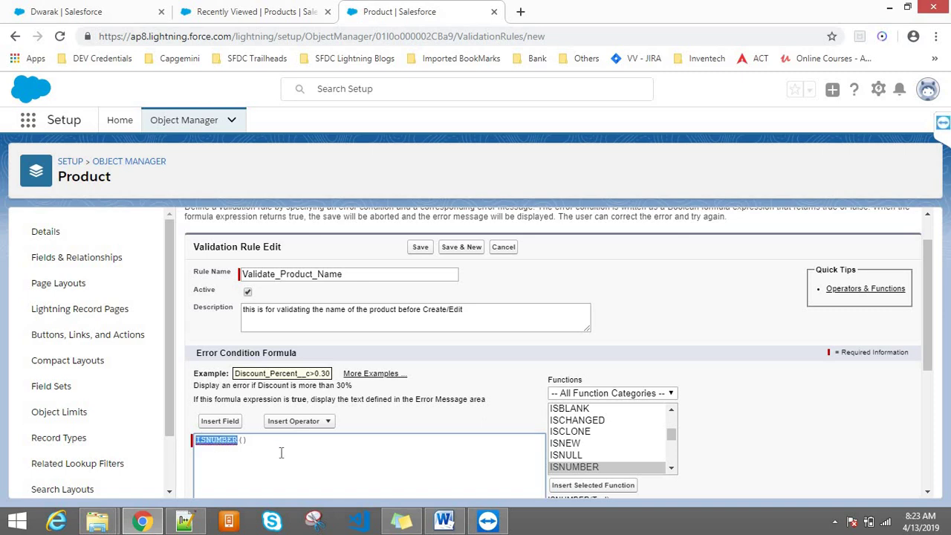
{"action": "key", "text": "BackSpace"}
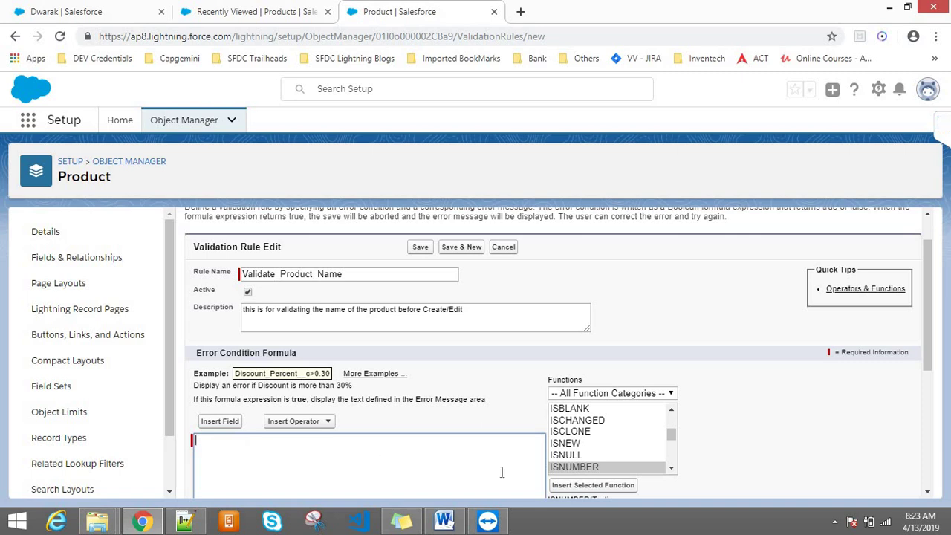
- Insert an ISPICKVAL function into the error condition formula, then delete it
{"action": "double_click", "coordinate": [595, 466]}
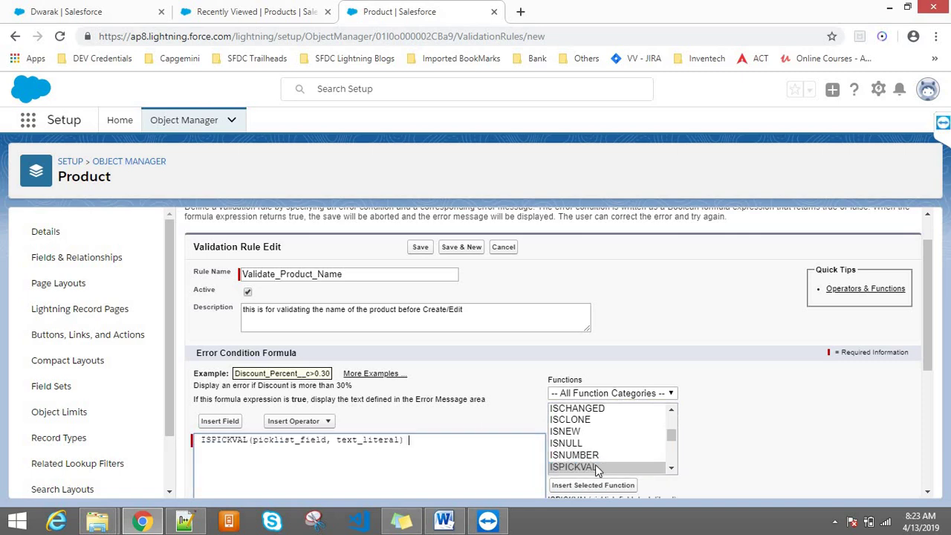
{"action": "double_click", "coordinate": [348, 440]}
{"action": "triple_click", "coordinate": [349, 444]}
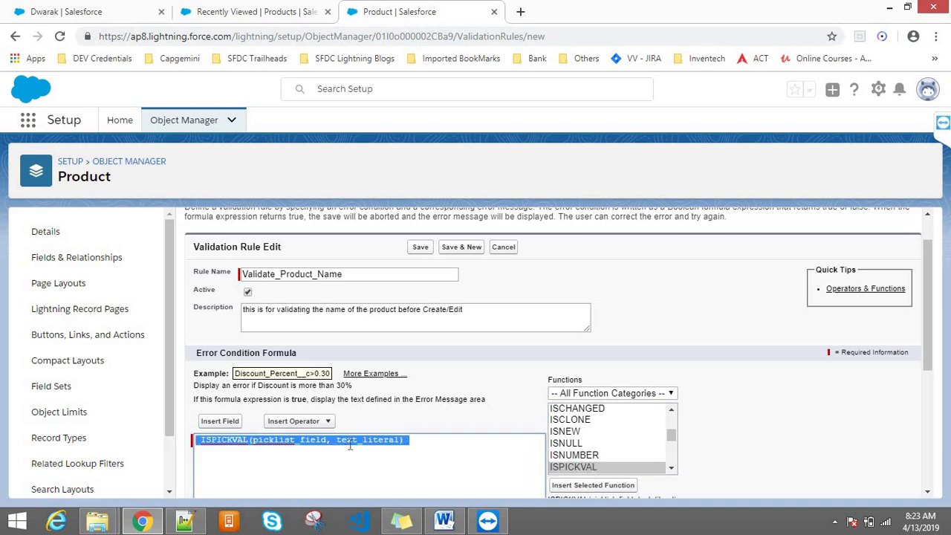
{"action": "key", "text": "BackSpace"}
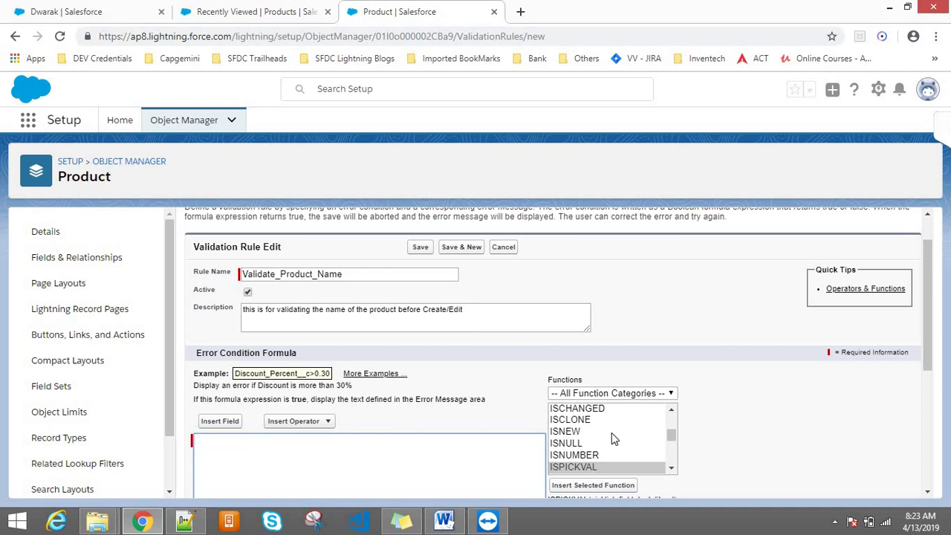
- Insert ISNUMBER into the formula and remove its Text placeholder, leaving ISNUMBER()
{"action": "left_click", "coordinate": [593, 455]}
{"action": "left_click", "coordinate": [593, 485]}
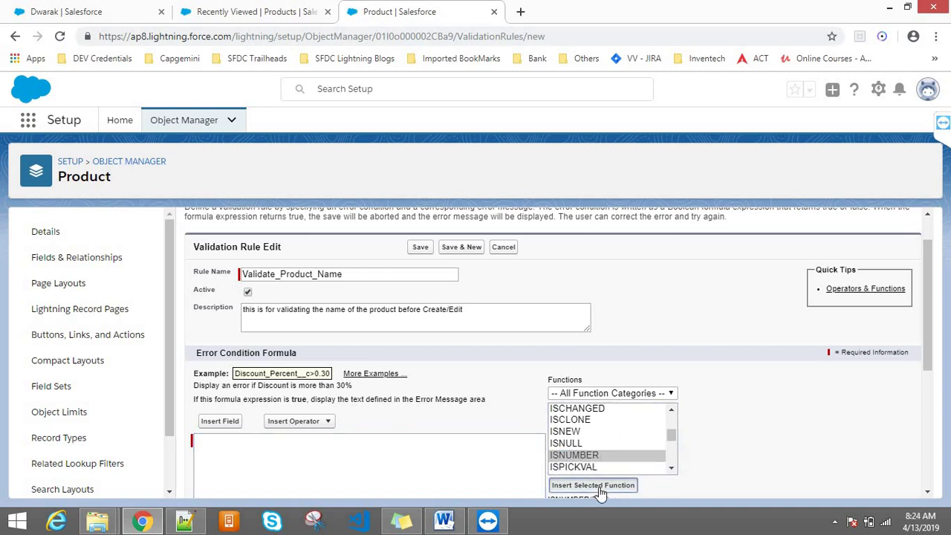
{"action": "double_click", "coordinate": [249, 443]}
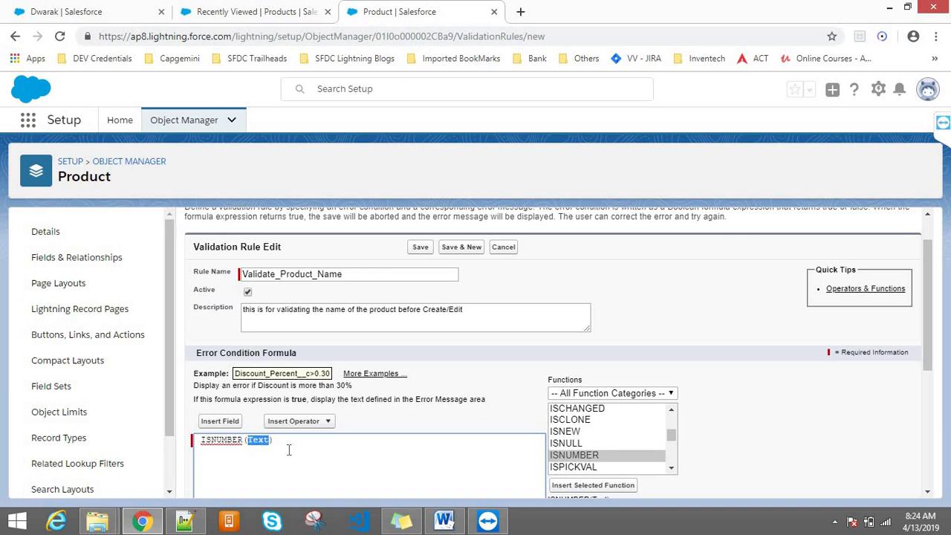
{"action": "key", "text": "BackSpace"}
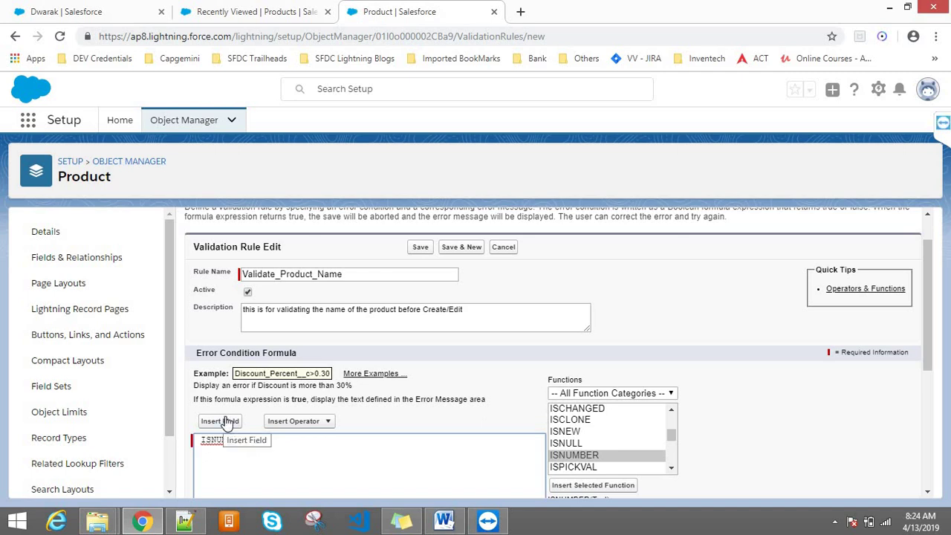
- Insert the Product object's Product Name field (API name Name) inside ISNUMBER( )
{"action": "left_click", "coordinate": [226, 422]}
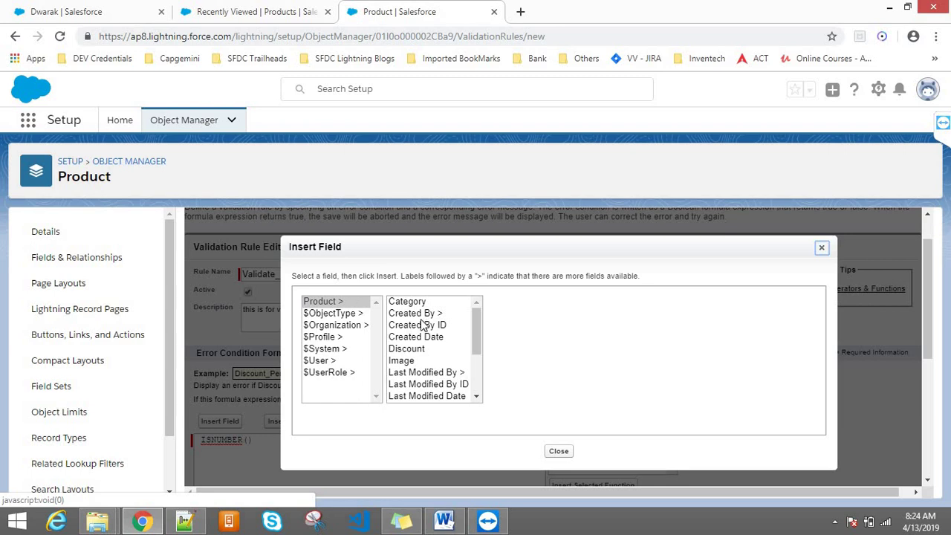
{"action": "left_click", "coordinate": [338, 302]}
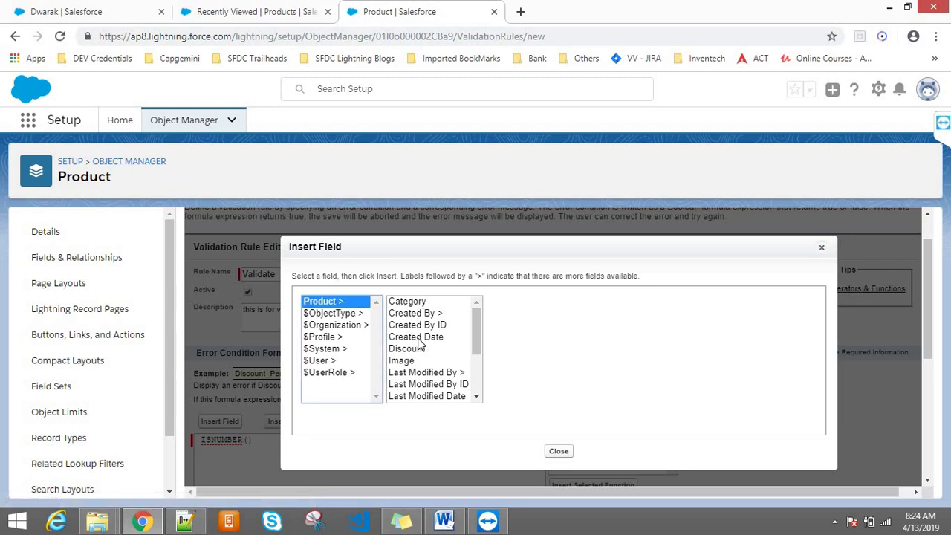
{"action": "left_click_drag", "start_coordinate": [479, 316], "coordinate": [478, 365]}
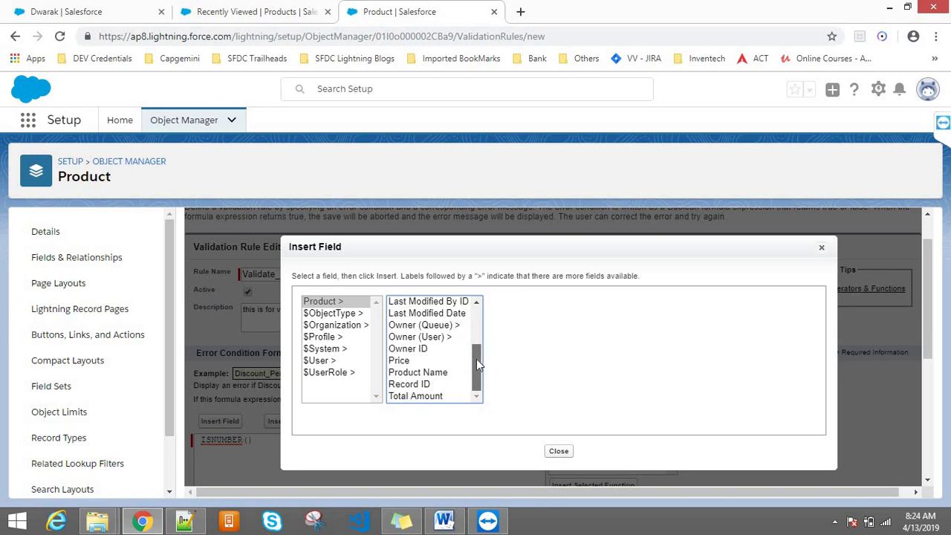
{"action": "left_click", "coordinate": [430, 373]}
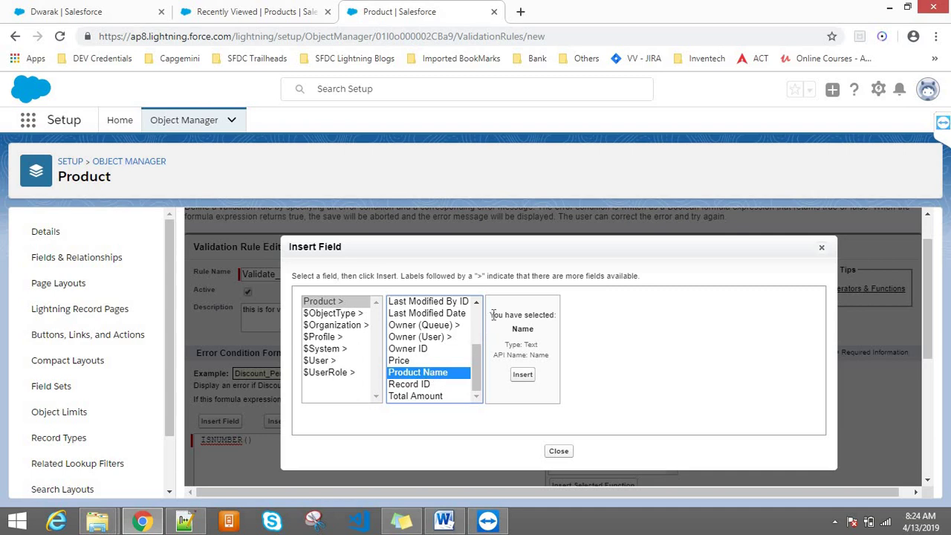
{"action": "left_click_drag", "start_coordinate": [490, 318], "coordinate": [541, 339]}
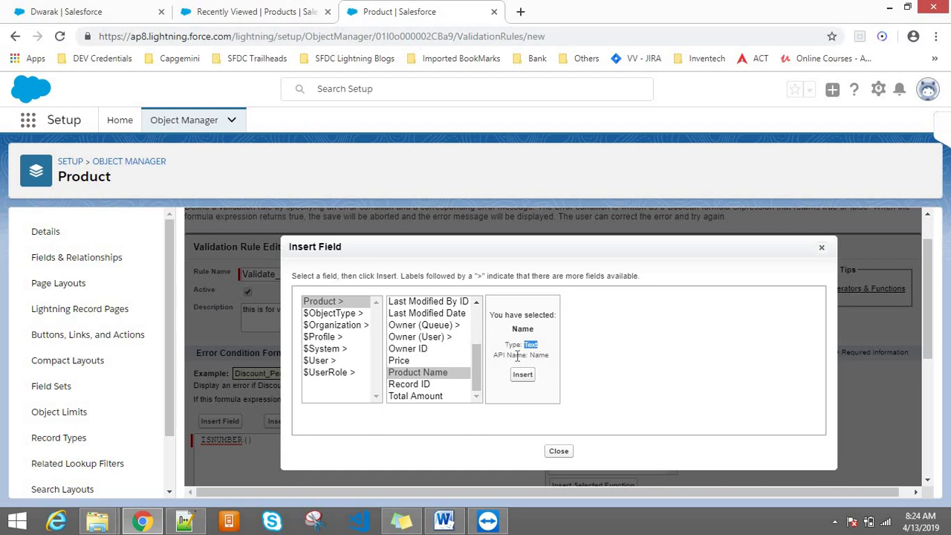
{"action": "double_click", "coordinate": [539, 355]}
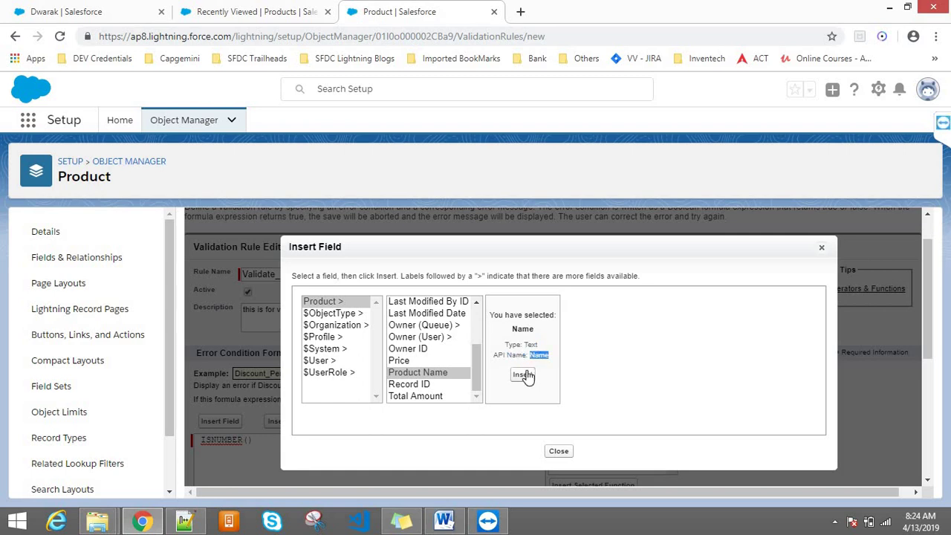
{"action": "left_click", "coordinate": [523, 376]}
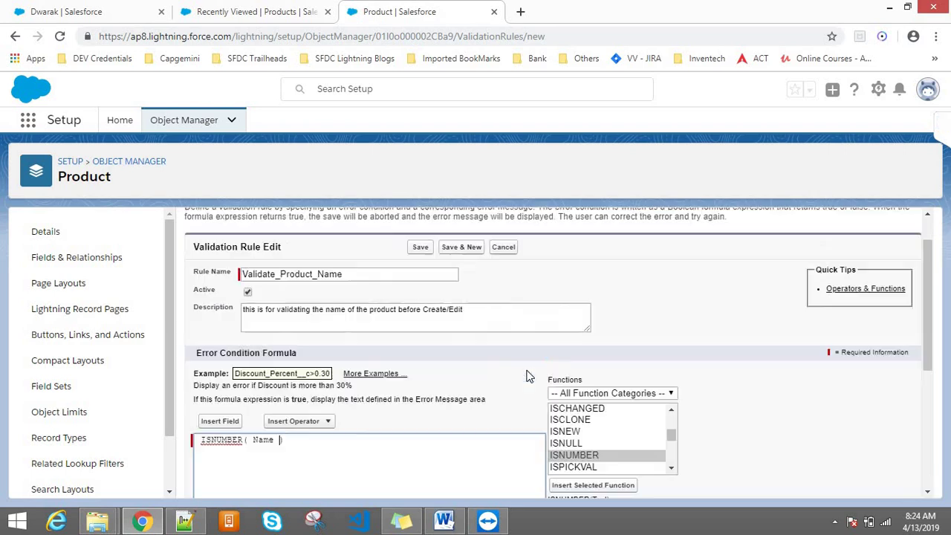
- Compare the formula's Name field with the sample product name in the new product form
{"action": "double_click", "coordinate": [221, 439]}
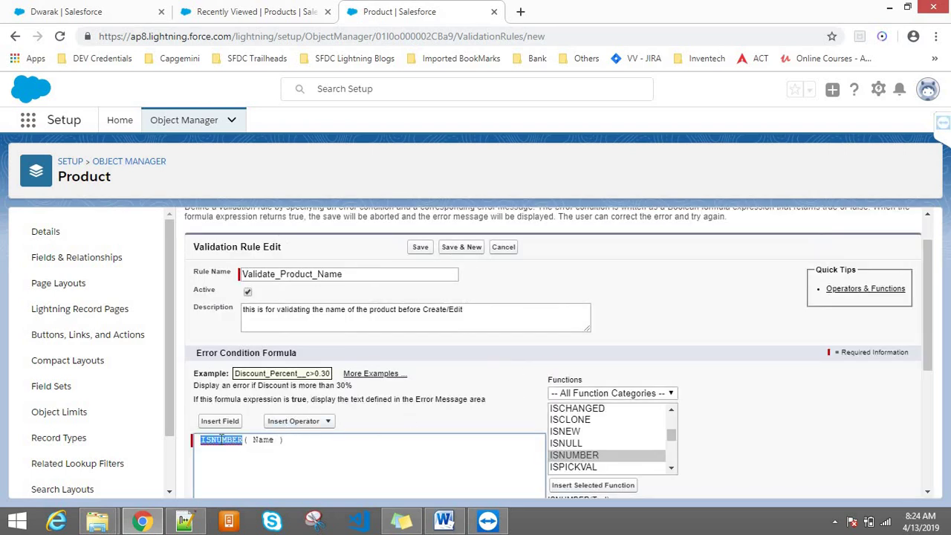
{"action": "double_click", "coordinate": [261, 440]}
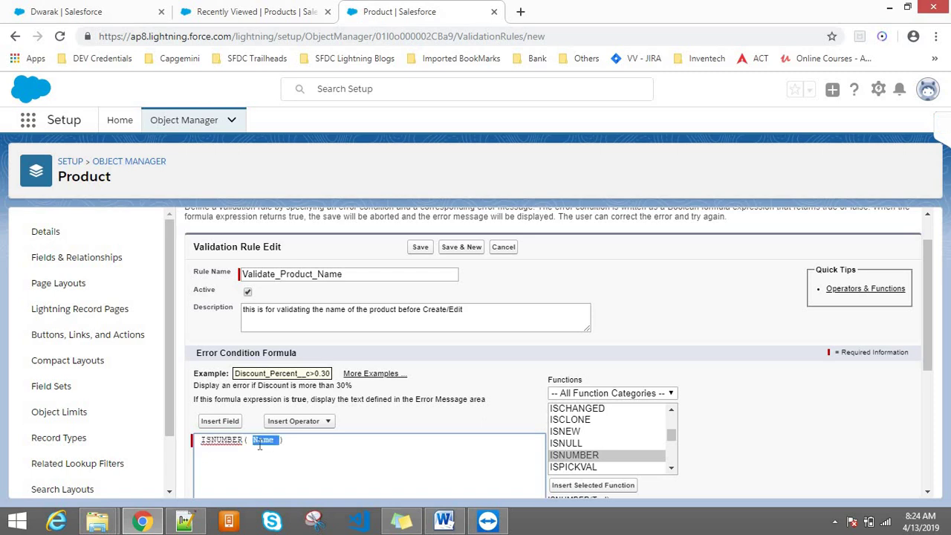
{"action": "left_click", "coordinate": [273, 13]}
{"action": "left_click_drag", "start_coordinate": [281, 214], "coordinate": [210, 200]}
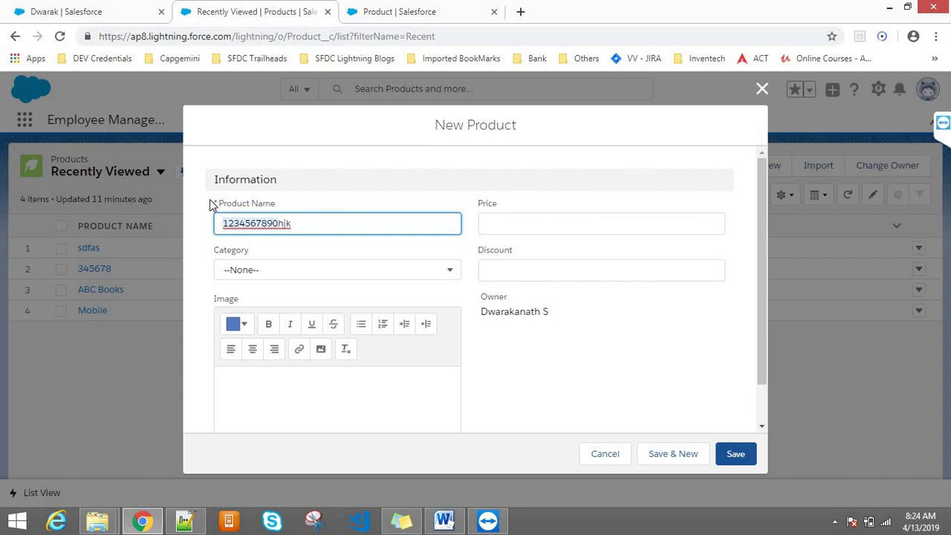
{"action": "left_click", "coordinate": [442, 8]}
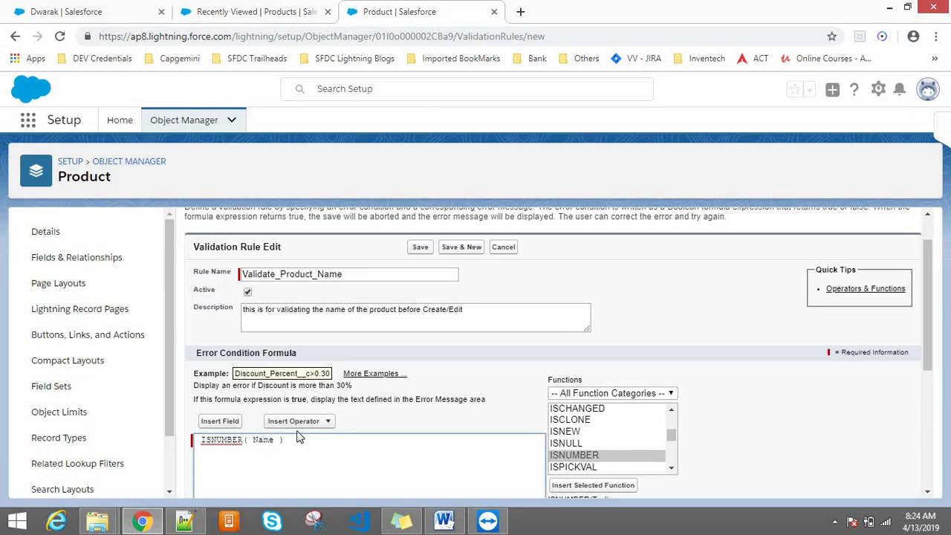
{"action": "double_click", "coordinate": [263, 440]}
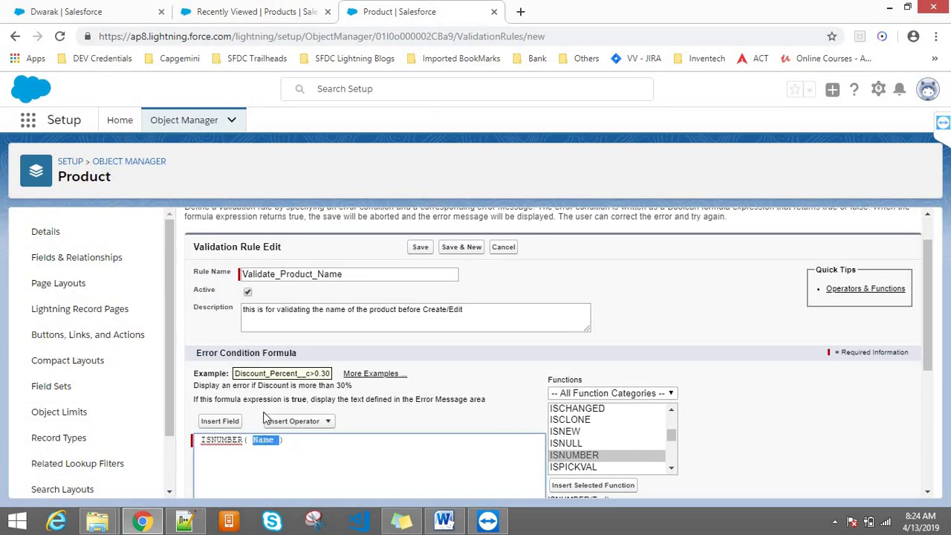
{"action": "left_click", "coordinate": [261, 9]}
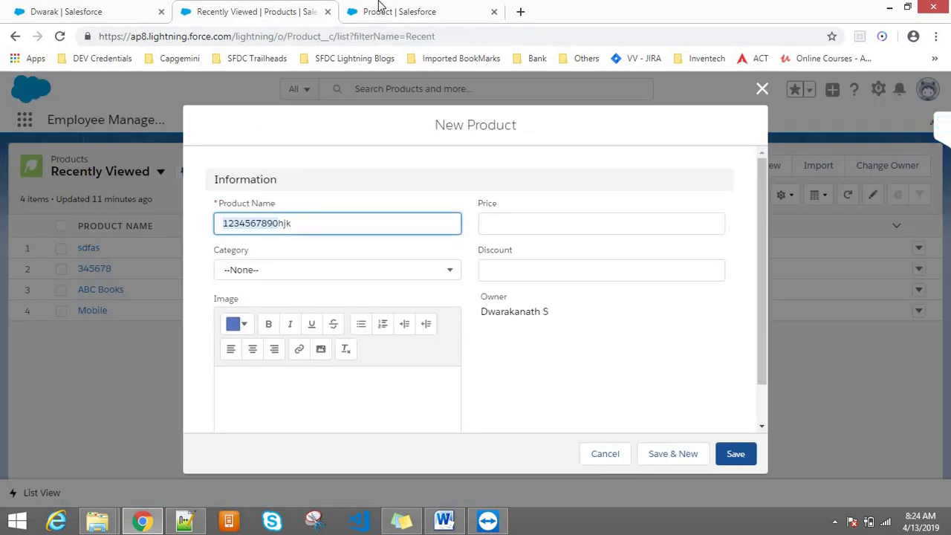
{"action": "left_click", "coordinate": [381, 9]}
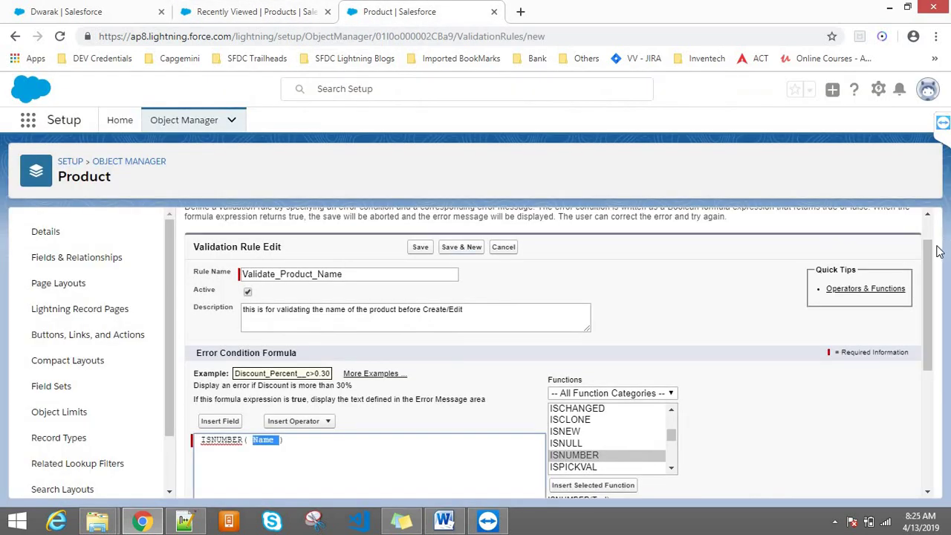
- Change the formula's field reference from Name to ProductName
{"action": "left_click_drag", "start_coordinate": [936, 249], "coordinate": [932, 301]}
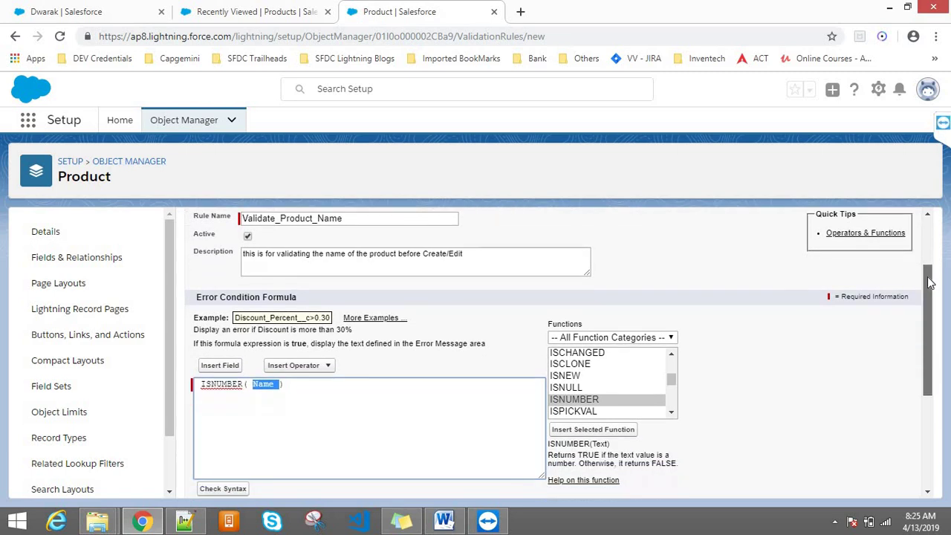
{"action": "left_click", "coordinate": [878, 344]}
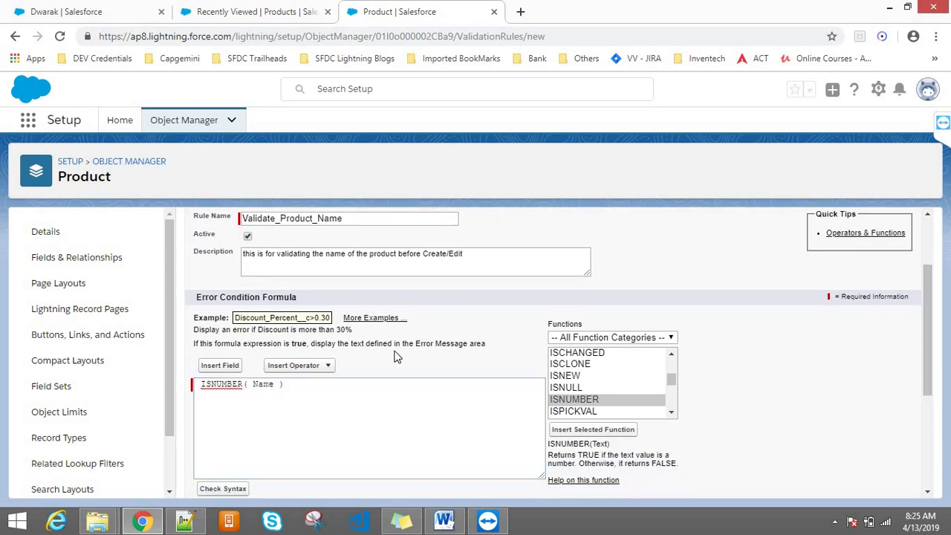
{"action": "left_click", "coordinate": [252, 385]}
{"action": "type", "text": "Product"}
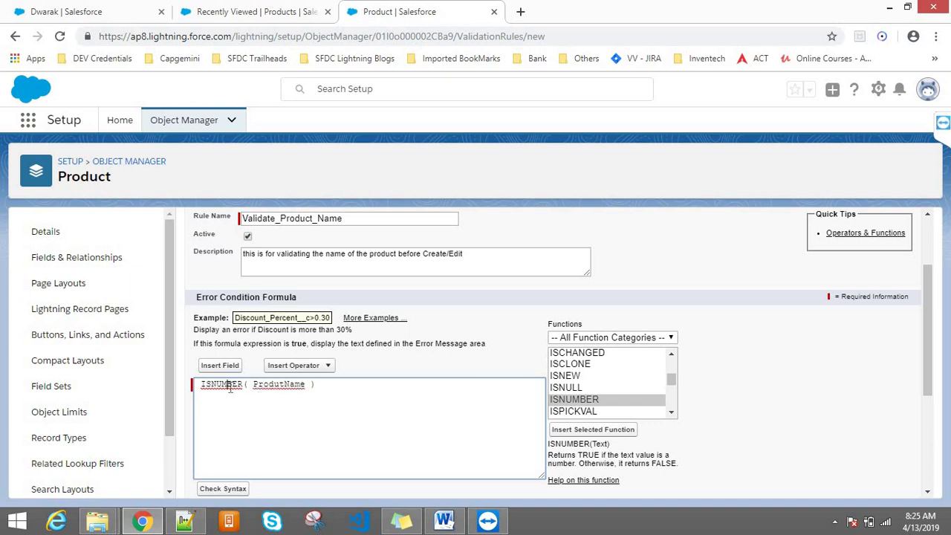
{"action": "double_click", "coordinate": [228, 385]}
{"action": "double_click", "coordinate": [285, 385]}
- Set the test product's Category to Mobiles
{"action": "left_click", "coordinate": [213, 9]}
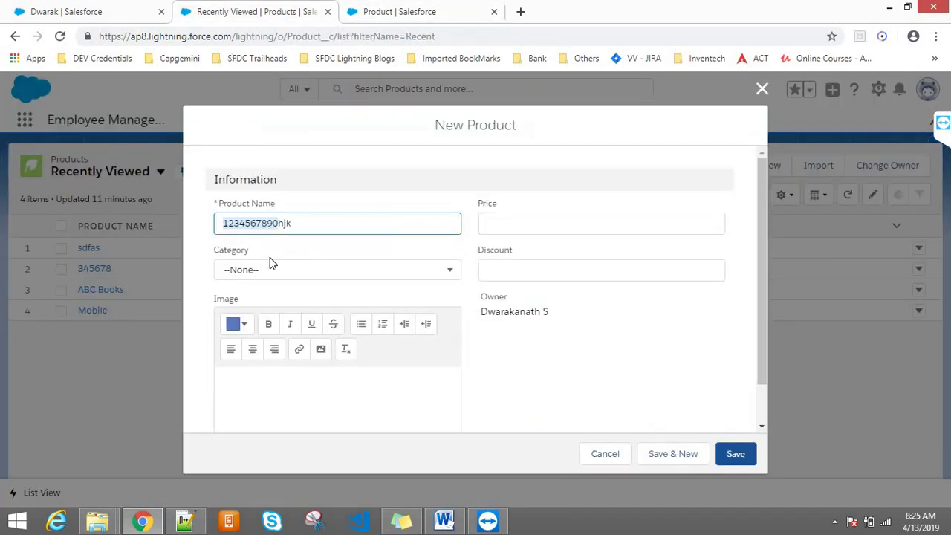
{"action": "left_click", "coordinate": [280, 207]}
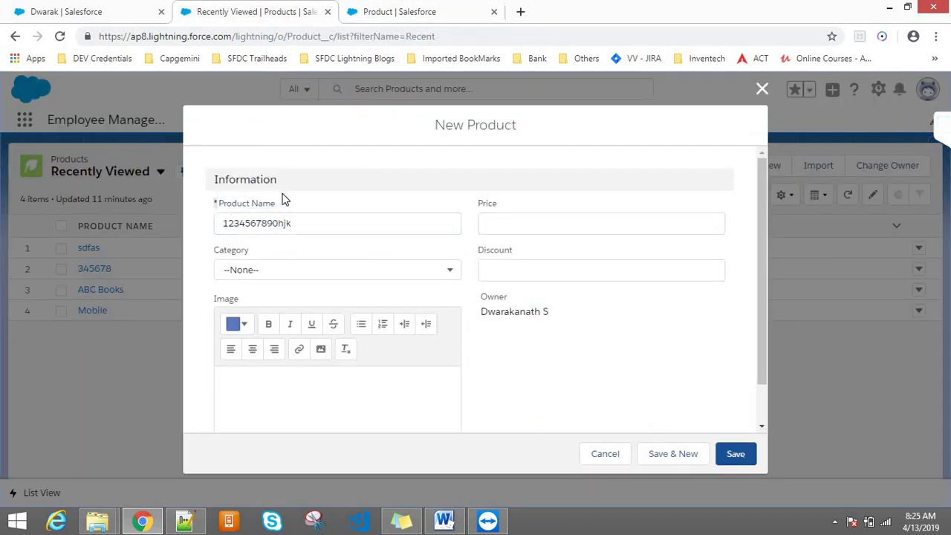
{"action": "double_click", "coordinate": [266, 220]}
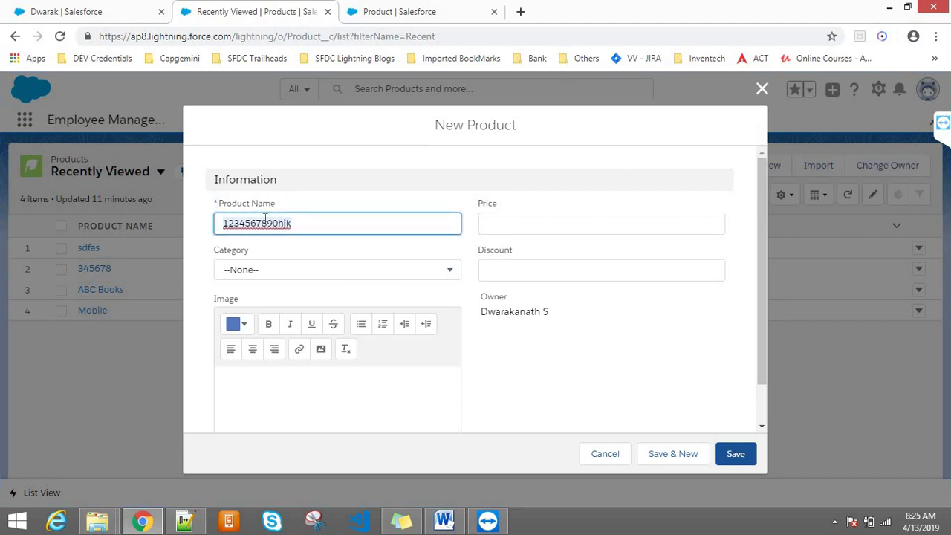
{"action": "left_click", "coordinate": [278, 202]}
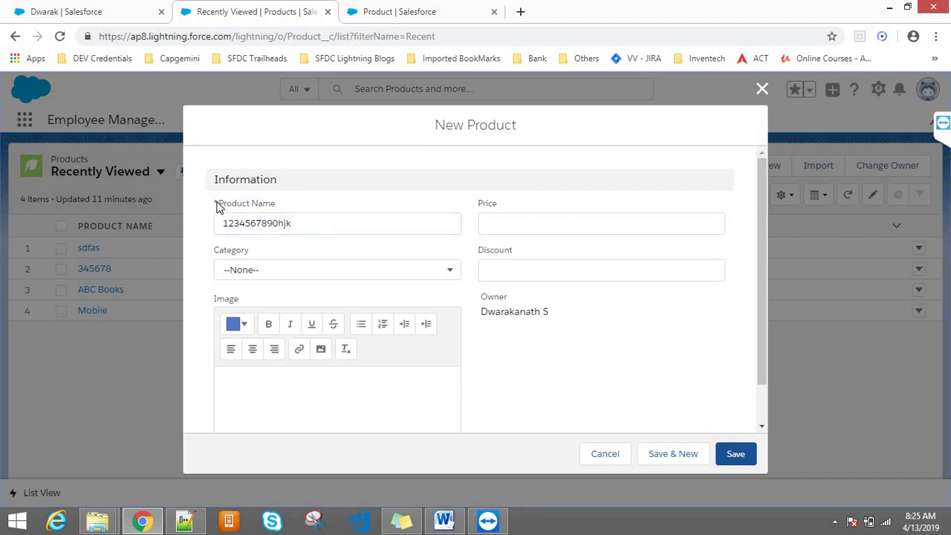
{"action": "left_click", "coordinate": [240, 216]}
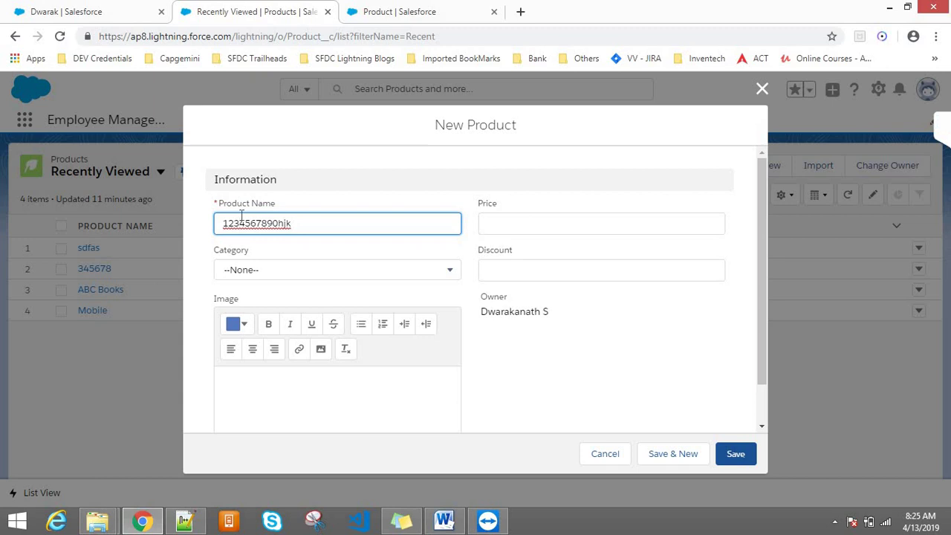
{"action": "left_click", "coordinate": [262, 272]}
{"action": "left_click", "coordinate": [268, 318]}
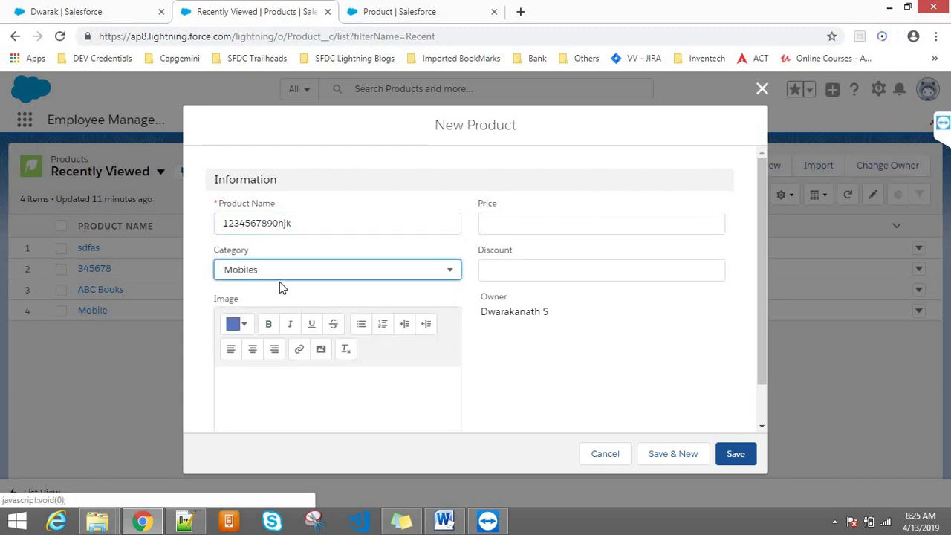
{"action": "left_click", "coordinate": [267, 288]}
{"action": "left_click_drag", "start_coordinate": [249, 251], "coordinate": [216, 248]}
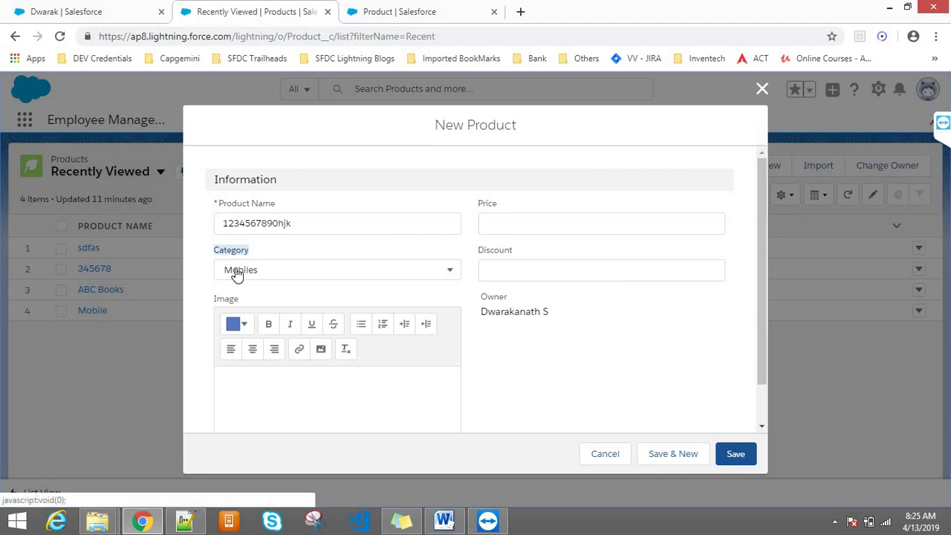
- Add the text ohyyh to the product's Image field
{"action": "left_click", "coordinate": [258, 404]}
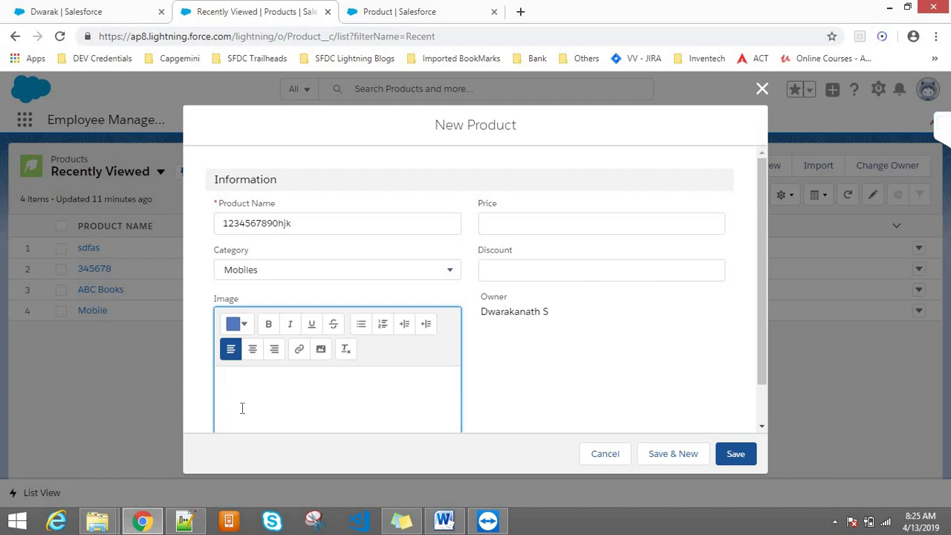
{"action": "type", "text": "ohyyh"}
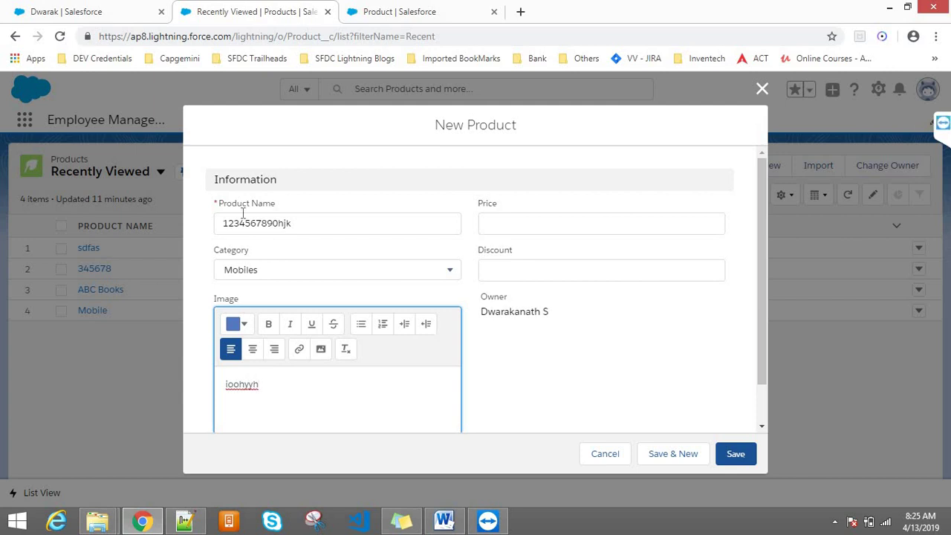
{"action": "left_click_drag", "start_coordinate": [275, 208], "coordinate": [217, 205]}
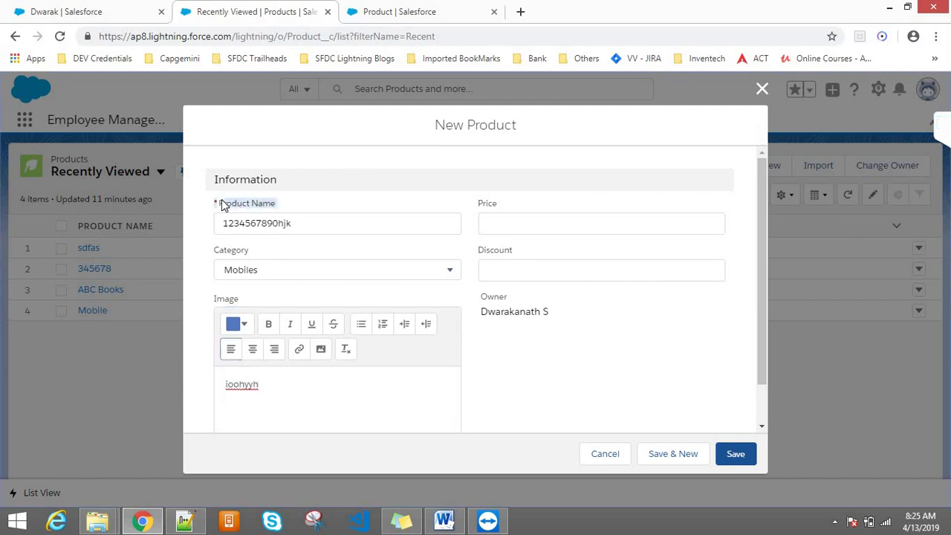
{"action": "left_click", "coordinate": [294, 208]}
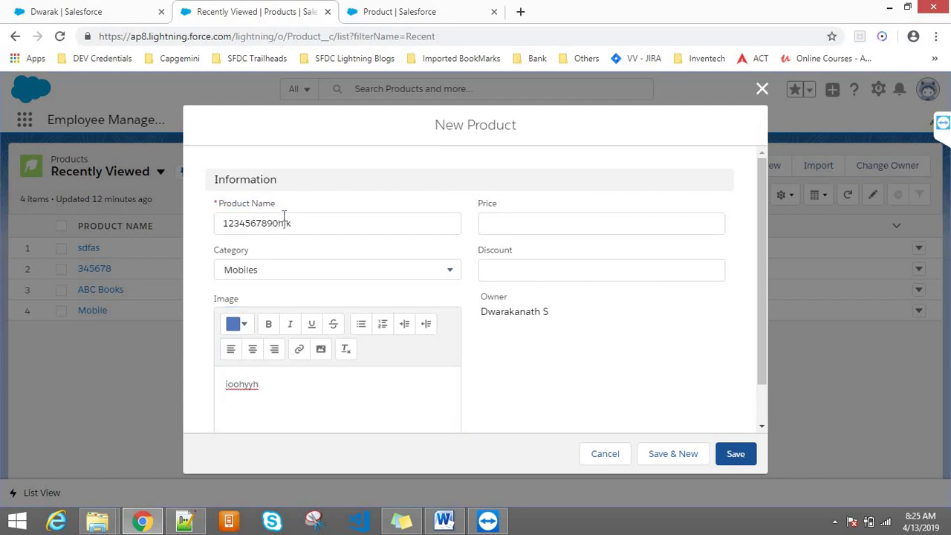
{"action": "left_click", "coordinate": [284, 224]}
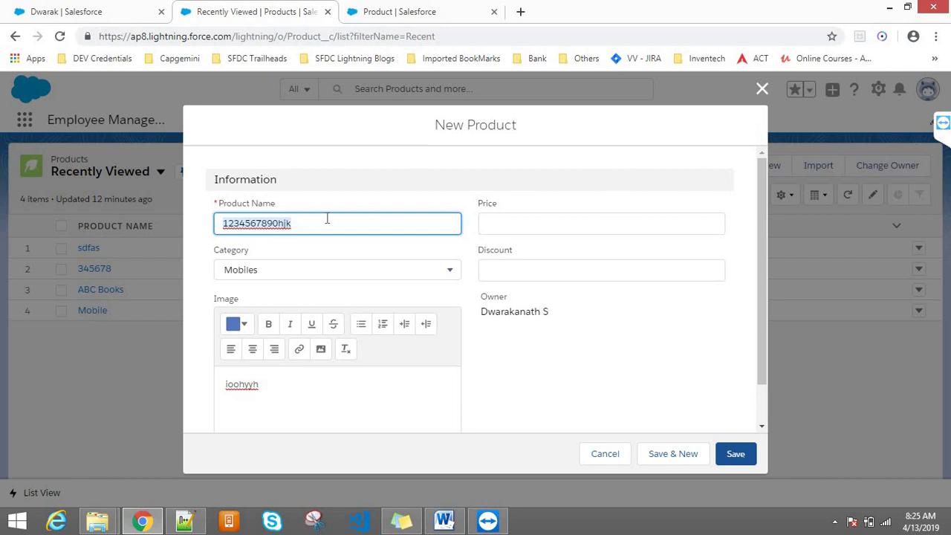
- Replace ProductName inside ISNUMBER with the inserted Product Name field, Name
{"action": "left_click", "coordinate": [386, 11]}
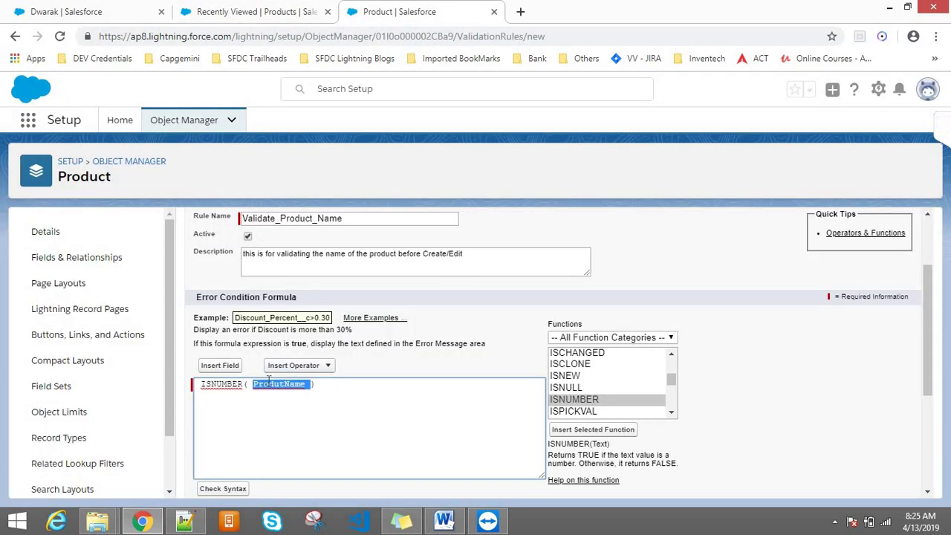
{"action": "key", "text": "BackSpace"}
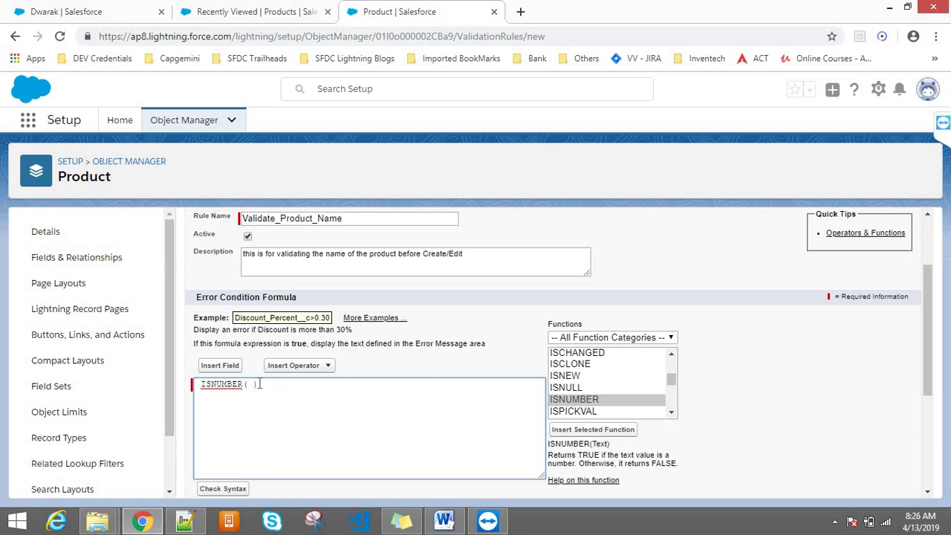
{"action": "left_click", "coordinate": [220, 365]}
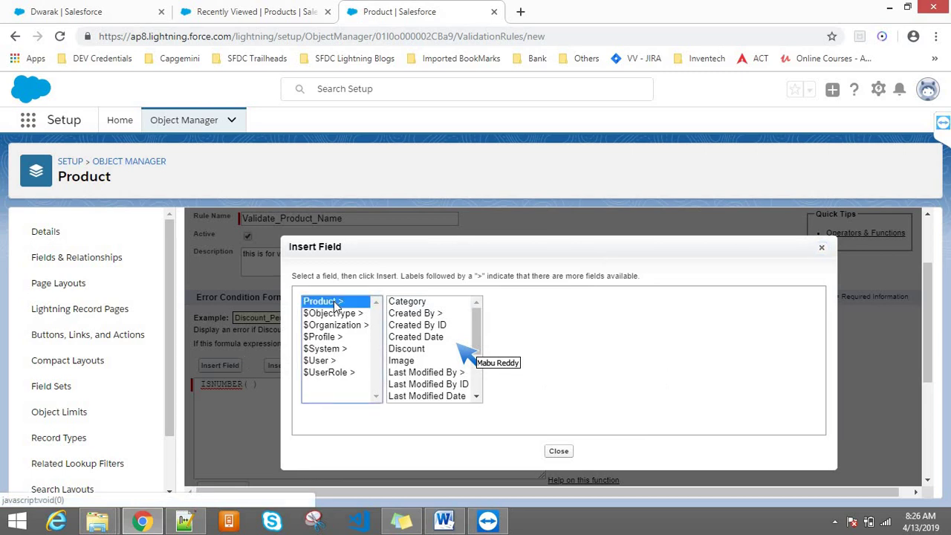
{"action": "left_click", "coordinate": [480, 364]}
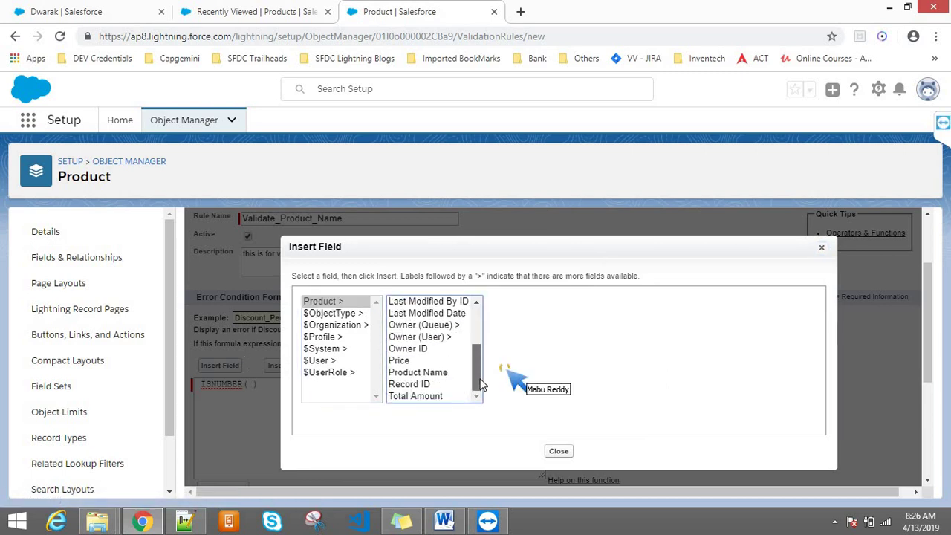
{"action": "left_click", "coordinate": [416, 374]}
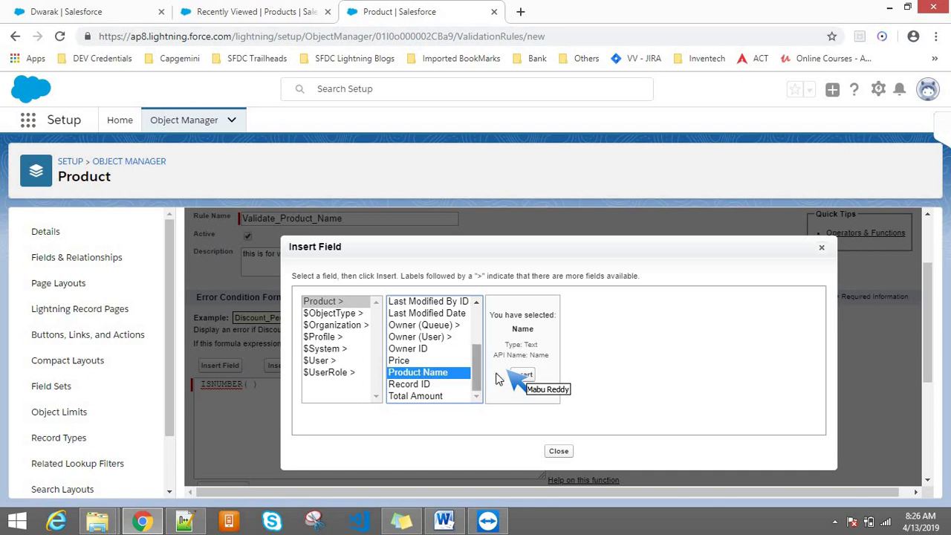
{"action": "left_click", "coordinate": [524, 375]}
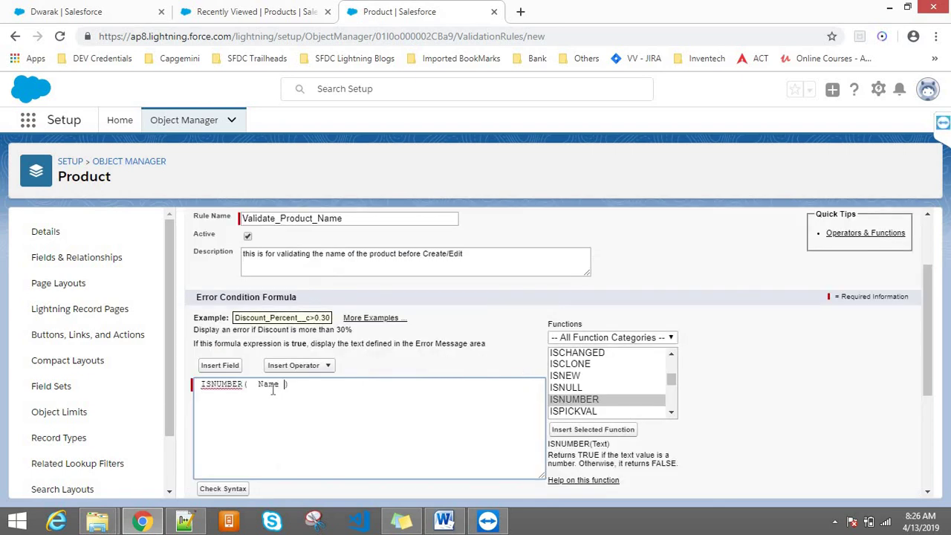
- Select the ISNUMBER( Name ) formula line and switch to the Class9.txt notes
{"action": "double_click", "coordinate": [271, 384]}
{"action": "left_click_drag", "start_coordinate": [294, 384], "coordinate": [184, 392]}
{"action": "key", "text": "ctrl+c"}
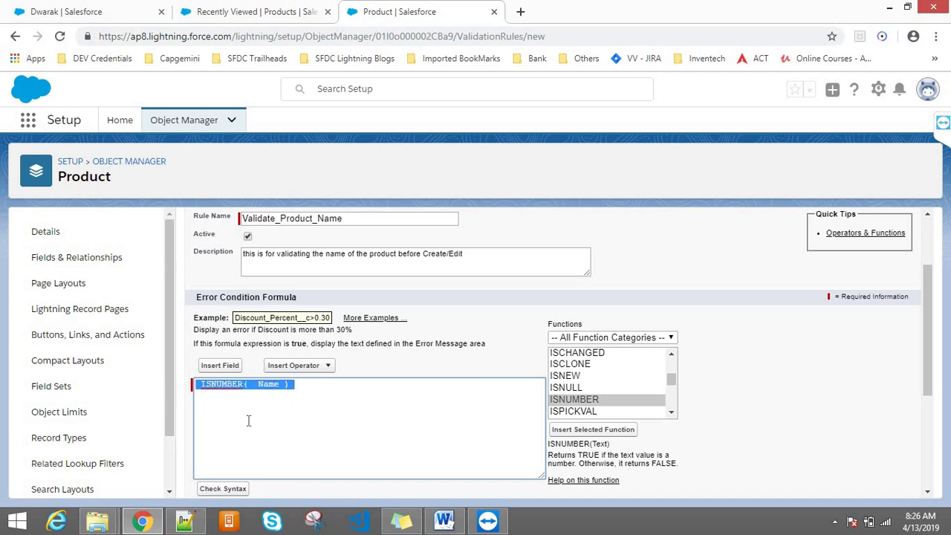
{"action": "left_click", "coordinate": [185, 520]}
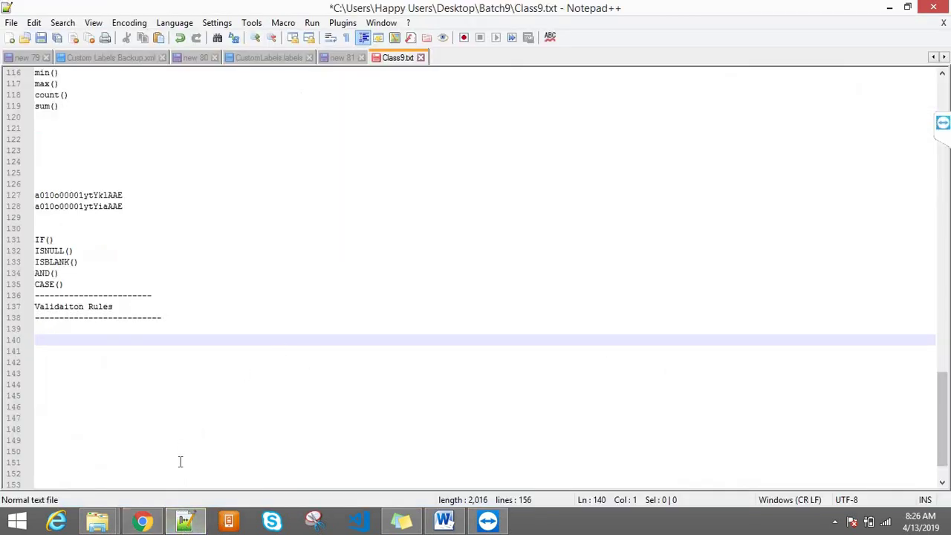
- Paste ISNUMBER( Name ) on line 140 and change Name to Lenovo123
{"action": "key", "text": "ctrl+v"}
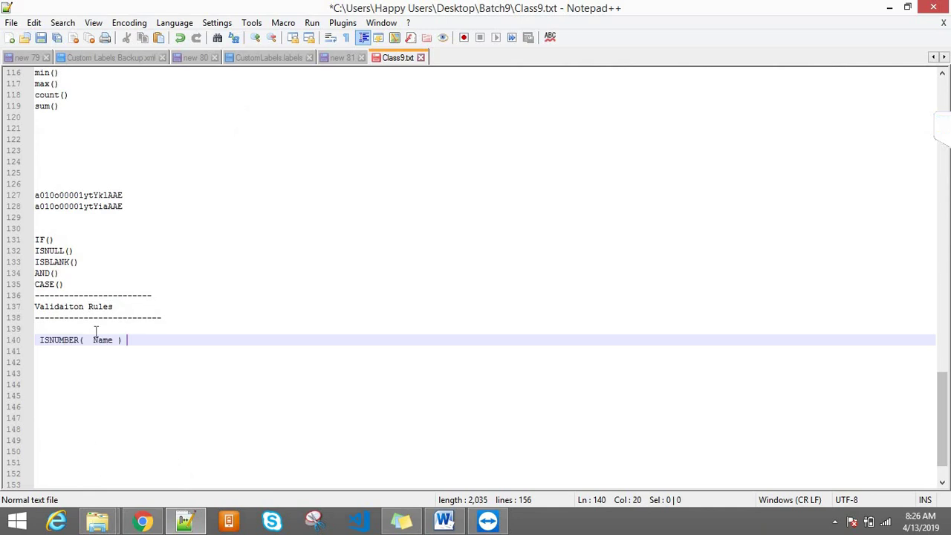
{"action": "double_click", "coordinate": [59, 342]}
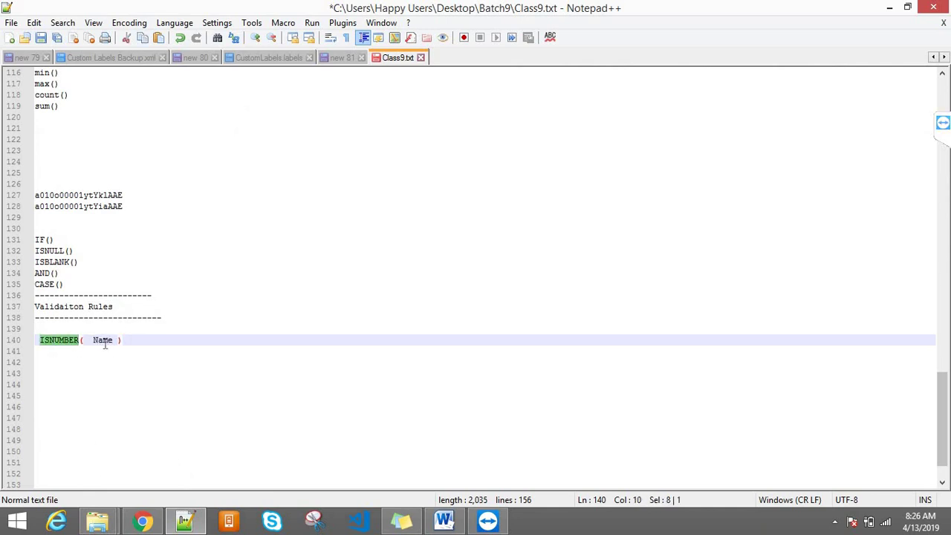
{"action": "double_click", "coordinate": [103, 343]}
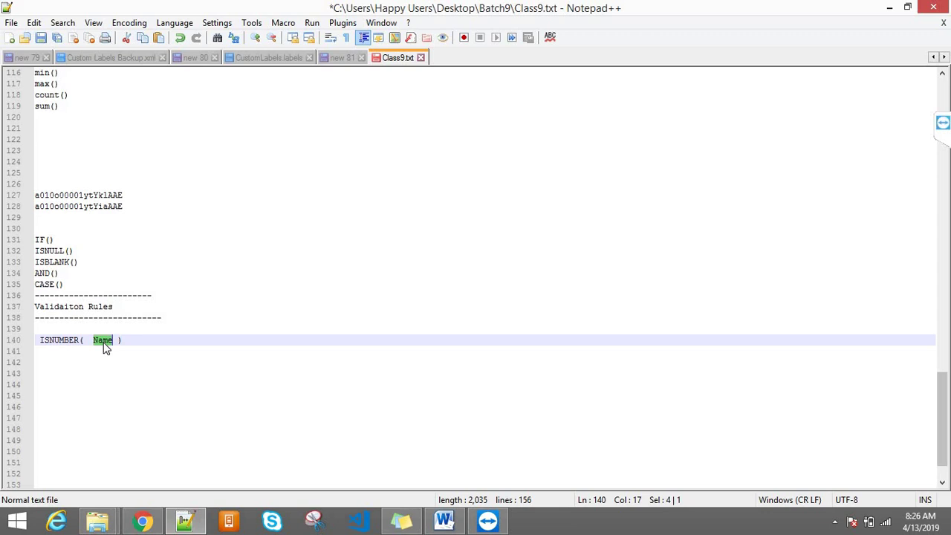
{"action": "key", "text": "BackSpace"}
{"action": "type", "text": "Lenovo123"}
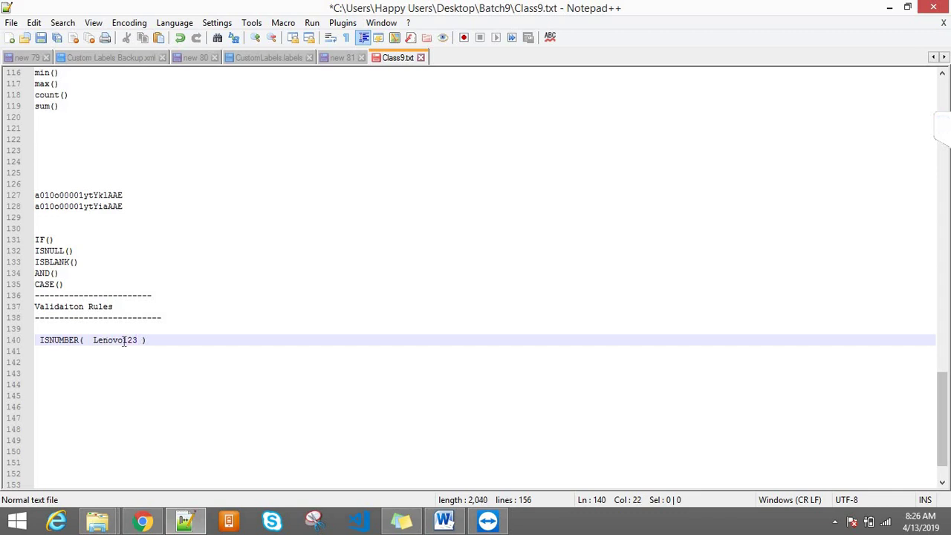
{"action": "double_click", "coordinate": [128, 338]}
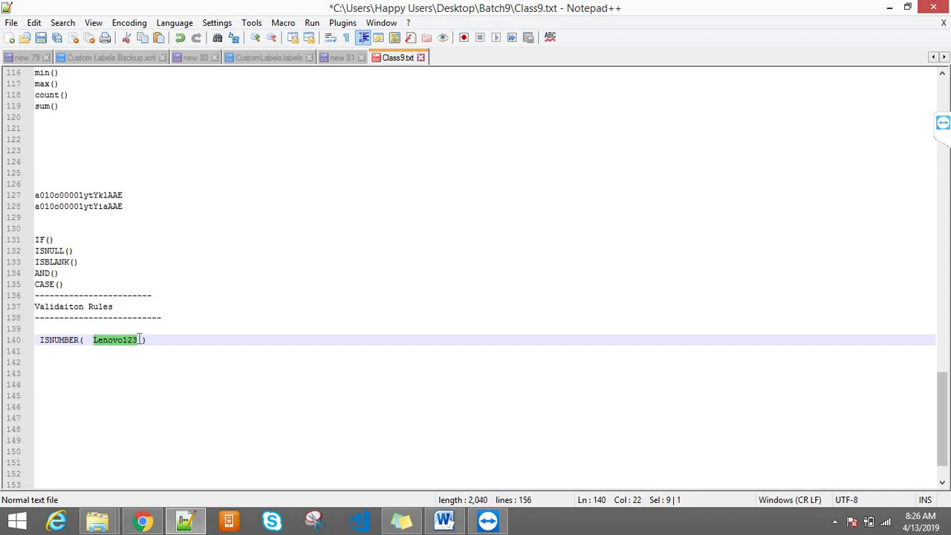
{"action": "double_click", "coordinate": [65, 339]}
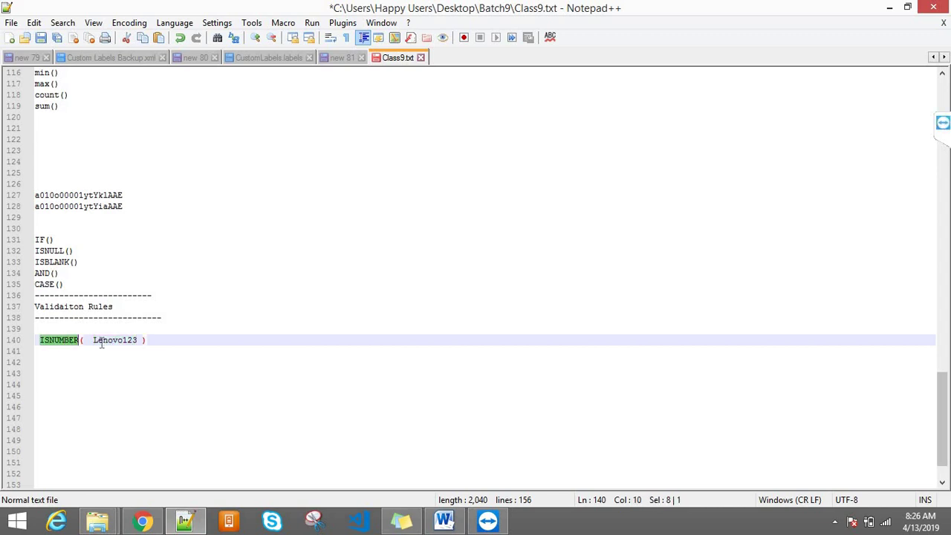
{"action": "left_click_drag", "start_coordinate": [93, 339], "coordinate": [138, 340]}
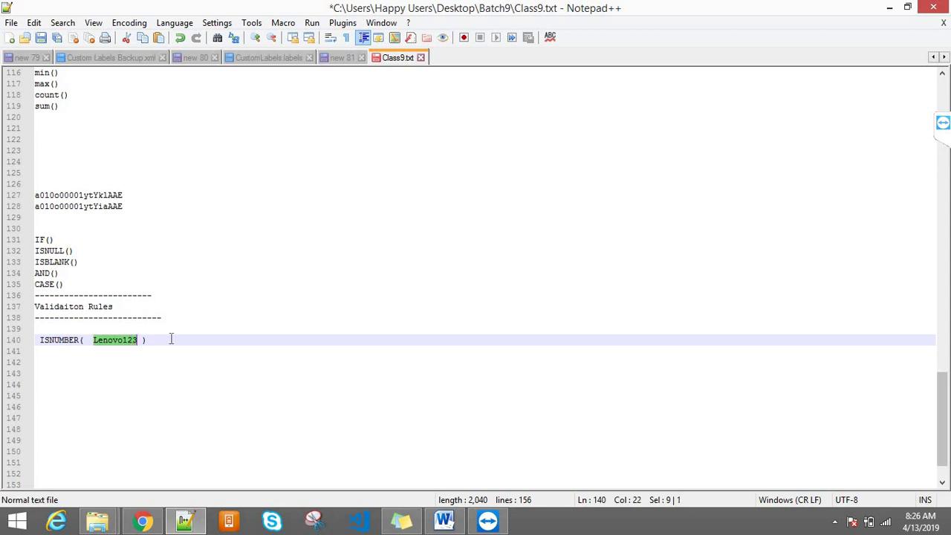
- Finish the note as ISNUMBER( Lenovo ) ---- false and return to Salesforce
{"action": "left_click", "coordinate": [171, 338]}
{"action": "type", "text": "---- True"}
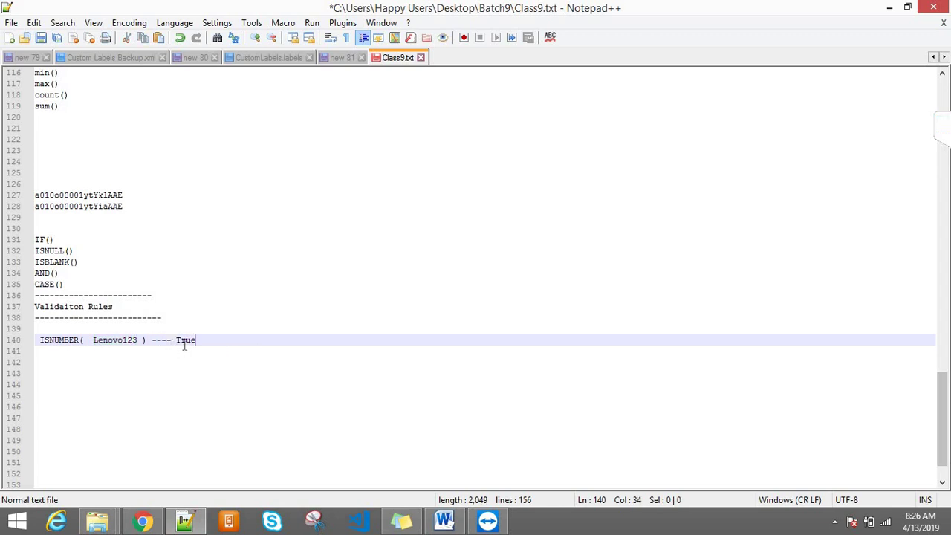
{"action": "double_click", "coordinate": [184, 342]}
{"action": "left_click", "coordinate": [138, 339]}
{"action": "key", "text": "BackSpace"}
{"action": "key", "text": "BackSpace"}
{"action": "key", "text": "BackSpace"}
{"action": "left_click", "coordinate": [166, 340]}
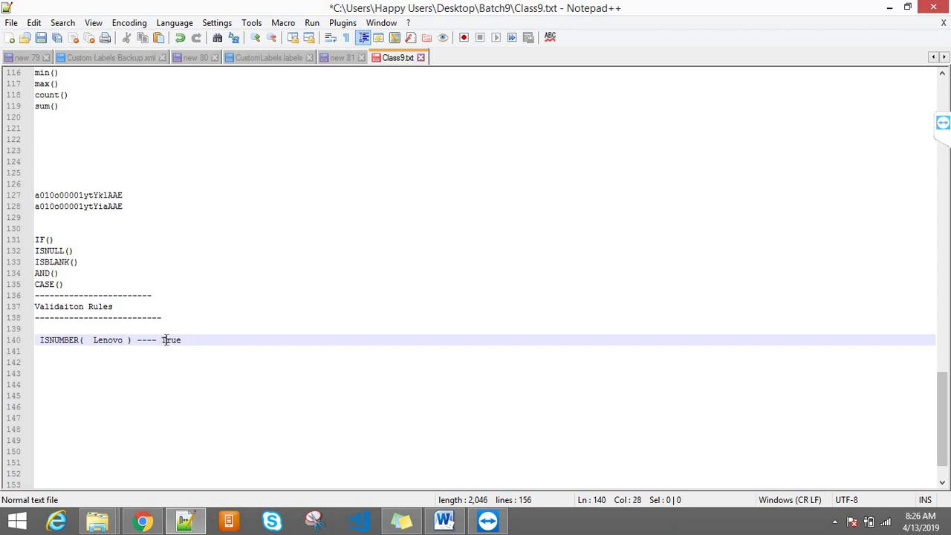
{"action": "double_click", "coordinate": [166, 340]}
{"action": "type", "text": "false"}
{"action": "key", "text": "alt+Tab"}
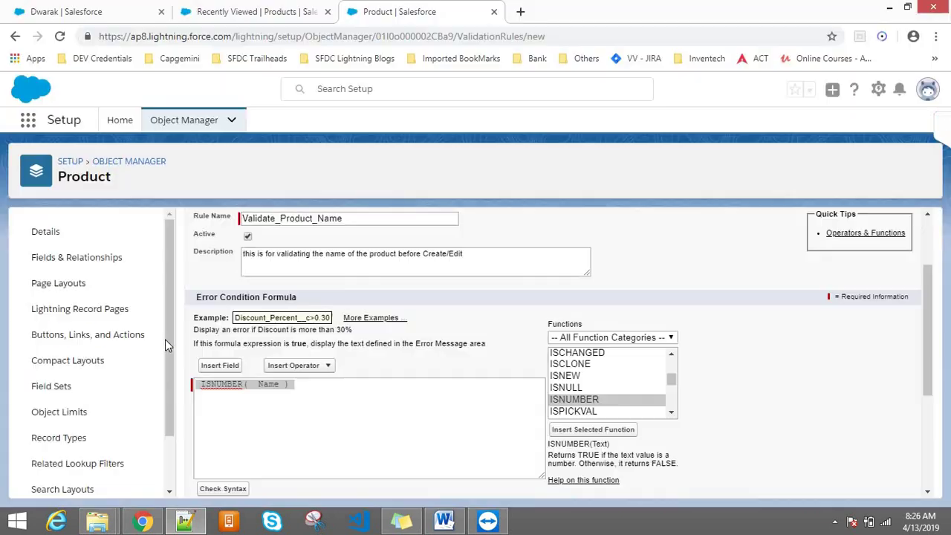
- Enter the error message 'The Product Name should not contains Numbers. Please give proper Name with out Numerics'
{"action": "scroll", "coordinate": [923, 363], "scroll_direction": "down", "scroll_amount": 2}
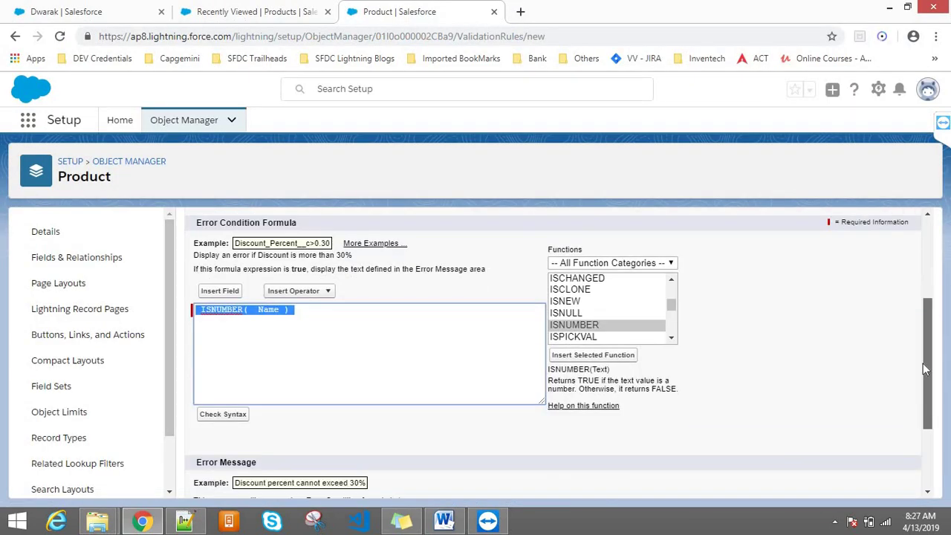
{"action": "scroll", "coordinate": [921, 360], "scroll_direction": "up", "scroll_amount": 1}
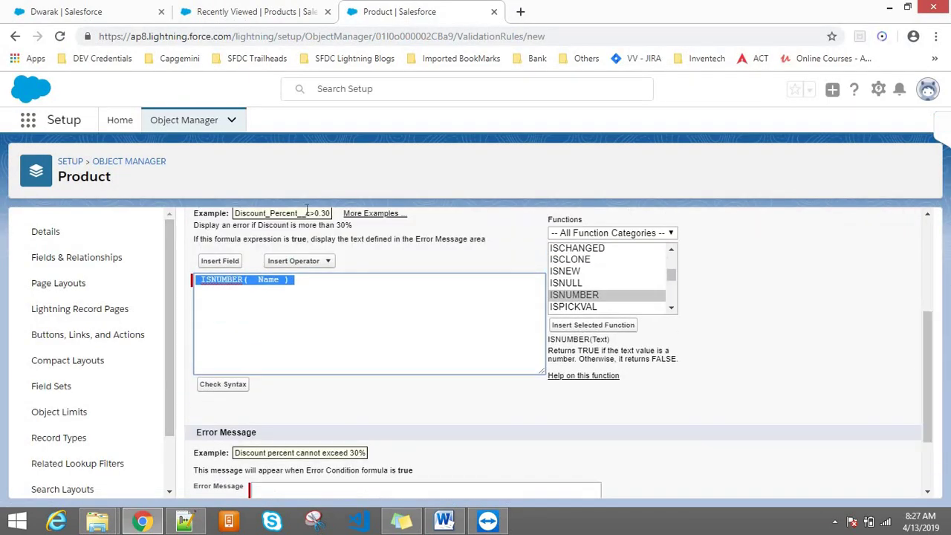
{"action": "left_click", "coordinate": [207, 284]}
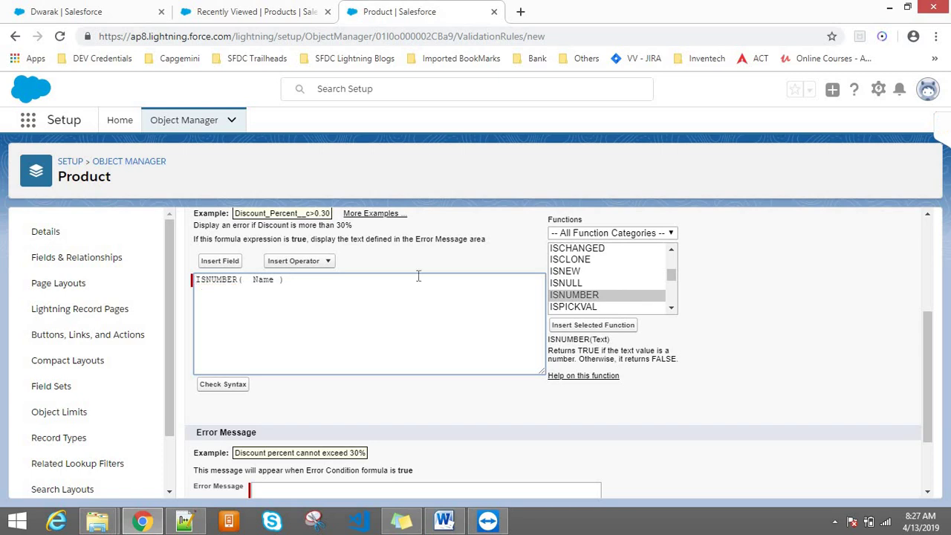
{"action": "double_click", "coordinate": [206, 280]}
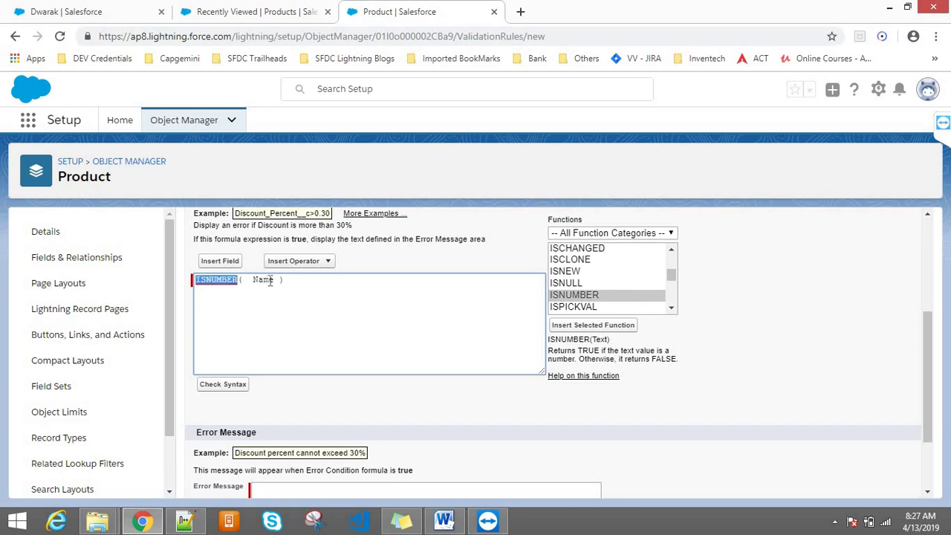
{"action": "left_click", "coordinate": [269, 280]}
{"action": "scroll", "coordinate": [930, 327], "scroll_direction": "up", "scroll_amount": 3}
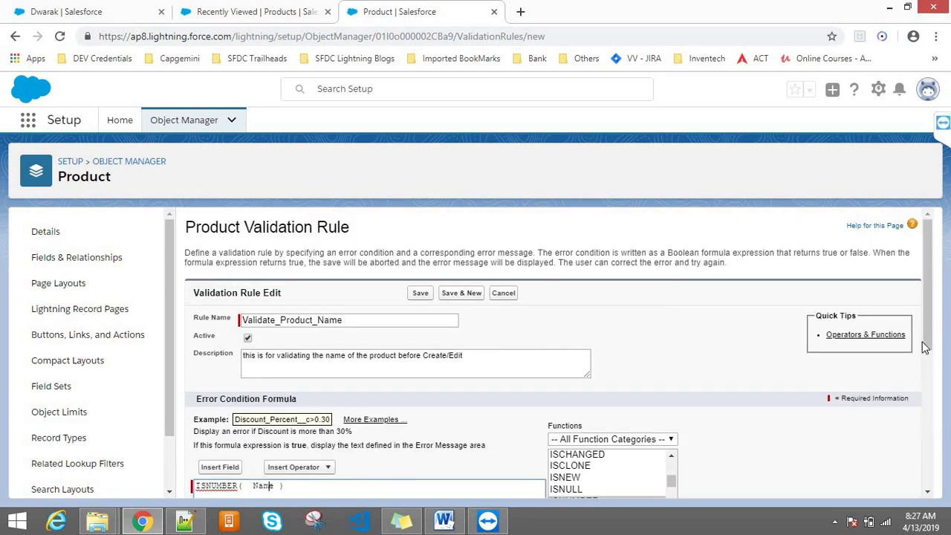
{"action": "left_click_drag", "start_coordinate": [930, 260], "coordinate": [940, 414]}
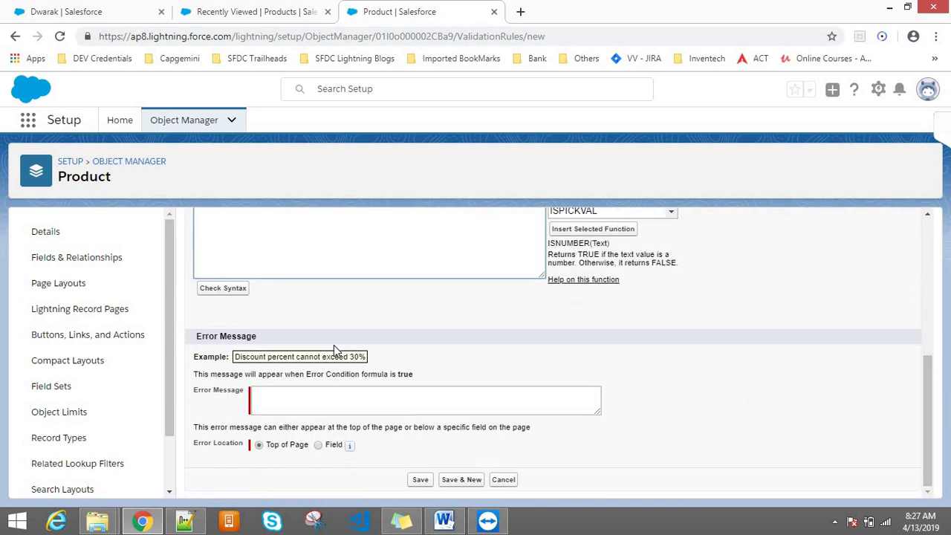
{"action": "triple_click", "coordinate": [204, 340]}
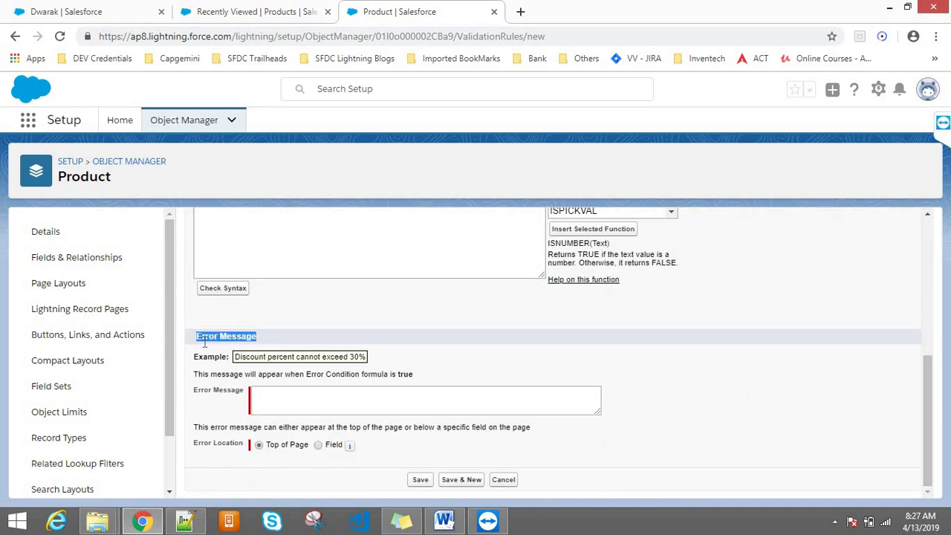
{"action": "left_click", "coordinate": [321, 403]}
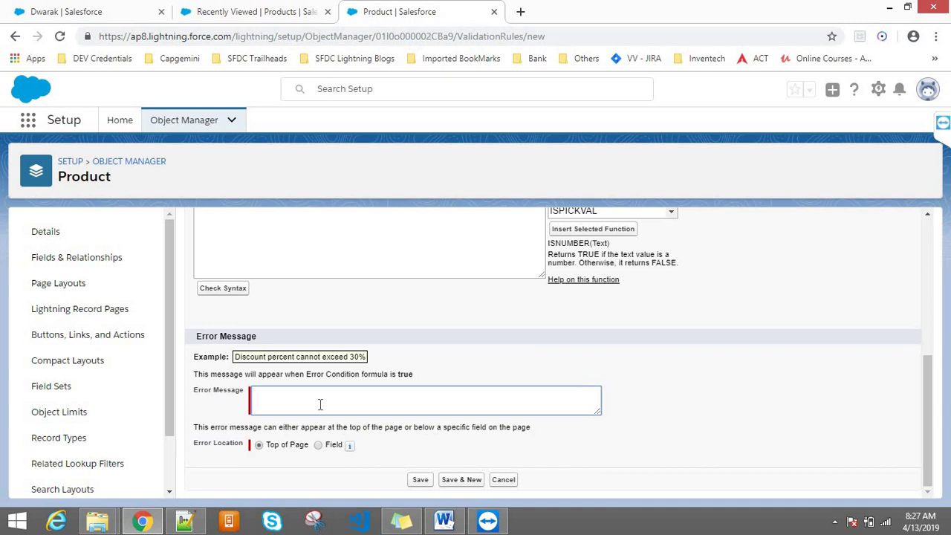
{"action": "type", "text": "The Product Name should not contains Numbers"}
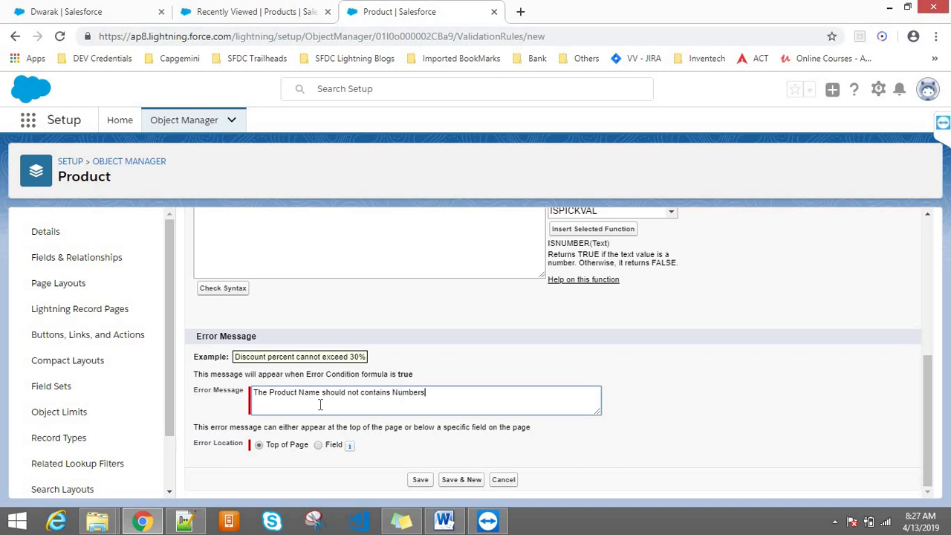
{"action": "type", "text": ". Please give proper"}
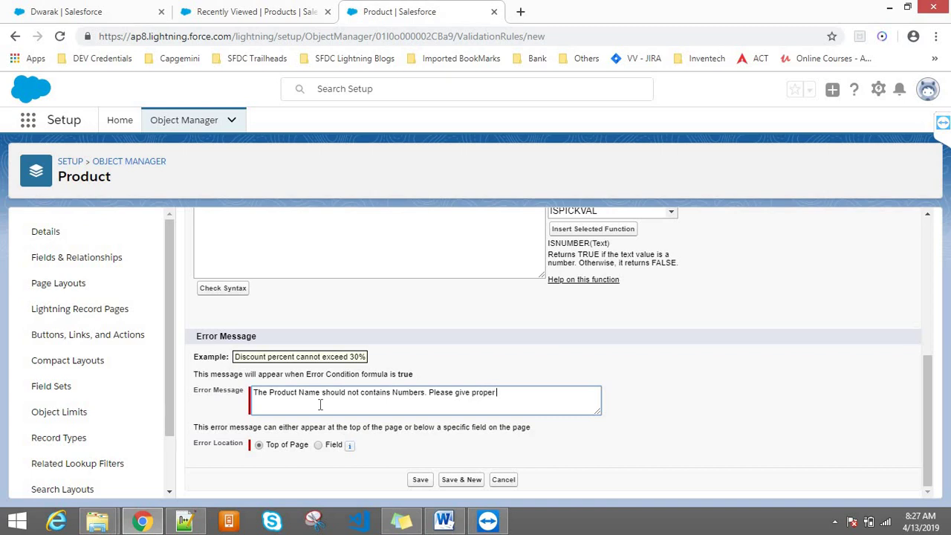
{"action": "type", "text": " Name with out Numb"}
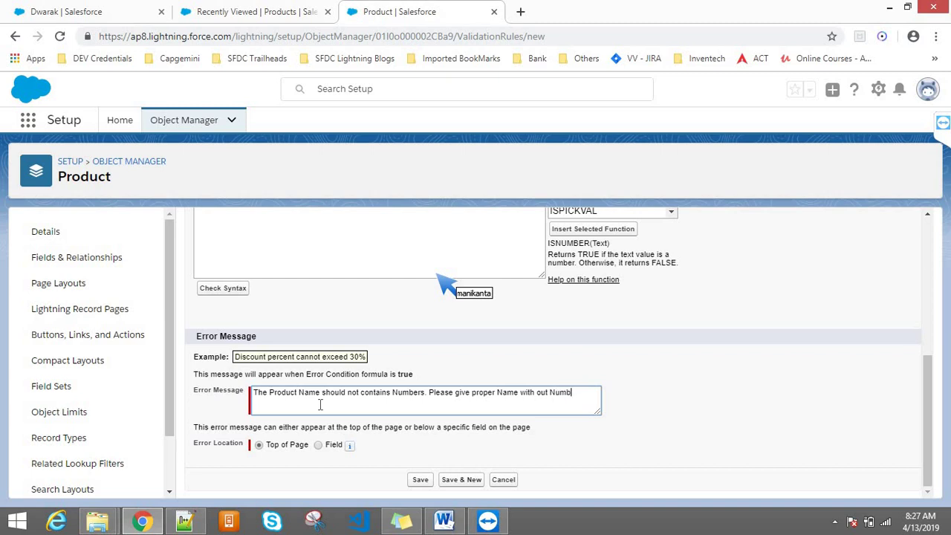
{"action": "key", "text": "BackSpace"}
{"action": "key", "text": "BackSpace"}
{"action": "type", "text": "merics "}
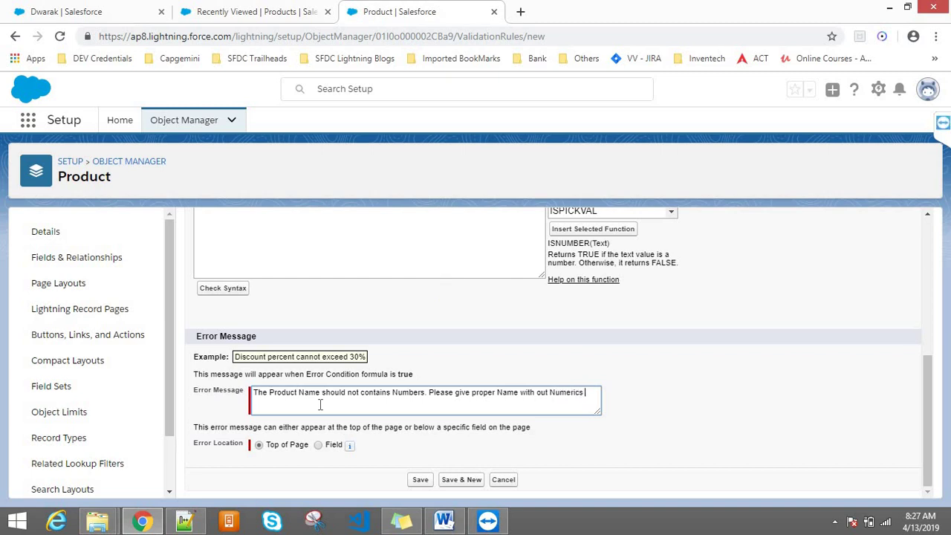
{"action": "type", "text": "and Charecters"}
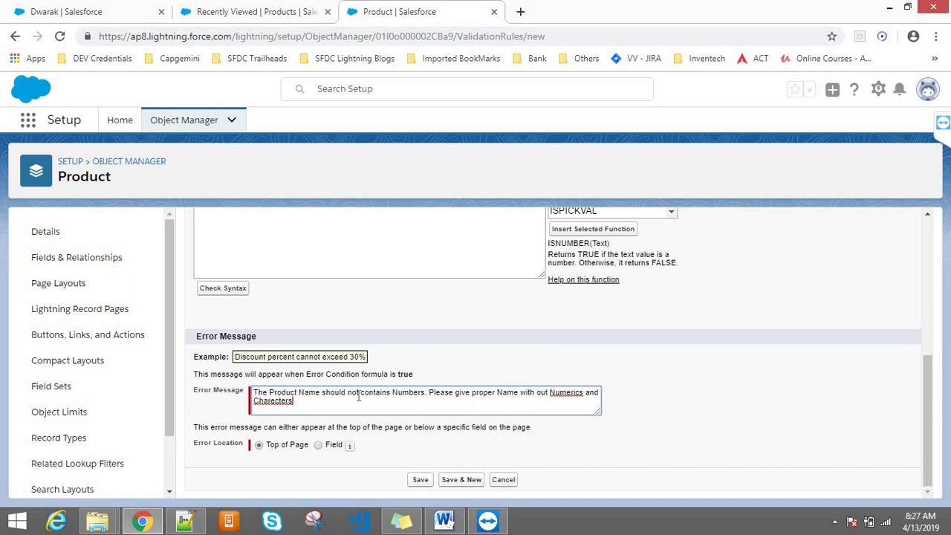
- Correct 'Numerics' to 'Numeric' and 'Charecters' to 'Characters' in the error message
{"action": "right_click", "coordinate": [575, 392]}
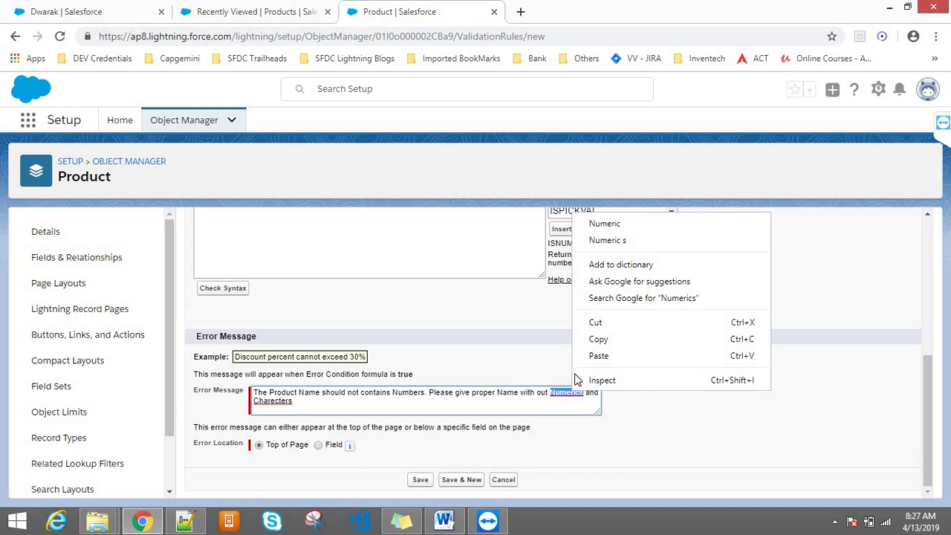
{"action": "left_click", "coordinate": [604, 224]}
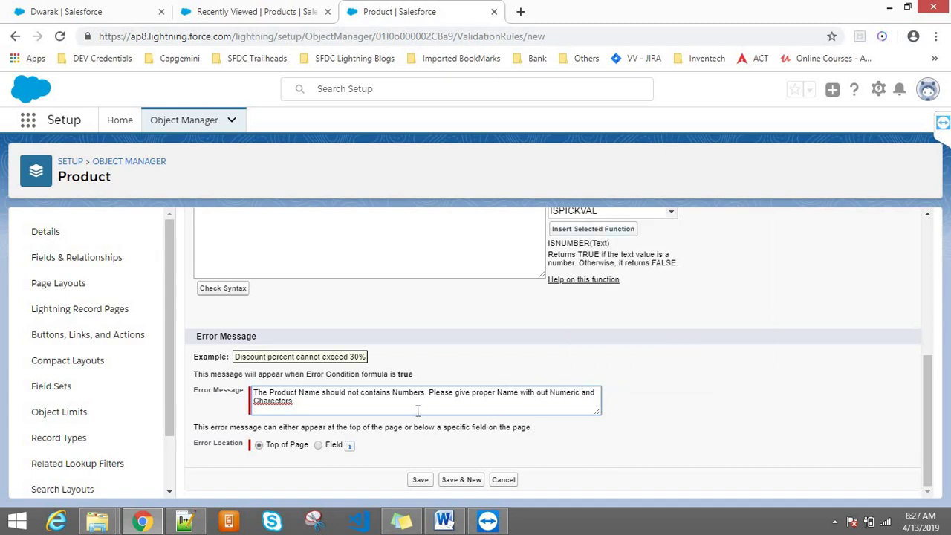
{"action": "right_click", "coordinate": [282, 405]}
{"action": "left_click", "coordinate": [316, 216]}
{"action": "triple_click", "coordinate": [218, 442]}
{"action": "left_click", "coordinate": [228, 462]}
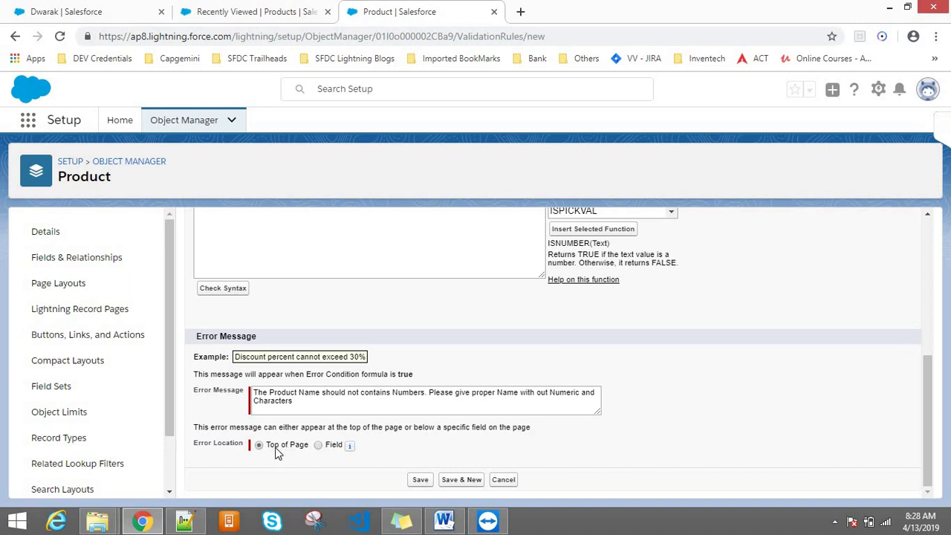
- Set the rule's Error Location to Field, choosing Product Name
{"action": "mouse_move", "coordinate": [352, 449]}
{"action": "left_click", "coordinate": [319, 446]}
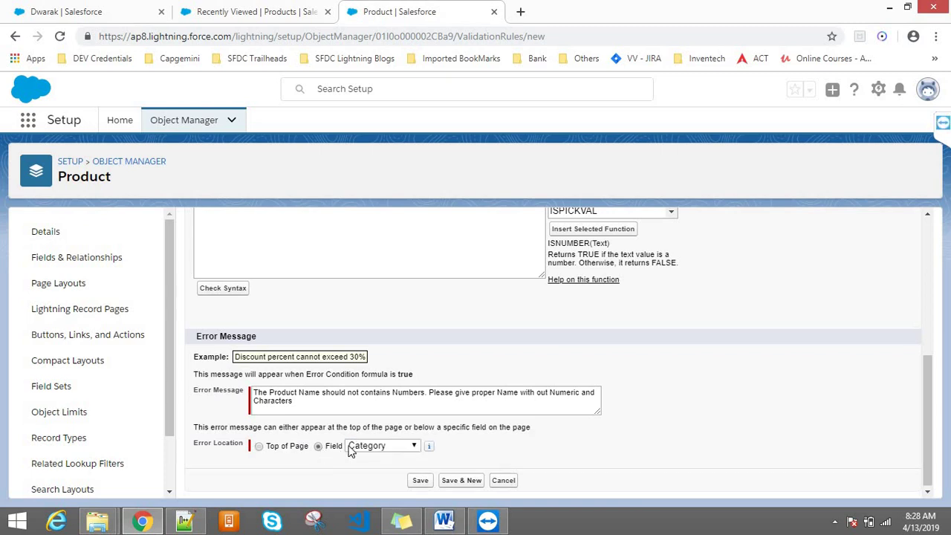
{"action": "left_click", "coordinate": [359, 447]}
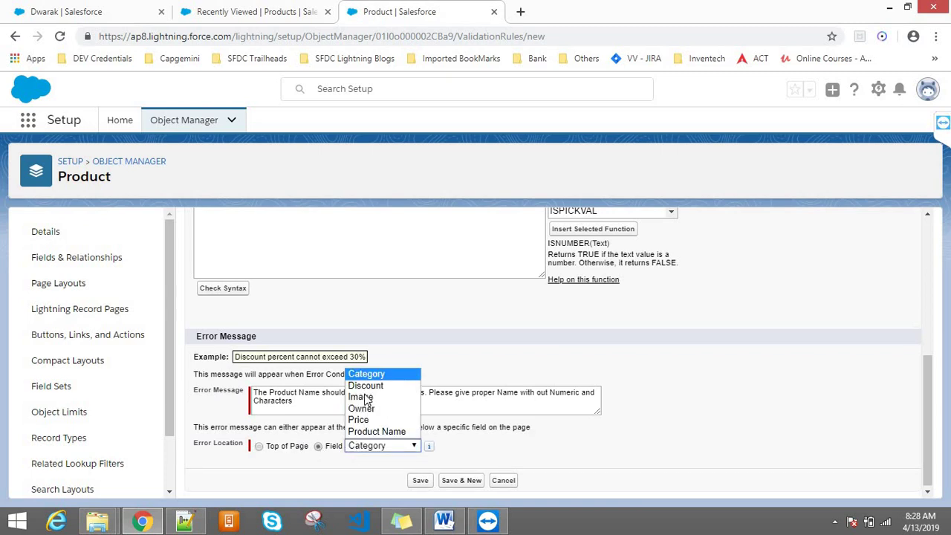
{"action": "left_click", "coordinate": [368, 432]}
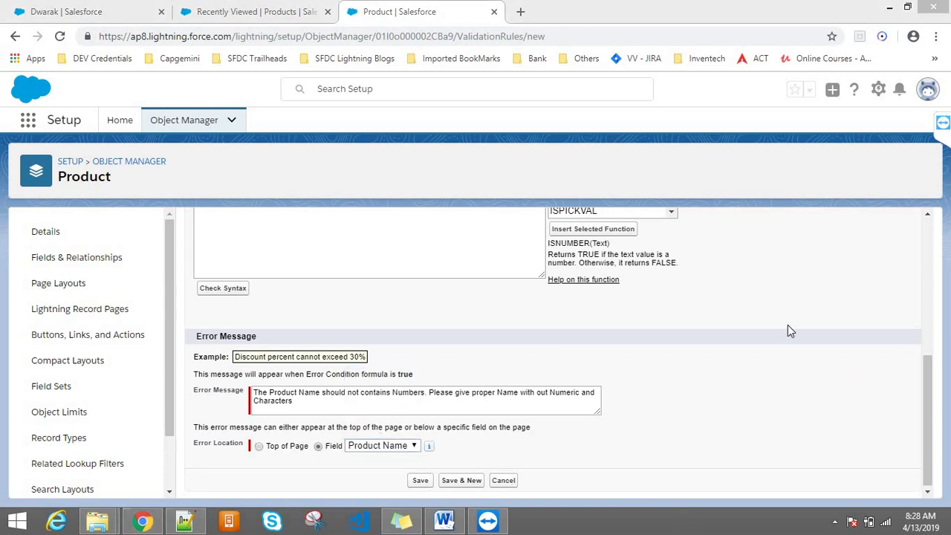
{"action": "left_click", "coordinate": [223, 9]}
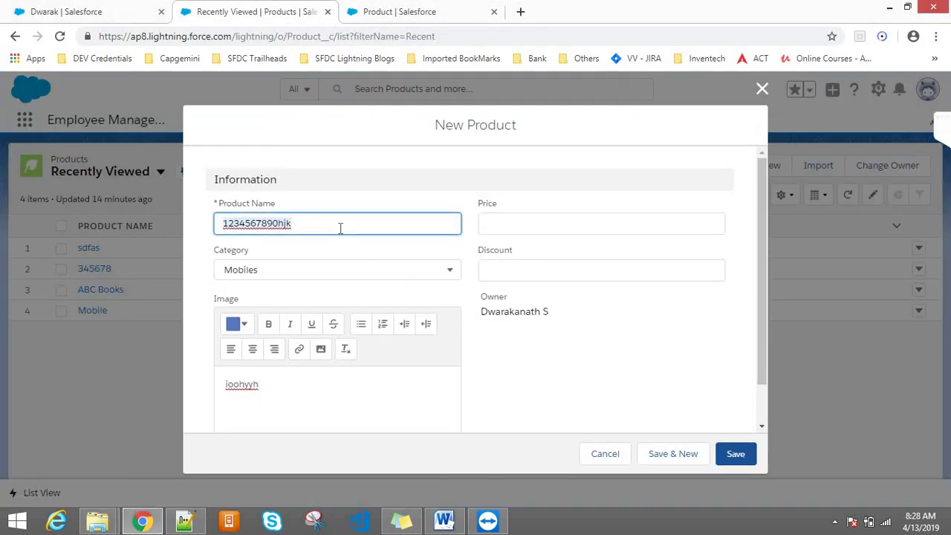
- Clear Product Name and save to trigger the 'Complete this field' required error
{"action": "key", "text": "BackSpace"}
{"action": "left_click", "coordinate": [742, 457]}
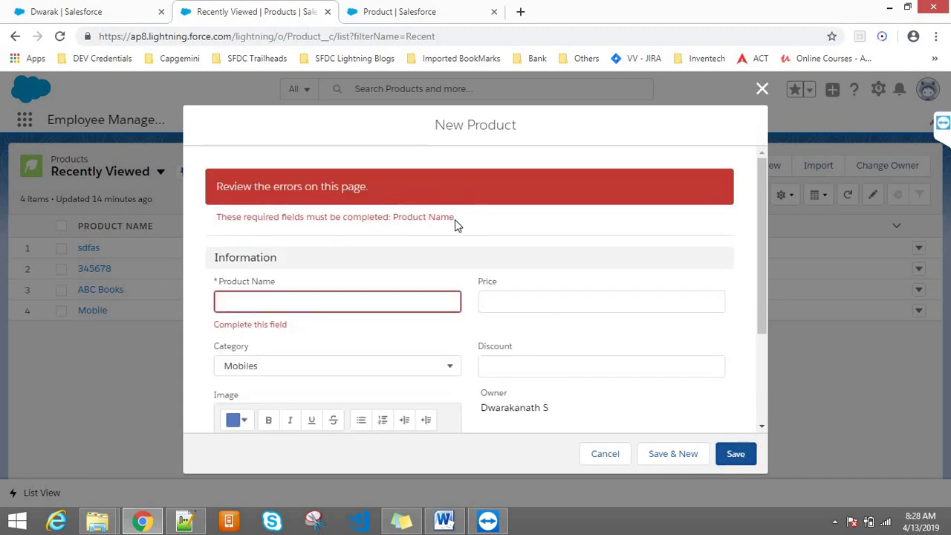
{"action": "left_click_drag", "start_coordinate": [454, 220], "coordinate": [215, 217]}
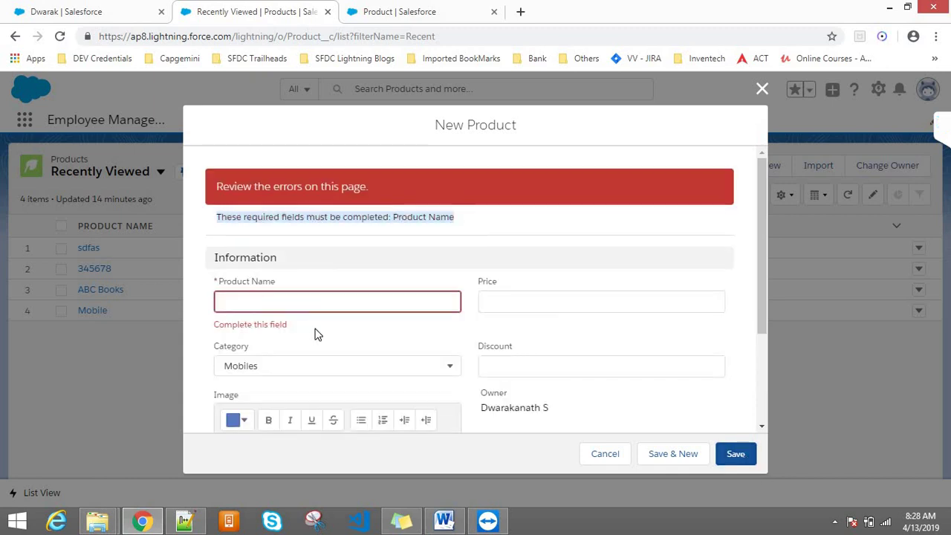
{"action": "left_click_drag", "start_coordinate": [287, 324], "coordinate": [215, 325]}
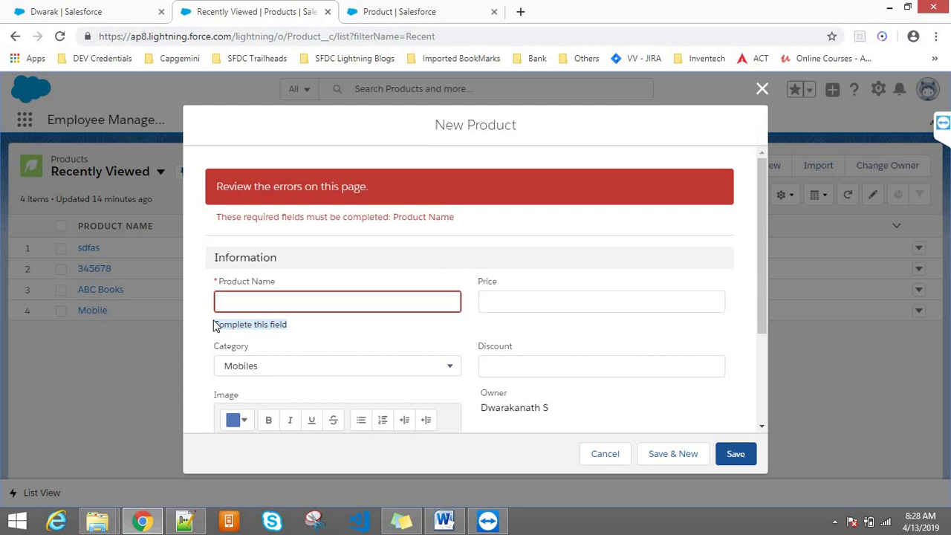
{"action": "triple_click", "coordinate": [256, 324]}
{"action": "left_click", "coordinate": [295, 332]}
{"action": "left_click_drag", "start_coordinate": [295, 331], "coordinate": [214, 317]}
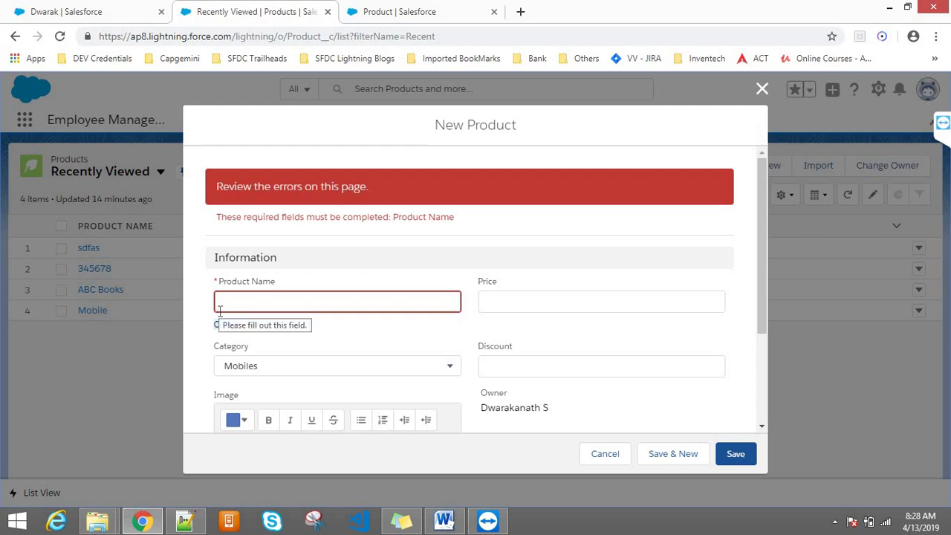
- Enter 23456fghj as the product name
{"action": "left_click", "coordinate": [223, 304]}
{"action": "type", "text": "23456fghj"}
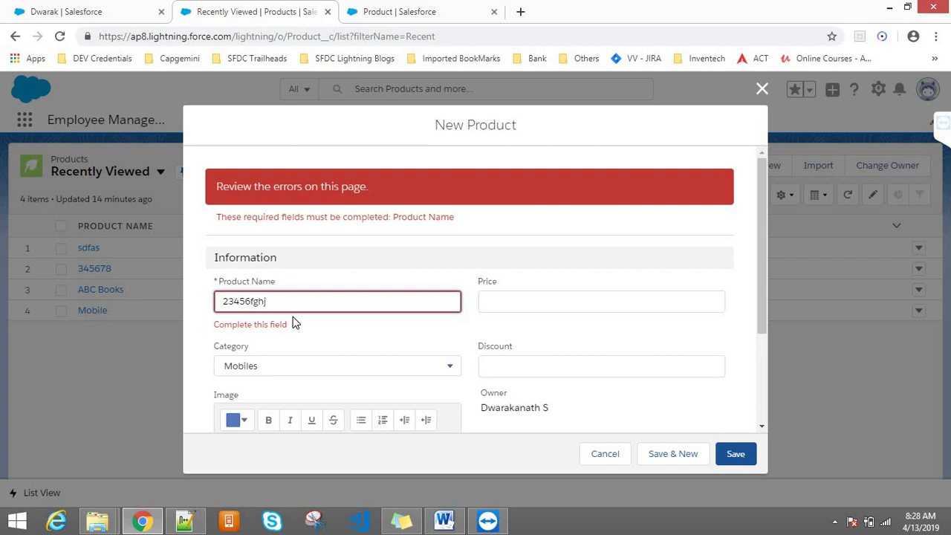
{"action": "left_click_drag", "start_coordinate": [294, 322], "coordinate": [209, 327]}
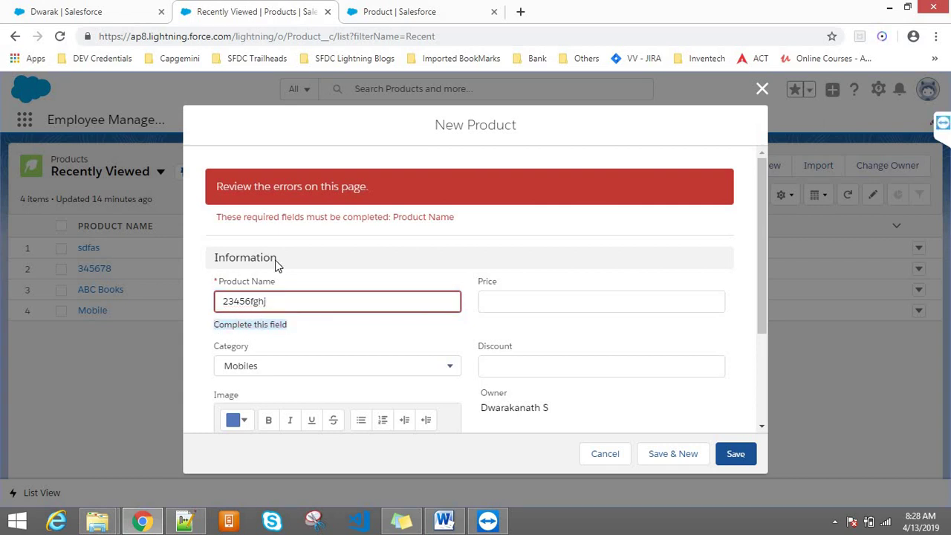
- Keep the rule's error located at a field and review the required-fields error again
{"action": "left_click", "coordinate": [364, 9]}
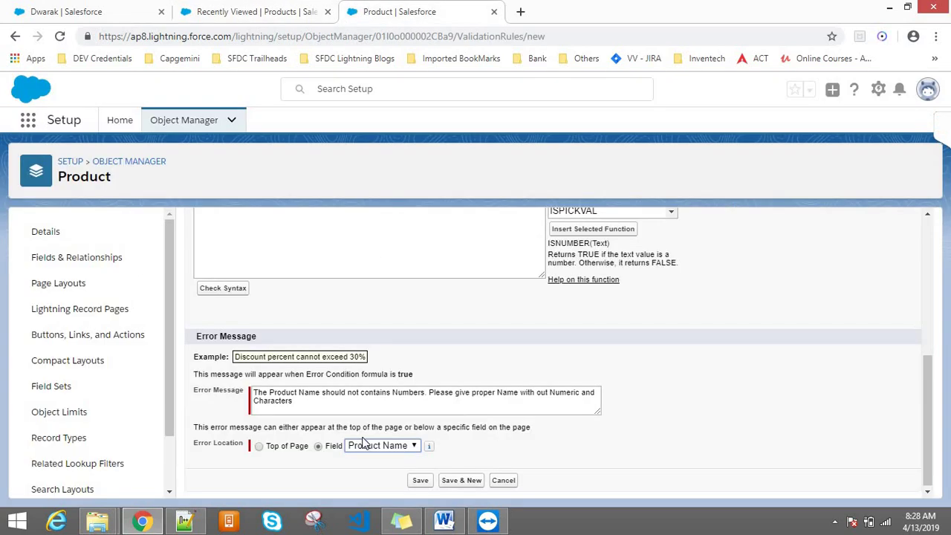
{"action": "left_click", "coordinate": [325, 448]}
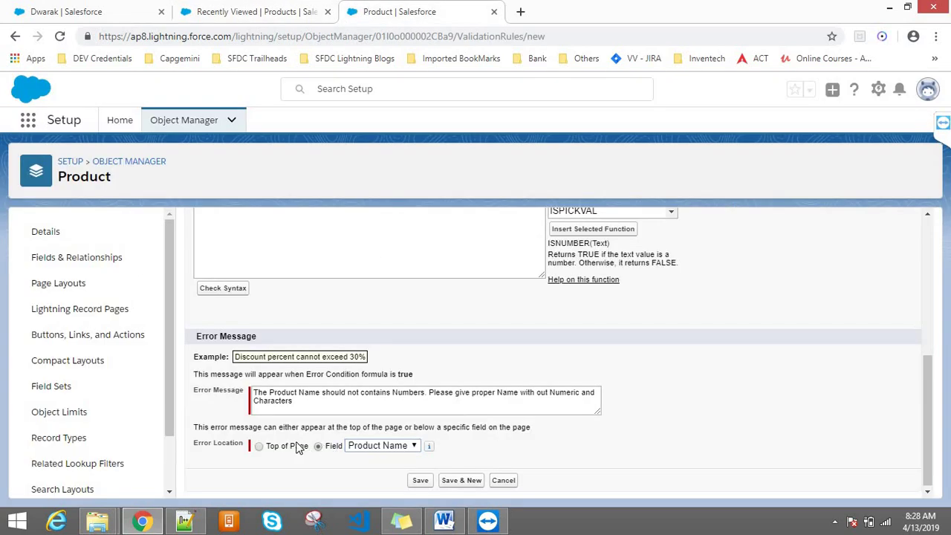
{"action": "left_click", "coordinate": [309, 10]}
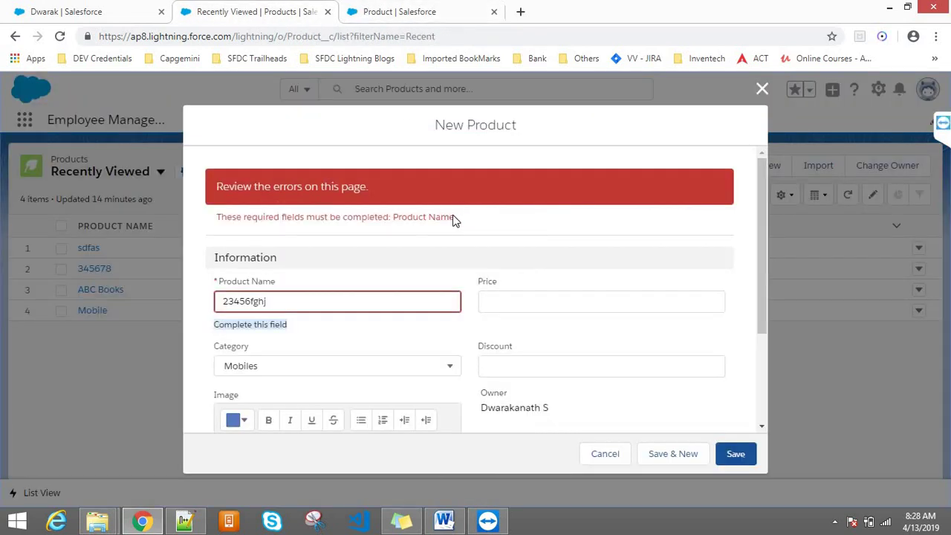
{"action": "left_click_drag", "start_coordinate": [455, 217], "coordinate": [216, 217]}
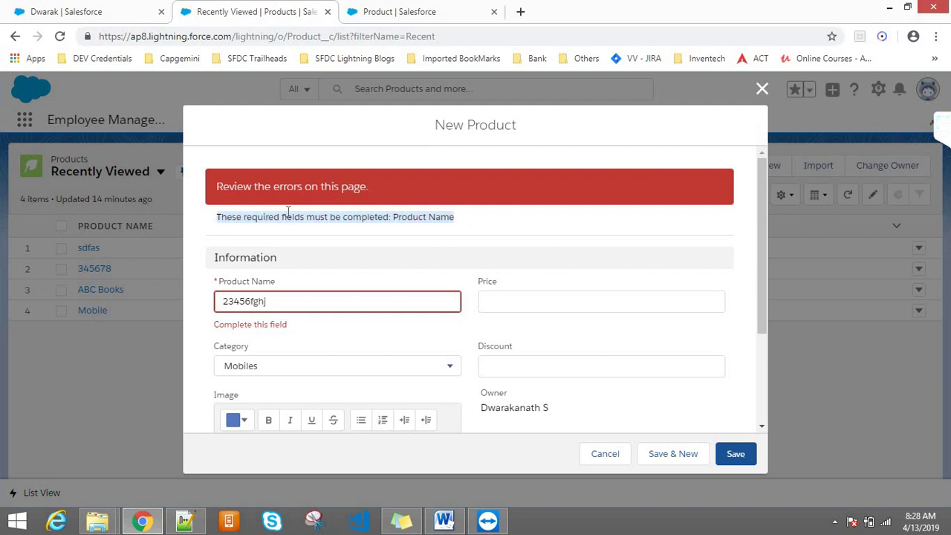
{"action": "left_click", "coordinate": [318, 217]}
{"action": "left_click", "coordinate": [394, 9]}
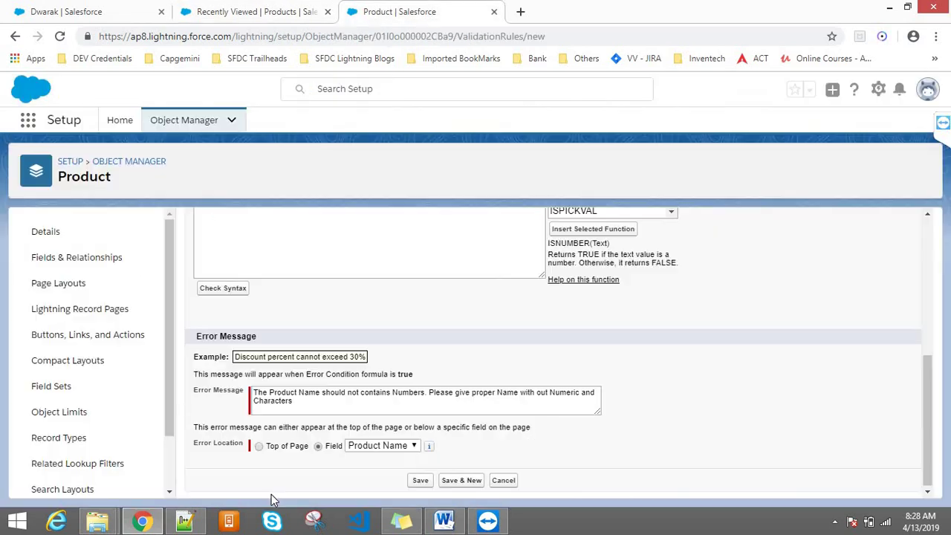
- Save the Validate_Product_Name validation rule
{"action": "left_click", "coordinate": [423, 482]}
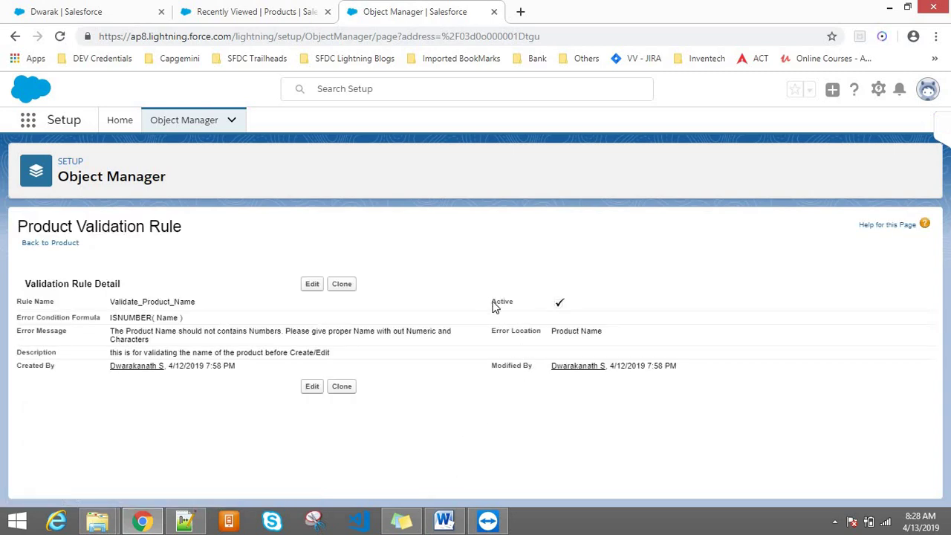
{"action": "triple_click", "coordinate": [492, 308]}
{"action": "left_click", "coordinate": [587, 311]}
- Cancel the failed new product and start a fresh product record
{"action": "left_click", "coordinate": [303, 9]}
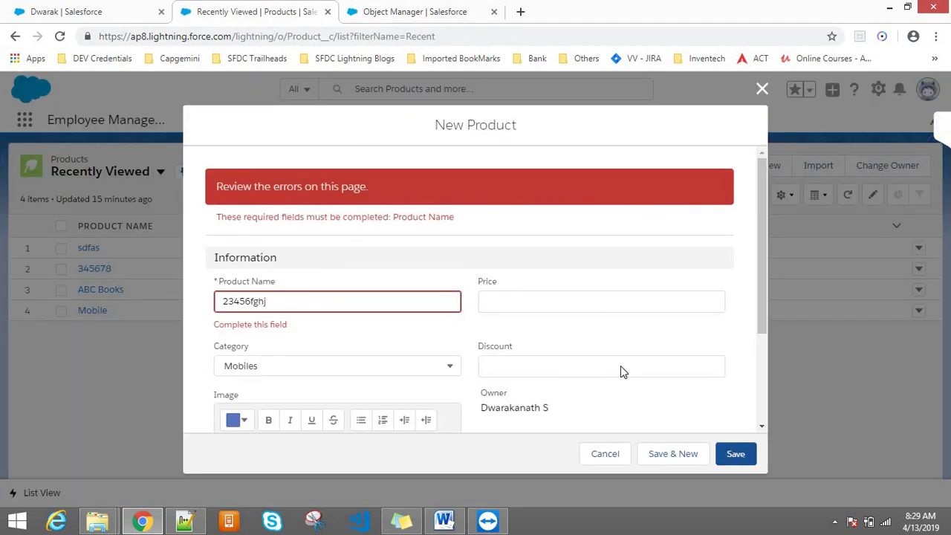
{"action": "left_click", "coordinate": [614, 452]}
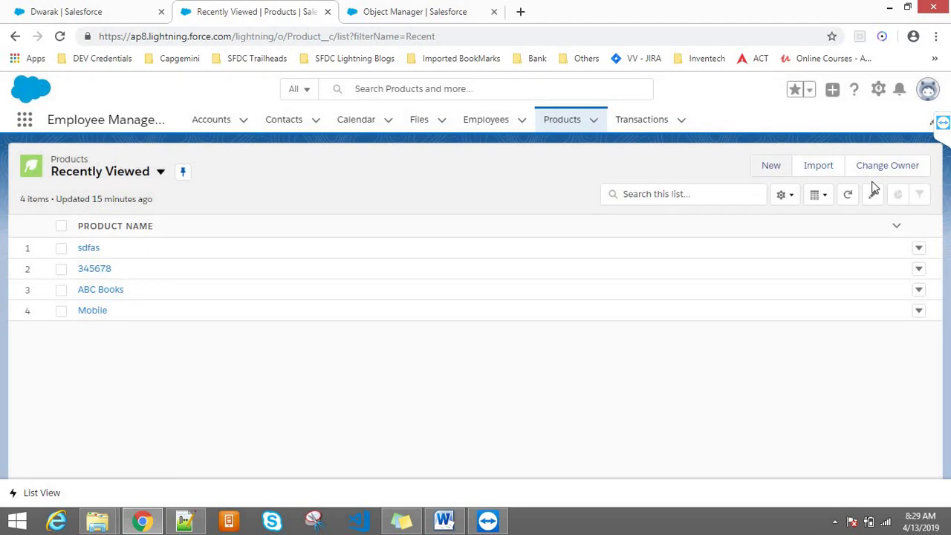
{"action": "left_click", "coordinate": [766, 168]}
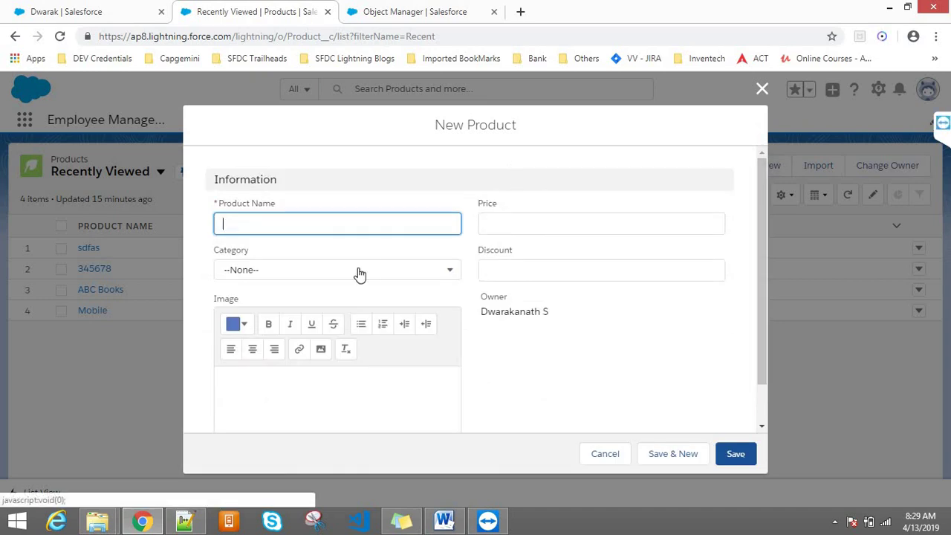
{"action": "type", "text": "12345678"}
{"action": "left_click", "coordinate": [743, 453]}
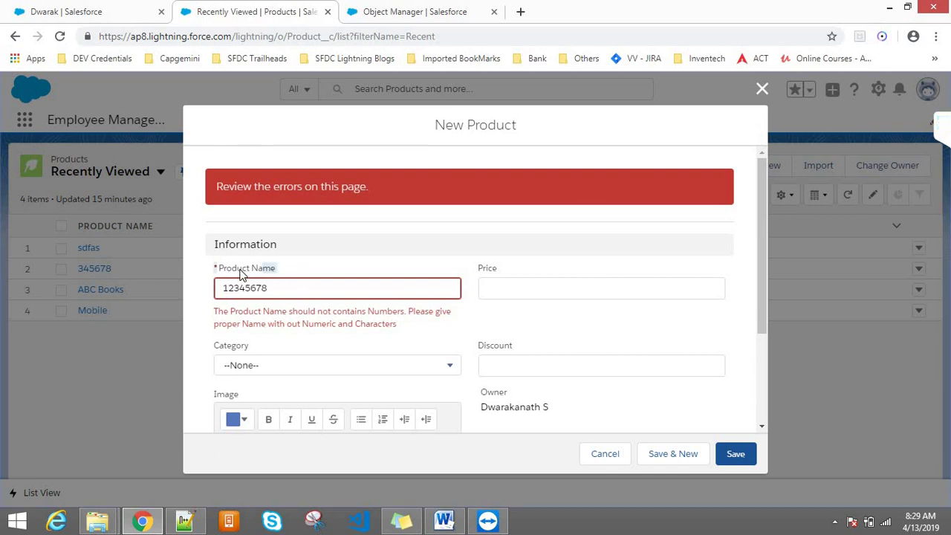
{"action": "left_click_drag", "start_coordinate": [203, 274], "coordinate": [281, 282]}
{"action": "left_click", "coordinate": [286, 290]}
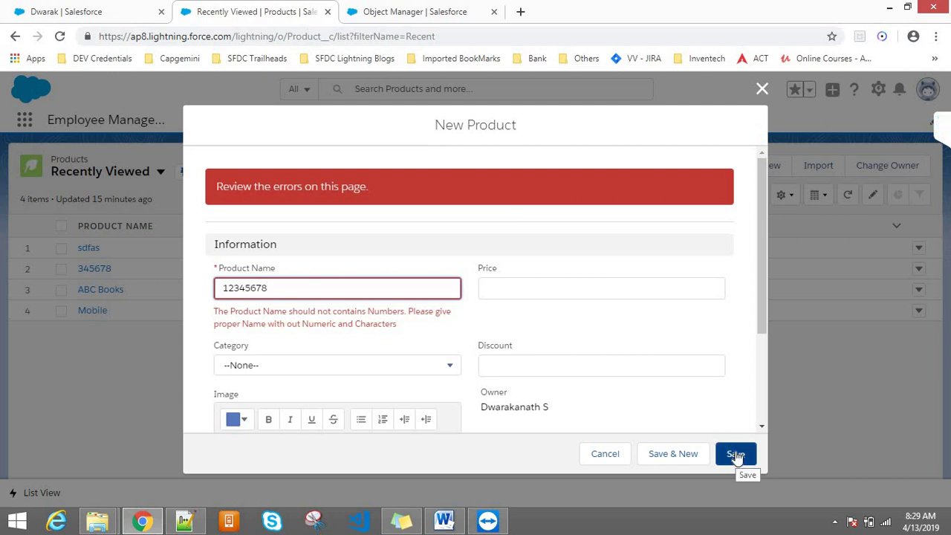
{"action": "left_click", "coordinate": [455, 9]}
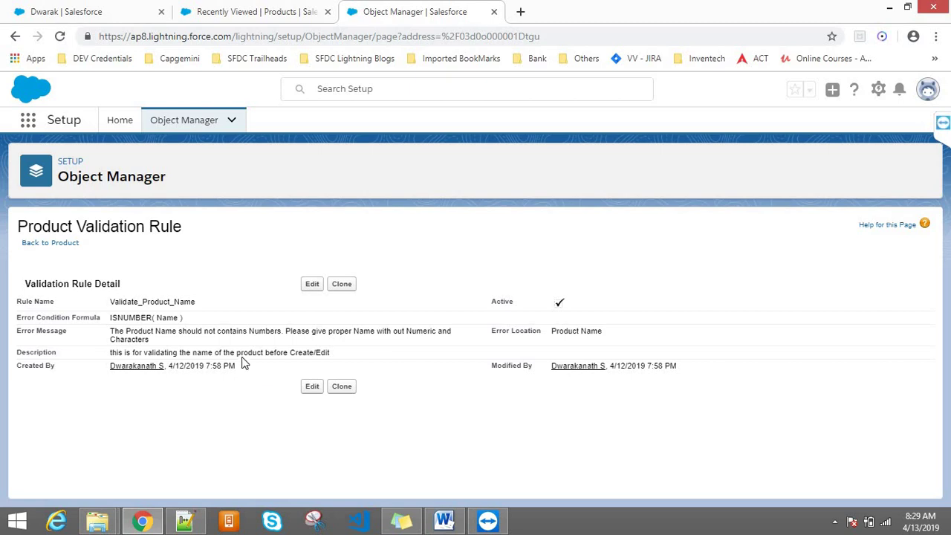
{"action": "double_click", "coordinate": [195, 301]}
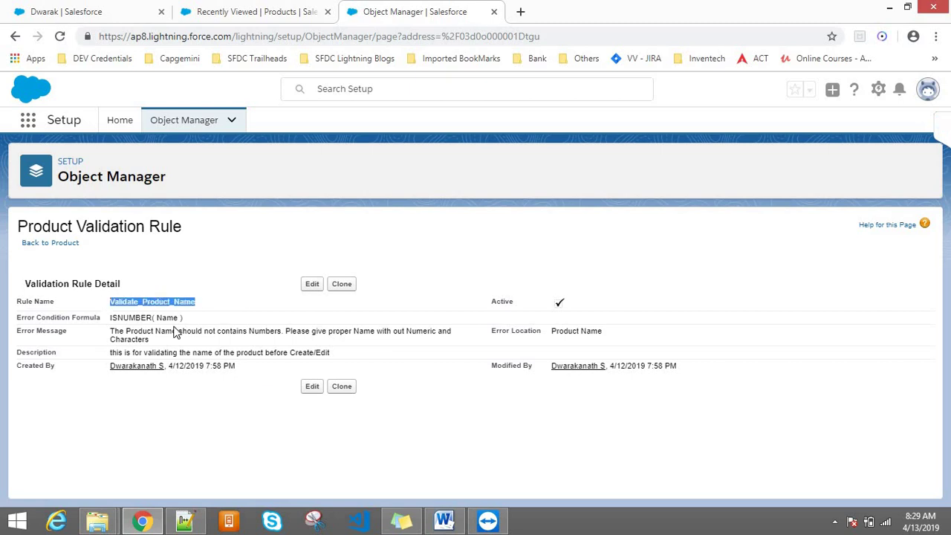
{"action": "left_click", "coordinate": [168, 328]}
{"action": "double_click", "coordinate": [145, 318]}
{"action": "left_click", "coordinate": [164, 313]}
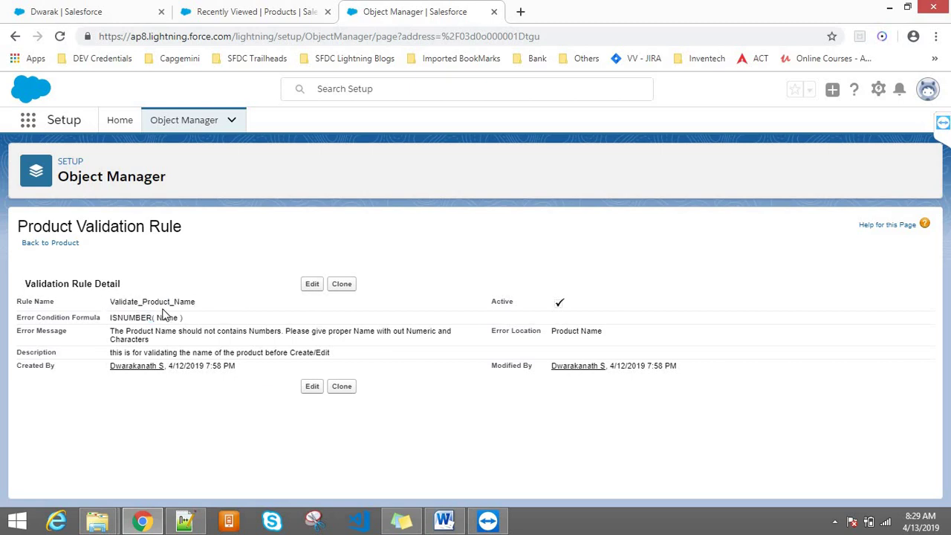
{"action": "left_click", "coordinate": [228, 8]}
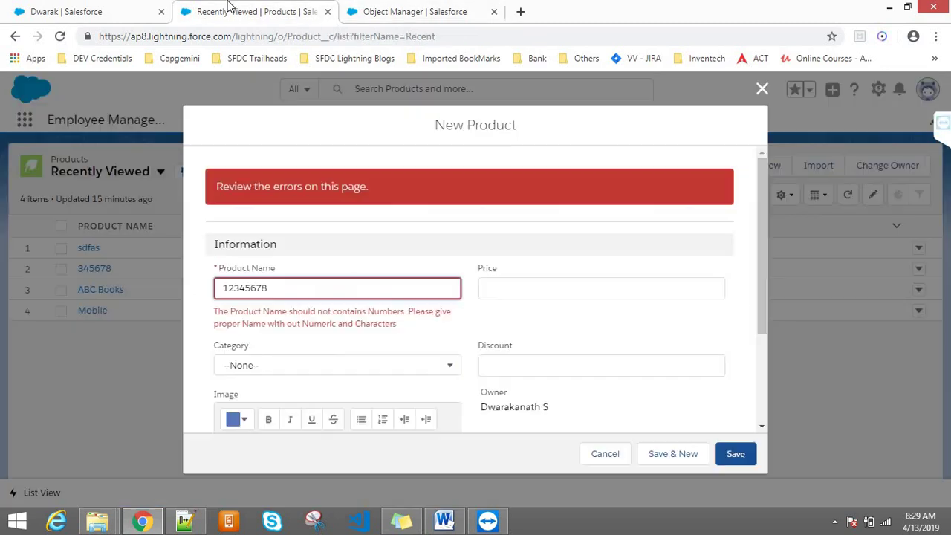
{"action": "double_click", "coordinate": [284, 293]}
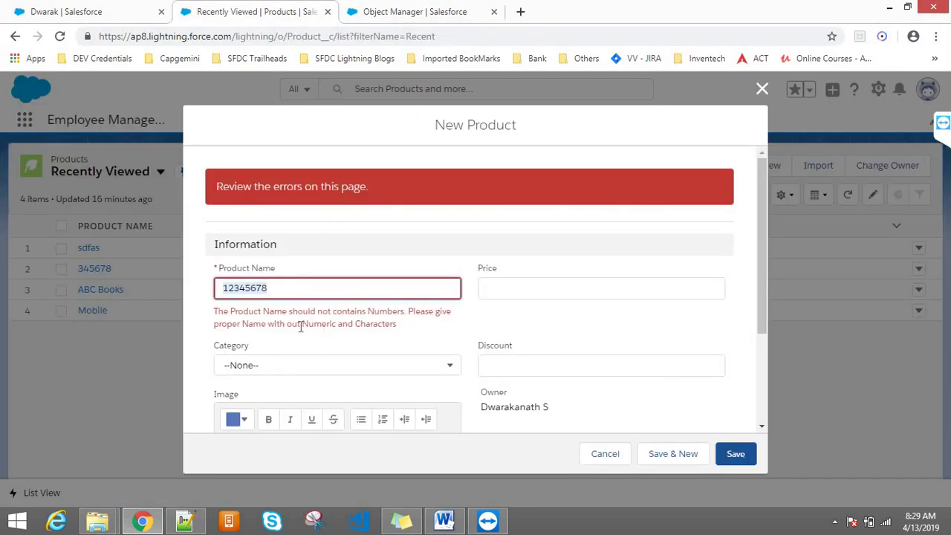
{"action": "left_click", "coordinate": [358, 9]}
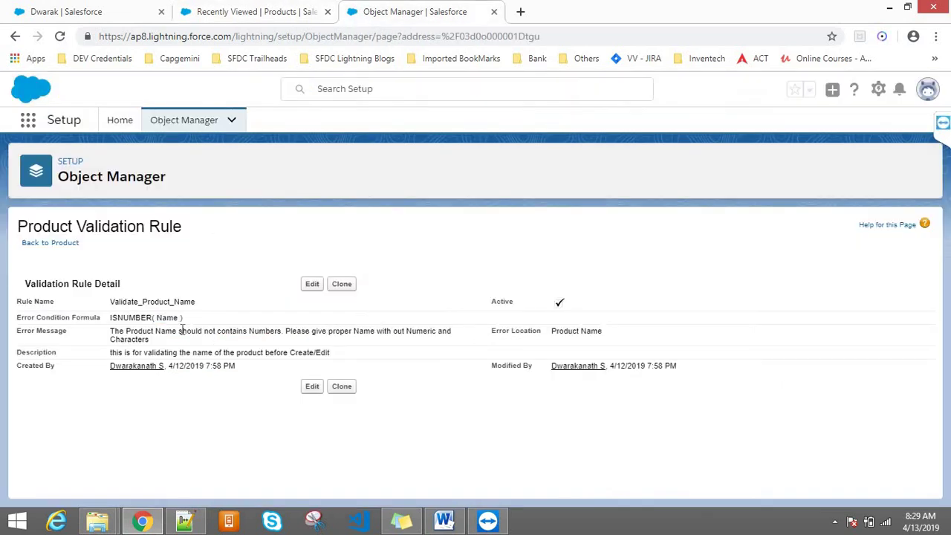
{"action": "triple_click", "coordinate": [114, 333]}
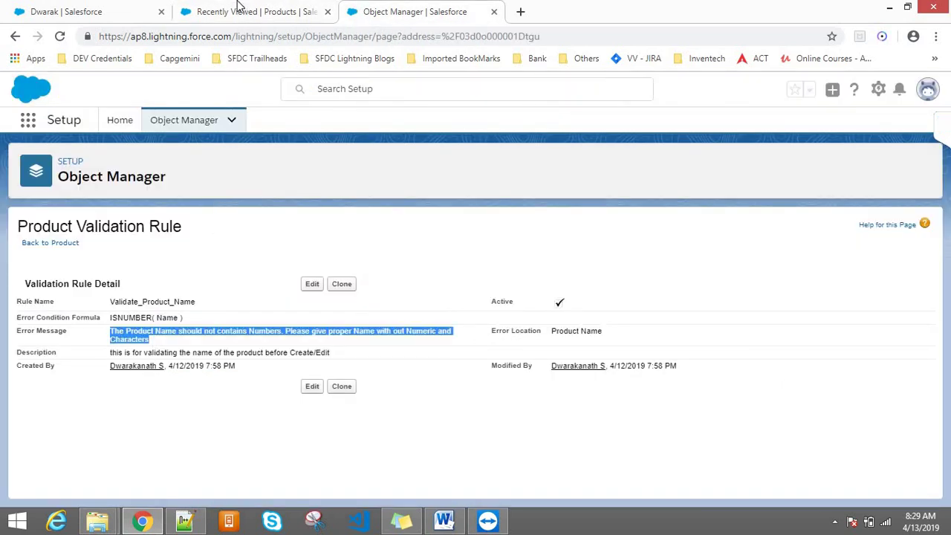
{"action": "left_click", "coordinate": [237, 9]}
{"action": "left_click", "coordinate": [381, 349]}
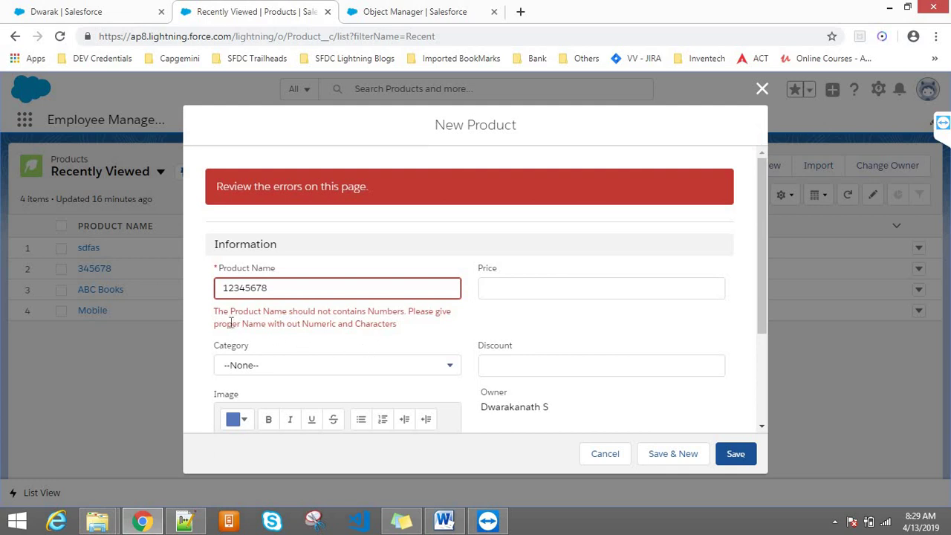
{"action": "left_click_drag", "start_coordinate": [306, 317], "coordinate": [405, 324]}
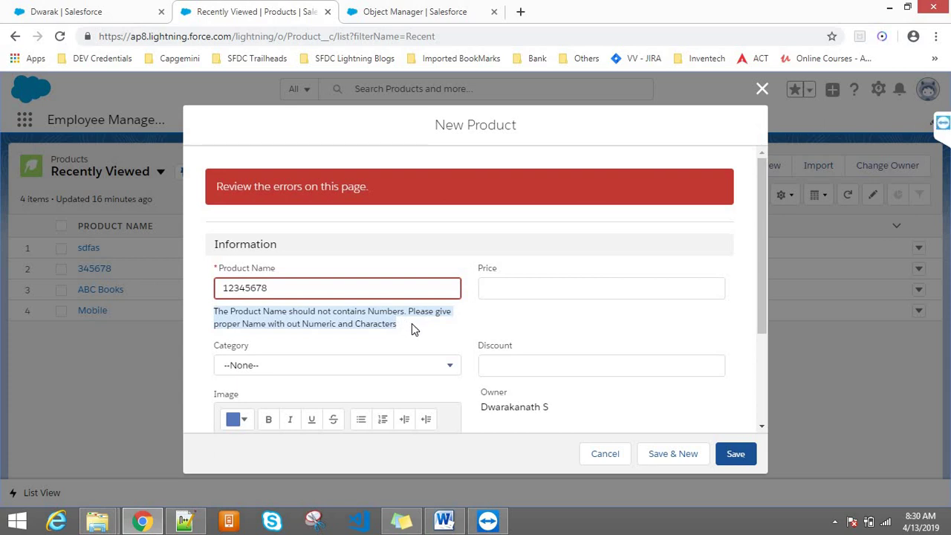
{"action": "left_click", "coordinate": [423, 333]}
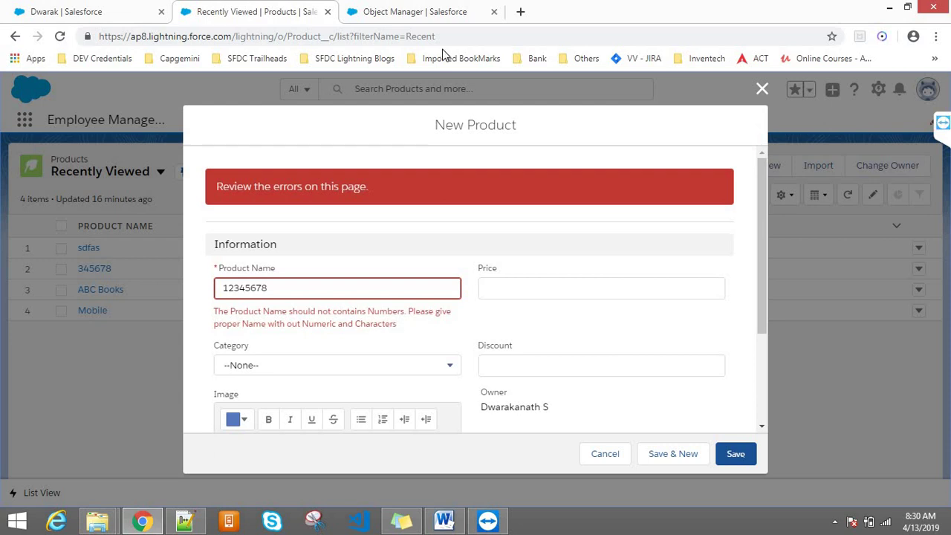
{"action": "left_click", "coordinate": [394, 10]}
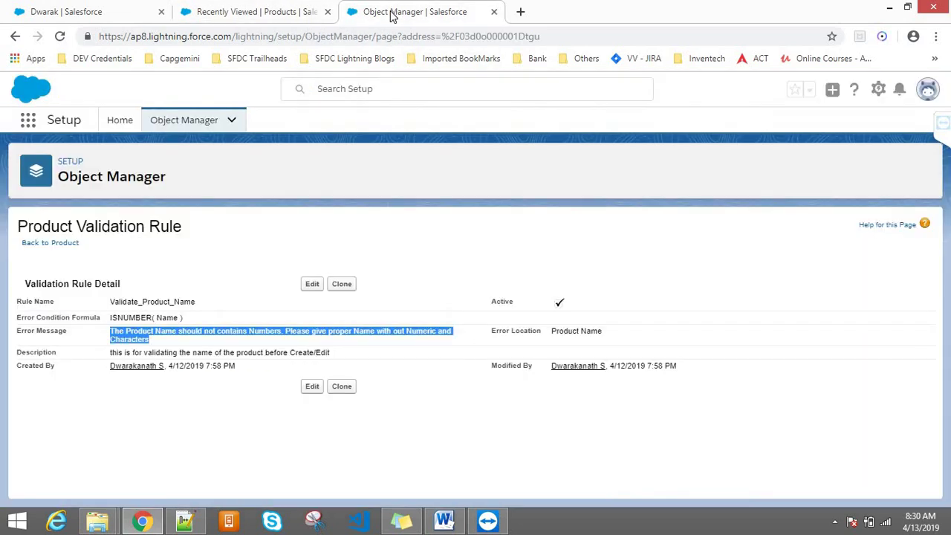
- Edit the rule's error message to end with 'Numerics and Special Characters'
{"action": "left_click", "coordinate": [310, 285]}
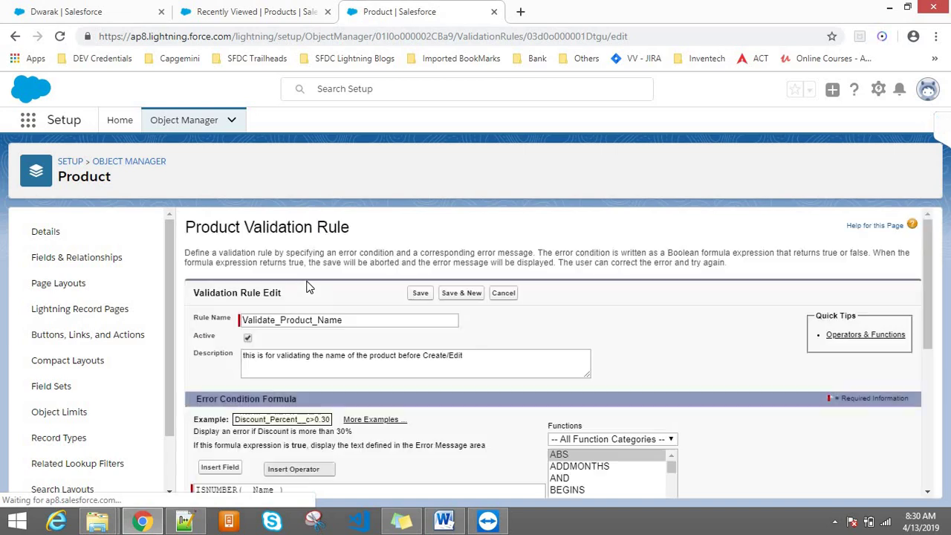
{"action": "left_click_drag", "start_coordinate": [928, 242], "coordinate": [919, 405]}
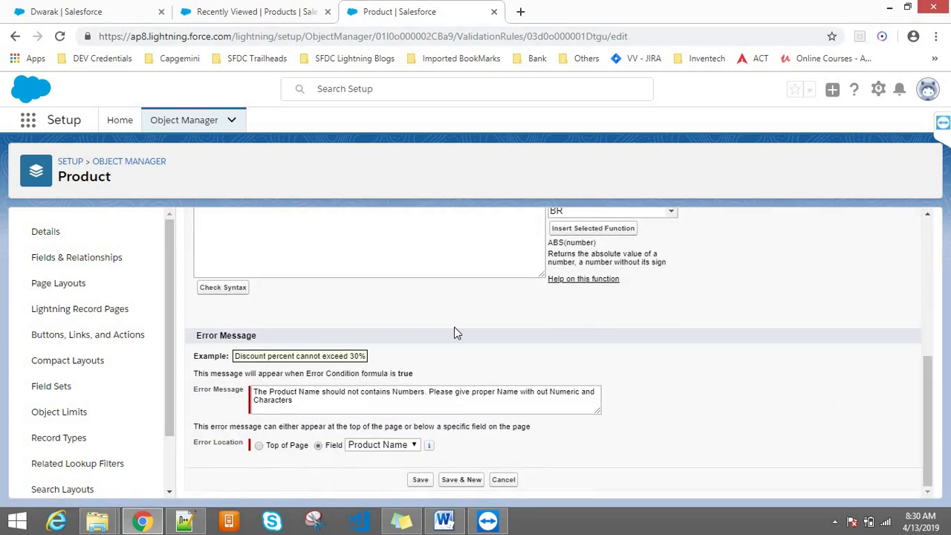
{"action": "left_click", "coordinate": [578, 395]}
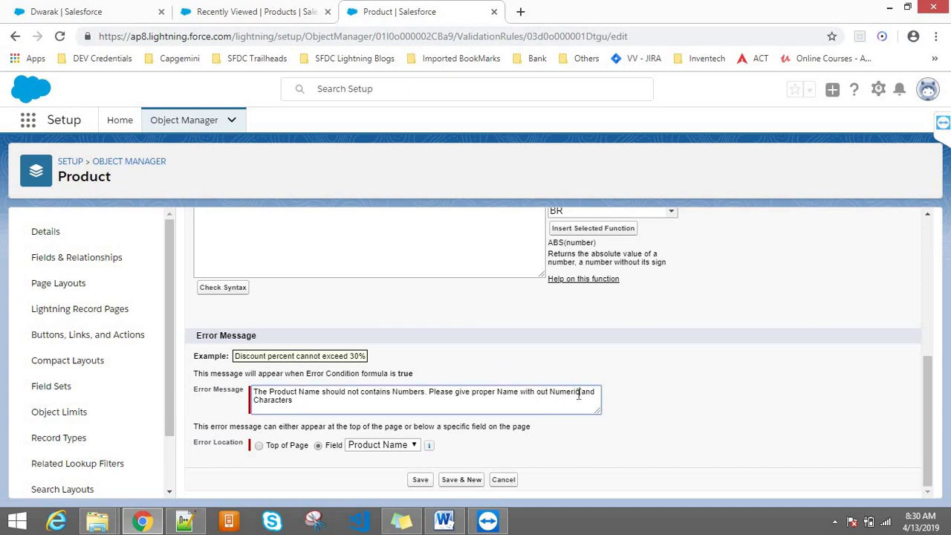
{"action": "type", "text": "s"}
{"action": "left_click", "coordinate": [253, 399]}
{"action": "type", "text": "Special"}
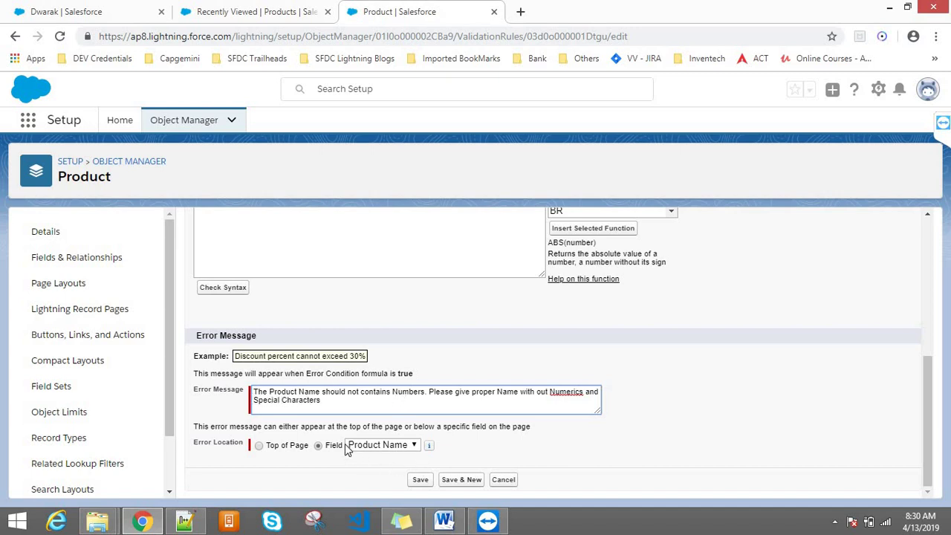
- Set Error Location to Top of Page and save the rule
{"action": "left_click", "coordinate": [258, 445]}
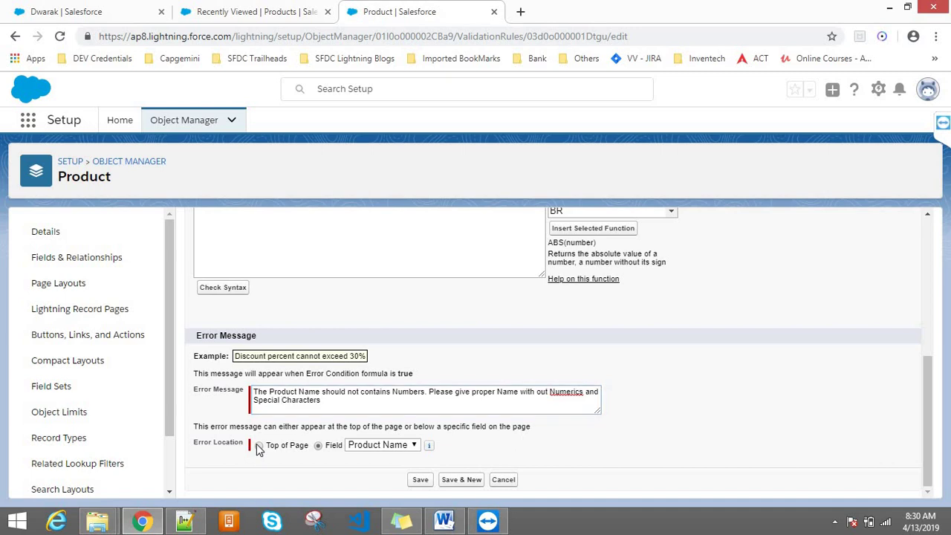
{"action": "left_click", "coordinate": [420, 479]}
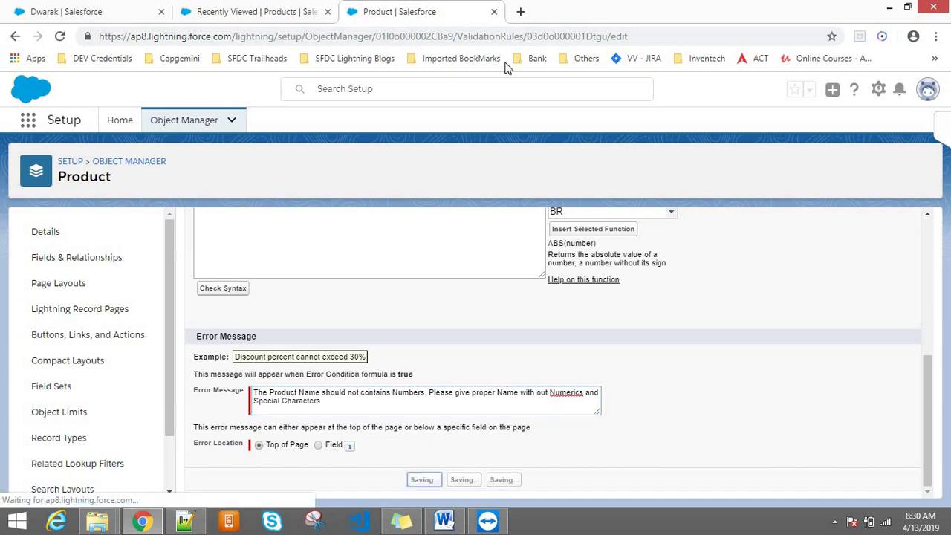
{"action": "left_click", "coordinate": [282, 9]}
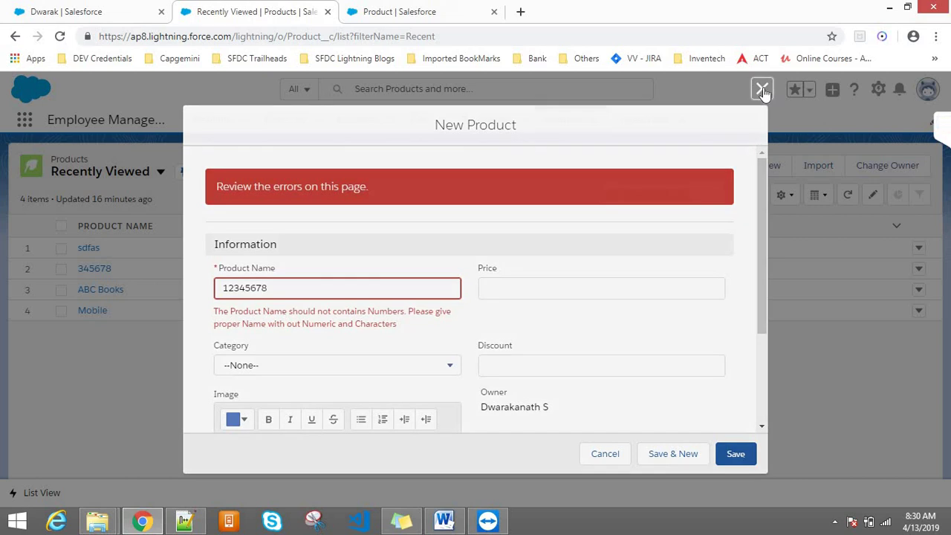
- Save a new product named 23456789 and read the updated error at the page top
{"action": "left_click", "coordinate": [763, 90]}
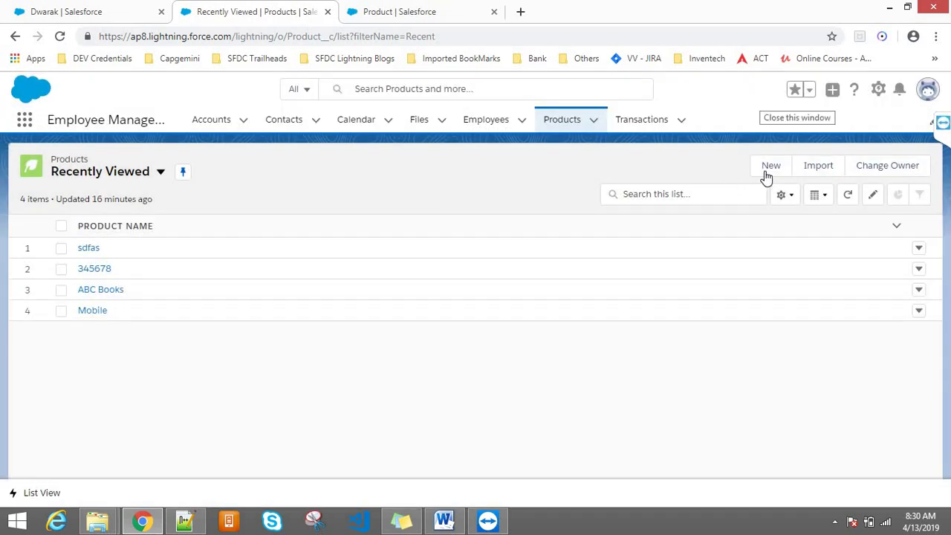
{"action": "left_click", "coordinate": [767, 169]}
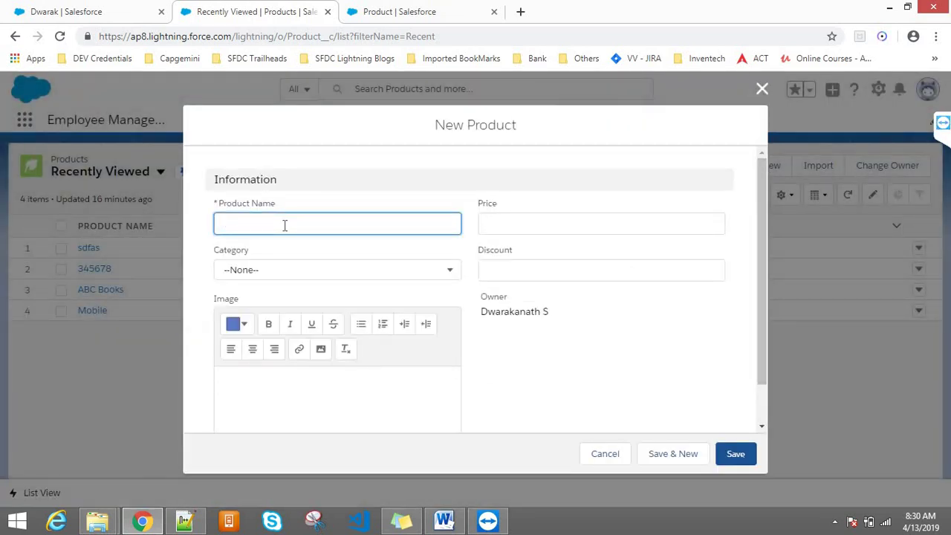
{"action": "type", "text": "23456789"}
{"action": "left_click", "coordinate": [733, 454]}
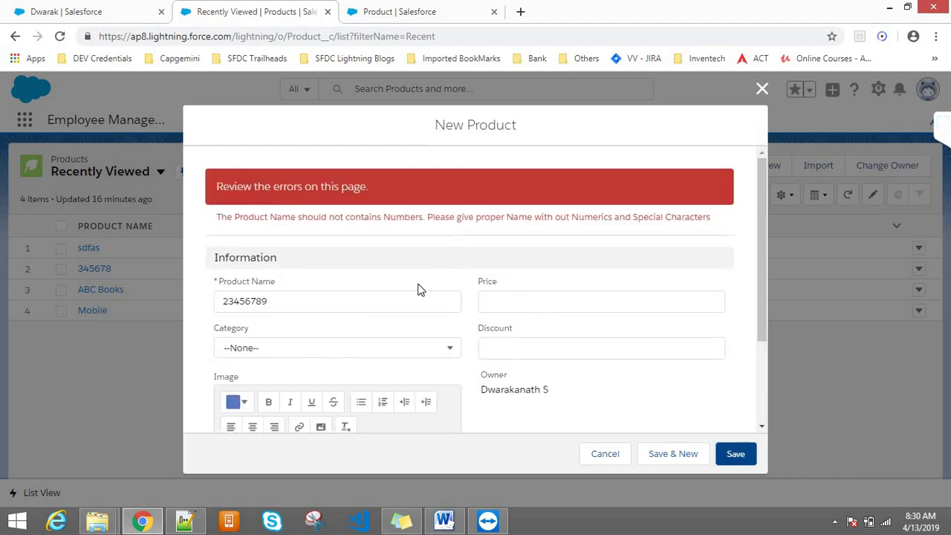
{"action": "left_click_drag", "start_coordinate": [233, 215], "coordinate": [612, 215]}
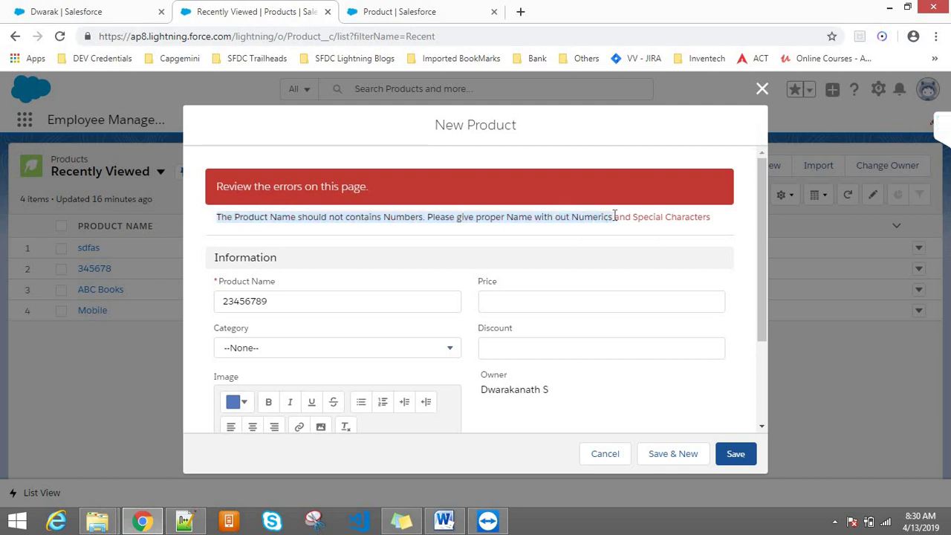
{"action": "left_click_drag", "start_coordinate": [629, 216], "coordinate": [717, 223]}
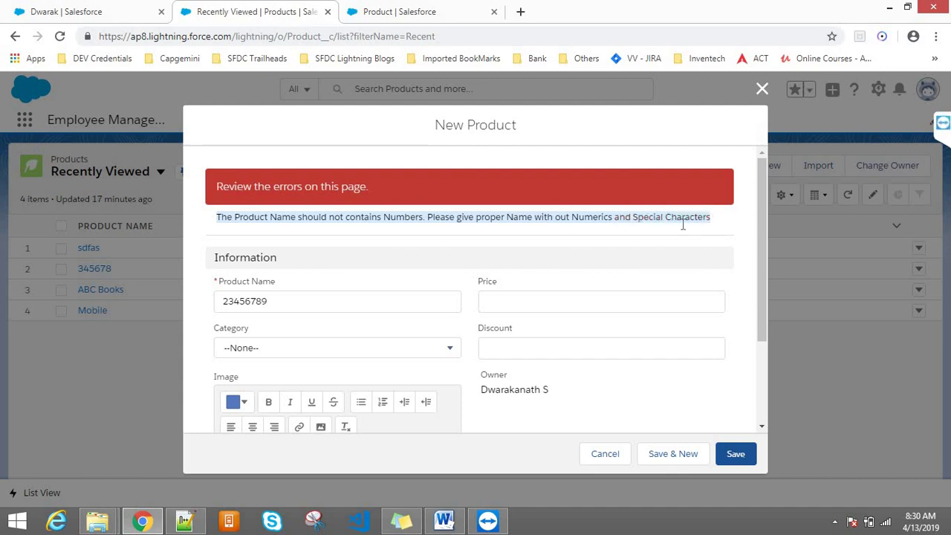
{"action": "left_click", "coordinate": [370, 241]}
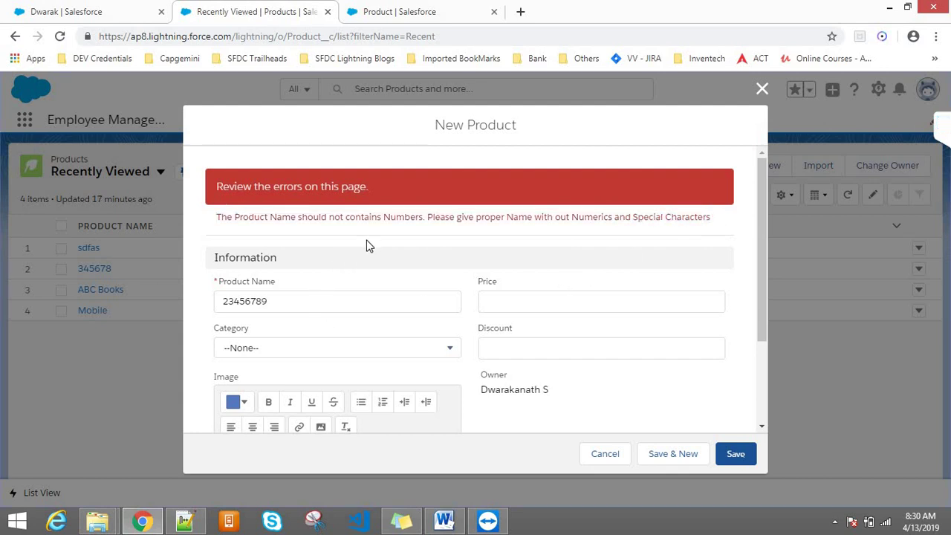
{"action": "left_click", "coordinate": [398, 9]}
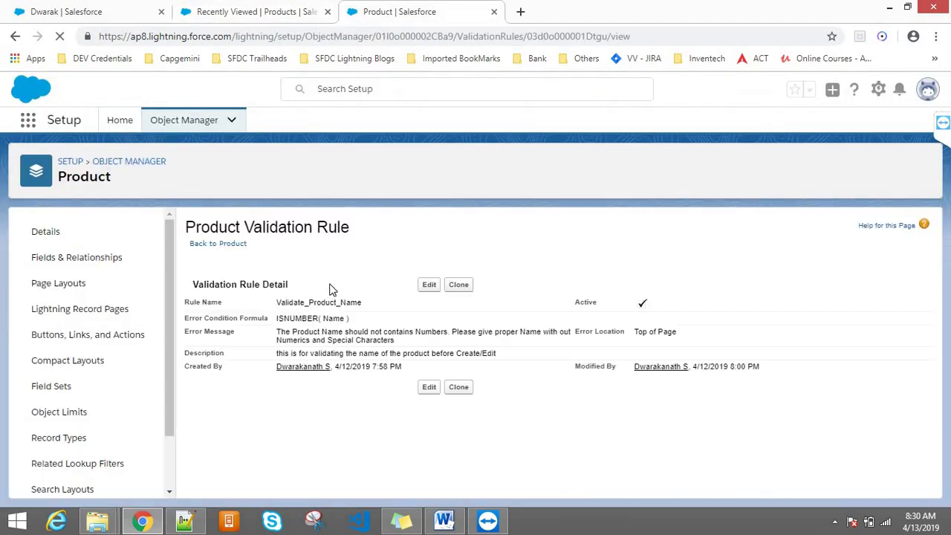
- Edit the rule to show its error at the Product Name field and save it
{"action": "left_click", "coordinate": [422, 290]}
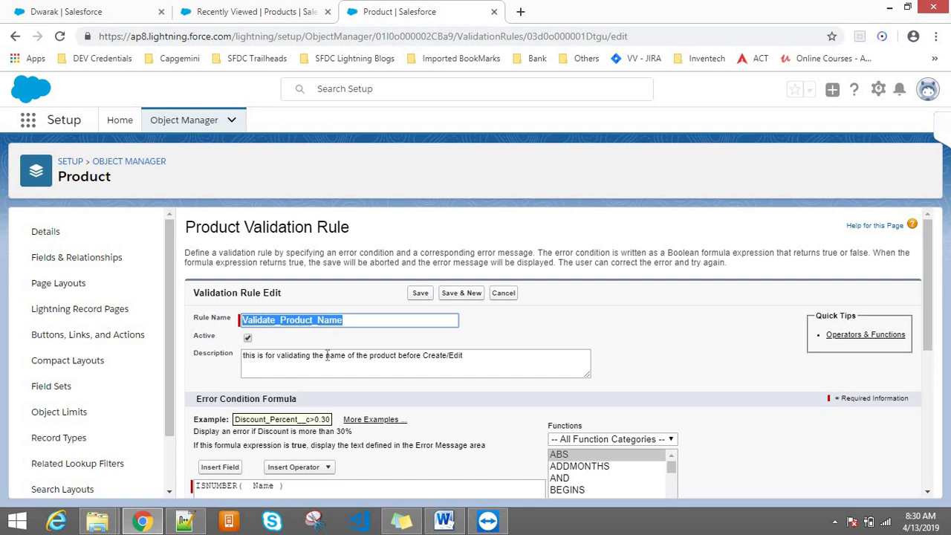
{"action": "left_click_drag", "start_coordinate": [921, 271], "coordinate": [933, 443]}
{"action": "left_click", "coordinate": [318, 446]}
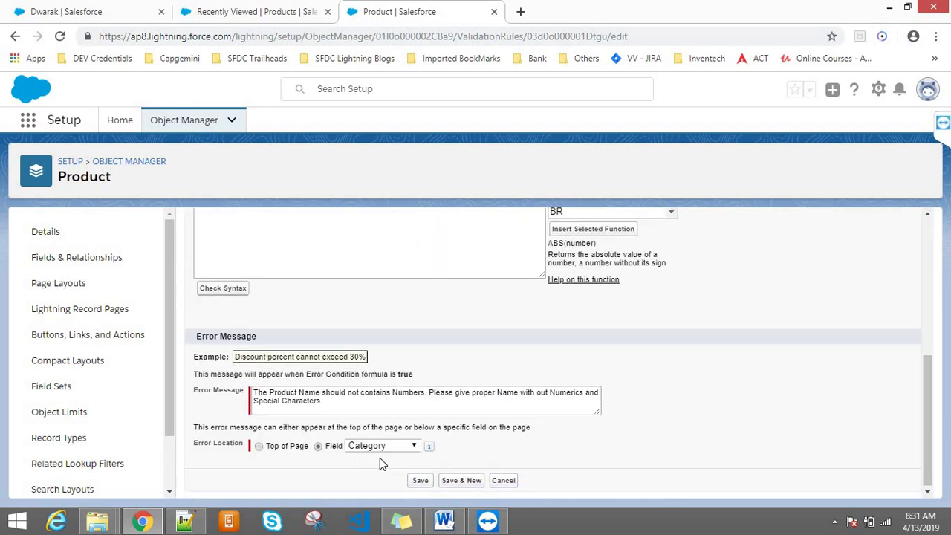
{"action": "left_click", "coordinate": [370, 448]}
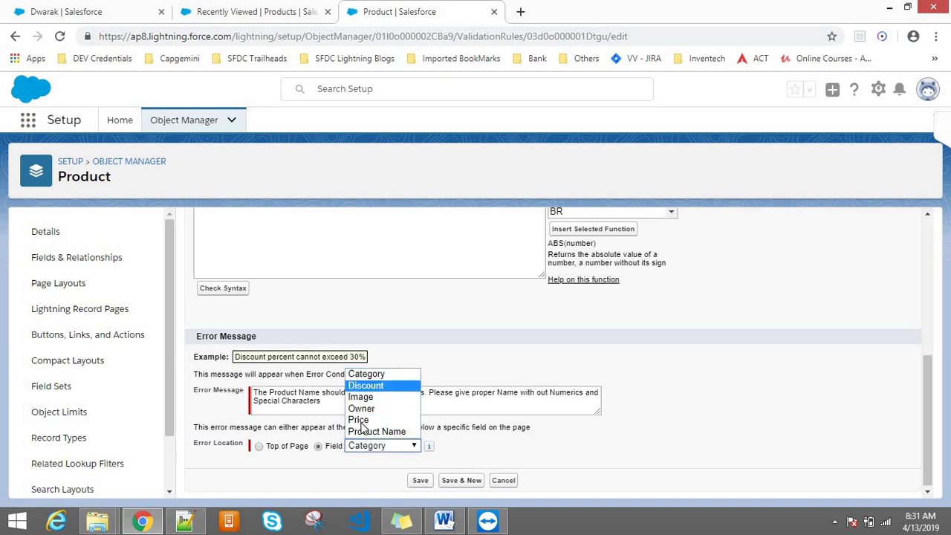
{"action": "left_click", "coordinate": [371, 432]}
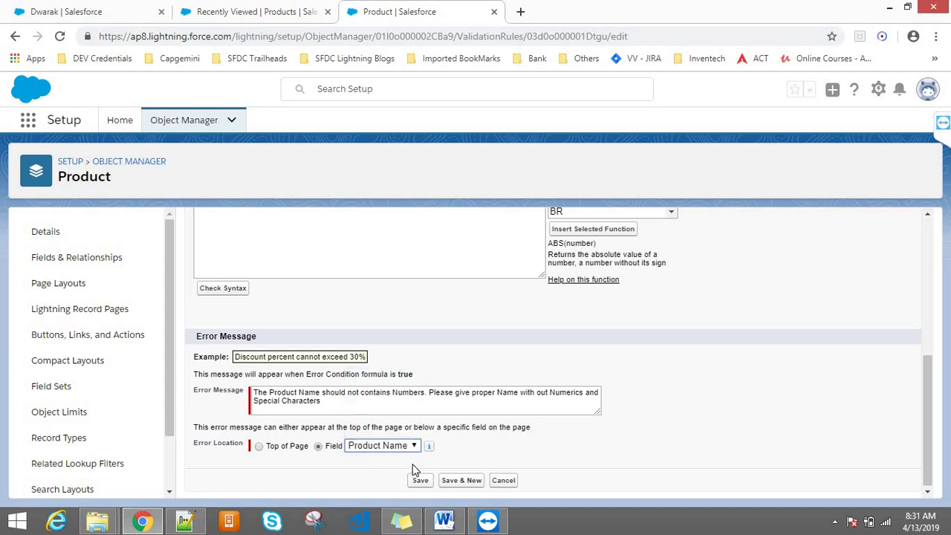
{"action": "left_click", "coordinate": [420, 481]}
{"action": "left_click", "coordinate": [252, 11]}
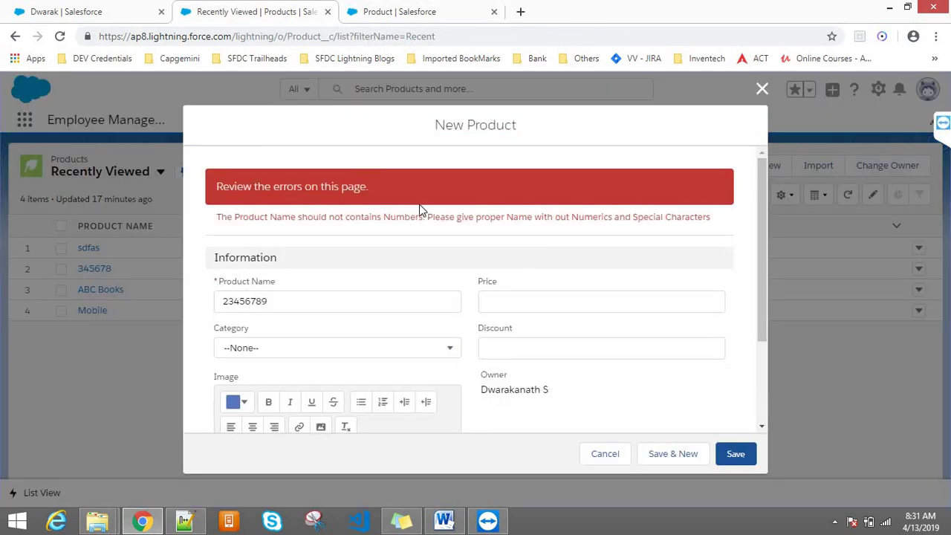
{"action": "left_click", "coordinate": [603, 455]}
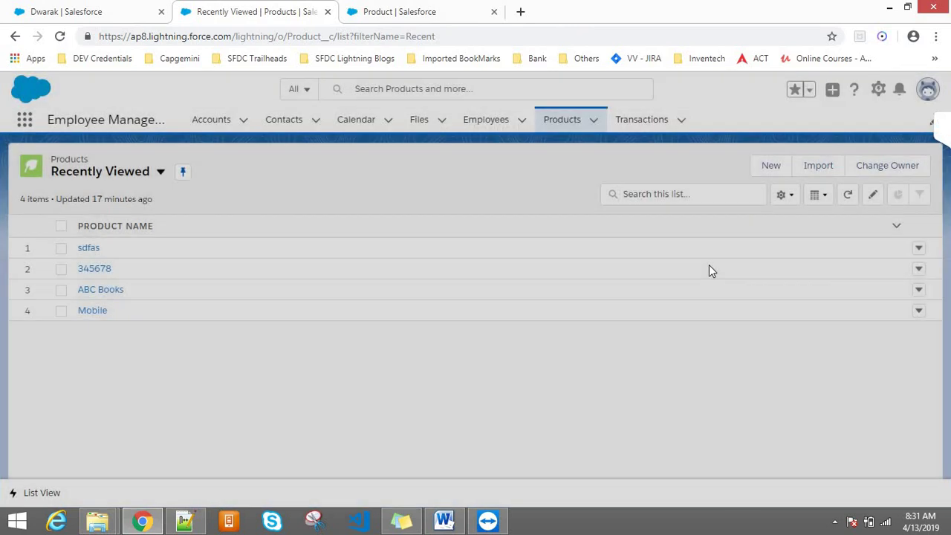
{"action": "left_click", "coordinate": [760, 165]}
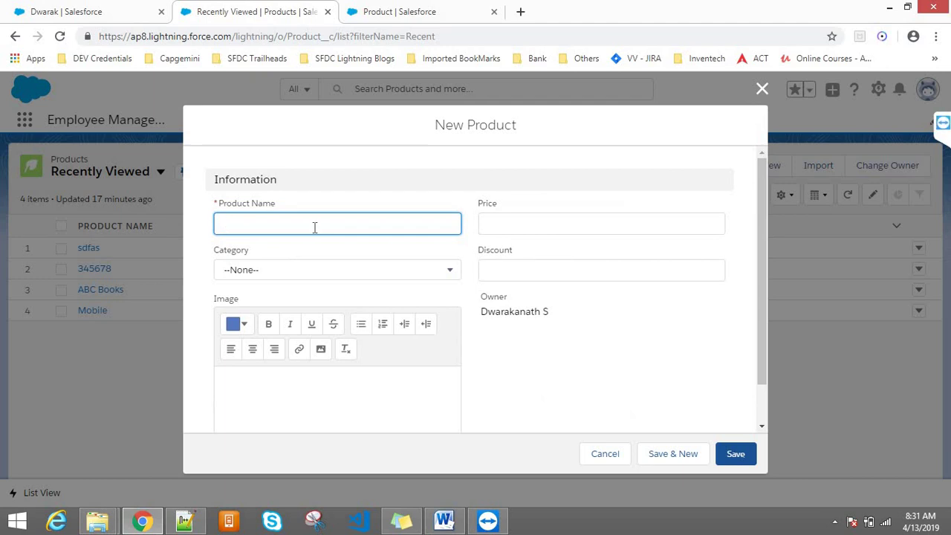
{"action": "type", "text": "34567"}
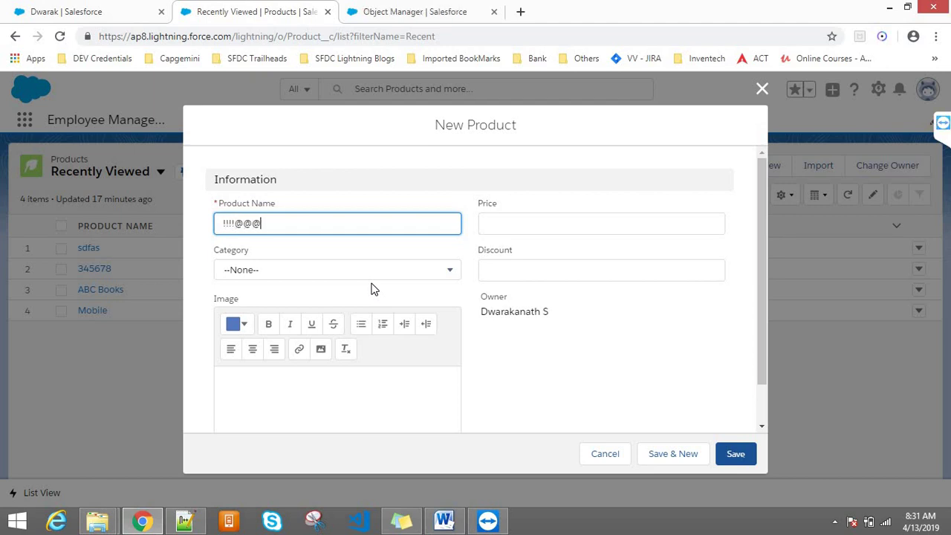
{"action": "type", "text": "@@4444"}
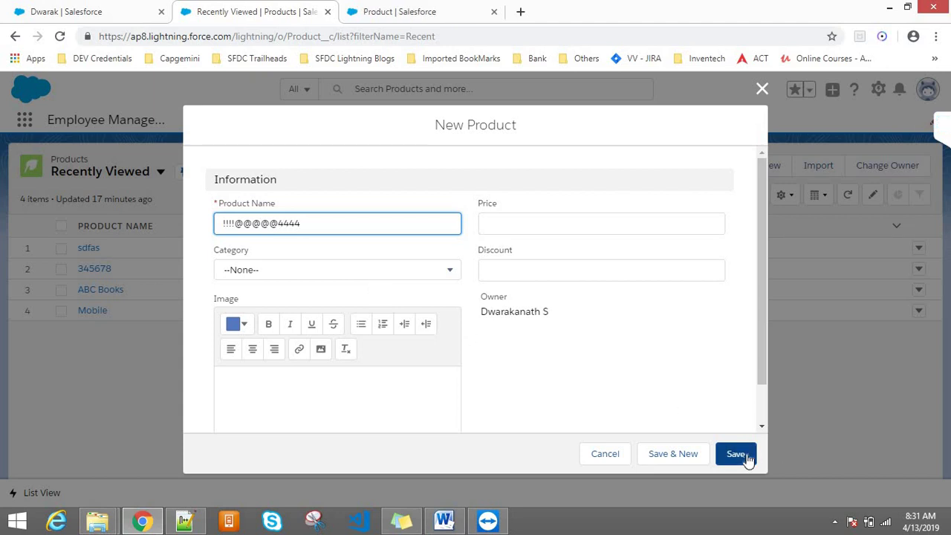
{"action": "left_click", "coordinate": [736, 454]}
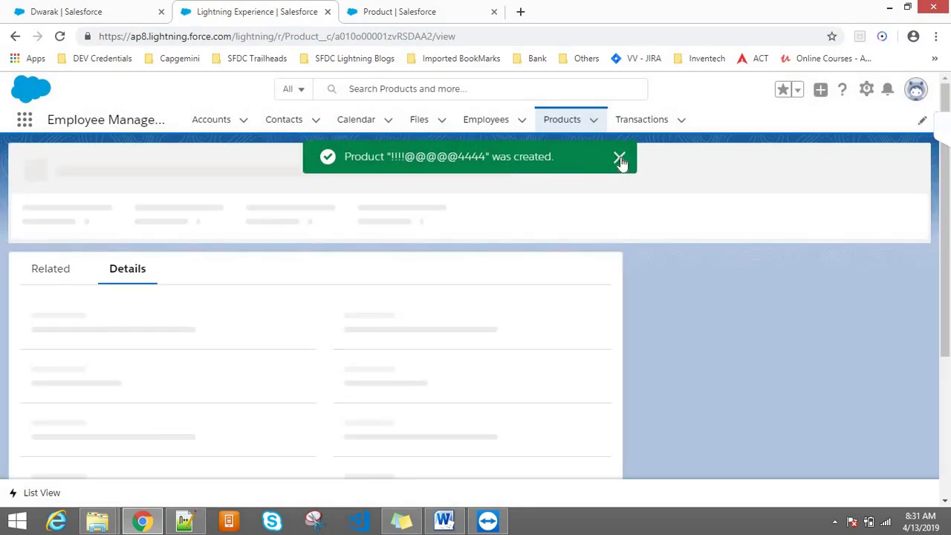
{"action": "left_click", "coordinate": [626, 166]}
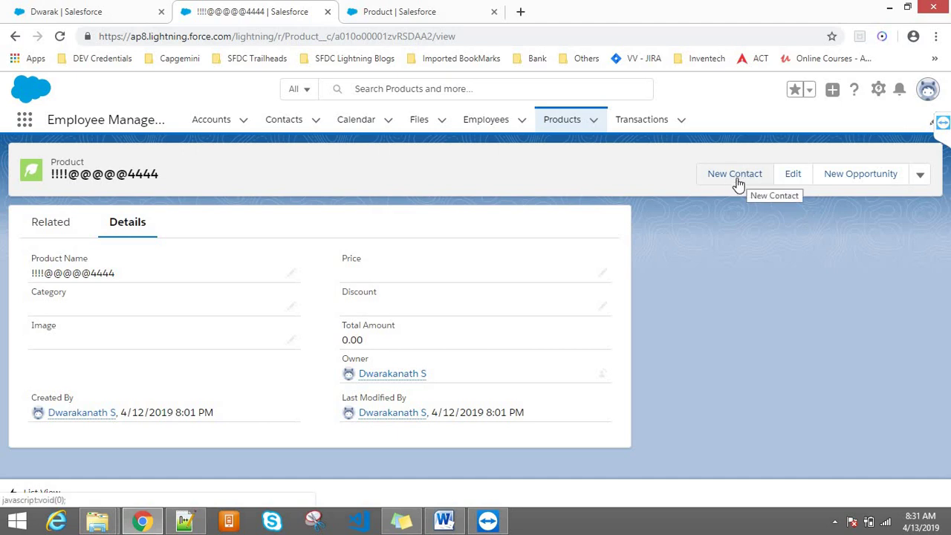
- Rename the product to 4444 and save, triggering the rule's numbers error
{"action": "left_click", "coordinate": [792, 178]}
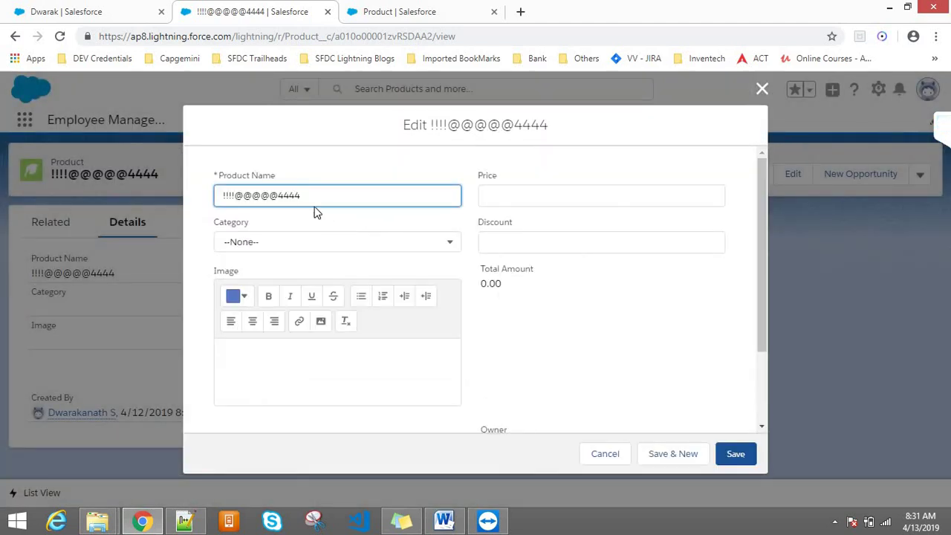
{"action": "left_click", "coordinate": [279, 195]}
{"action": "key", "text": "BackSpace"}
{"action": "key", "text": "BackSpace"}
{"action": "key", "text": "BackSpace"}
{"action": "key", "text": "BackSpace"}
{"action": "key", "text": "BackSpace"}
{"action": "key", "text": "BackSpace"}
{"action": "key", "text": "BackSpace"}
{"action": "key", "text": "BackSpace"}
{"action": "key", "text": "BackSpace"}
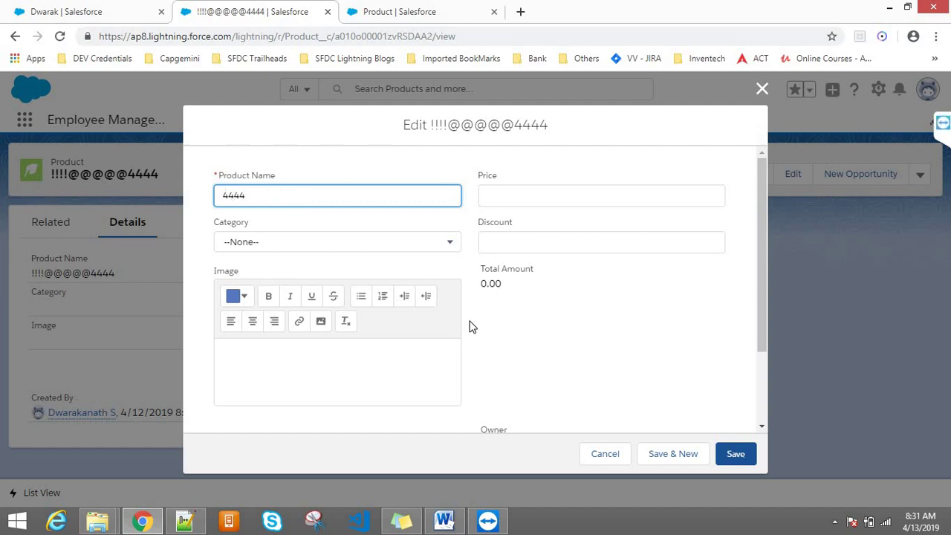
{"action": "left_click", "coordinate": [740, 454]}
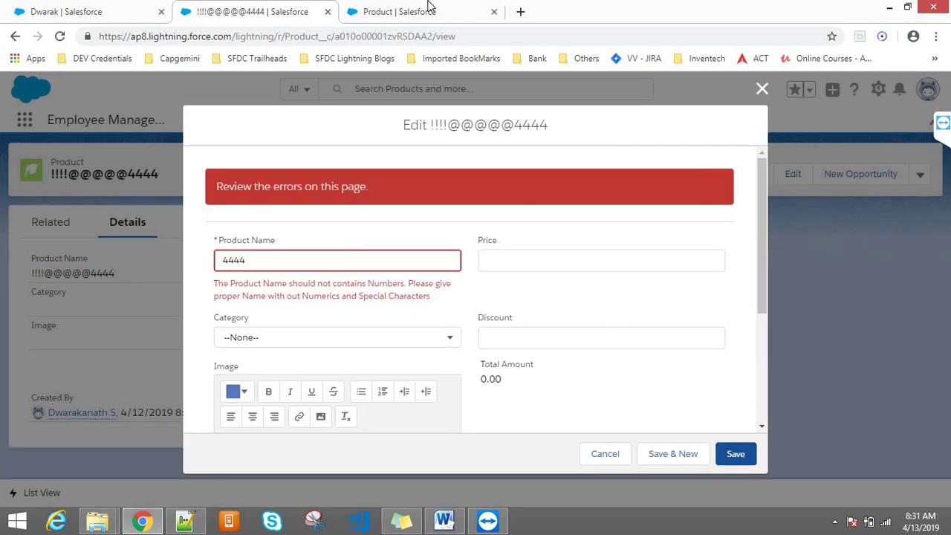
{"action": "key", "text": "ctrl+Tab"}
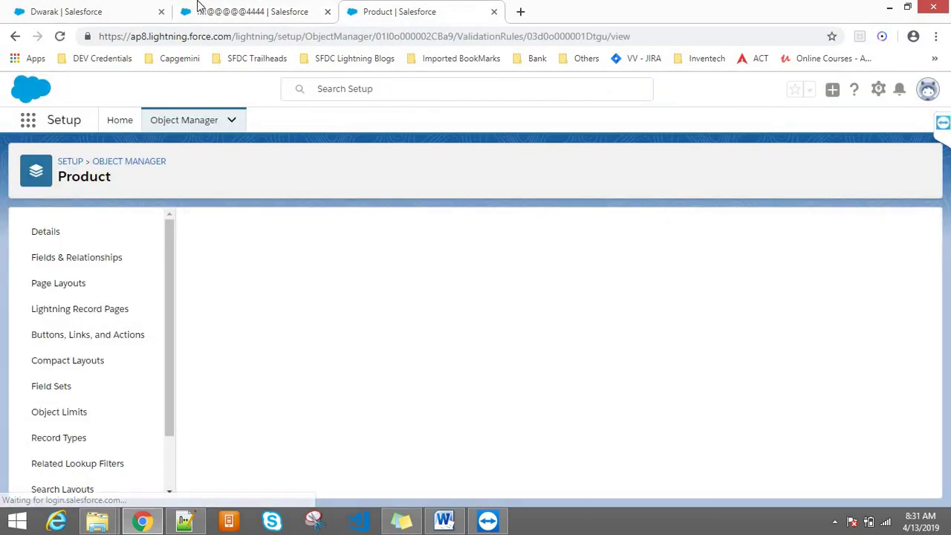
{"action": "left_click", "coordinate": [212, 8]}
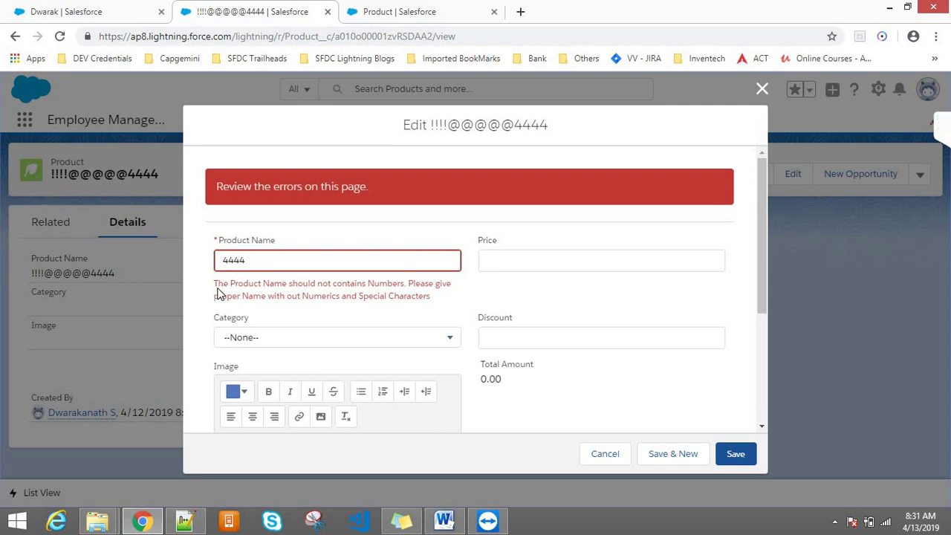
{"action": "left_click_drag", "start_coordinate": [215, 282], "coordinate": [443, 300]}
{"action": "left_click", "coordinate": [443, 300]}
- Set the product's Category to Mobiles, leaving the Discount field empty
{"action": "left_click", "coordinate": [310, 339]}
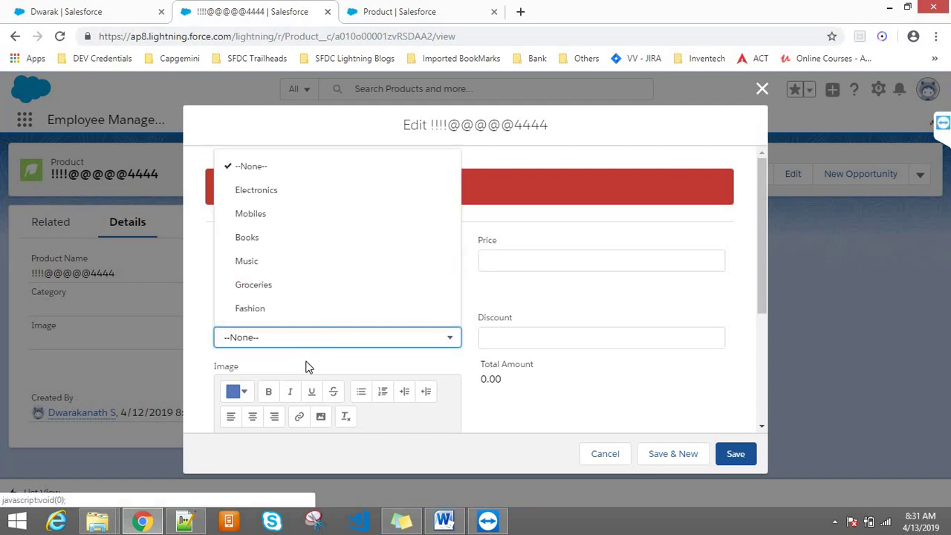
{"action": "left_click", "coordinate": [270, 217]}
{"action": "left_click", "coordinate": [270, 337]}
{"action": "left_click", "coordinate": [250, 166]}
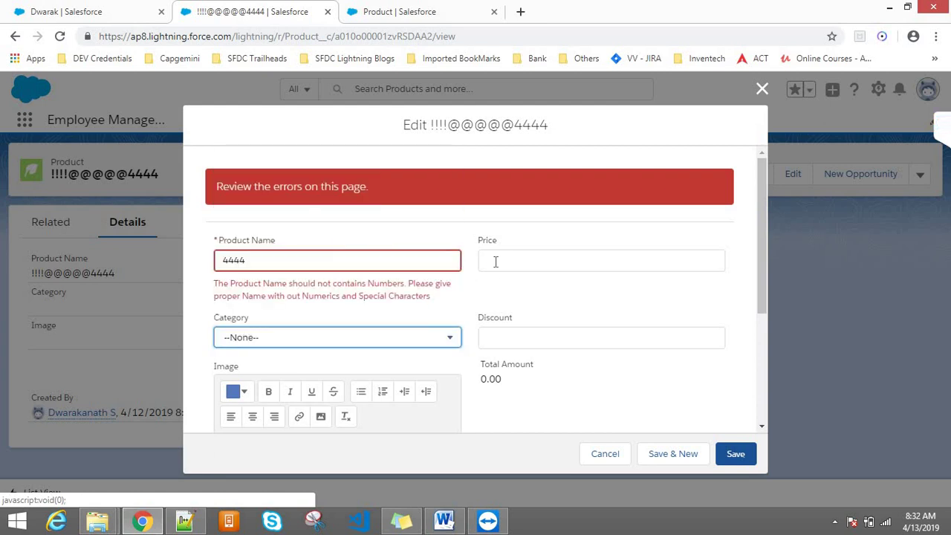
{"action": "left_click", "coordinate": [246, 337]}
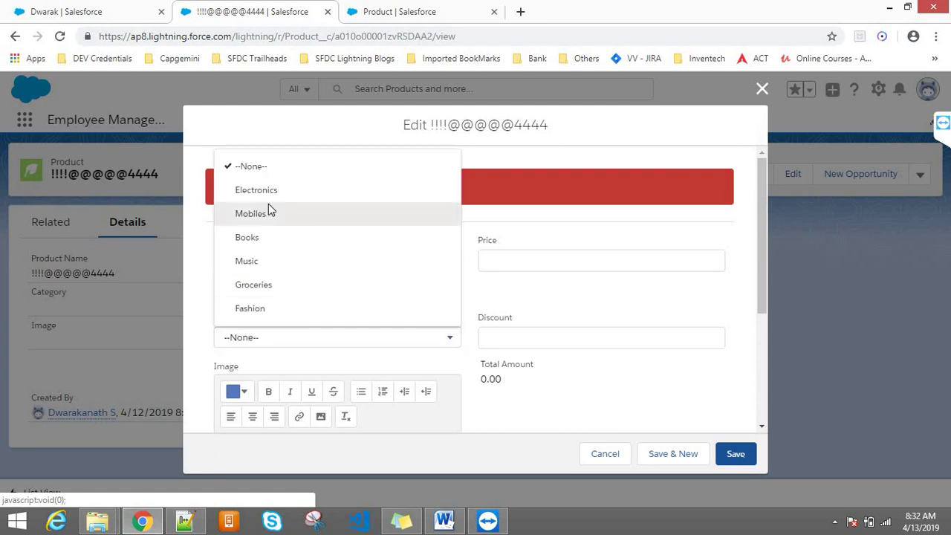
{"action": "left_click", "coordinate": [268, 214]}
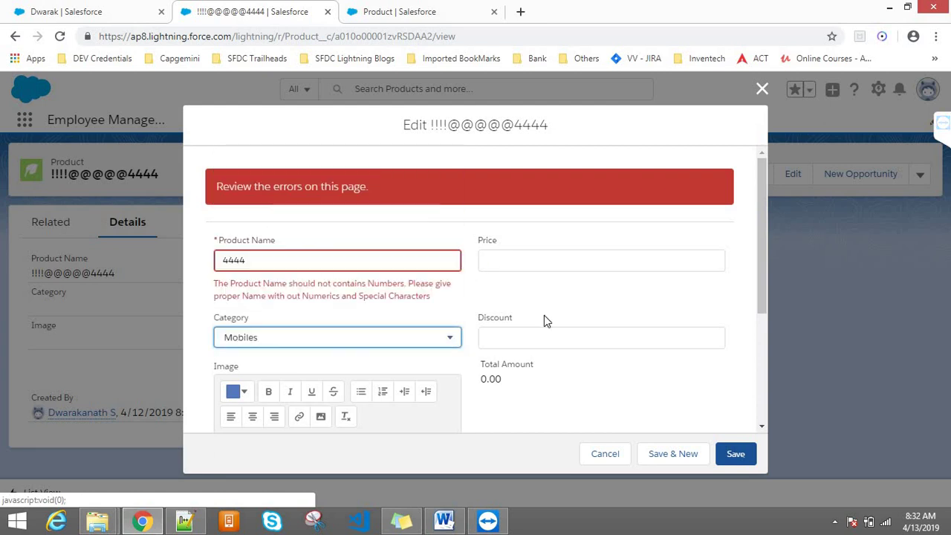
{"action": "left_click", "coordinate": [493, 255]}
{"action": "left_click", "coordinate": [503, 338]}
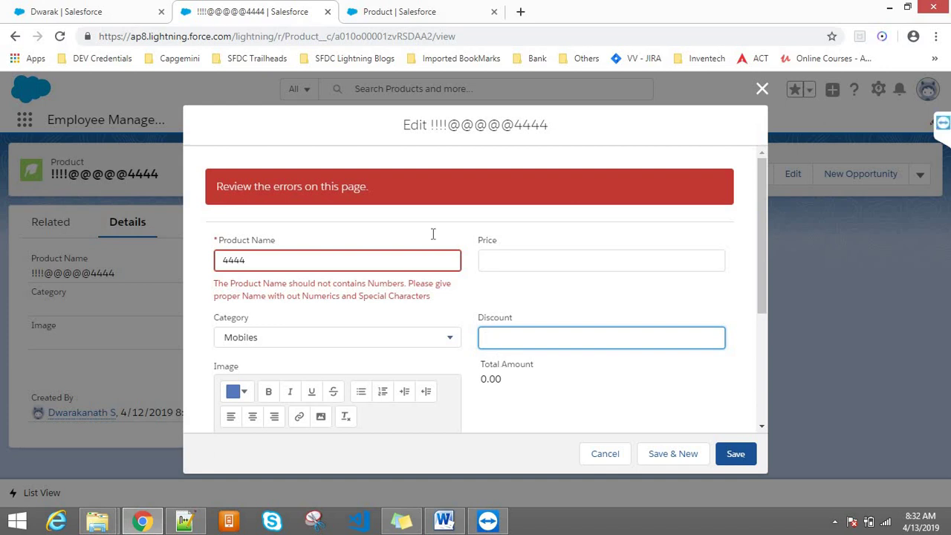
{"action": "left_click", "coordinate": [409, 9]}
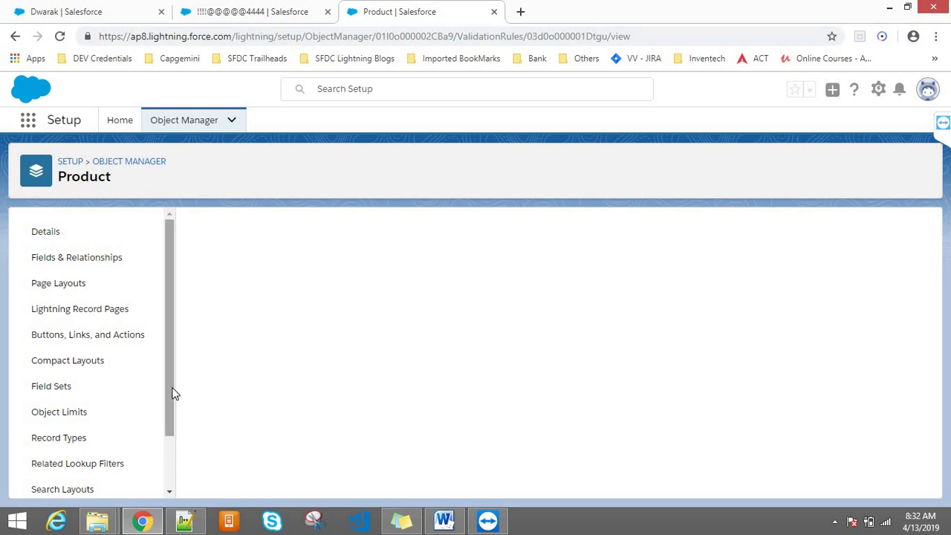
- Open the Product validation rules list and change the product's Category to Music
{"action": "scroll", "coordinate": [165, 450], "scroll_direction": "down", "scroll_amount": 2}
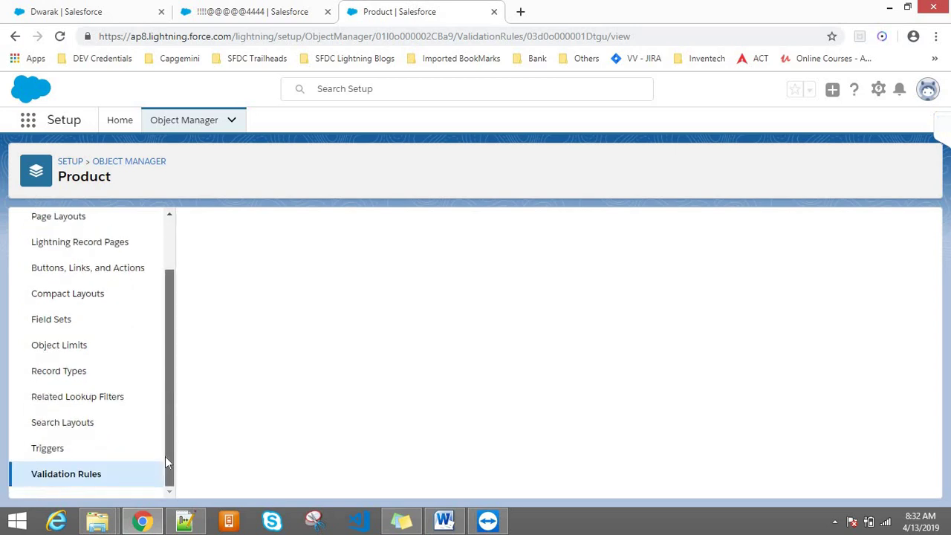
{"action": "left_click", "coordinate": [47, 472]}
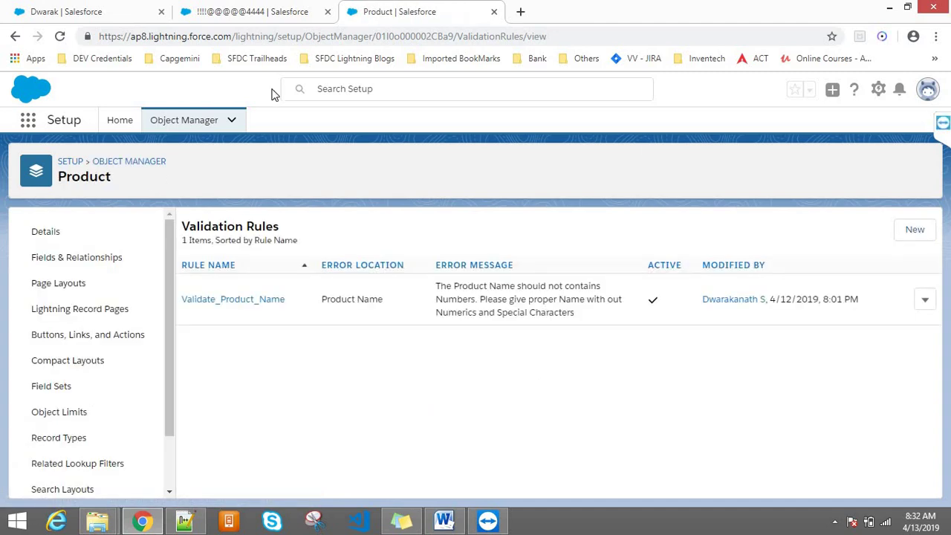
{"action": "left_click", "coordinate": [253, 11]}
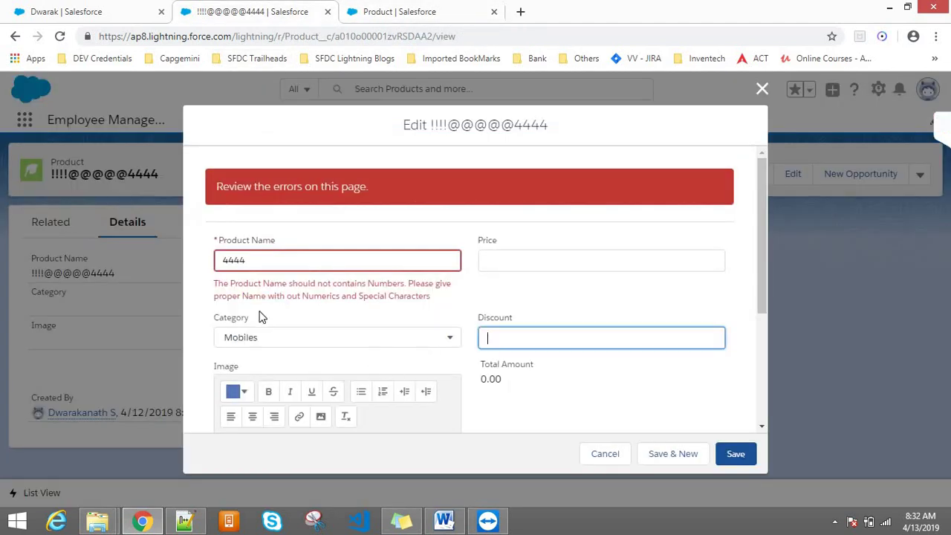
{"action": "double_click", "coordinate": [236, 318]}
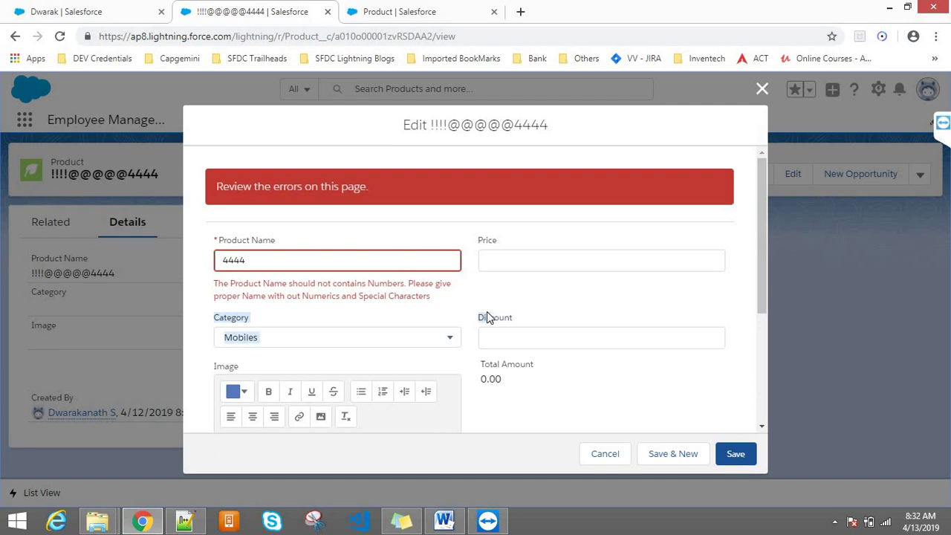
{"action": "left_click", "coordinate": [544, 335]}
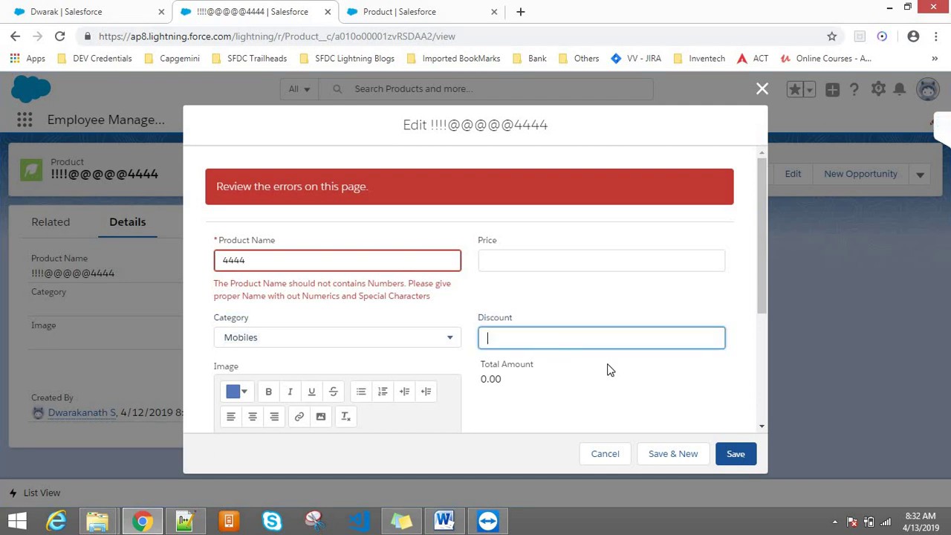
{"action": "left_click", "coordinate": [301, 343]}
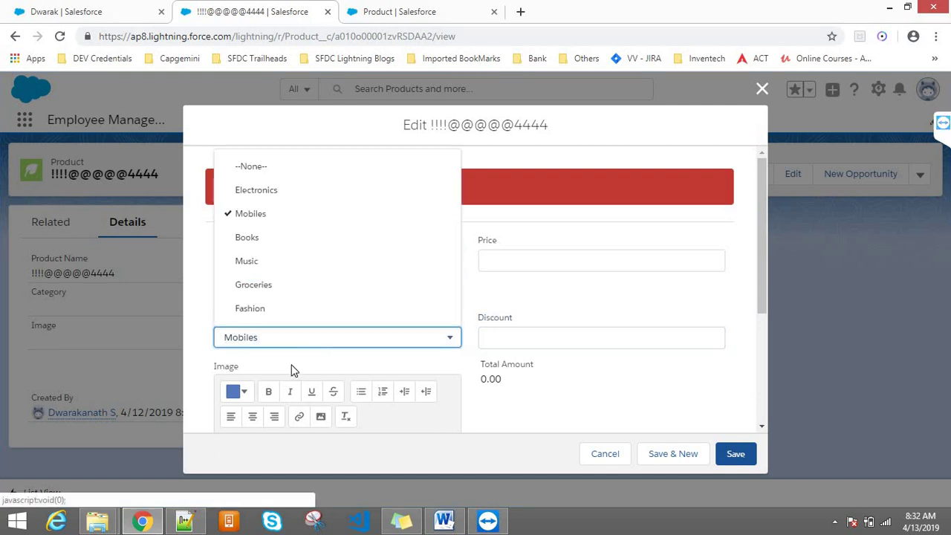
{"action": "left_click", "coordinate": [267, 261]}
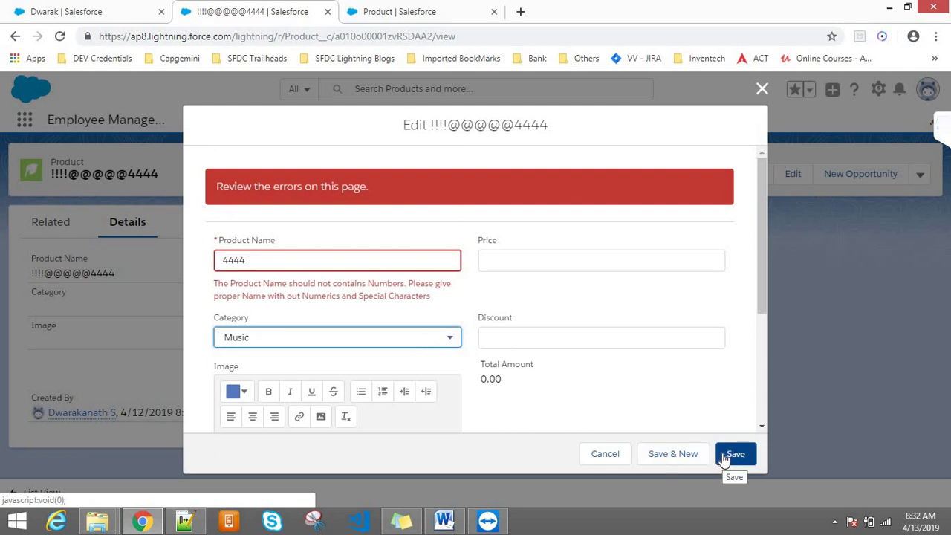
{"action": "left_click", "coordinate": [491, 7]}
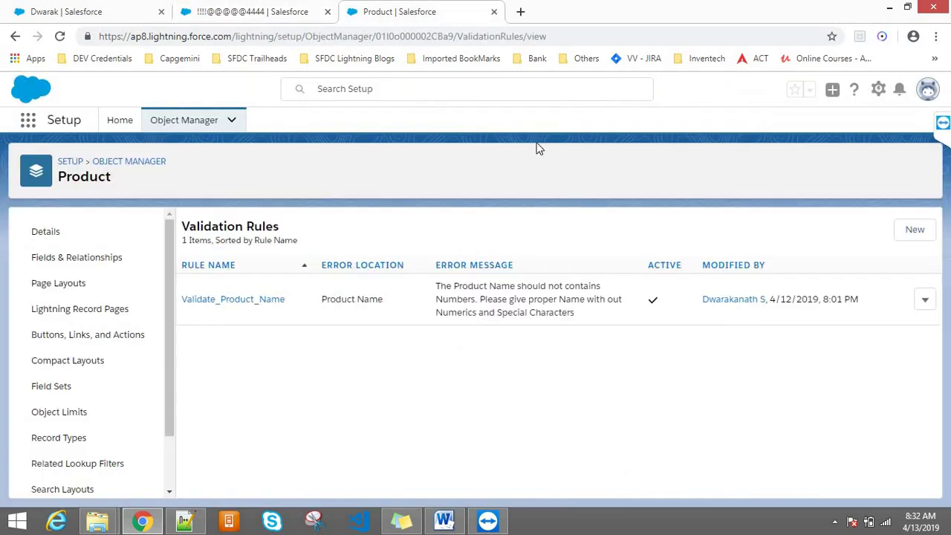
- Start a new validation rule named Validate_Discount and focus its error condition formula
{"action": "left_click", "coordinate": [911, 238]}
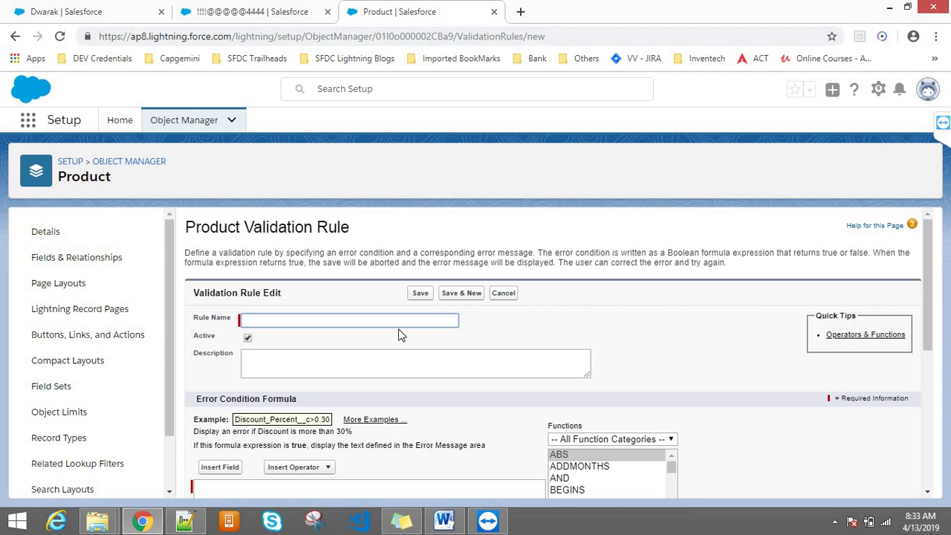
{"action": "left_click", "coordinate": [395, 321]}
{"action": "type", "text": "Validat"}
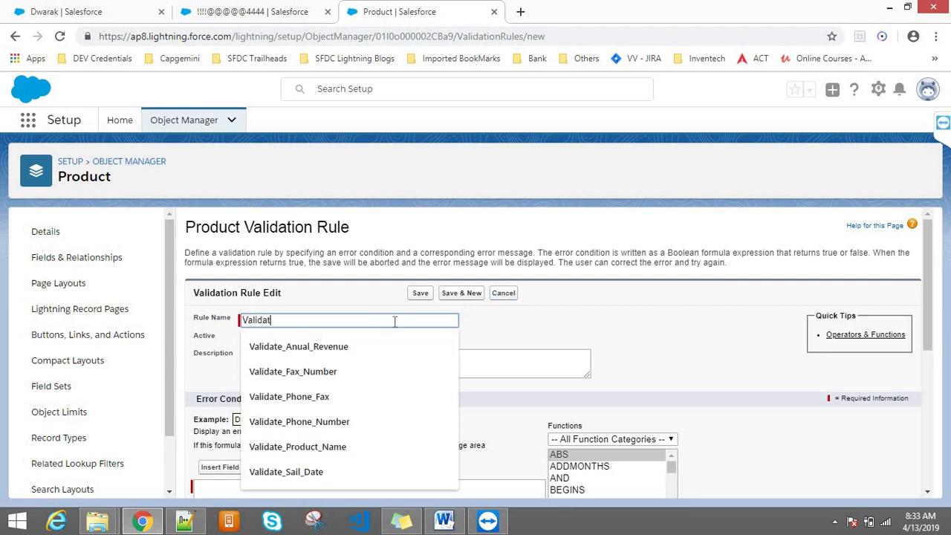
{"action": "type", "text": "e DIS"}
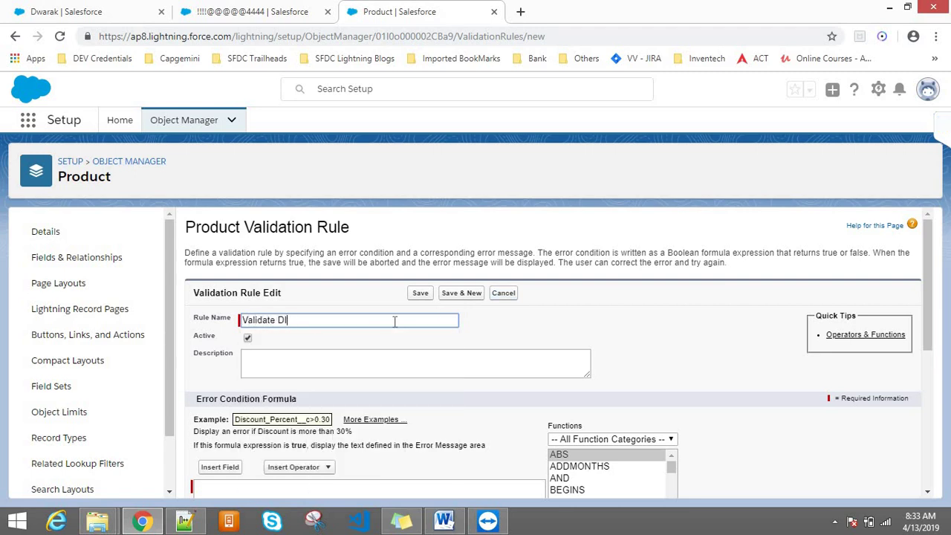
{"action": "type", "text": "Scount"}
{"action": "left_click", "coordinate": [389, 345]}
{"action": "scroll", "coordinate": [927, 239], "scroll_direction": "down", "scroll_amount": 1}
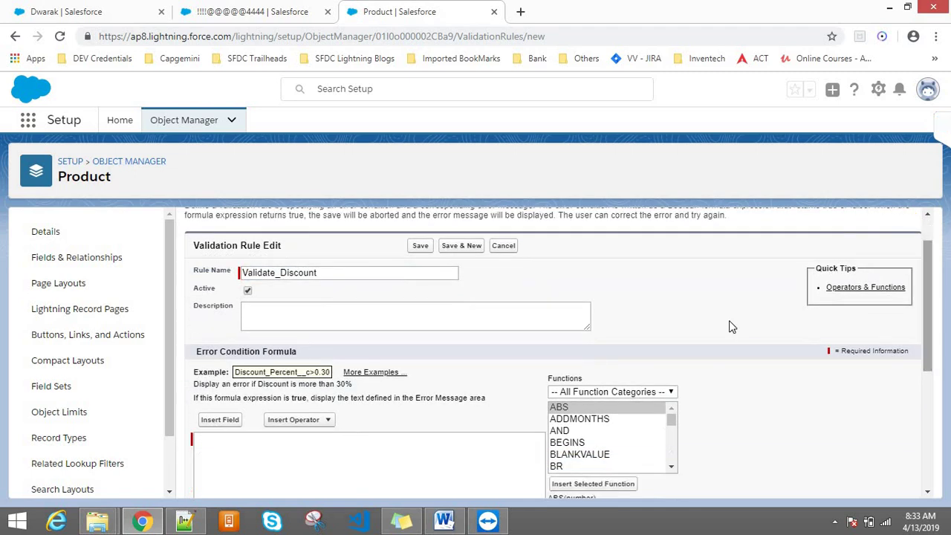
{"action": "left_click_drag", "start_coordinate": [923, 271], "coordinate": [935, 317]}
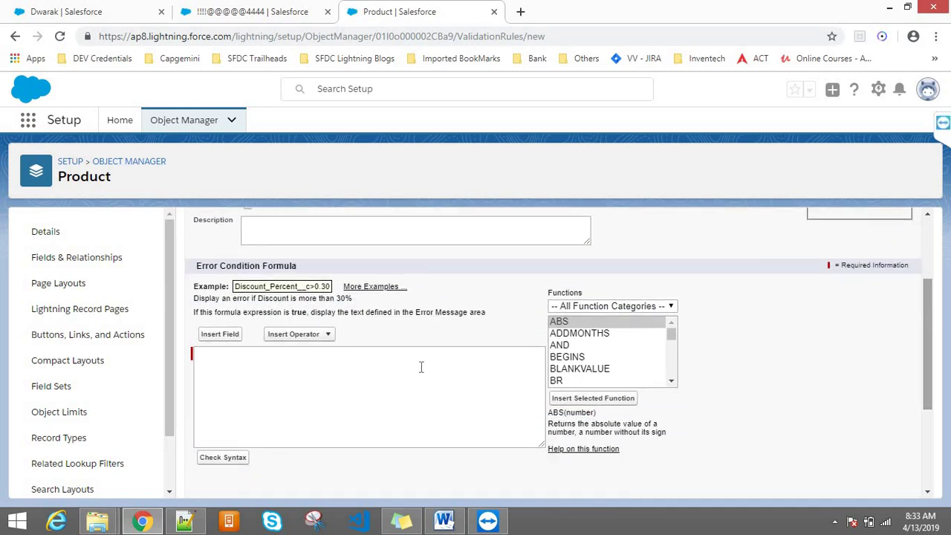
{"action": "left_click", "coordinate": [276, 396]}
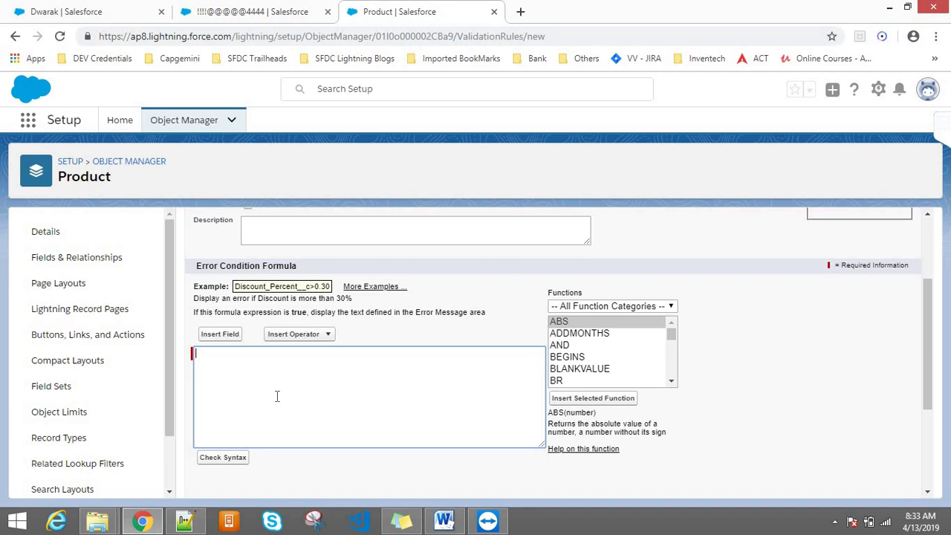
{"action": "left_click", "coordinate": [273, 7]}
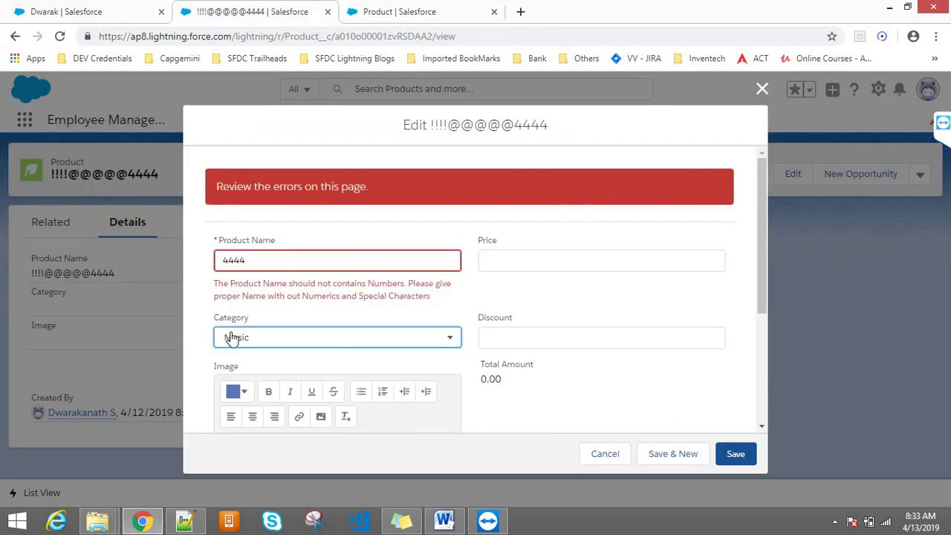
{"action": "left_click", "coordinate": [368, 9]}
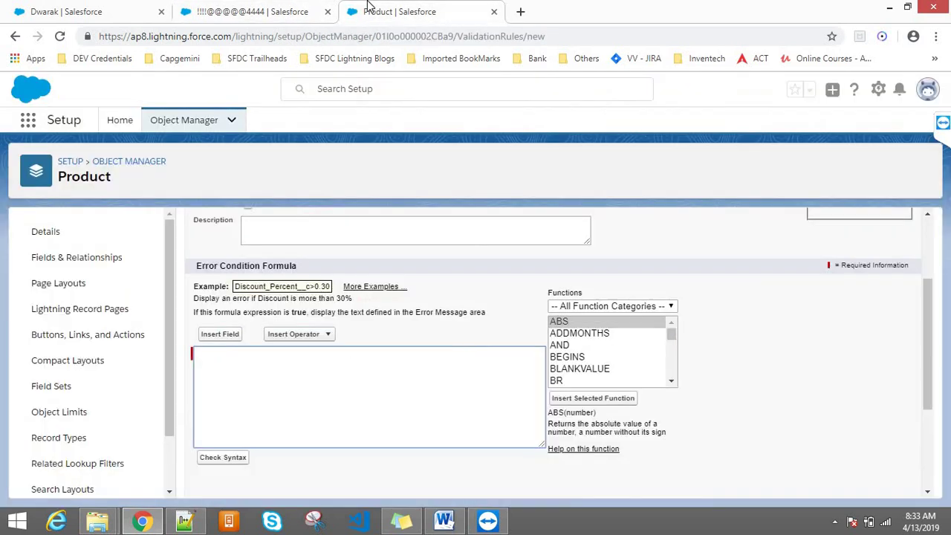
- Insert the ISPICKVAL function into the error condition formula
{"action": "left_click", "coordinate": [595, 356]}
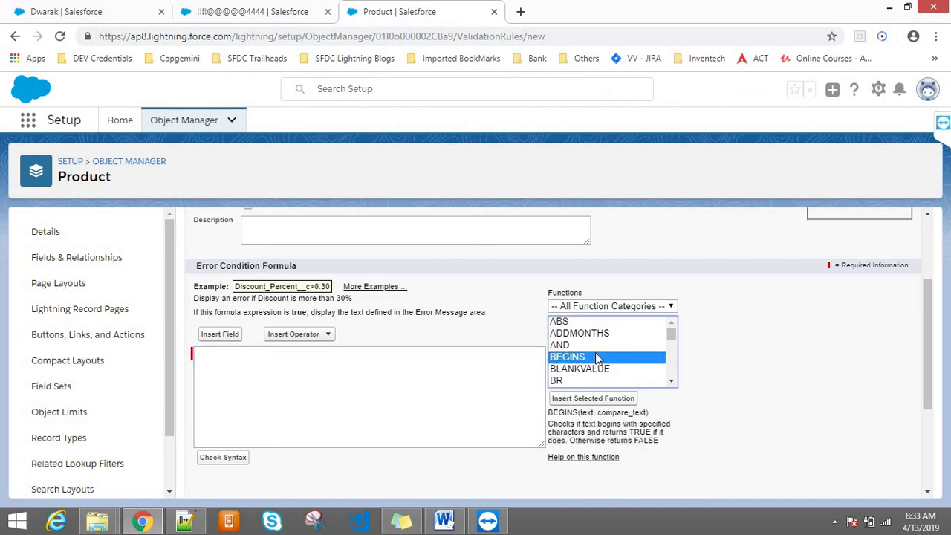
{"action": "key", "text": "i"}
{"action": "key", "text": "Down"}
{"action": "key", "text": "Down"}
{"action": "key", "text": "Down"}
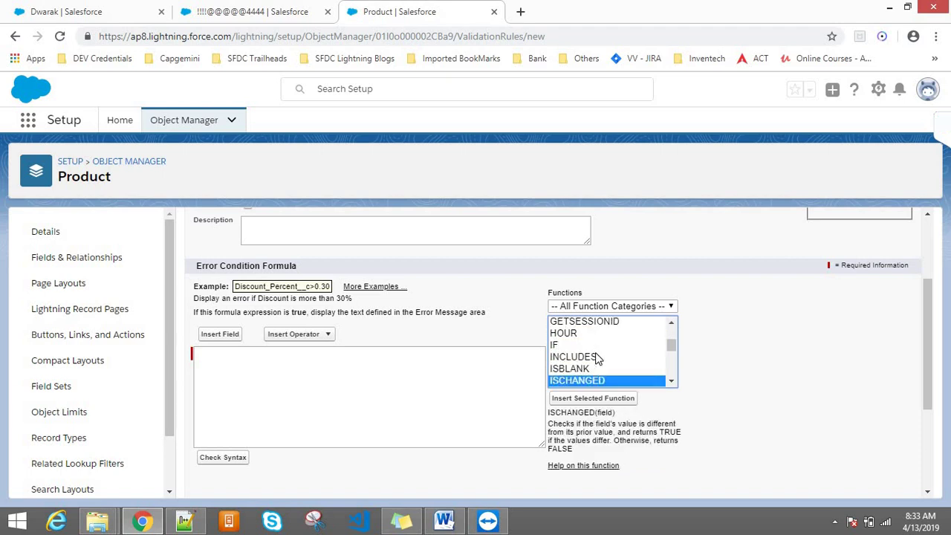
{"action": "key", "text": "Down"}
{"action": "key", "text": "Down"}
{"action": "key", "text": "Down"}
{"action": "key", "text": "Down"}
{"action": "key", "text": "Down"}
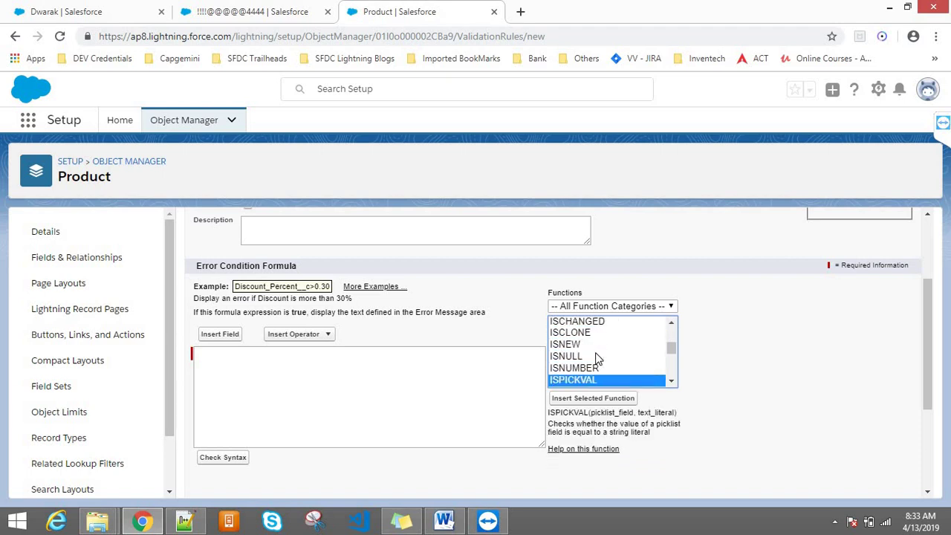
{"action": "left_click", "coordinate": [562, 400]}
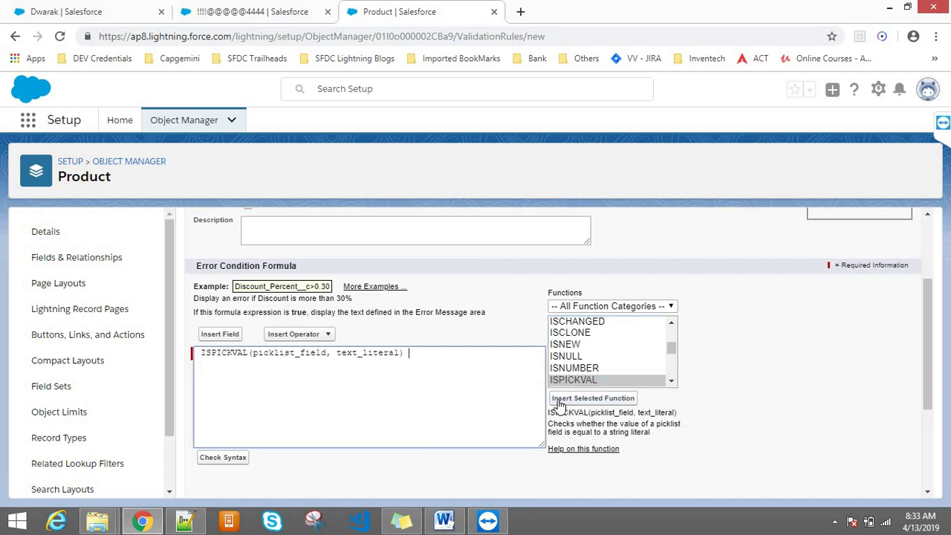
{"action": "left_click", "coordinate": [202, 352]}
{"action": "key", "text": "BackSpace"}
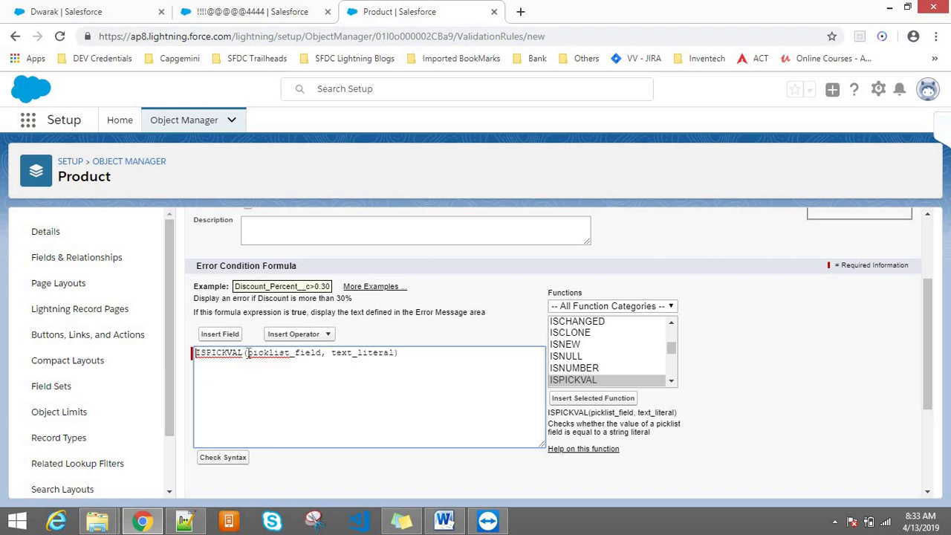
- Select and delete the picklist_field placeholder inside ISPICKVAL
{"action": "double_click", "coordinate": [250, 353]}
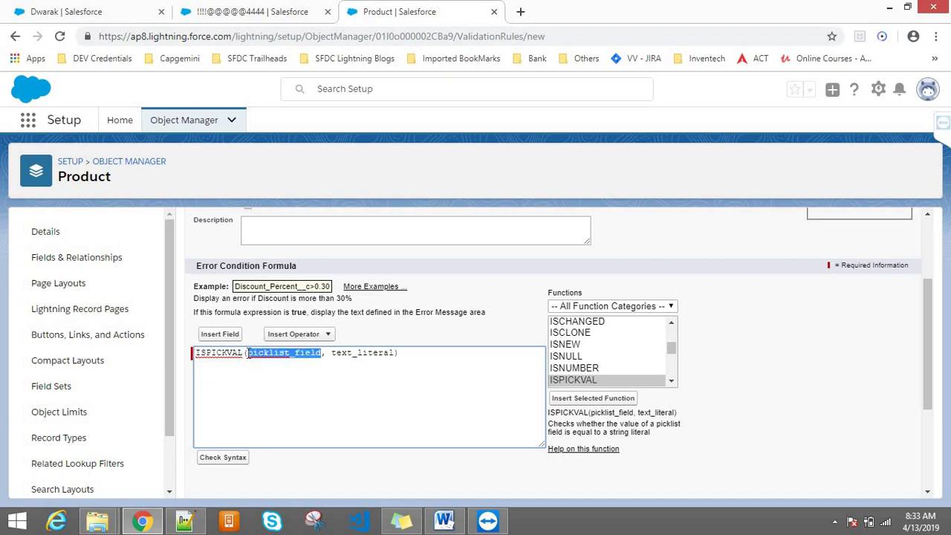
{"action": "left_click", "coordinate": [250, 353]}
{"action": "double_click", "coordinate": [265, 354]}
{"action": "left_click", "coordinate": [288, 352]}
{"action": "double_click", "coordinate": [269, 354]}
{"action": "key", "text": "BackSpace"}
- Replace the picklist_field placeholder in ISPICKVAL with the Category field
{"action": "left_click", "coordinate": [223, 336]}
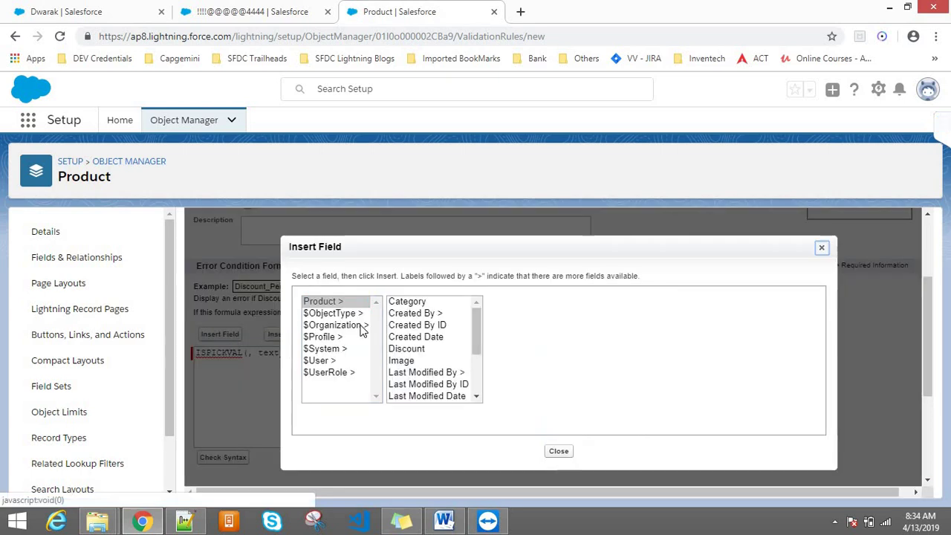
{"action": "left_click", "coordinate": [414, 304]}
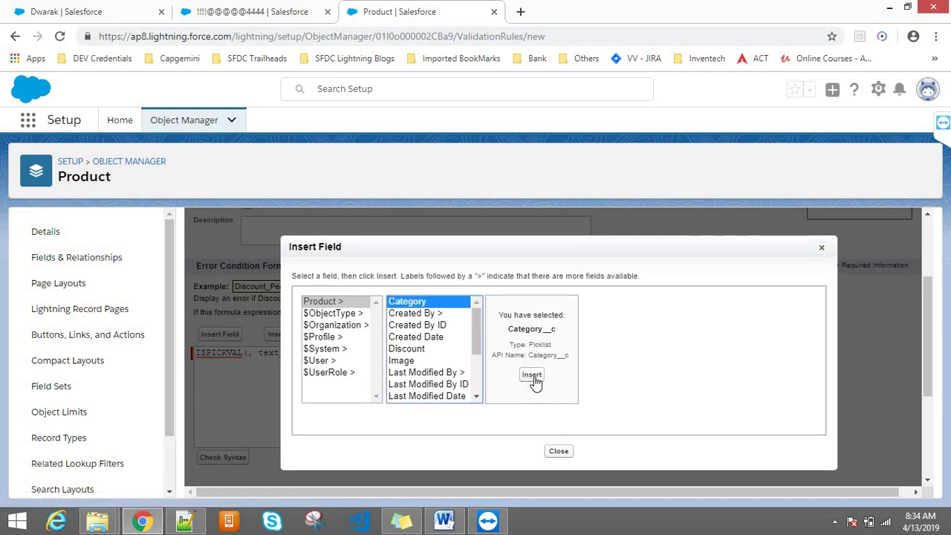
{"action": "left_click", "coordinate": [532, 376]}
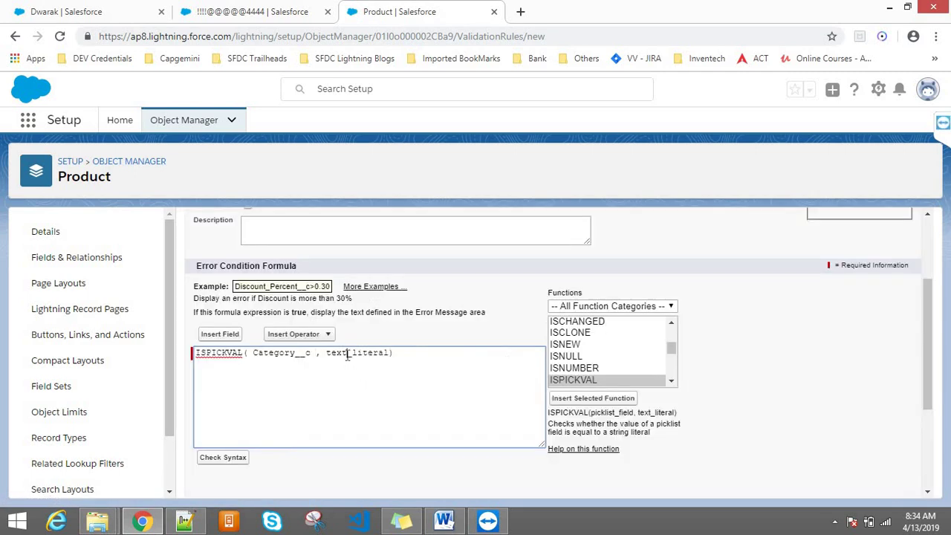
{"action": "double_click", "coordinate": [347, 355]}
- Check the Category picklist values on the product record without changing them
{"action": "left_click", "coordinate": [247, 9]}
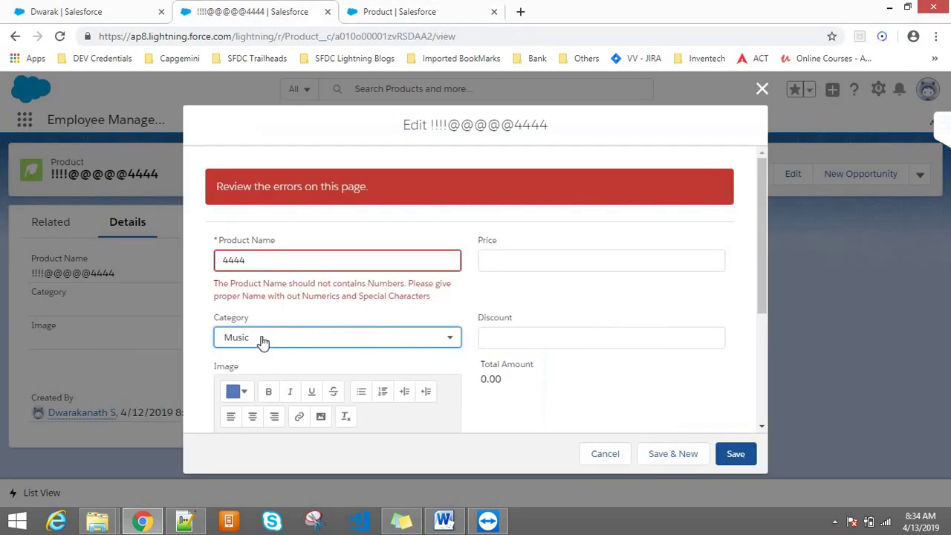
{"action": "left_click", "coordinate": [270, 339]}
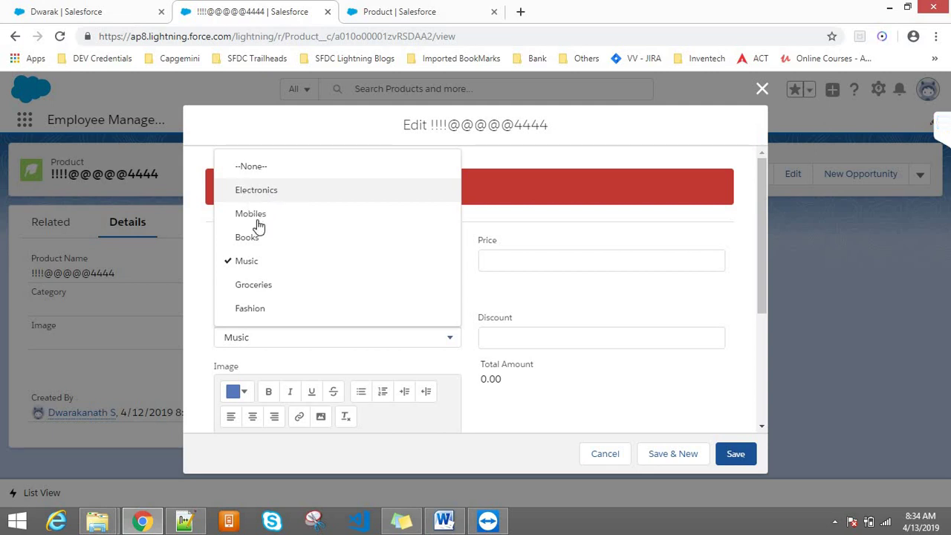
{"action": "key", "text": "Escape"}
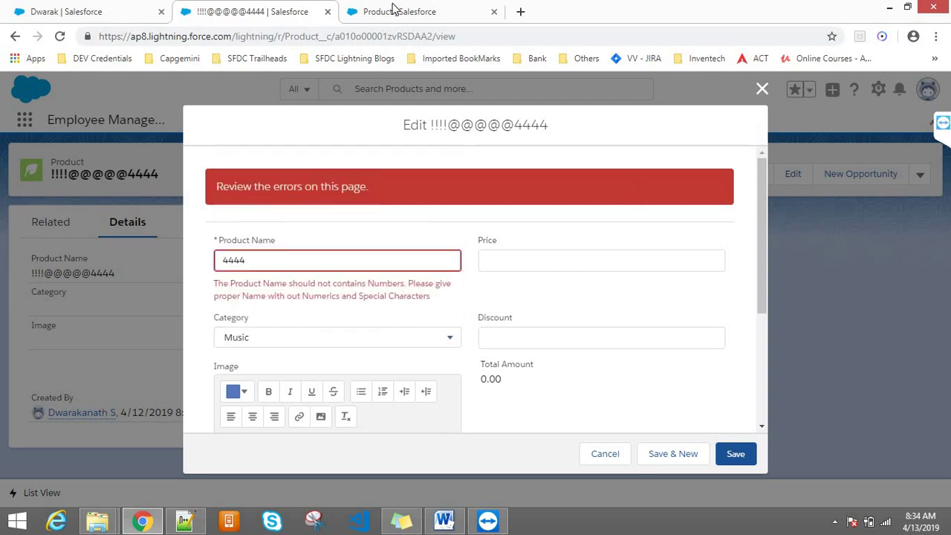
{"action": "left_click", "coordinate": [394, 10]}
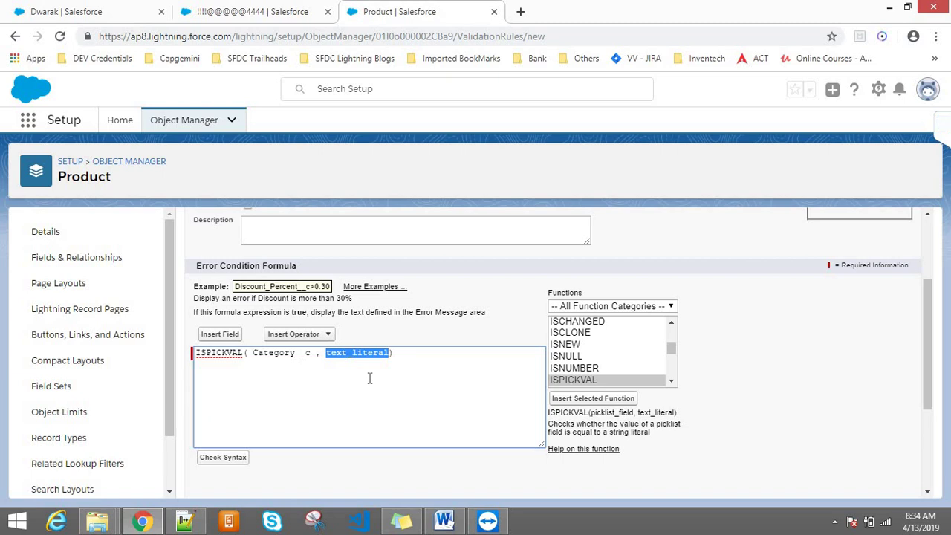
- Replace the text_literal placeholder with 'Mobile in the ISPICKVAL condition
{"action": "type", "text": "'"}
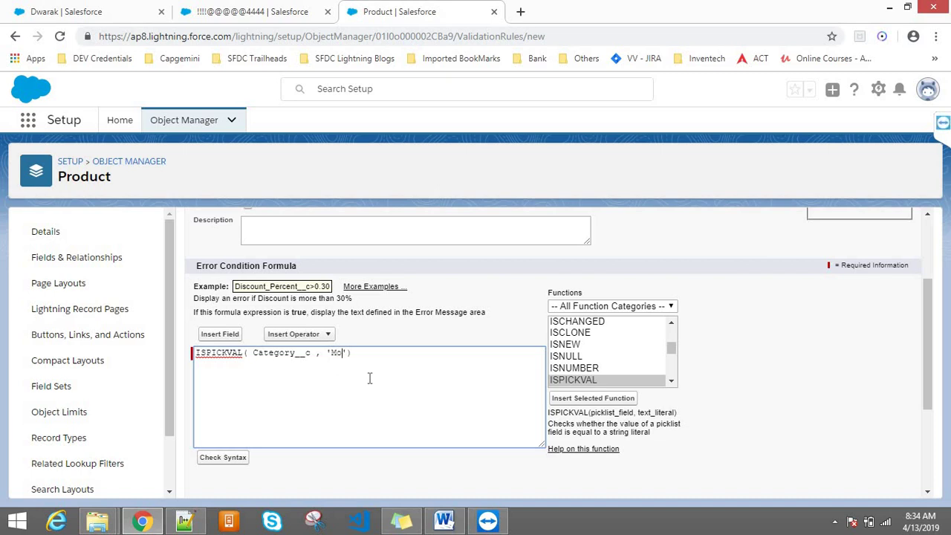
{"action": "type", "text": "Mobile"}
{"action": "left_click_drag", "start_coordinate": [236, 355], "coordinate": [227, 355]}
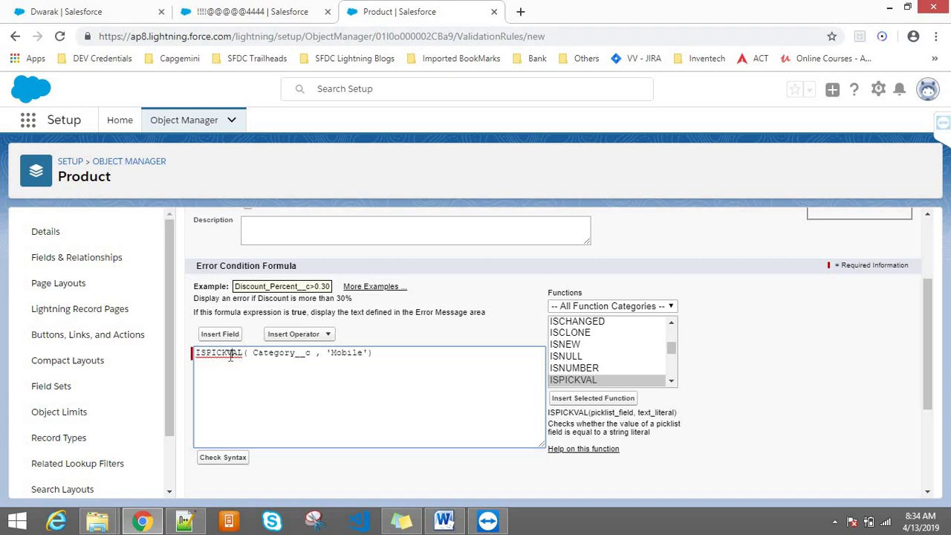
{"action": "double_click", "coordinate": [351, 352]}
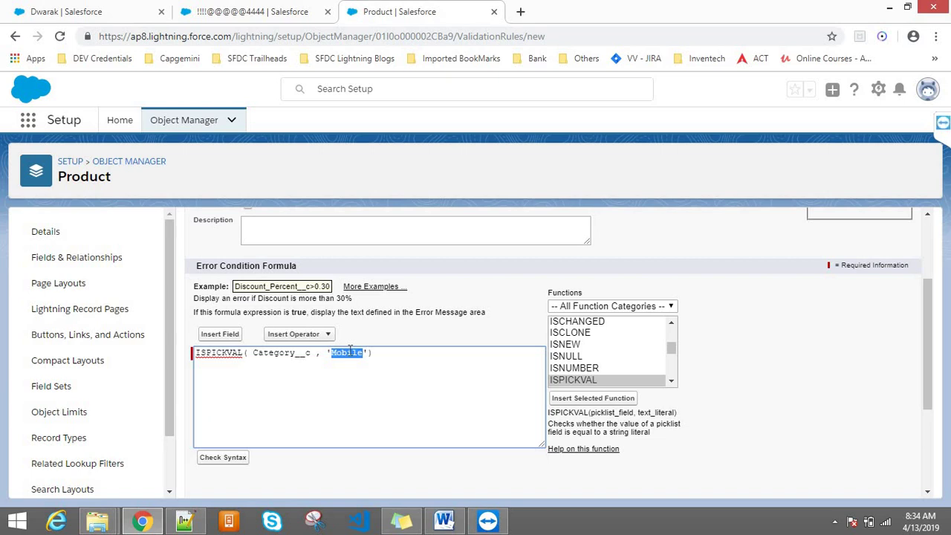
{"action": "left_click", "coordinate": [232, 9]}
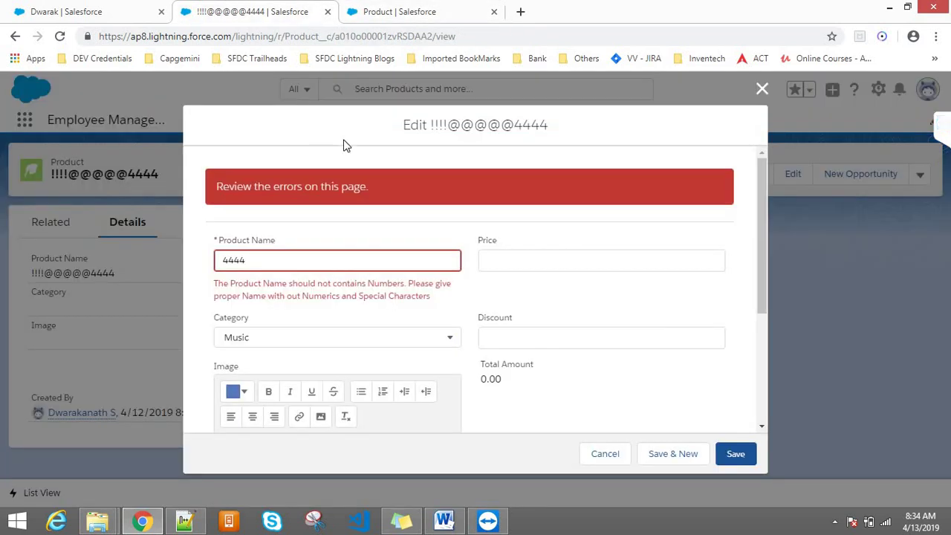
{"action": "left_click", "coordinate": [374, 8]}
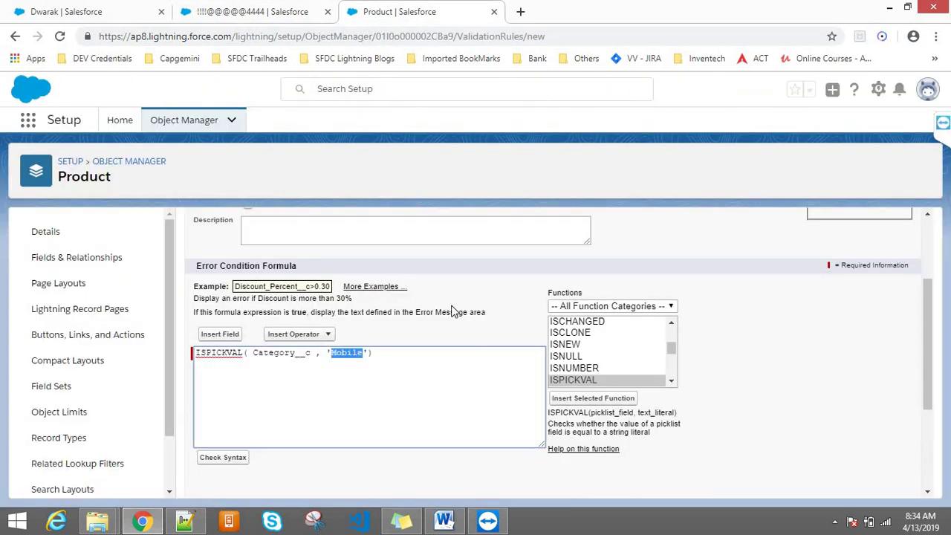
{"action": "left_click", "coordinate": [369, 355]}
- Confirm on the product record that the Category picklist value is spelled Mobiles
{"action": "left_click", "coordinate": [262, 9]}
{"action": "left_click", "coordinate": [316, 339]}
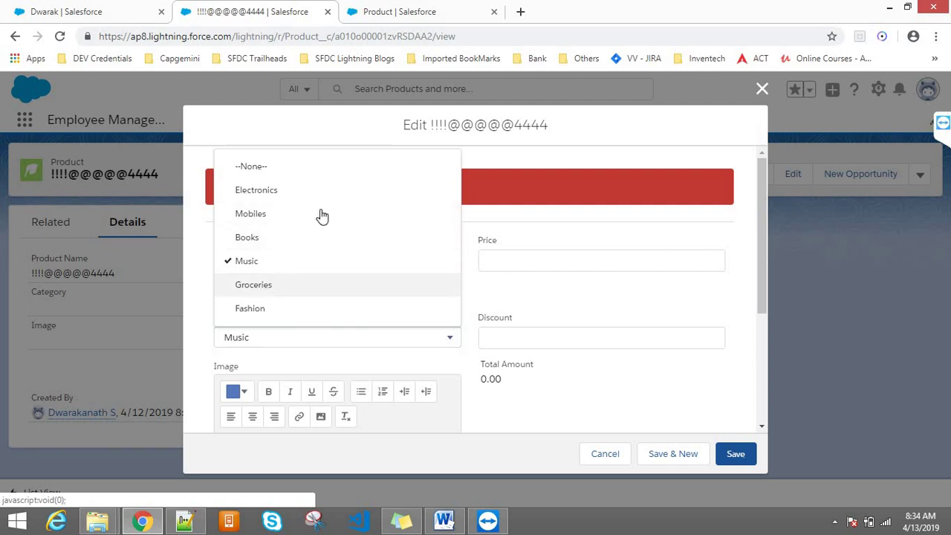
{"action": "left_click", "coordinate": [255, 216]}
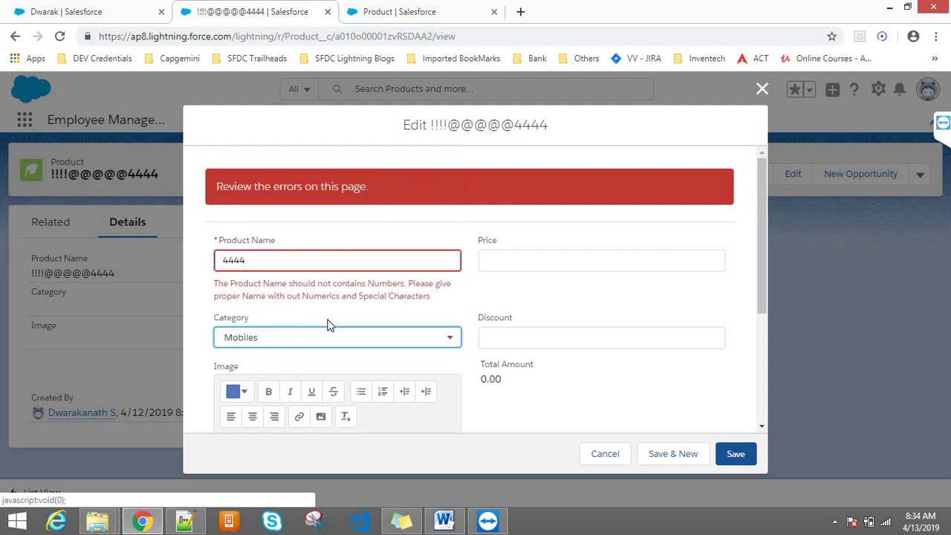
{"action": "left_click", "coordinate": [300, 340]}
{"action": "left_click", "coordinate": [300, 340]}
{"action": "left_click", "coordinate": [496, 340]}
{"action": "left_click", "coordinate": [360, 7]}
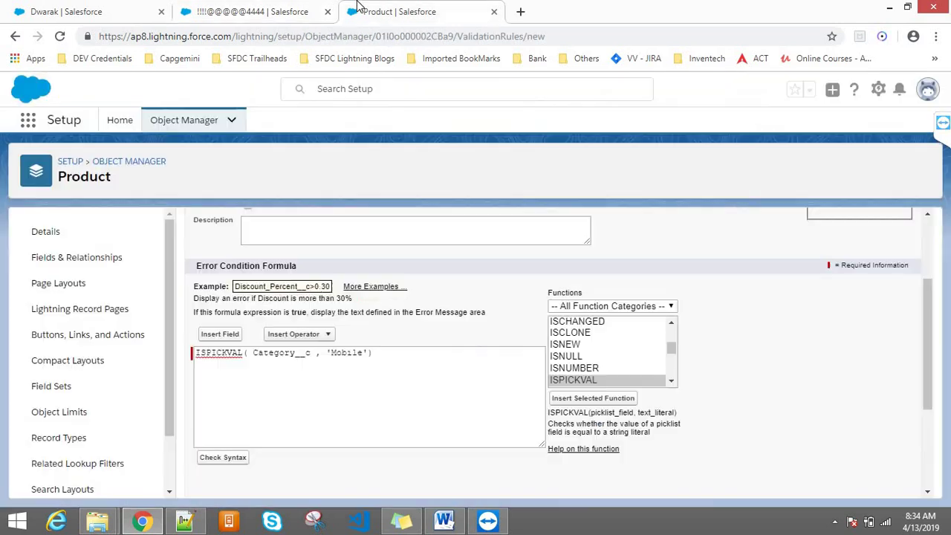
- Finish the condition as ISPICKVAL(Category__c, 'Mobiles') with the closing quote and bracket
{"action": "left_click", "coordinate": [393, 369]}
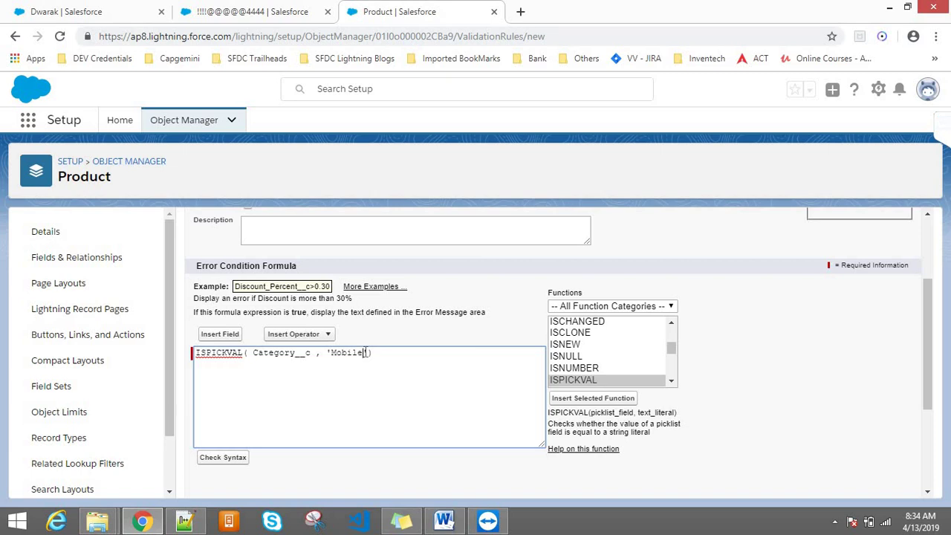
{"action": "double_click", "coordinate": [216, 355]}
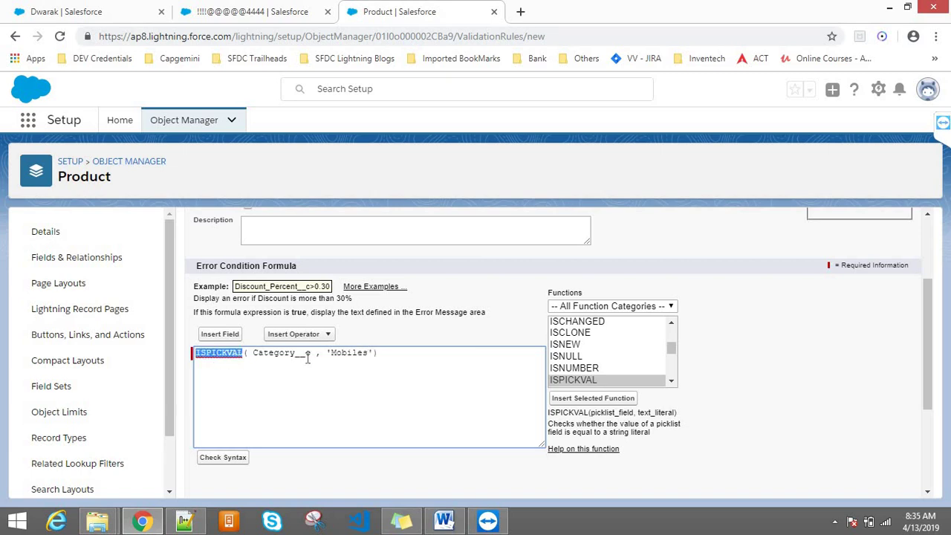
{"action": "double_click", "coordinate": [305, 354]}
{"action": "double_click", "coordinate": [351, 360]}
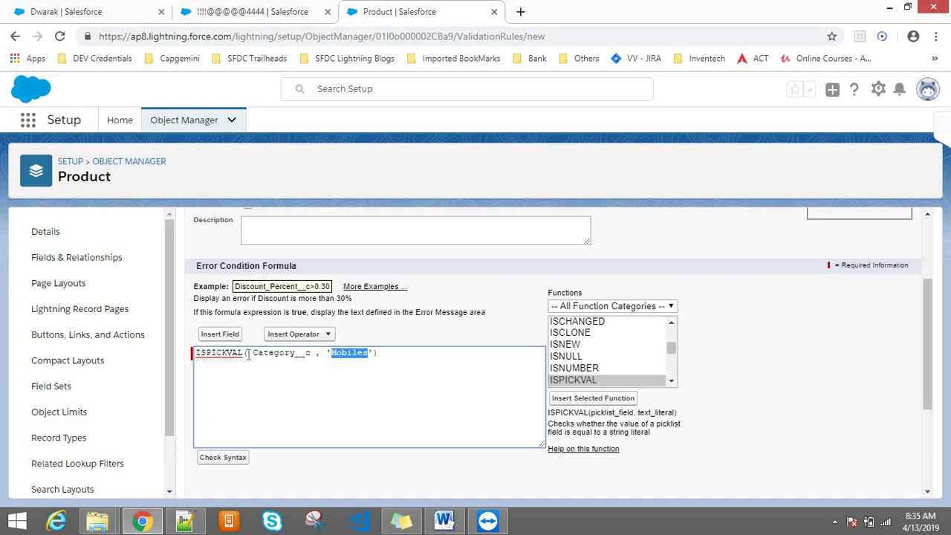
{"action": "left_click", "coordinate": [246, 360]}
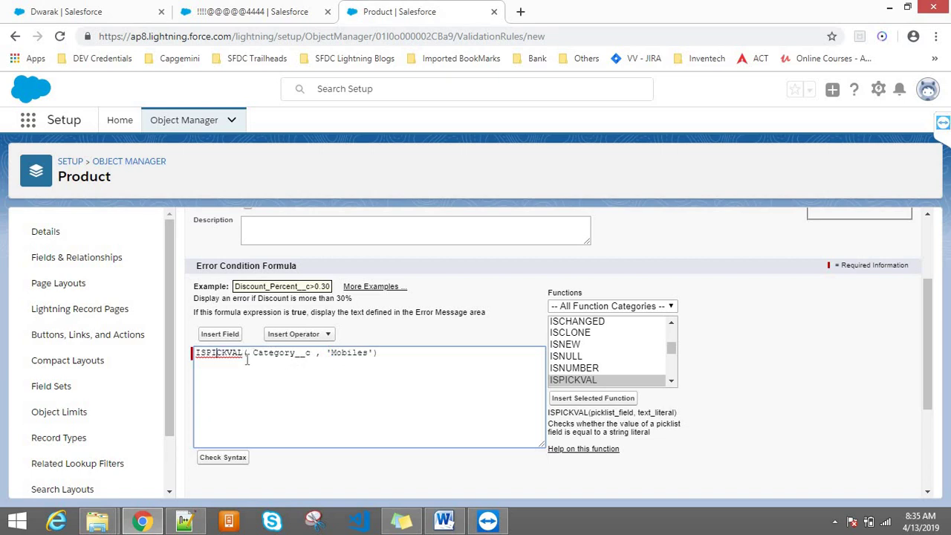
{"action": "left_click", "coordinate": [197, 360]}
{"action": "double_click", "coordinate": [281, 353]}
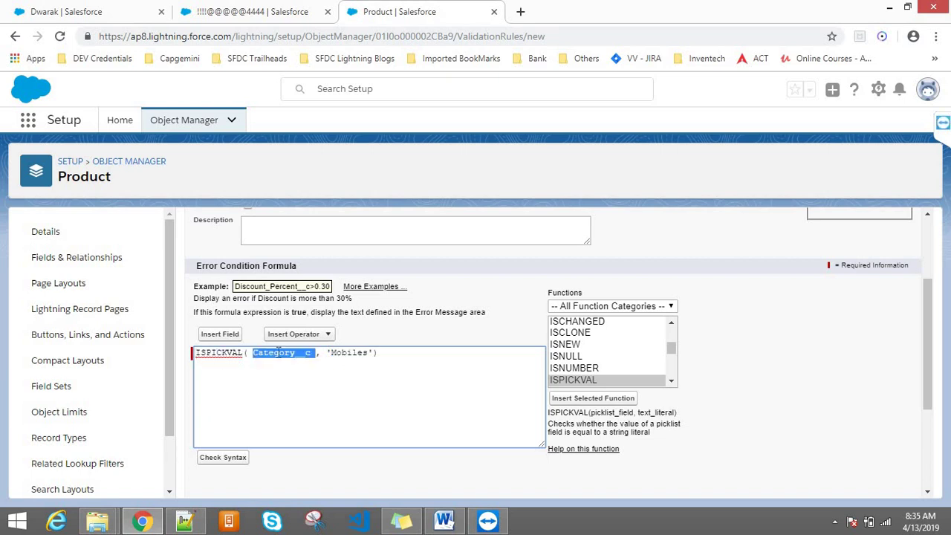
{"action": "double_click", "coordinate": [227, 352]}
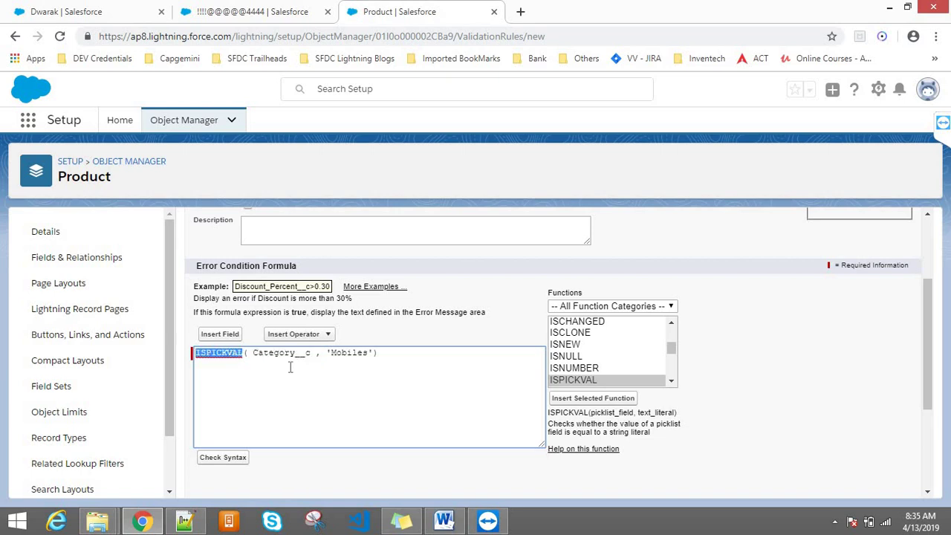
{"action": "double_click", "coordinate": [349, 352]}
{"action": "left_click", "coordinate": [371, 352]}
{"action": "type", "text": "')"}
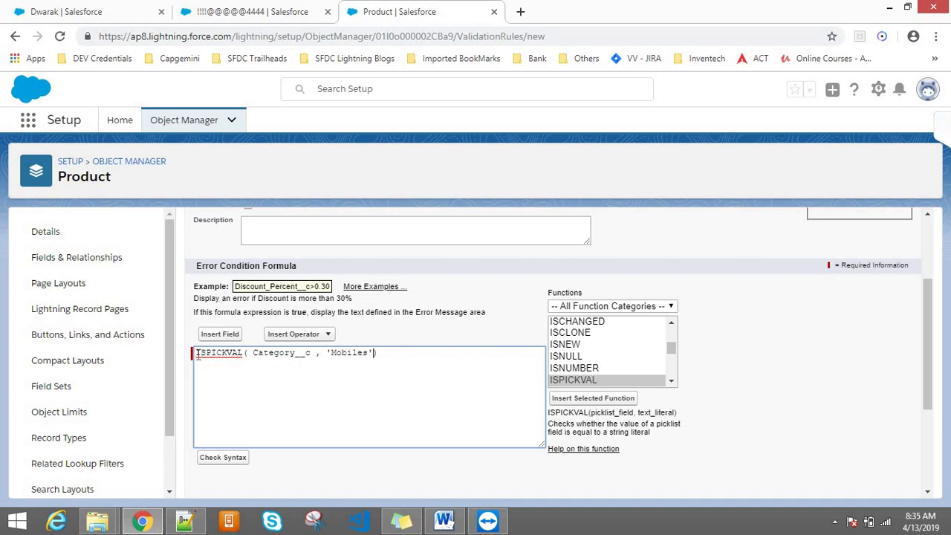
- Insert the IF function into the error-condition formula
{"action": "left_click", "coordinate": [594, 346]}
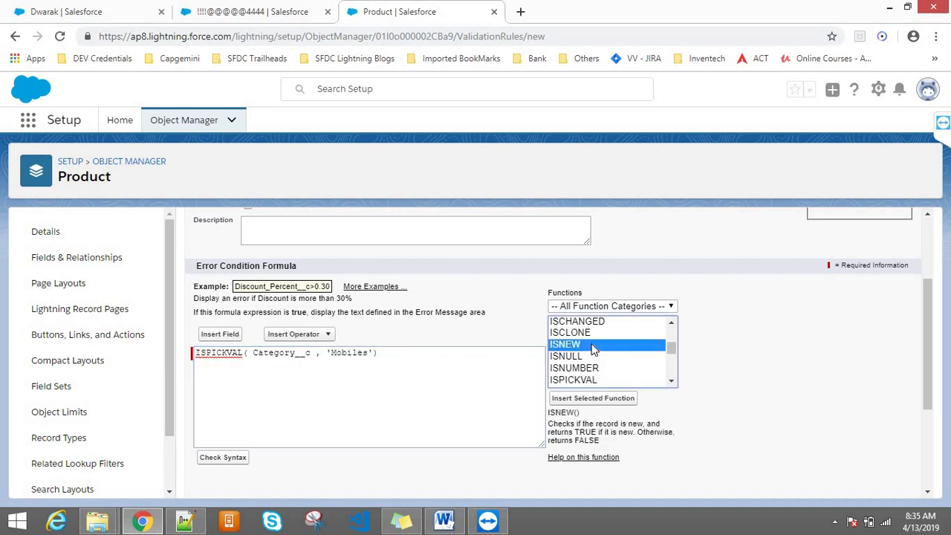
{"action": "key", "text": "Down"}
{"action": "key", "text": "i"}
{"action": "key", "text": "f"}
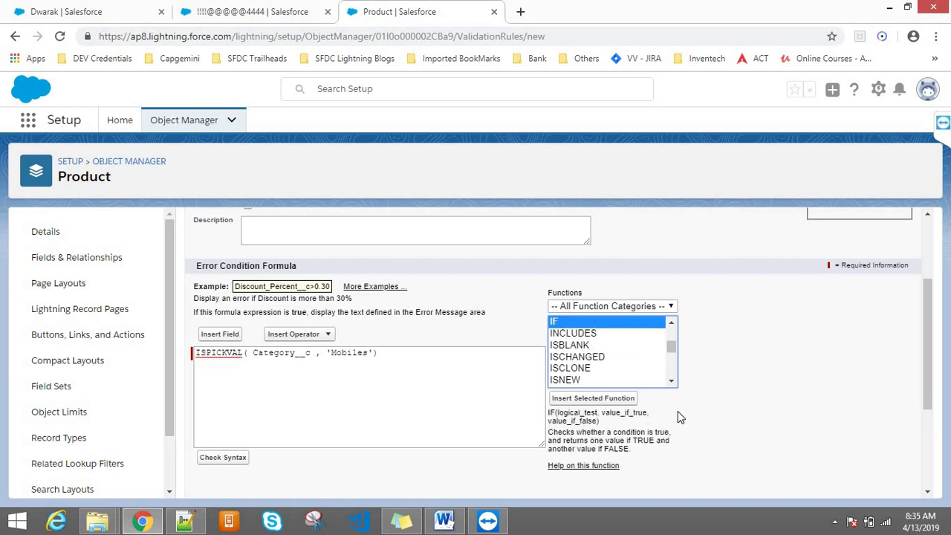
{"action": "left_click", "coordinate": [574, 400]}
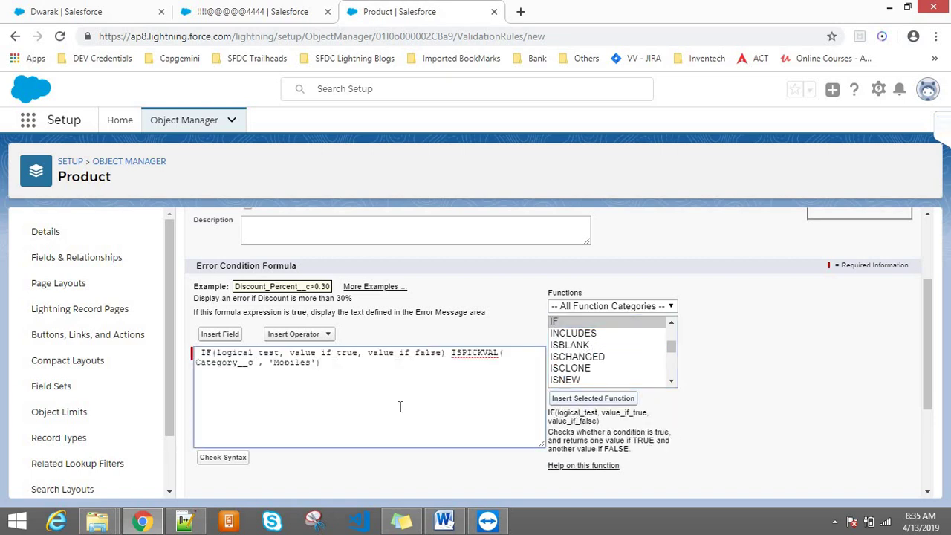
- Move the ISPICKVAL Mobiles check into IF's logical_test and add a trailing comma
{"action": "left_click_drag", "start_coordinate": [452, 353], "coordinate": [340, 365]}
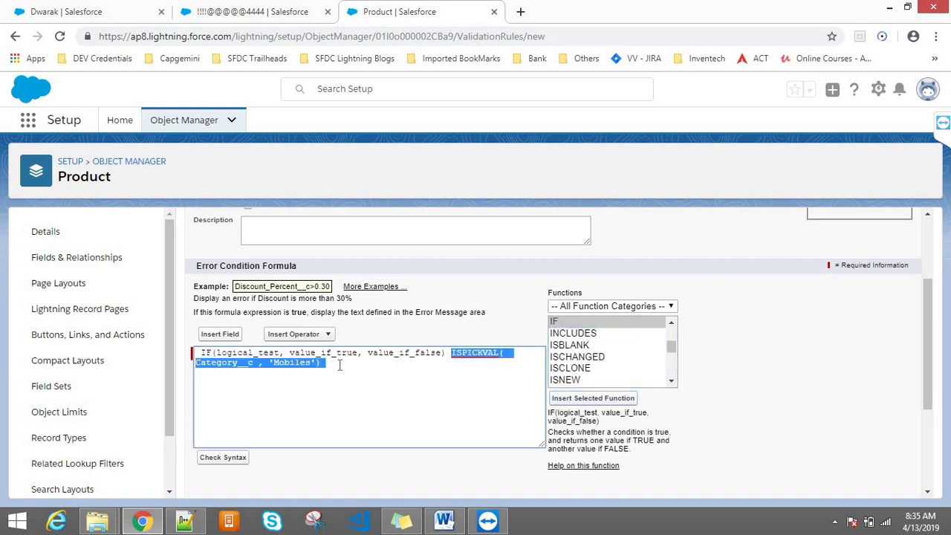
{"action": "key", "text": "ctrl+x"}
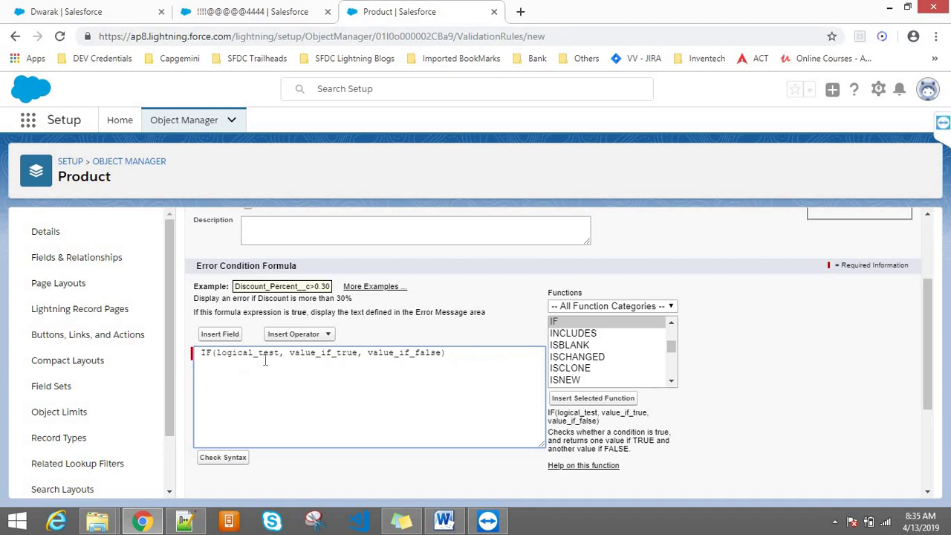
{"action": "double_click", "coordinate": [254, 352]}
{"action": "key", "text": "ctrl+v"}
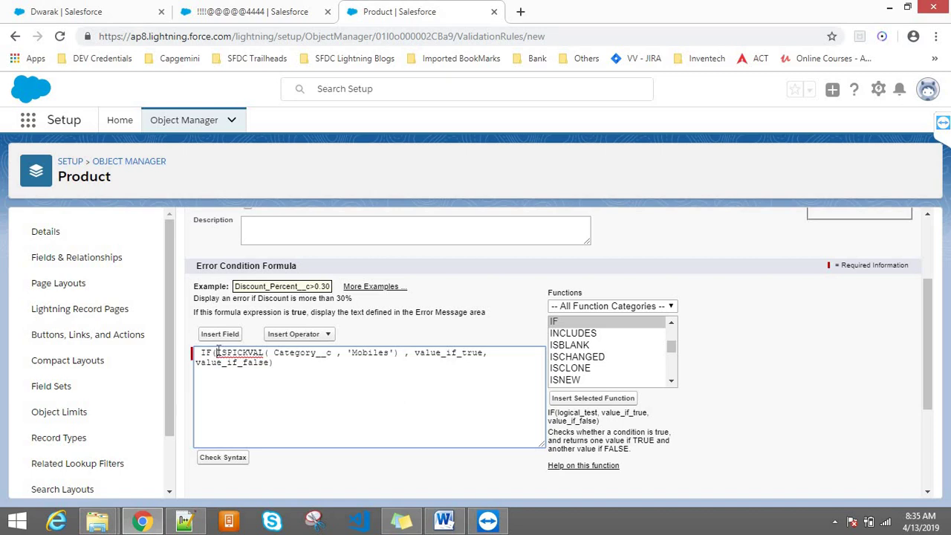
{"action": "left_click_drag", "start_coordinate": [217, 352], "coordinate": [401, 352]}
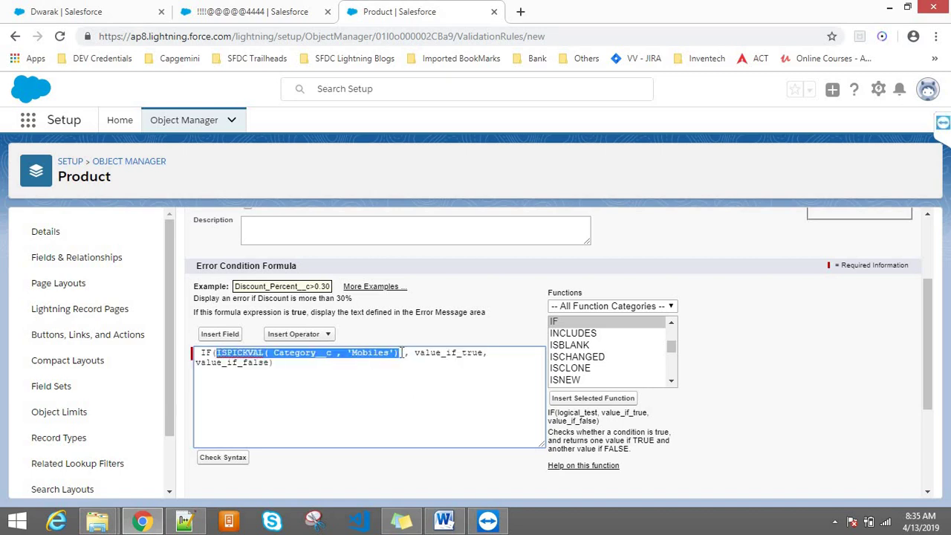
{"action": "left_click", "coordinate": [406, 352]}
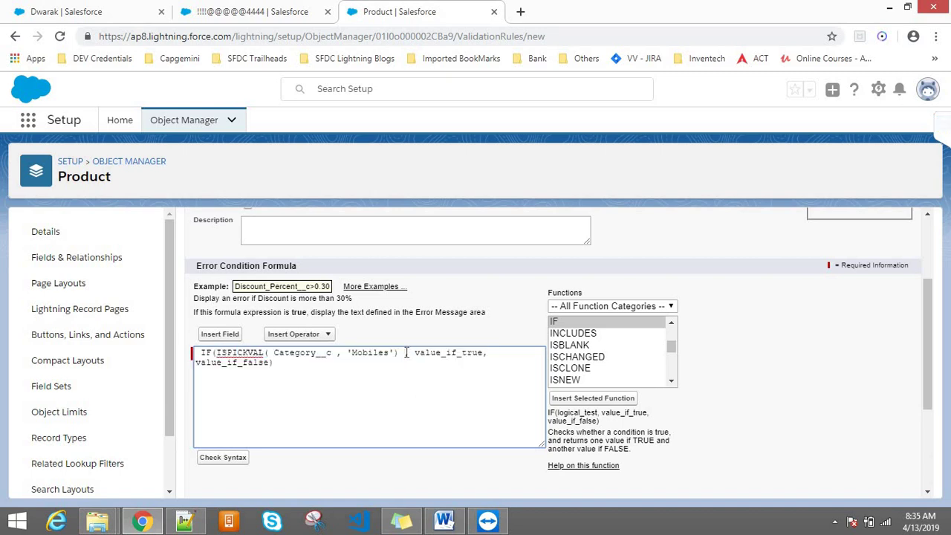
{"action": "type", "text": ","}
{"action": "key", "text": "Delete"}
{"action": "double_click", "coordinate": [428, 352]}
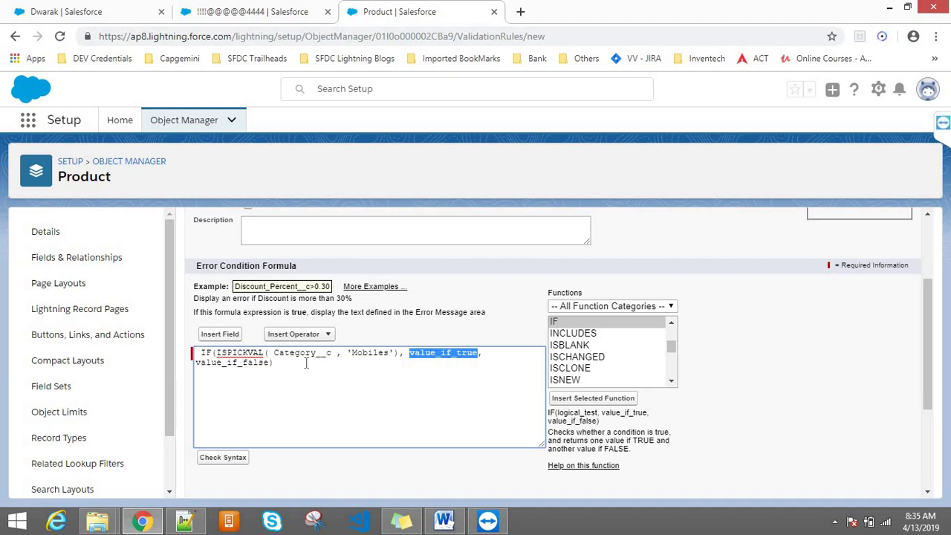
{"action": "left_click", "coordinate": [184, 521]}
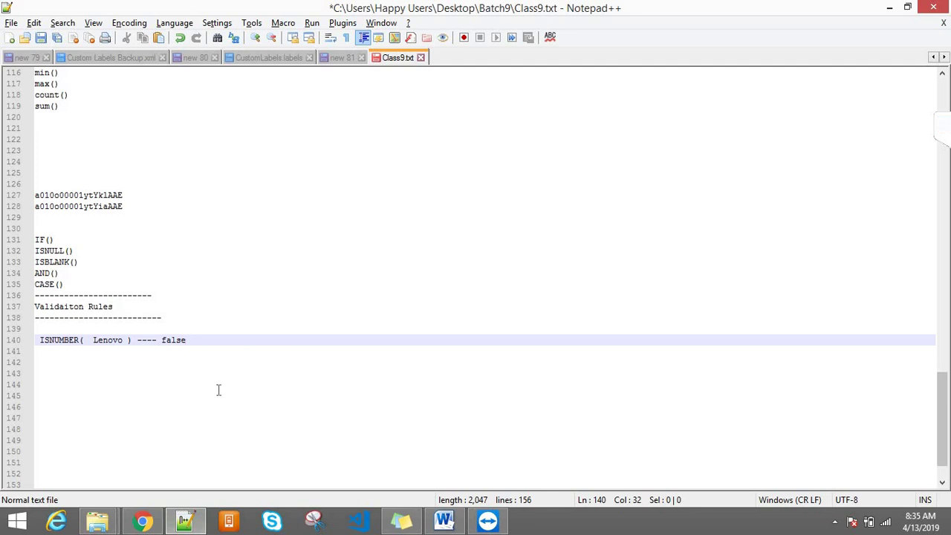
- Draft AND(A,B) followed by TRUE on a new line below the ISNUMBER note
{"action": "key", "text": "Return"}
{"action": "key", "text": "Return"}
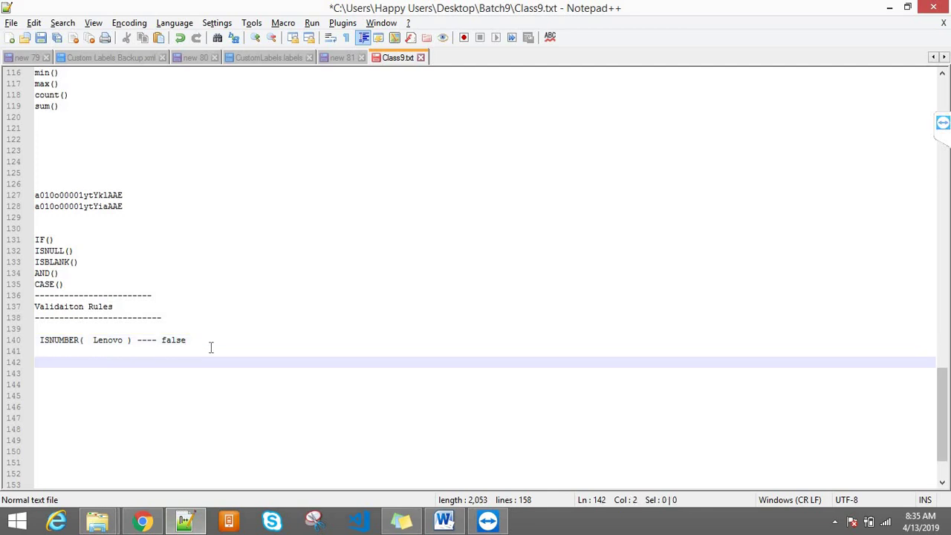
{"action": "type", "text": "AND()"}
{"action": "key", "text": "Left"}
{"action": "type", "text": "A,A"}
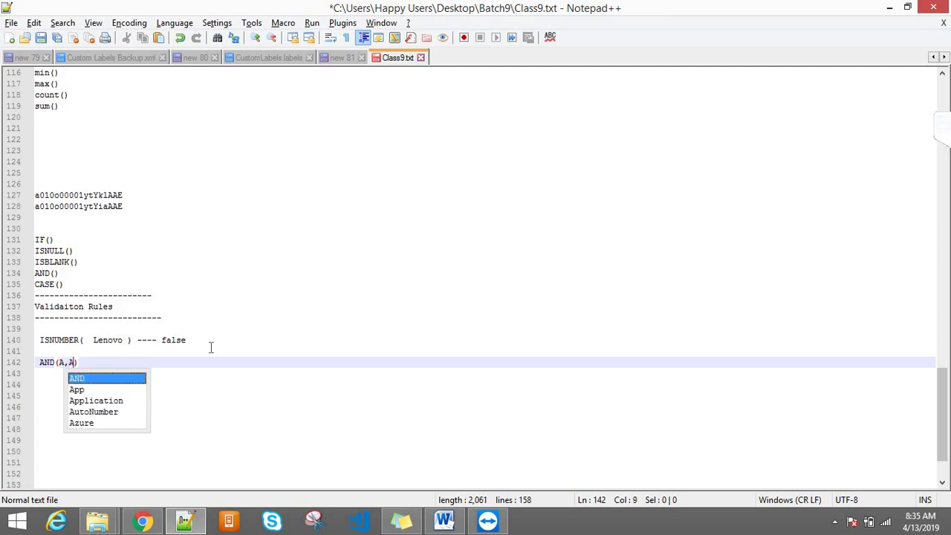
{"action": "key", "text": "BackSpace"}
{"action": "type", "text": "N"}
{"action": "key", "text": "BackSpace"}
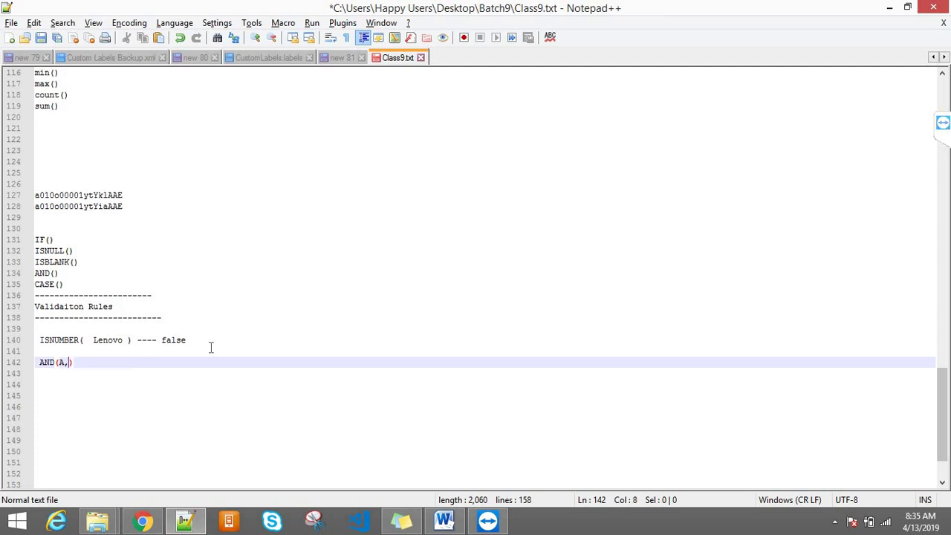
{"action": "type", "text": "B"}
{"action": "left_click", "coordinate": [118, 362]}
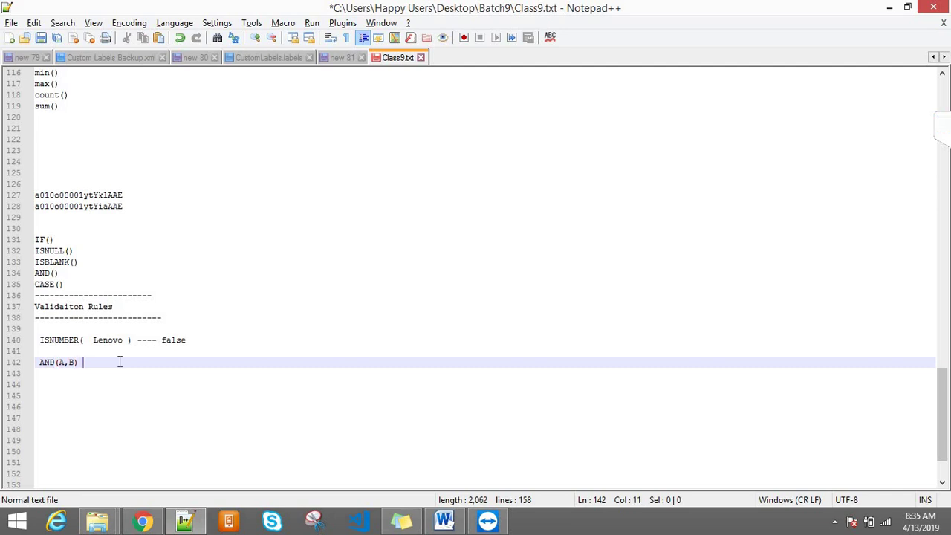
{"action": "type", "text": "TRUE"}
- Fill the draft as AND(PICLIST VALUE MOBILE,DISCOUNT='') and delete the trailing TRUE
{"action": "left_click", "coordinate": [66, 361]}
{"action": "key", "text": "BackSpace"}
{"action": "type", "text": "PICLIS"}
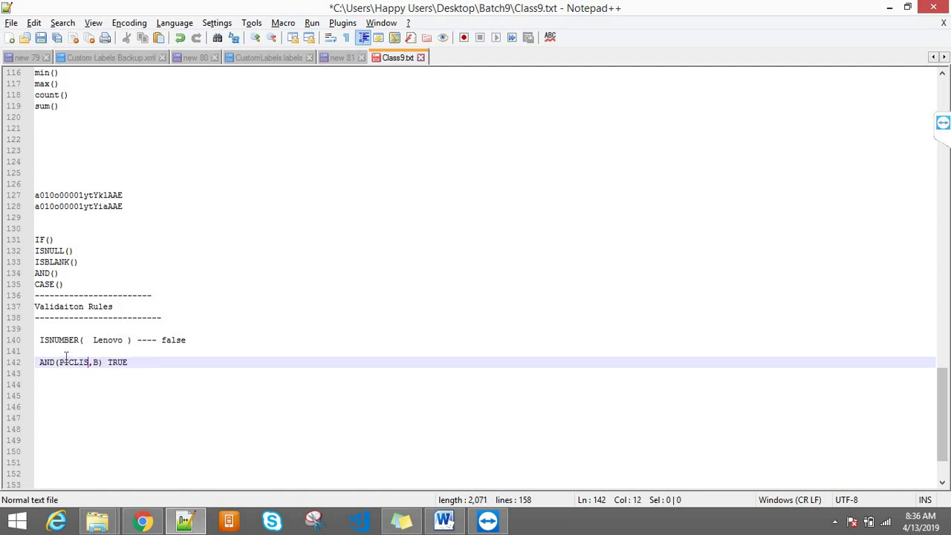
{"action": "type", "text": "T VALUE M"}
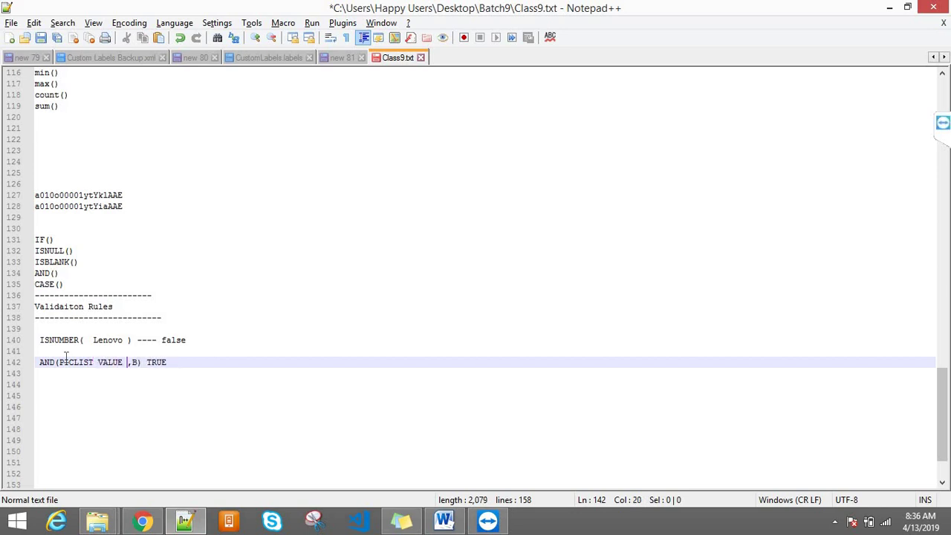
{"action": "type", "text": "OBILE"}
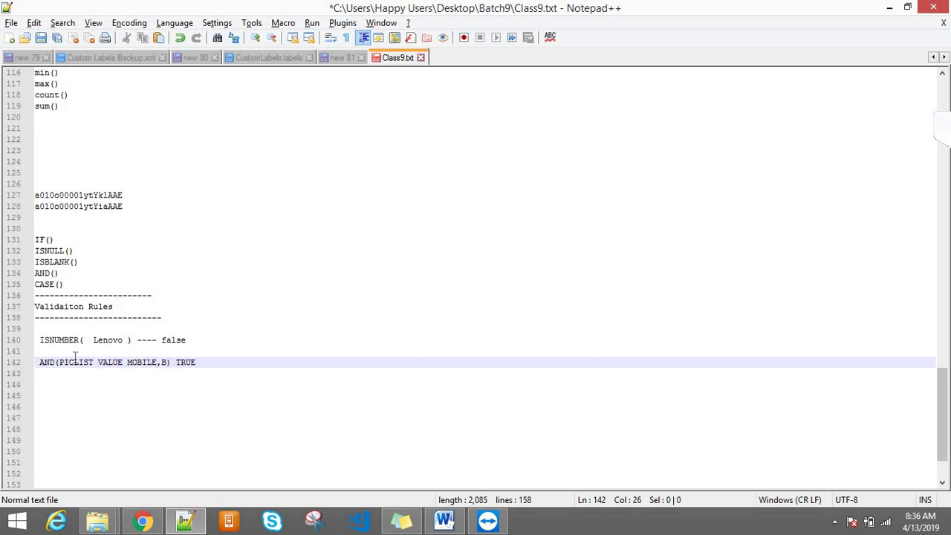
{"action": "left_click", "coordinate": [167, 364]}
{"action": "key", "text": "BackSpace"}
{"action": "type", "text": "DISCOUNT"}
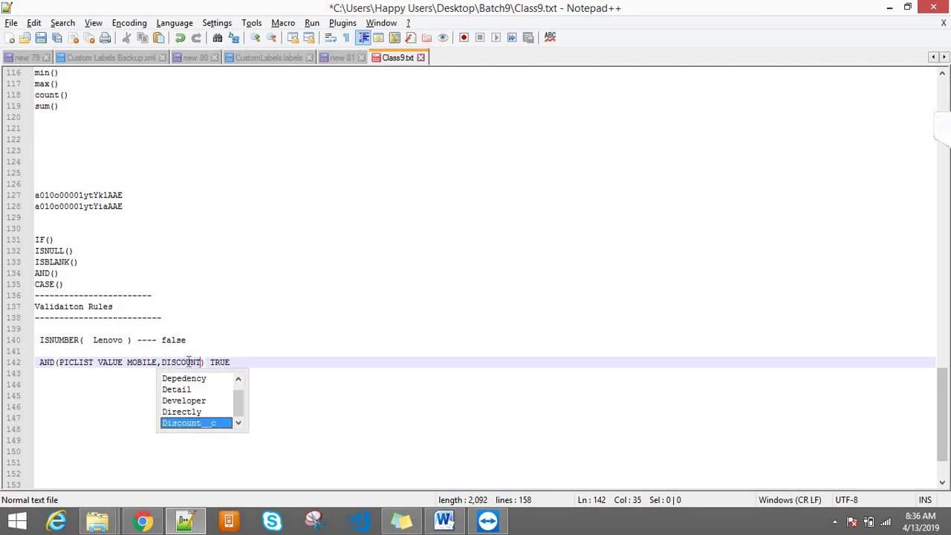
{"action": "type", "text": "=''"}
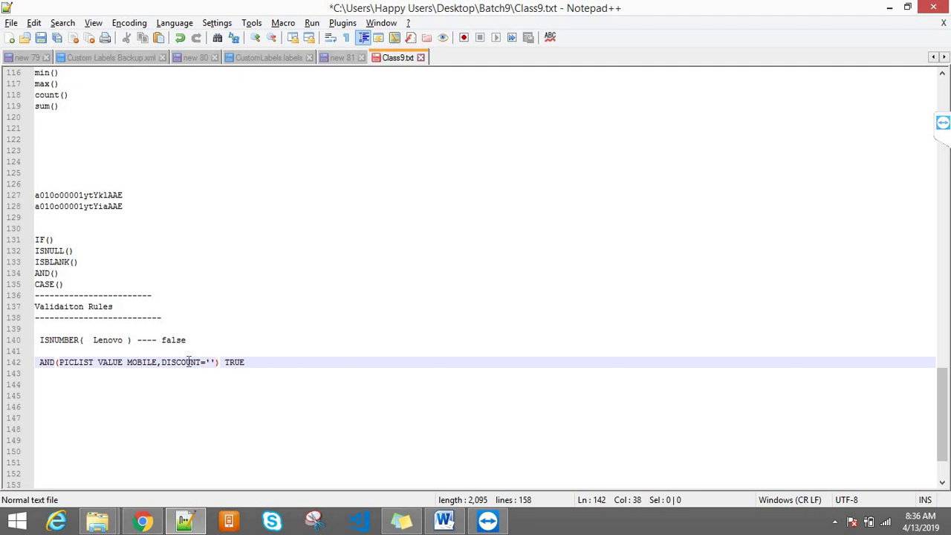
{"action": "double_click", "coordinate": [243, 364]}
{"action": "key", "text": "Delete"}
{"action": "left_click_drag", "start_coordinate": [157, 361], "coordinate": [59, 362]}
{"action": "left_click_drag", "start_coordinate": [162, 362], "coordinate": [219, 363]}
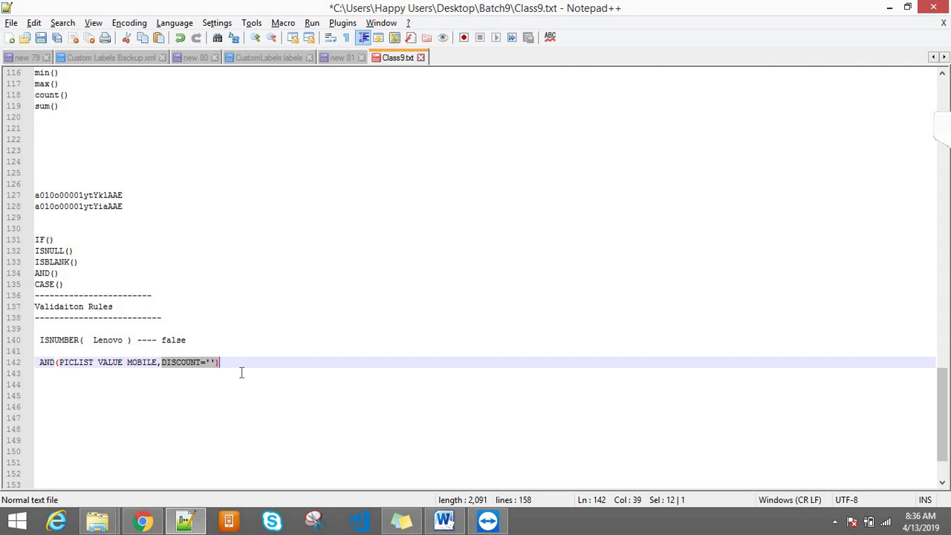
- Move the AND condition inside a new IF() on line 144
{"action": "left_click", "coordinate": [241, 370]}
{"action": "key", "text": "Return"}
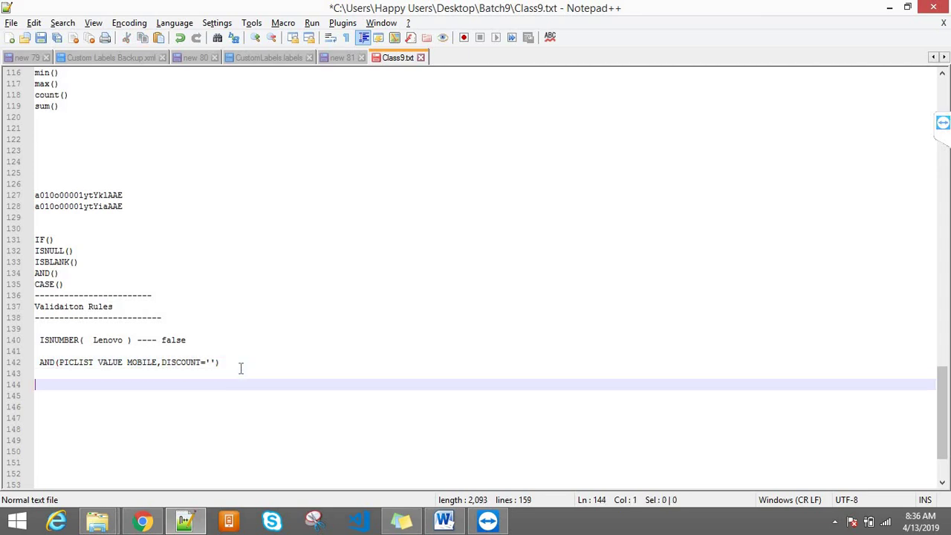
{"action": "type", "text": "IF()"}
{"action": "key", "text": "Left"}
{"action": "left_click_drag", "start_coordinate": [232, 363], "coordinate": [40, 362]}
{"action": "key", "text": "ctrl+x"}
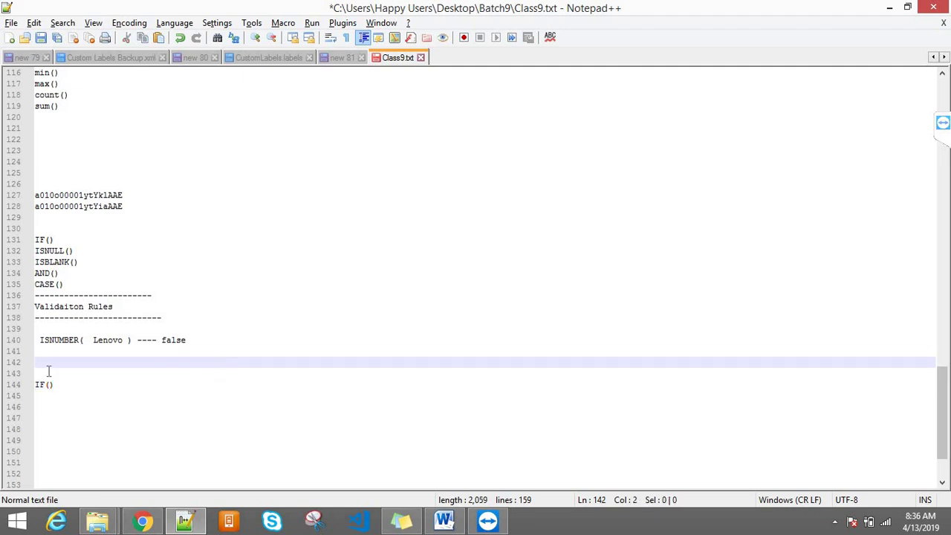
{"action": "left_click", "coordinate": [49, 384]}
{"action": "key", "text": "ctrl+v"}
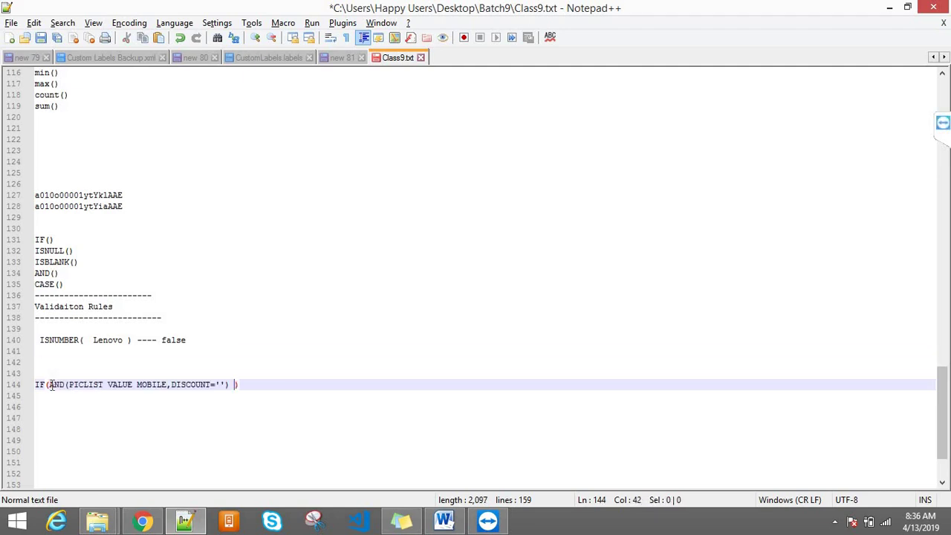
- Add ,True,FALSE after the AND condition inside IF
{"action": "left_click_drag", "start_coordinate": [52, 384], "coordinate": [232, 385]}
{"action": "left_click", "coordinate": [119, 376]}
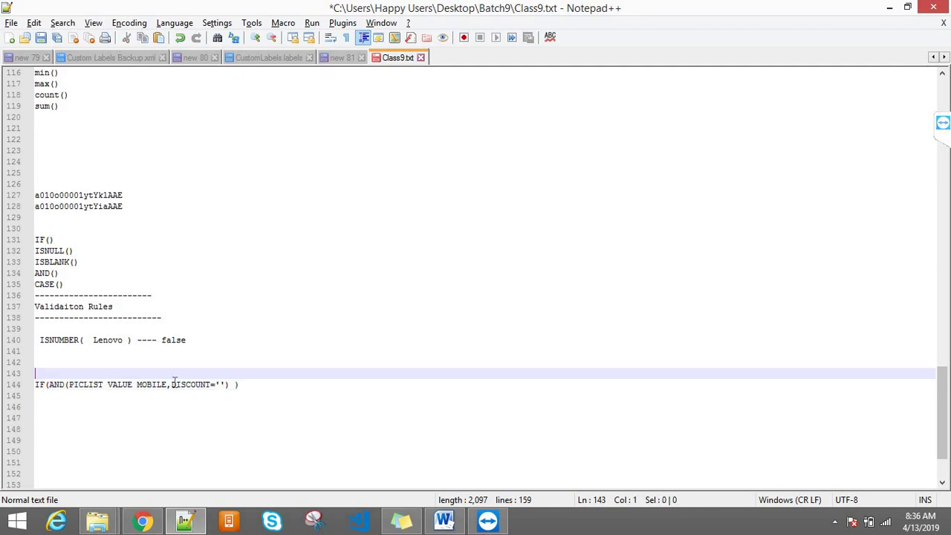
{"action": "double_click", "coordinate": [193, 384]}
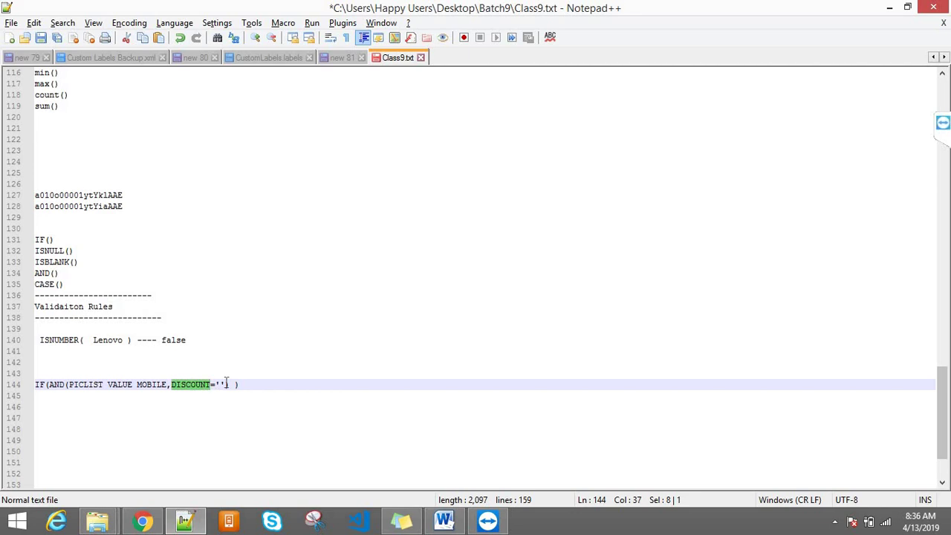
{"action": "left_click_drag", "start_coordinate": [229, 384], "coordinate": [49, 384]}
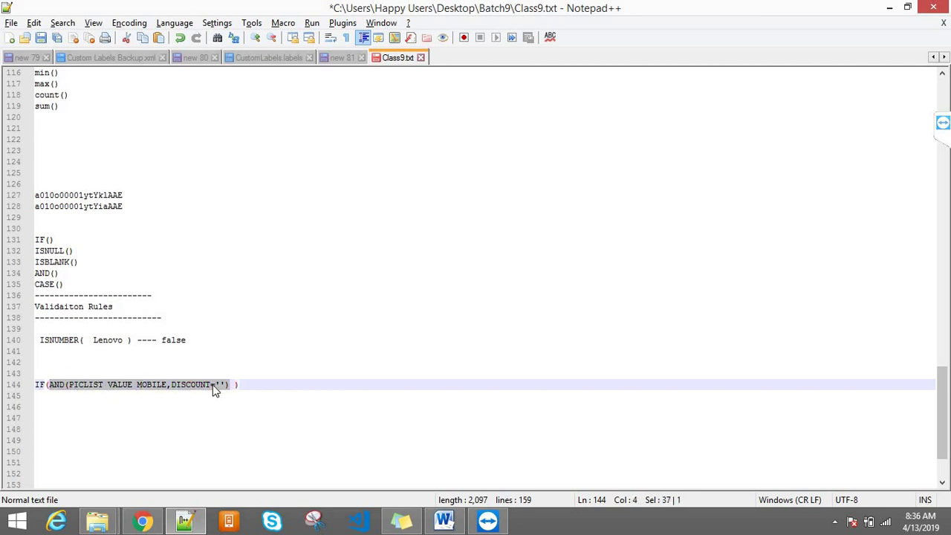
{"action": "key", "text": "Right"}
{"action": "type", "text": ",tRUE"}
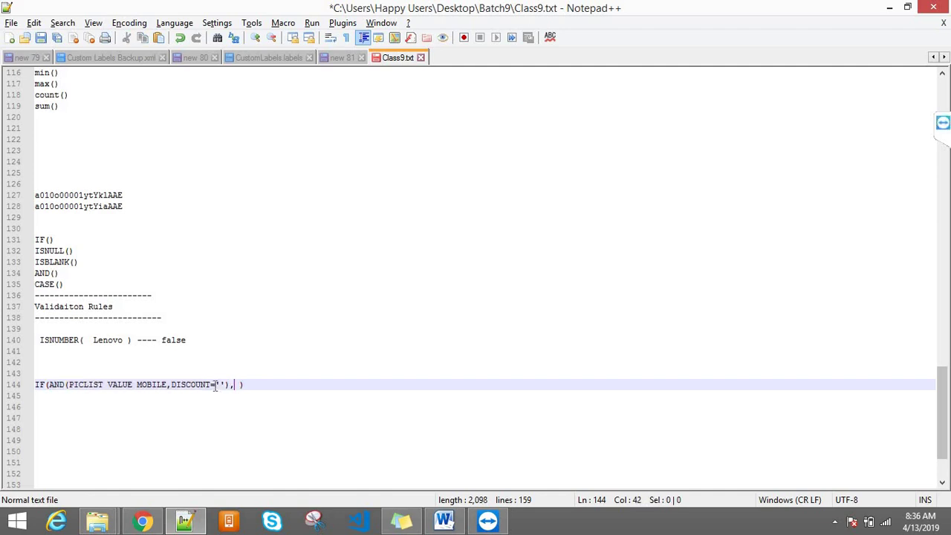
{"action": "type", "text": ",FALSE"}
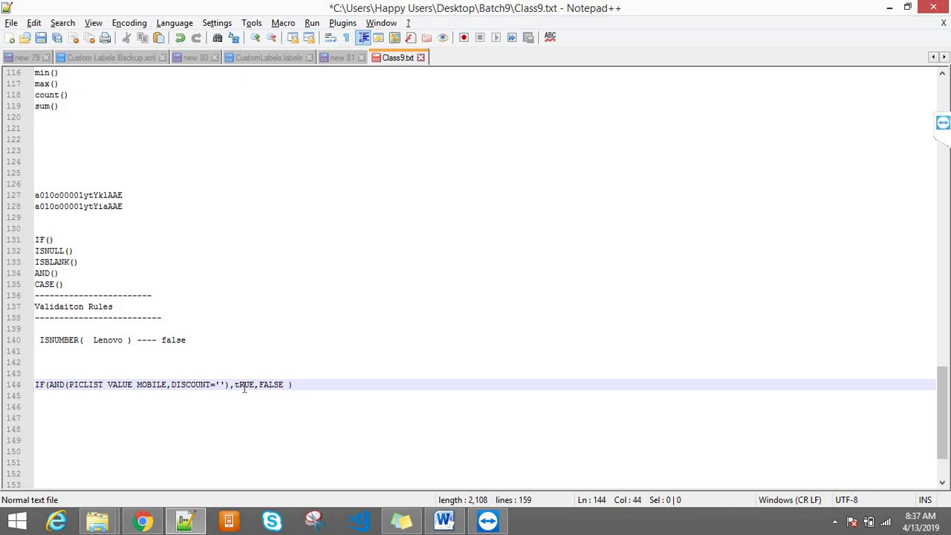
{"action": "key", "text": "BackSpace"}
{"action": "type", "text": "t"}
{"action": "key", "text": "BackSpace"}
{"action": "type", "text": "Tru"}
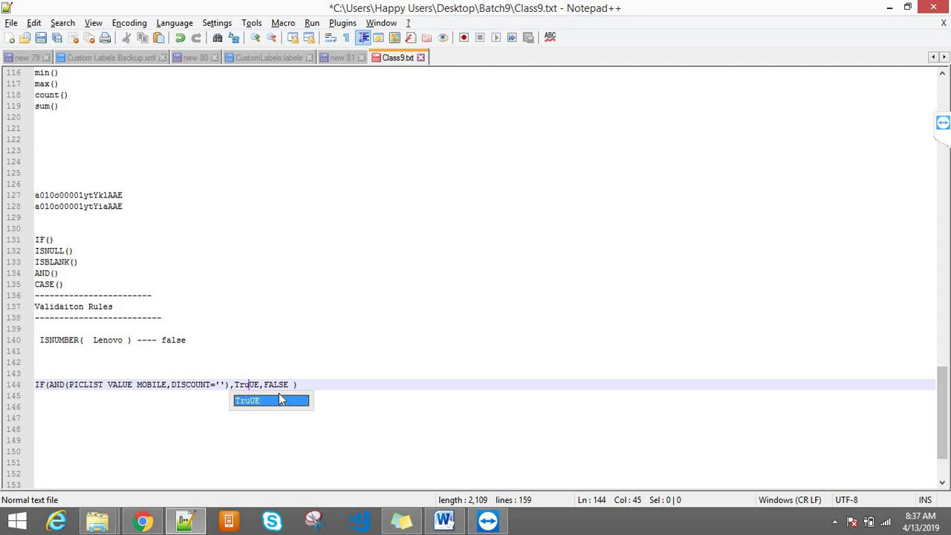
{"action": "type", "text": "e"}
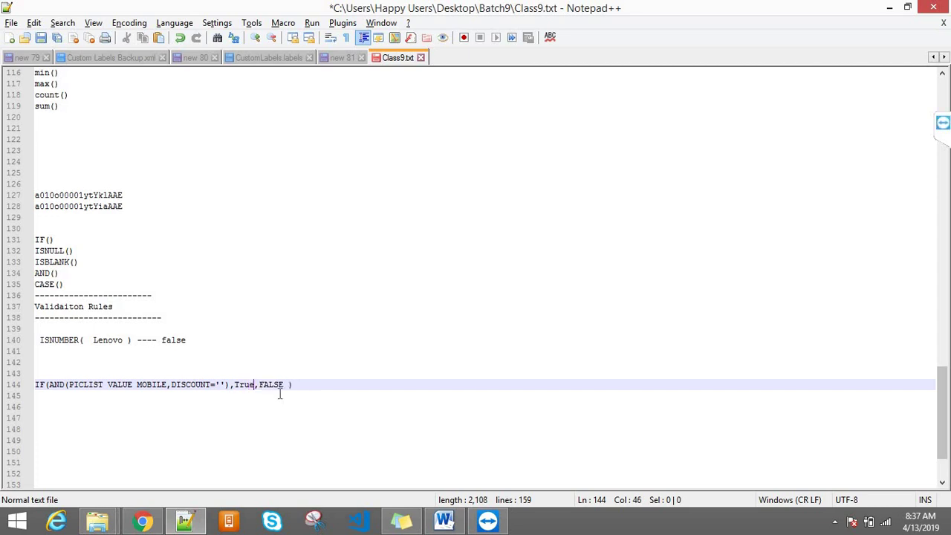
{"action": "type", "text": "e"}
{"action": "key", "text": "BackSpace"}
- Review the ISNUMBER( Lenovo ) ---- false example on line 140
{"action": "key", "text": "Down"}
{"action": "left_click_drag", "start_coordinate": [296, 385], "coordinate": [30, 396]}
{"action": "left_click", "coordinate": [60, 340]}
{"action": "left_click", "coordinate": [87, 348]}
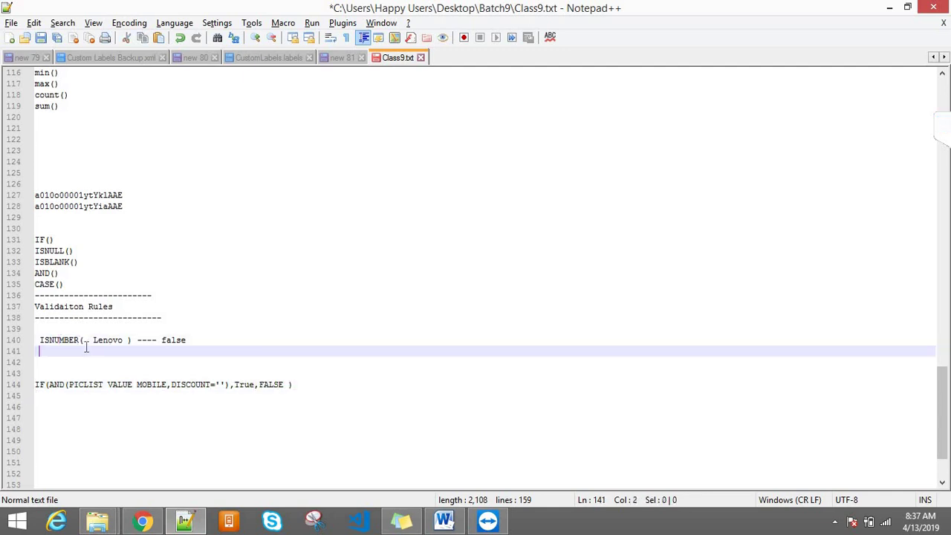
{"action": "left_click_drag", "start_coordinate": [39, 339], "coordinate": [132, 339]}
{"action": "double_click", "coordinate": [64, 344]}
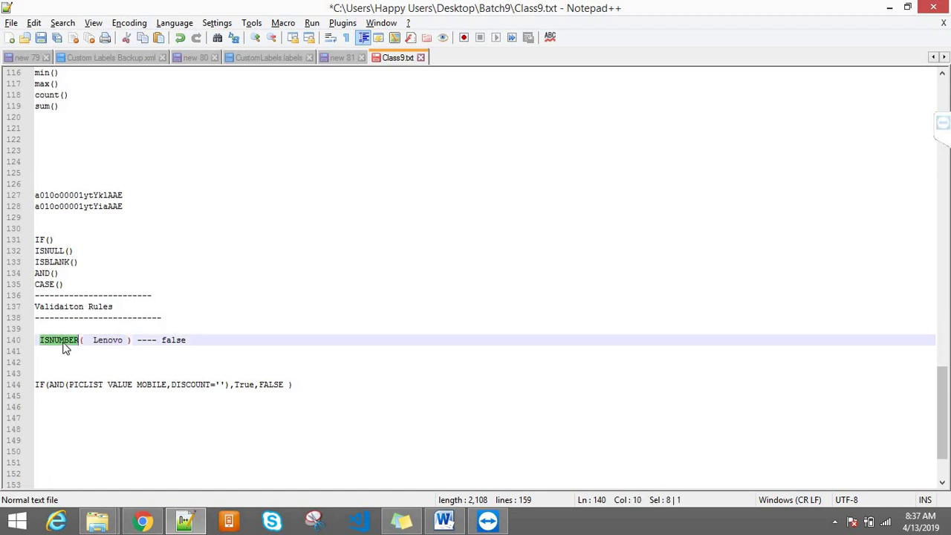
{"action": "key", "text": "Up"}
{"action": "double_click", "coordinate": [104, 339]}
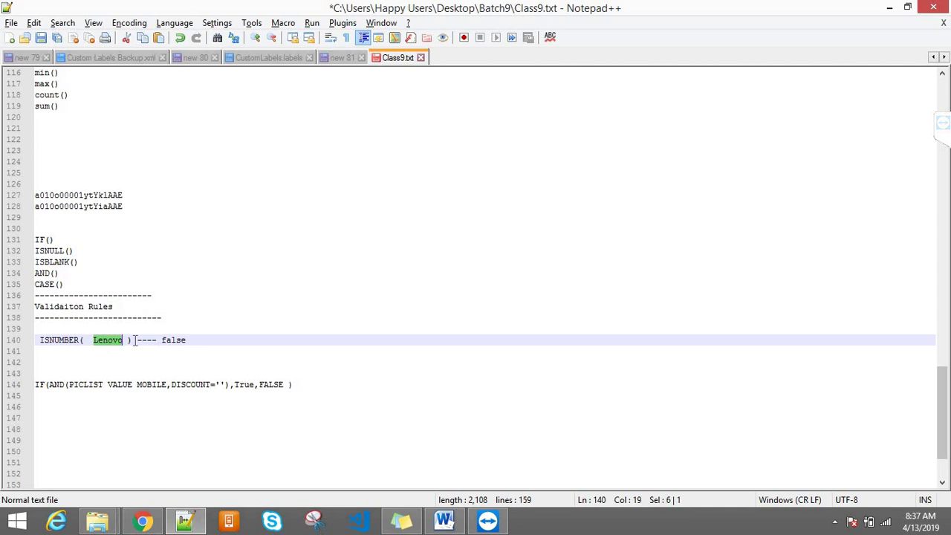
{"action": "left_click", "coordinate": [186, 339]}
{"action": "double_click", "coordinate": [179, 339]}
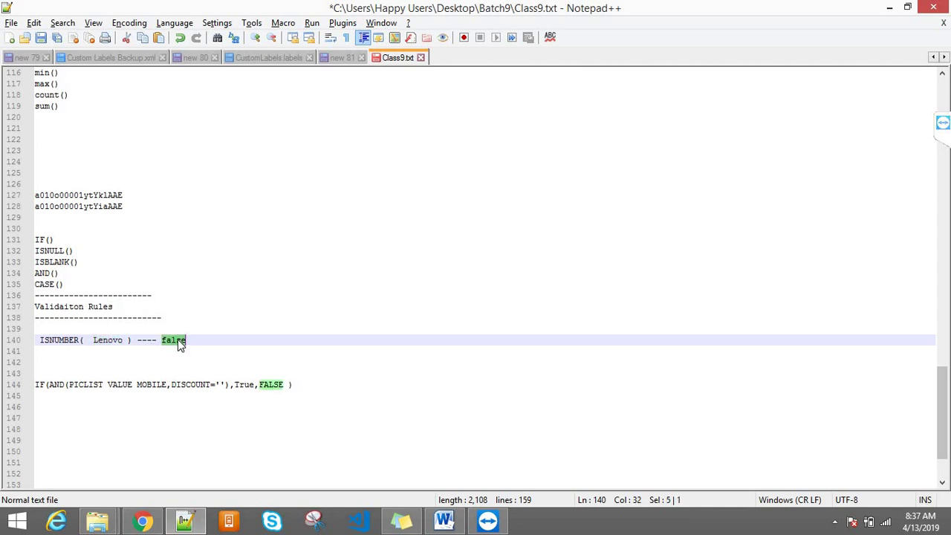
{"action": "left_click_drag", "start_coordinate": [132, 342], "coordinate": [35, 344]}
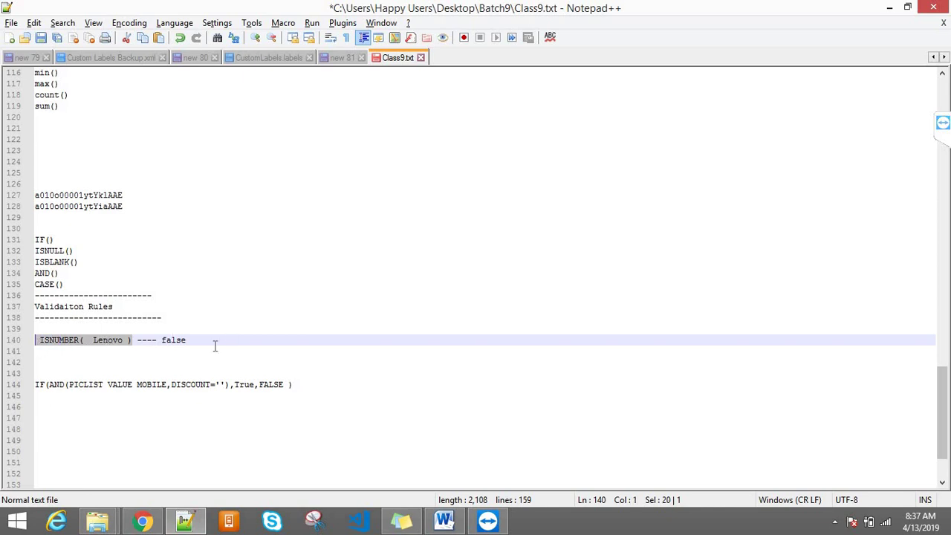
- Compare the IF(AND(PICLIST VALUE MOBILE,DISCOUNT=''),True,FALSE ) line against the ISNUMBER example
{"action": "left_click", "coordinate": [136, 384]}
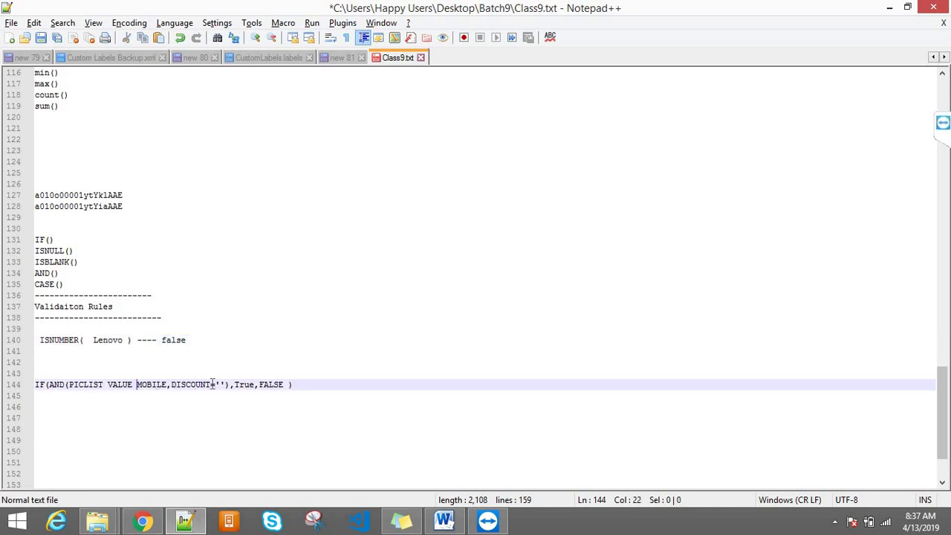
{"action": "left_click", "coordinate": [35, 384]}
{"action": "double_click", "coordinate": [39, 385]}
{"action": "left_click", "coordinate": [64, 385]}
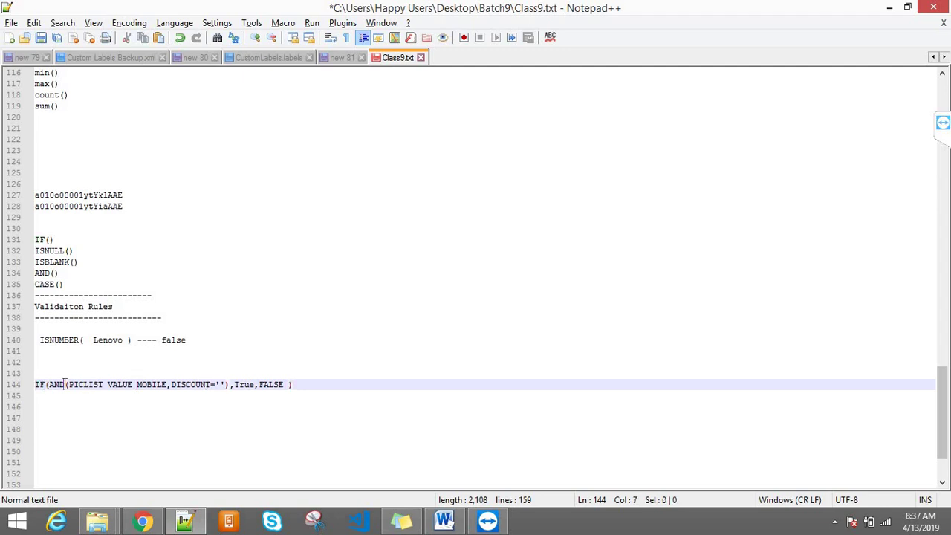
{"action": "double_click", "coordinate": [62, 384]}
{"action": "double_click", "coordinate": [93, 384]}
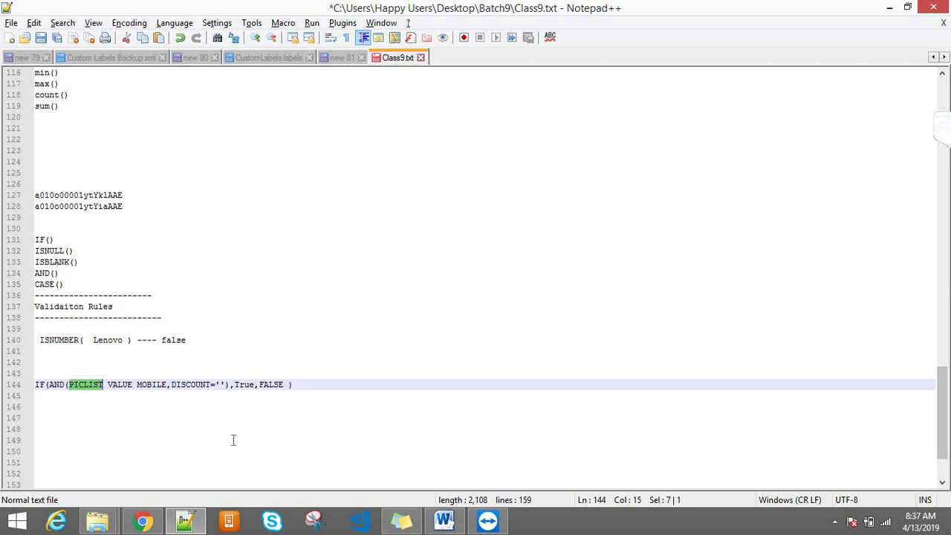
{"action": "left_click", "coordinate": [302, 387]}
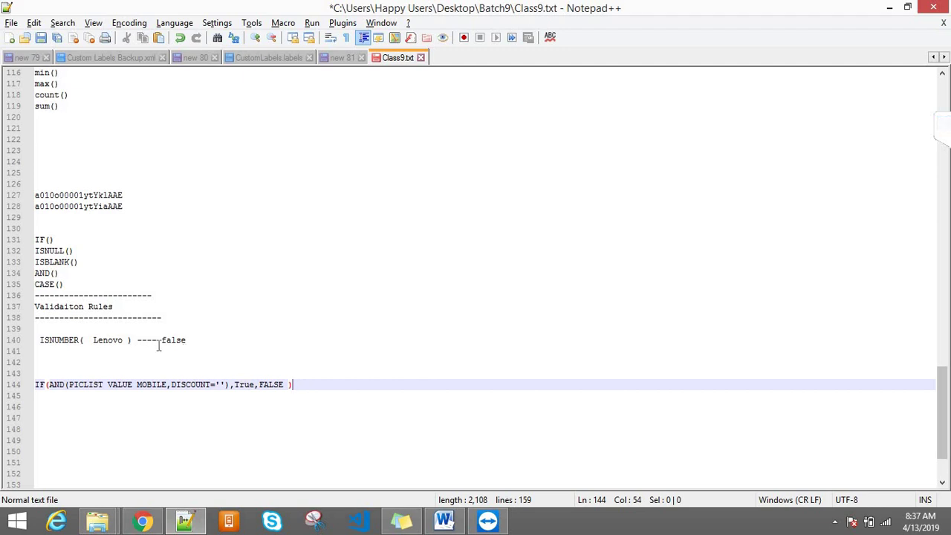
{"action": "left_click_drag", "start_coordinate": [187, 341], "coordinate": [39, 342]}
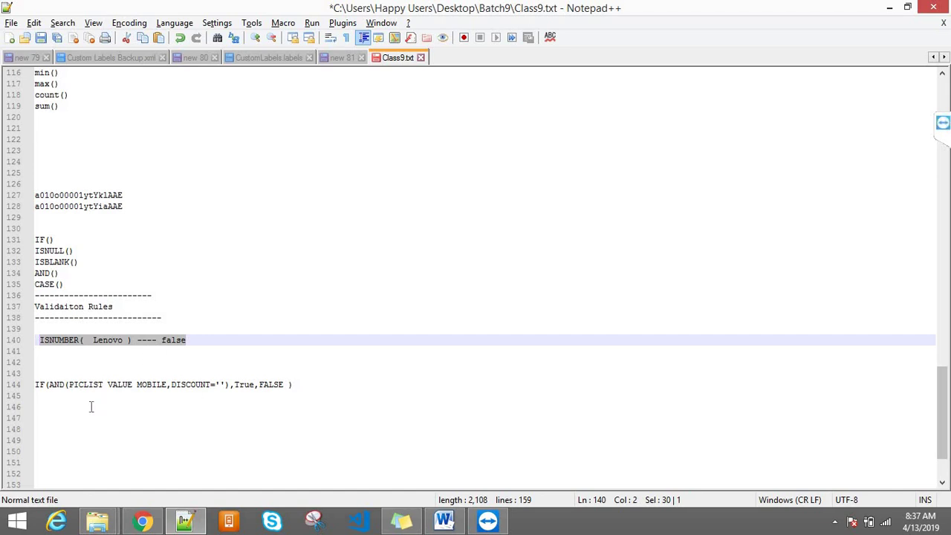
{"action": "left_click", "coordinate": [78, 384]}
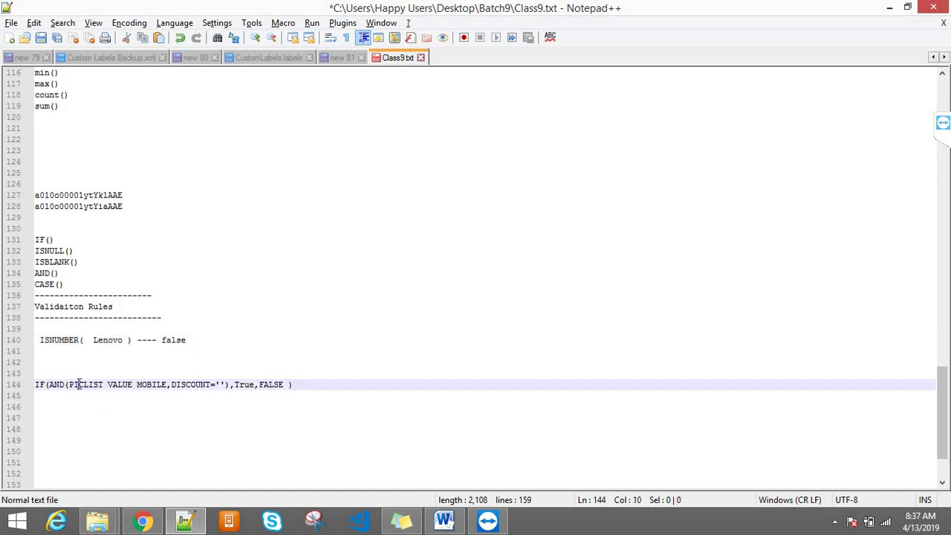
{"action": "left_click", "coordinate": [333, 385]}
{"action": "left_click_drag", "start_coordinate": [131, 339], "coordinate": [38, 347]}
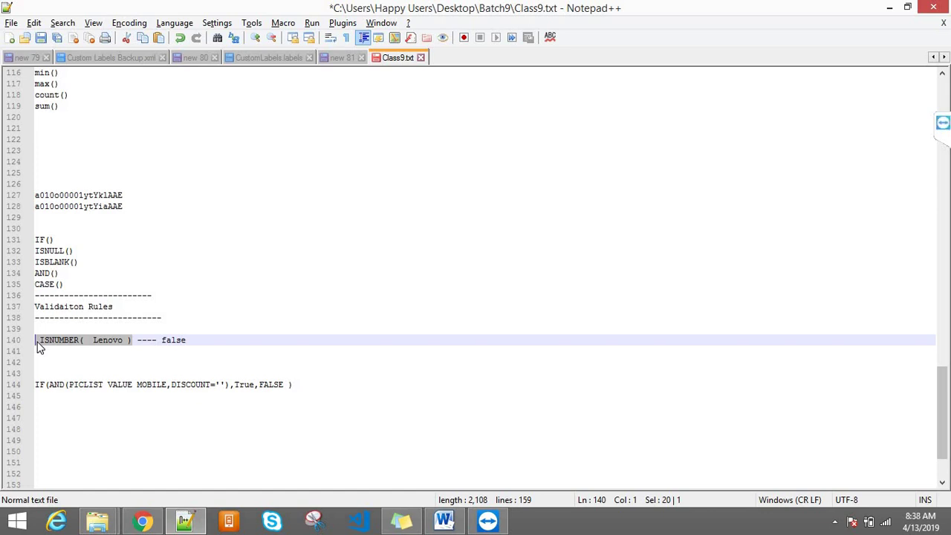
{"action": "left_click", "coordinate": [51, 385]}
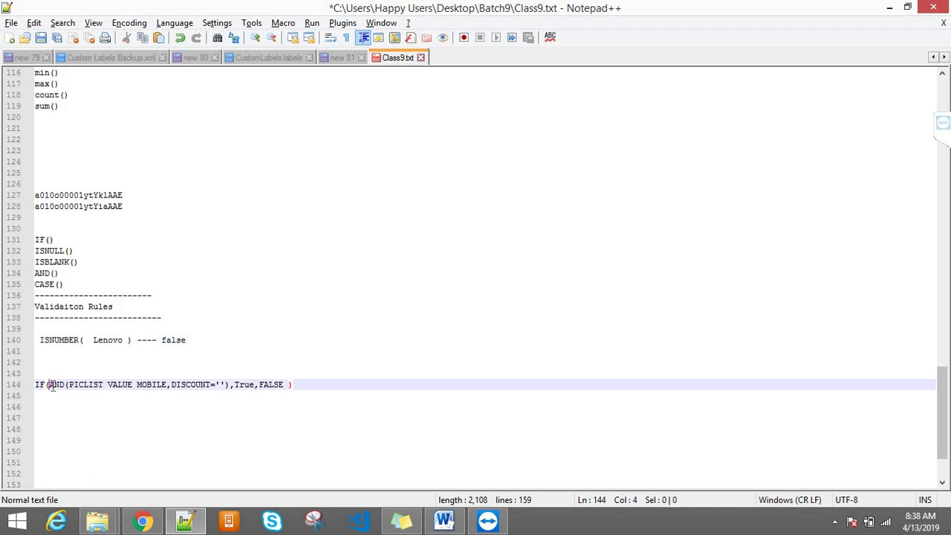
{"action": "left_click", "coordinate": [304, 387]}
- Add 'Piclist' and 'Discount' notes on new lines below the IF formula
{"action": "key", "text": "Return"}
{"action": "key", "text": "Return"}
{"action": "key", "text": "Return"}
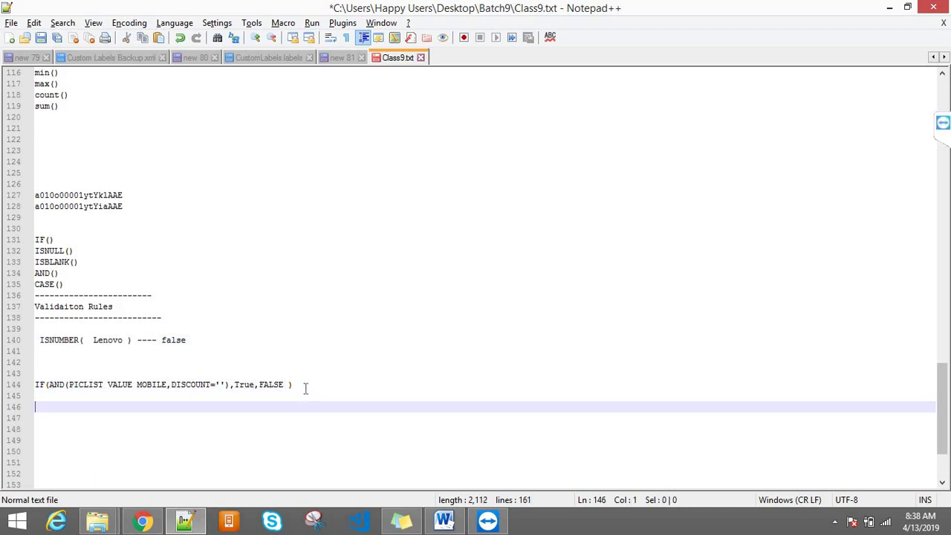
{"action": "type", "text": "Picli"}
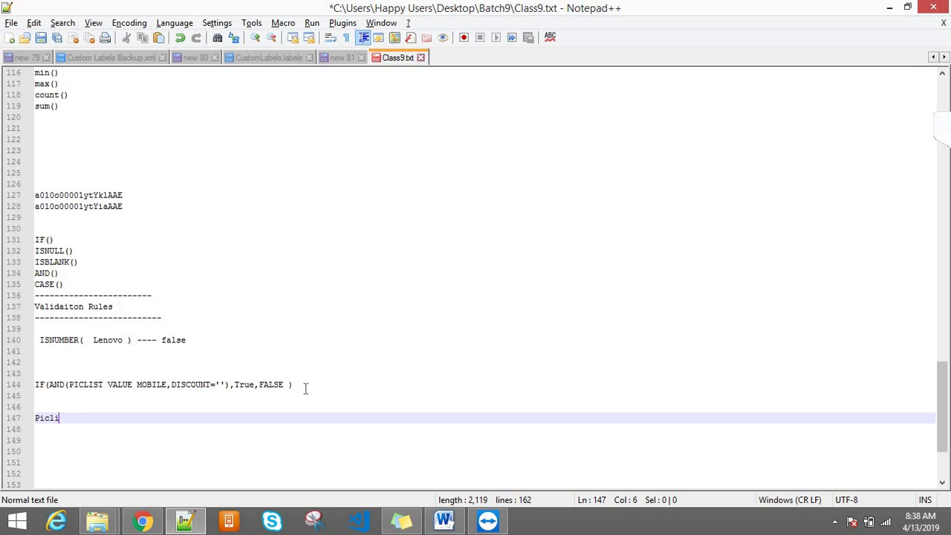
{"action": "type", "text": "st"}
{"action": "key", "text": "Return"}
{"action": "type", "text": "D"}
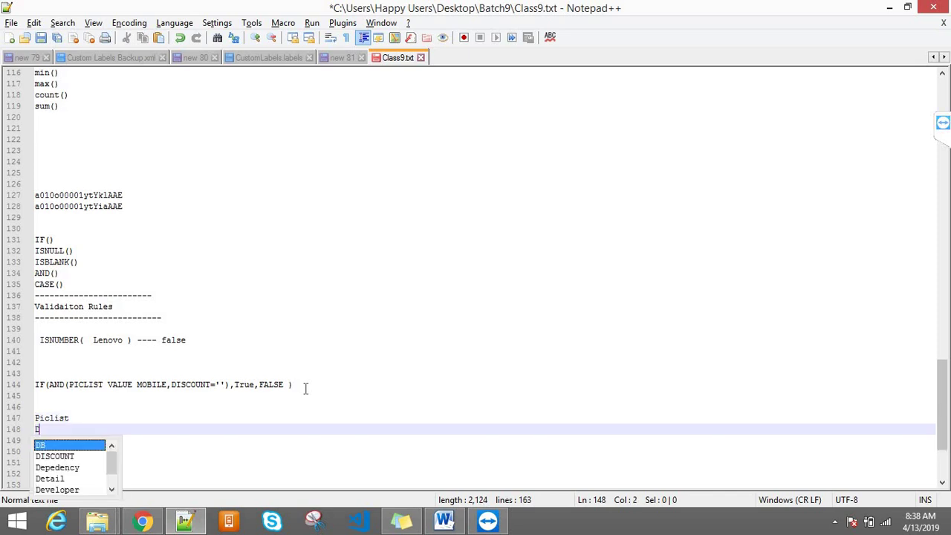
{"action": "type", "text": "iscount"}
{"action": "key", "text": "Return"}
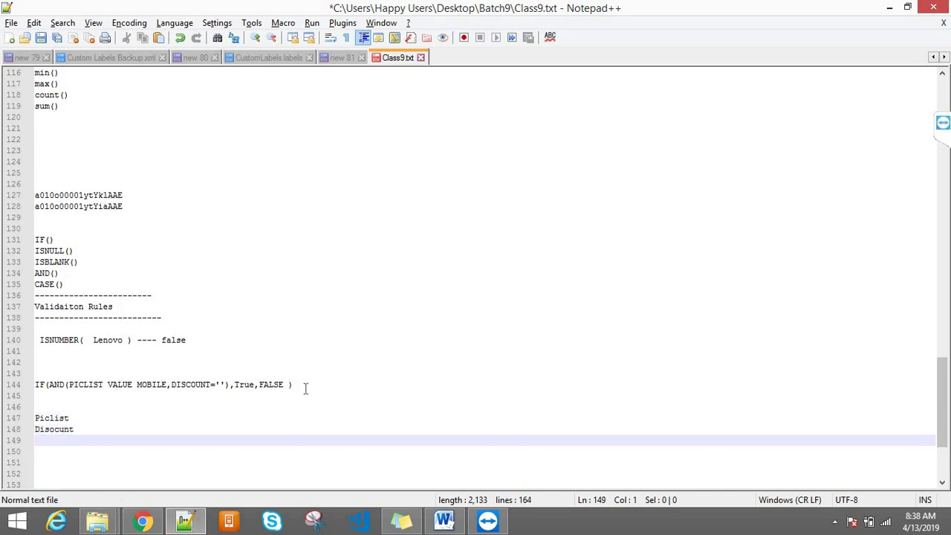
- Replace the word Piclist with Category(Text)
{"action": "double_click", "coordinate": [58, 418]}
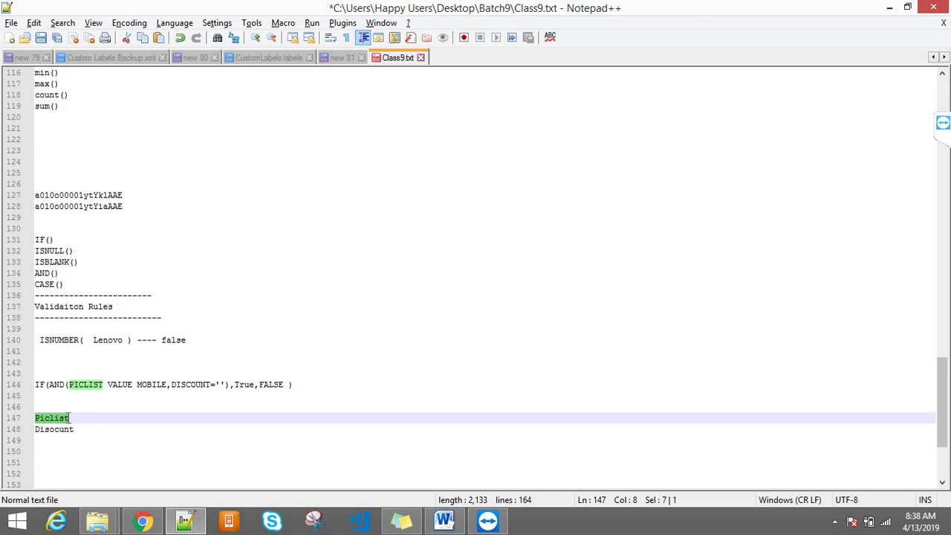
{"action": "type", "text": "Category"}
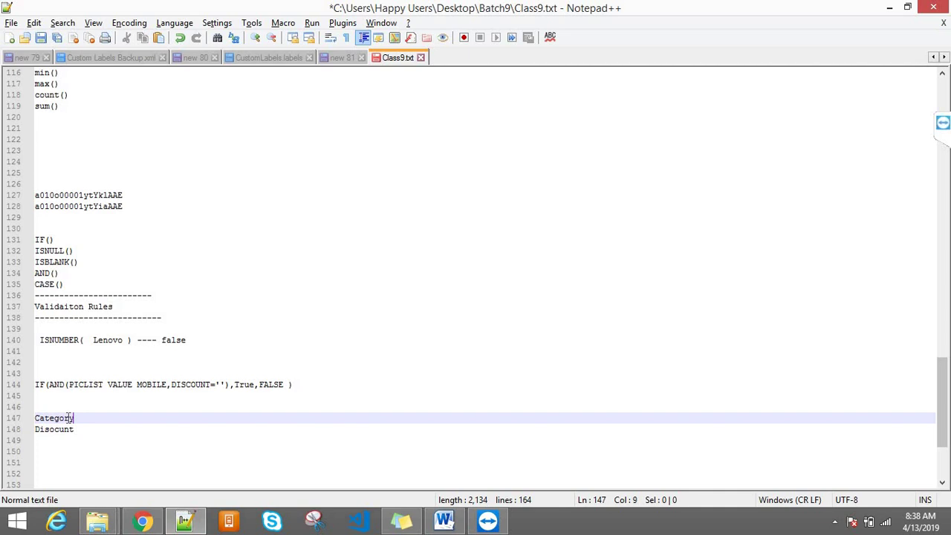
{"action": "type", "text": " ()"}
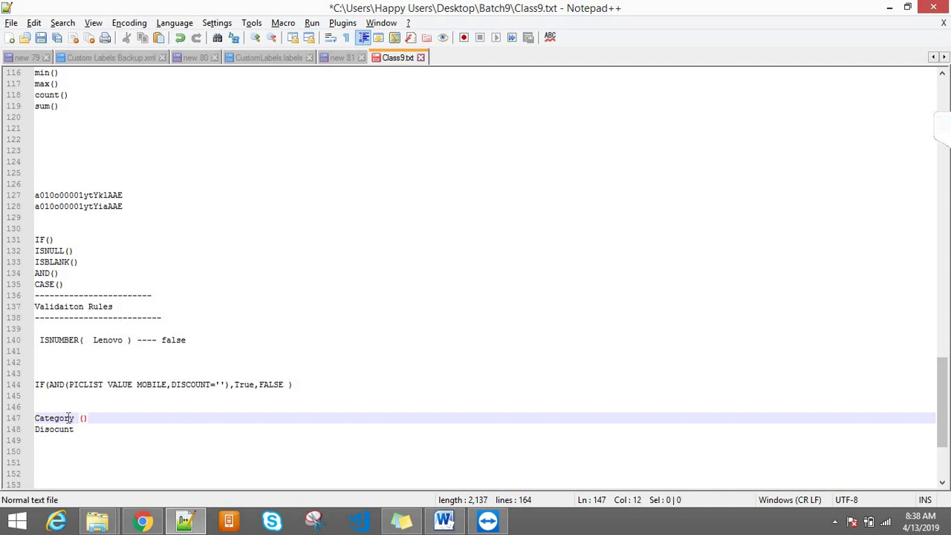
{"action": "key", "text": "Left"}
{"action": "type", "text": "Tex"}
{"action": "key", "text": "BackSpace"}
{"action": "type", "text": "xt"}
{"action": "left_click", "coordinate": [126, 410]}
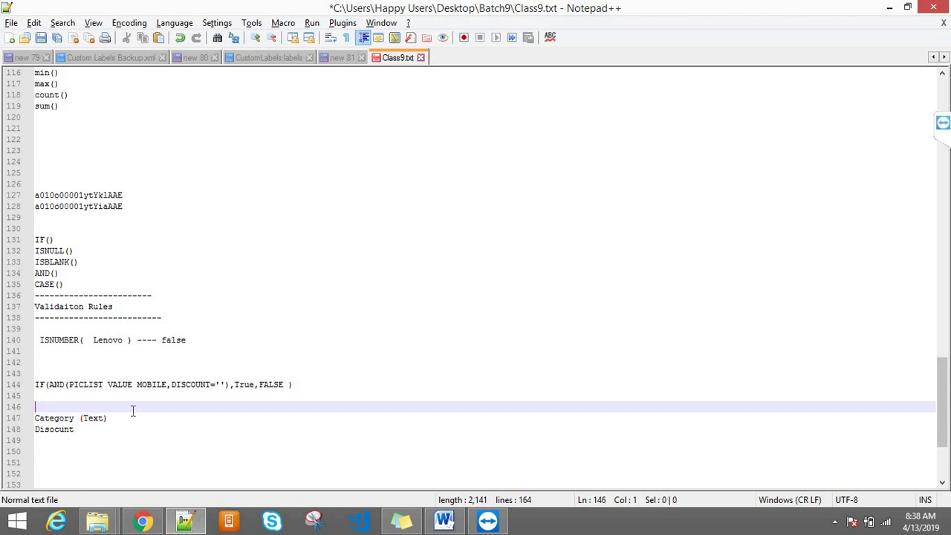
{"action": "left_click", "coordinate": [131, 417]}
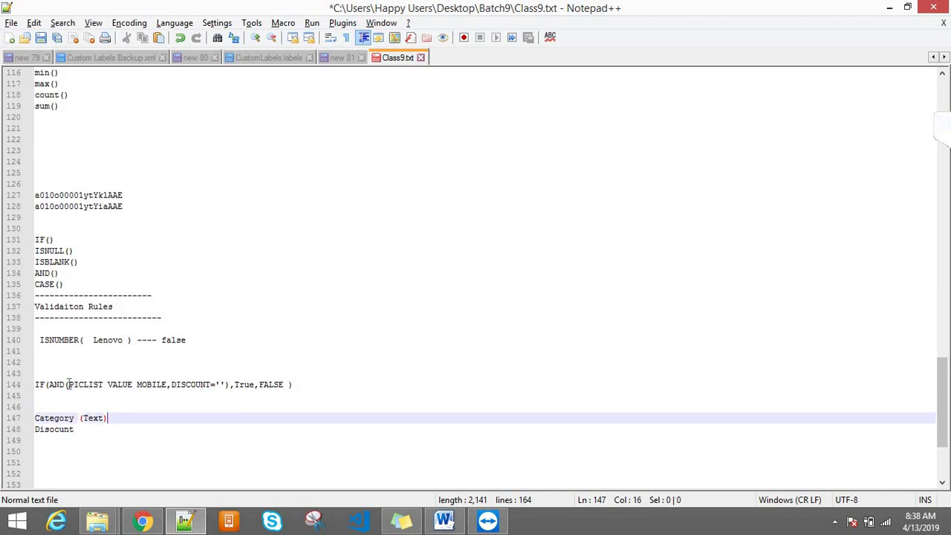
- Rewrite the Category line as Category ='Mobile'
{"action": "left_click_drag", "start_coordinate": [68, 384], "coordinate": [167, 380]}
{"action": "left_click", "coordinate": [116, 418]}
{"action": "key", "text": "BackSpace"}
{"action": "key", "text": "BackSpace"}
{"action": "key", "text": "BackSpace"}
{"action": "key", "text": "BackSpace"}
{"action": "key", "text": "BackSpace"}
{"action": "key", "text": "BackSpace"}
{"action": "type", "text": "'''"}
{"action": "key", "text": "Left"}
{"action": "key", "text": "Left"}
{"action": "type", "text": "="}
{"action": "left_click", "coordinate": [95, 419]}
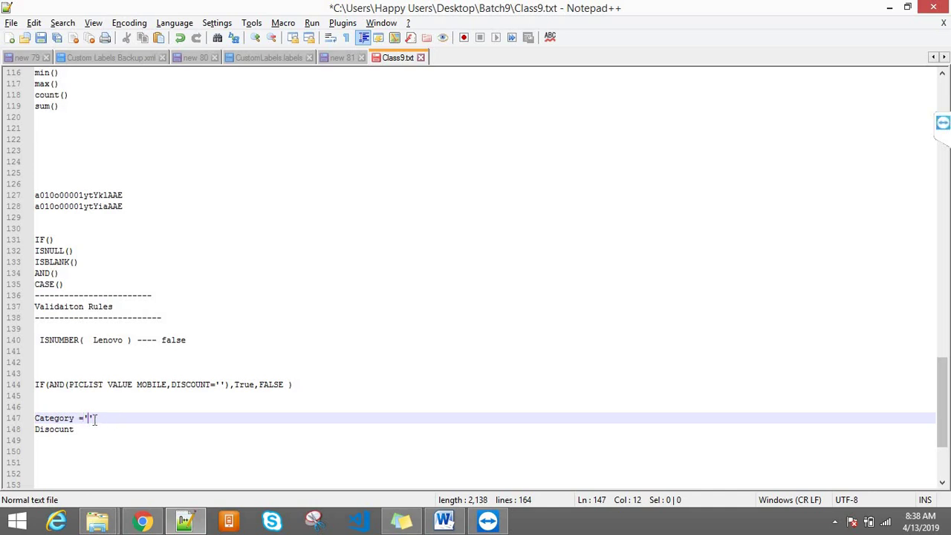
{"action": "type", "text": "Mobile"}
- Wrap the line in AND( and join Disocunt='') onto line 147
{"action": "left_click", "coordinate": [36, 418]}
{"action": "type", "text": "AND"}
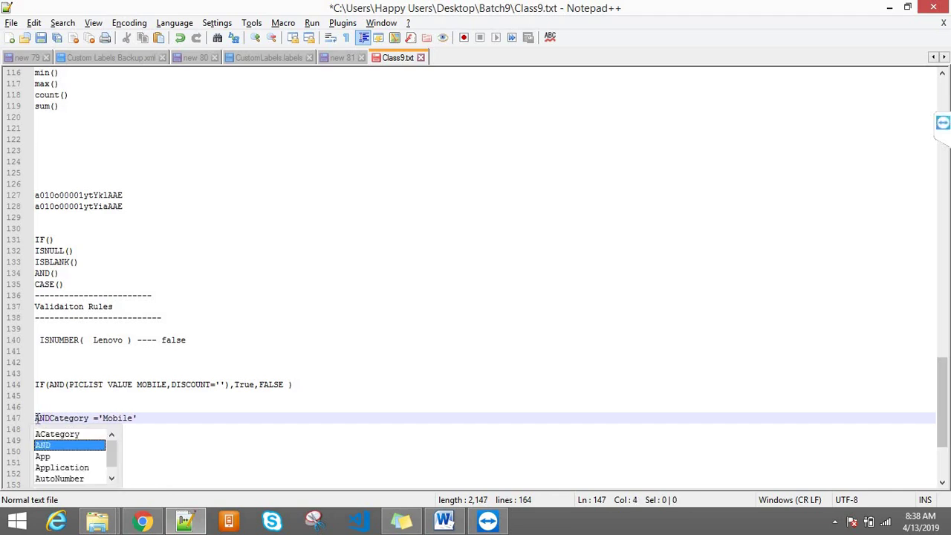
{"action": "type", "text": "("}
{"action": "left_click", "coordinate": [158, 418]}
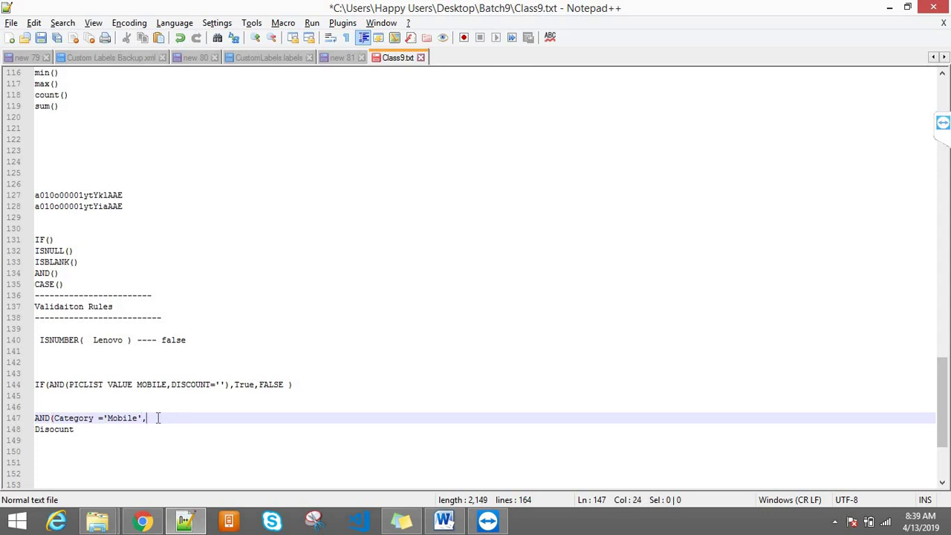
{"action": "type", "text": ",,"}
{"action": "key", "text": "BackSpace"}
{"action": "key", "text": "Delete"}
{"action": "left_click", "coordinate": [200, 417]}
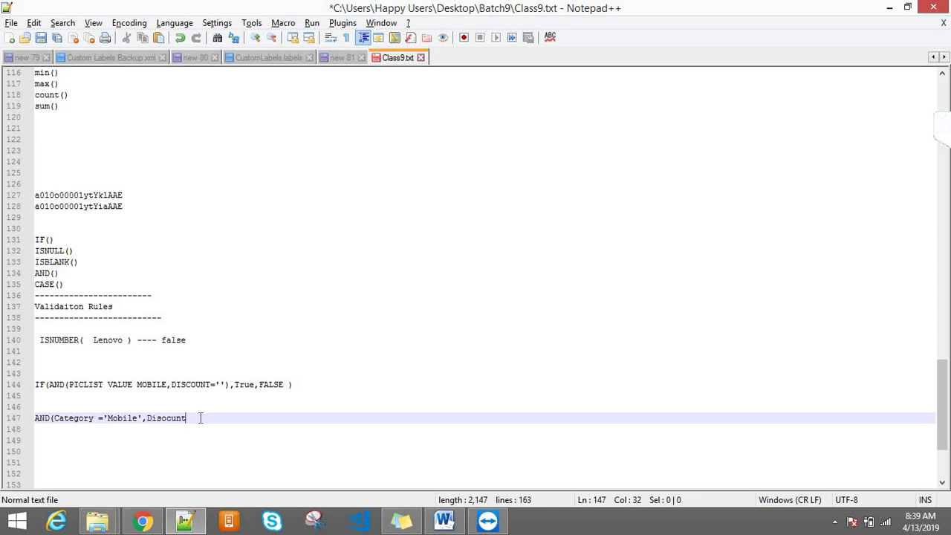
{"action": "type", "text": "='')"}
- Select the drafted AND(Category ='Mobile',Disocunt='') formula on line 147
{"action": "left_click_drag", "start_coordinate": [205, 418], "coordinate": [33, 419]}
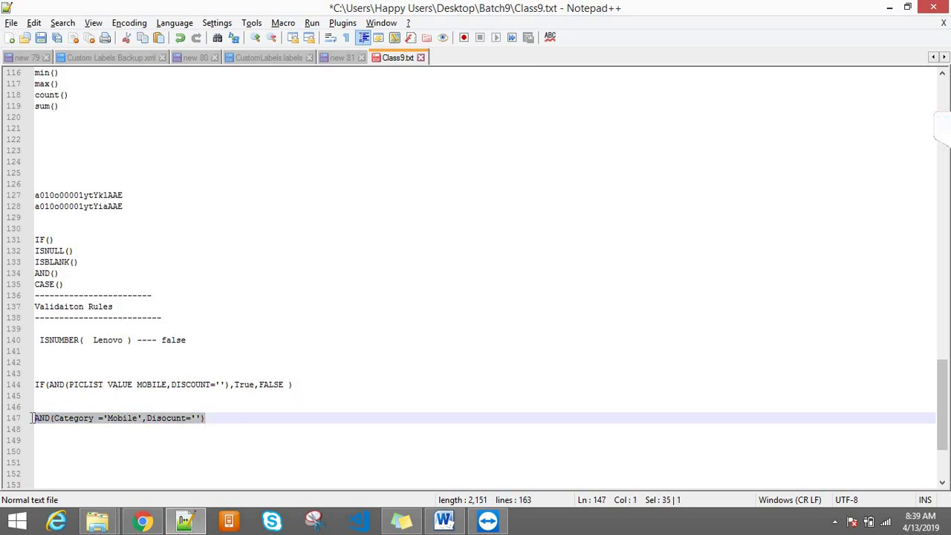
{"action": "double_click", "coordinate": [70, 421]}
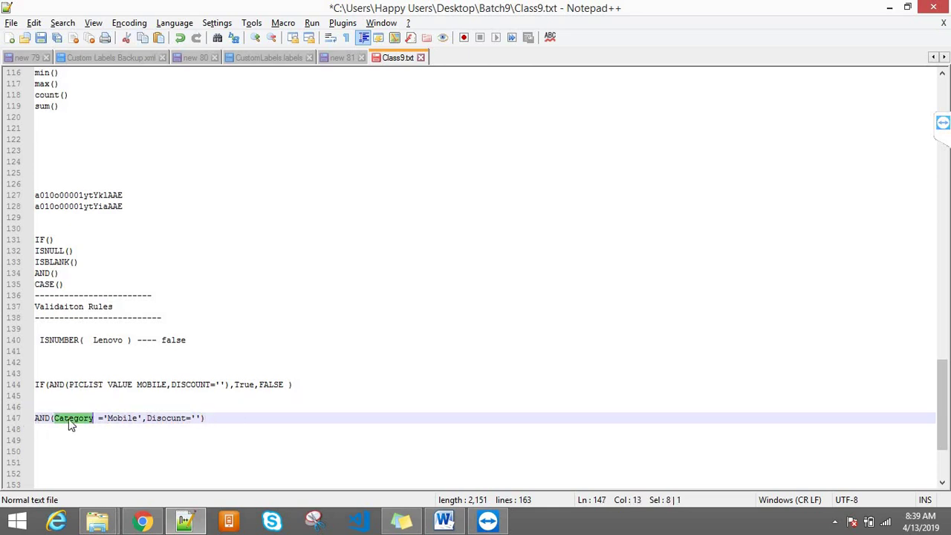
{"action": "double_click", "coordinate": [167, 421]}
{"action": "key", "text": "End"}
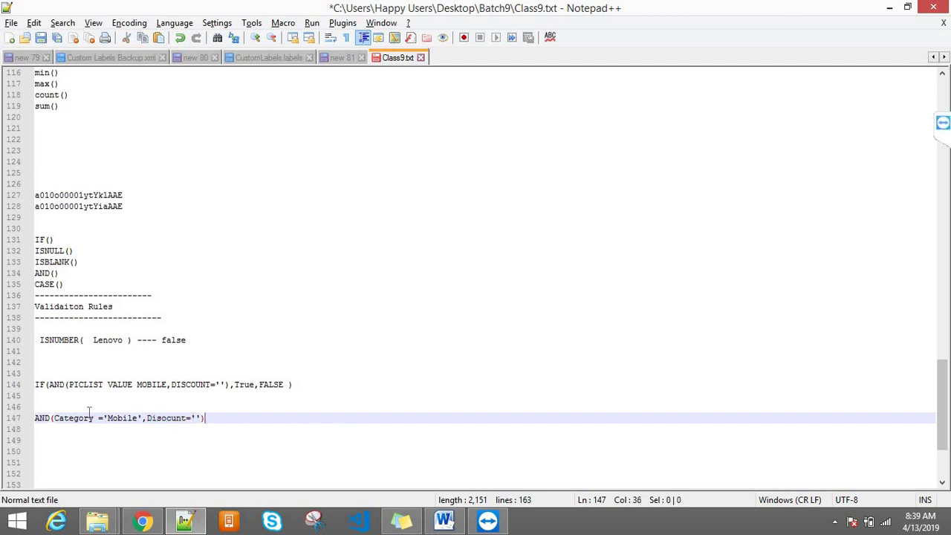
{"action": "left_click", "coordinate": [89, 411], "text": "shift"}
{"action": "left_click", "coordinate": [35, 417], "text": "shift"}
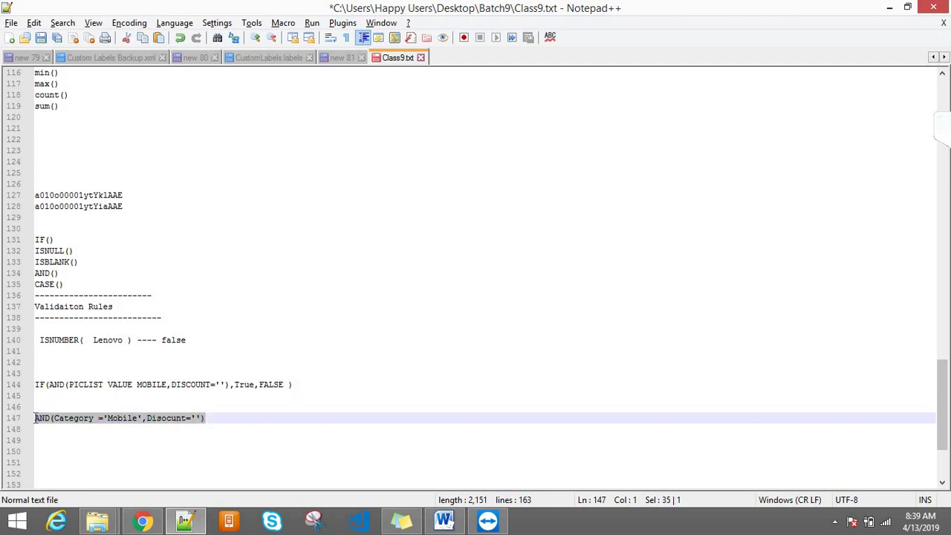
{"action": "left_click", "coordinate": [142, 521]}
- Clear the old IF formula from the Error Condition Formula box
{"action": "left_click", "coordinate": [282, 393]}
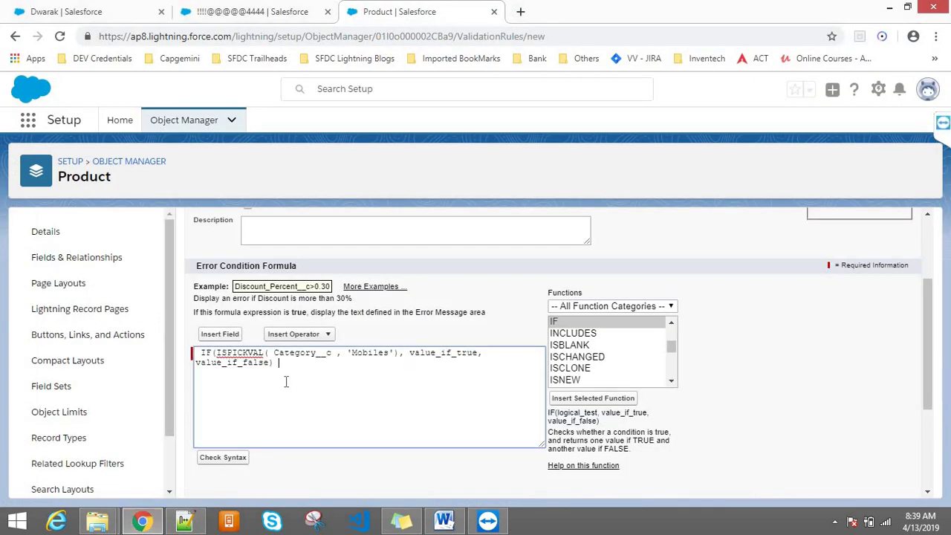
{"action": "key", "text": "ctrl+a"}
{"action": "key", "text": "BackSpace"}
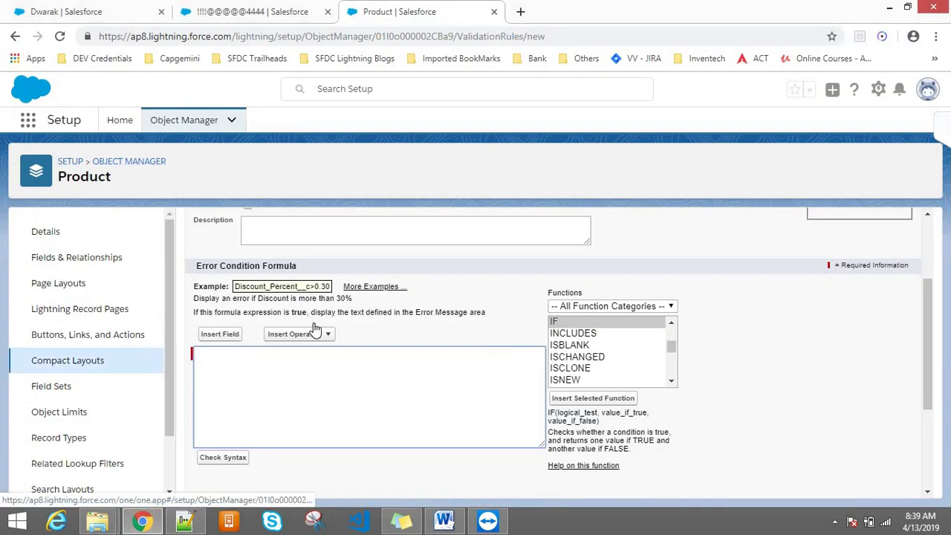
- Insert the AND(logical1,logical2,...) function and select the logical1 placeholder
{"action": "left_click", "coordinate": [569, 345]}
{"action": "key", "text": "Home"}
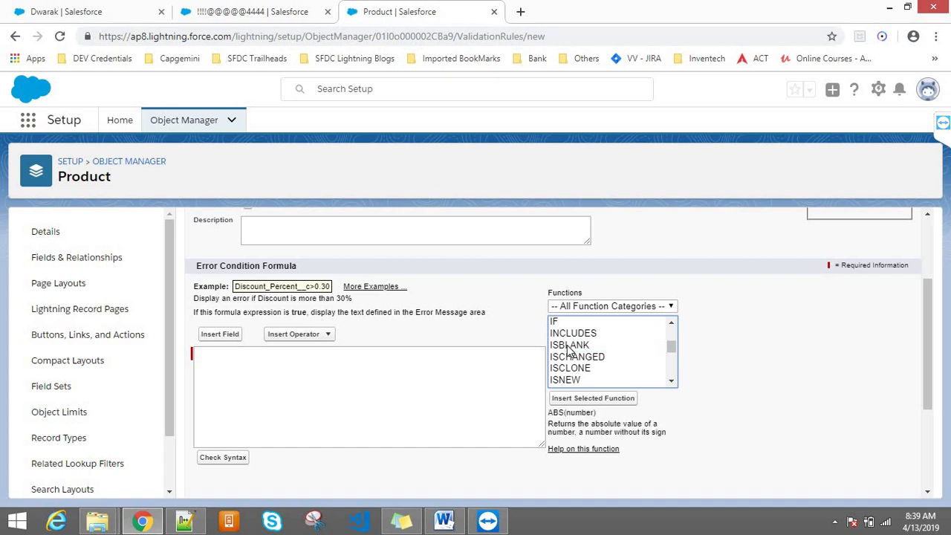
{"action": "left_click", "coordinate": [560, 346]}
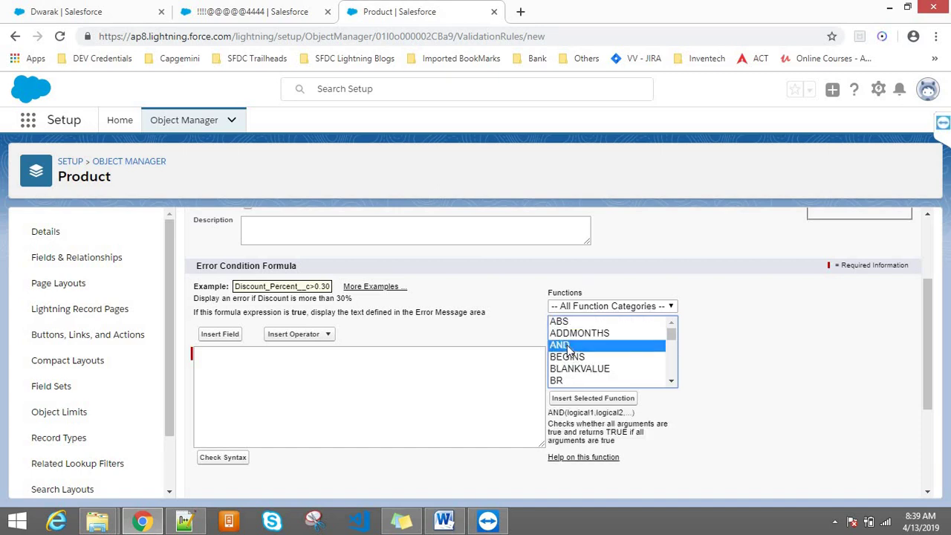
{"action": "left_click", "coordinate": [569, 402]}
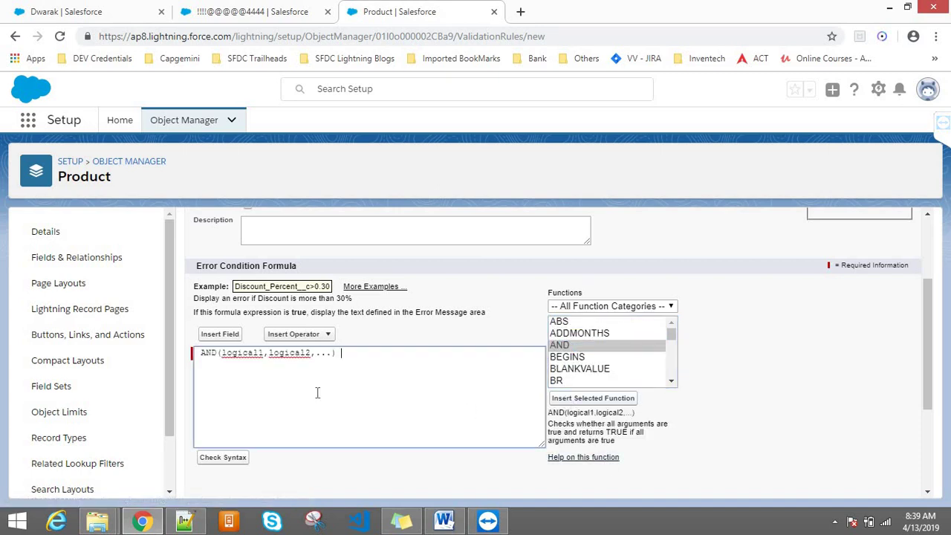
{"action": "double_click", "coordinate": [249, 354]}
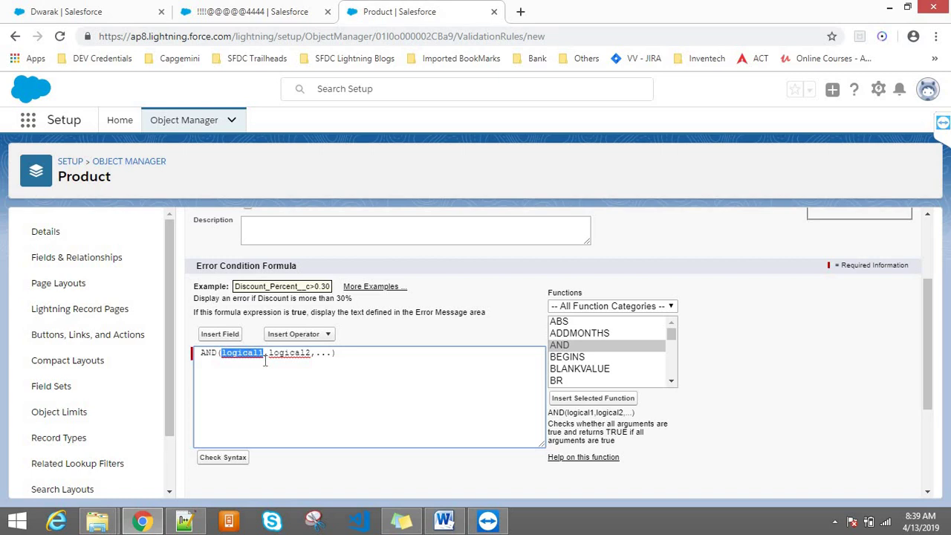
{"action": "left_click", "coordinate": [184, 521]}
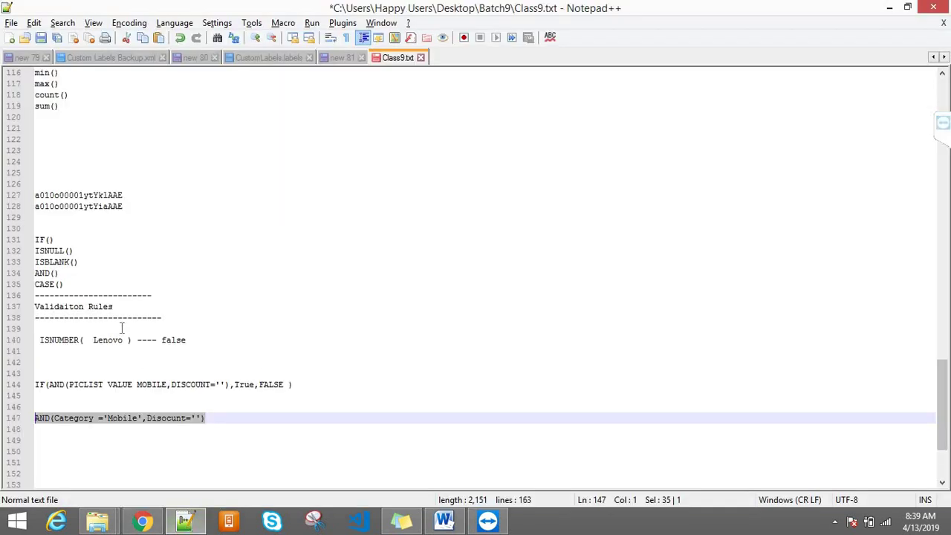
{"action": "left_click", "coordinate": [67, 420]}
{"action": "double_click", "coordinate": [41, 418]}
{"action": "left_click", "coordinate": [71, 419]}
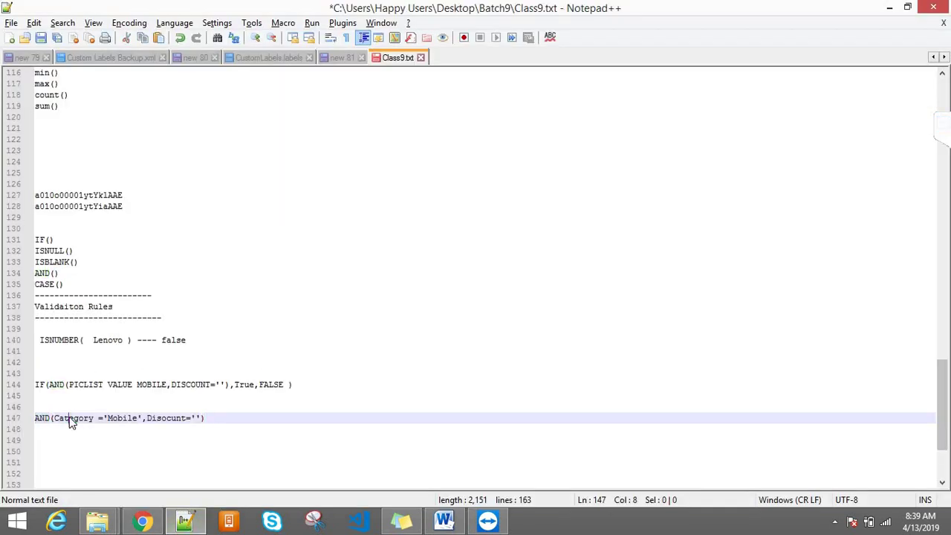
{"action": "double_click", "coordinate": [70, 420]}
{"action": "left_click", "coordinate": [134, 421]}
{"action": "double_click", "coordinate": [130, 420]}
{"action": "double_click", "coordinate": [170, 418]}
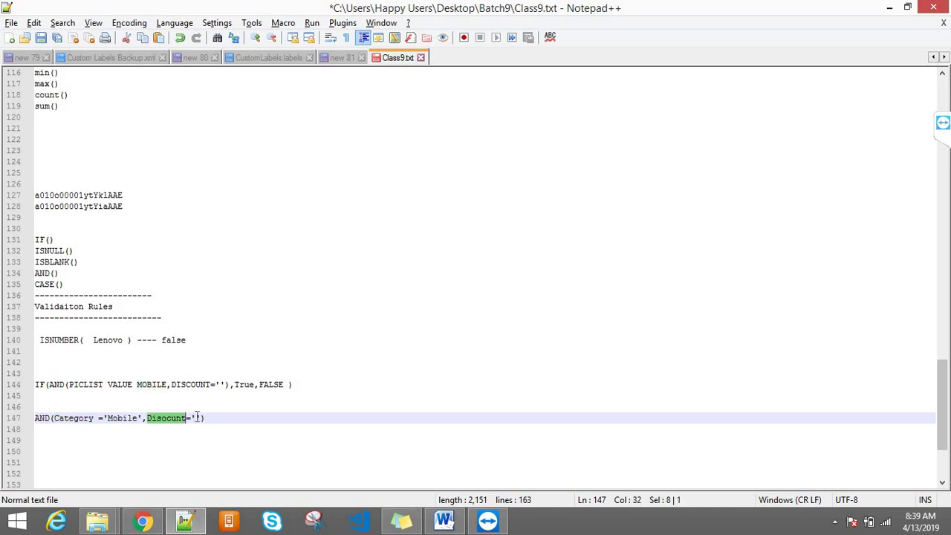
{"action": "left_click", "coordinate": [196, 418]}
{"action": "left_click_drag", "start_coordinate": [213, 417], "coordinate": [32, 419]}
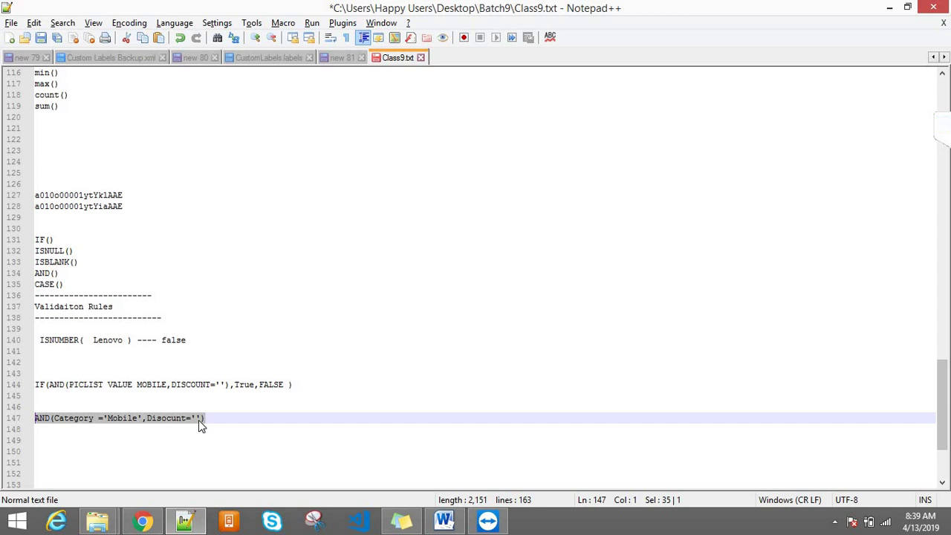
{"action": "double_click", "coordinate": [81, 420]}
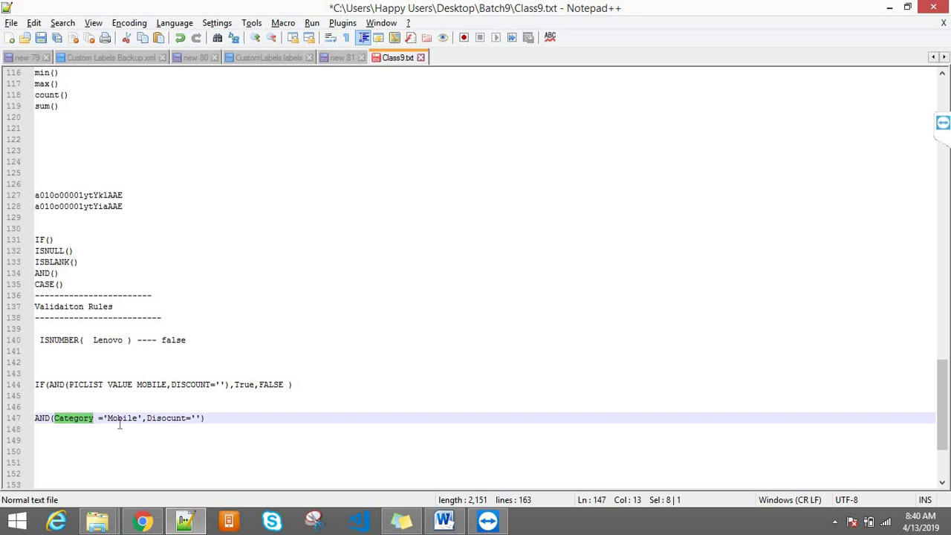
- Insert the Category field into the AND formula and compare it to 'Mobiles'
{"action": "left_click", "coordinate": [155, 418]}
{"action": "left_click", "coordinate": [139, 522]}
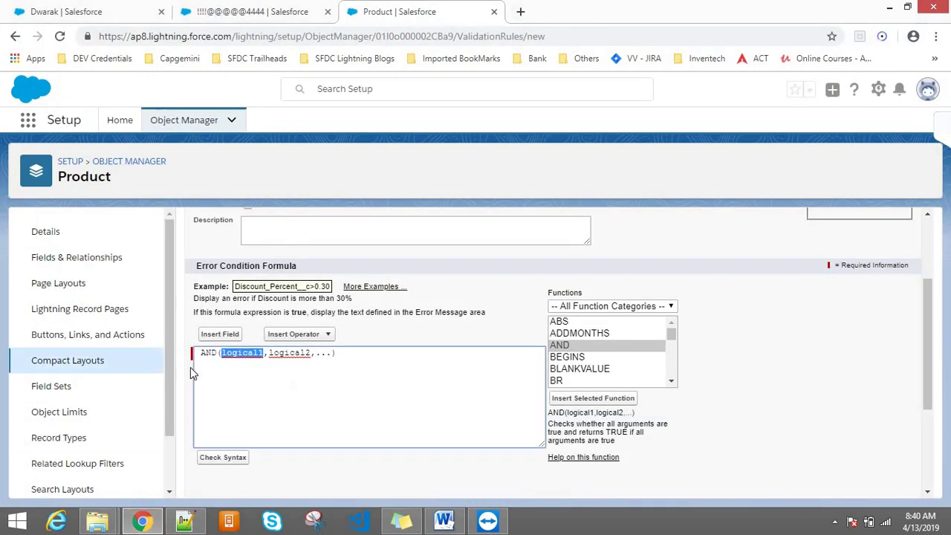
{"action": "left_click", "coordinate": [228, 333]}
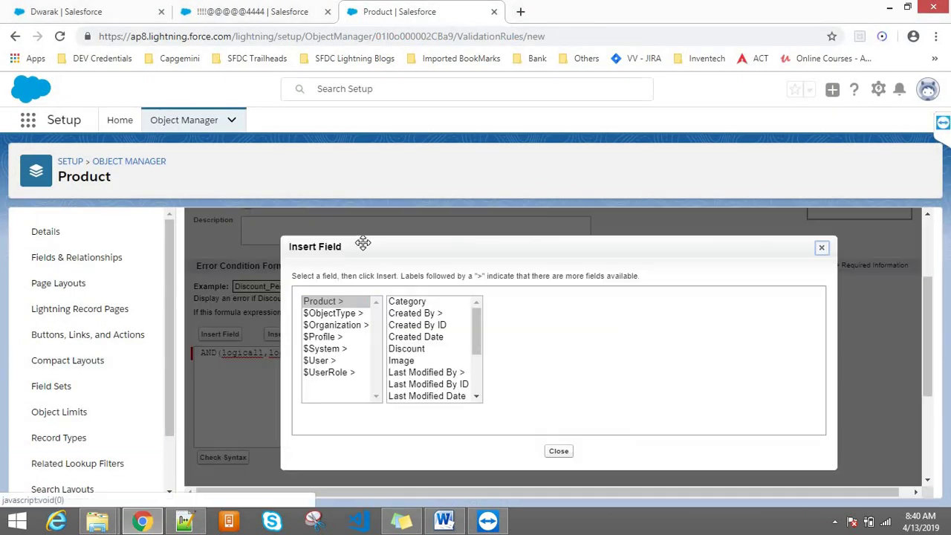
{"action": "left_click", "coordinate": [415, 312]}
{"action": "left_click", "coordinate": [407, 301]}
{"action": "left_click", "coordinate": [531, 375]}
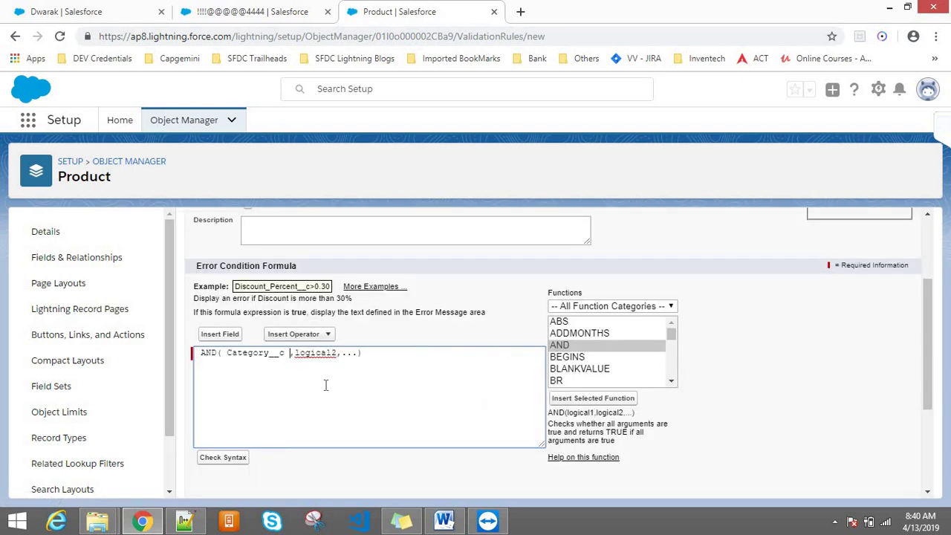
{"action": "type", "text": "='M"}
{"action": "type", "text": "''"}
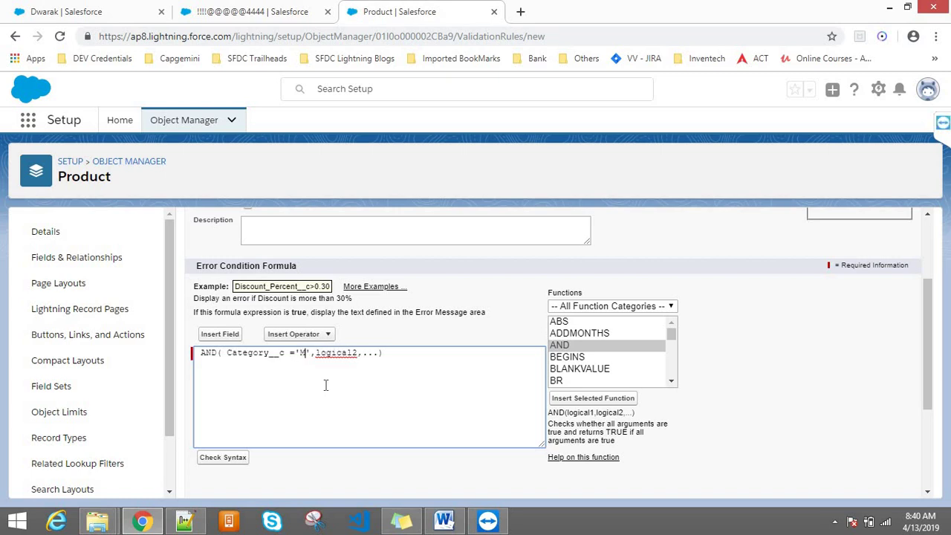
{"action": "type", "text": "Mobiles"}
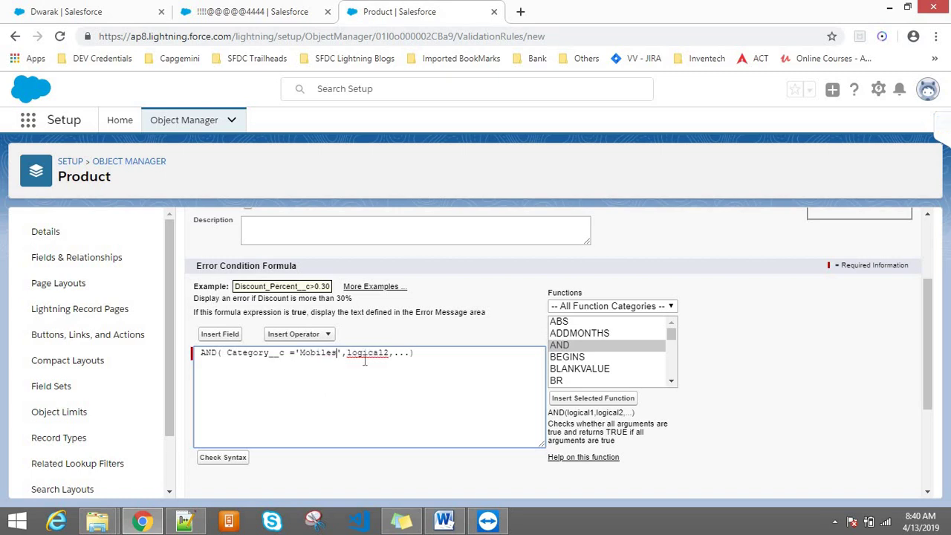
- Replace the logical2 placeholder with the Discount field compared to ''
{"action": "double_click", "coordinate": [370, 359]}
{"action": "key", "text": "BackSpace"}
{"action": "left_click", "coordinate": [220, 333]}
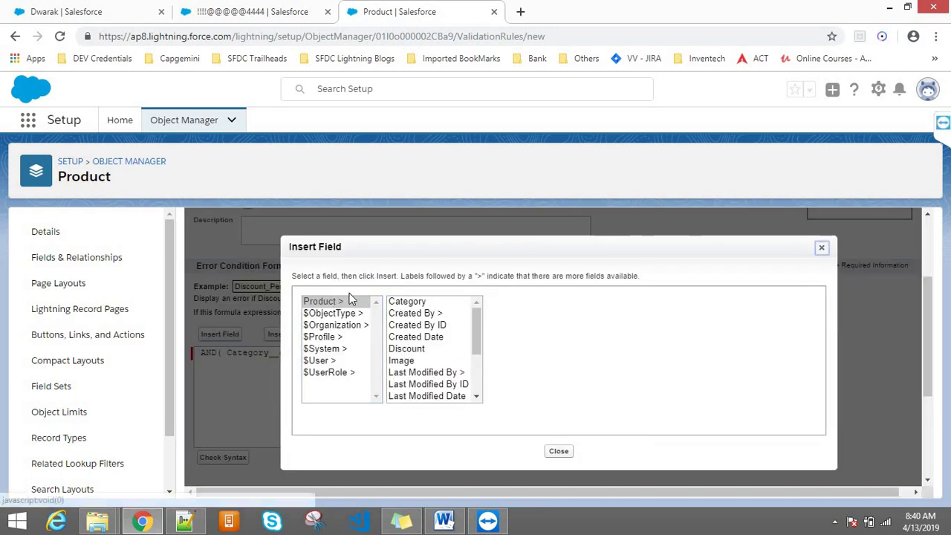
{"action": "left_click", "coordinate": [408, 328]}
{"action": "left_click", "coordinate": [408, 349]}
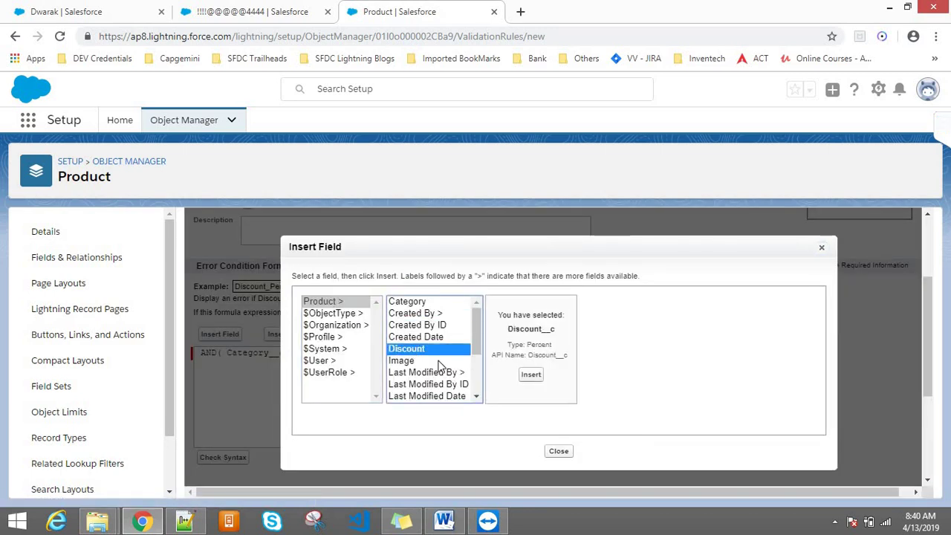
{"action": "left_click", "coordinate": [529, 376]}
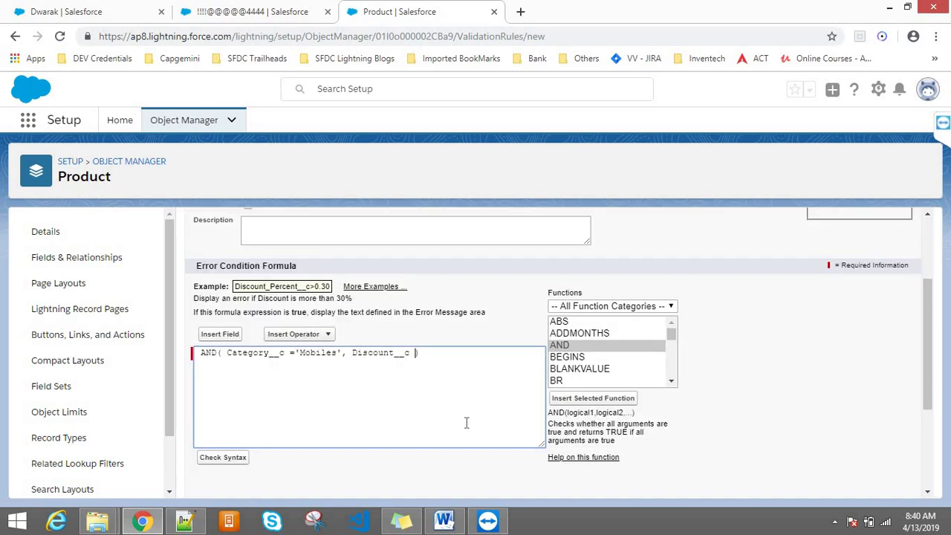
{"action": "type", "text": "=''"}
{"action": "left_click_drag", "start_coordinate": [928, 333], "coordinate": [929, 354]}
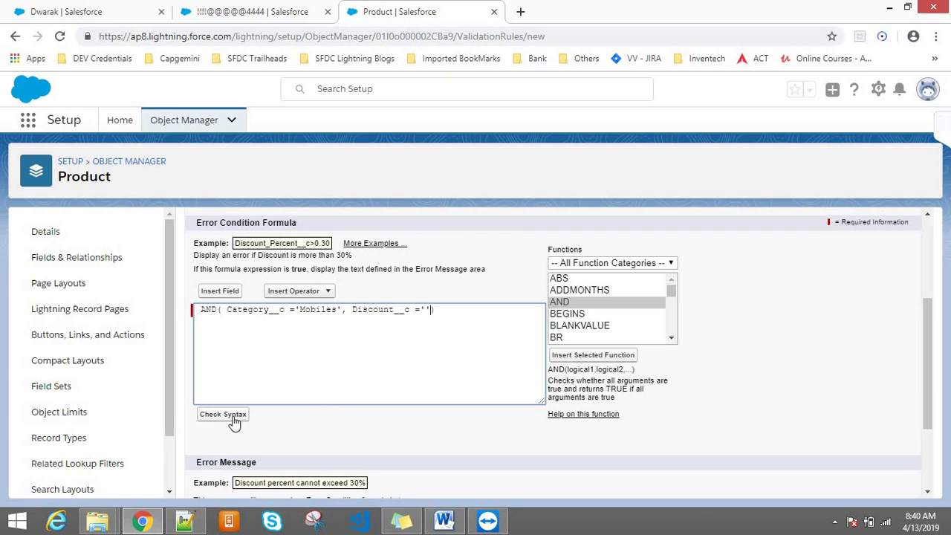
- Run a syntax check, which reports that picklist field Category__c isn't supported there
{"action": "left_click", "coordinate": [233, 418]}
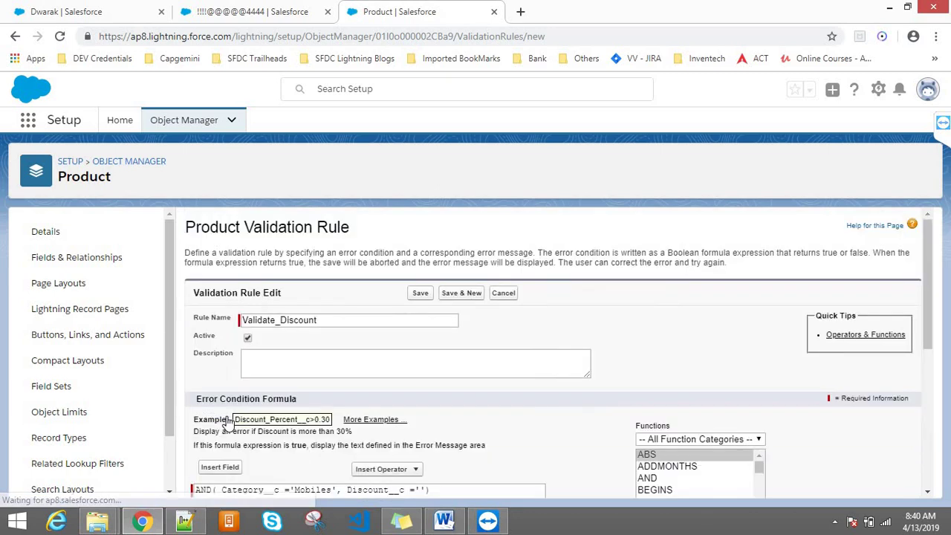
{"action": "left_click_drag", "start_coordinate": [928, 282], "coordinate": [929, 363]}
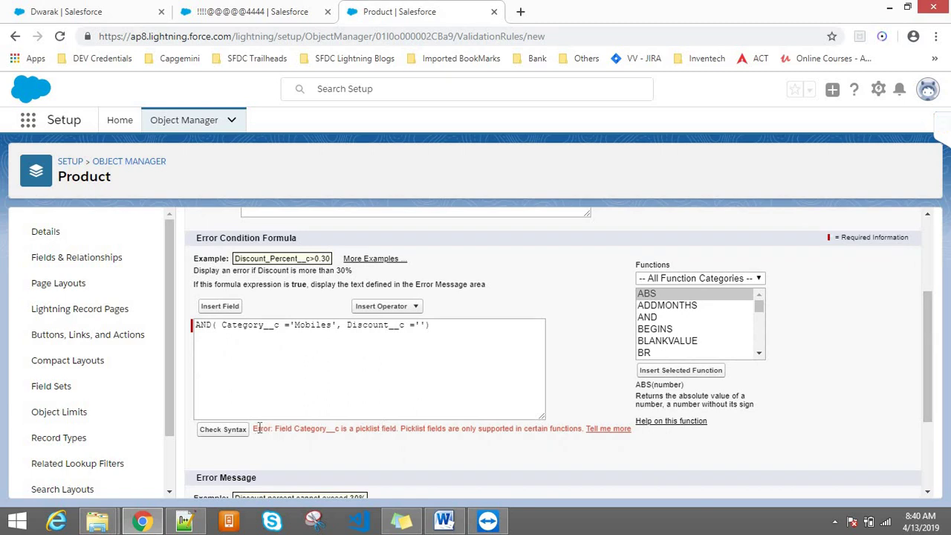
{"action": "left_click_drag", "start_coordinate": [255, 428], "coordinate": [292, 429]}
{"action": "double_click", "coordinate": [315, 429]}
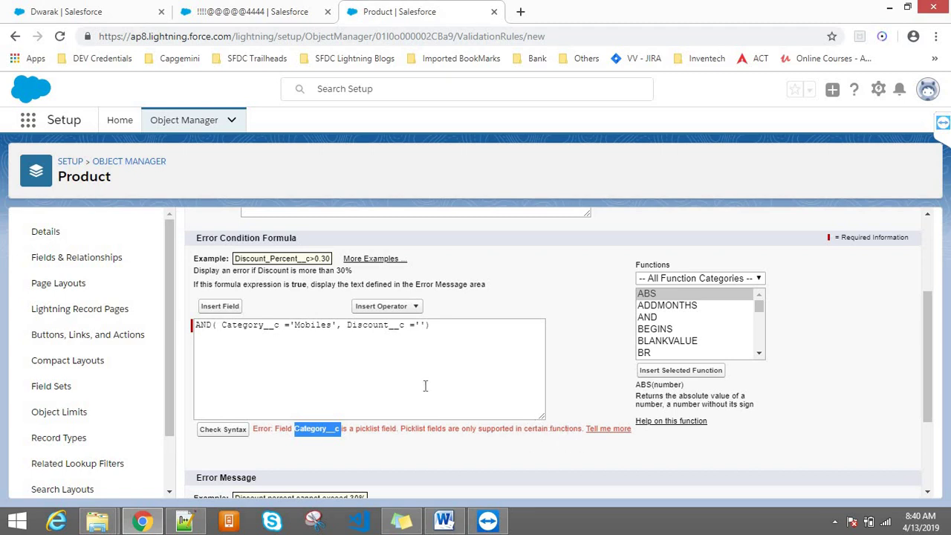
{"action": "double_click", "coordinate": [242, 328]}
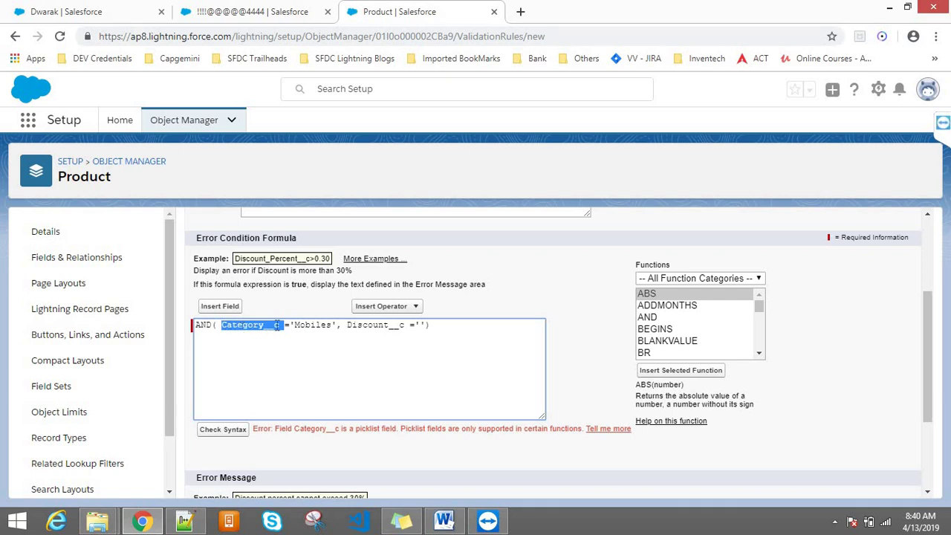
{"action": "left_click", "coordinate": [244, 9]}
- Rename the product to dfghjk567ui, set its Category to Music, then return to the rule
{"action": "left_click", "coordinate": [297, 341]}
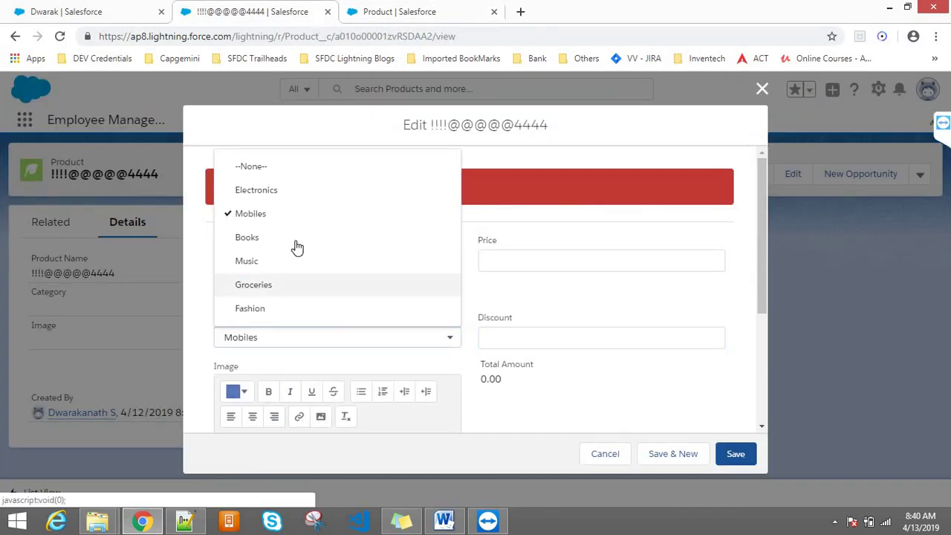
{"action": "left_click", "coordinate": [484, 264]}
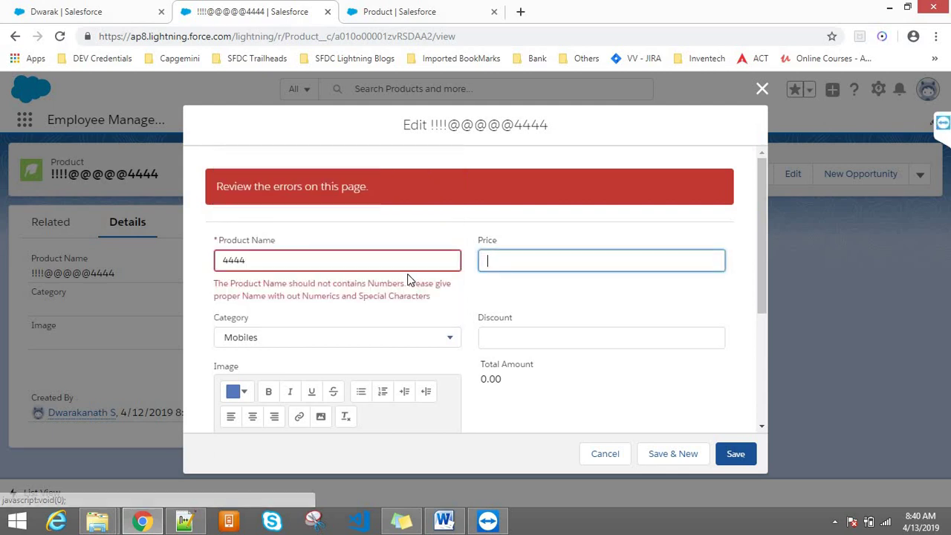
{"action": "double_click", "coordinate": [368, 262]}
{"action": "type", "text": "dfghjk567ui"}
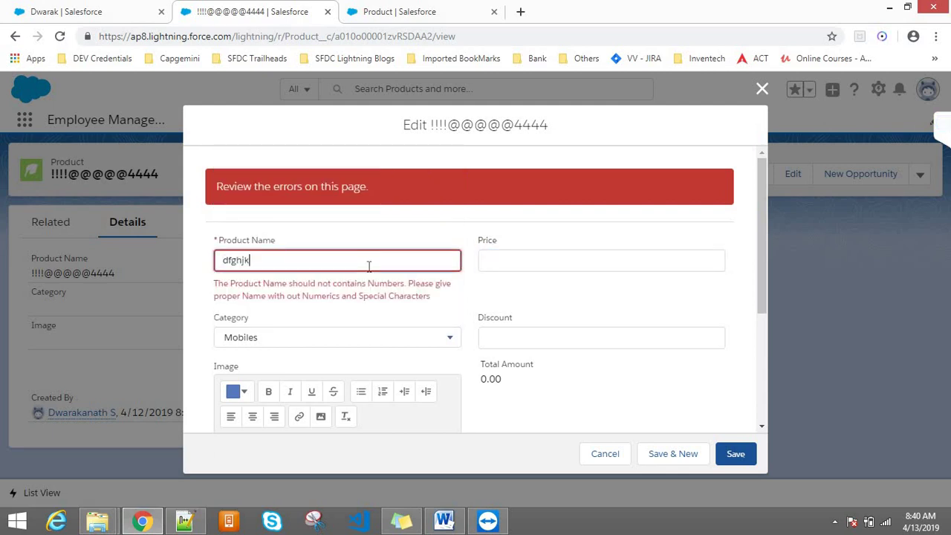
{"action": "left_click", "coordinate": [240, 344]}
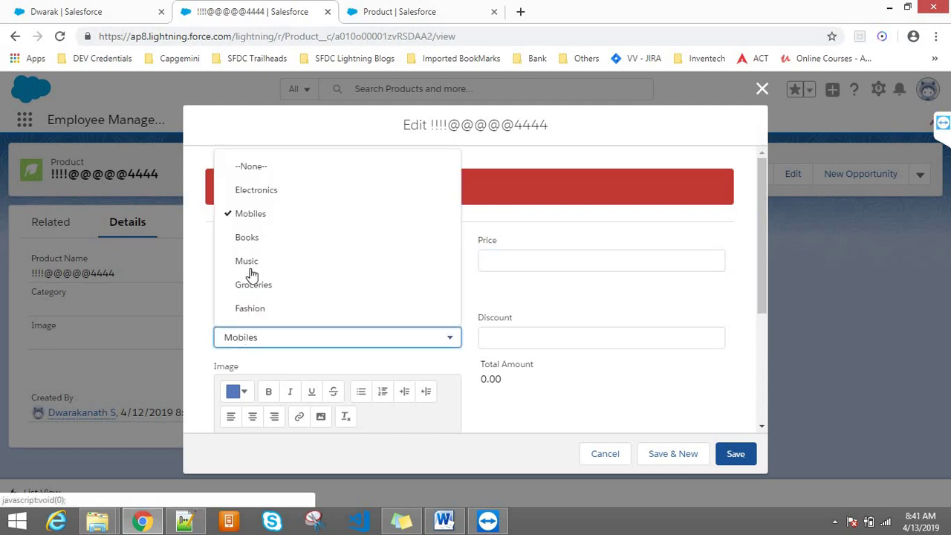
{"action": "left_click", "coordinate": [297, 258]}
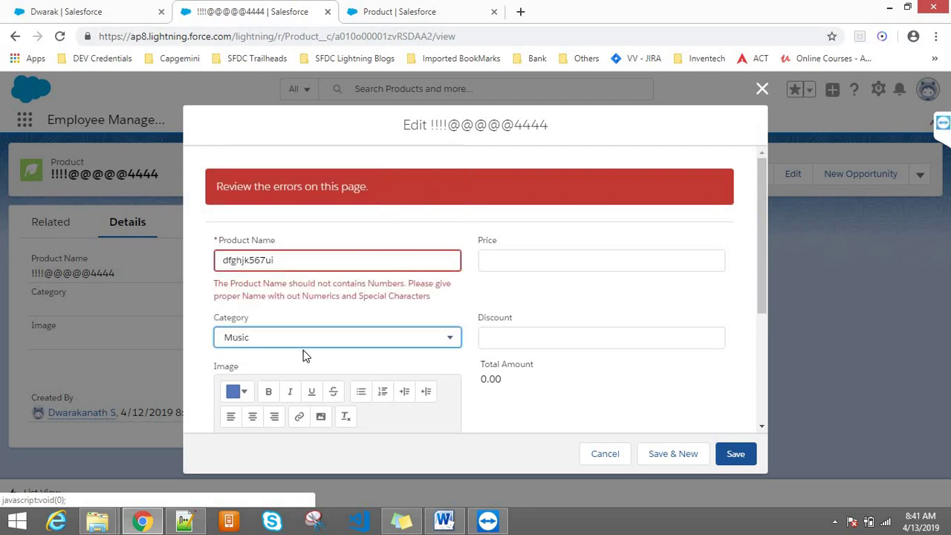
{"action": "left_click", "coordinate": [401, 10]}
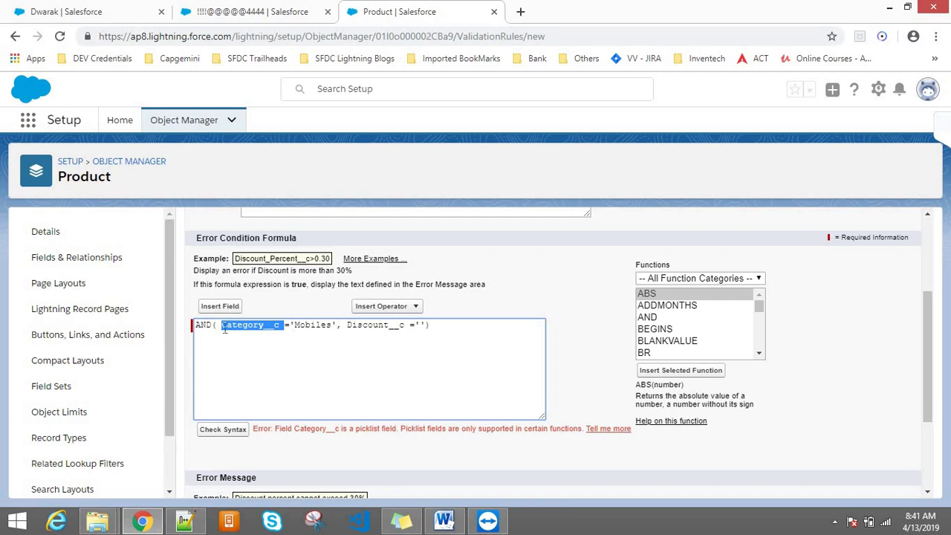
- Insert an ISPICKVAL function right after AND( in the formula
{"action": "left_click", "coordinate": [222, 326]}
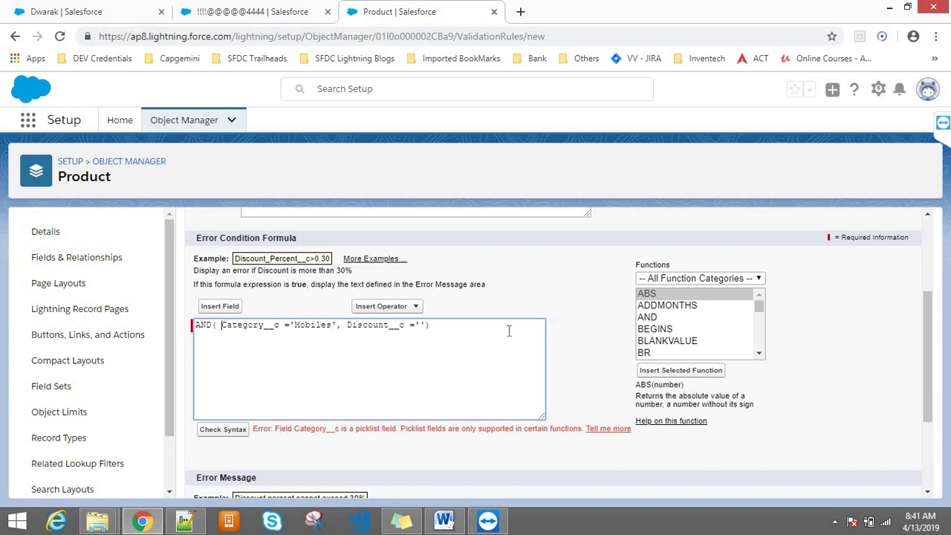
{"action": "left_click", "coordinate": [678, 335]}
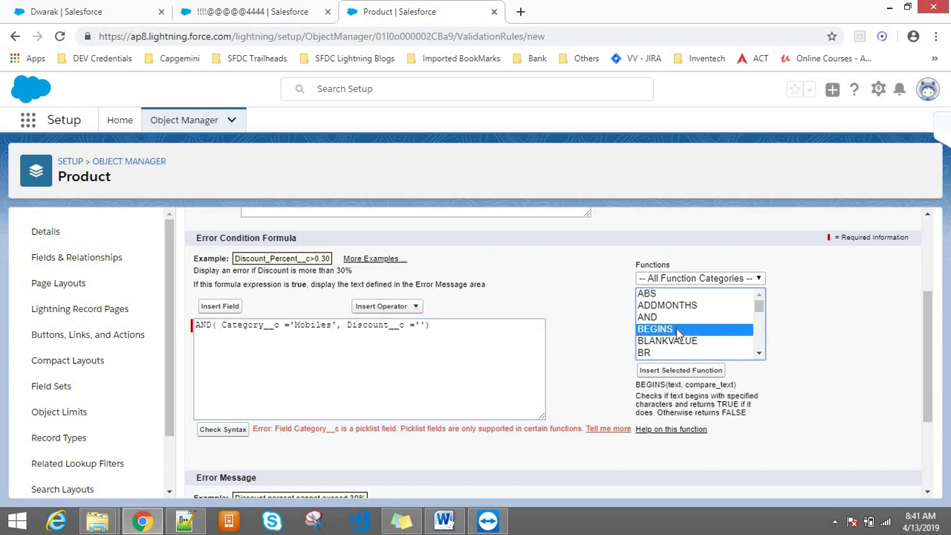
{"action": "key", "text": "i"}
{"action": "key", "text": "Down"}
{"action": "key", "text": "Down"}
{"action": "key", "text": "Down"}
{"action": "key", "text": "Down"}
{"action": "key", "text": "Down"}
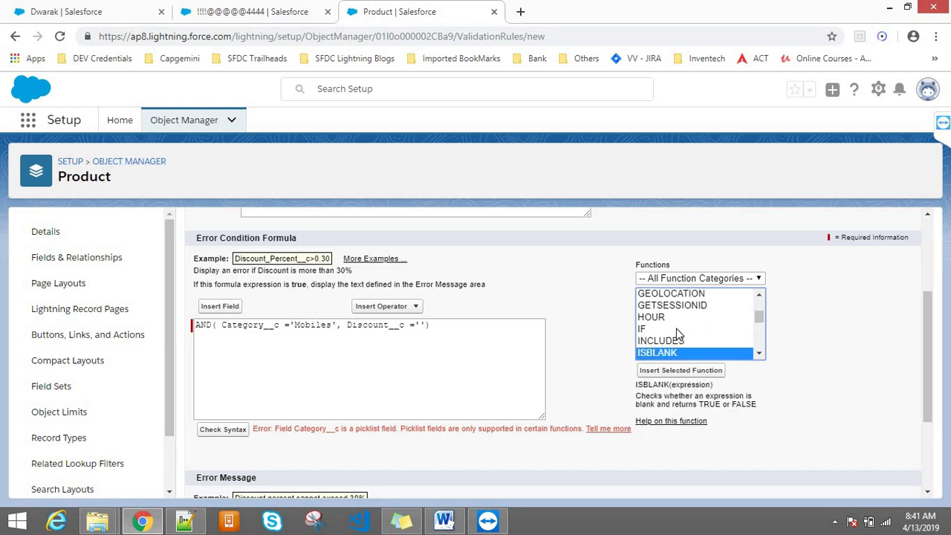
{"action": "key", "text": "Down"}
{"action": "key", "text": "Down"}
{"action": "key", "text": "Down"}
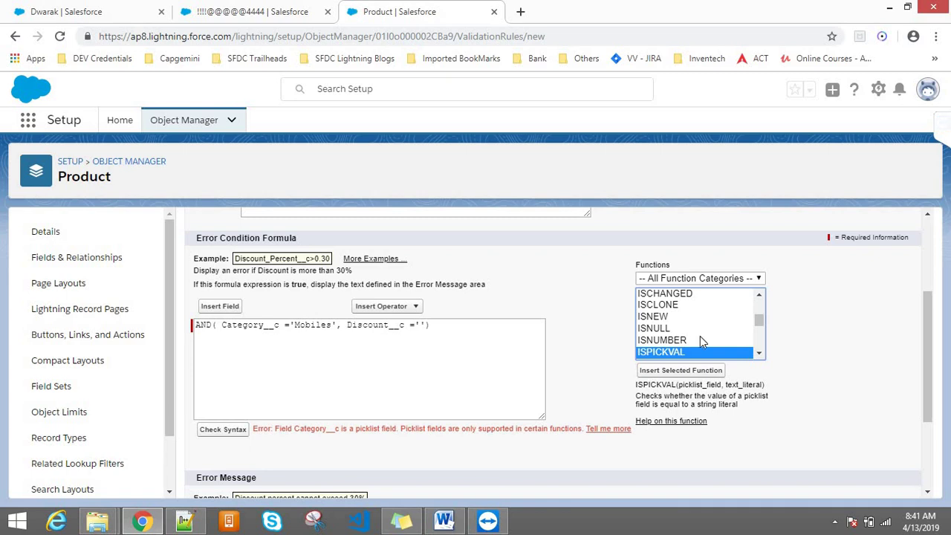
{"action": "left_click", "coordinate": [699, 371]}
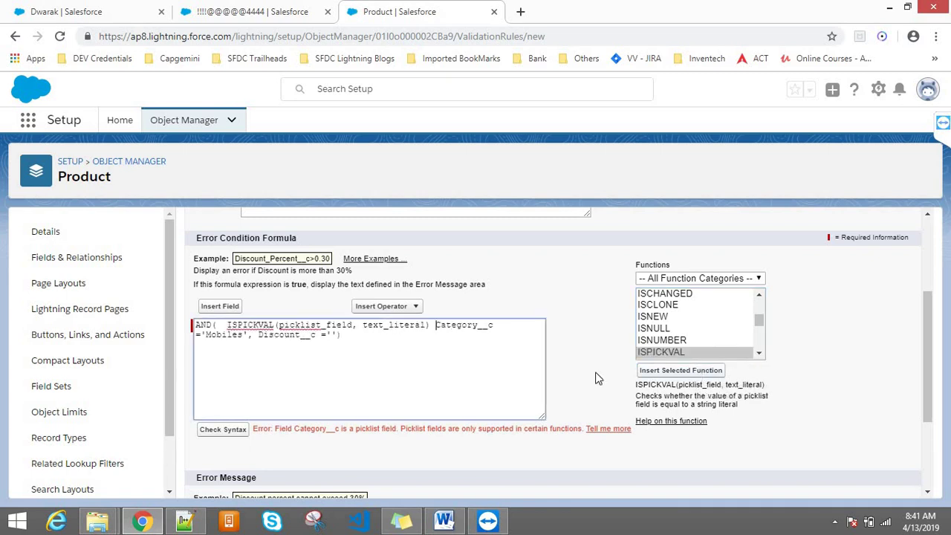
- Fill ISPICKVAL's placeholders with Category__c and Mobiles
{"action": "left_click_drag", "start_coordinate": [429, 329], "coordinate": [242, 325]}
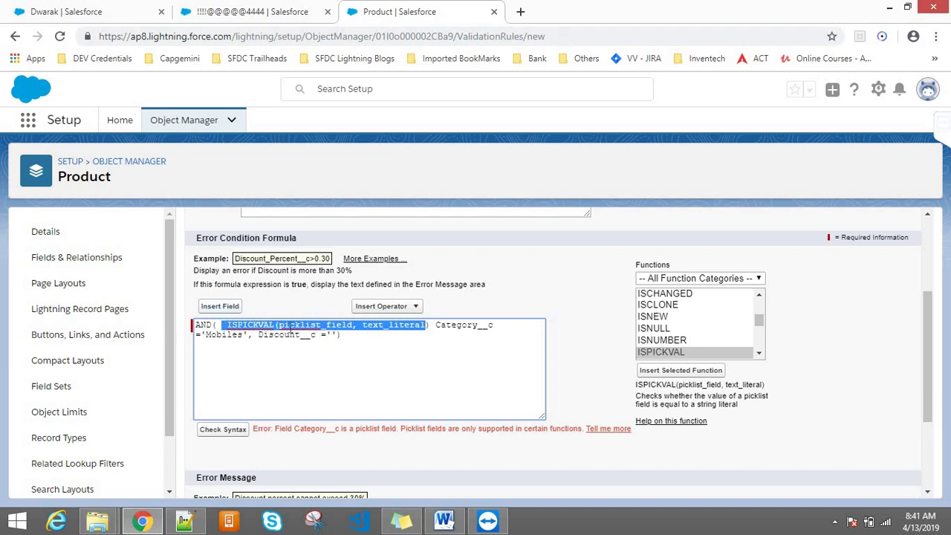
{"action": "double_click", "coordinate": [252, 325]}
{"action": "double_click", "coordinate": [307, 327]}
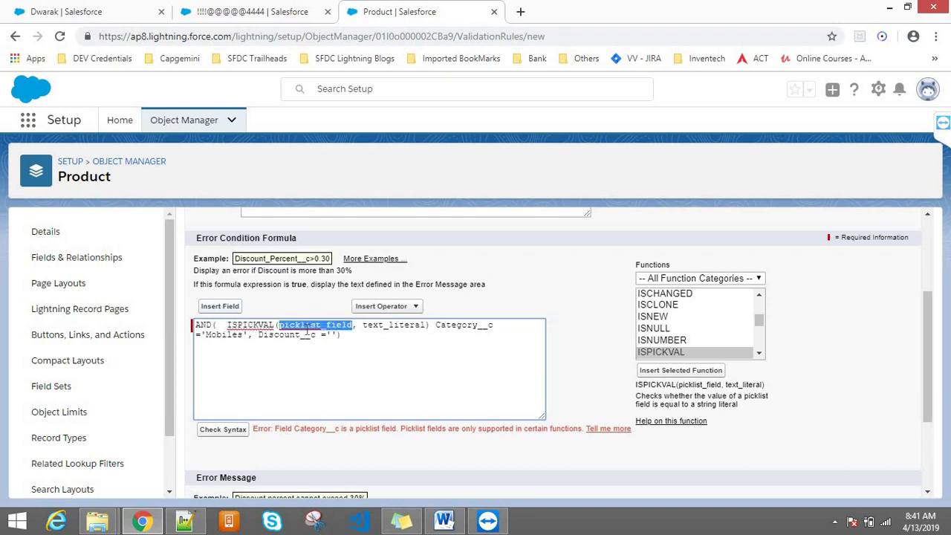
{"action": "double_click", "coordinate": [395, 327]}
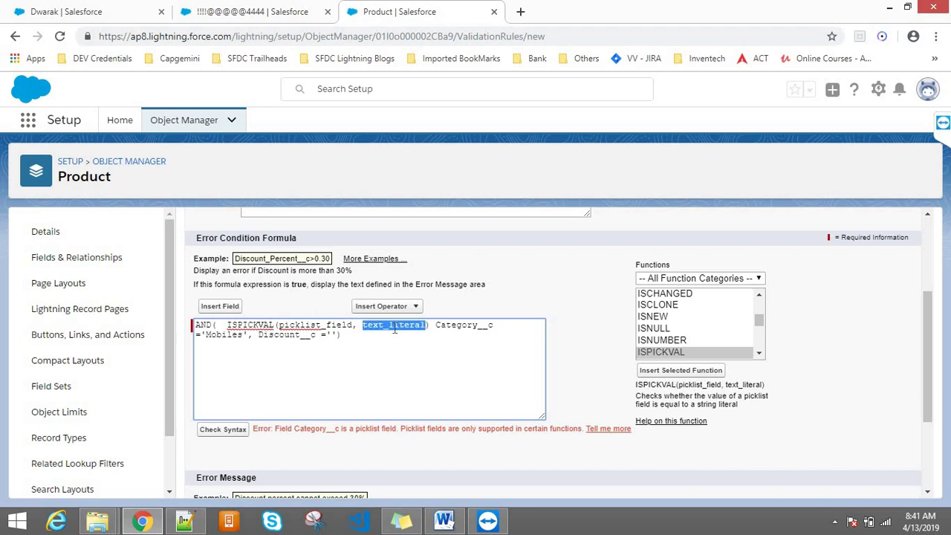
{"action": "double_click", "coordinate": [445, 327]}
{"action": "key", "text": "ctrl+c"}
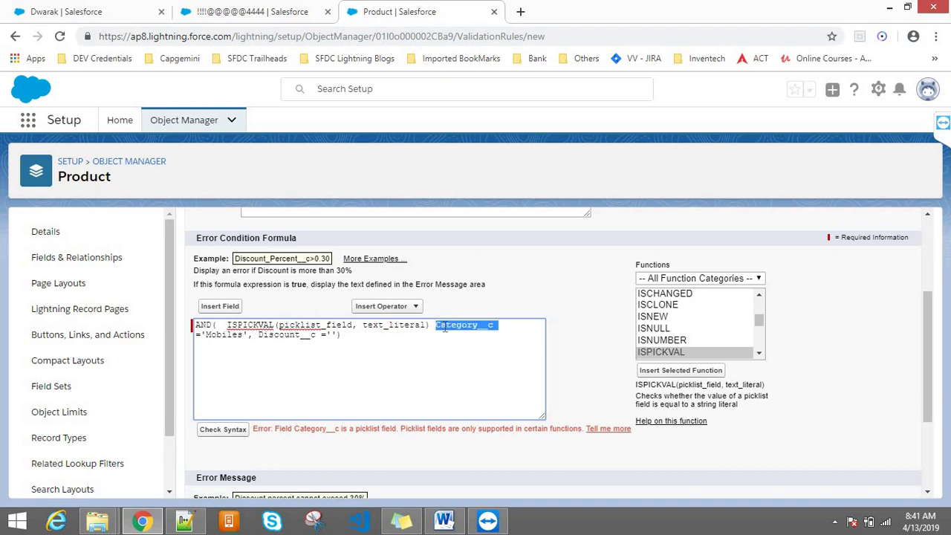
{"action": "key", "text": "Delete"}
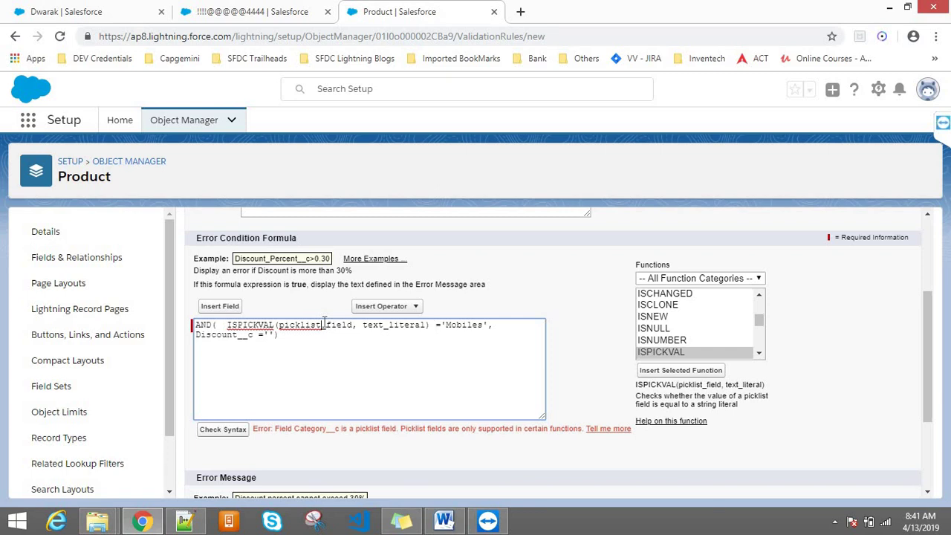
{"action": "double_click", "coordinate": [324, 325]}
{"action": "key", "text": "ctrl+v"}
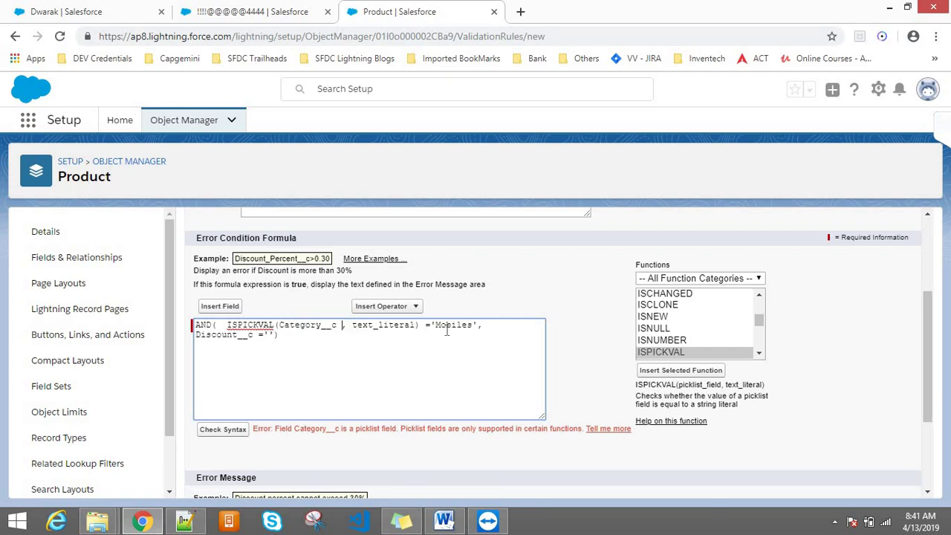
{"action": "double_click", "coordinate": [446, 327]}
{"action": "key", "text": "ctrl+c"}
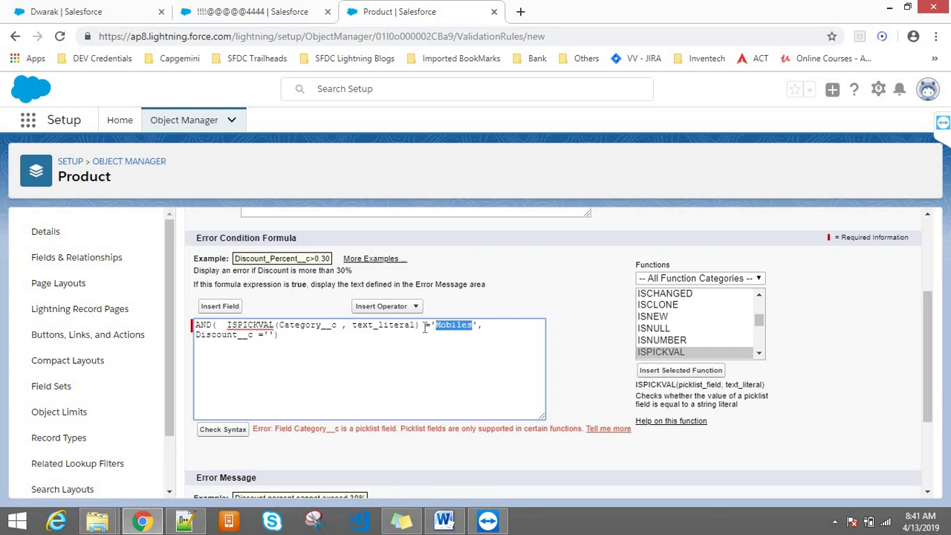
{"action": "double_click", "coordinate": [397, 325]}
{"action": "key", "text": "ctrl+v"}
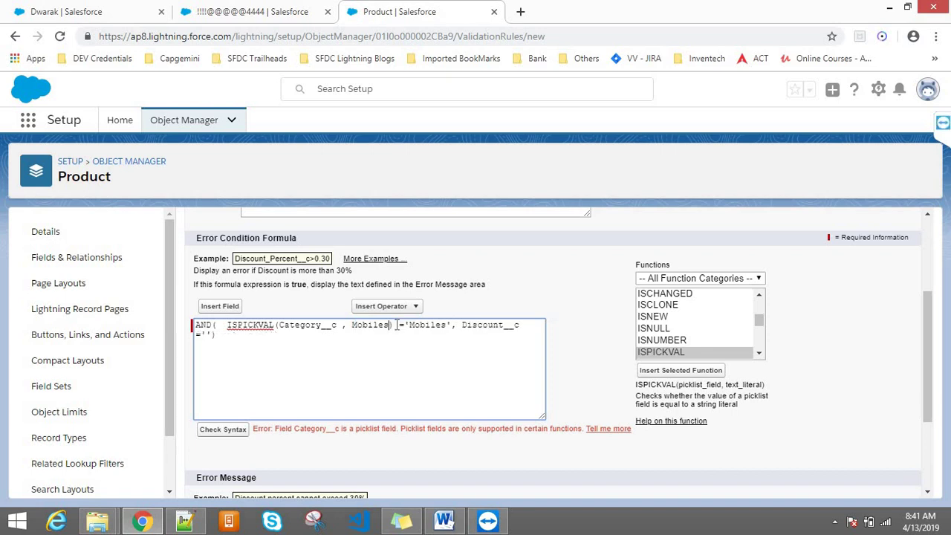
- Delete the leftover ='Mobiles' comparison and check the formula syntax
{"action": "left_click_drag", "start_coordinate": [394, 327], "coordinate": [451, 320]}
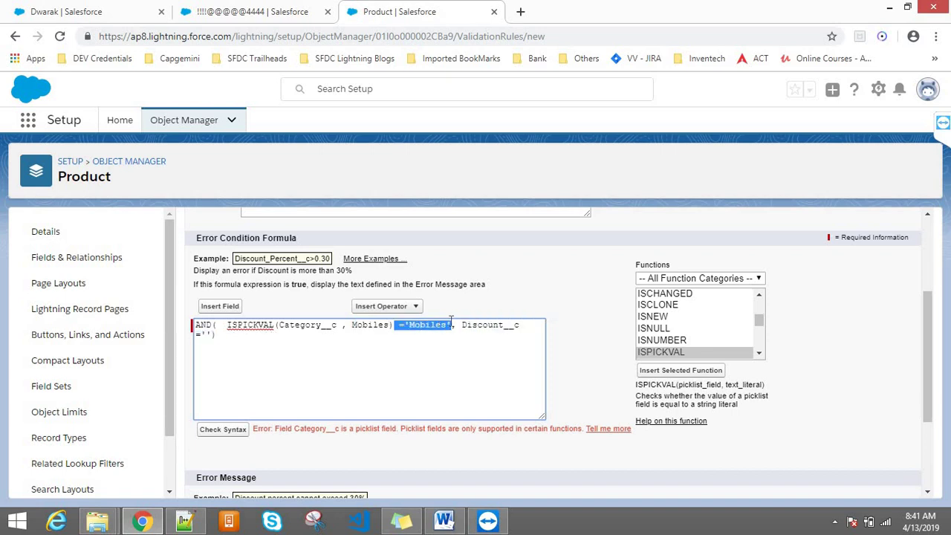
{"action": "key", "text": "Delete"}
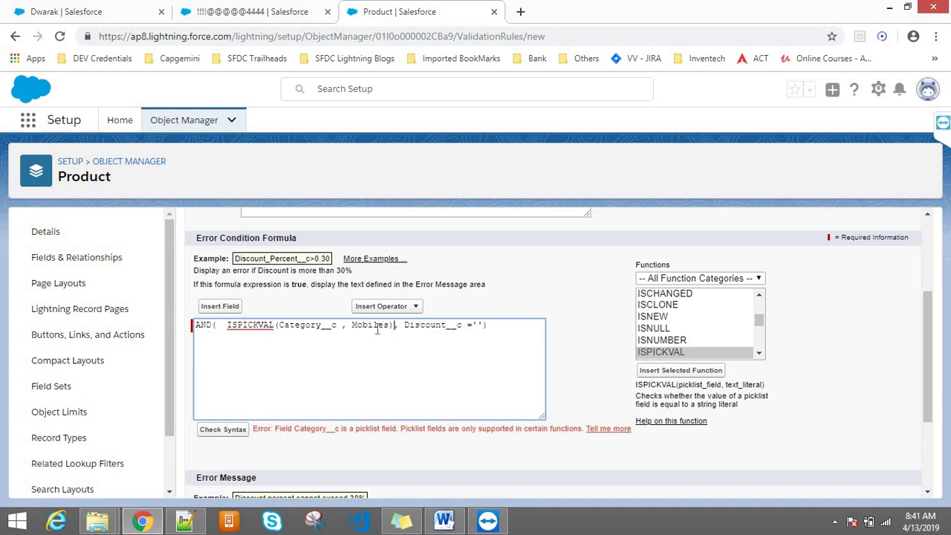
{"action": "double_click", "coordinate": [370, 326]}
{"action": "left_click", "coordinate": [301, 327]}
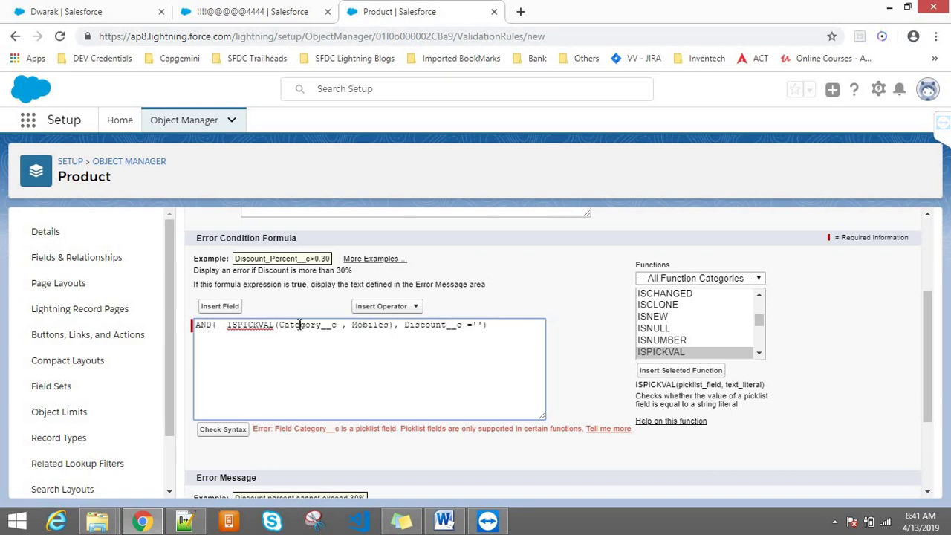
{"action": "left_click", "coordinate": [225, 436]}
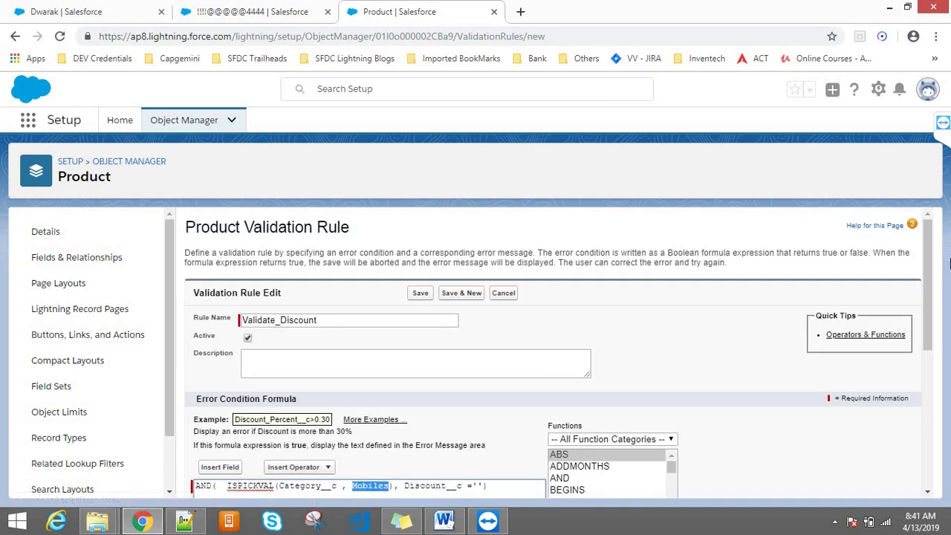
- Put Mobiles in quotes inside ISPICKVAL and recheck the syntax
{"action": "left_click_drag", "start_coordinate": [925, 292], "coordinate": [925, 364]}
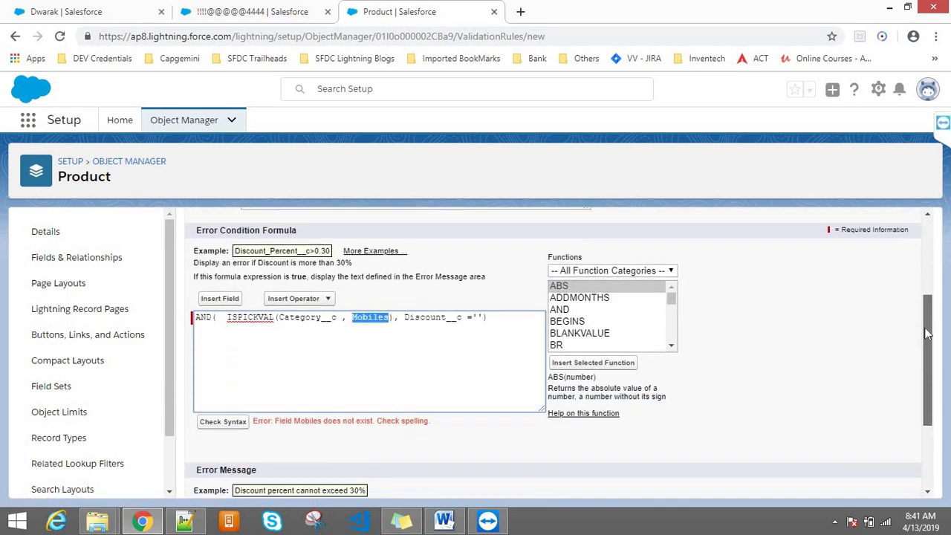
{"action": "left_click", "coordinate": [408, 320]}
{"action": "left_click", "coordinate": [352, 317]}
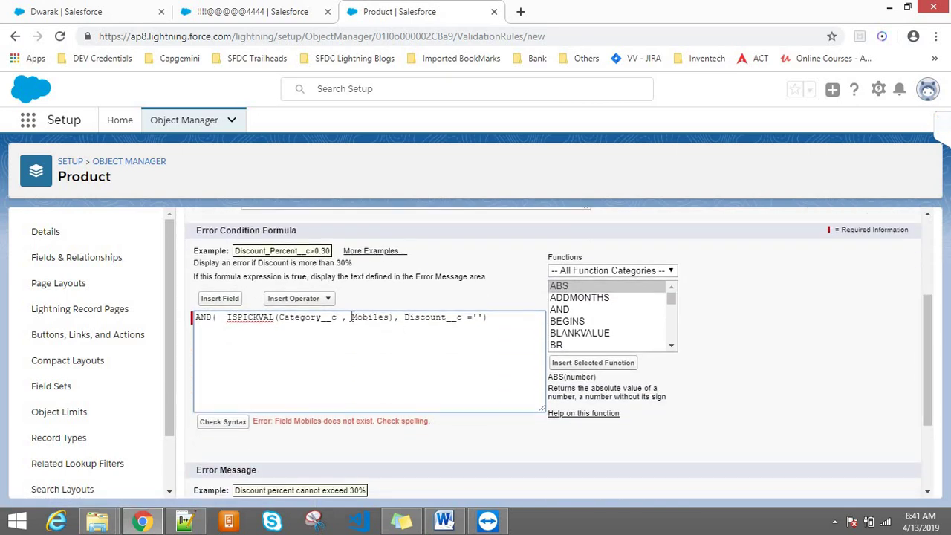
{"action": "type", "text": "'"}
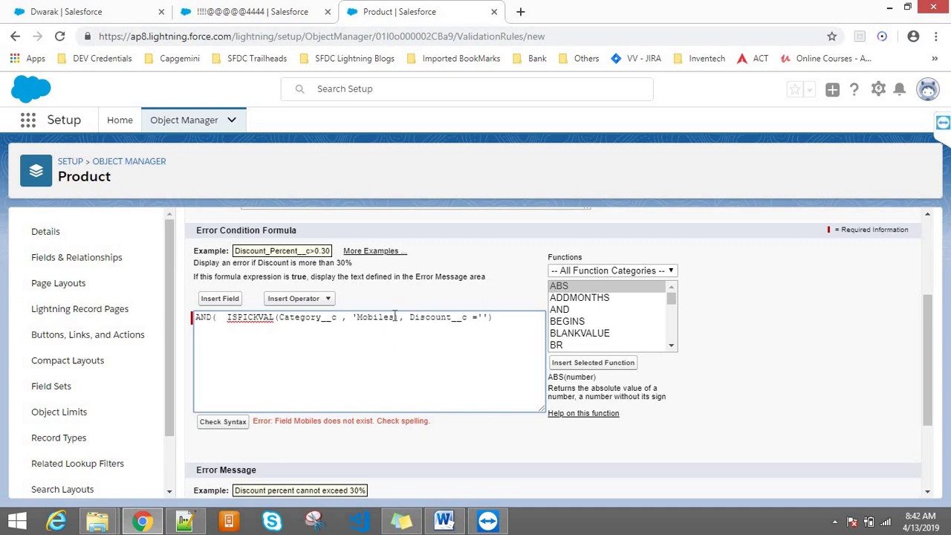
{"action": "type", "text": "')"}
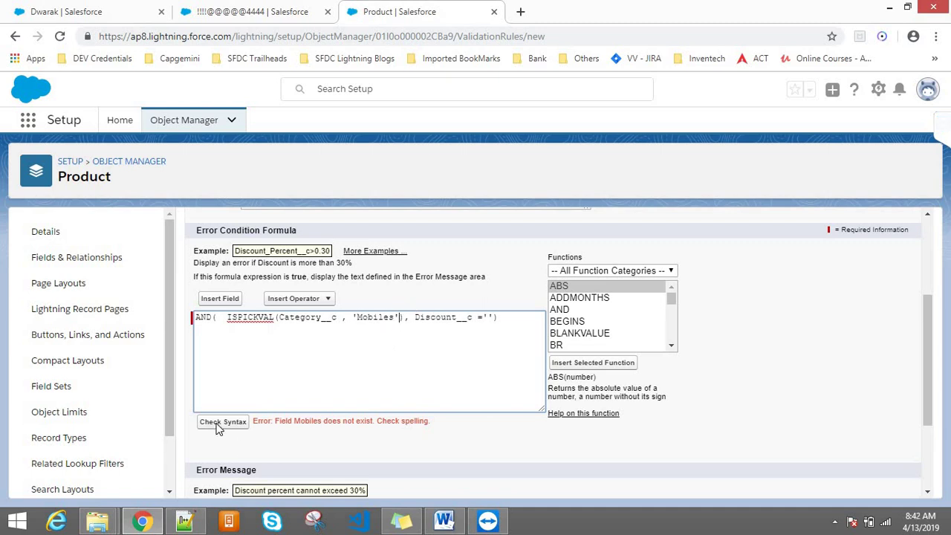
{"action": "left_click", "coordinate": [223, 422]}
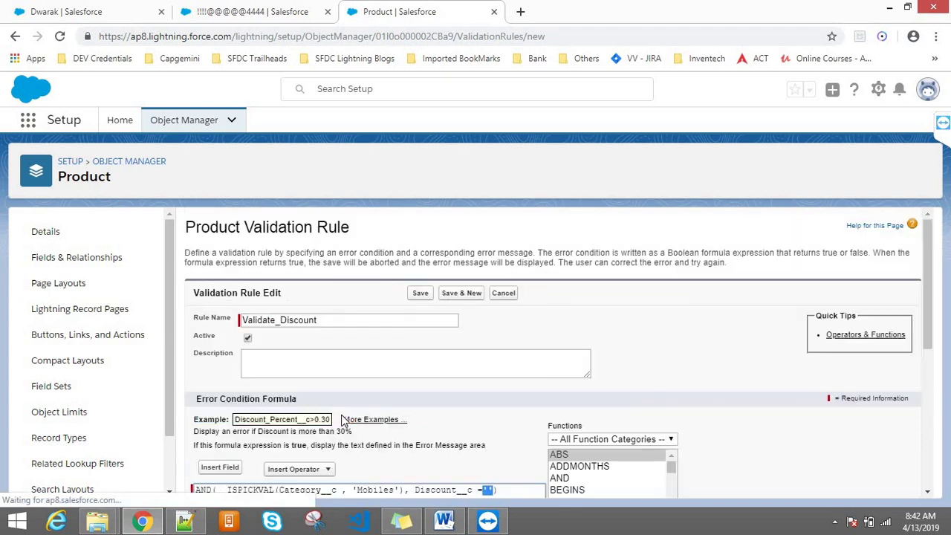
- Add a closing parenthesis, recheck, remove the space before ISPICKVAL, and select the whole formula
{"action": "scroll", "coordinate": [933, 243], "scroll_direction": "down", "scroll_amount": 3}
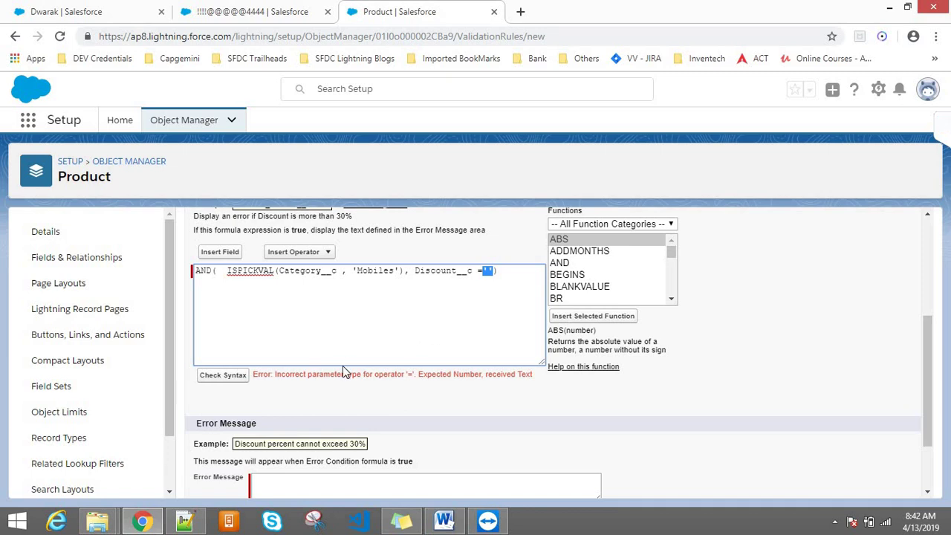
{"action": "left_click", "coordinate": [520, 269]}
{"action": "type", "text": ")"}
{"action": "left_click", "coordinate": [246, 377]}
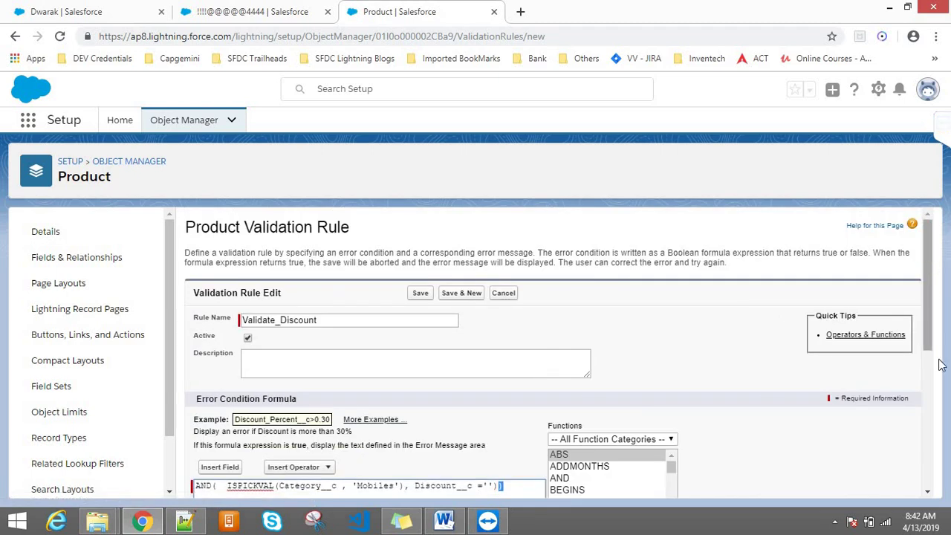
{"action": "scroll", "coordinate": [943, 364], "scroll_direction": "down", "scroll_amount": 4}
{"action": "scroll", "coordinate": [948, 390], "scroll_direction": "up", "scroll_amount": 2}
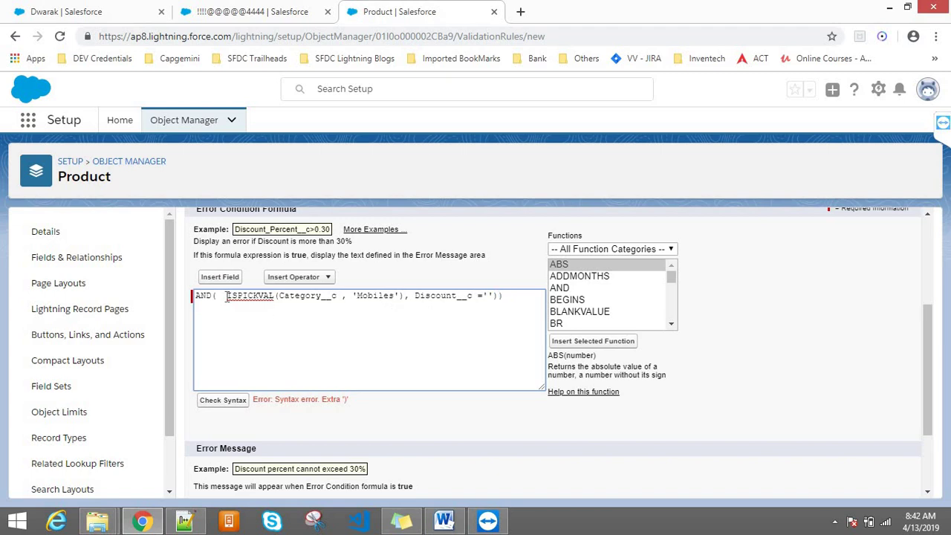
{"action": "left_click", "coordinate": [226, 296]}
{"action": "key", "text": "BackSpace"}
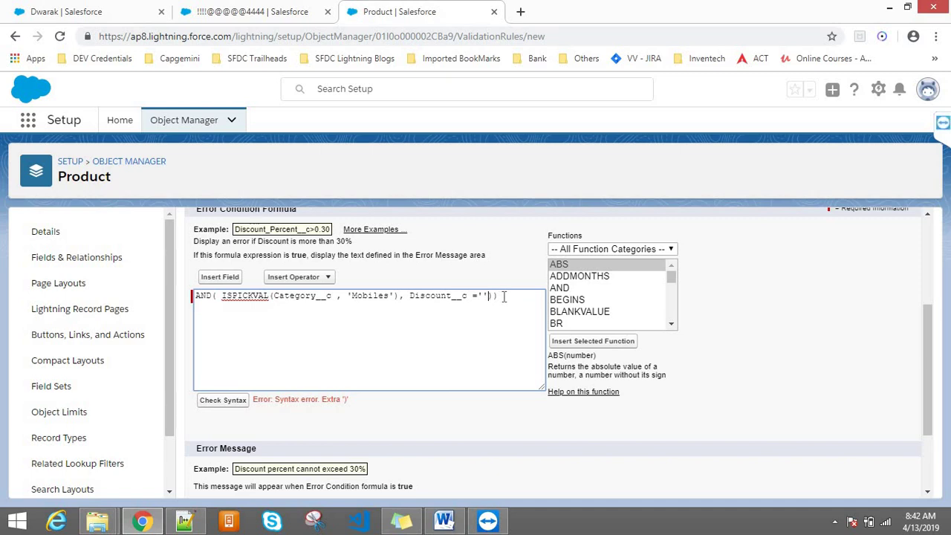
{"action": "left_click_drag", "start_coordinate": [504, 296], "coordinate": [176, 279]}
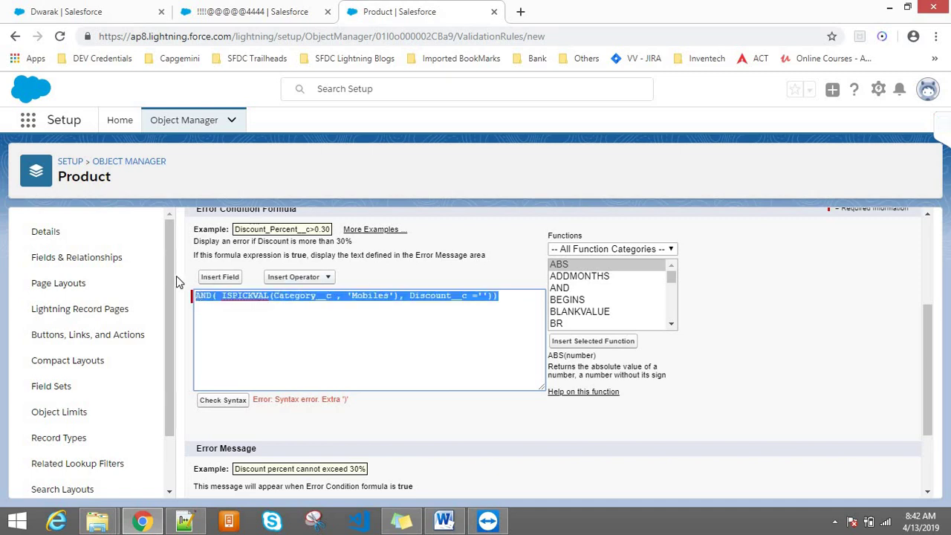
- Clear the formula, insert a fresh AND template, and delete its logical1 placeholder
{"action": "key", "text": "BackSpace"}
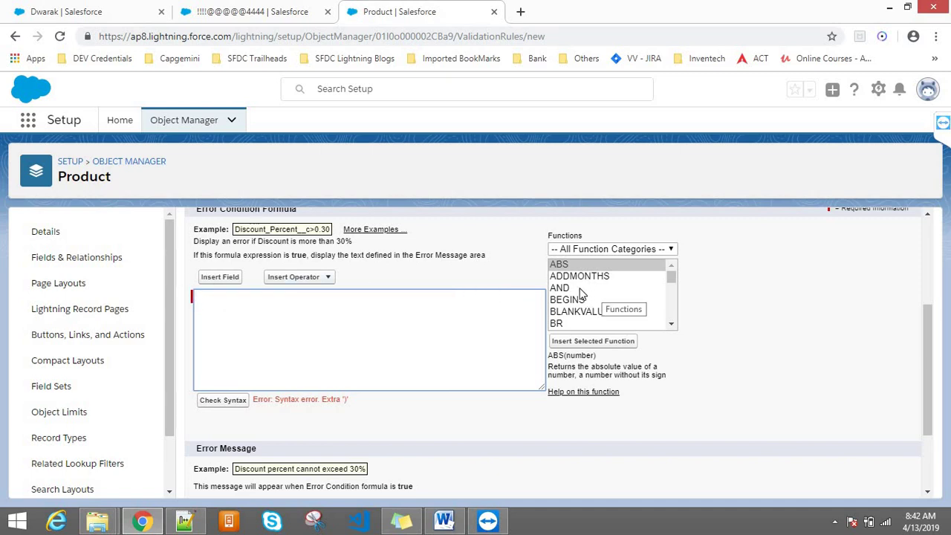
{"action": "left_click", "coordinate": [582, 289]}
{"action": "left_click", "coordinate": [571, 341]}
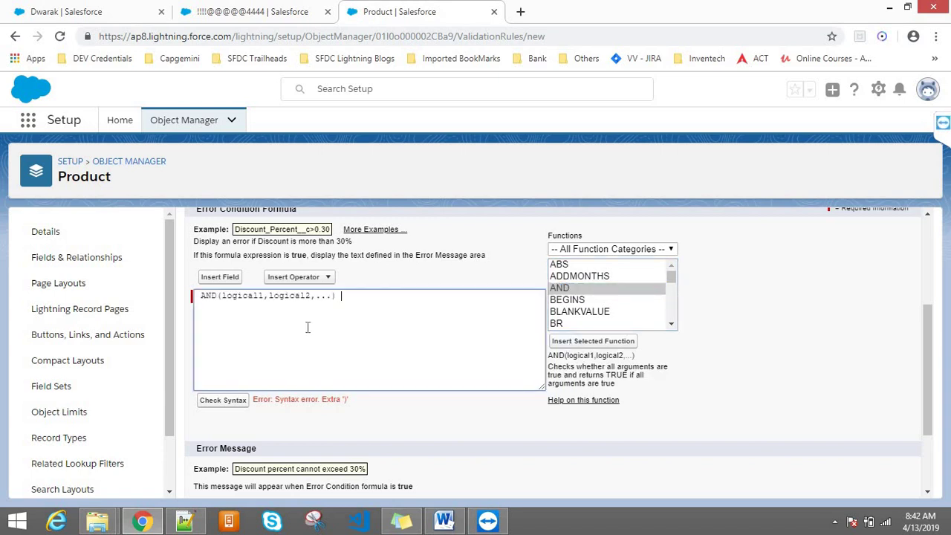
{"action": "double_click", "coordinate": [239, 295]}
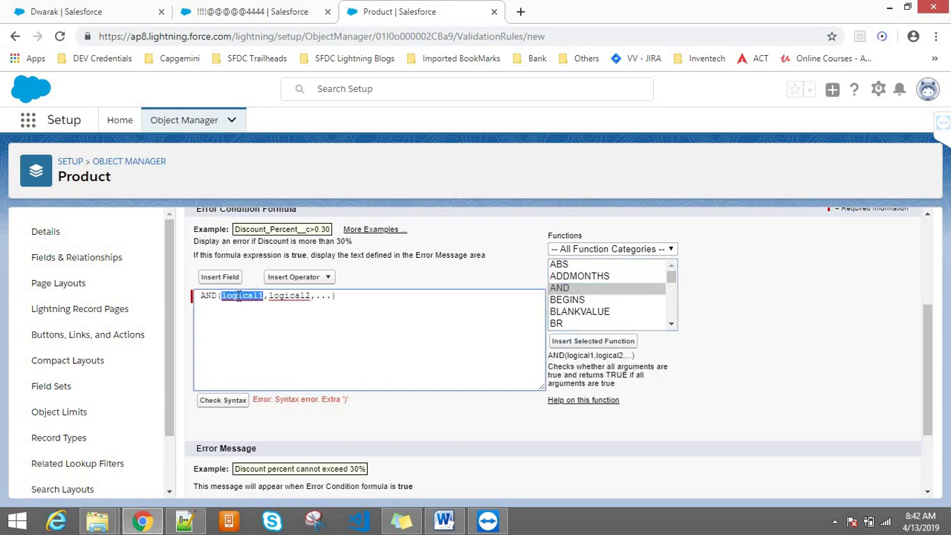
{"action": "left_click", "coordinate": [219, 277]}
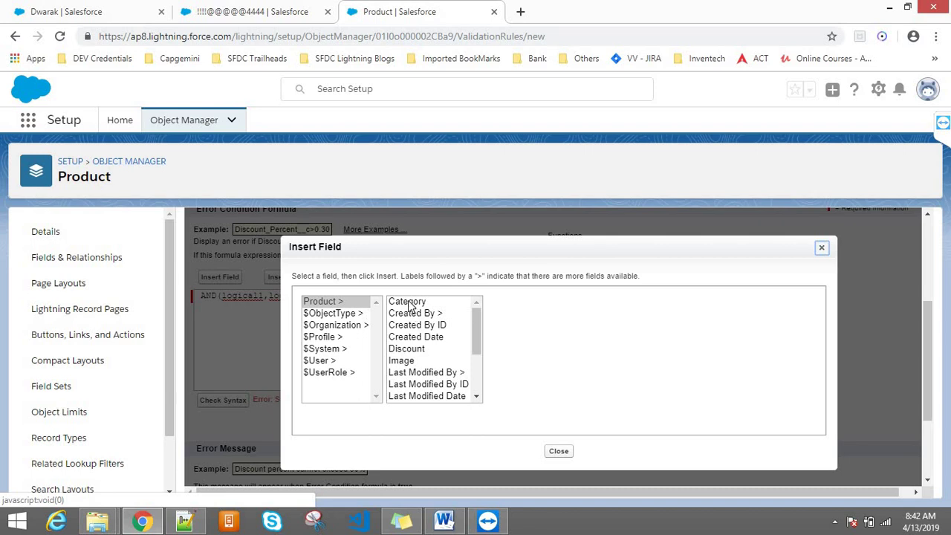
{"action": "left_click", "coordinate": [822, 249]}
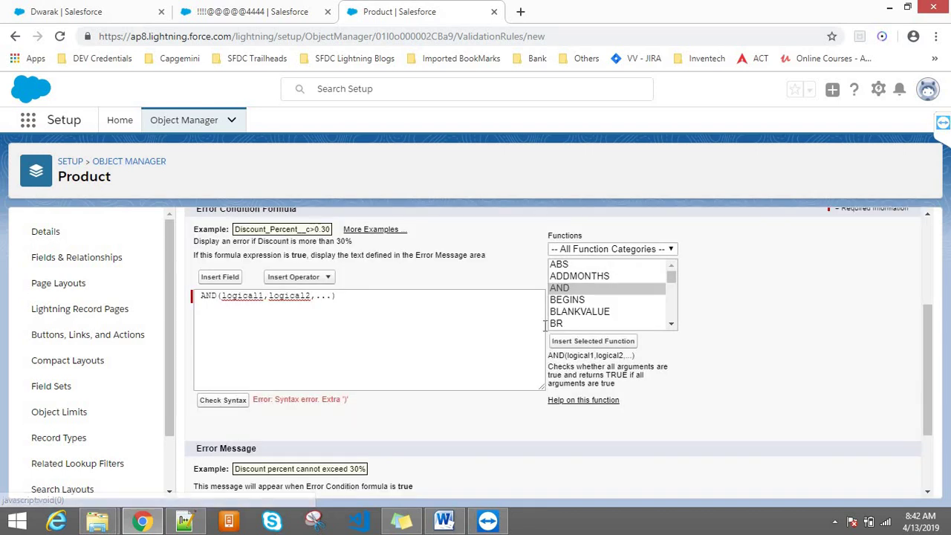
{"action": "left_click", "coordinate": [252, 296]}
{"action": "double_click", "coordinate": [253, 296]}
{"action": "key", "text": "BackSpace"}
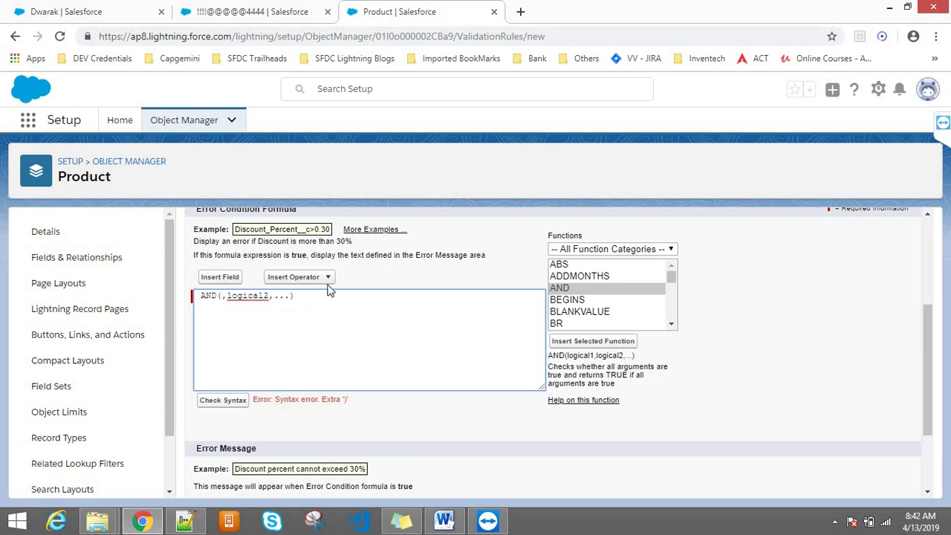
- Insert ISPICKVAL(picklist_field, text_literal) as the first AND condition
{"action": "left_click", "coordinate": [588, 303]}
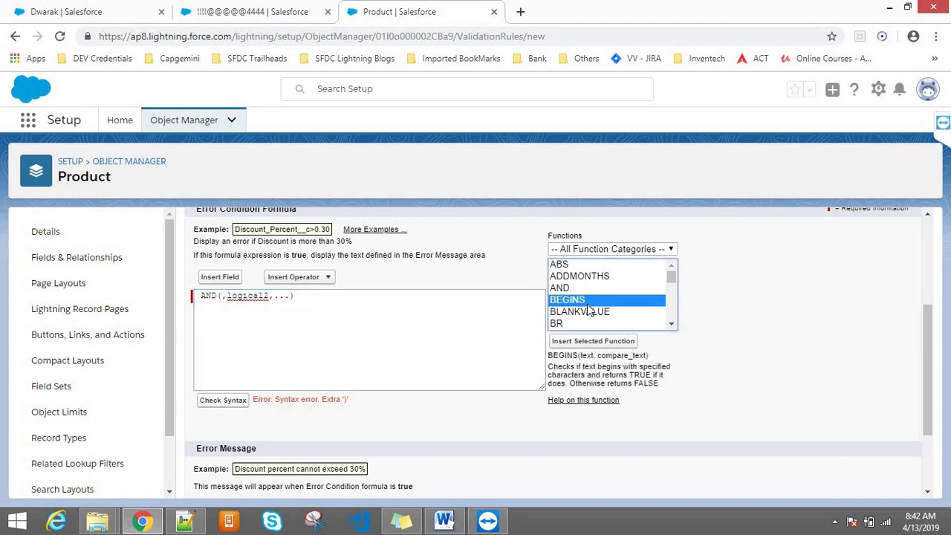
{"action": "type", "text": "is"}
{"action": "key", "text": "Down"}
{"action": "key", "text": "Down"}
{"action": "key", "text": "Down"}
{"action": "key", "text": "Down"}
{"action": "key", "text": "Down"}
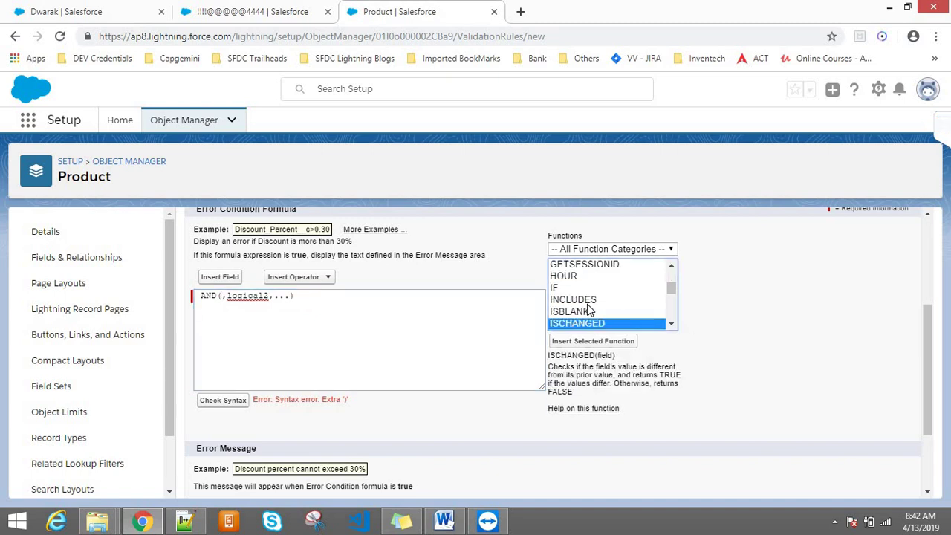
{"action": "key", "text": "Down"}
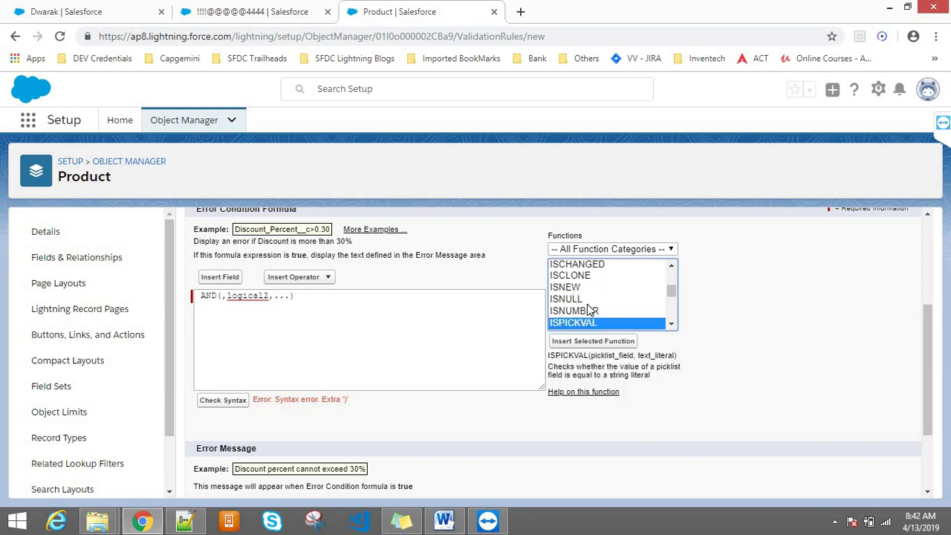
{"action": "left_click", "coordinate": [593, 341]}
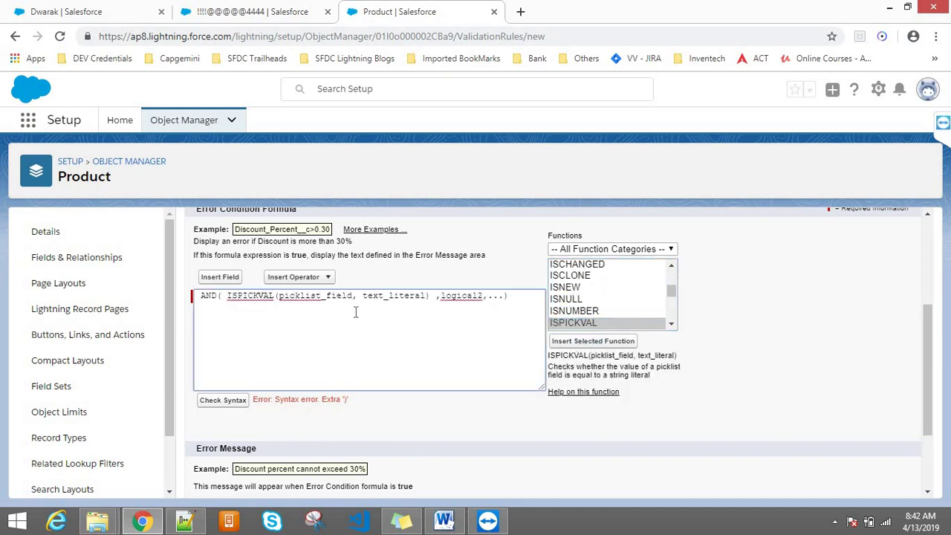
- Fill ISPICKVAL with the Category field and the value 'Mobiles'
{"action": "double_click", "coordinate": [316, 295]}
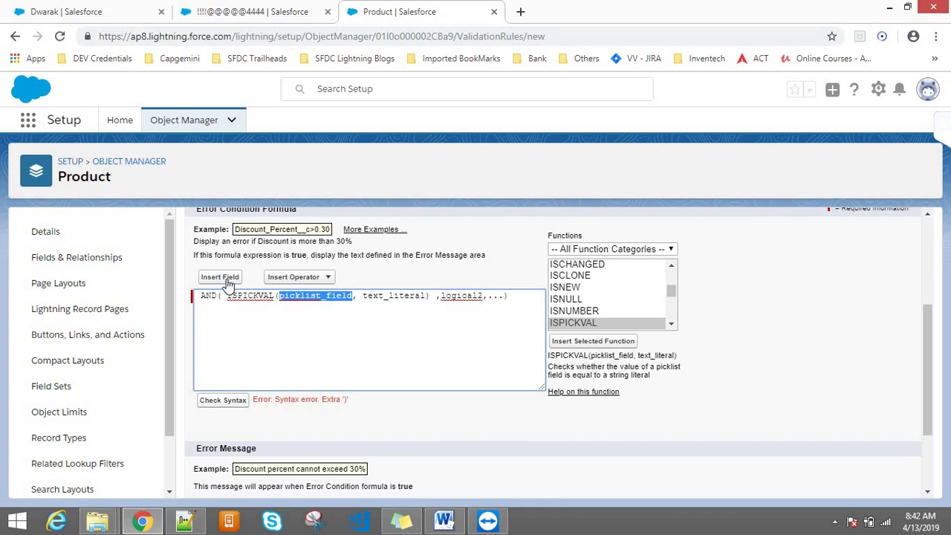
{"action": "left_click", "coordinate": [219, 276]}
{"action": "left_click", "coordinate": [407, 301]}
{"action": "left_click", "coordinate": [532, 375]}
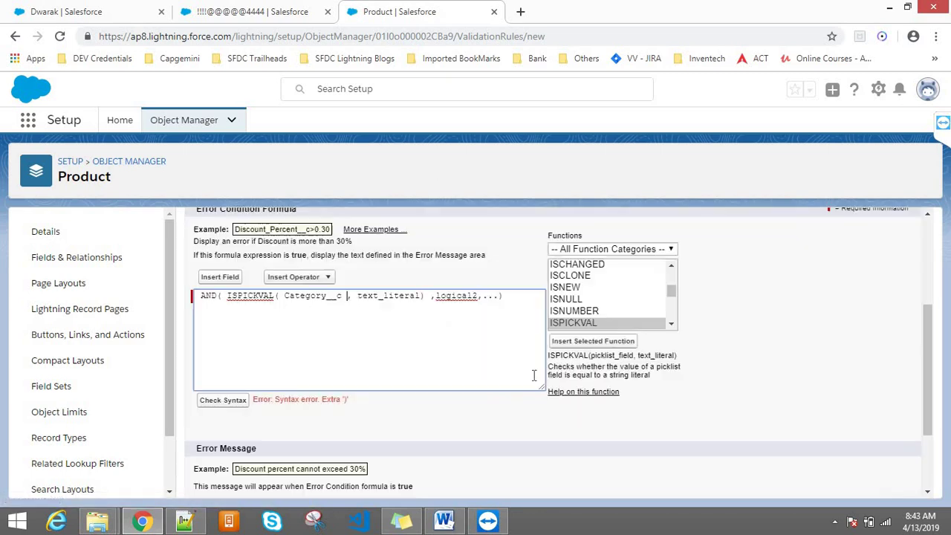
{"action": "double_click", "coordinate": [370, 295]}
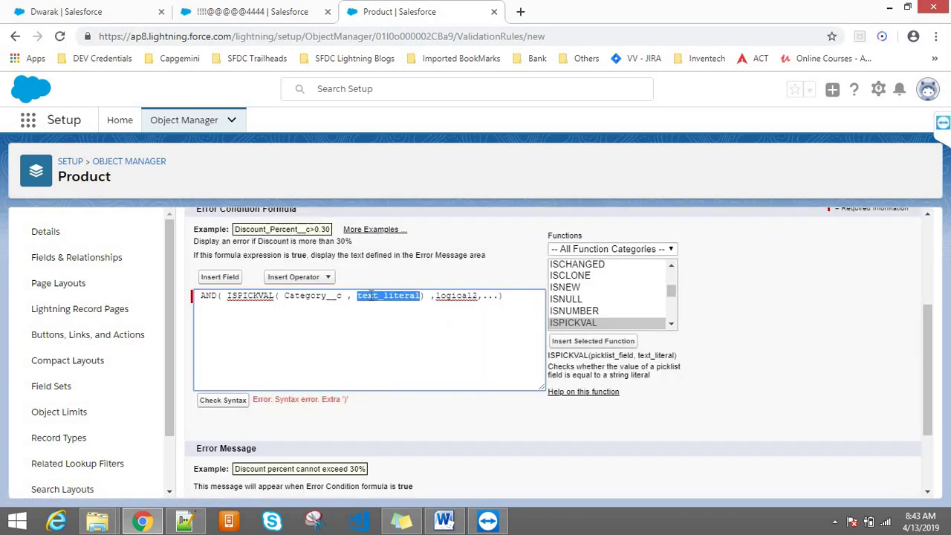
{"action": "key", "text": "BackSpace"}
{"action": "type", "text": "''"}
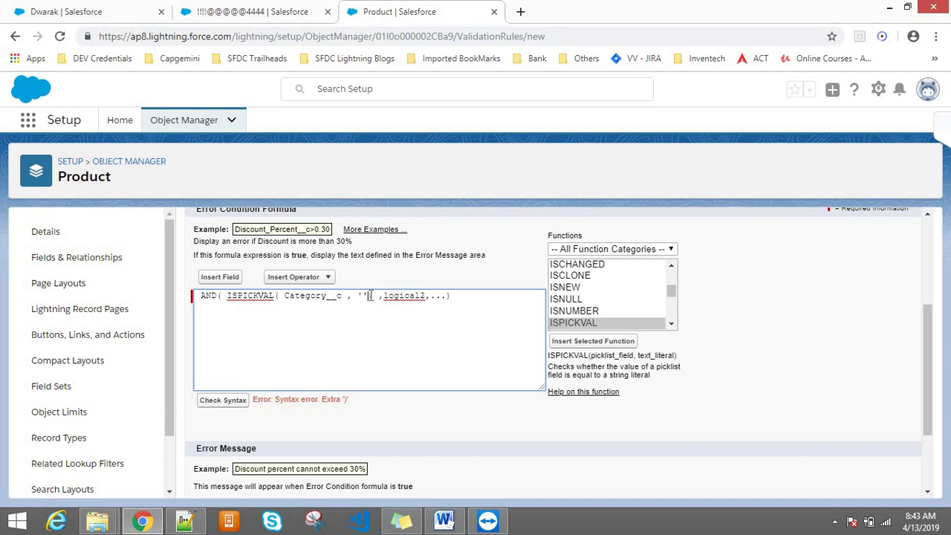
{"action": "left_click", "coordinate": [227, 281]}
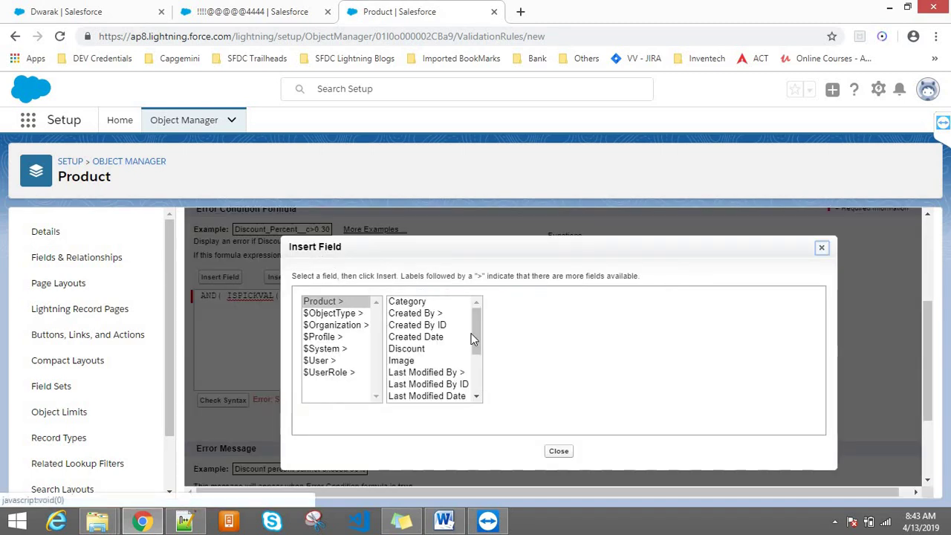
{"action": "left_click", "coordinate": [822, 249]}
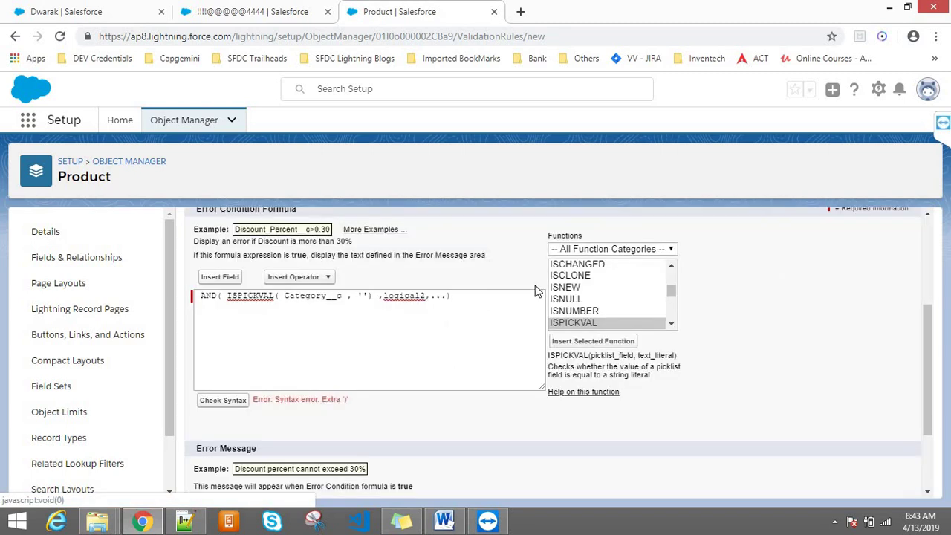
{"action": "left_click", "coordinate": [364, 298]}
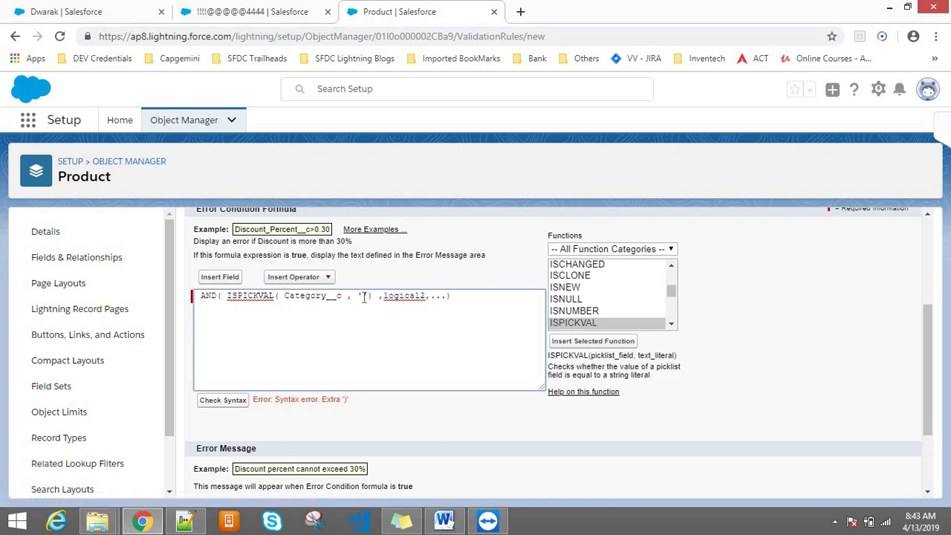
{"action": "type", "text": "Mobiles"}
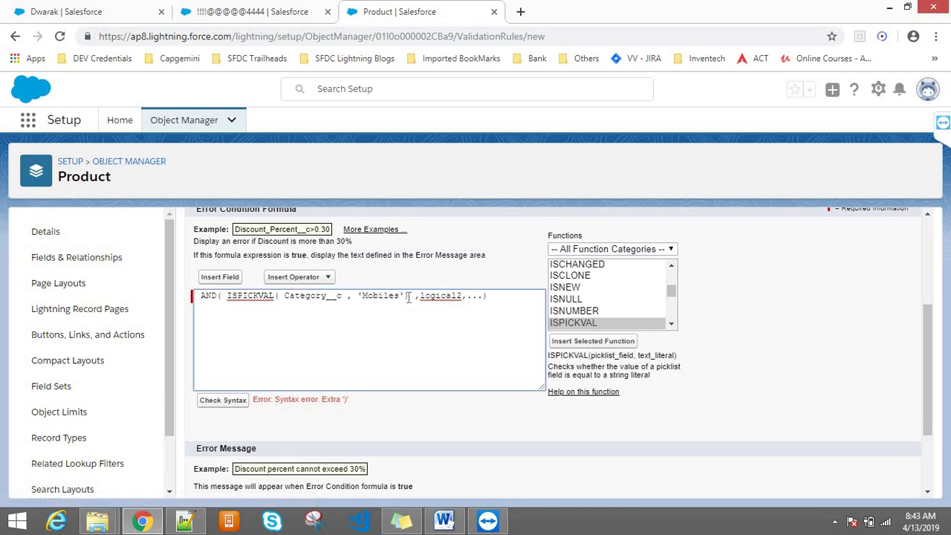
- Replace the logical2 placeholder with the Discount field and check the syntax
{"action": "left_click_drag", "start_coordinate": [422, 294], "coordinate": [484, 297]}
{"action": "key", "text": "BackSpace"}
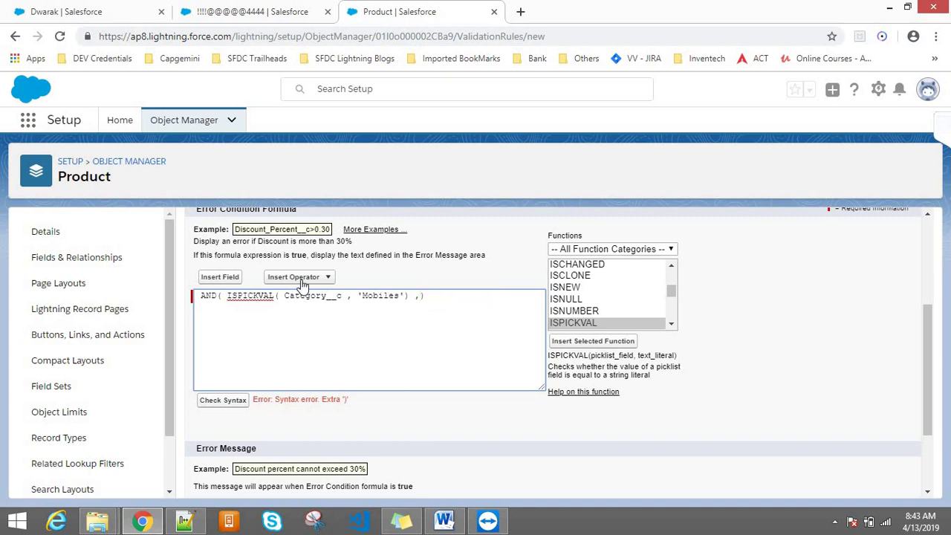
{"action": "left_click", "coordinate": [234, 279]}
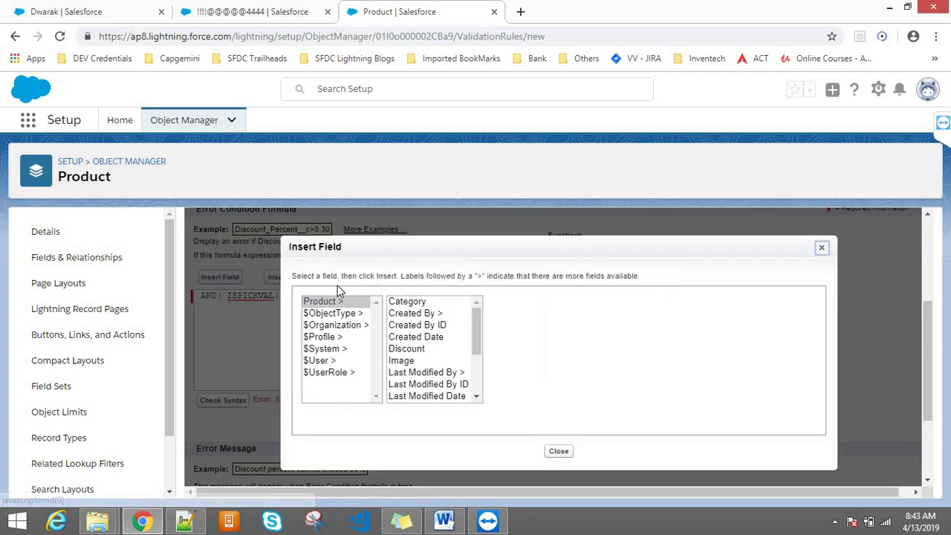
{"action": "left_click", "coordinate": [418, 312]}
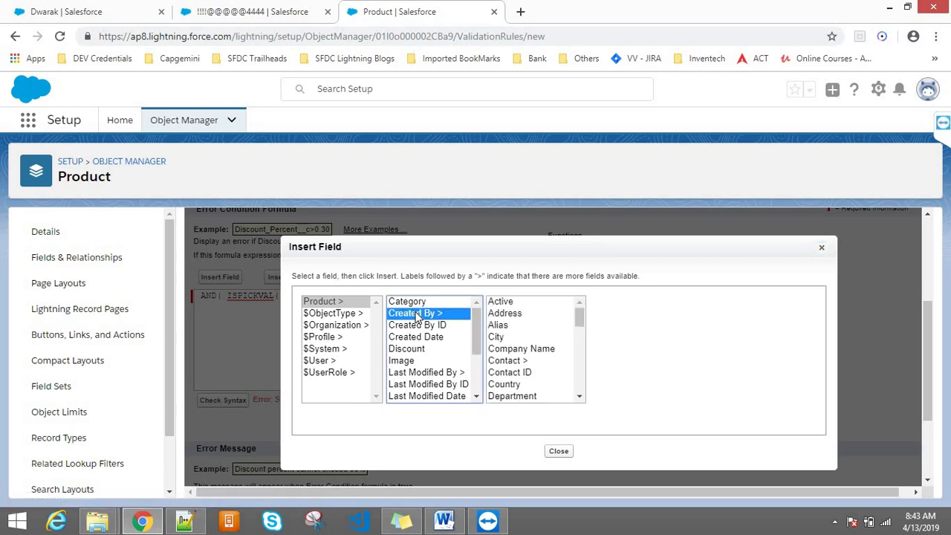
{"action": "key", "text": "Down"}
{"action": "key", "text": "Down"}
{"action": "key", "text": "Down"}
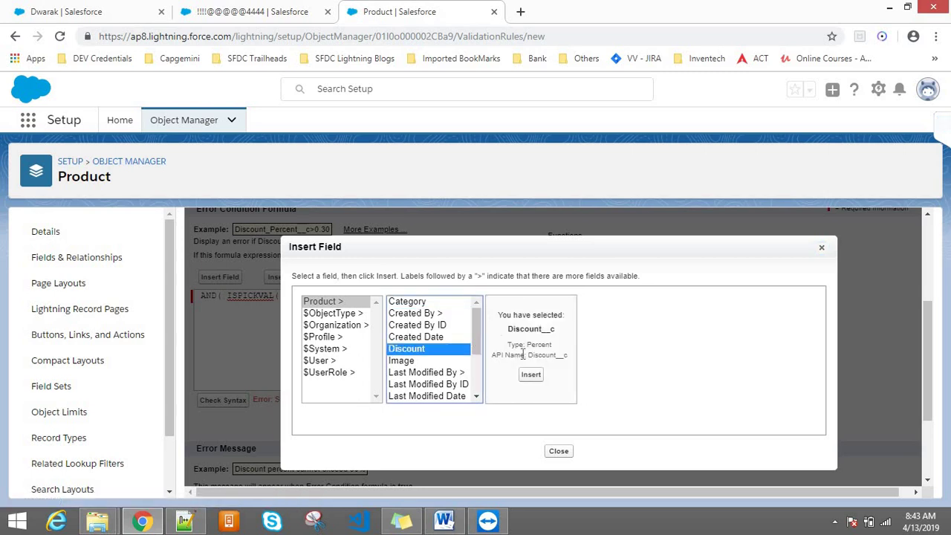
{"action": "left_click", "coordinate": [531, 375]}
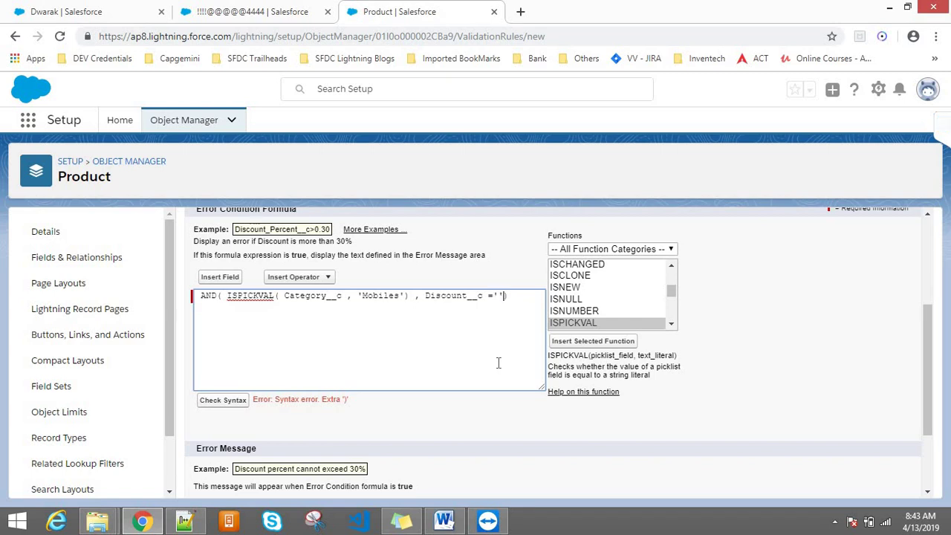
{"action": "left_click", "coordinate": [212, 400]}
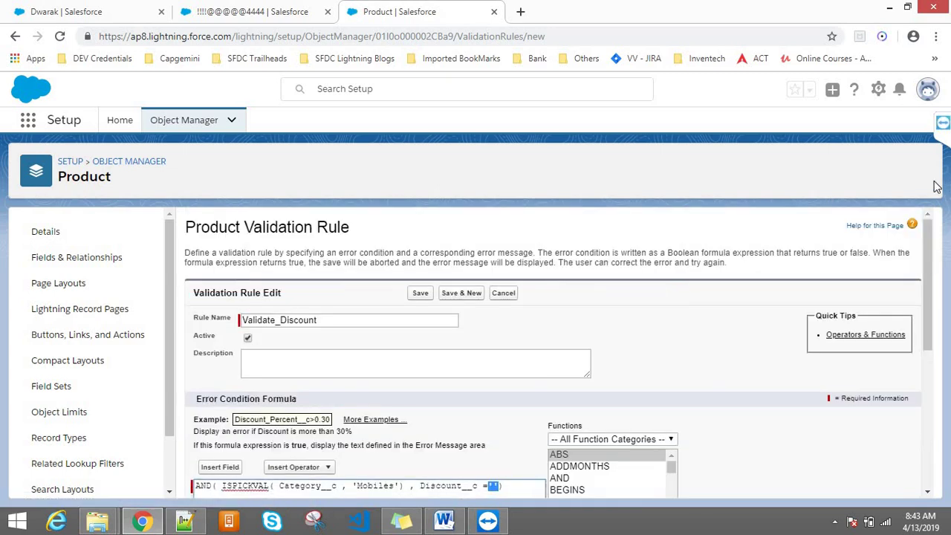
- Recheck the syntax, hitting the Expected Number, received Text error on the Discount__c comparison
{"action": "left_click_drag", "start_coordinate": [932, 239], "coordinate": [933, 312]}
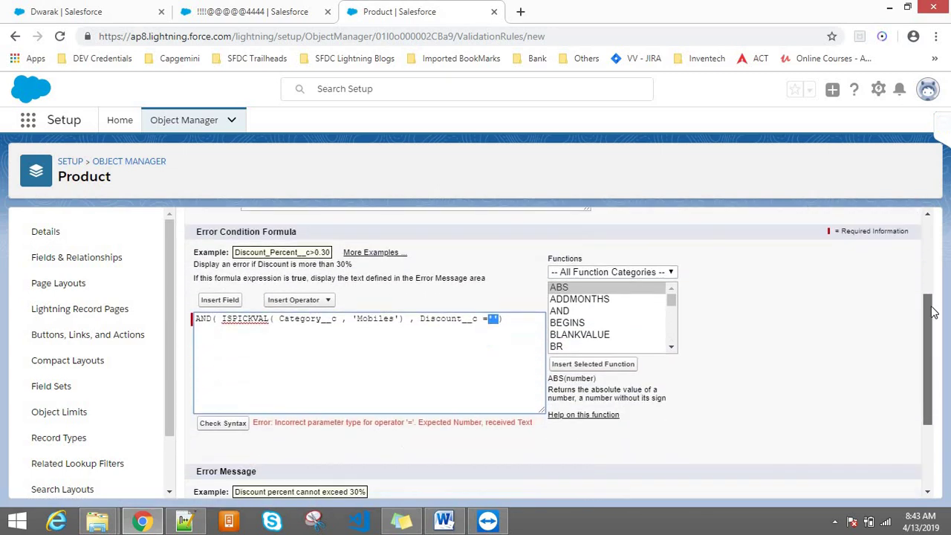
{"action": "left_click", "coordinate": [492, 320]}
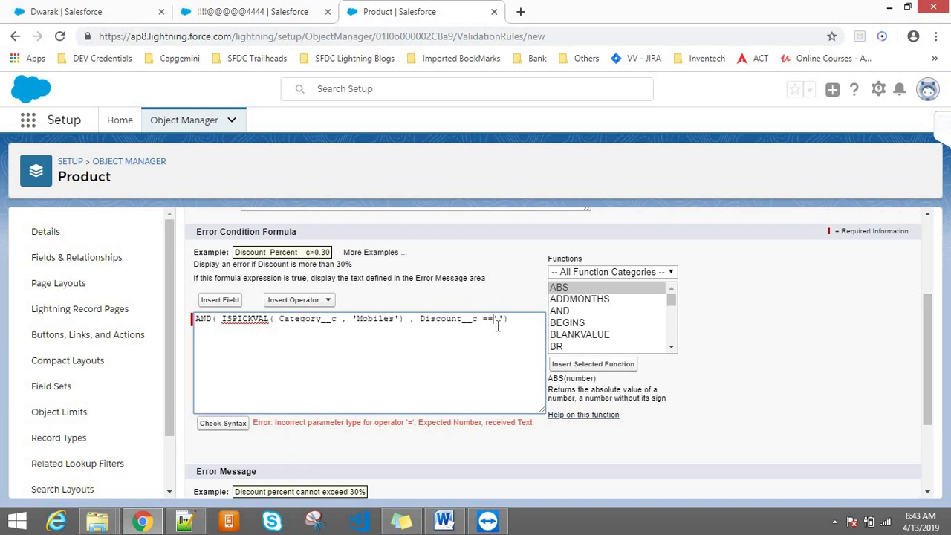
{"action": "left_click", "coordinate": [224, 422]}
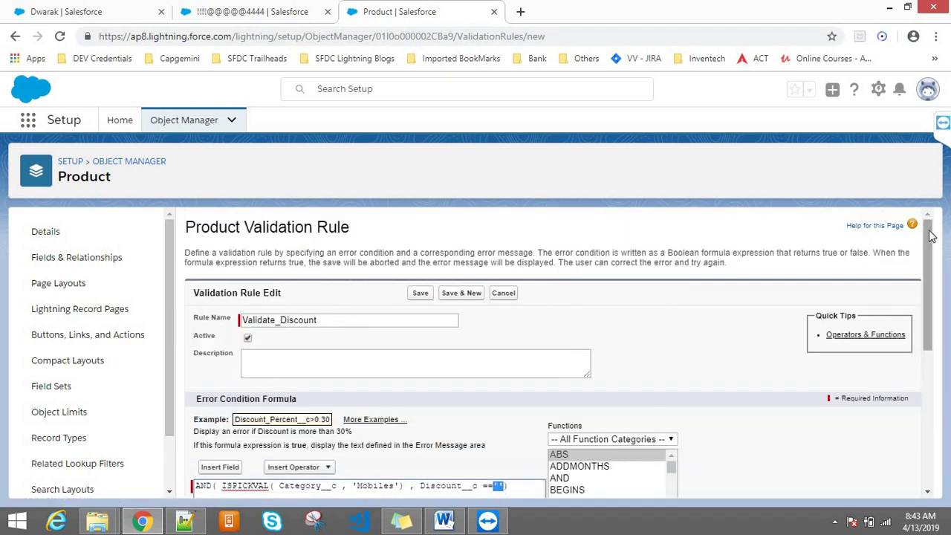
{"action": "left_click_drag", "start_coordinate": [932, 235], "coordinate": [932, 316]}
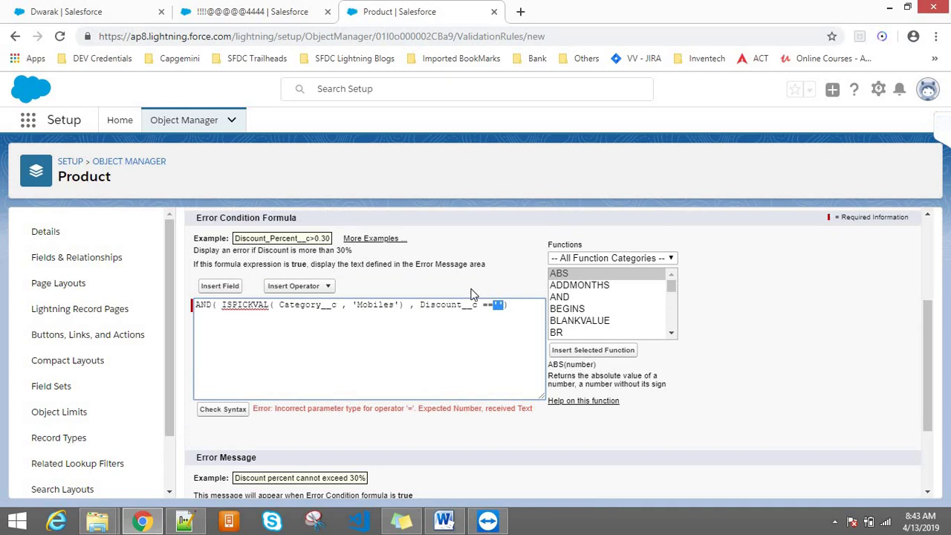
{"action": "left_click", "coordinate": [472, 305]}
{"action": "left_click_drag", "start_coordinate": [419, 305], "coordinate": [489, 307]}
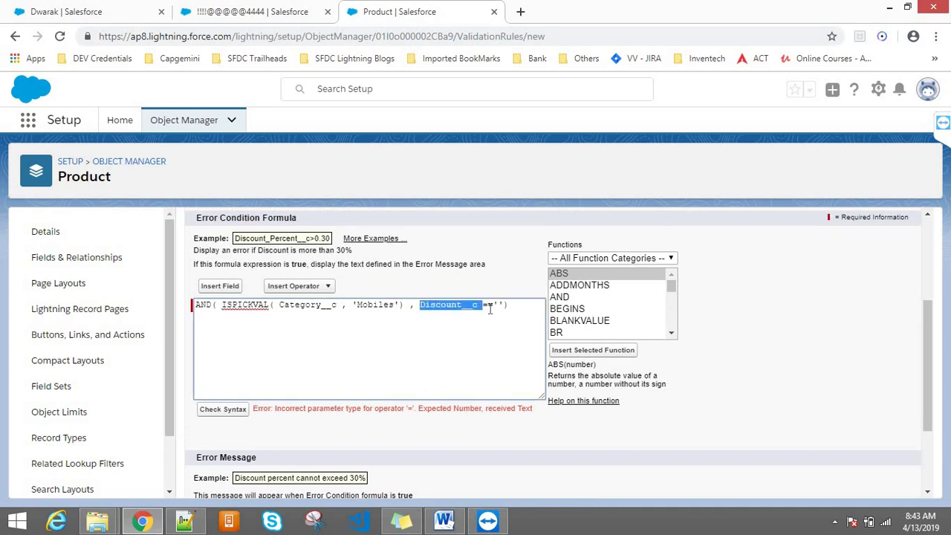
{"action": "left_click", "coordinate": [489, 307]}
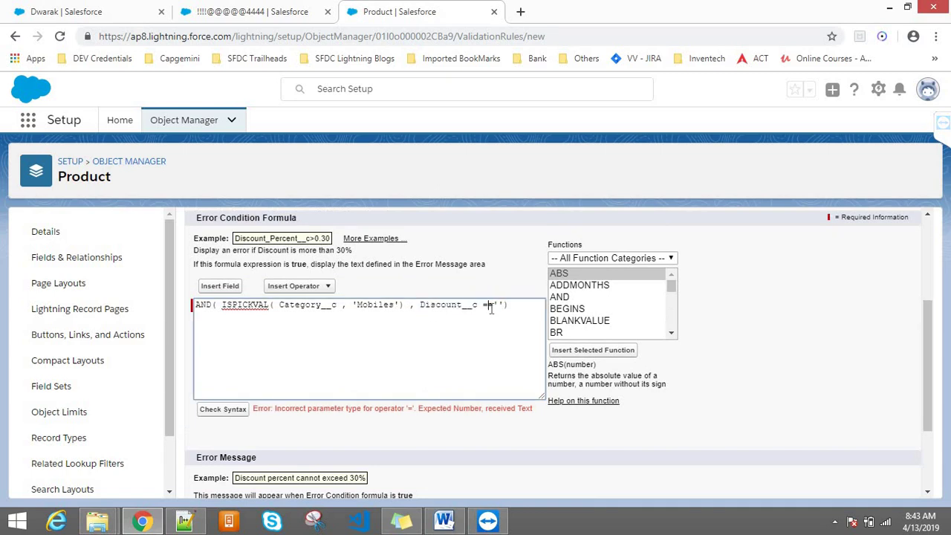
{"action": "double_click", "coordinate": [422, 305]}
{"action": "left_click", "coordinate": [419, 306]}
- Find ISNULL in the functions list and insert it just before Discount__c
{"action": "left_click", "coordinate": [566, 299]}
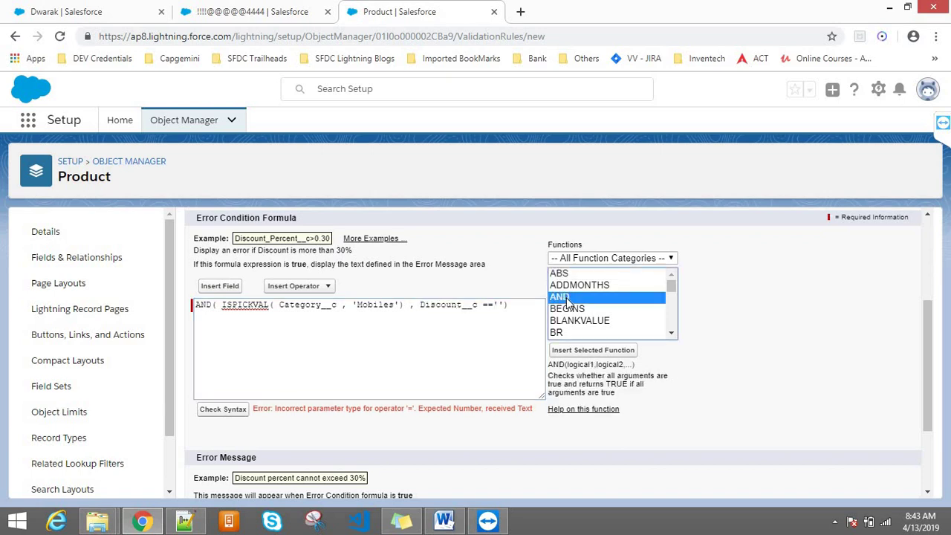
{"action": "key", "text": "i"}
{"action": "key", "text": "s"}
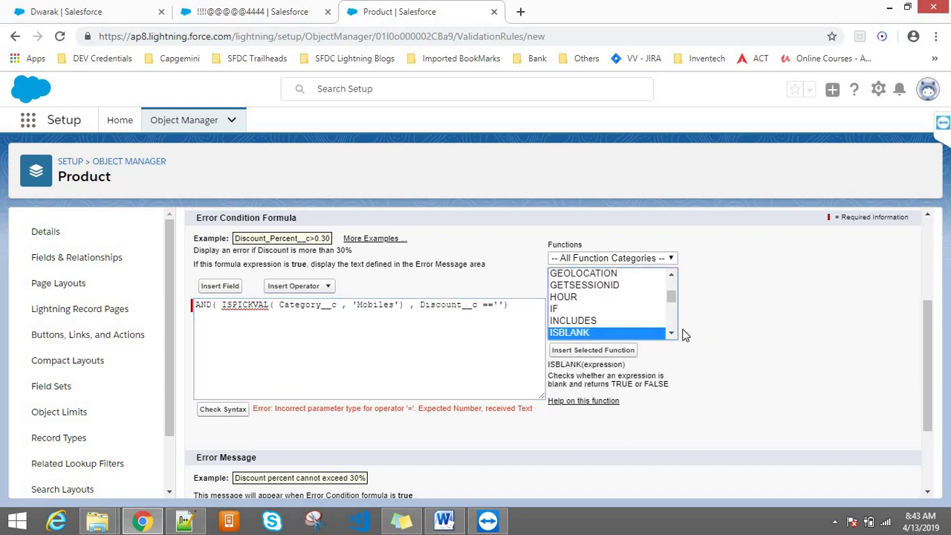
{"action": "left_click", "coordinate": [672, 331]}
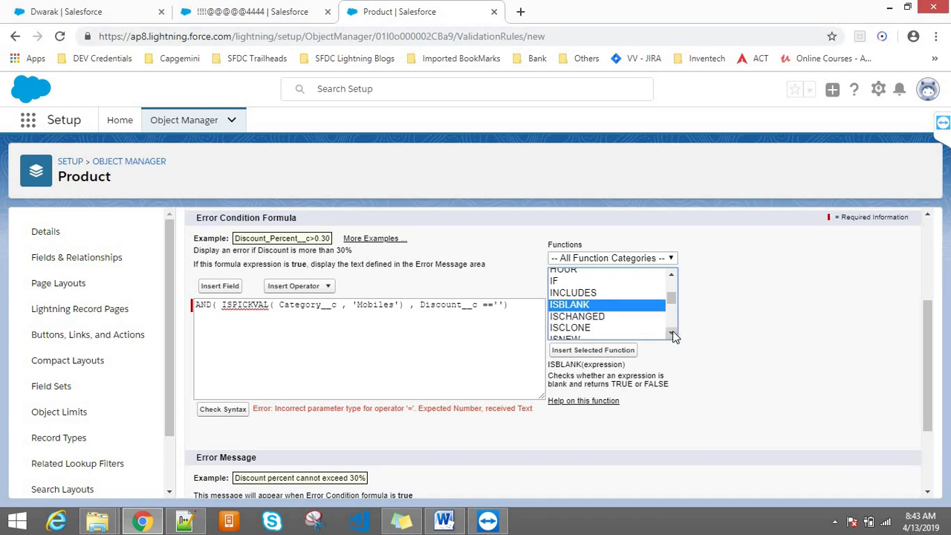
{"action": "left_click", "coordinate": [593, 320]}
{"action": "left_click", "coordinate": [593, 321]}
{"action": "key", "text": "Down"}
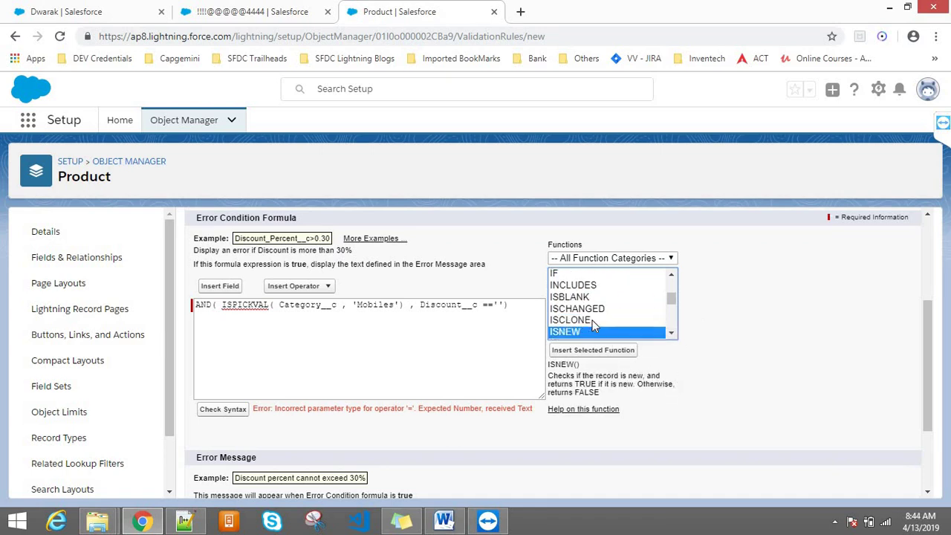
{"action": "left_click", "coordinate": [671, 333]}
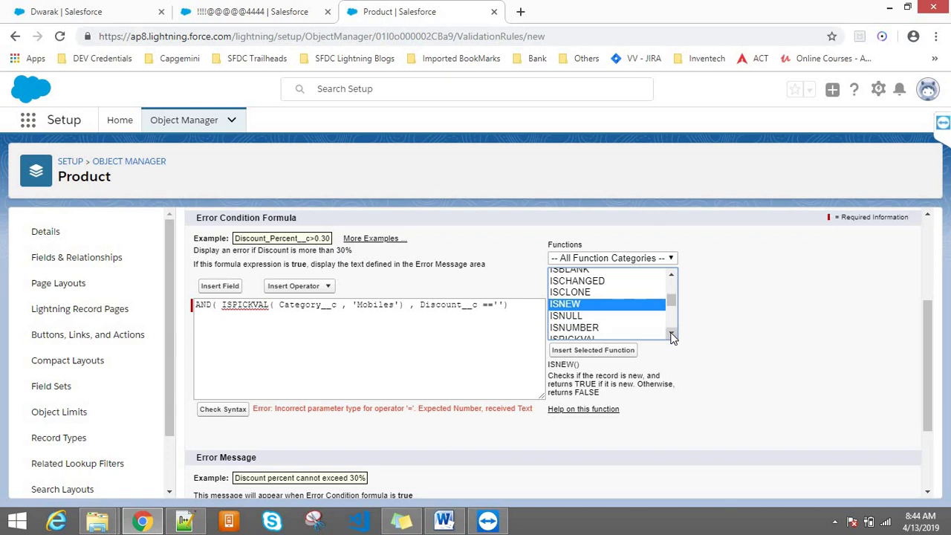
{"action": "left_click", "coordinate": [580, 318]}
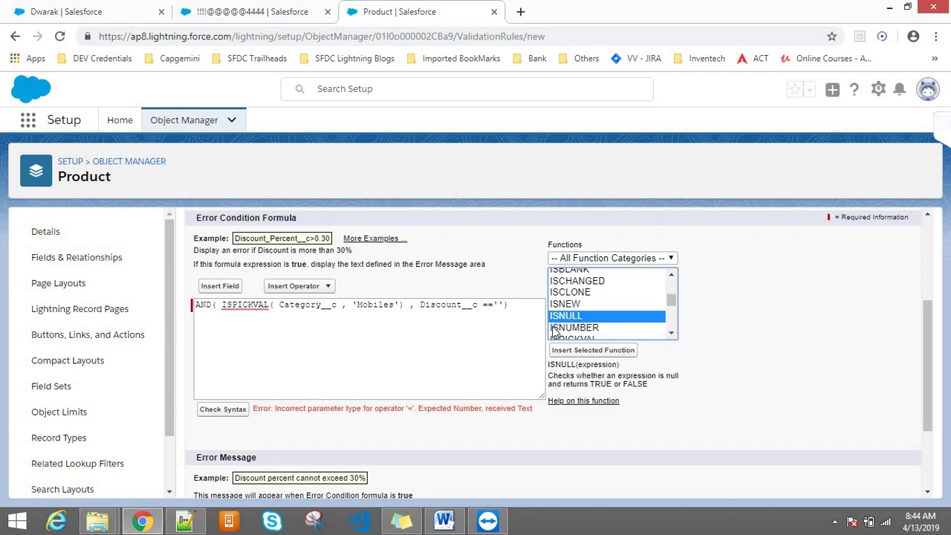
{"action": "left_click", "coordinate": [421, 308]}
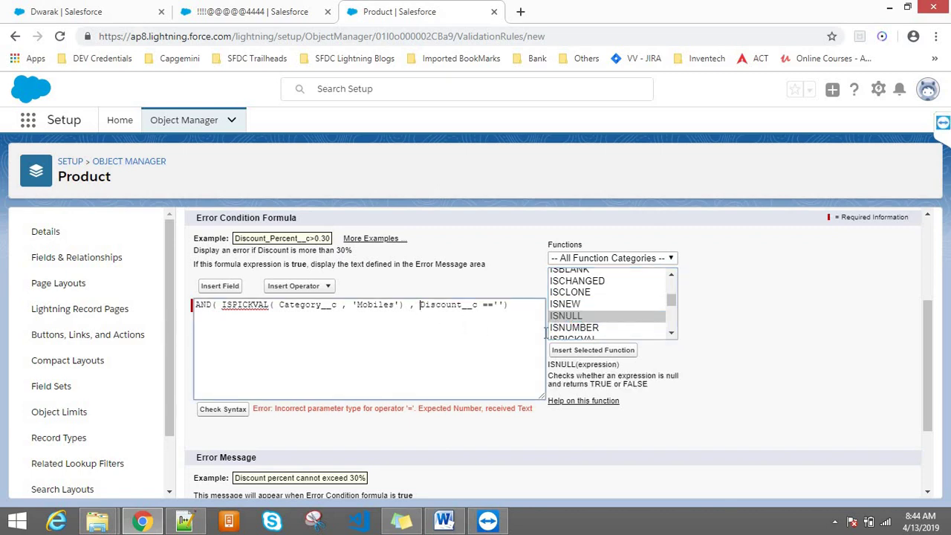
{"action": "left_click", "coordinate": [593, 350]}
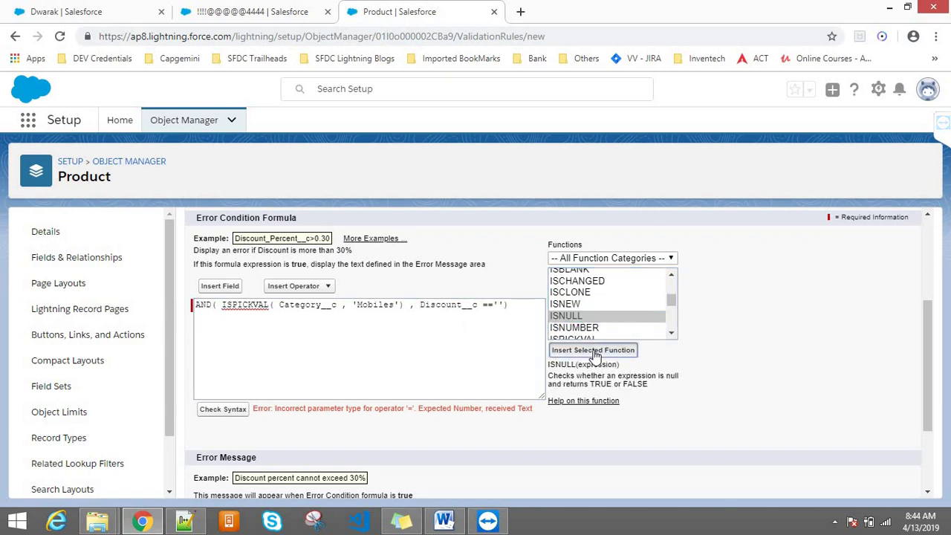
- Move Discount__c inside ISNULL and delete the leftover == comparison
{"action": "double_click", "coordinate": [226, 315]}
{"action": "key", "text": "ctrl+x"}
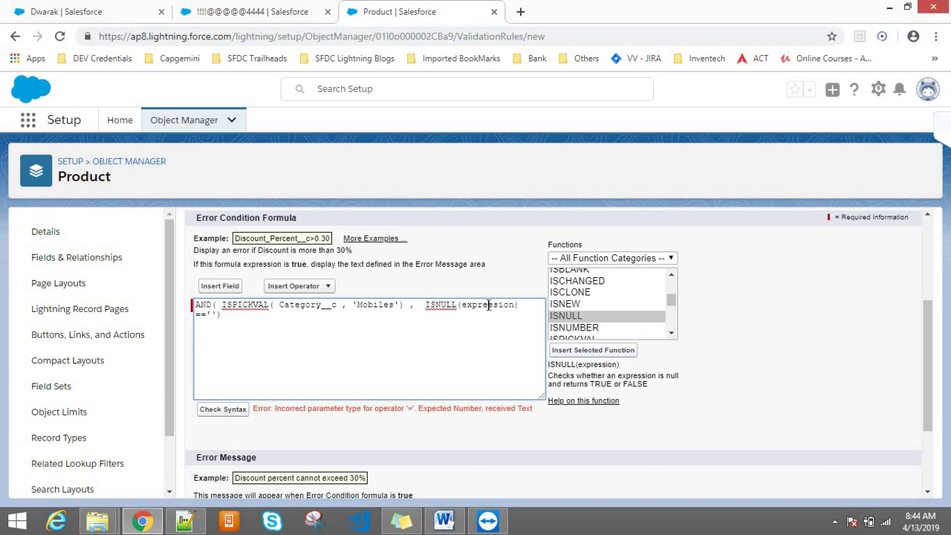
{"action": "double_click", "coordinate": [487, 305]}
{"action": "key", "text": "ctrl+v"}
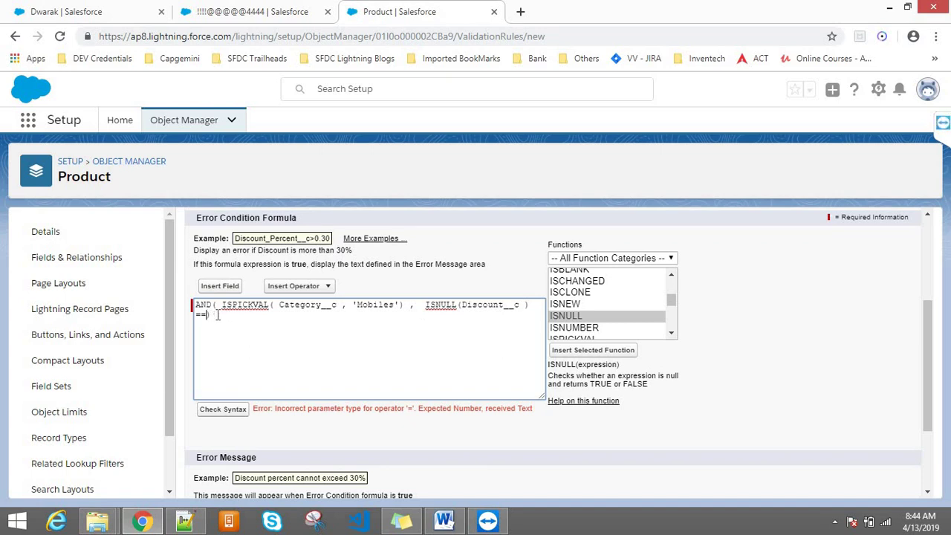
{"action": "key", "text": "BackSpace"}
{"action": "key", "text": "BackSpace"}
{"action": "left_click", "coordinate": [426, 305]}
{"action": "key", "text": "BackSpace"}
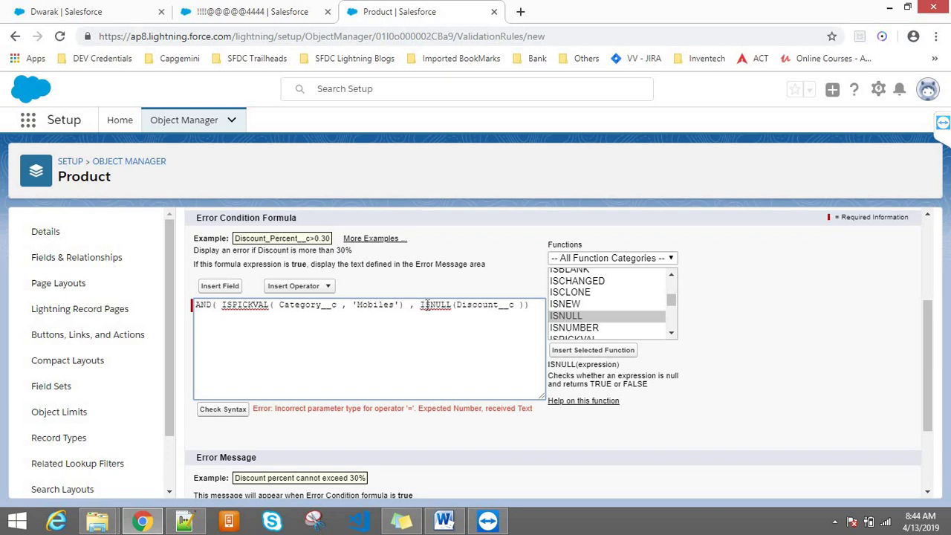
- Review the formula AND(ISPICKVAL(Category__c,'Mobiles'), ISNULL(Discount__c)) and confirm the syntax check passes
{"action": "left_click_drag", "start_coordinate": [221, 305], "coordinate": [408, 315]}
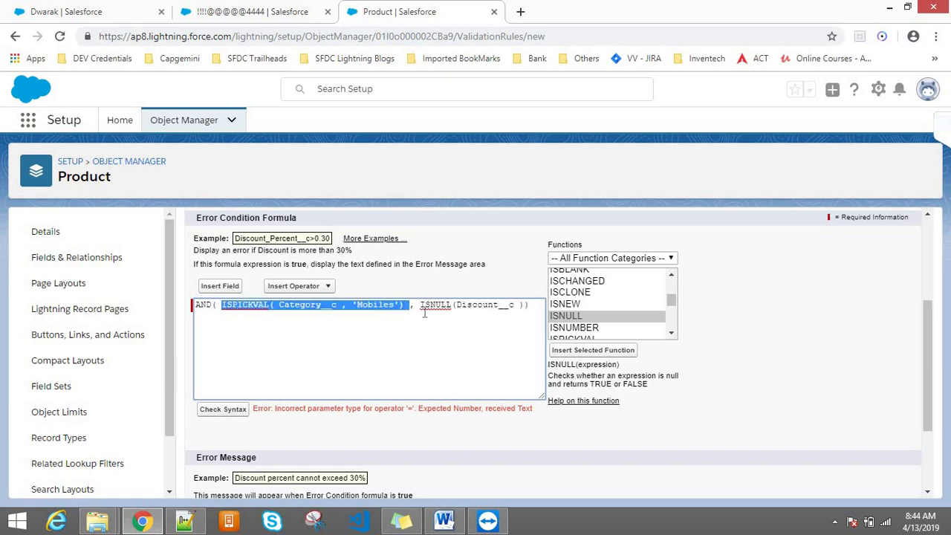
{"action": "left_click", "coordinate": [425, 313]}
{"action": "left_click_drag", "start_coordinate": [526, 306], "coordinate": [418, 306]}
{"action": "left_click_drag", "start_coordinate": [543, 308], "coordinate": [388, 305]}
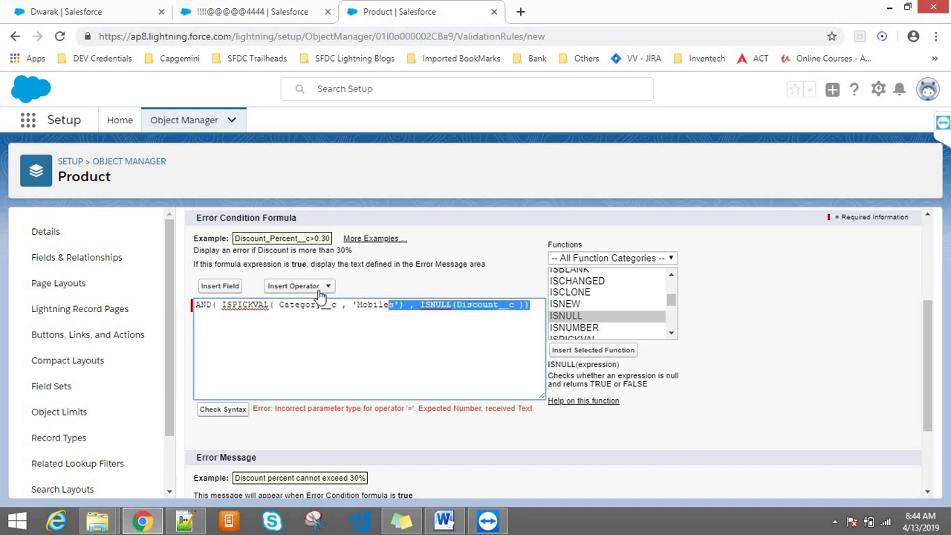
{"action": "left_click_drag", "start_coordinate": [320, 295], "coordinate": [186, 294]}
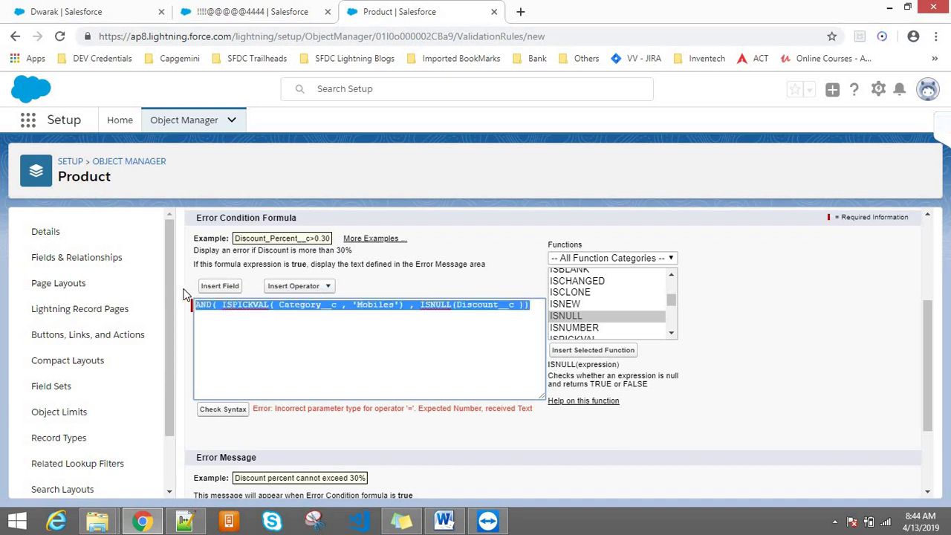
{"action": "left_click", "coordinate": [196, 302]}
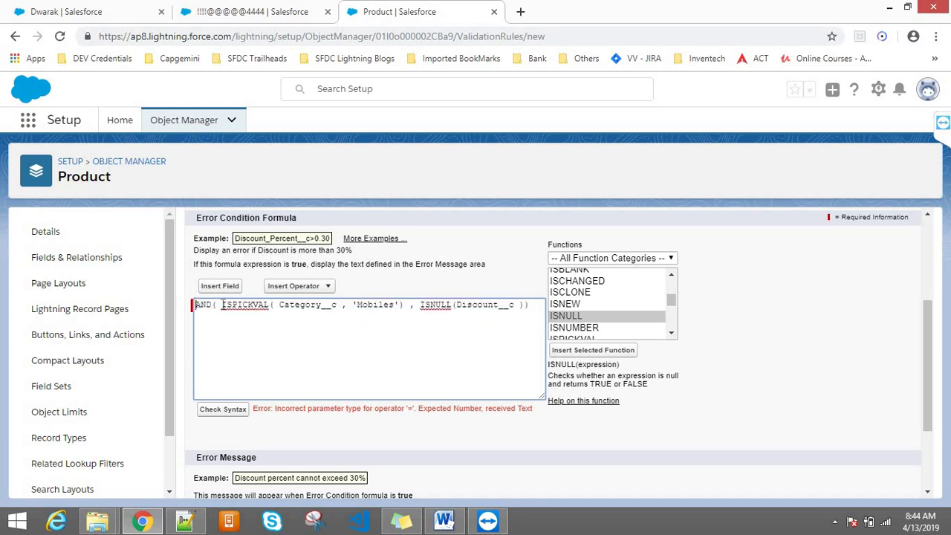
{"action": "left_click_drag", "start_coordinate": [297, 305], "coordinate": [527, 305]}
{"action": "left_click", "coordinate": [419, 304]}
{"action": "left_click", "coordinate": [232, 411]}
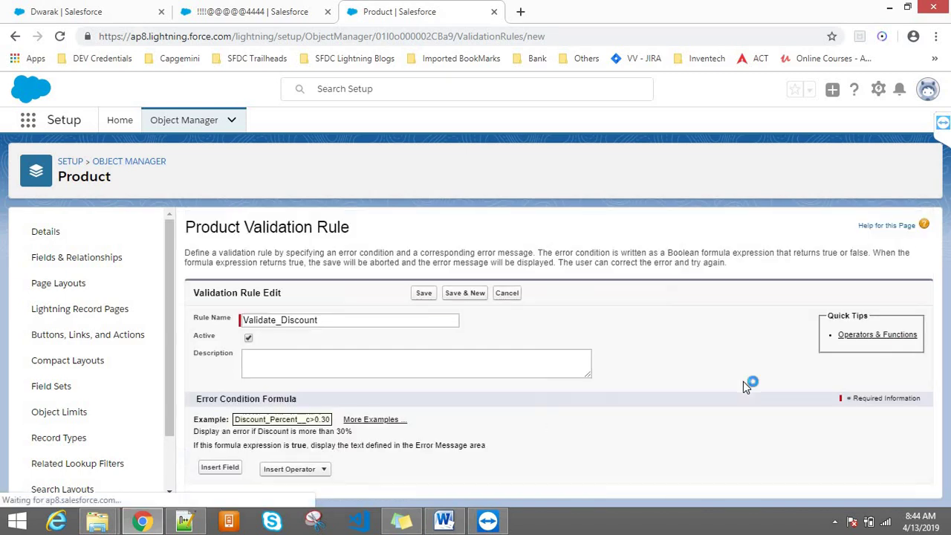
{"action": "left_click_drag", "start_coordinate": [932, 258], "coordinate": [927, 382]}
- Enter the error message 'If Category is Mobiles, Discount Should not be Empty.', correcting the typos
{"action": "triple_click", "coordinate": [269, 300]}
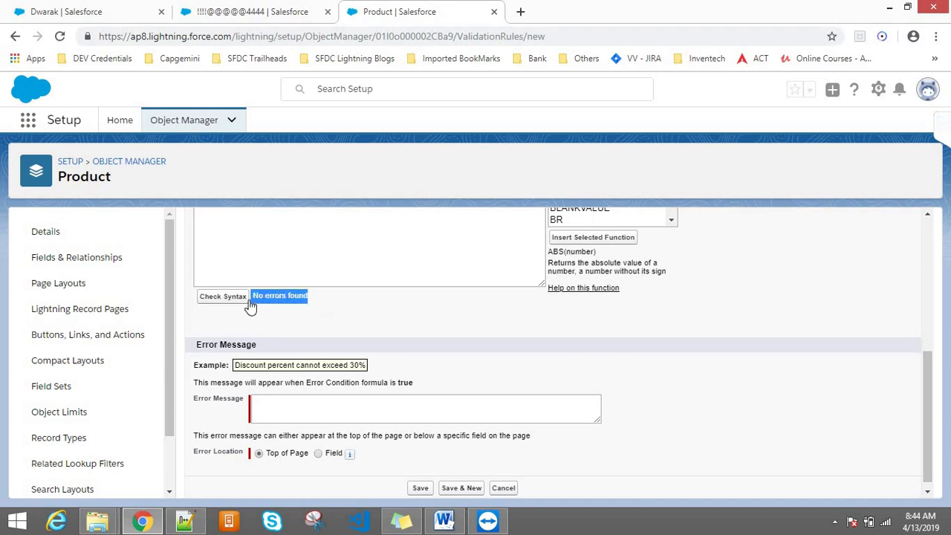
{"action": "left_click", "coordinate": [304, 407]}
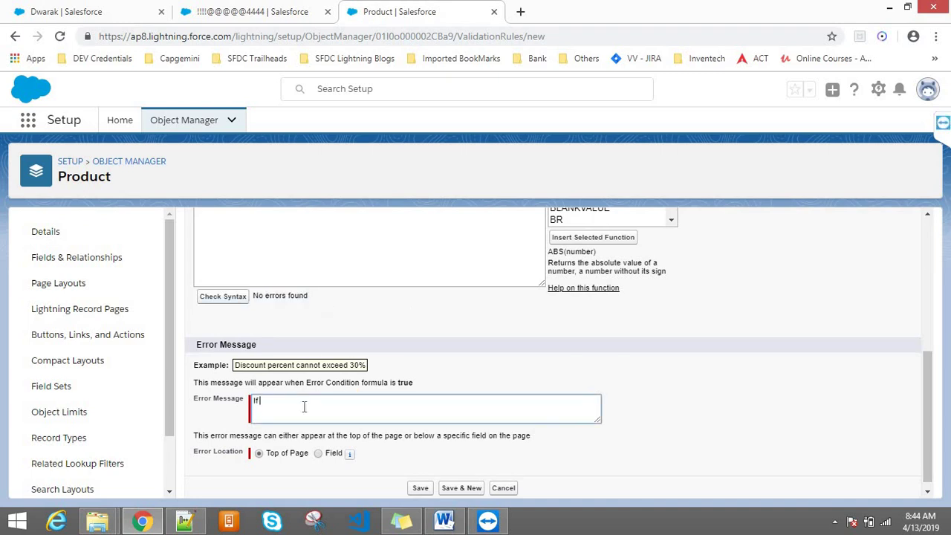
{"action": "type", "text": "If Caterogry"}
{"action": "key", "text": "BackSpace"}
{"action": "key", "text": "BackSpace"}
{"action": "key", "text": "BackSpace"}
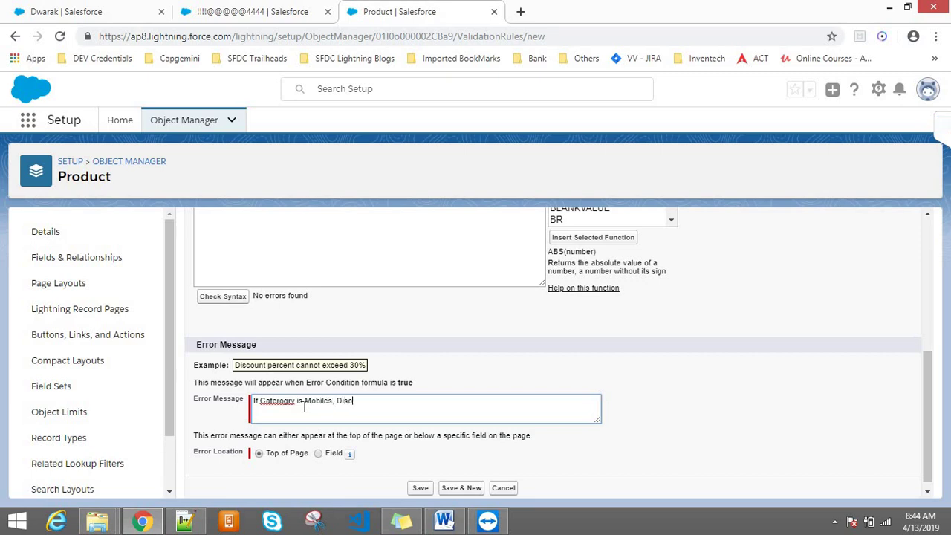
{"action": "type", "text": "count Should not be Empty"}
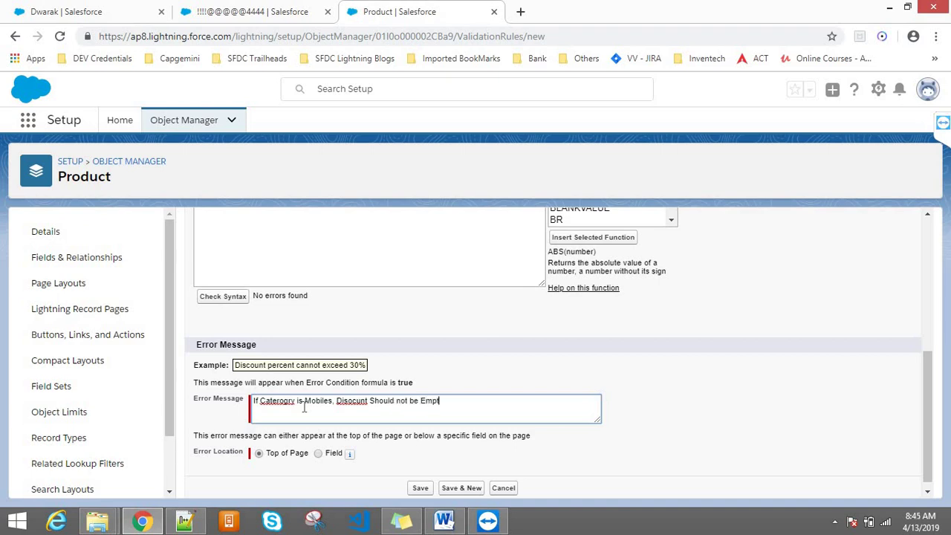
{"action": "left_click", "coordinate": [354, 402]}
{"action": "key", "text": "BackSpace"}
{"action": "type", "text": "o"}
{"action": "left_click", "coordinate": [281, 402]}
{"action": "key", "text": "Delete"}
{"action": "type", "text": "g"}
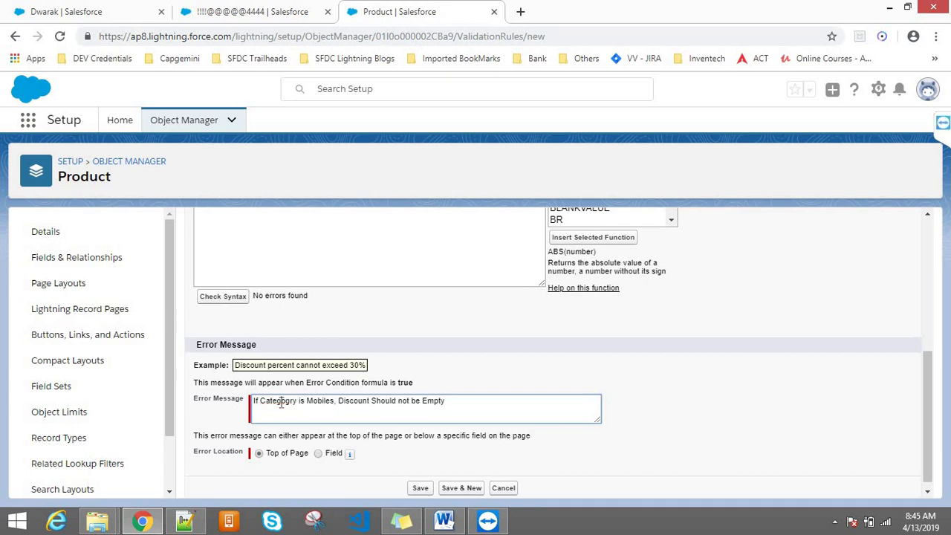
{"action": "left_click", "coordinate": [291, 402]}
{"action": "key", "text": "BackSpace"}
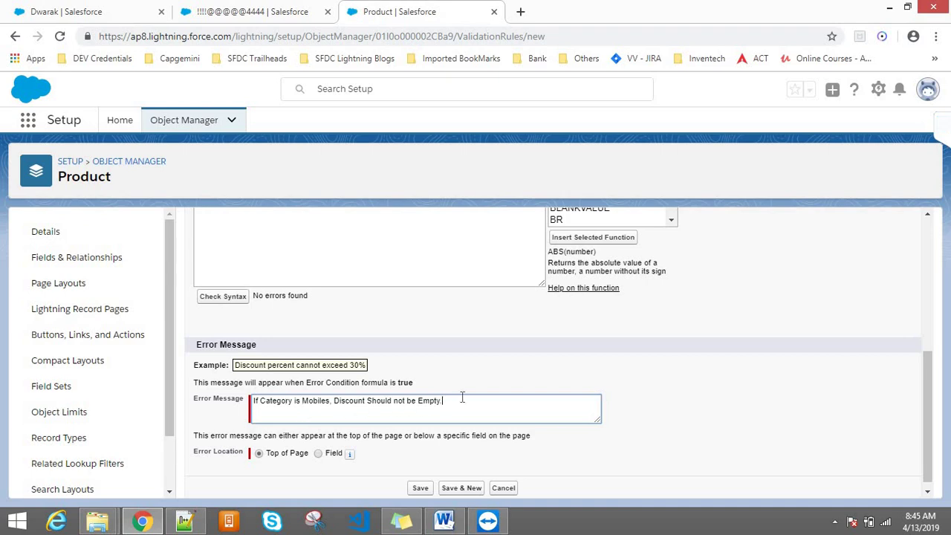
- Place the error at the Discount field and save the validation rule
{"action": "left_click", "coordinate": [318, 453]}
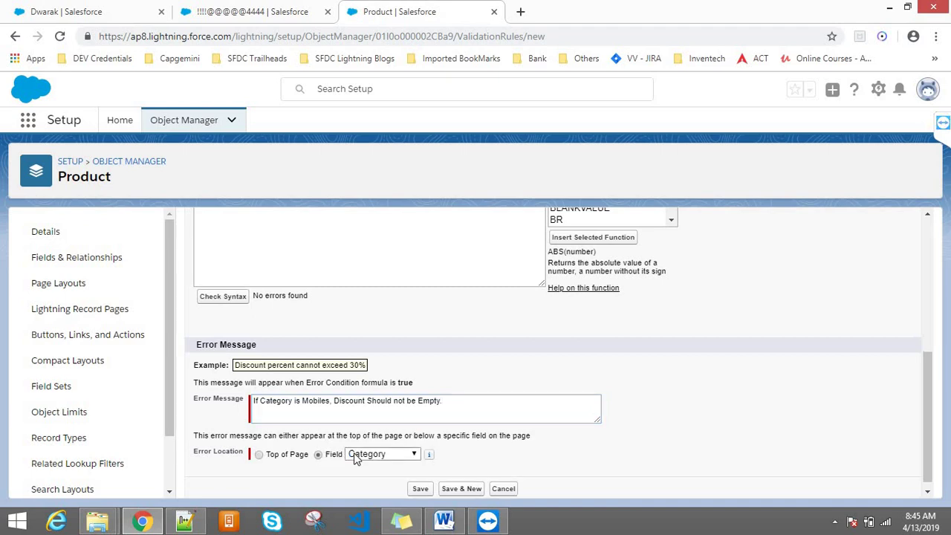
{"action": "left_click", "coordinate": [357, 454]}
{"action": "left_click", "coordinate": [366, 394]}
{"action": "left_click", "coordinate": [420, 488]}
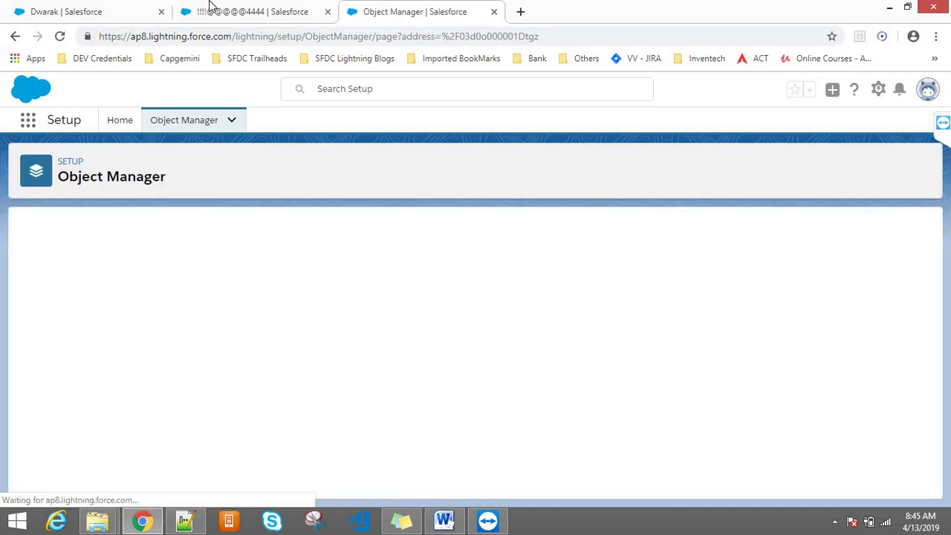
- Save the product edit, then change its Category from Music to Mobiles and save
{"action": "left_click", "coordinate": [210, 9]}
{"action": "left_click", "coordinate": [552, 301]}
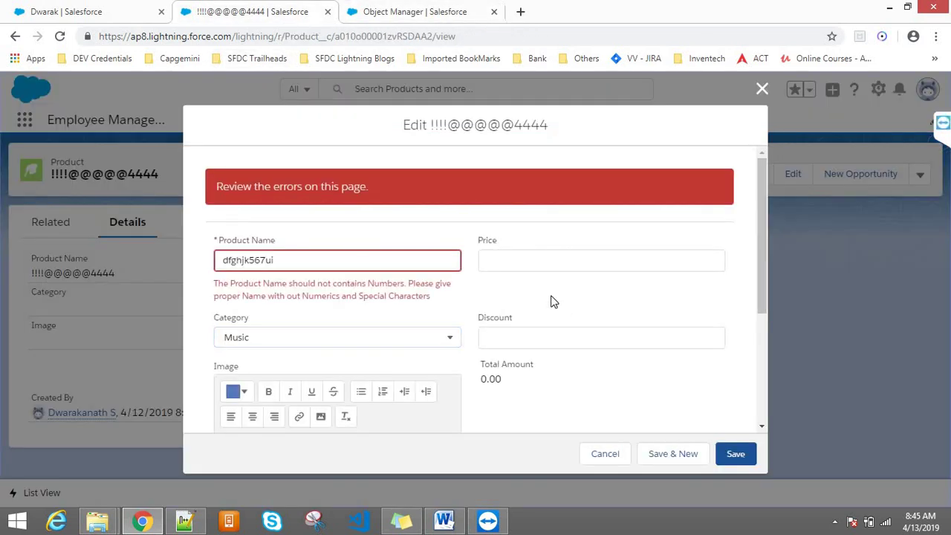
{"action": "left_click", "coordinate": [736, 454]}
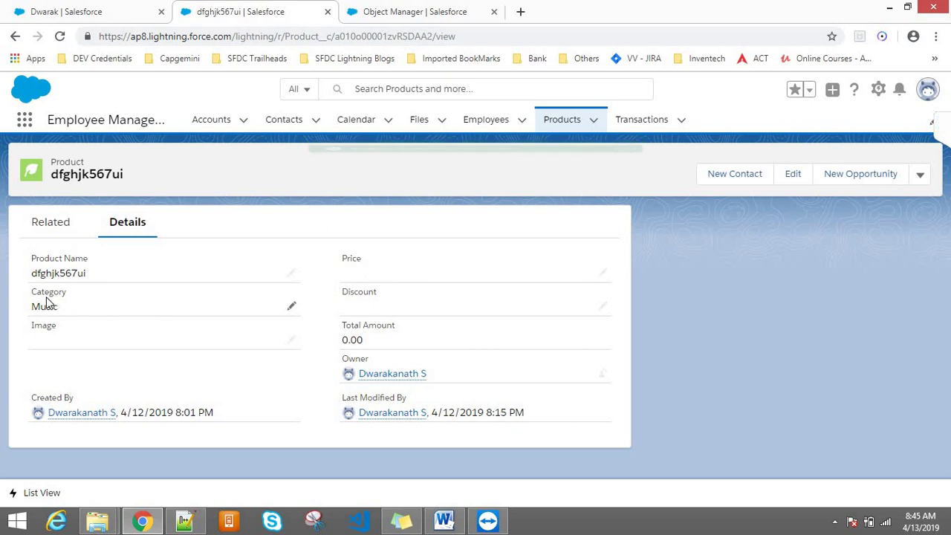
{"action": "left_click_drag", "start_coordinate": [71, 307], "coordinate": [18, 298]}
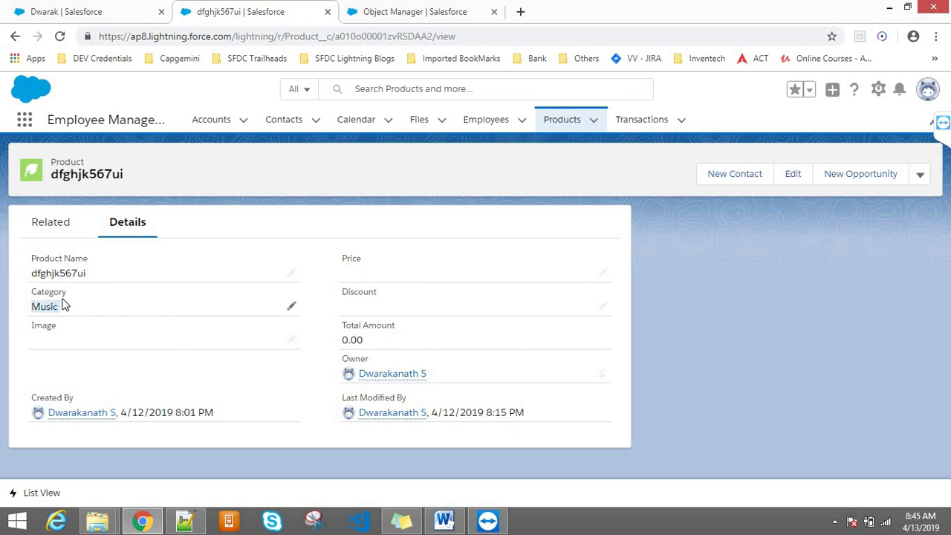
{"action": "left_click", "coordinate": [293, 309]}
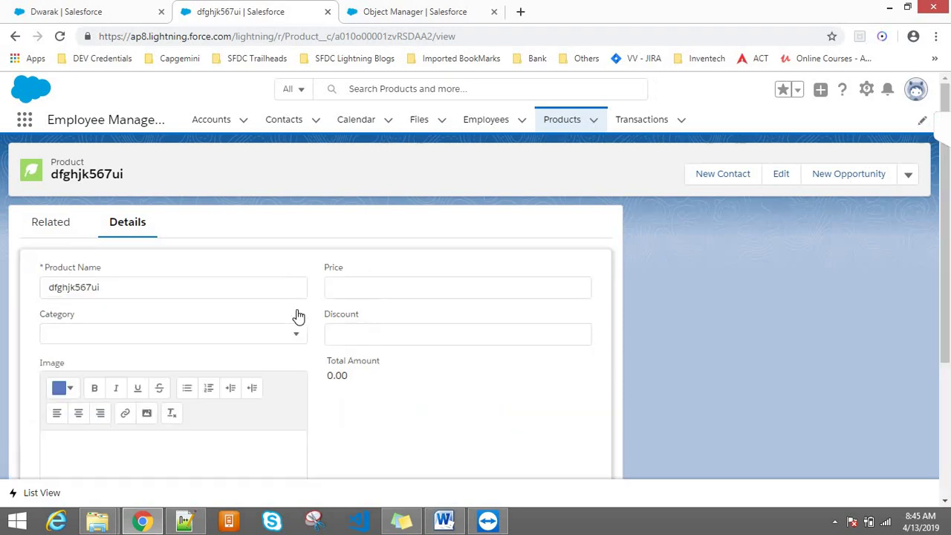
{"action": "left_click", "coordinate": [132, 334]}
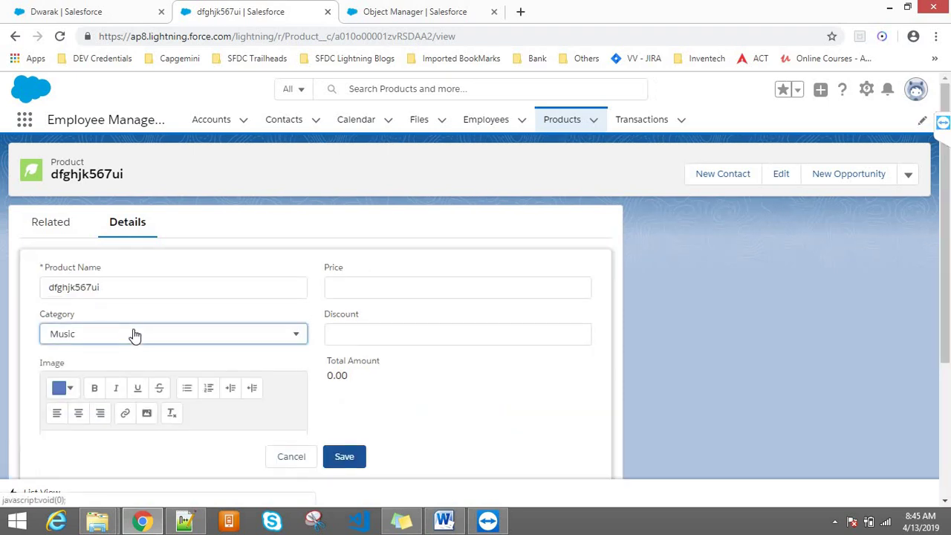
{"action": "left_click", "coordinate": [93, 209]}
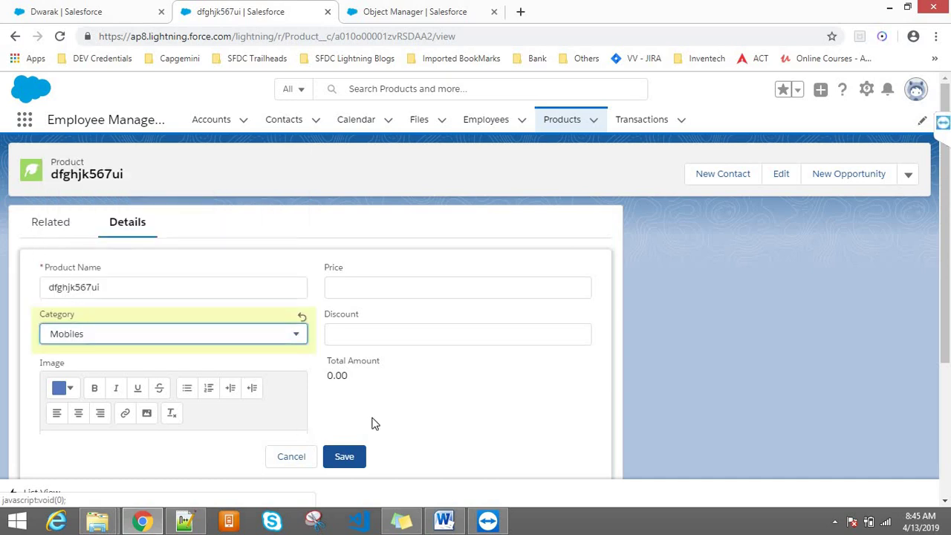
{"action": "left_click", "coordinate": [352, 458]}
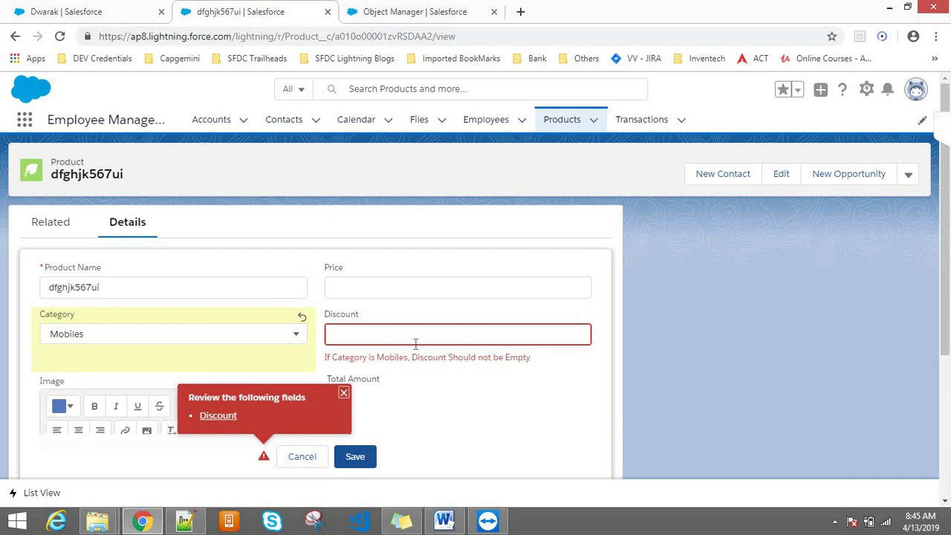
- Fill in the now-required Discount as 52 and save the product
{"action": "left_click", "coordinate": [410, 341]}
{"action": "type", "text": "52"}
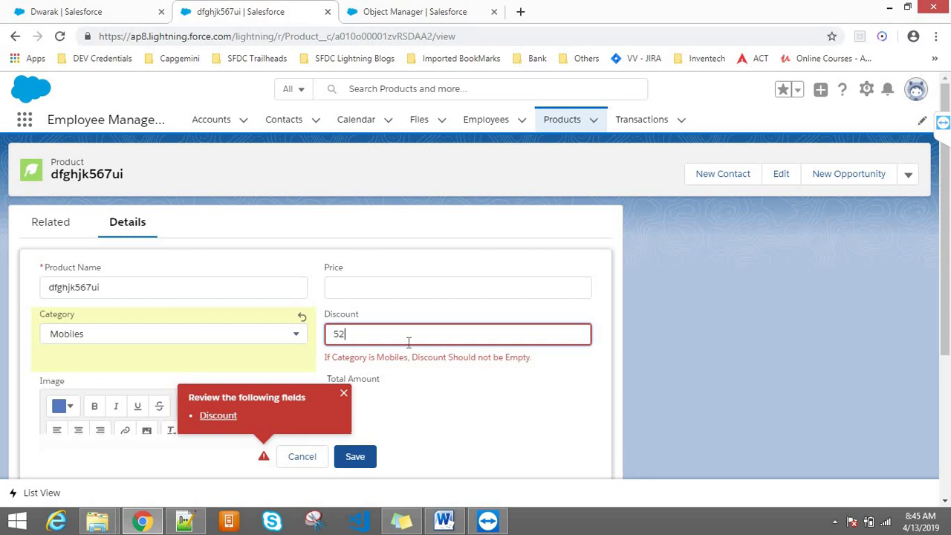
{"action": "left_click", "coordinate": [367, 459]}
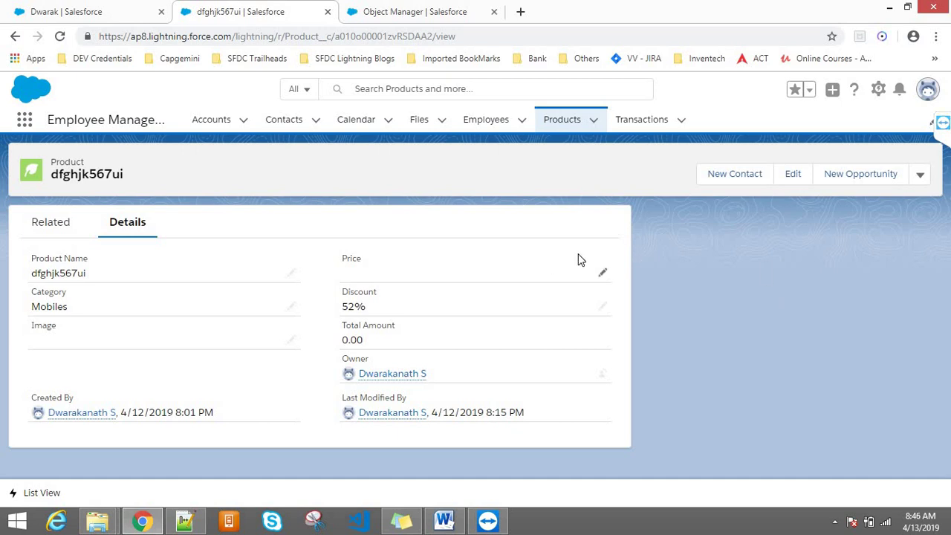
- Clear the product's Discount and try saving to trigger the validation error
{"action": "left_click", "coordinate": [602, 308]}
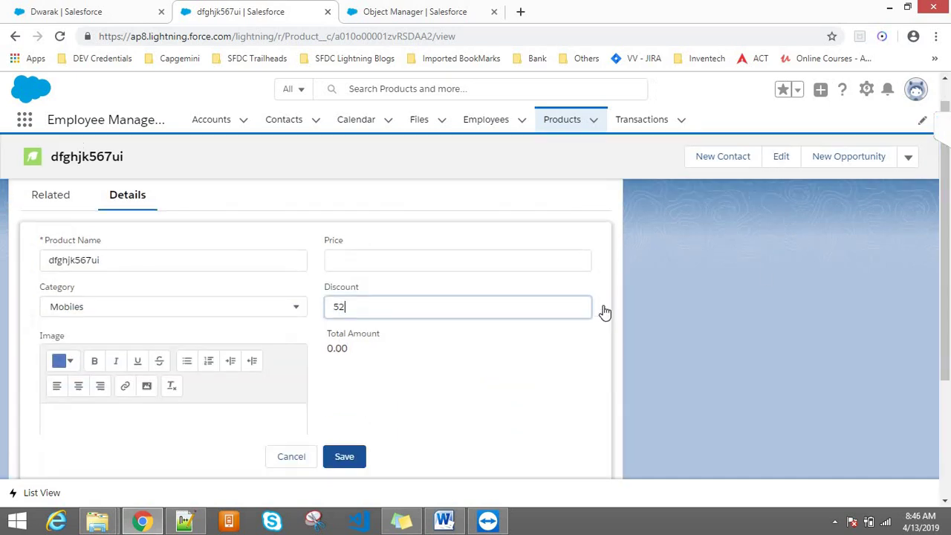
{"action": "key", "text": "BackSpace"}
{"action": "key", "text": "BackSpace"}
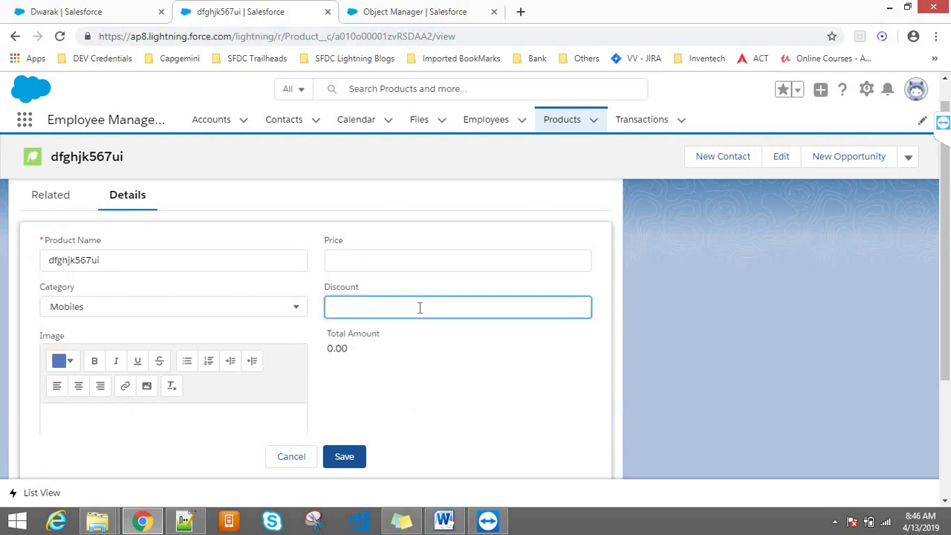
{"action": "left_click", "coordinate": [344, 456]}
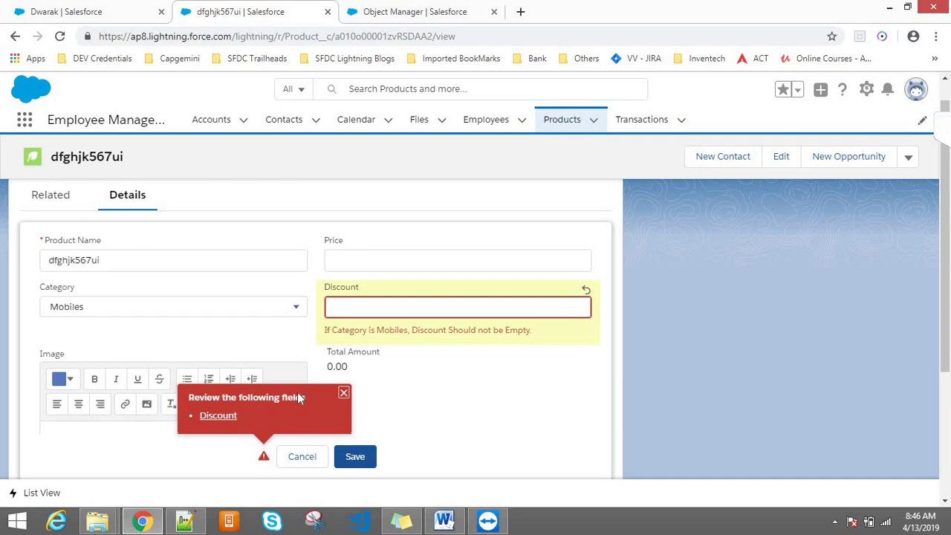
- Test saving the product name as 56777, then with letters '734567hyhhh' appended
{"action": "left_click", "coordinate": [139, 258]}
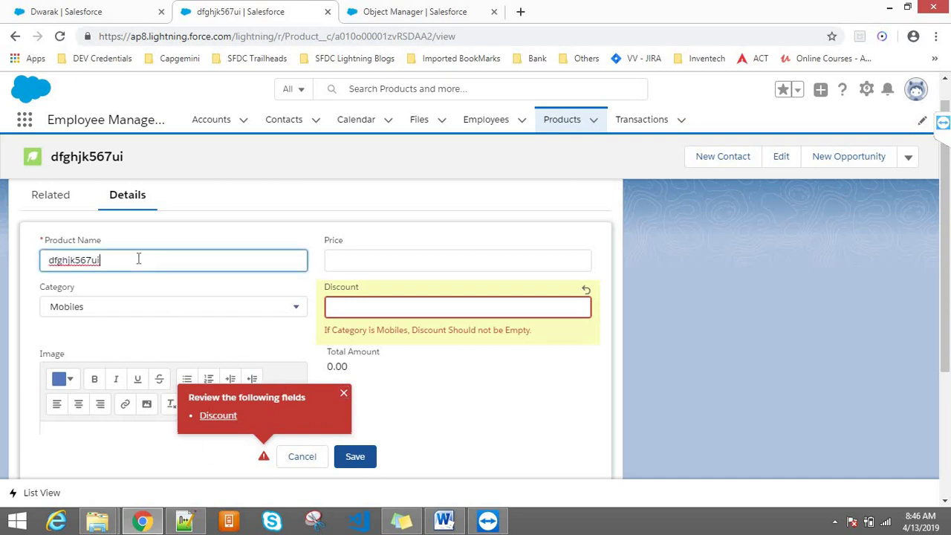
{"action": "key", "text": "ctrl+a"}
{"action": "key", "text": "BackSpace"}
{"action": "type", "text": "56777"}
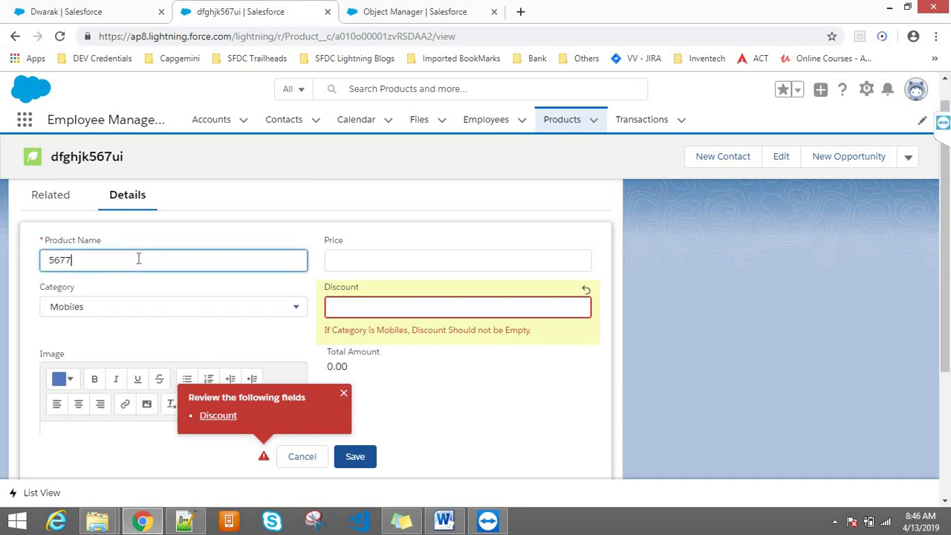
{"action": "left_click", "coordinate": [352, 462]}
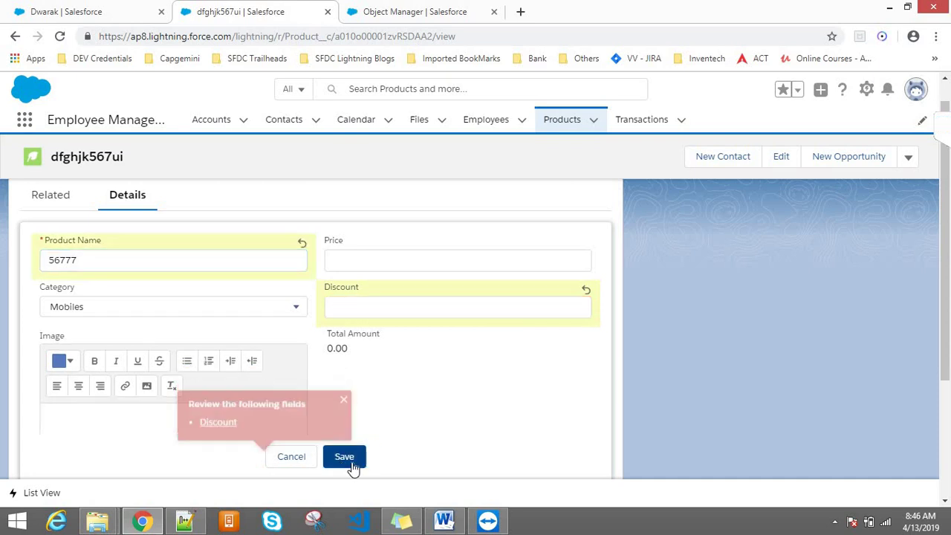
{"action": "left_click", "coordinate": [120, 260]}
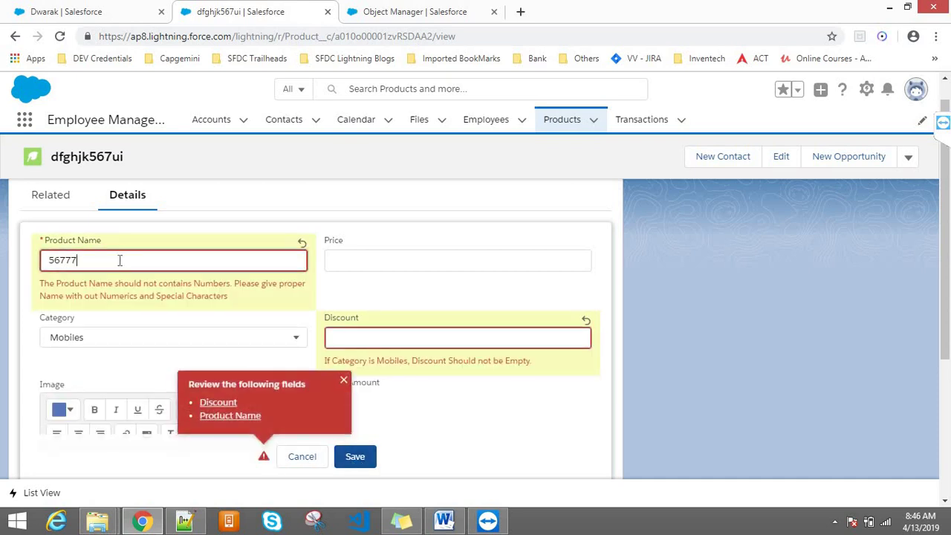
{"action": "type", "text": "734567hyhhh"}
{"action": "left_click", "coordinate": [354, 455]}
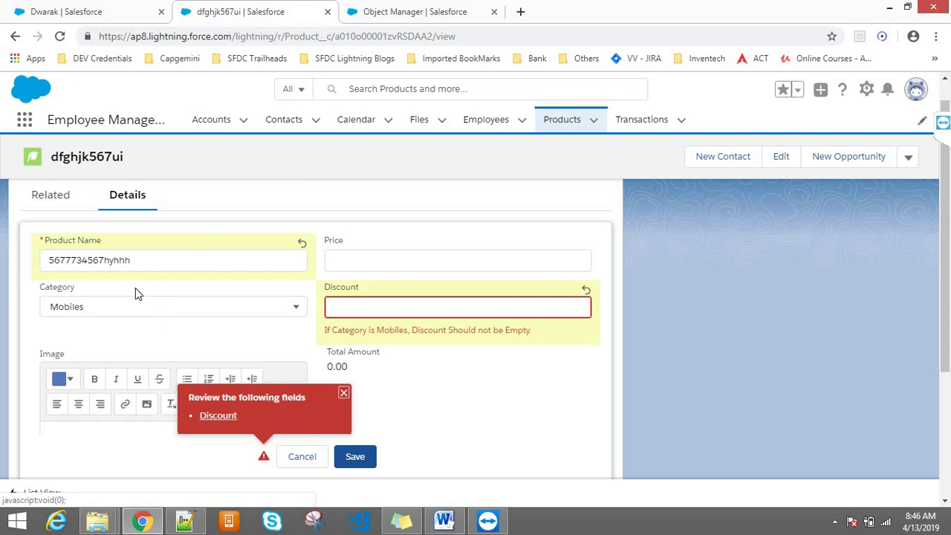
- Rename the product to w4567u, enter a Discount of 3456, and save
{"action": "left_click", "coordinate": [126, 266]}
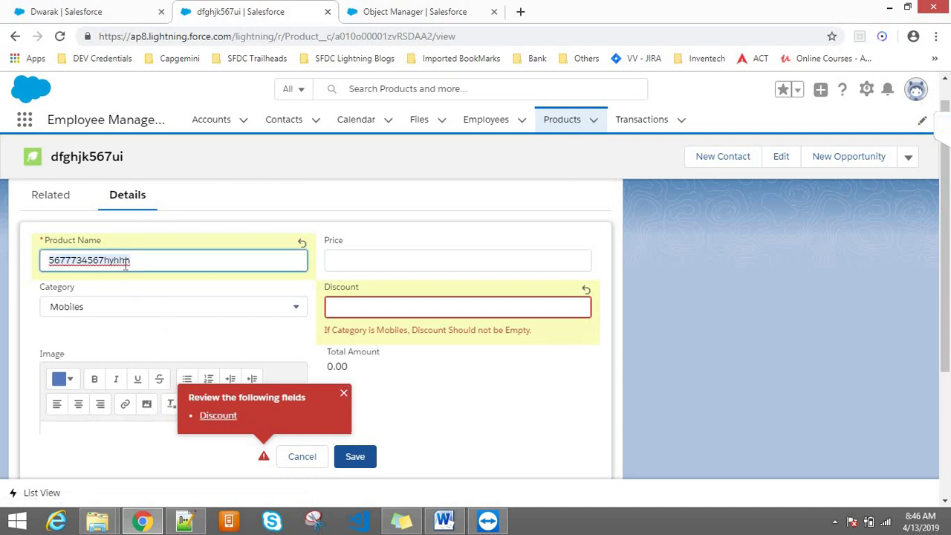
{"action": "key", "text": "ctrl+a"}
{"action": "key", "text": "BackSpace"}
{"action": "type", "text": "w"}
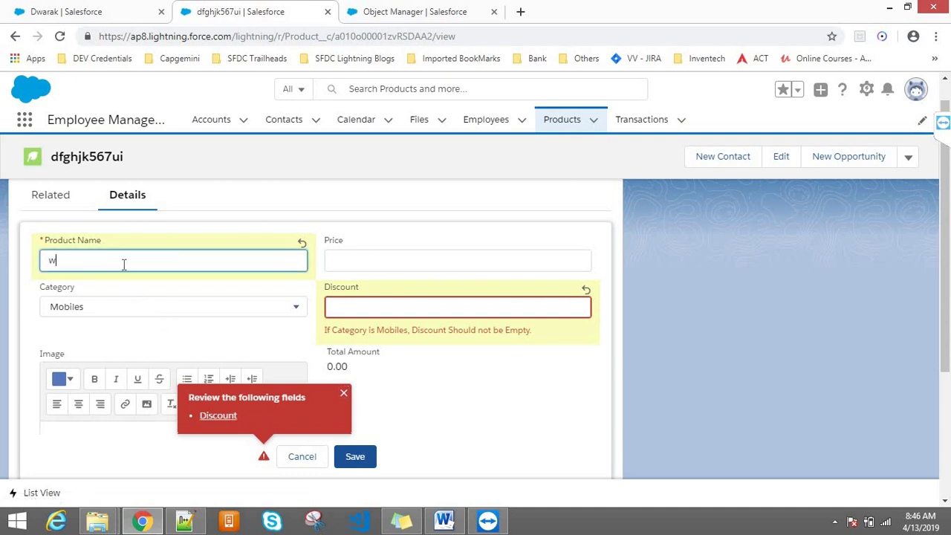
{"action": "type", "text": "4567u"}
{"action": "left_click", "coordinate": [350, 469]}
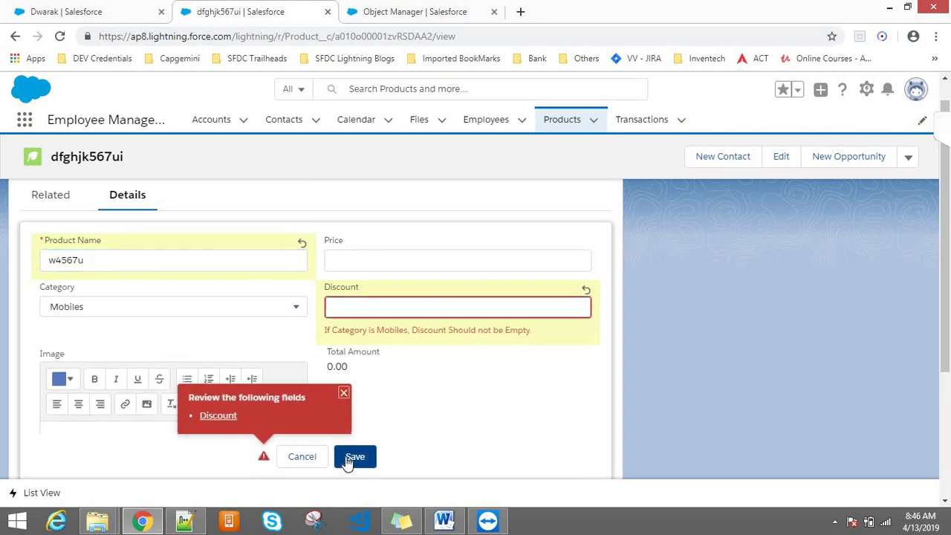
{"action": "left_click", "coordinate": [347, 461]}
{"action": "left_click", "coordinate": [344, 307]}
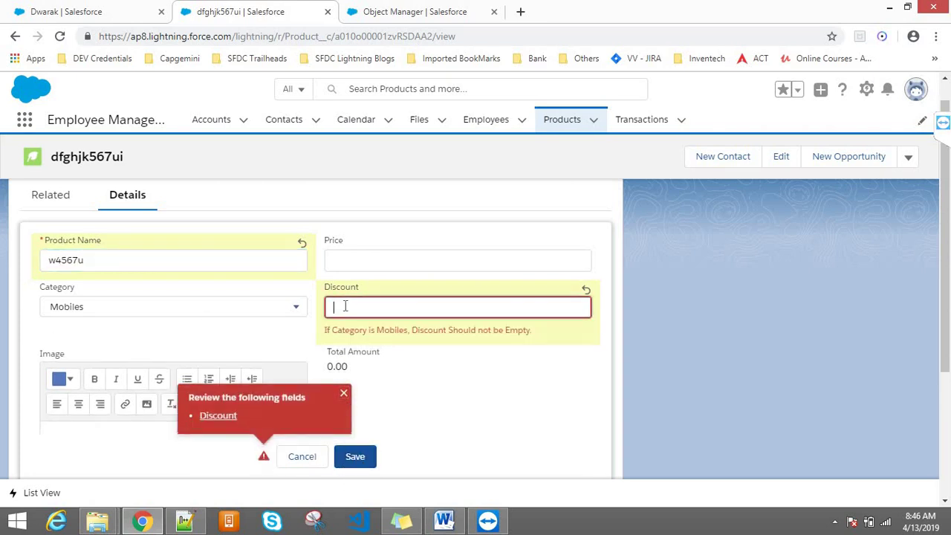
{"action": "type", "text": "3456"}
{"action": "left_click", "coordinate": [358, 458]}
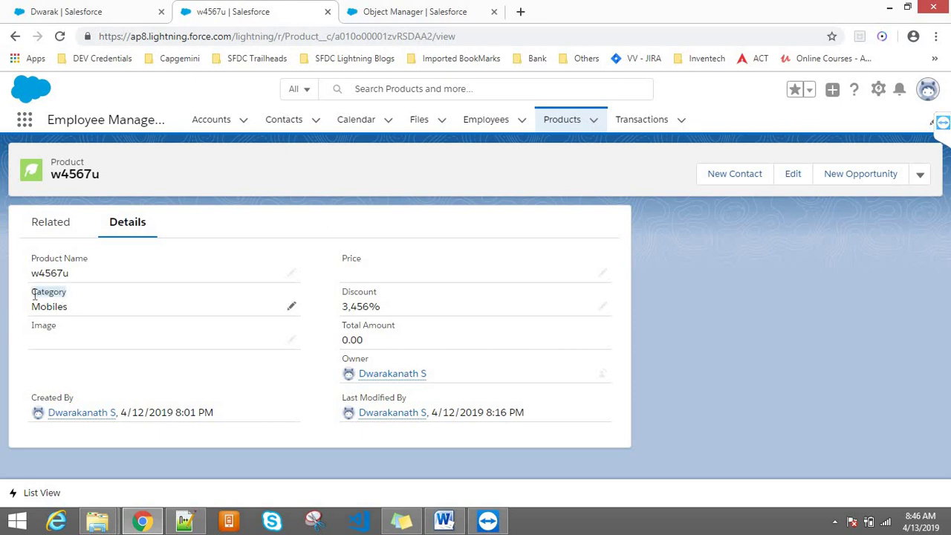
{"action": "left_click_drag", "start_coordinate": [344, 292], "coordinate": [385, 296]}
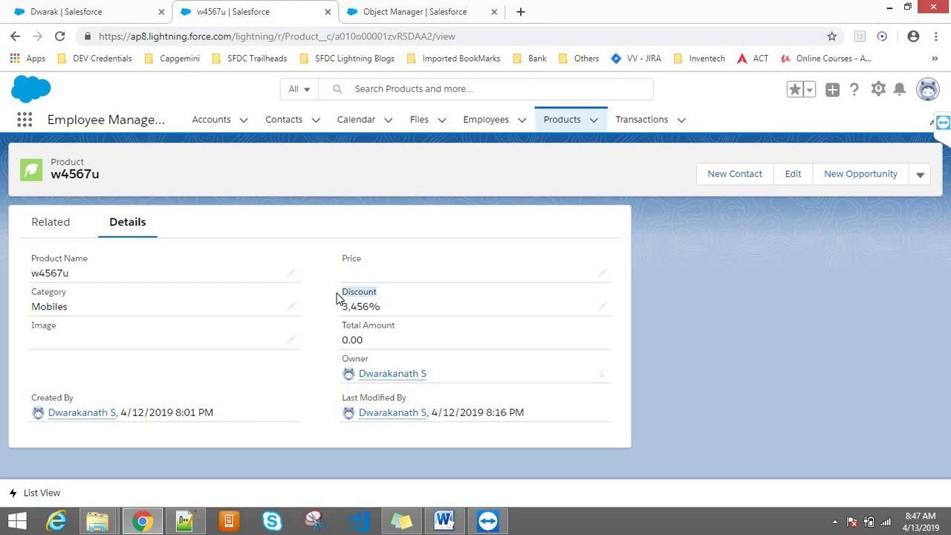
{"action": "left_click_drag", "start_coordinate": [67, 292], "coordinate": [24, 298]}
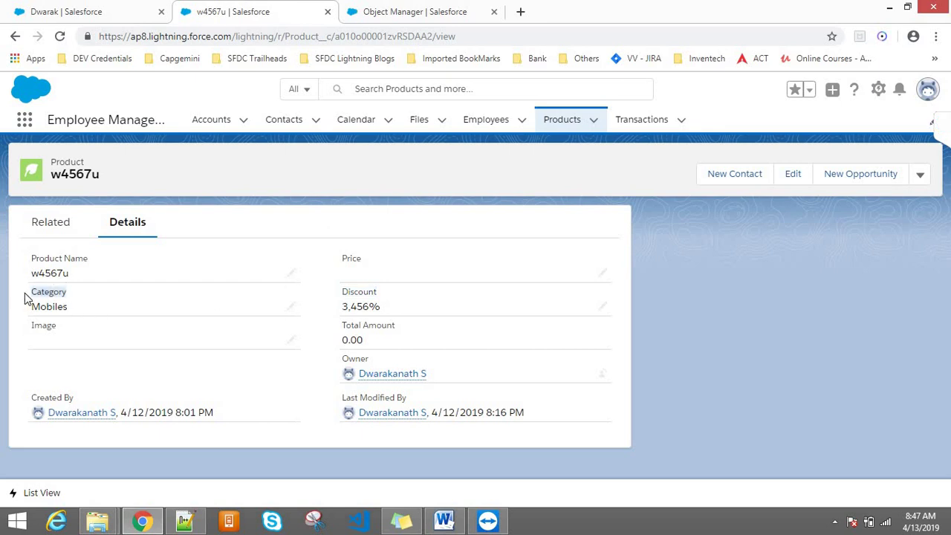
{"action": "double_click", "coordinate": [46, 305]}
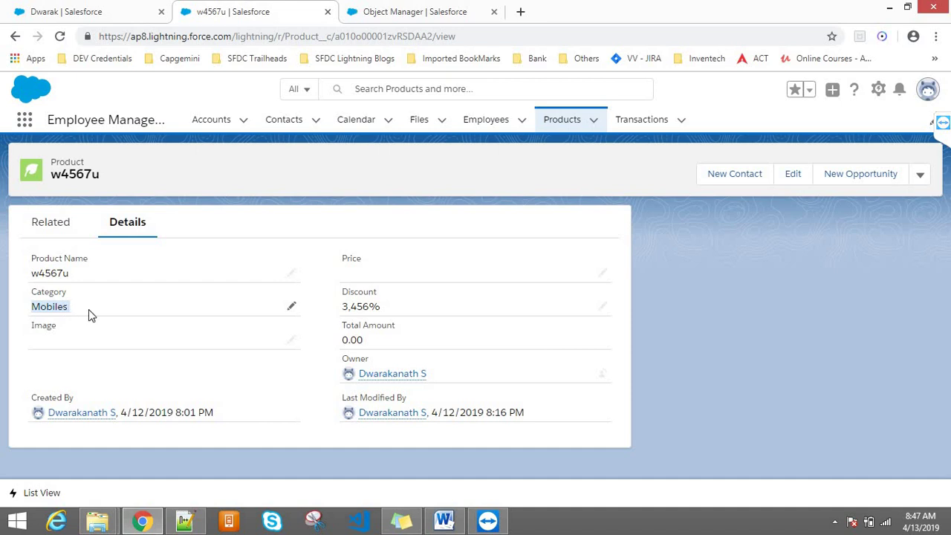
{"action": "left_click", "coordinate": [750, 300]}
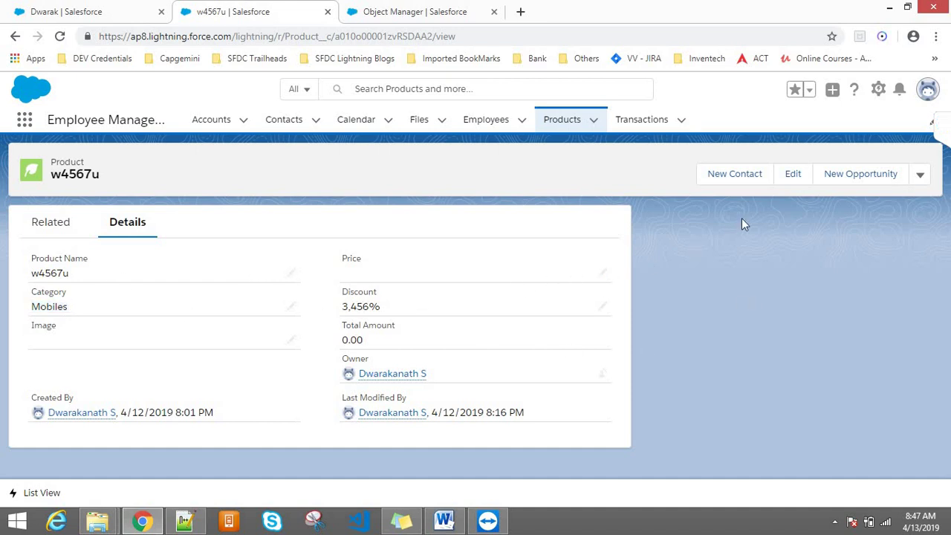
{"action": "left_click", "coordinate": [290, 274]}
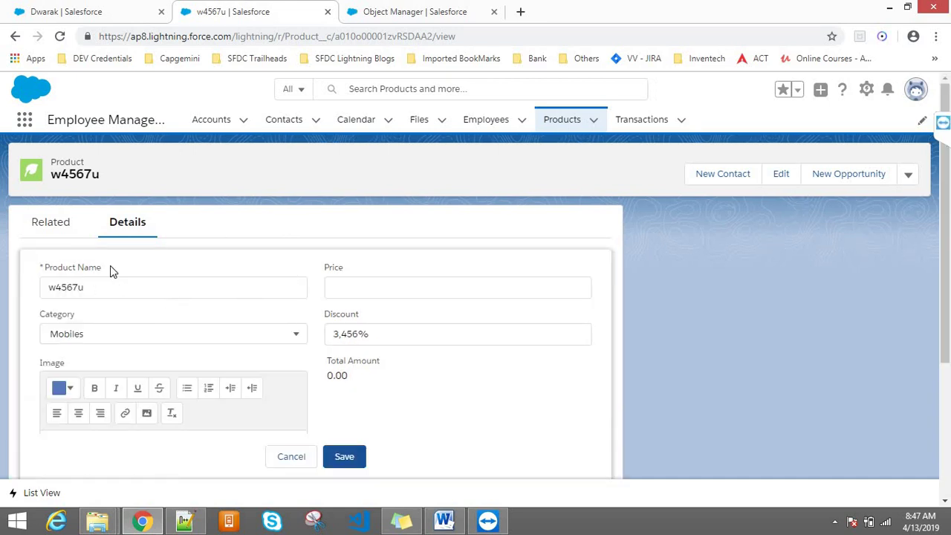
{"action": "left_click_drag", "start_coordinate": [63, 272], "coordinate": [34, 268]}
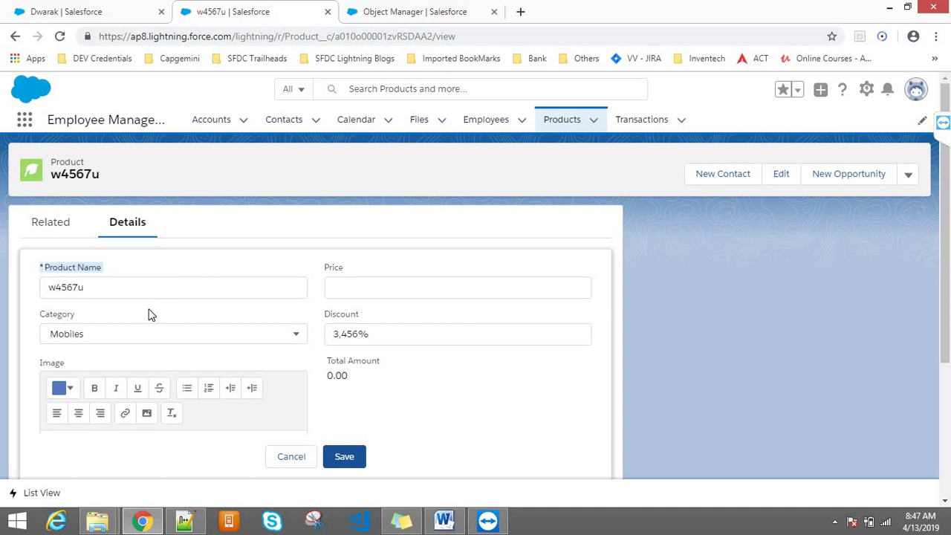
{"action": "left_click_drag", "start_coordinate": [57, 315], "coordinate": [52, 315]}
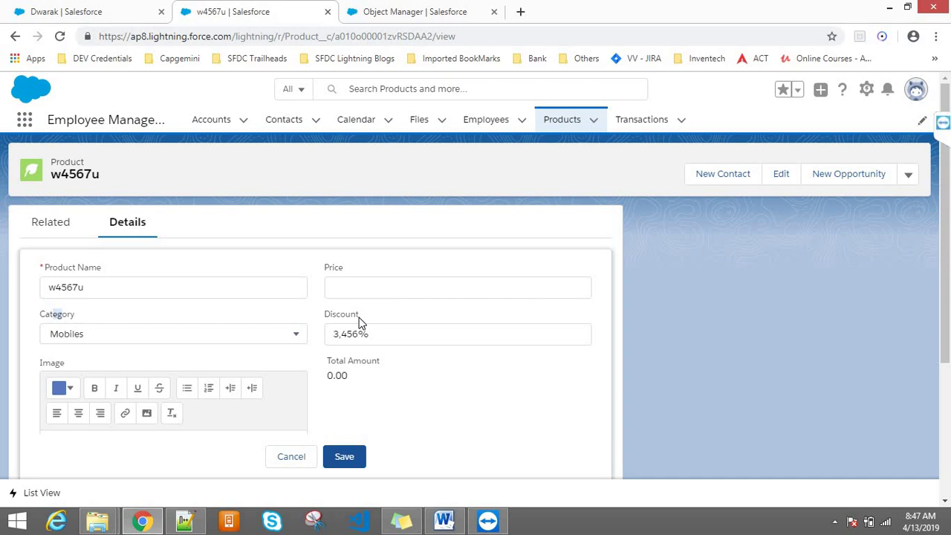
{"action": "left_click", "coordinate": [298, 458]}
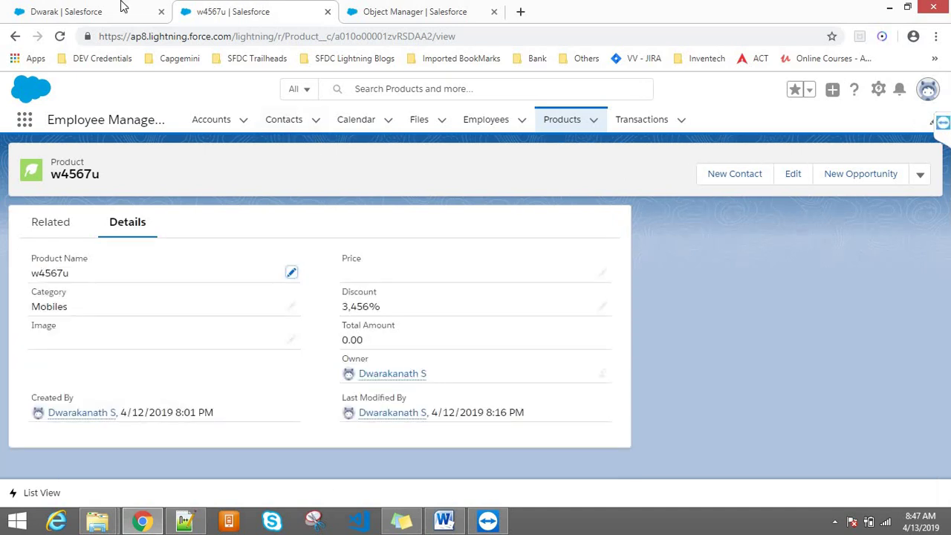
- Cancel the account name edit, delete the Phone value, and bring up Class9.txt in Notepad++
{"action": "left_click", "coordinate": [122, 6]}
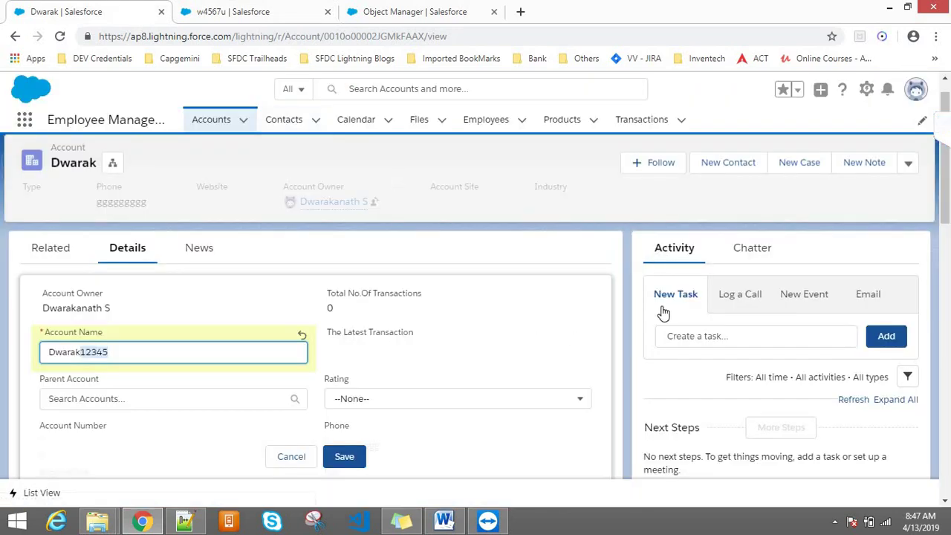
{"action": "left_click", "coordinate": [297, 462]}
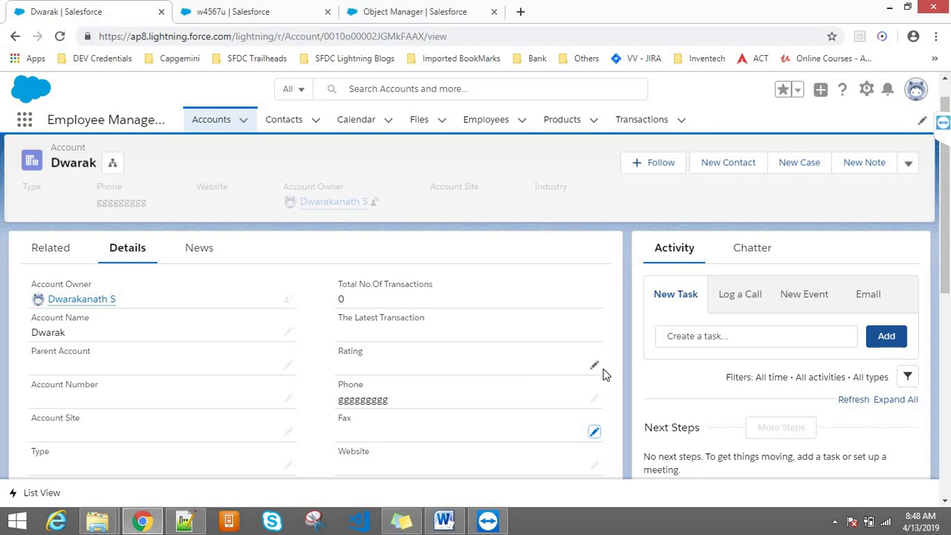
{"action": "left_click", "coordinate": [595, 399]}
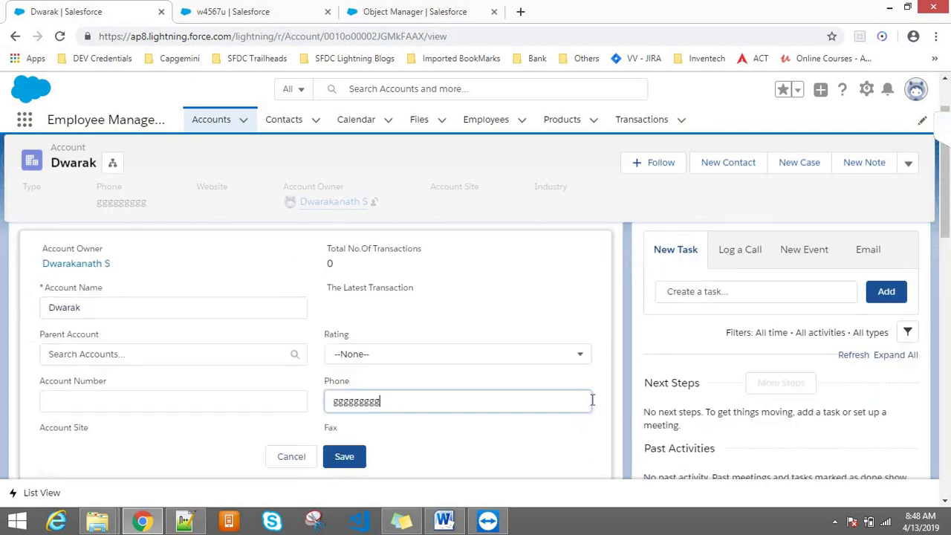
{"action": "double_click", "coordinate": [394, 400]}
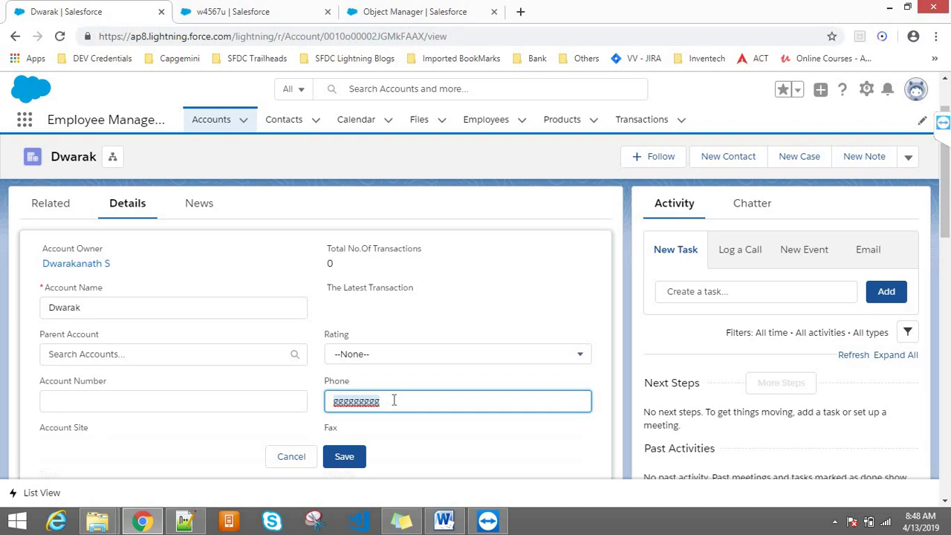
{"action": "key", "text": "BackSpace"}
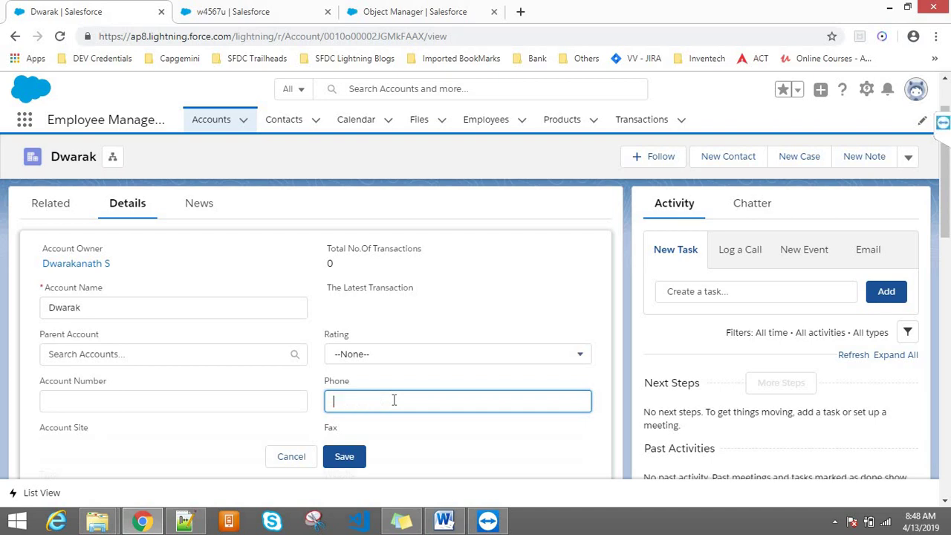
{"action": "scroll", "coordinate": [947, 199], "scroll_direction": "down", "scroll_amount": 2}
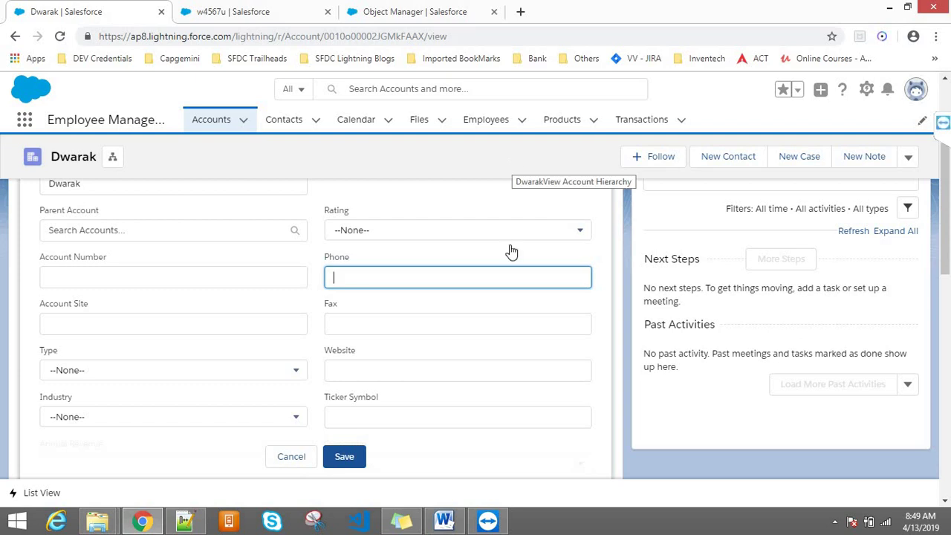
{"action": "left_click", "coordinate": [186, 523]}
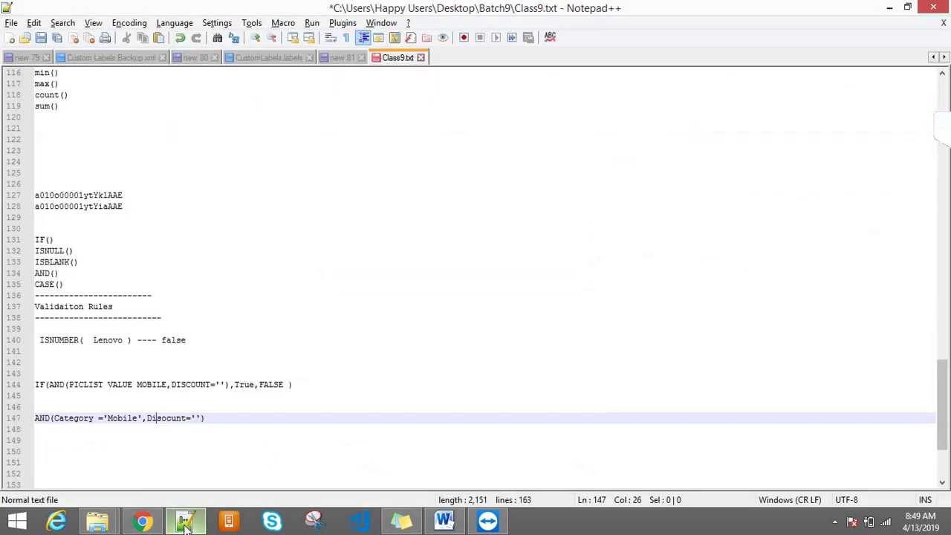
- Open the Validate_Discount rule for editing and examine its AND, ISPICKVAL and ISNULL functions
{"action": "left_click", "coordinate": [225, 407]}
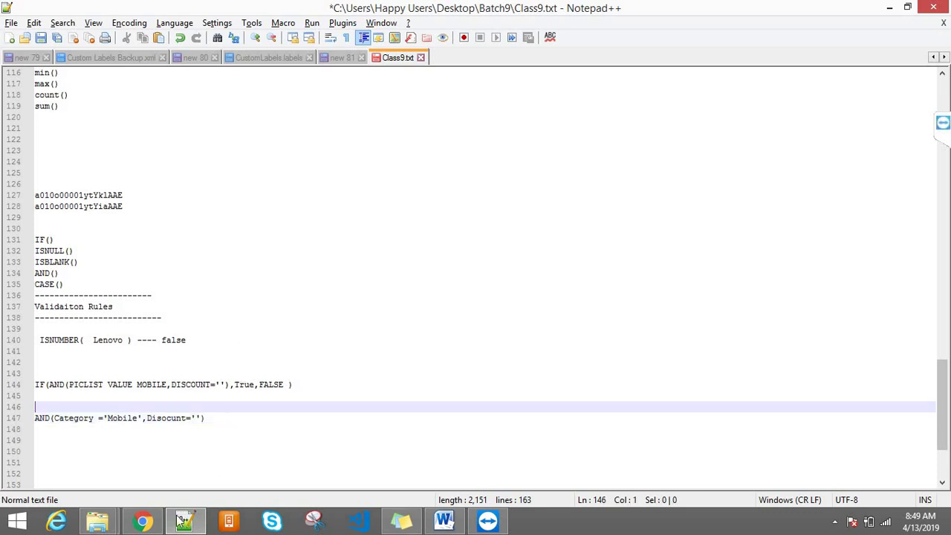
{"action": "left_click", "coordinate": [139, 523]}
{"action": "left_click", "coordinate": [400, 11]}
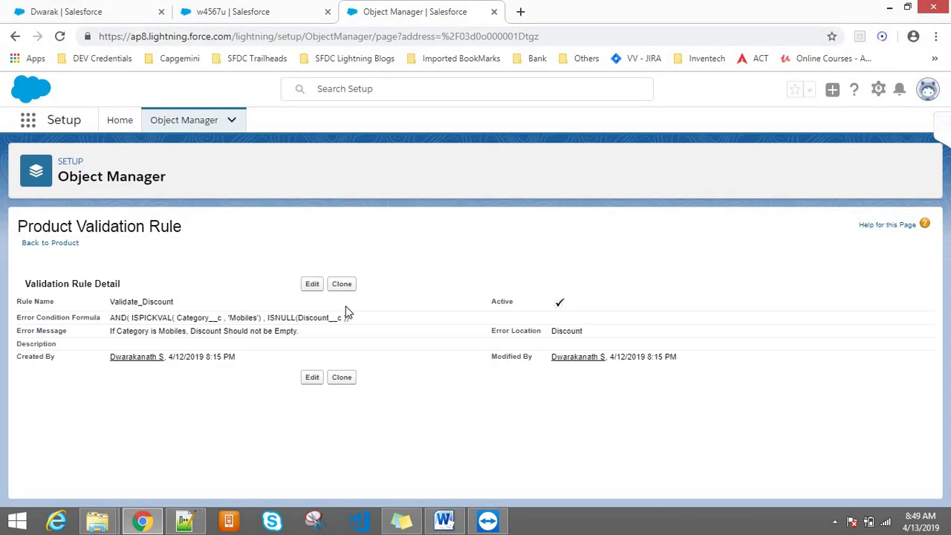
{"action": "left_click", "coordinate": [312, 285]}
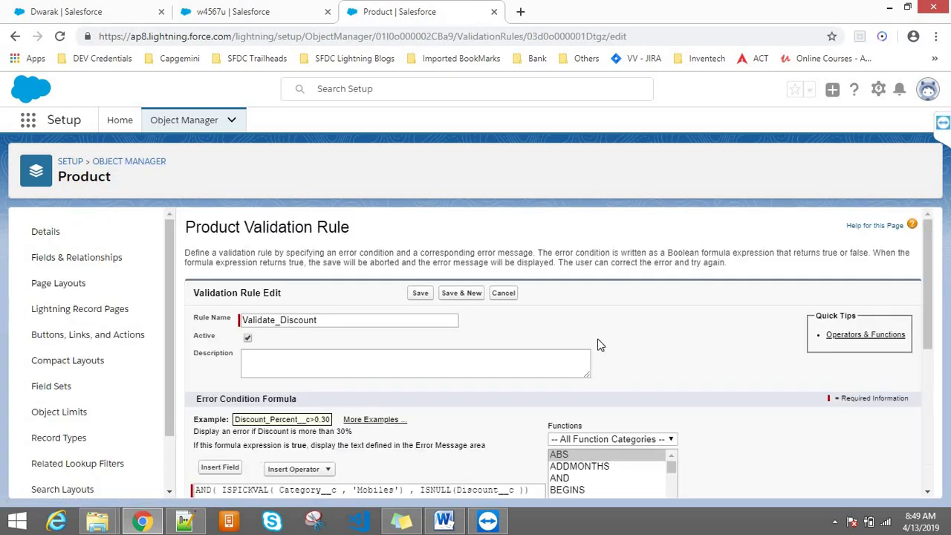
{"action": "scroll", "coordinate": [931, 240], "scroll_direction": "down", "scroll_amount": 2}
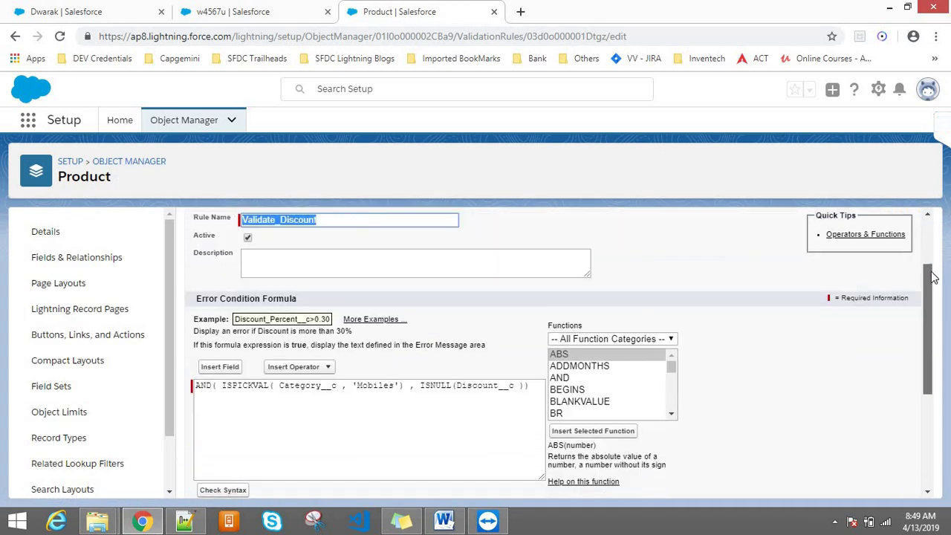
{"action": "left_click", "coordinate": [238, 381]}
{"action": "double_click", "coordinate": [237, 380]}
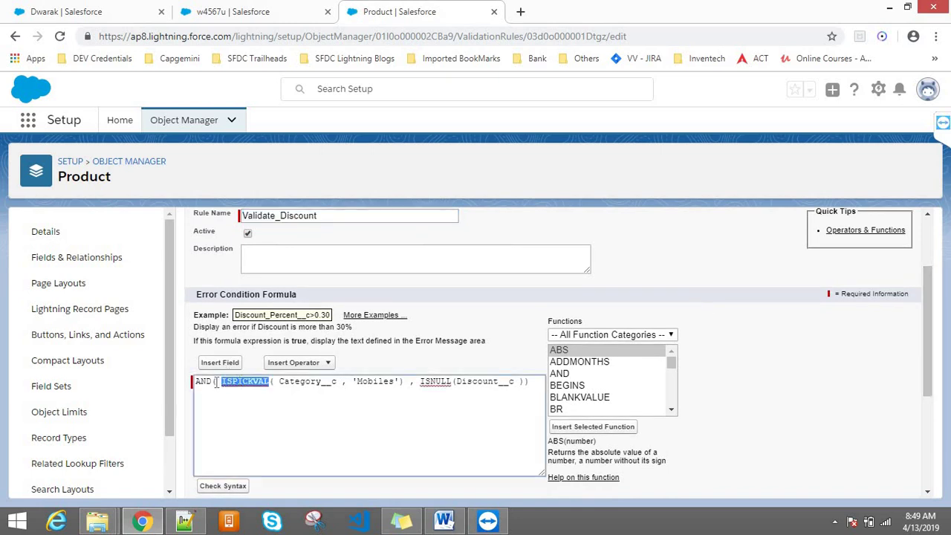
{"action": "double_click", "coordinate": [204, 381]}
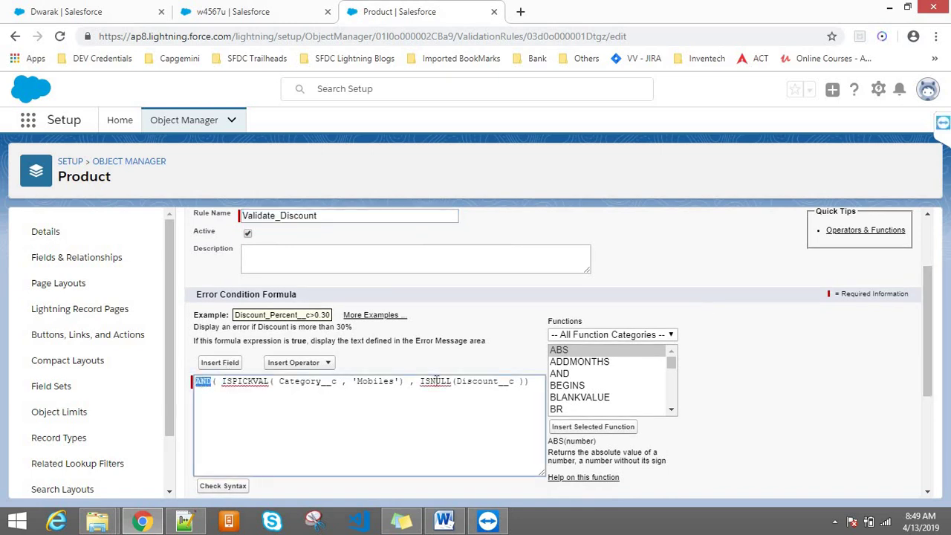
{"action": "double_click", "coordinate": [435, 381]}
- Browse the formula functions list, then cancel the edit and return to product w4567u
{"action": "left_click", "coordinate": [672, 414]}
{"action": "left_click", "coordinate": [672, 414]}
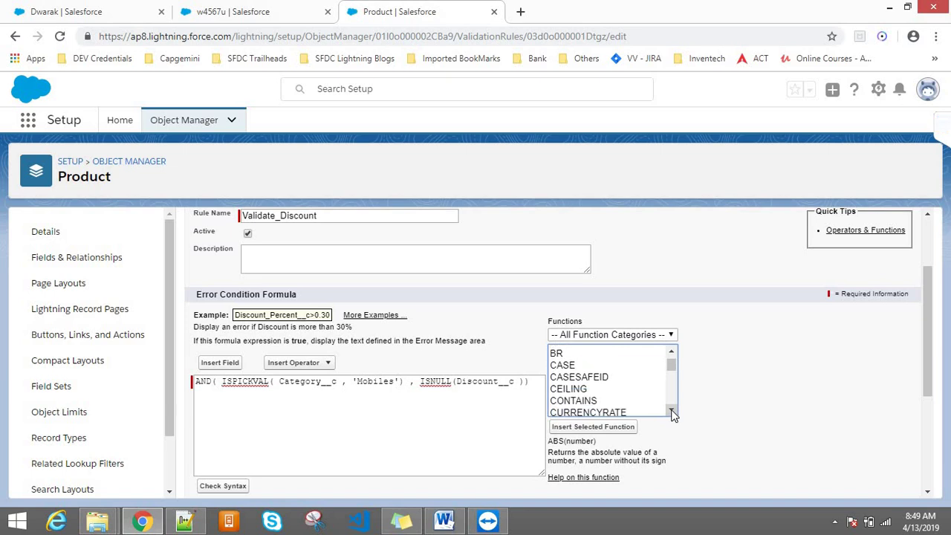
{"action": "left_click", "coordinate": [672, 414]}
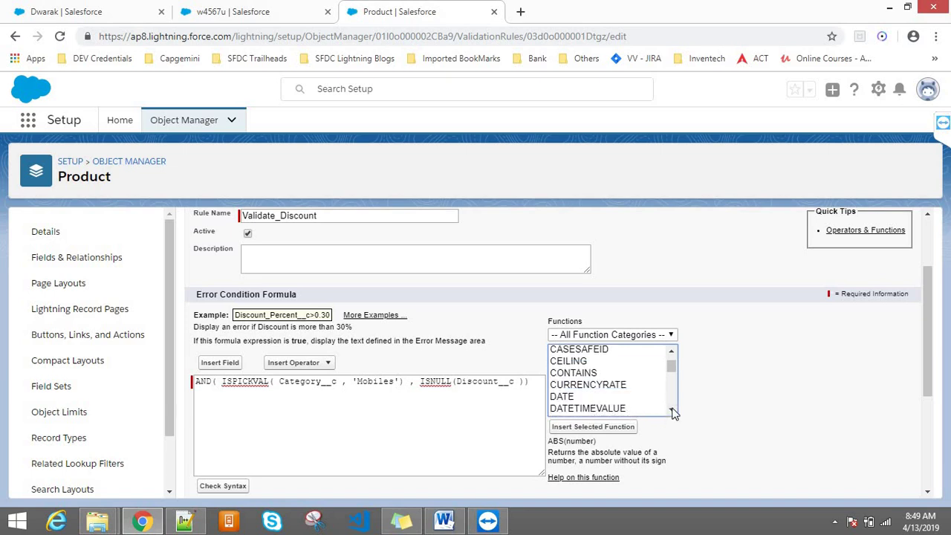
{"action": "left_click", "coordinate": [672, 414]}
{"action": "left_click", "coordinate": [672, 414]}
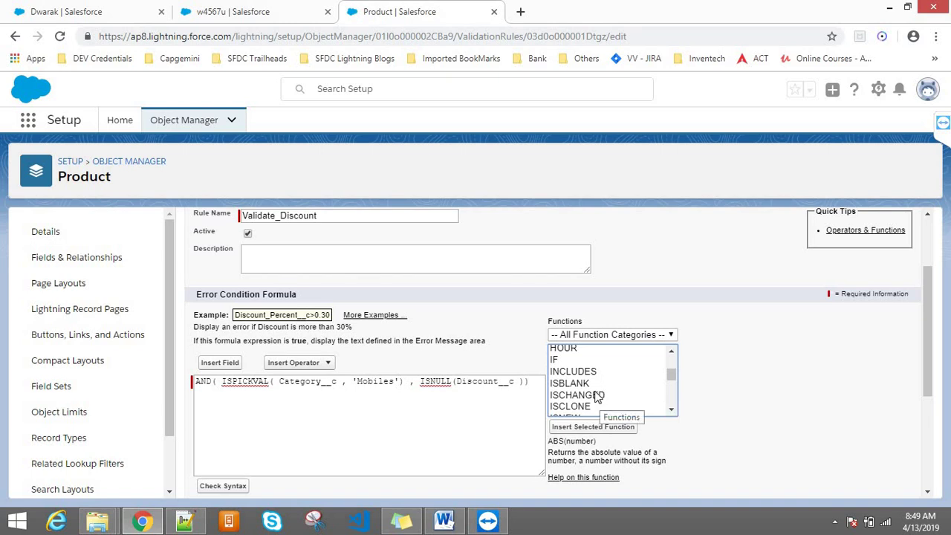
{"action": "left_click", "coordinate": [676, 409]}
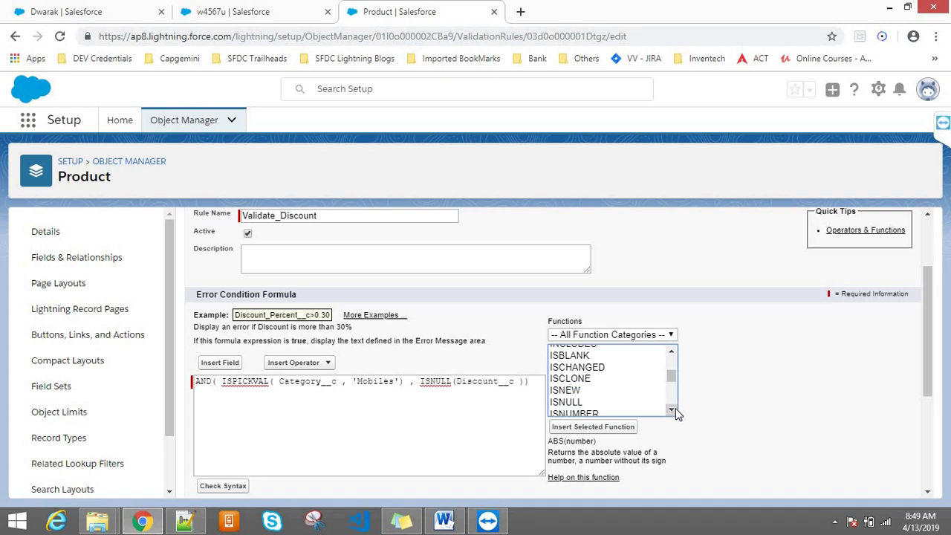
{"action": "left_click_drag", "start_coordinate": [675, 408], "coordinate": [675, 408]}
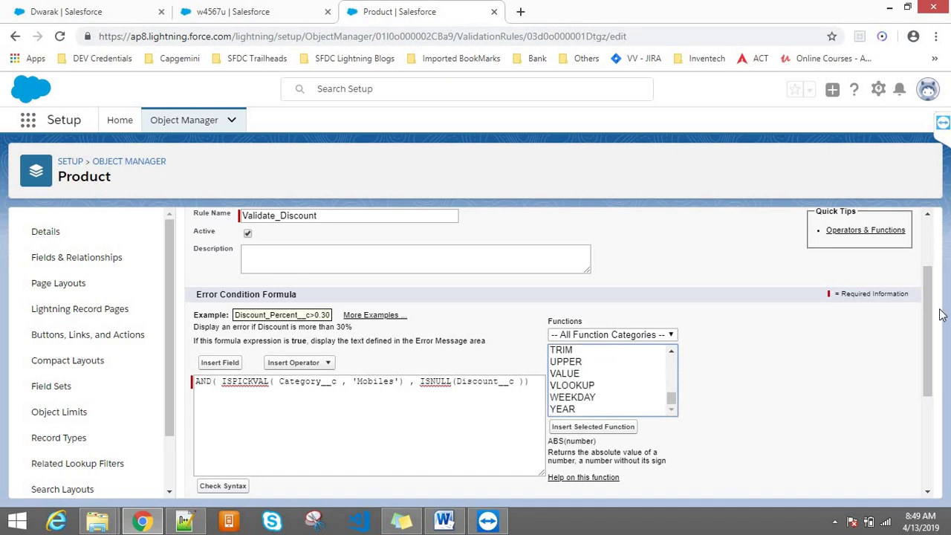
{"action": "scroll", "coordinate": [926, 283], "scroll_direction": "up", "scroll_amount": 2}
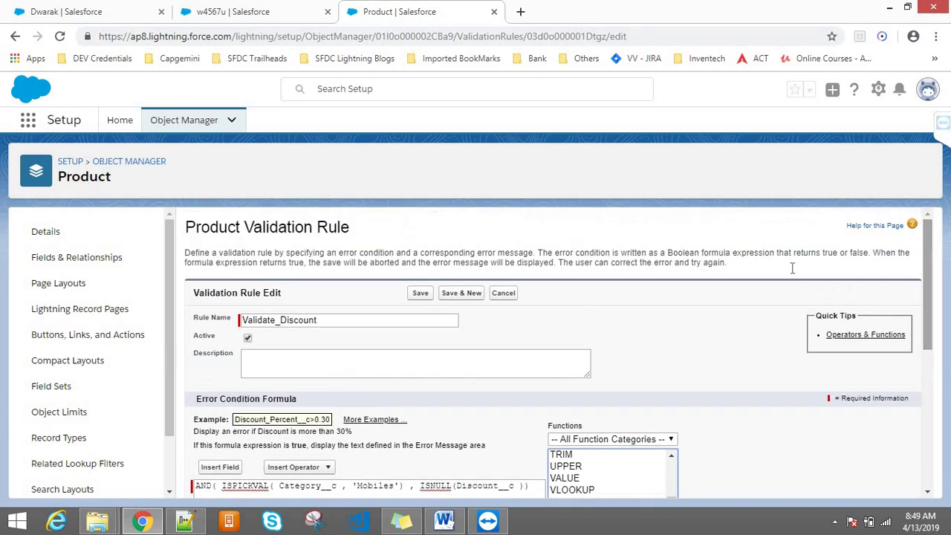
{"action": "left_click", "coordinate": [498, 297]}
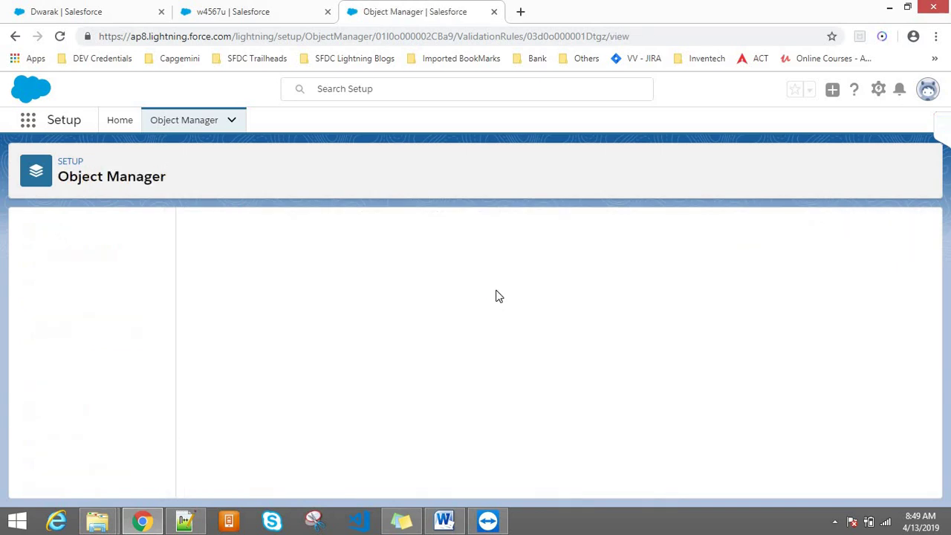
{"action": "left_click", "coordinate": [255, 9]}
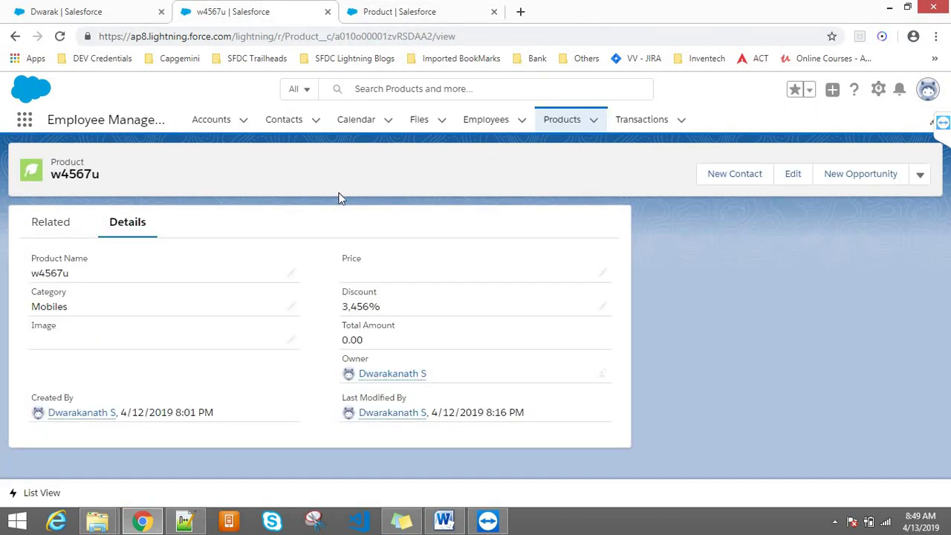
- Add a dashed separator line and blank lines below the Mobile discount formula
{"action": "left_click", "coordinate": [187, 524]}
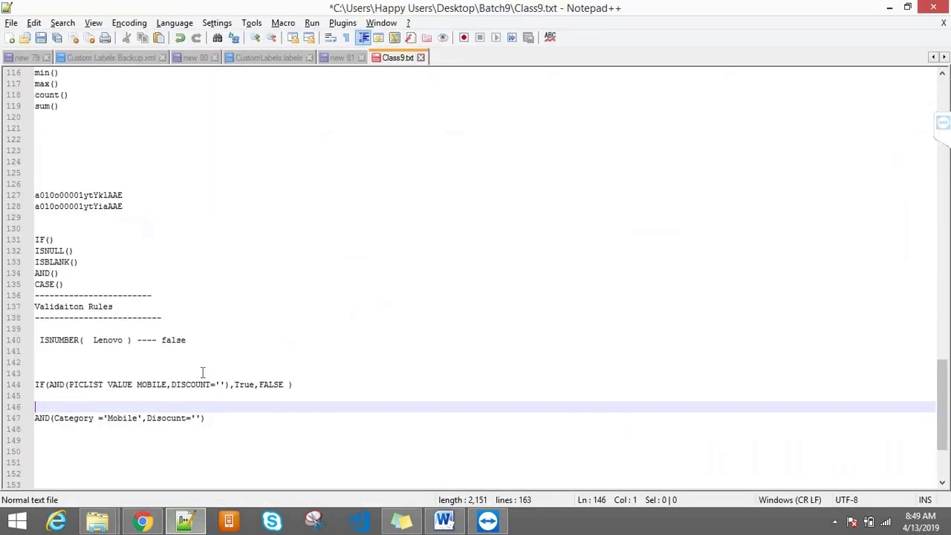
{"action": "left_click", "coordinate": [225, 431]}
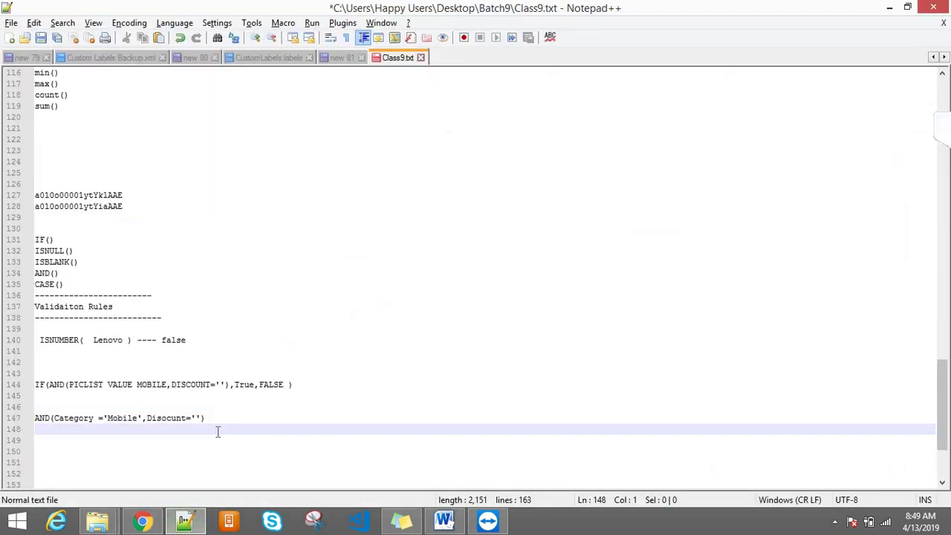
{"action": "type", "text": "----------------------"}
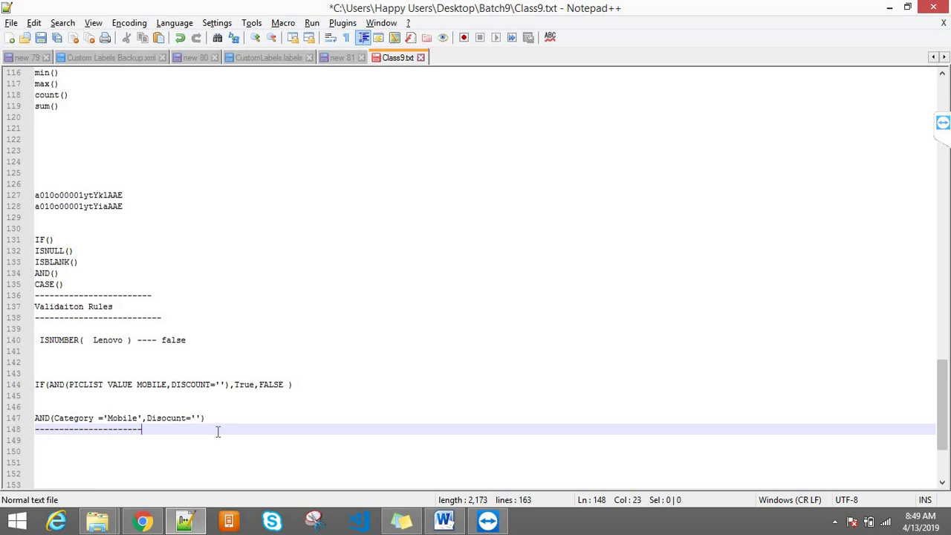
{"action": "type", "text": "---------------------------"}
{"action": "key", "text": "Return"}
{"action": "key", "text": "Return"}
{"action": "key", "text": "Return"}
{"action": "key", "text": "Return"}
{"action": "key", "text": "Return"}
{"action": "key", "text": "Return"}
{"action": "key", "text": "Return"}
{"action": "key", "text": "Return"}
{"action": "key", "text": "Return"}
{"action": "key", "text": "Return"}
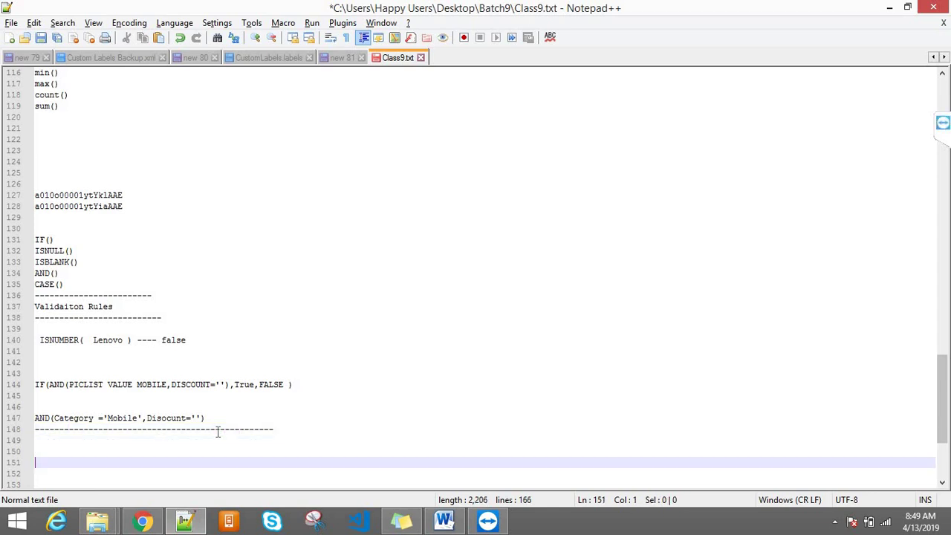
{"action": "key", "text": "Return"}
{"action": "key", "text": "Return"}
{"action": "key", "text": "Return"}
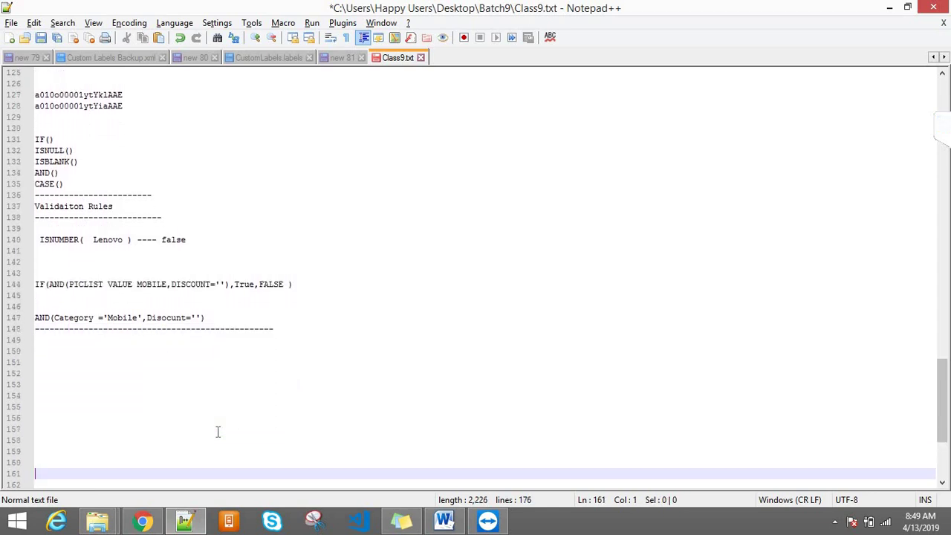
- Type the headings 'Page layouts' and 'Record Types:' into the Class9.txt notes
{"action": "key", "text": "Up"}
{"action": "key", "text": "Up"}
{"action": "key", "text": "Up"}
{"action": "key", "text": "Up"}
{"action": "key", "text": "Up"}
{"action": "key", "text": "Up"}
{"action": "key", "text": "Up"}
{"action": "key", "text": "Up"}
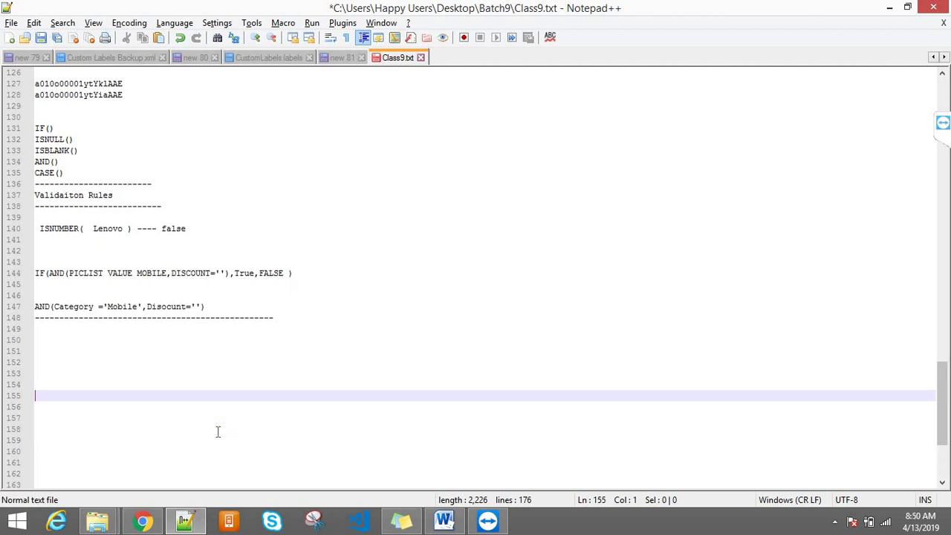
{"action": "key", "text": "Up"}
{"action": "type", "text": "P"}
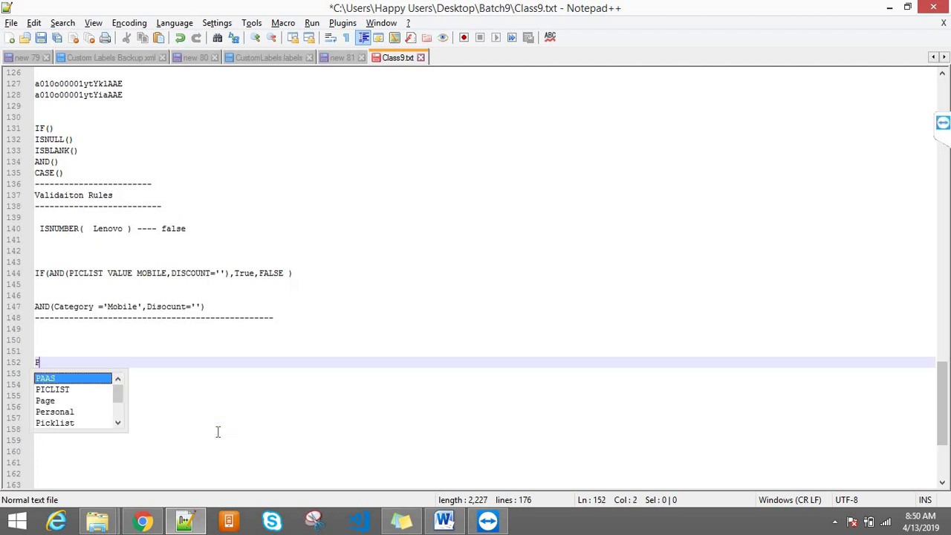
{"action": "type", "text": "age layouts"}
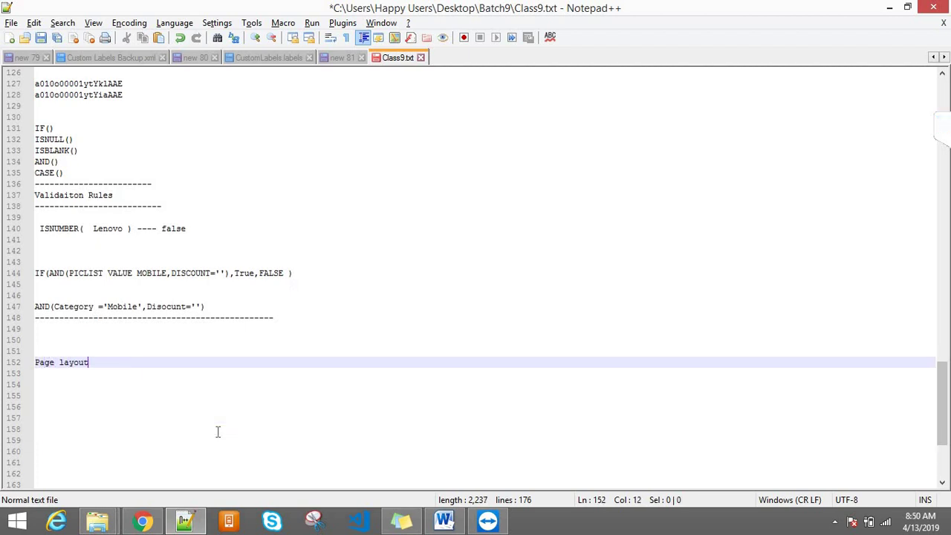
{"action": "key", "text": "Return"}
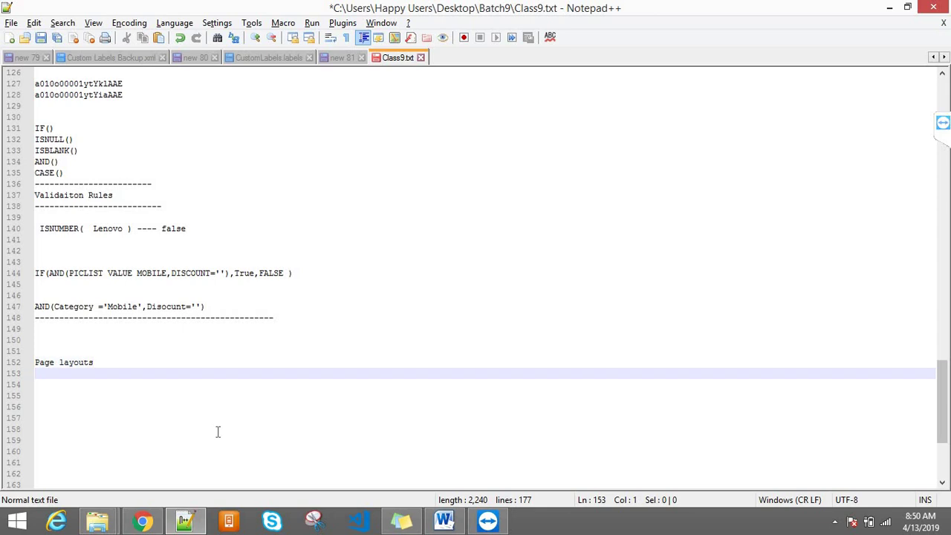
{"action": "key", "text": "Return"}
{"action": "key", "text": "Return"}
{"action": "type", "text": "Recor"}
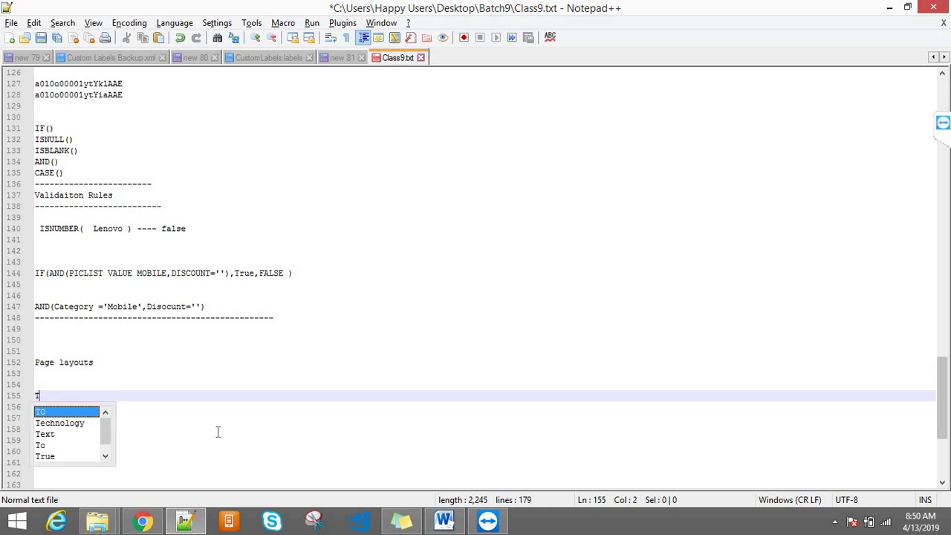
{"action": "type", "text": "d "}
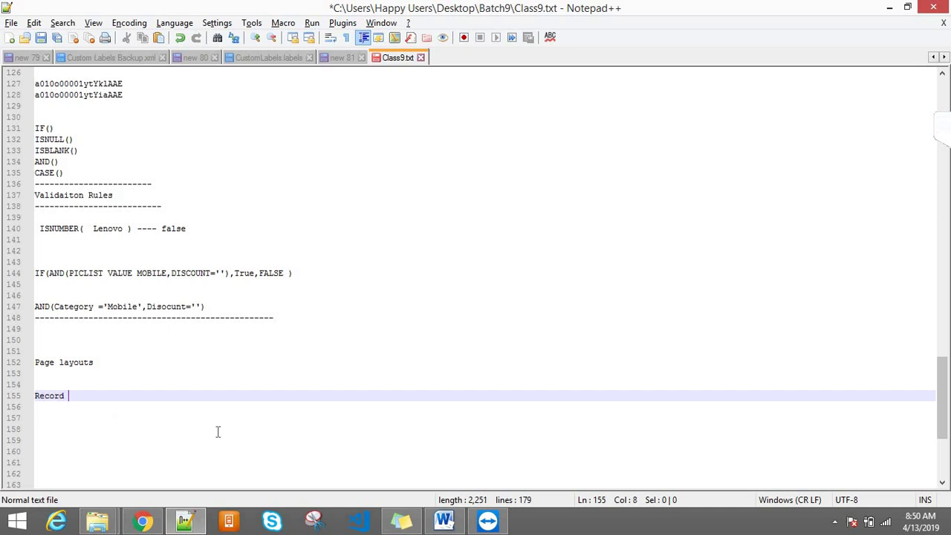
{"action": "type", "text": "Types:"}
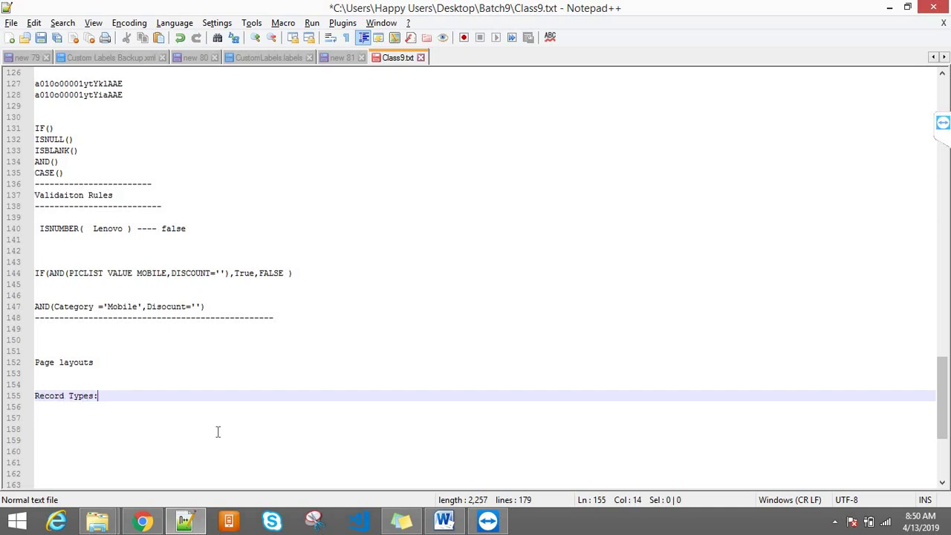
{"action": "left_click_drag", "start_coordinate": [104, 362], "coordinate": [38, 364]}
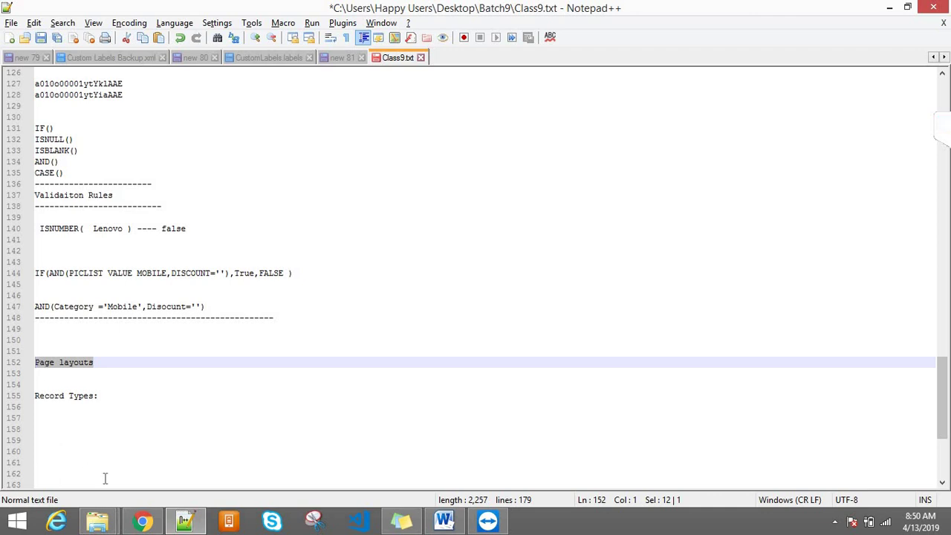
{"action": "left_click", "coordinate": [142, 520]}
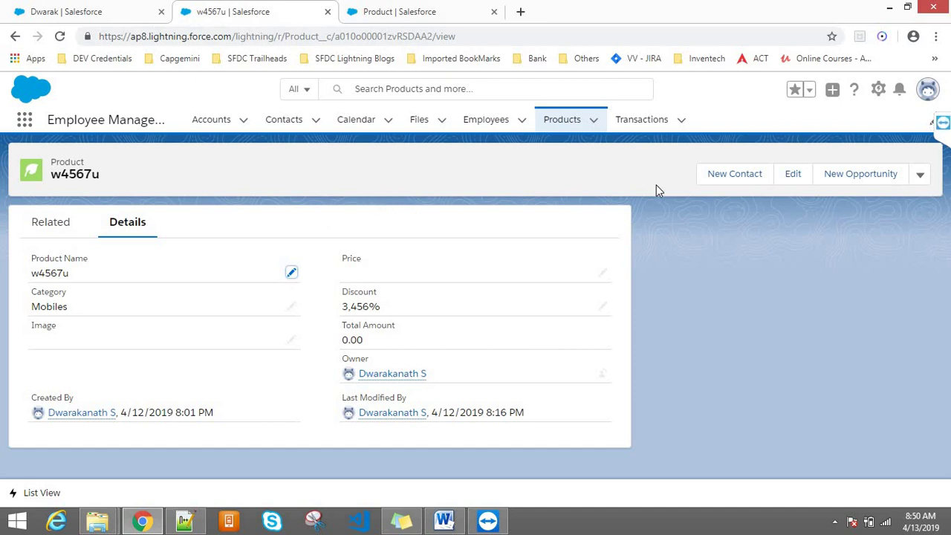
- Open the Products list, start a New Product, then close the form unsaved
{"action": "left_click", "coordinate": [563, 121]}
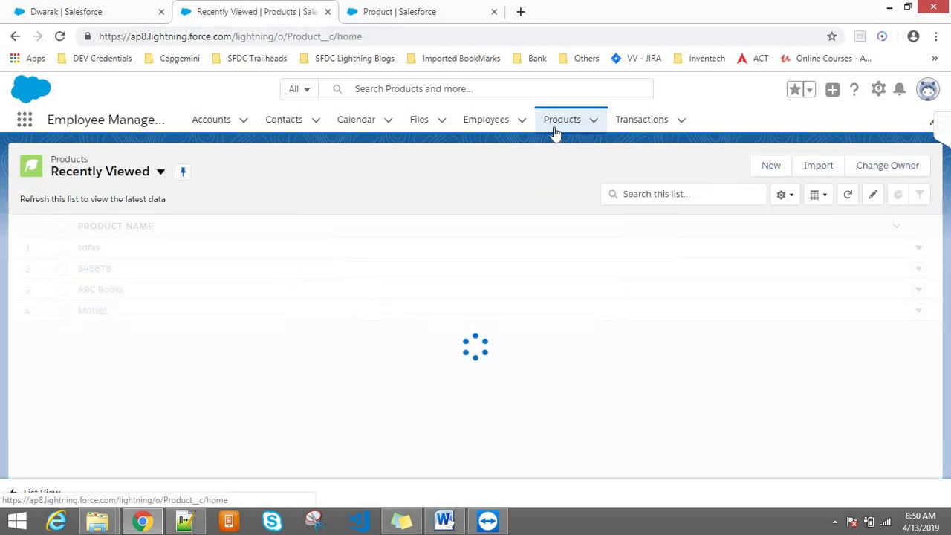
{"action": "left_click", "coordinate": [768, 166]}
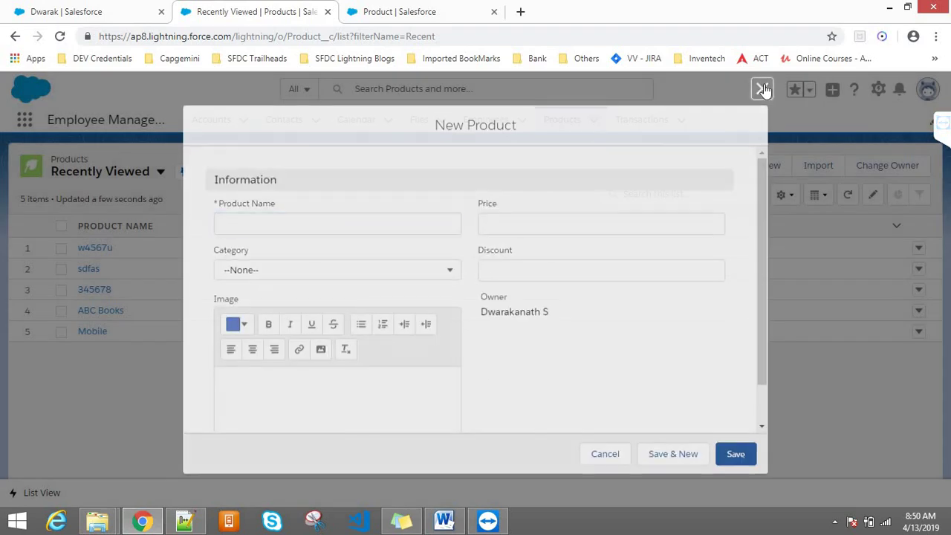
{"action": "left_click", "coordinate": [762, 89]}
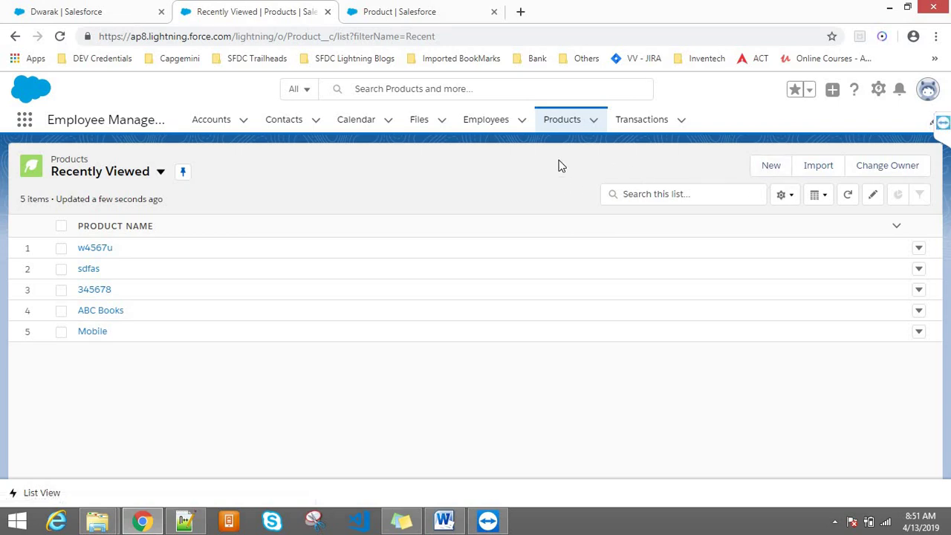
- Return to the account tab and choose Stay on this Page to keep the unsaved edits
{"action": "left_click", "coordinate": [85, 9]}
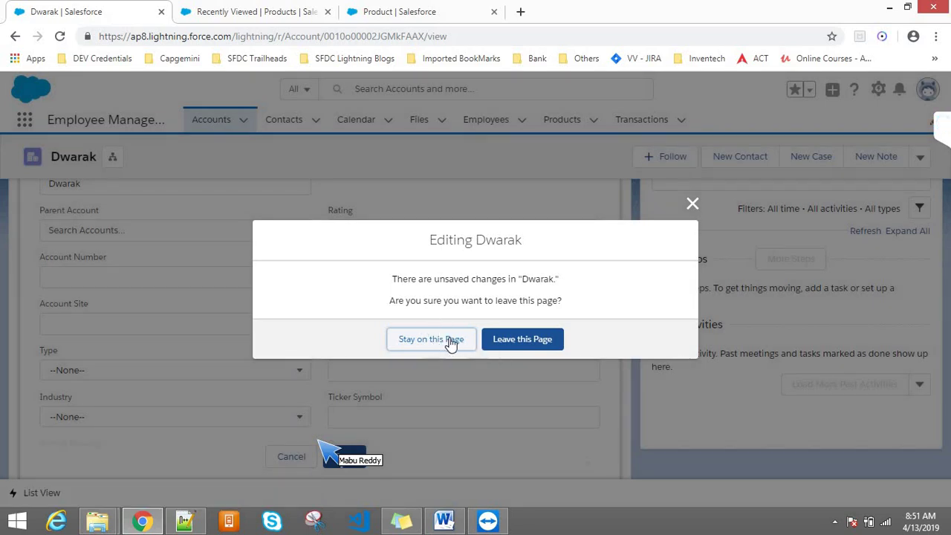
{"action": "left_click", "coordinate": [454, 340]}
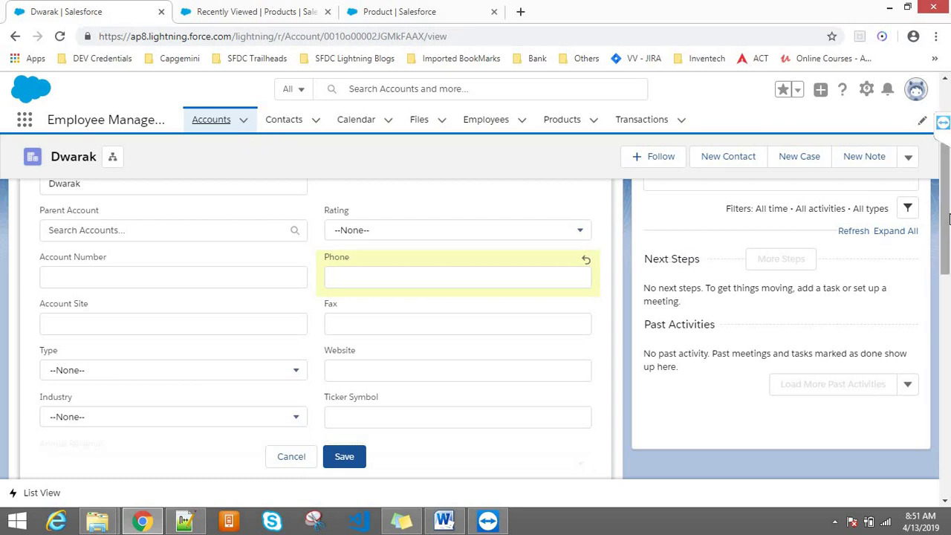
{"action": "scroll", "coordinate": [174, 180], "scroll_direction": "up", "scroll_amount": 3}
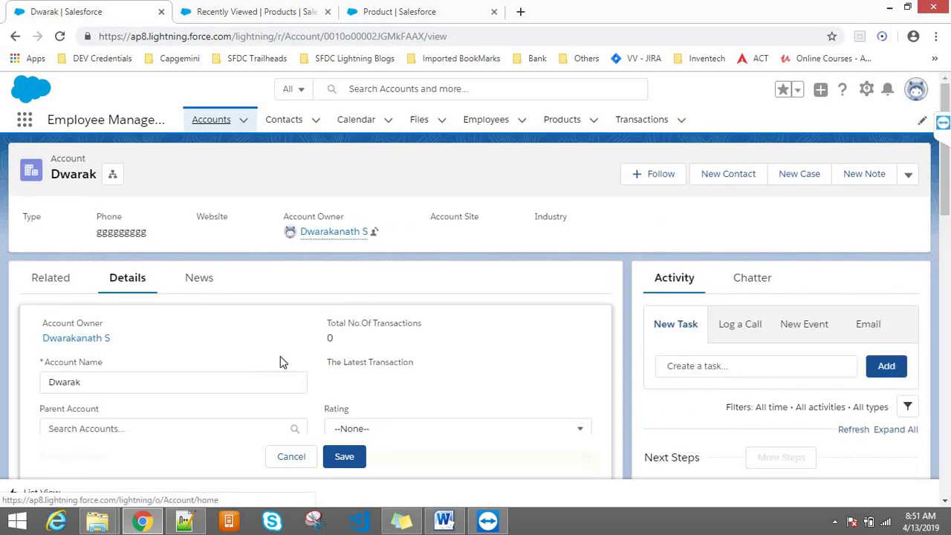
- Cancel the account edit and highlight the Account Owner and Account Name labels
{"action": "left_click", "coordinate": [297, 456]}
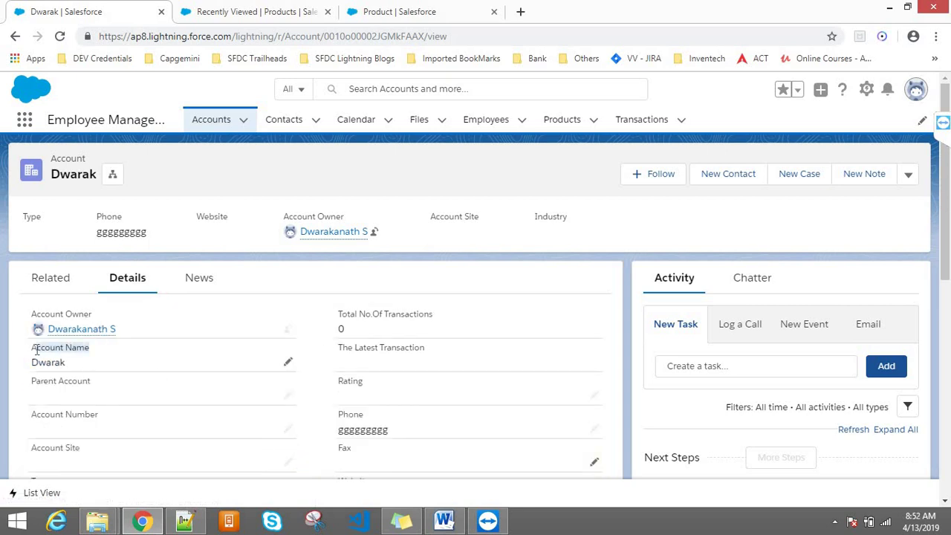
{"action": "left_click_drag", "start_coordinate": [28, 316], "coordinate": [92, 317]}
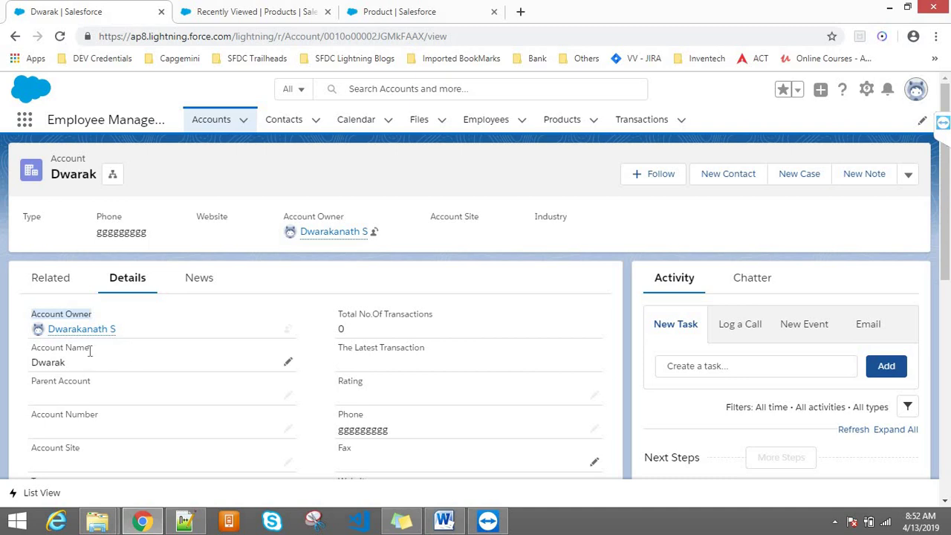
{"action": "left_click_drag", "start_coordinate": [89, 349], "coordinate": [34, 349]}
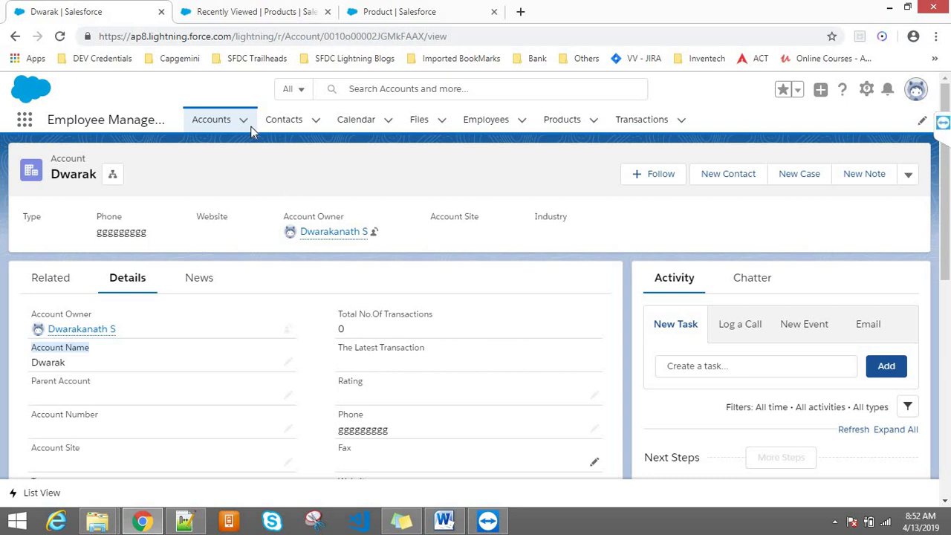
{"action": "left_click", "coordinate": [268, 161]}
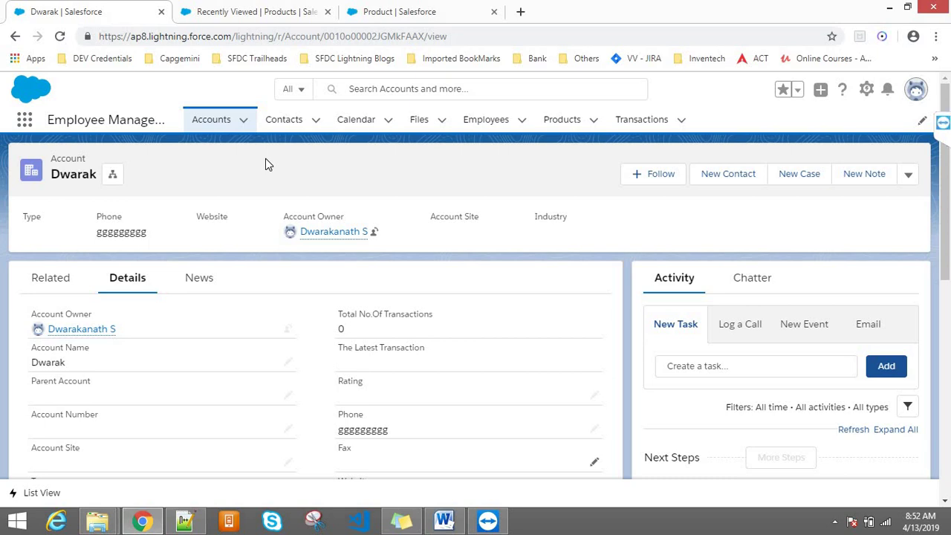
- Open and close the New Product form twice unsaved, then open the Setup gear menu
{"action": "left_click", "coordinate": [394, 12]}
{"action": "left_click", "coordinate": [272, 9]}
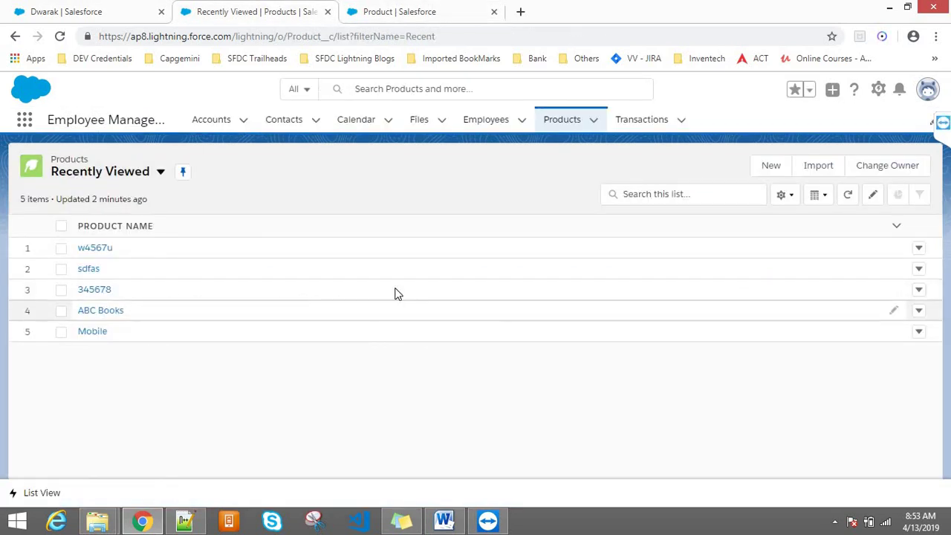
{"action": "left_click", "coordinate": [768, 166]}
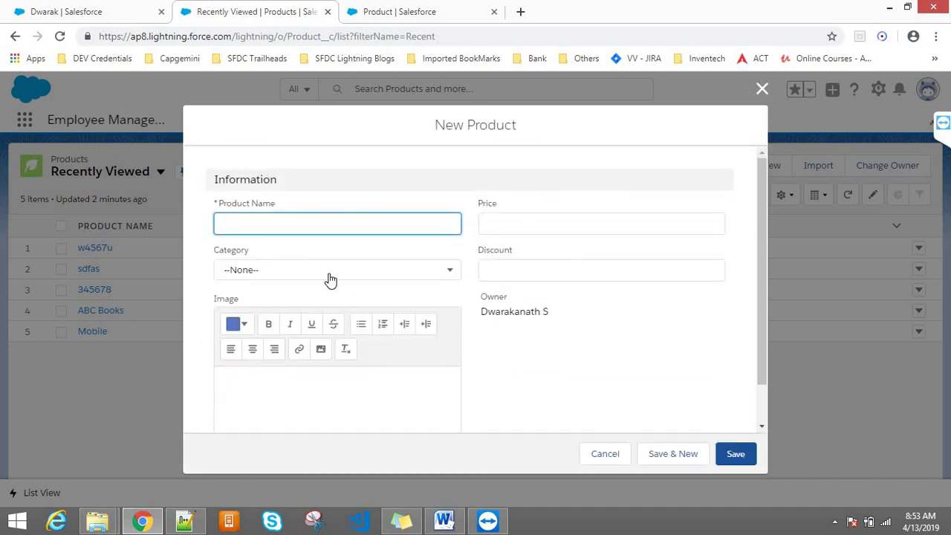
{"action": "left_click", "coordinate": [286, 273]}
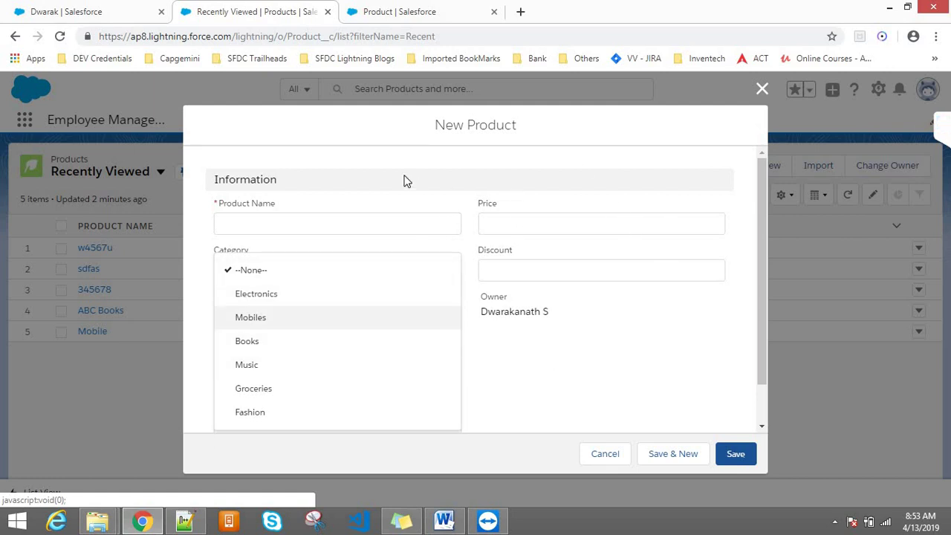
{"action": "left_click", "coordinate": [311, 258]}
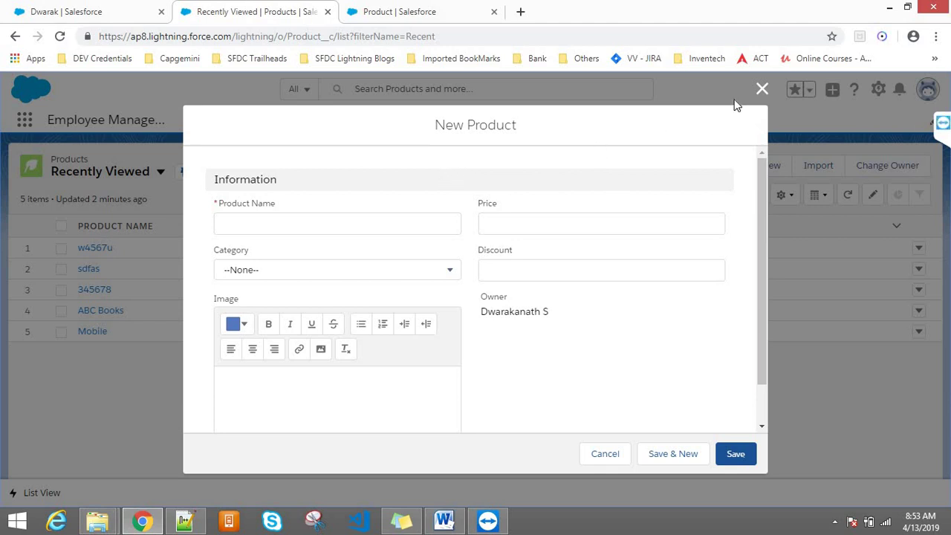
{"action": "left_click", "coordinate": [764, 90]}
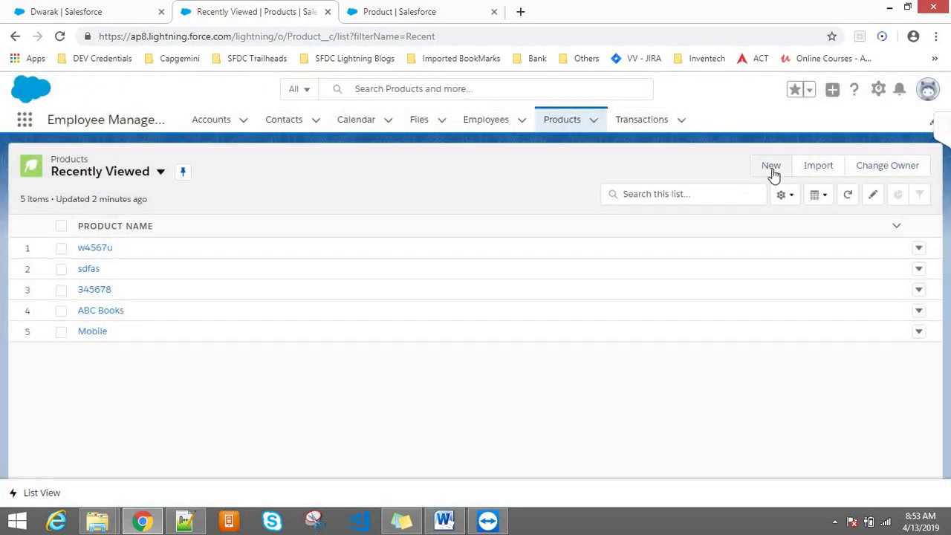
{"action": "left_click", "coordinate": [772, 170]}
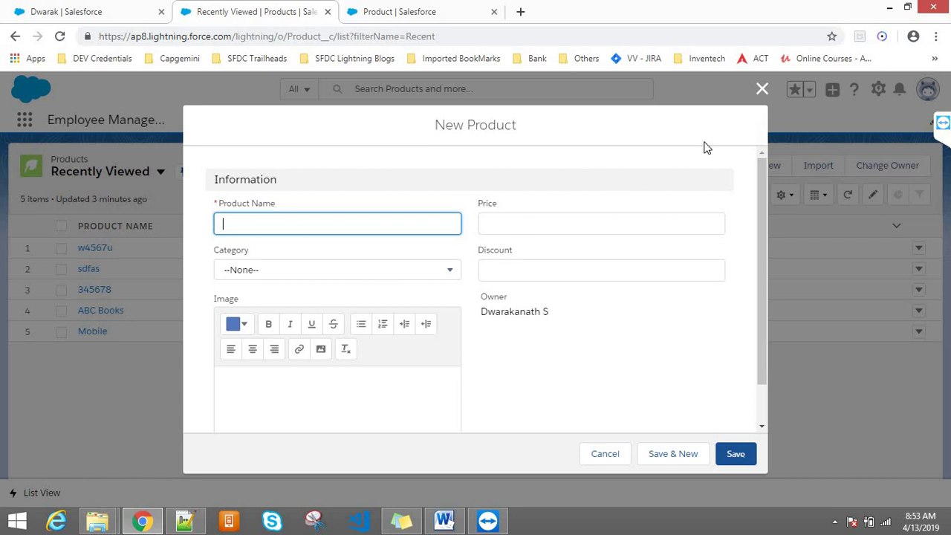
{"action": "left_click", "coordinate": [762, 88]}
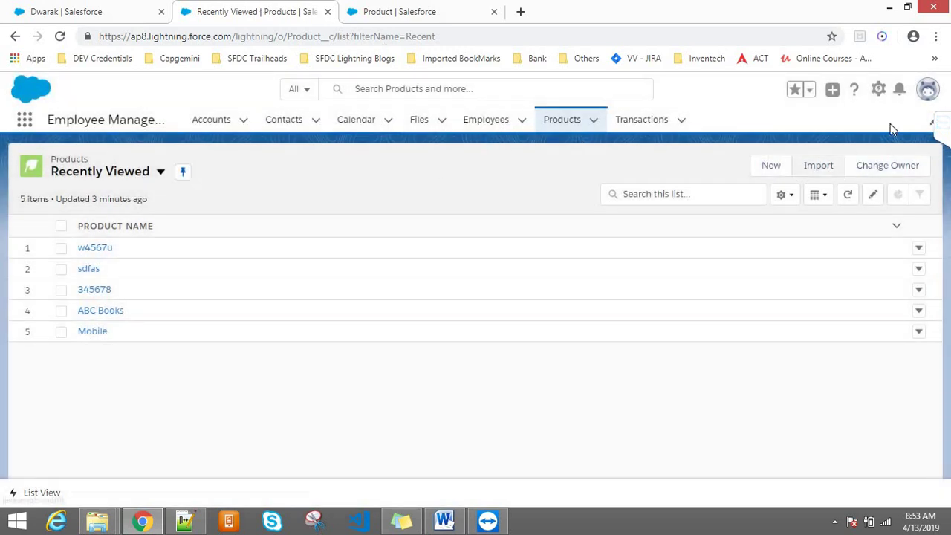
{"action": "left_click", "coordinate": [878, 90]}
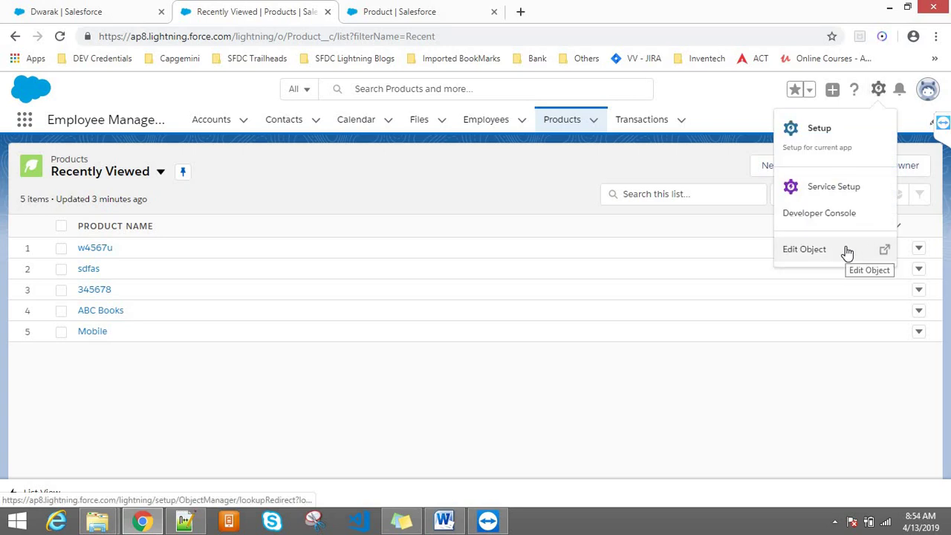
- Close the old validation rule tab and start a new record type from Product's Record Types list
{"action": "left_click", "coordinate": [847, 252]}
{"action": "left_click", "coordinate": [573, 9]}
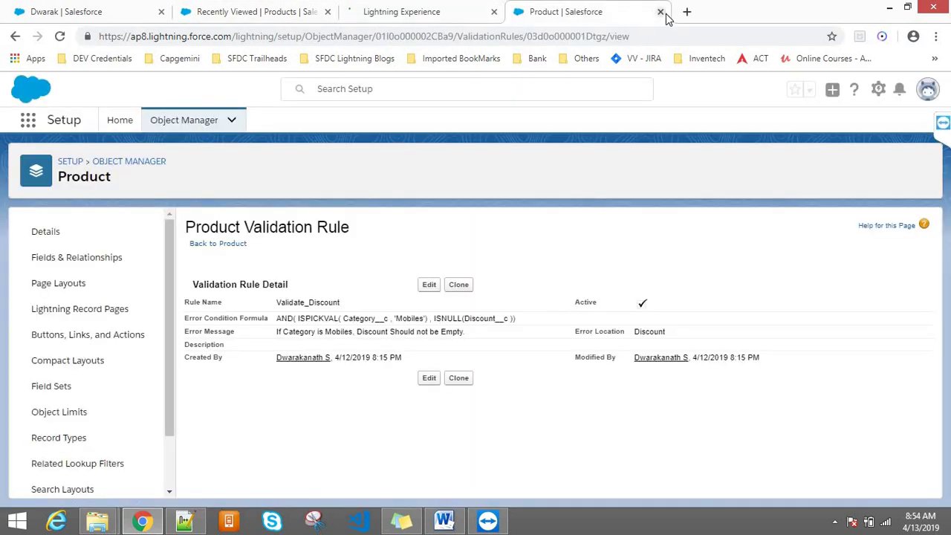
{"action": "left_click", "coordinate": [660, 12]}
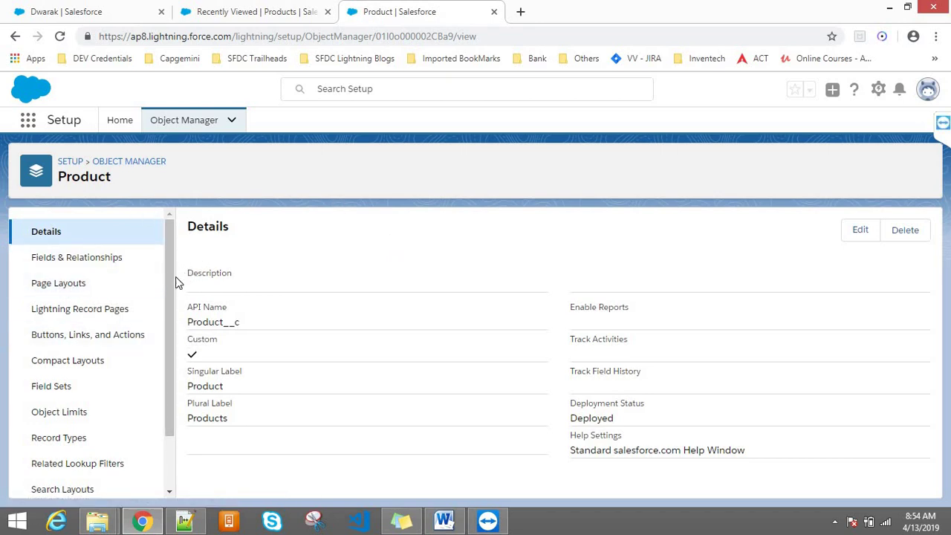
{"action": "left_click", "coordinate": [74, 435]}
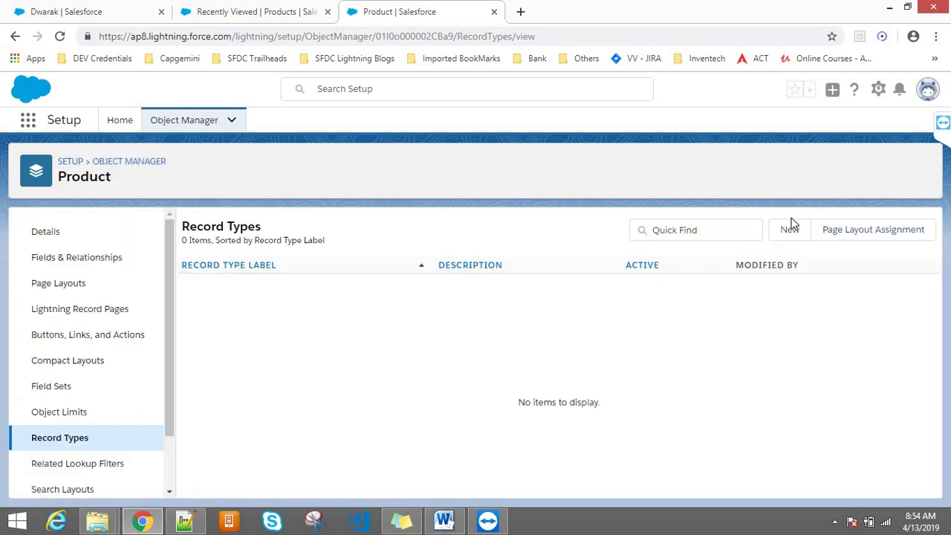
{"action": "left_click", "coordinate": [789, 231]}
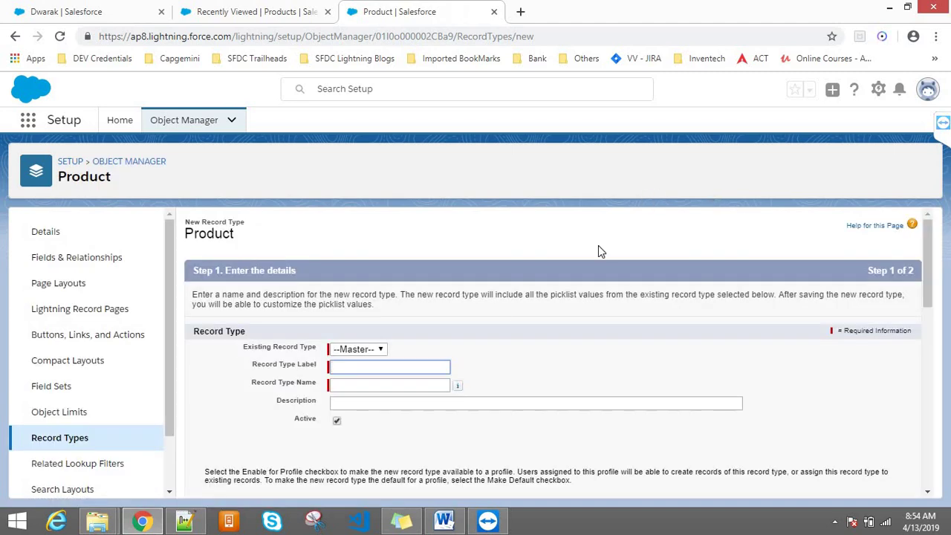
- Enter the record type label 'Saving Account' and accept the auto-filled name Saving_Account
{"action": "left_click", "coordinate": [517, 328]}
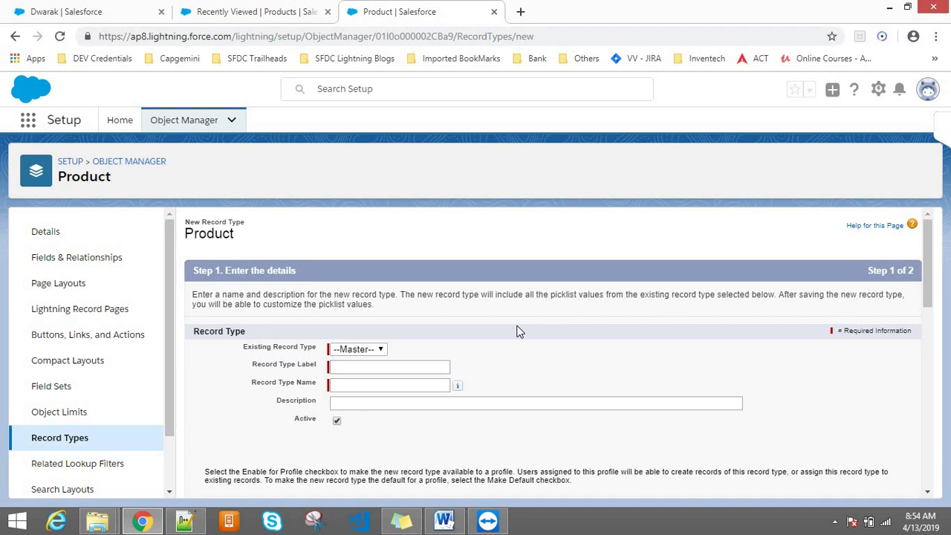
{"action": "left_click", "coordinate": [384, 369]}
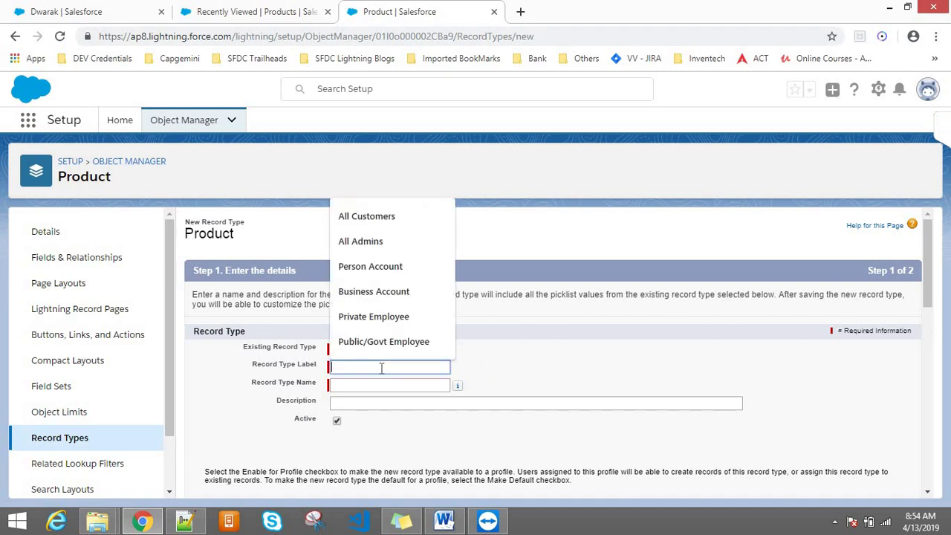
{"action": "left_click", "coordinate": [613, 329]}
{"action": "left_click", "coordinate": [377, 366]}
{"action": "type", "text": "A"}
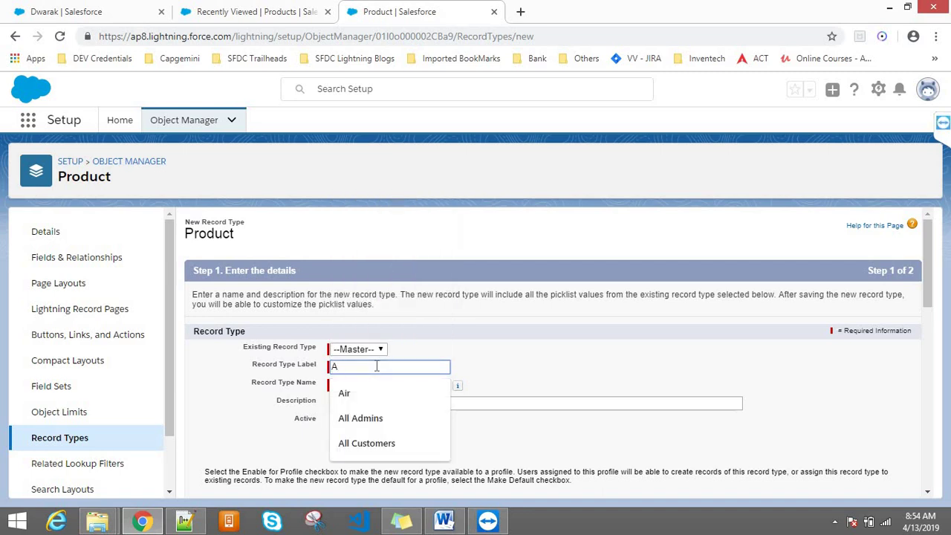
{"action": "key", "text": "BackSpace"}
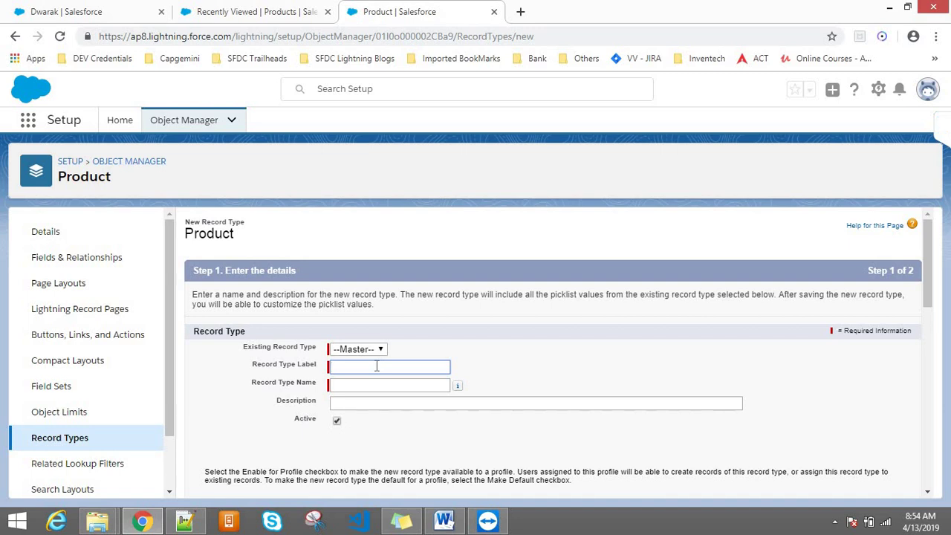
{"action": "type", "text": "Sa"}
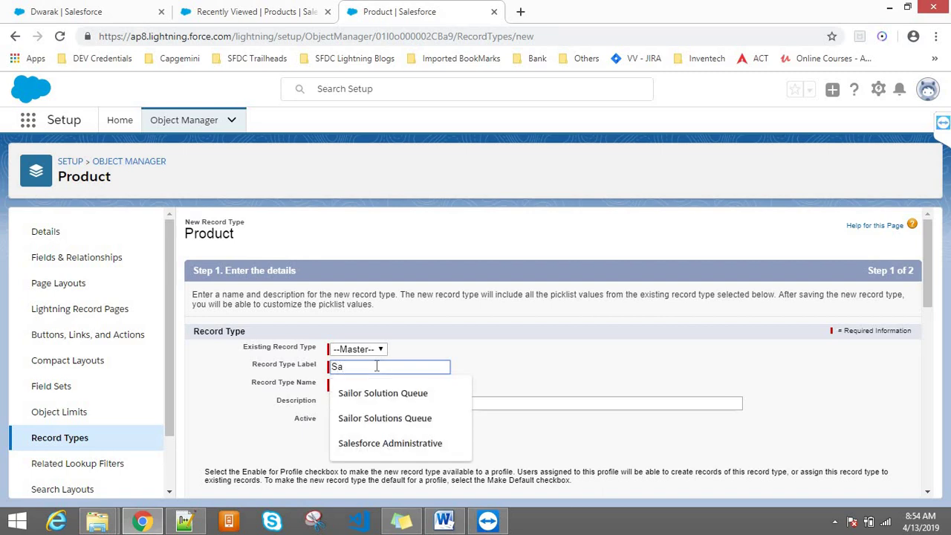
{"action": "type", "text": "ving Account"}
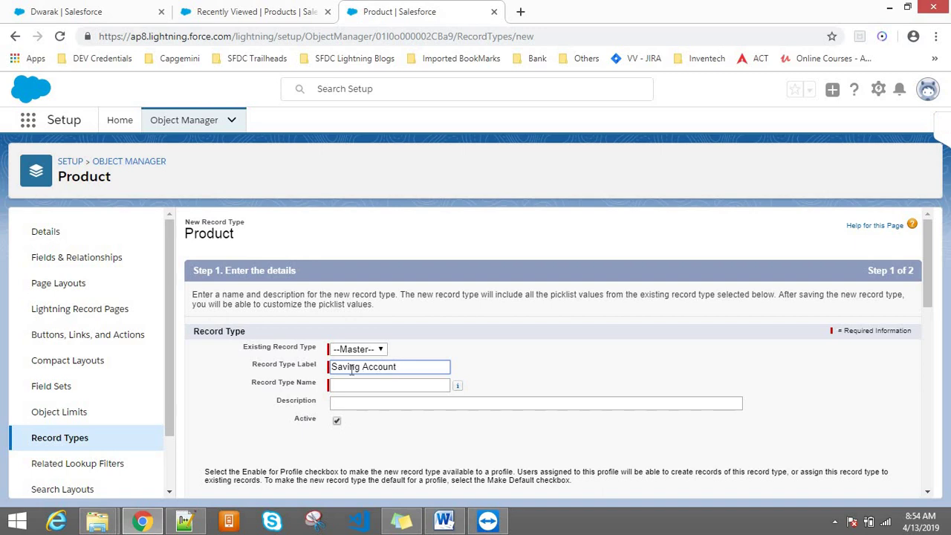
{"action": "double_click", "coordinate": [344, 373]}
{"action": "left_click", "coordinate": [349, 385]}
{"action": "left_click", "coordinate": [394, 420]}
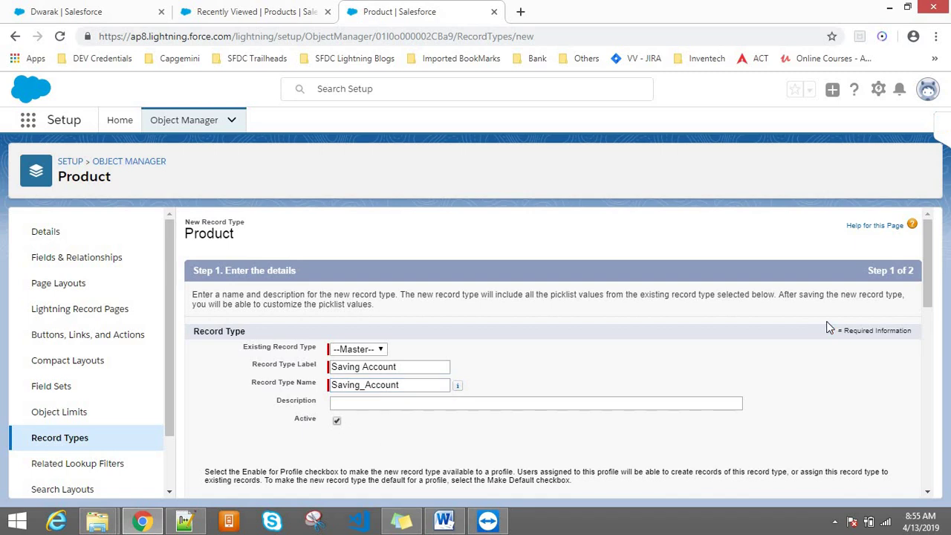
{"action": "scroll", "coordinate": [930, 275], "scroll_direction": "down", "scroll_amount": 1}
{"action": "left_click_drag", "start_coordinate": [930, 275], "coordinate": [926, 493]}
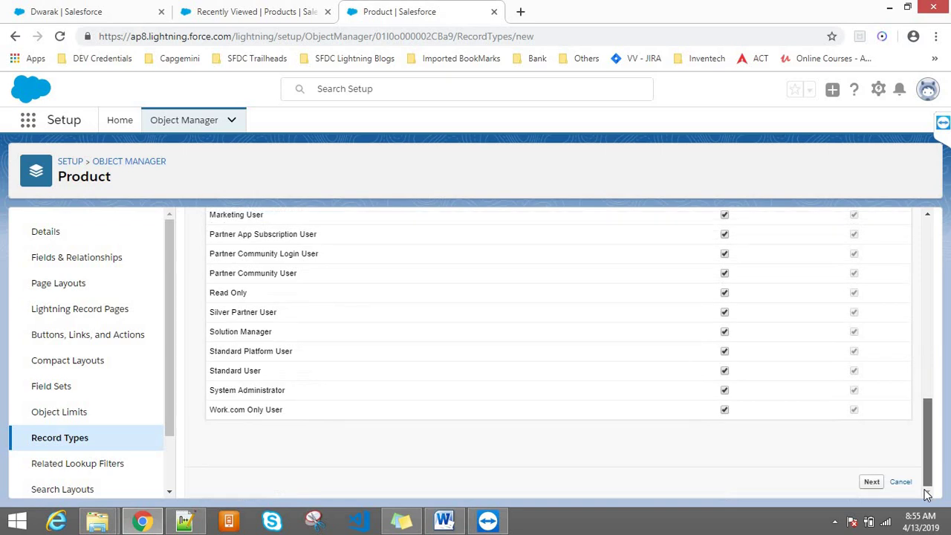
- Keep Product Layout for all profiles and save the Saving Account record type
{"action": "left_click", "coordinate": [870, 483]}
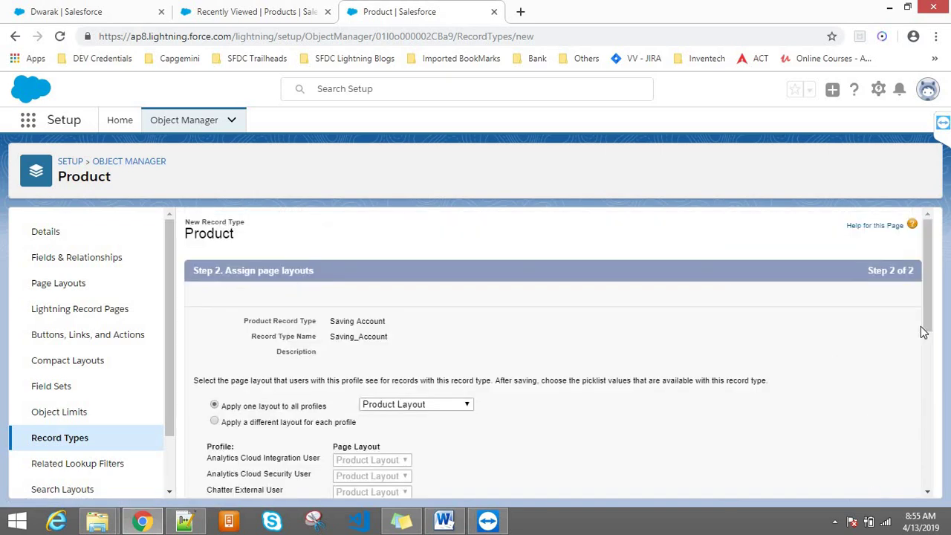
{"action": "left_click_drag", "start_coordinate": [927, 321], "coordinate": [926, 354]}
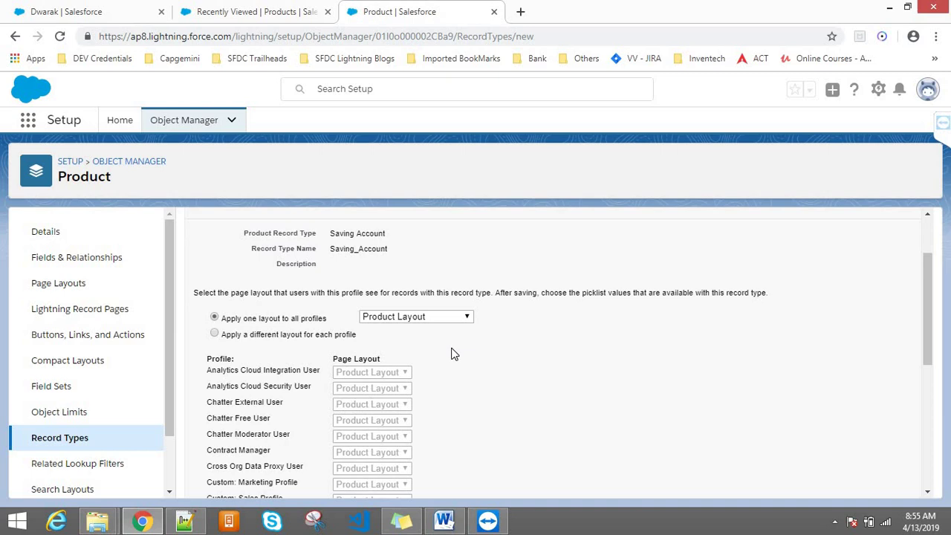
{"action": "left_click", "coordinate": [383, 317]}
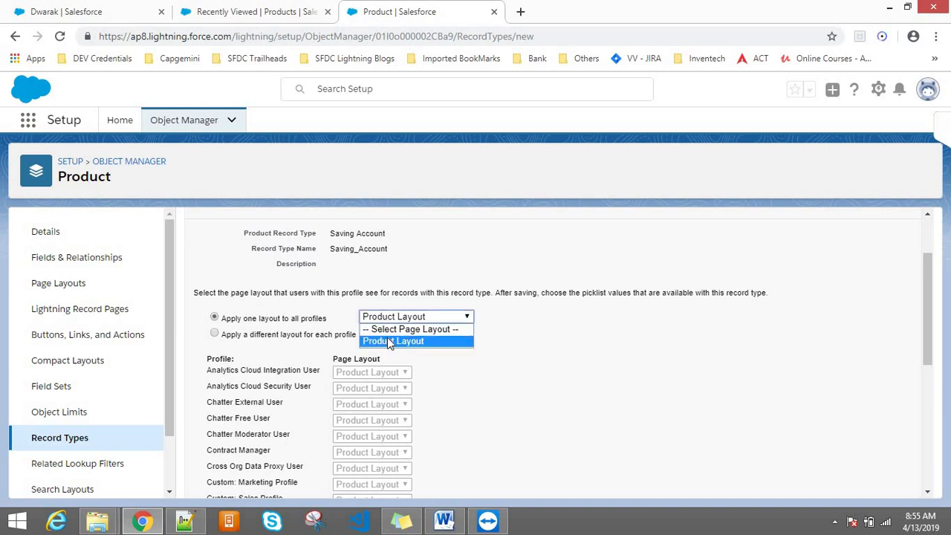
{"action": "left_click", "coordinate": [387, 341]}
{"action": "left_click_drag", "start_coordinate": [928, 272], "coordinate": [928, 251]}
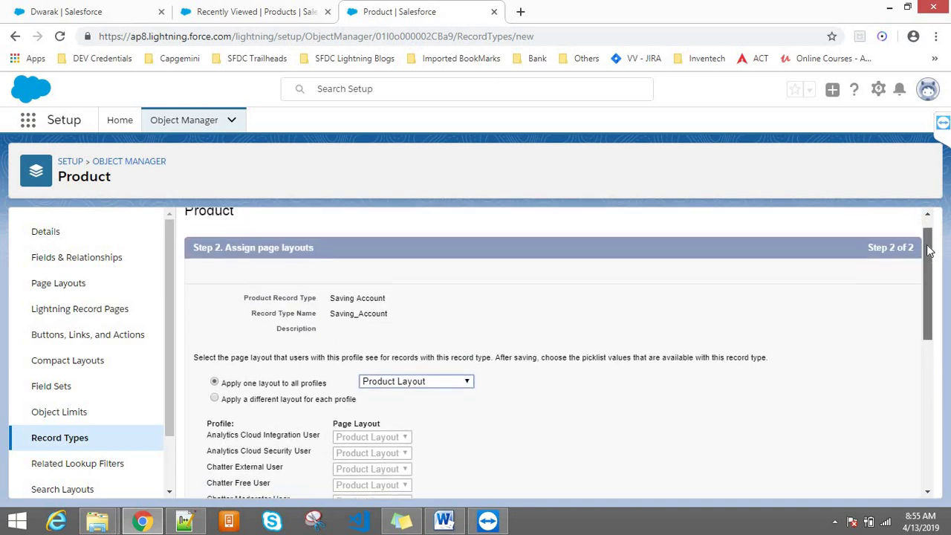
{"action": "scroll", "coordinate": [927, 251], "scroll_direction": "up", "scroll_amount": 2}
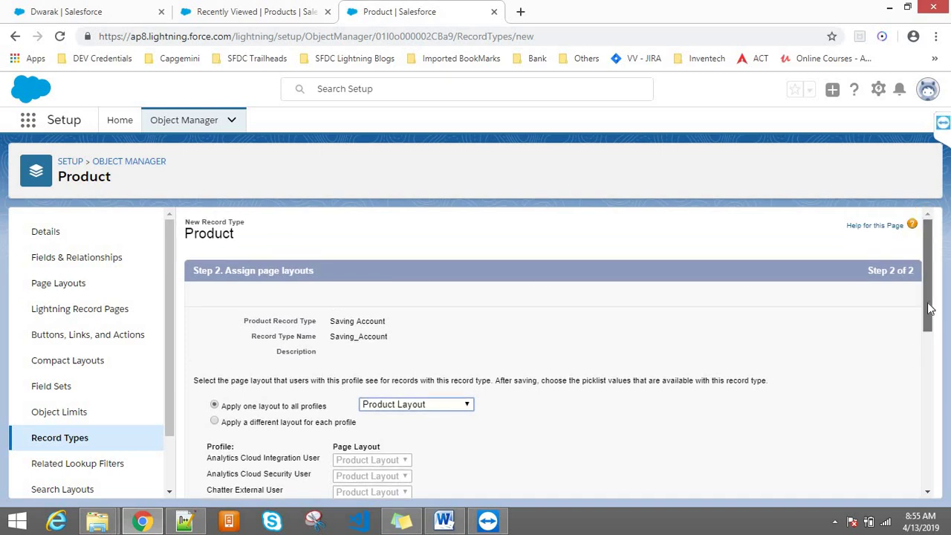
{"action": "left_click_drag", "start_coordinate": [928, 308], "coordinate": [928, 416]}
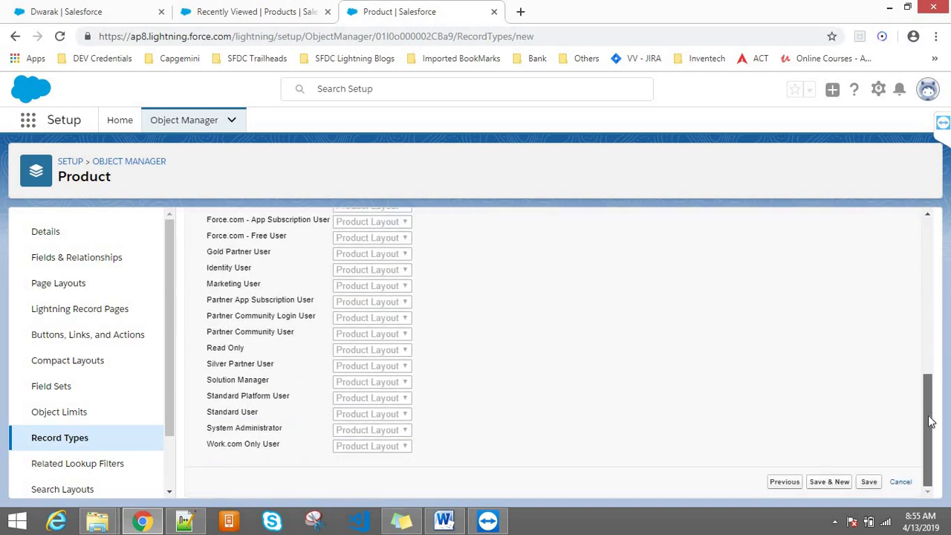
{"action": "left_click", "coordinate": [870, 483]}
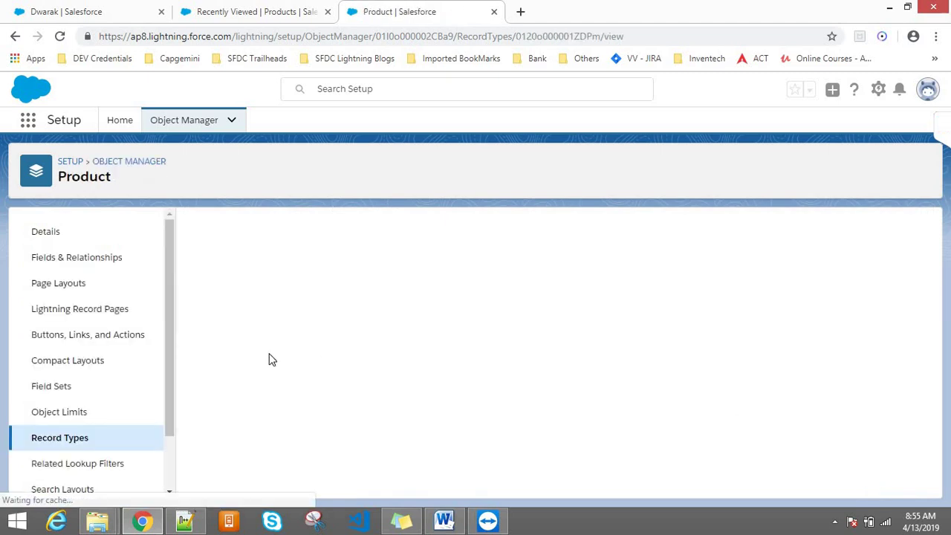
- Start a new Product record type copied from Saving Account and label it 'Joint'
{"action": "left_click", "coordinate": [66, 438]}
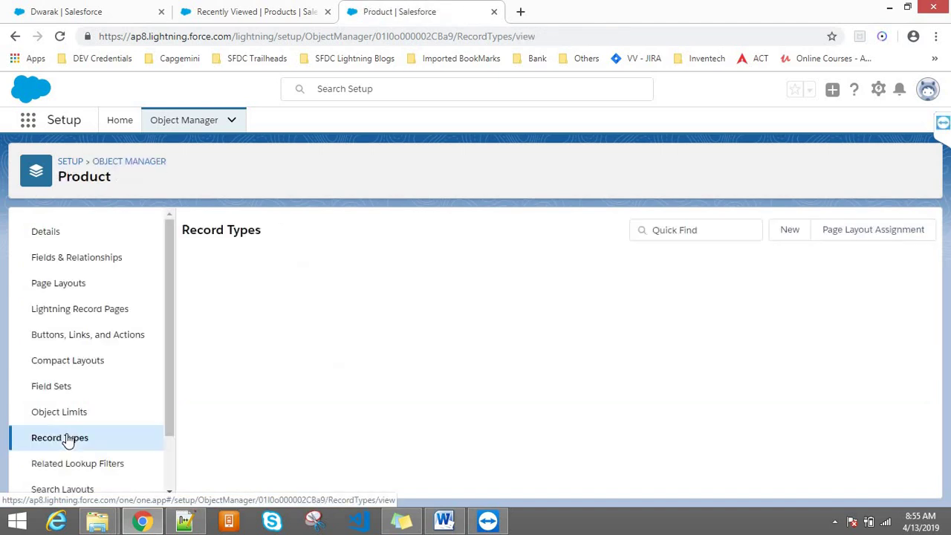
{"action": "left_click", "coordinate": [791, 232]}
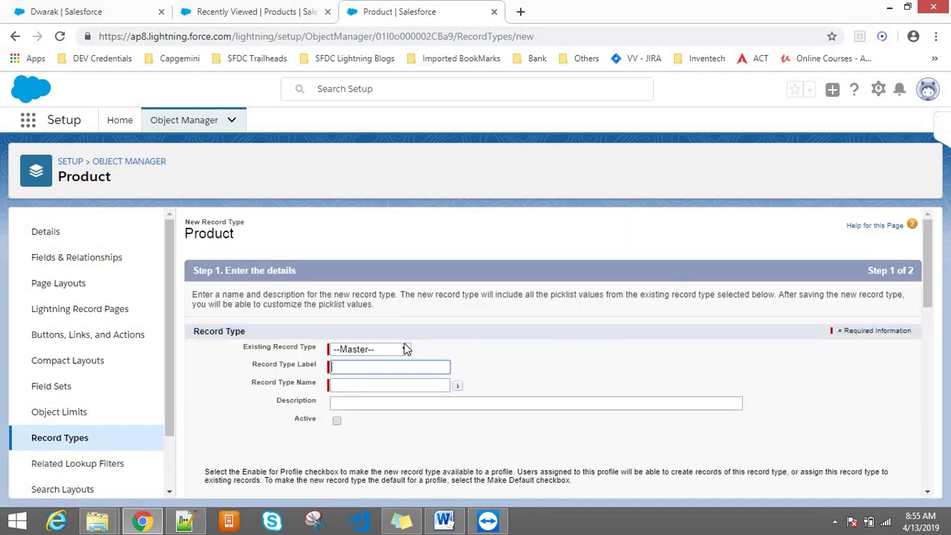
{"action": "left_click", "coordinate": [397, 353]}
{"action": "left_click", "coordinate": [365, 374]}
{"action": "left_click", "coordinate": [347, 366]}
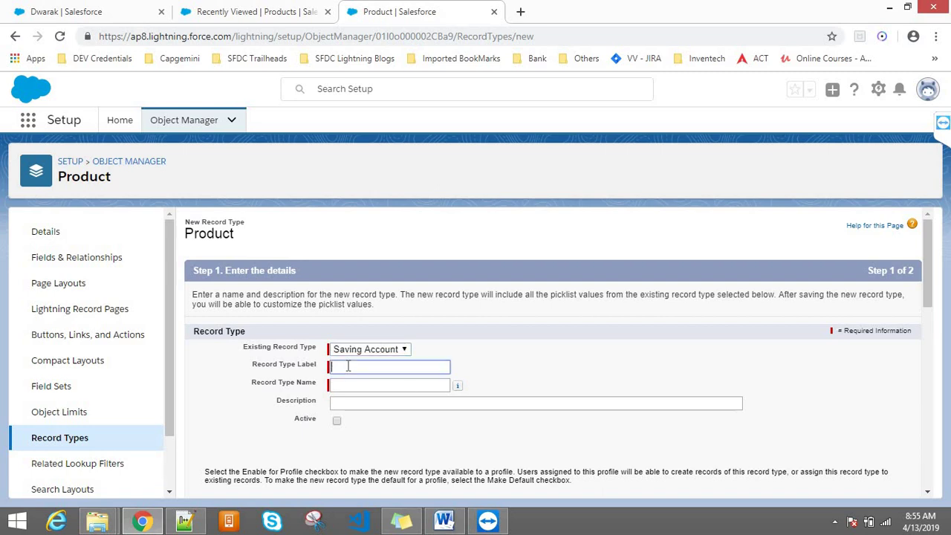
{"action": "type", "text": "Kpn"}
{"action": "key", "text": "BackSpace"}
{"action": "key", "text": "BackSpace"}
{"action": "type", "text": "t"}
{"action": "left_click", "coordinate": [358, 350]}
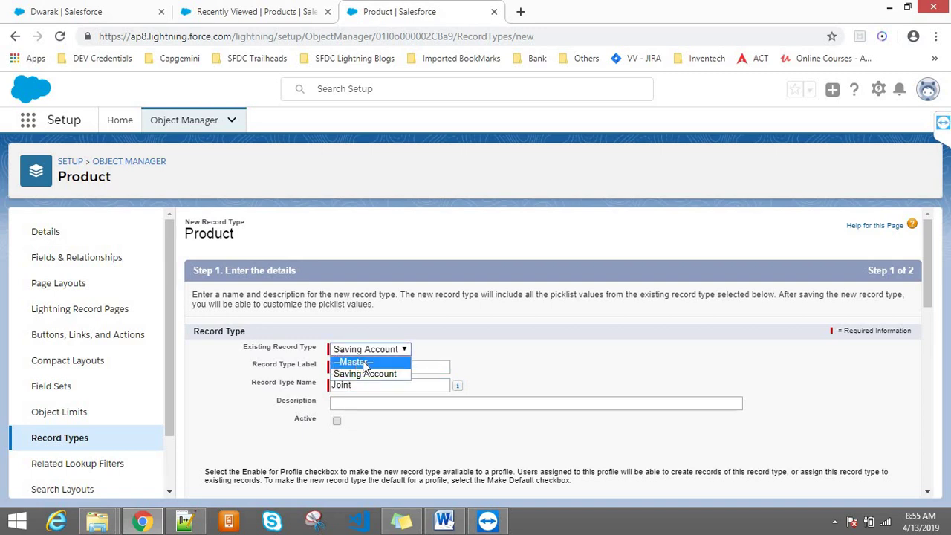
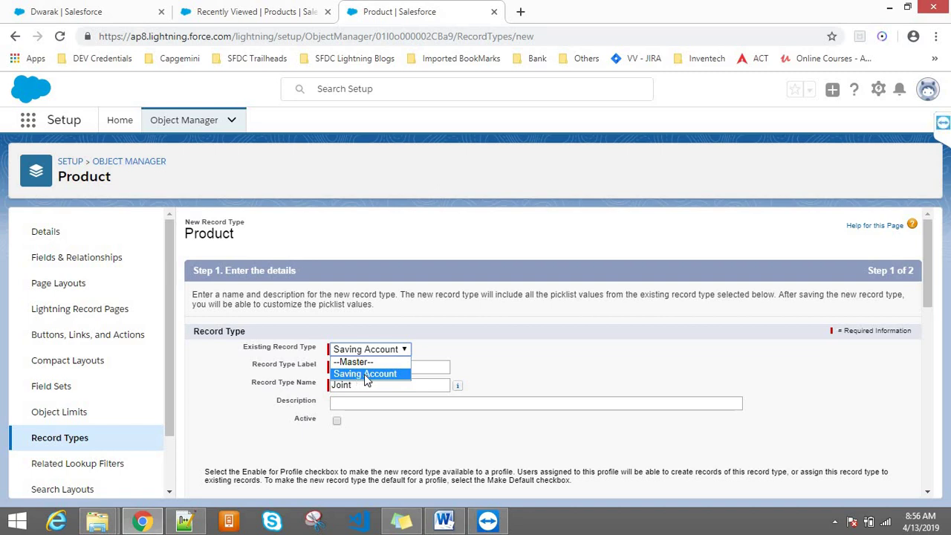
- Base a new Product record type on Saving Account, label and name it Joint Account, and mark it active
{"action": "left_click", "coordinate": [471, 346]}
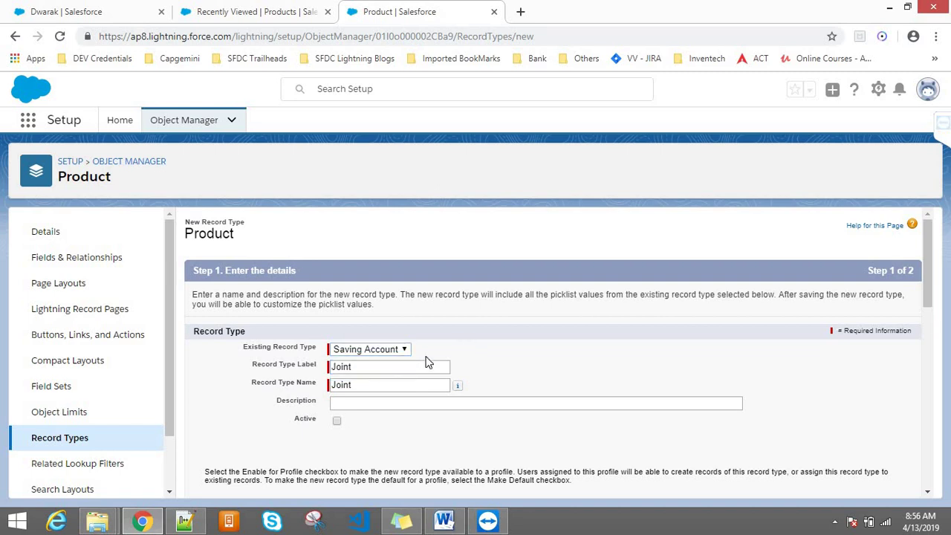
{"action": "left_click", "coordinate": [363, 366]}
{"action": "type", "text": "Account"}
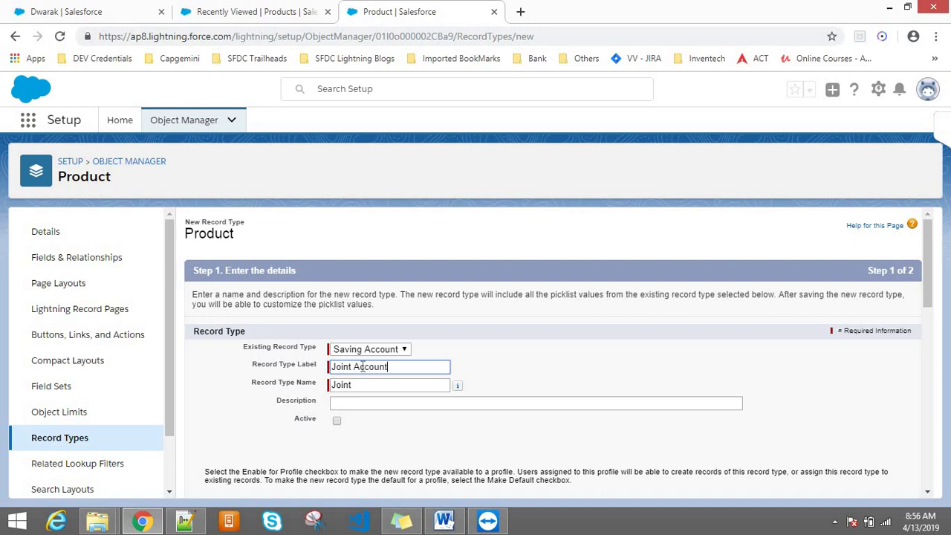
{"action": "key", "text": "Tab"}
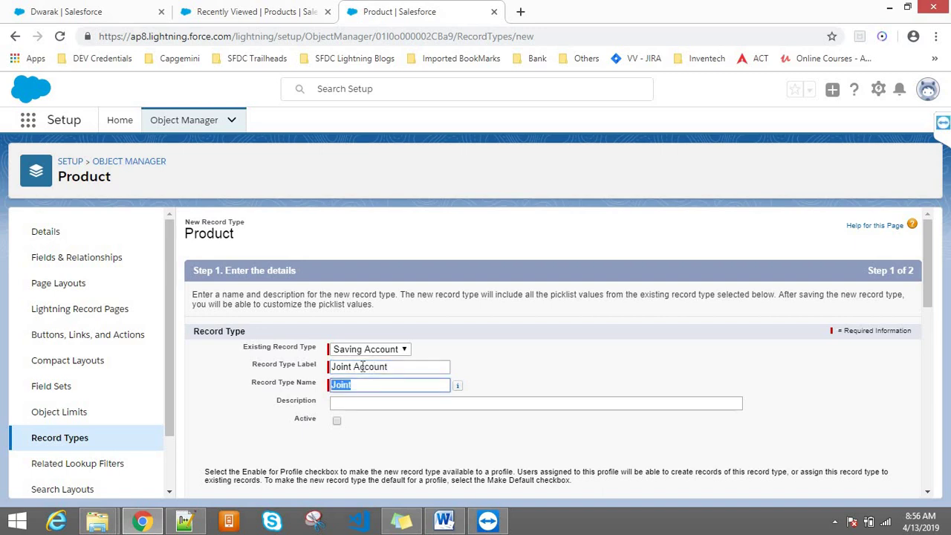
{"action": "key", "text": "End"}
{"action": "type", "text": "Account"}
{"action": "key", "text": "Tab"}
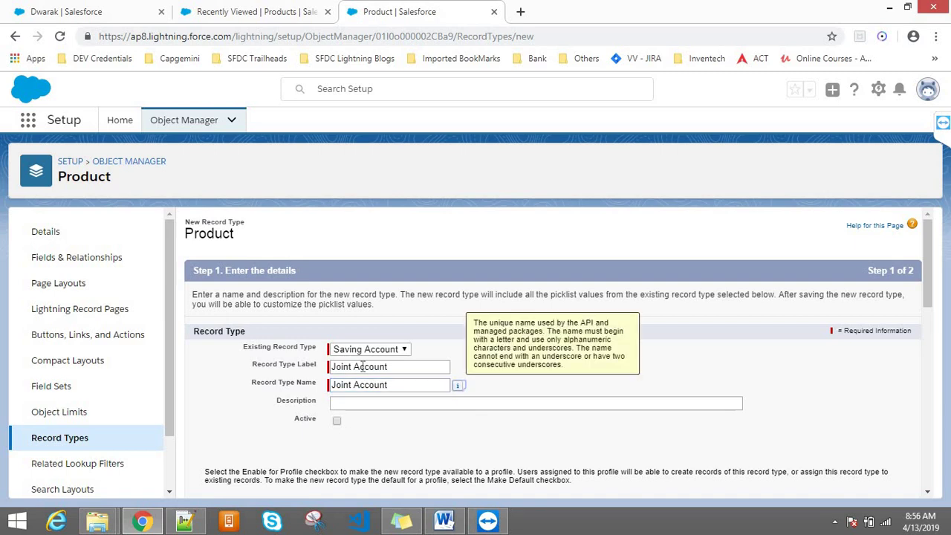
{"action": "left_click", "coordinate": [337, 421]}
{"action": "left_click_drag", "start_coordinate": [928, 303], "coordinate": [917, 471]}
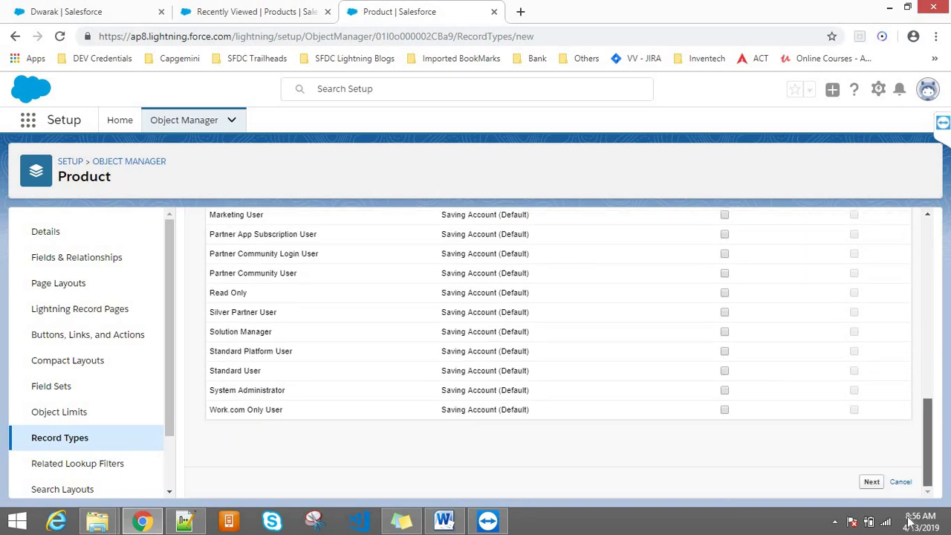
- Correct the record type name to Joint_Account by replacing the space with an underscore
{"action": "left_click", "coordinate": [872, 482]}
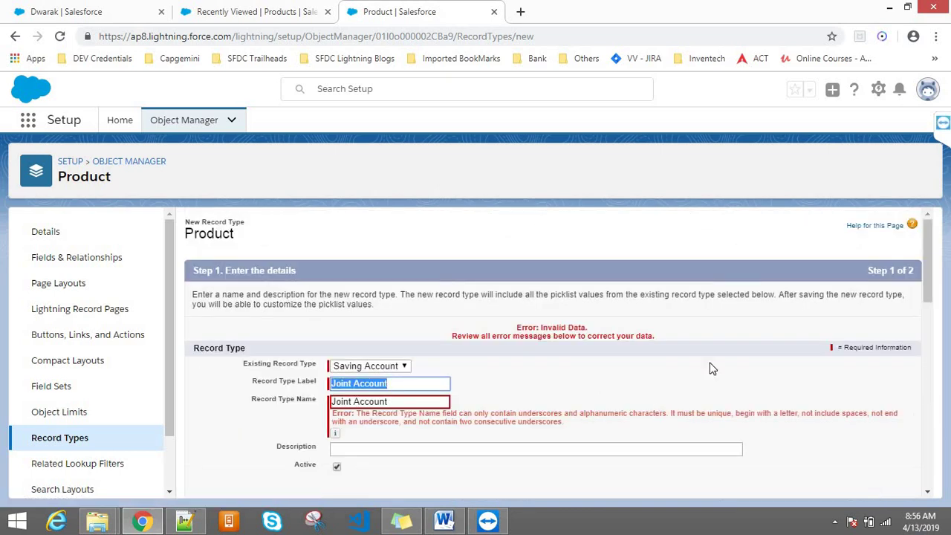
{"action": "left_click", "coordinate": [354, 401]}
{"action": "key", "text": "BackSpace"}
{"action": "type", "text": "_"}
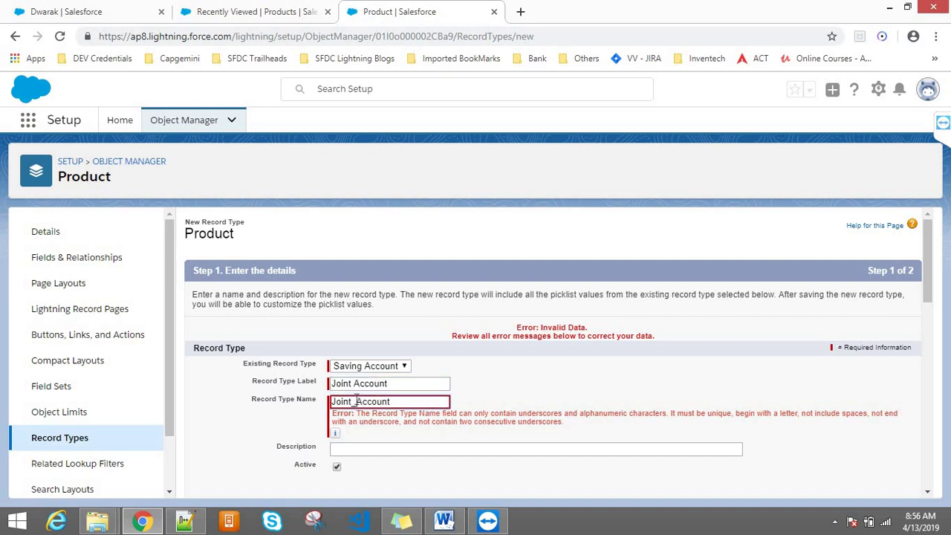
- Enable the record type for System Administrator only and continue to page layout assignment
{"action": "left_click_drag", "start_coordinate": [929, 246], "coordinate": [927, 341]}
{"action": "left_click", "coordinate": [696, 228]}
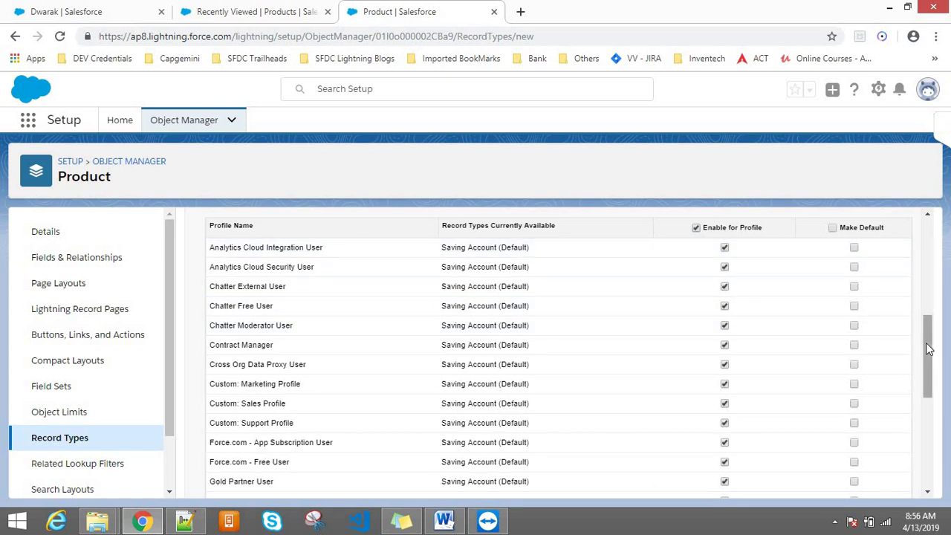
{"action": "scroll", "coordinate": [940, 429], "scroll_direction": "down", "scroll_amount": 5}
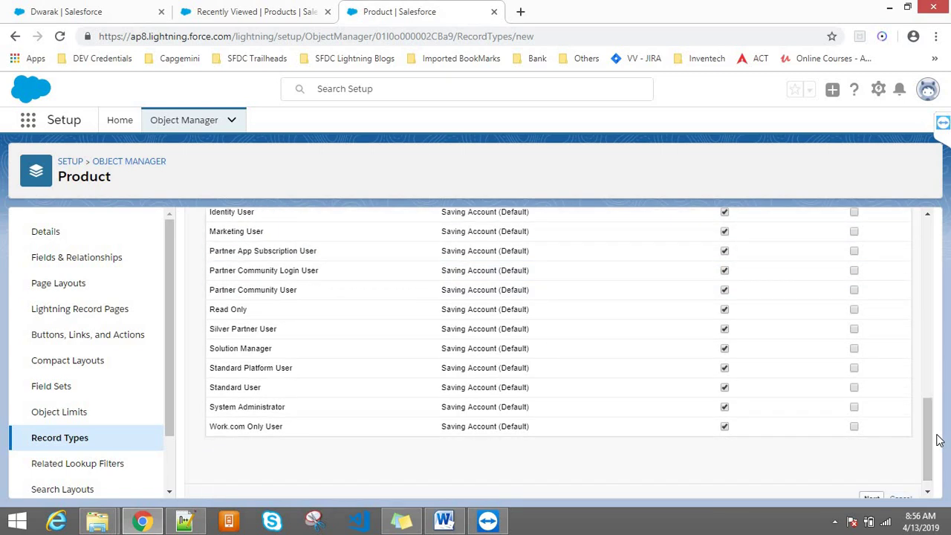
{"action": "scroll", "coordinate": [936, 437], "scroll_direction": "down", "scroll_amount": 1}
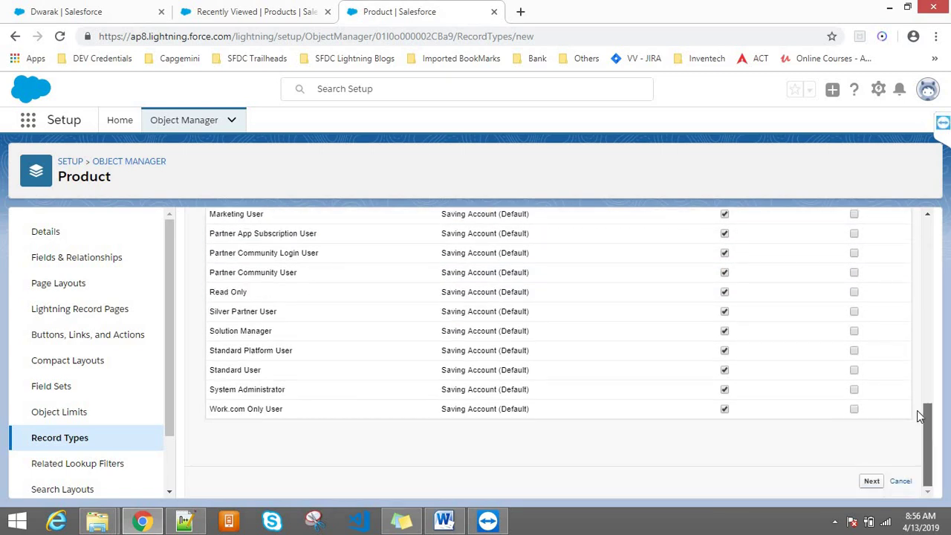
{"action": "scroll", "coordinate": [909, 357], "scroll_direction": "up", "scroll_amount": 13}
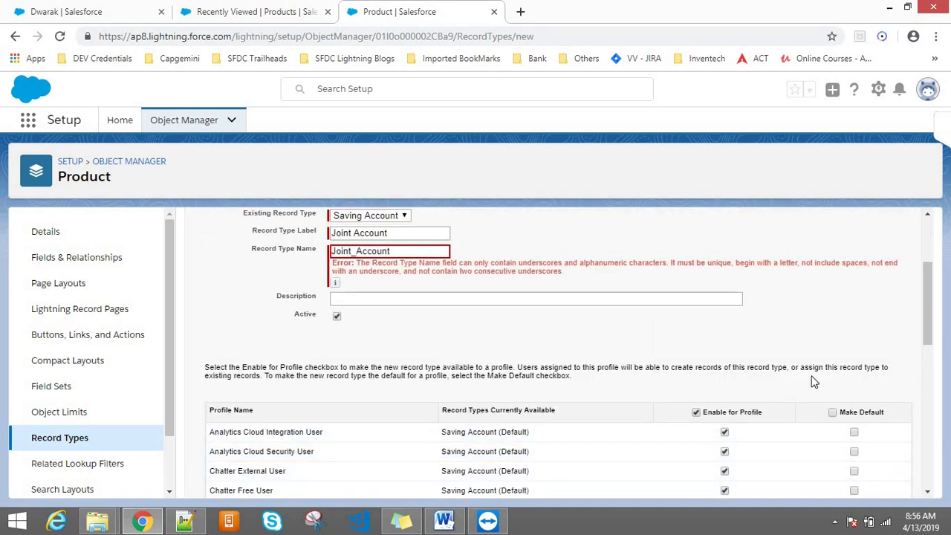
{"action": "left_click", "coordinate": [695, 411]}
{"action": "left_click_drag", "start_coordinate": [928, 298], "coordinate": [922, 449]}
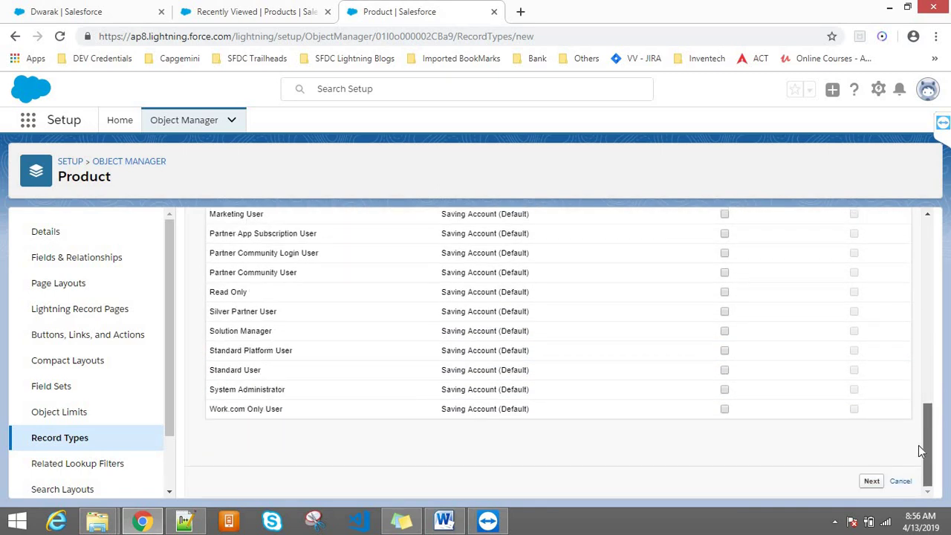
{"action": "left_click", "coordinate": [724, 390]}
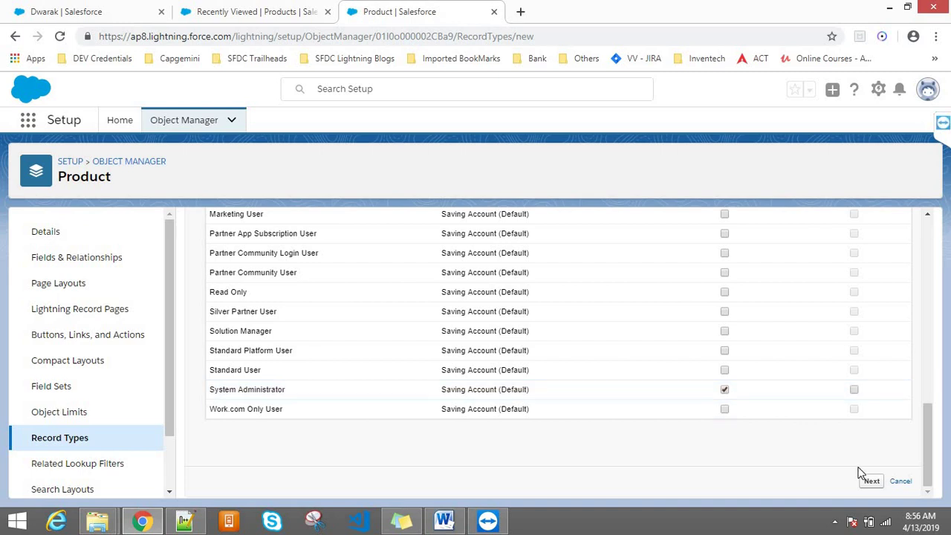
{"action": "left_click", "coordinate": [872, 482]}
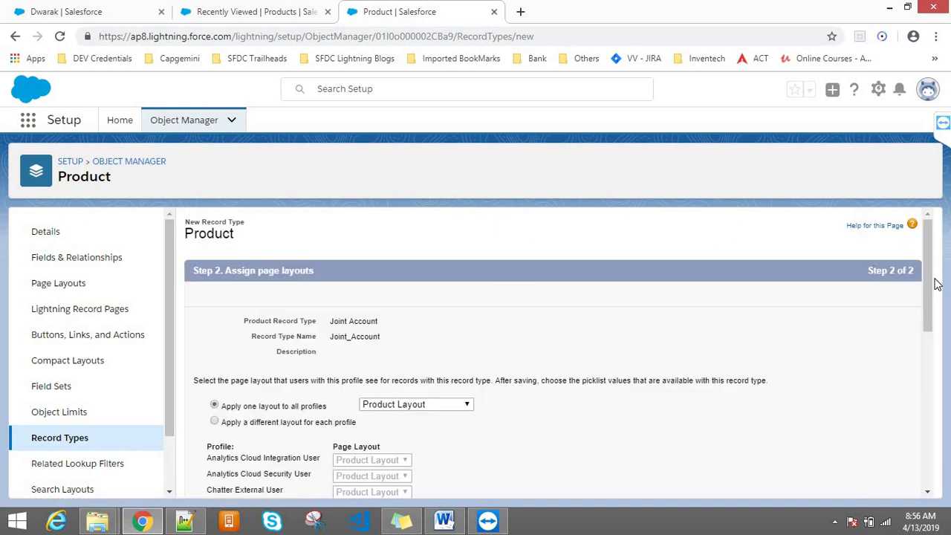
- Apply Product Layout to all profiles
{"action": "left_click_drag", "start_coordinate": [925, 280], "coordinate": [922, 334]}
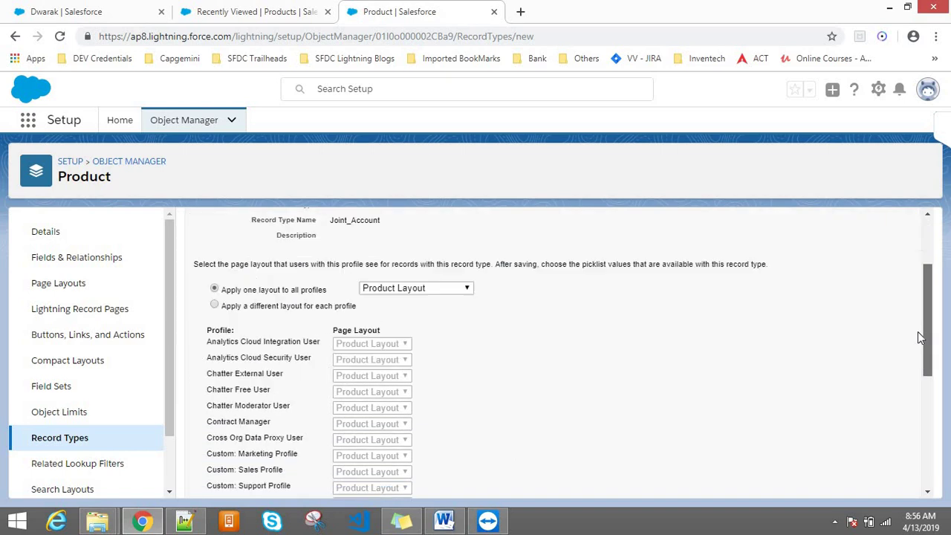
{"action": "left_click", "coordinate": [369, 279]}
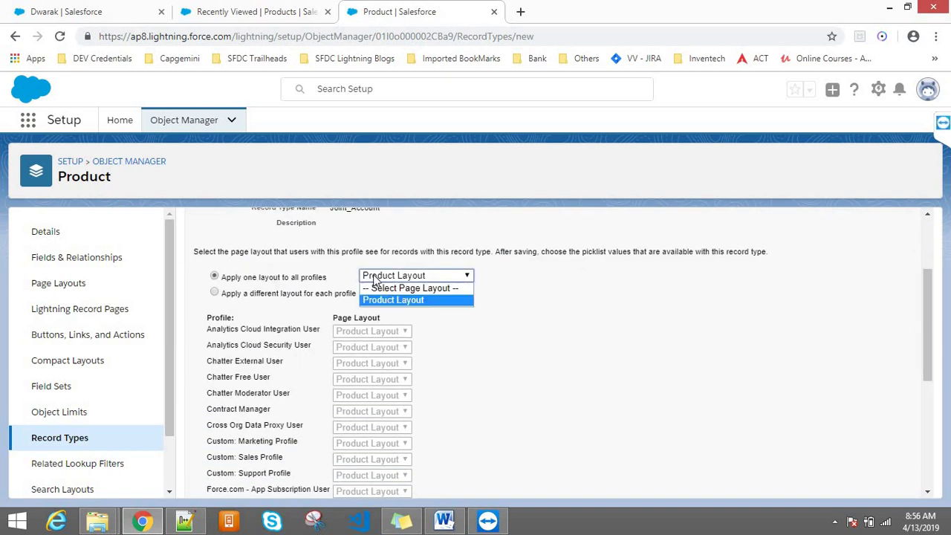
{"action": "left_click", "coordinate": [451, 301]}
- Save the Joint Account record type and return to the account record tab
{"action": "left_click_drag", "start_coordinate": [928, 353], "coordinate": [936, 293]}
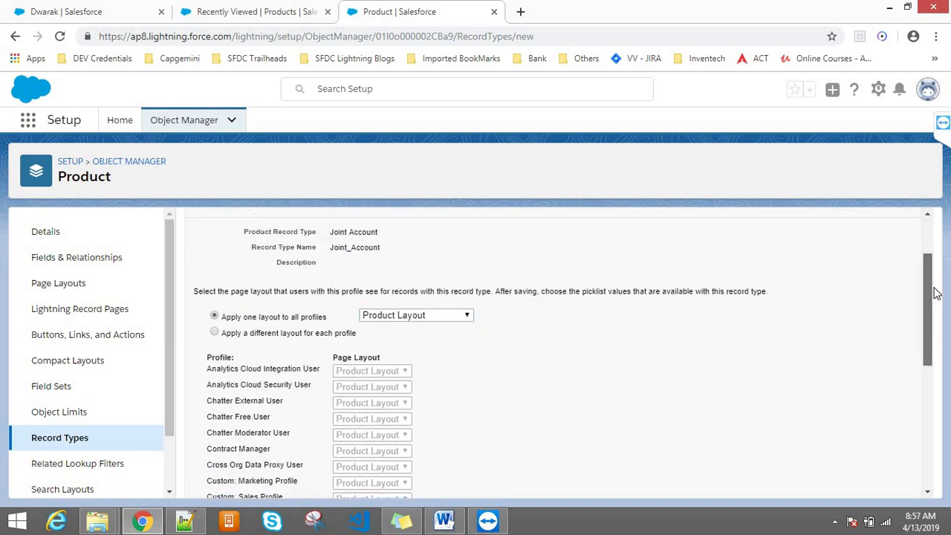
{"action": "scroll", "coordinate": [936, 293], "scroll_direction": "up", "scroll_amount": 2}
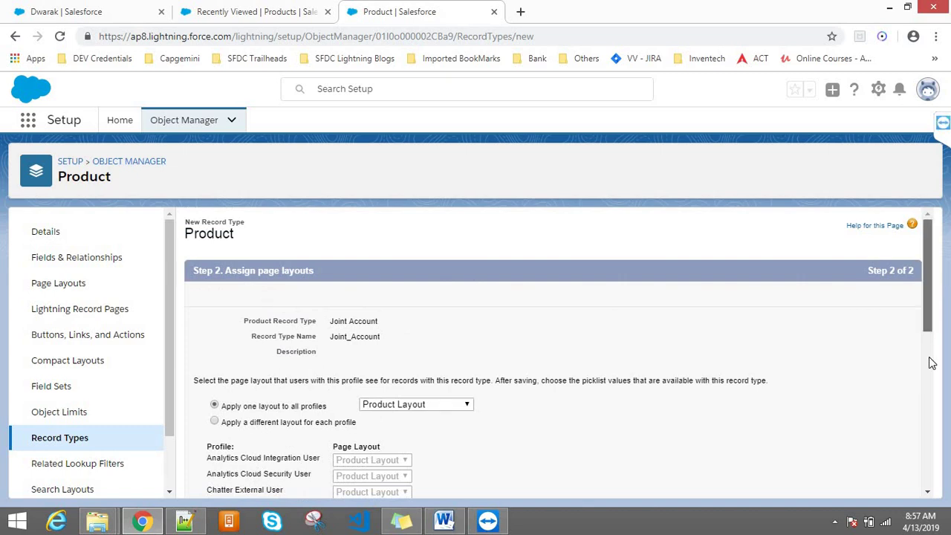
{"action": "left_click_drag", "start_coordinate": [928, 361], "coordinate": [923, 438]}
{"action": "left_click", "coordinate": [866, 485]}
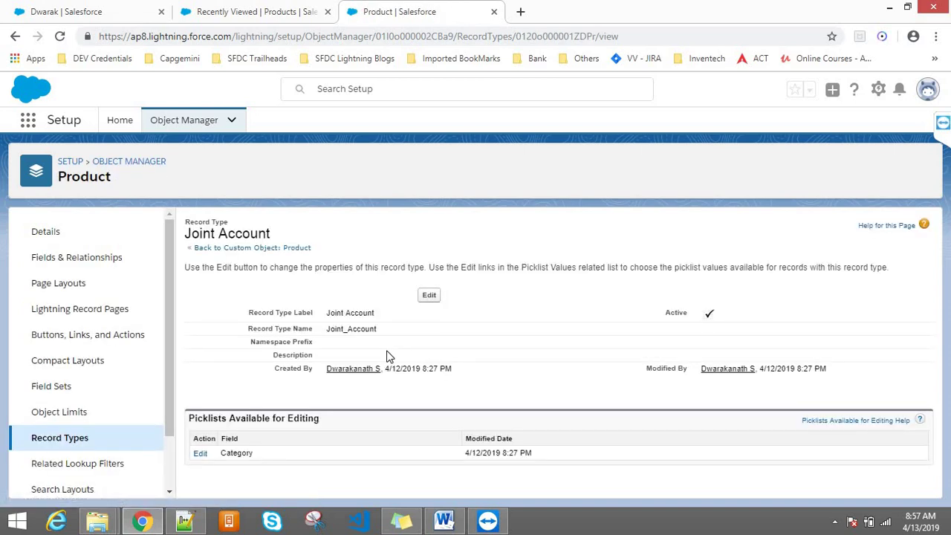
{"action": "left_click", "coordinate": [67, 438]}
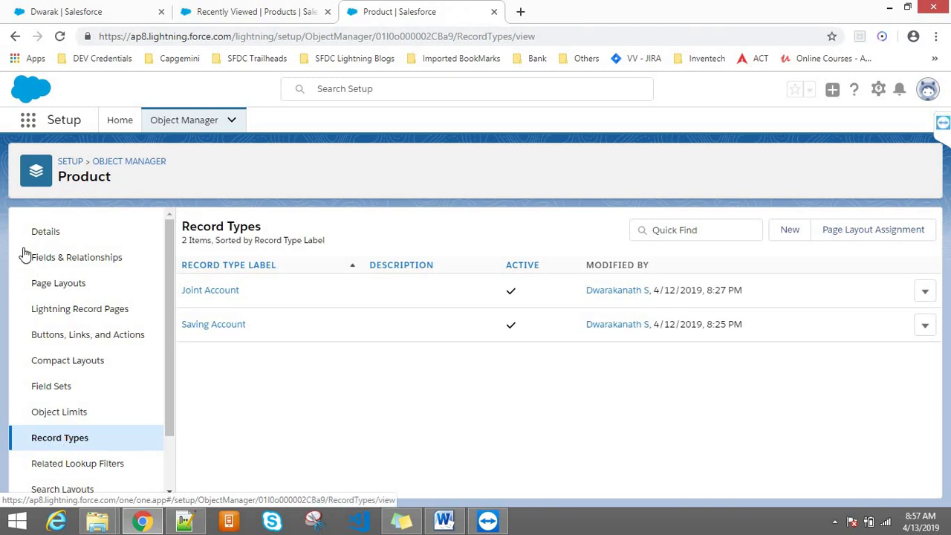
{"action": "left_click", "coordinate": [96, 9]}
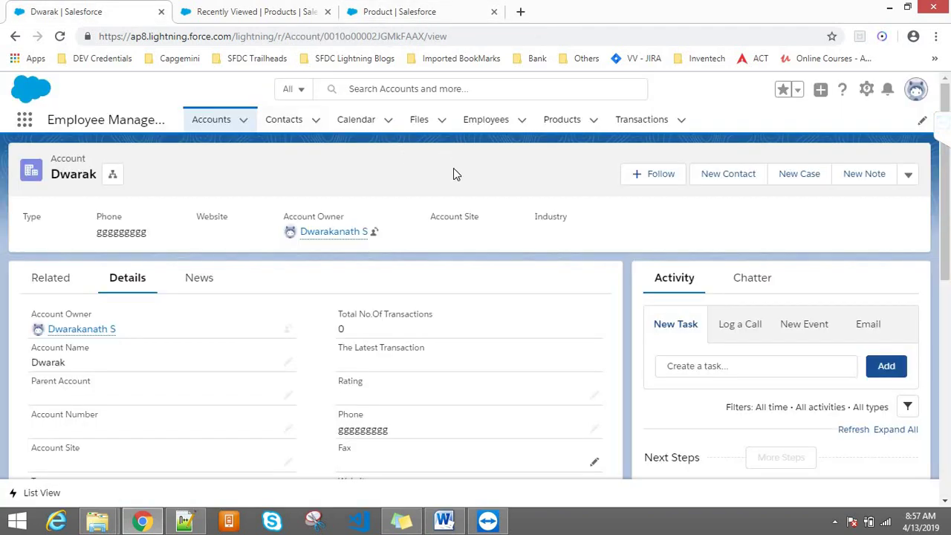
- Open the Accounts list, start a new account, then cancel the form
{"action": "left_click", "coordinate": [210, 122]}
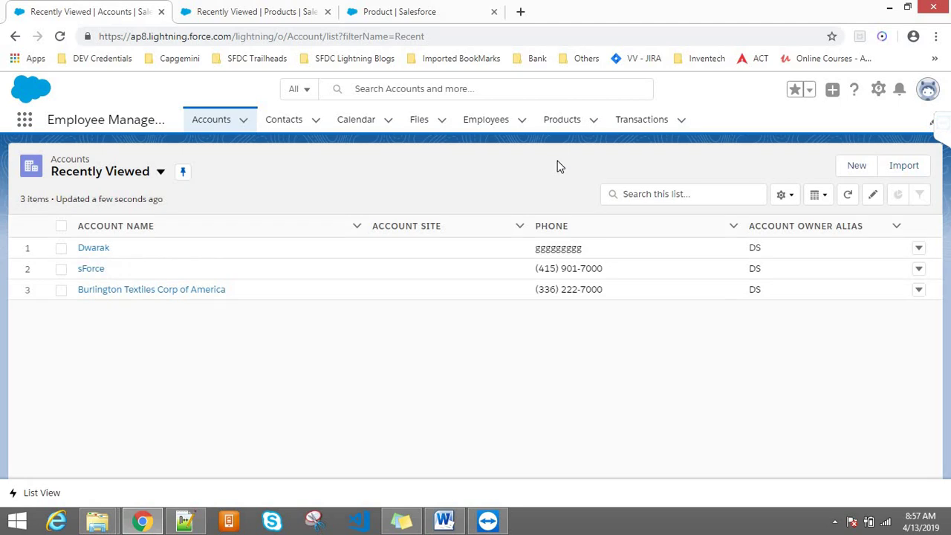
{"action": "left_click", "coordinate": [858, 166]}
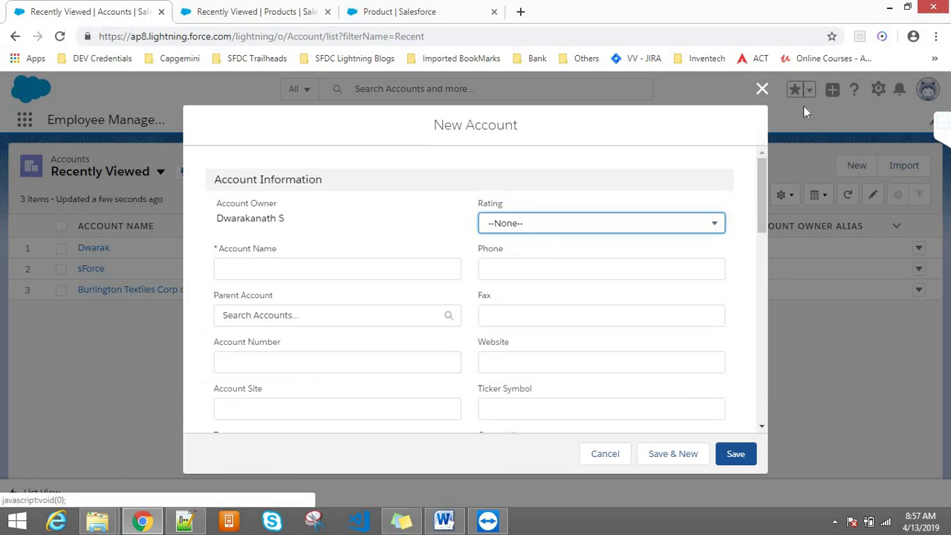
{"action": "left_click", "coordinate": [762, 92]}
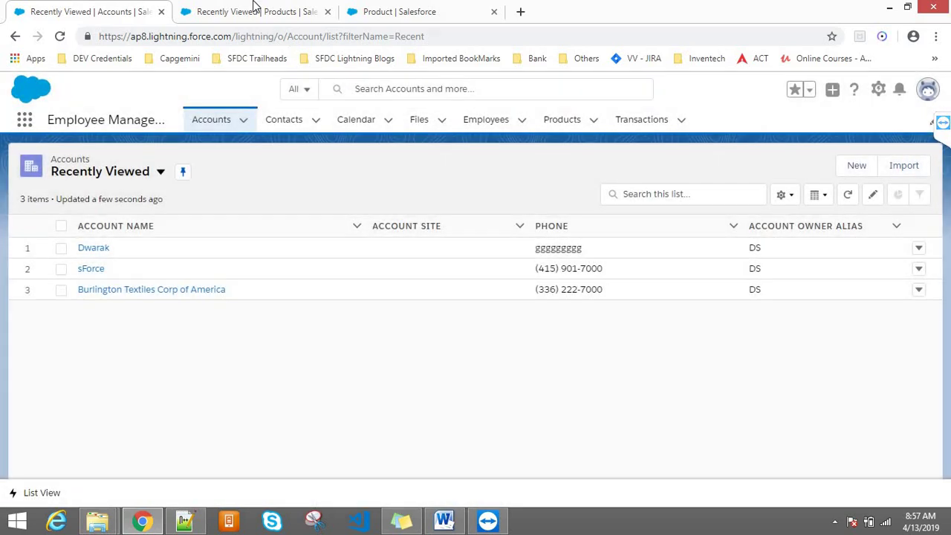
{"action": "left_click", "coordinate": [254, 6]}
{"action": "left_click", "coordinate": [104, 9]}
- Duplicate the Accounts Recently Viewed page as a second tab in the original browser window
{"action": "left_click", "coordinate": [201, 37]}
{"action": "key", "text": "shift+Return"}
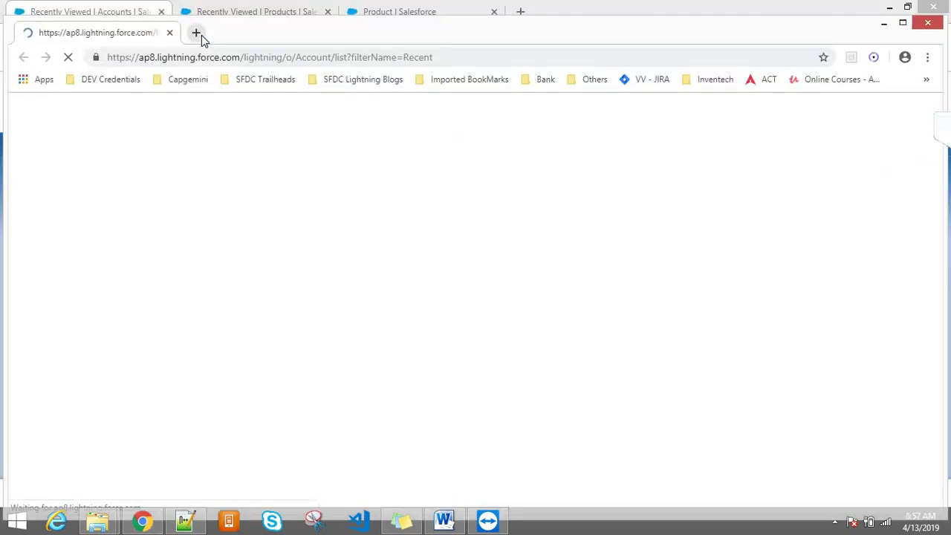
{"action": "double_click", "coordinate": [282, 41]}
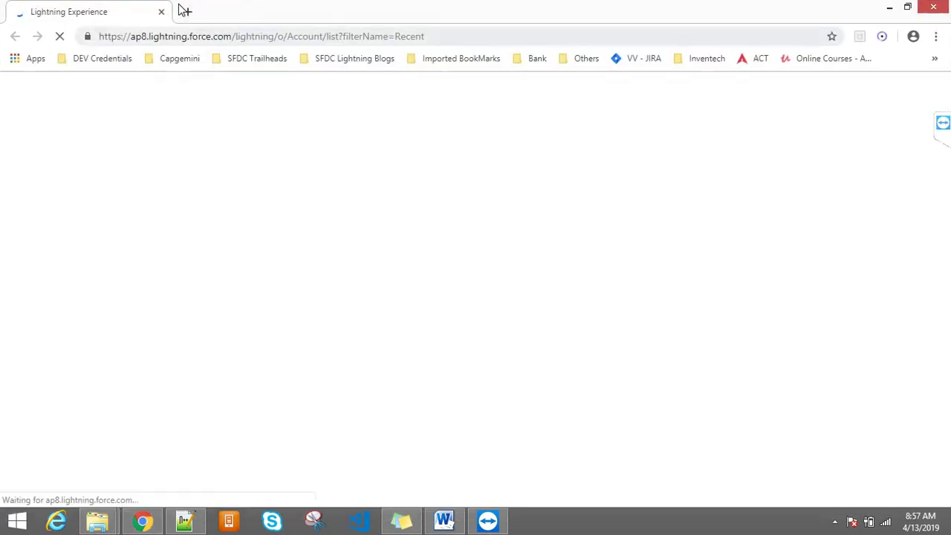
{"action": "left_click_drag", "start_coordinate": [218, 12], "coordinate": [220, 66]}
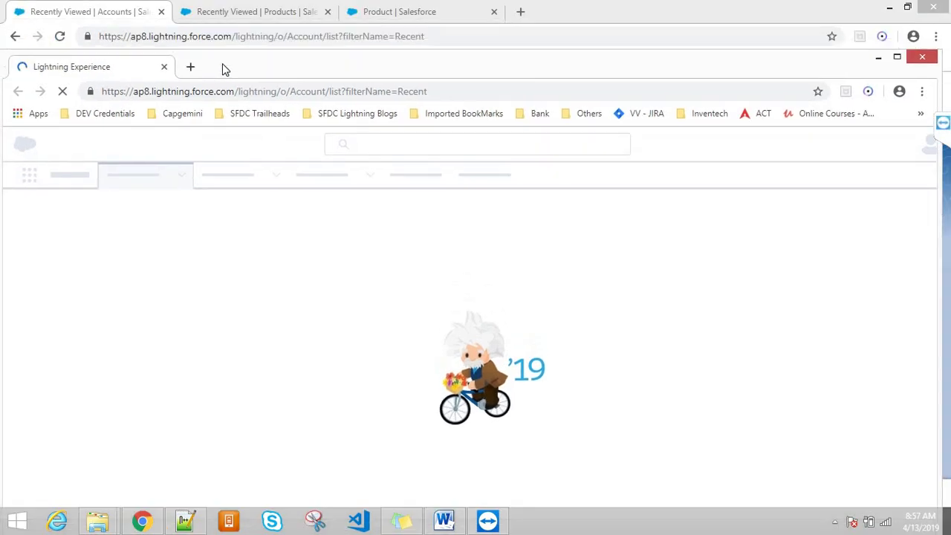
{"action": "left_click", "coordinate": [84, 6]}
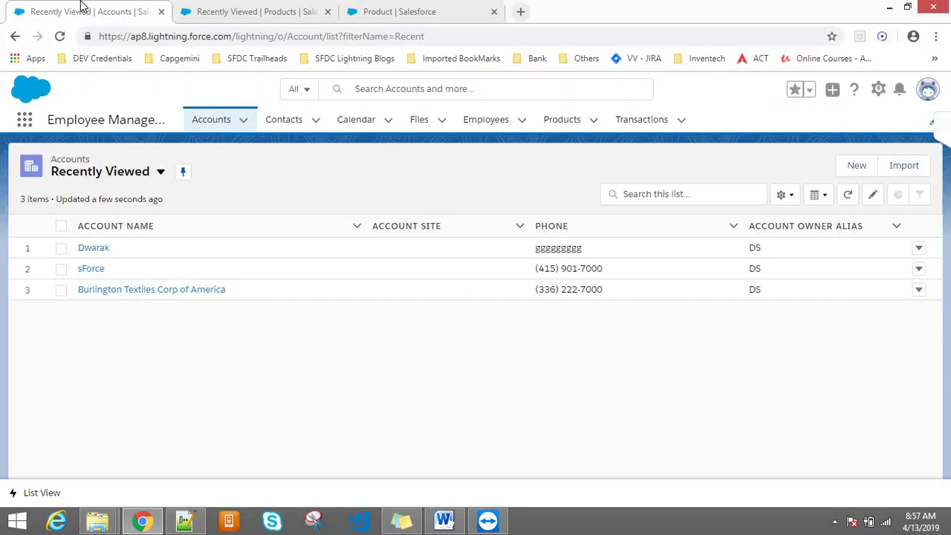
{"action": "left_click_drag", "start_coordinate": [84, 6], "coordinate": [219, 5]}
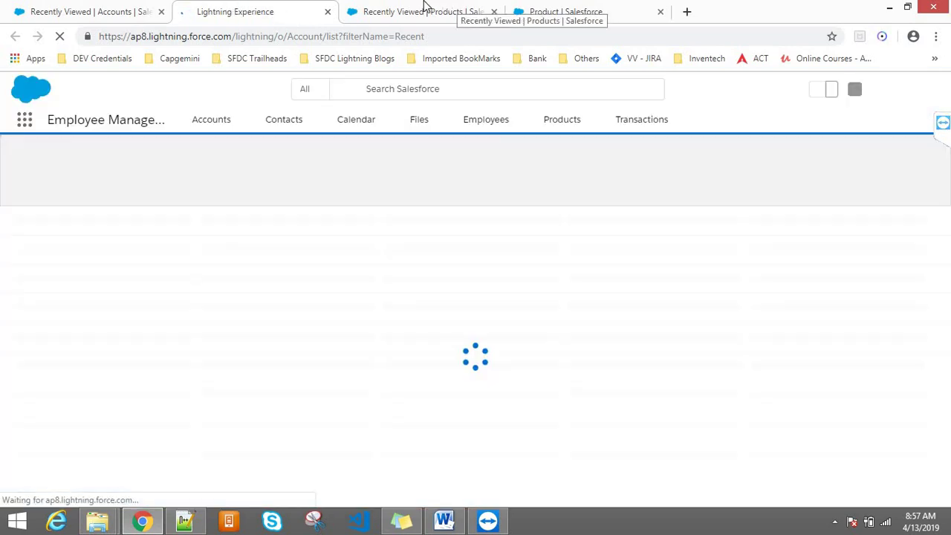
{"action": "left_click", "coordinate": [425, 9]}
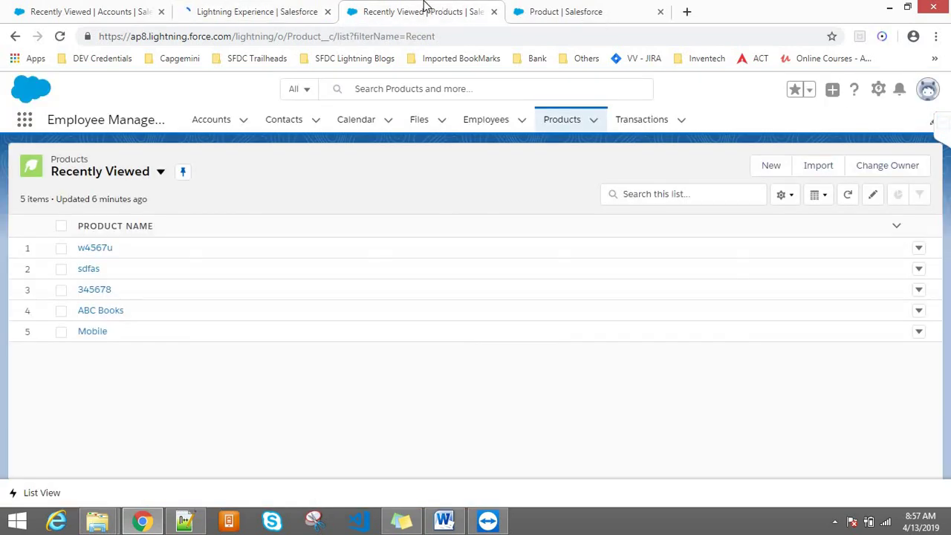
{"action": "left_click", "coordinate": [297, 9]}
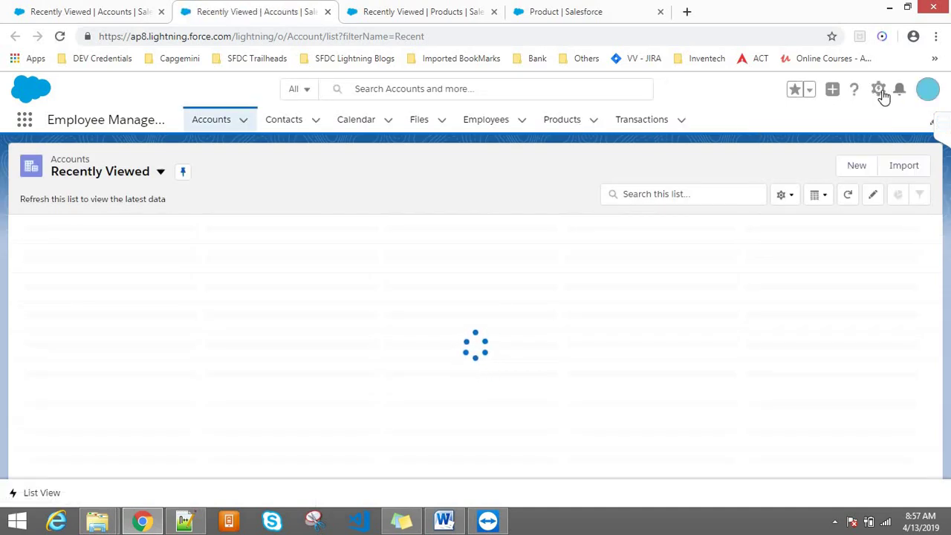
- Open the Account object's Object Manager settings in a new tab via Edit Object
{"action": "left_click", "coordinate": [881, 94]}
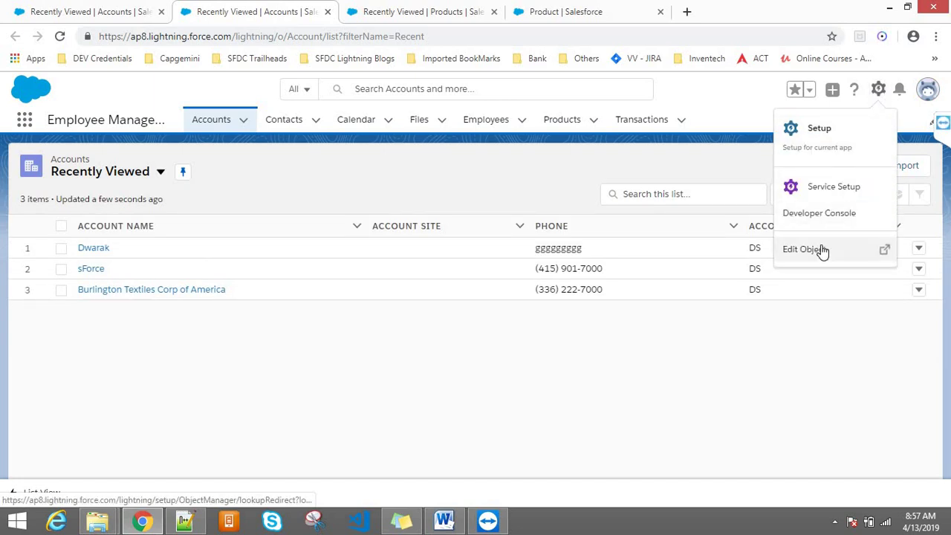
{"action": "left_click", "coordinate": [822, 248]}
{"action": "left_click", "coordinate": [275, 7]}
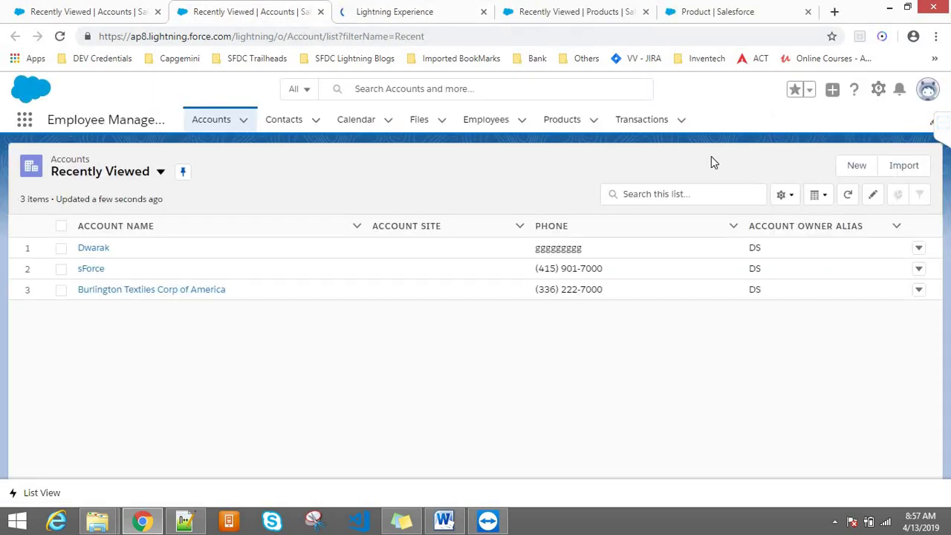
- Open a New Account form on the Accounts list, then close it without saving
{"action": "left_click", "coordinate": [855, 170]}
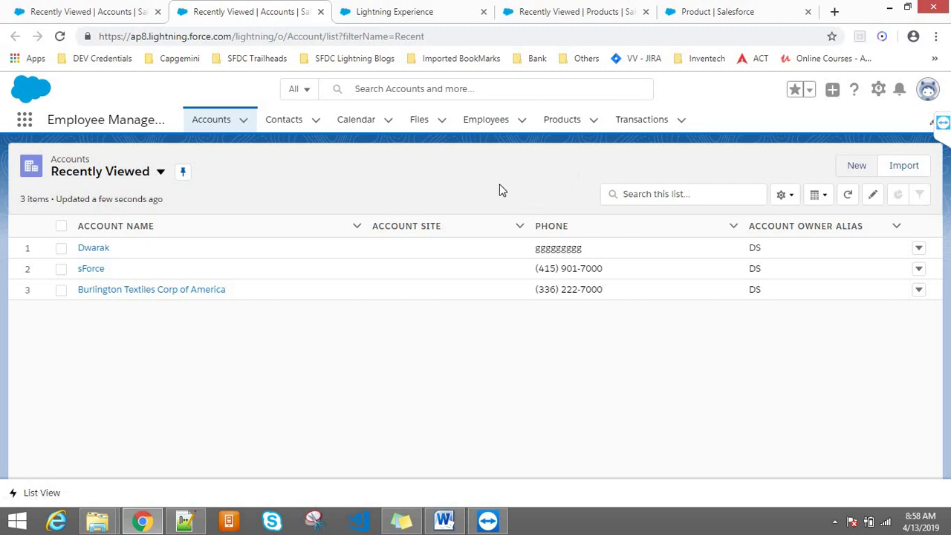
{"action": "left_click", "coordinate": [869, 175]}
{"action": "left_click", "coordinate": [346, 37]}
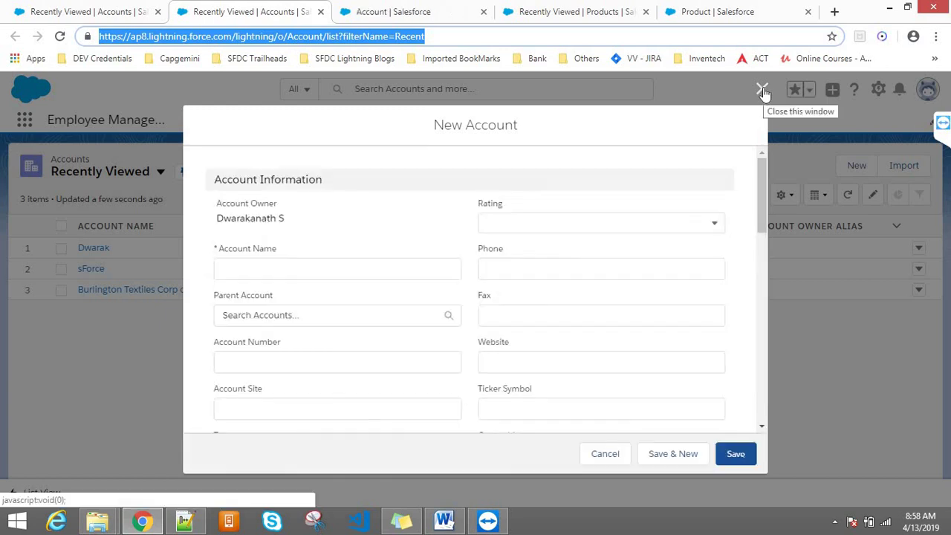
{"action": "left_click", "coordinate": [764, 92]}
{"action": "left_click", "coordinate": [384, 9]}
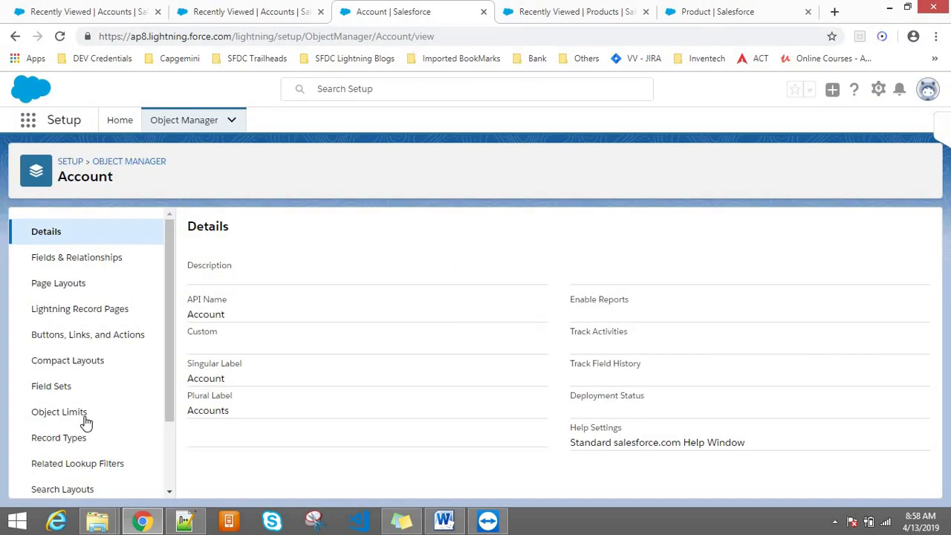
- Compare Account record types with Product's Saving Account and Joint Account, then begin a new Account record type
{"action": "left_click", "coordinate": [60, 437]}
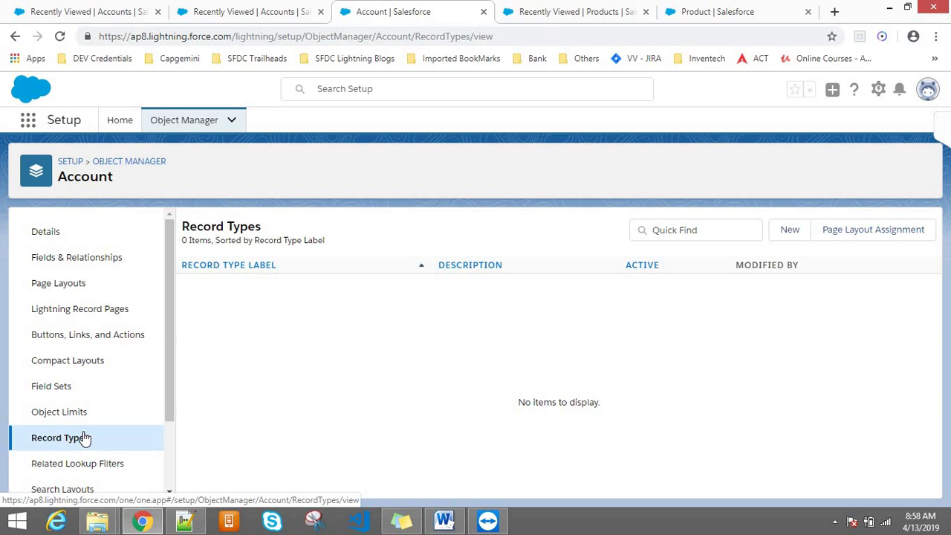
{"action": "left_click", "coordinate": [82, 440]}
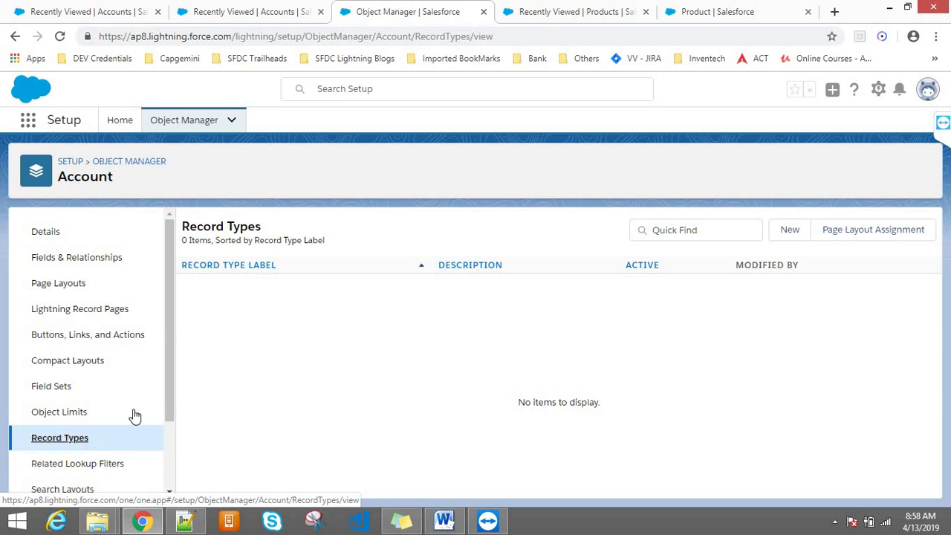
{"action": "left_click", "coordinate": [559, 9]}
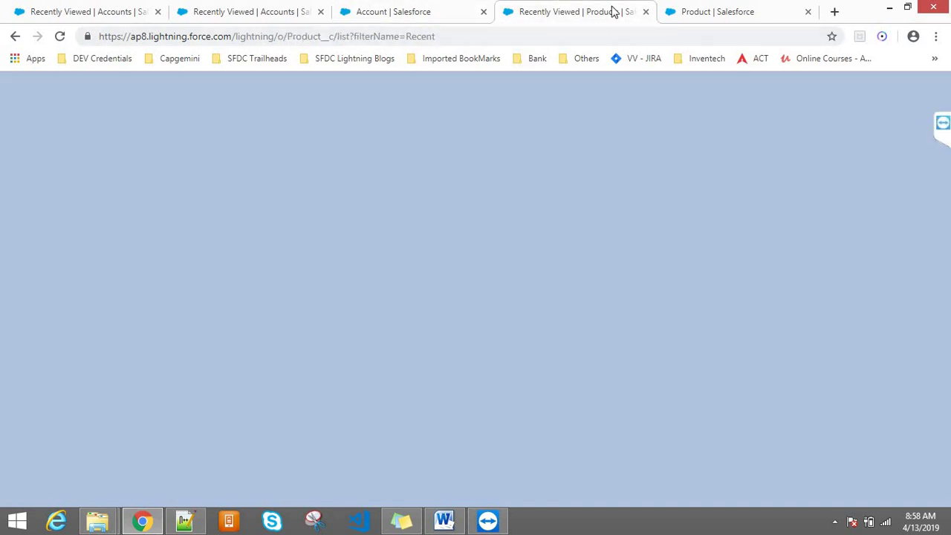
{"action": "left_click", "coordinate": [712, 9]}
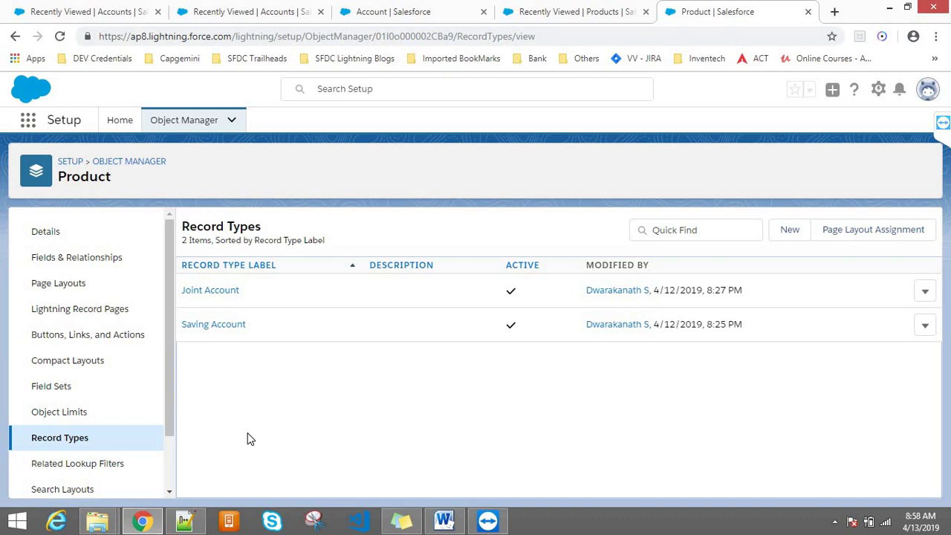
{"action": "left_click", "coordinate": [361, 7]}
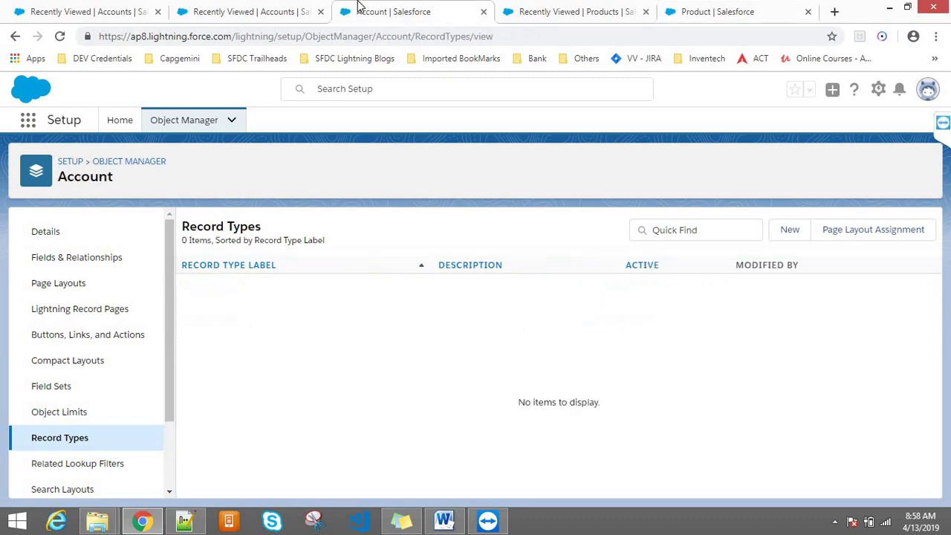
{"action": "left_click", "coordinate": [800, 235]}
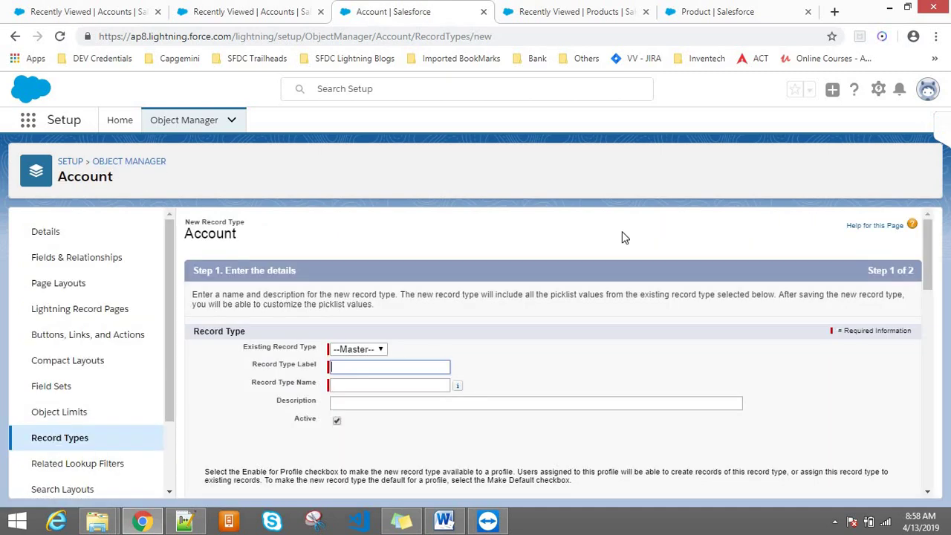
- Label the new Account record type Saving Account, letting its name auto-fill
{"action": "left_click", "coordinate": [351, 351]}
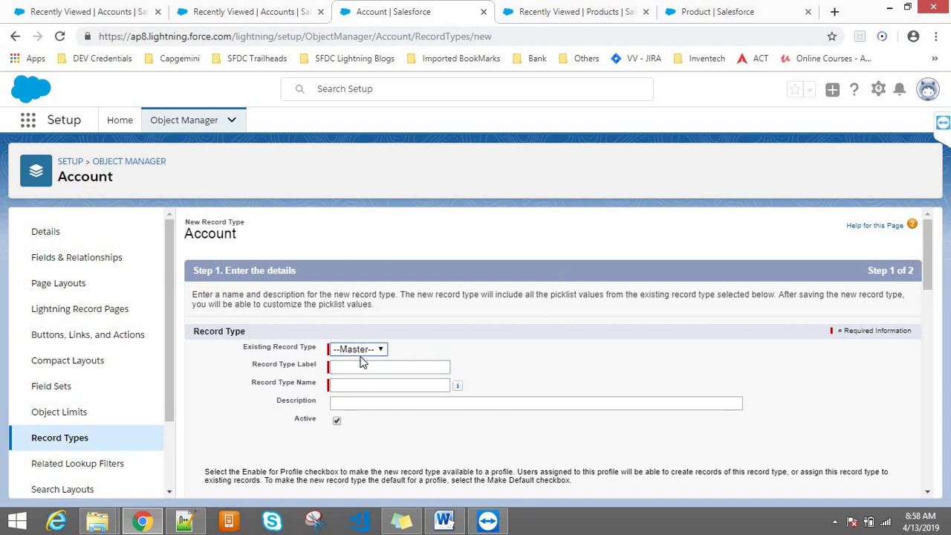
{"action": "left_click", "coordinate": [350, 369]}
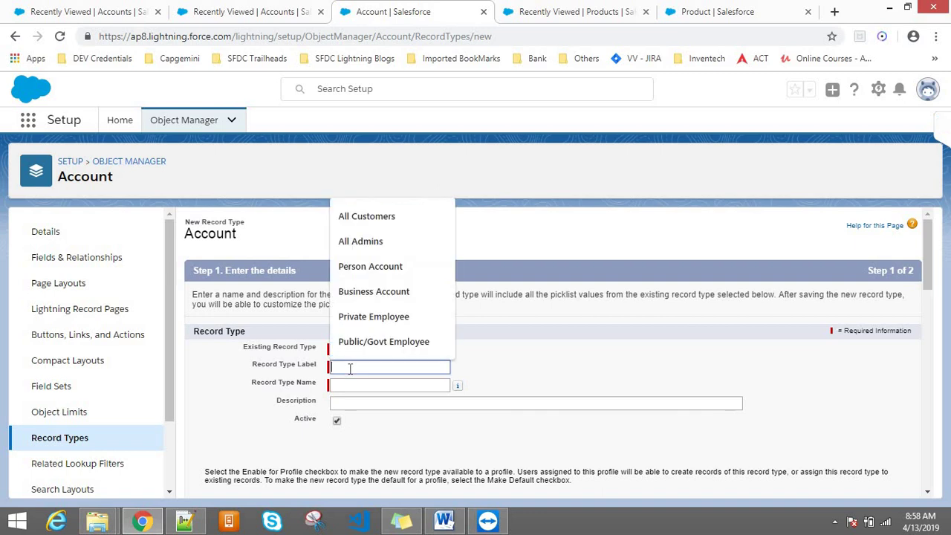
{"action": "type", "text": "Saving A"}
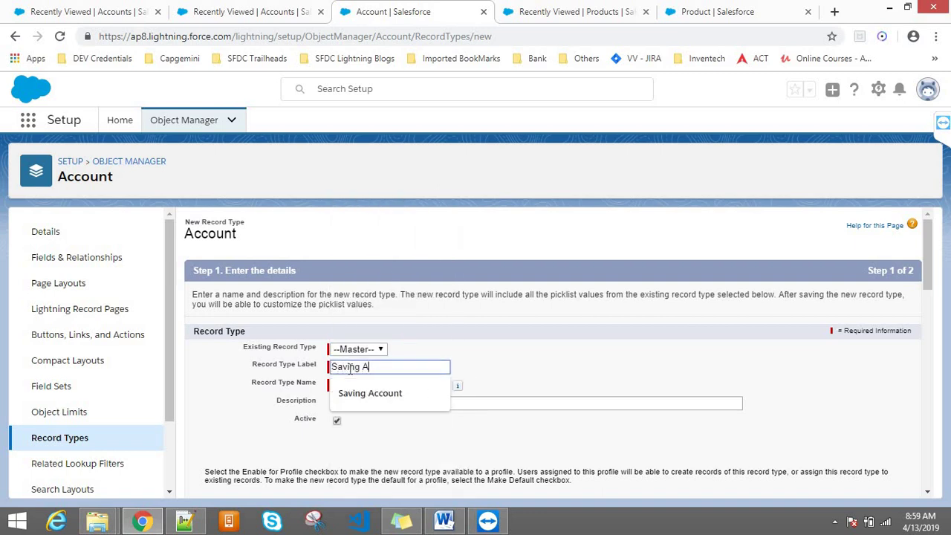
{"action": "type", "text": "ccount"}
{"action": "key", "text": "Tab"}
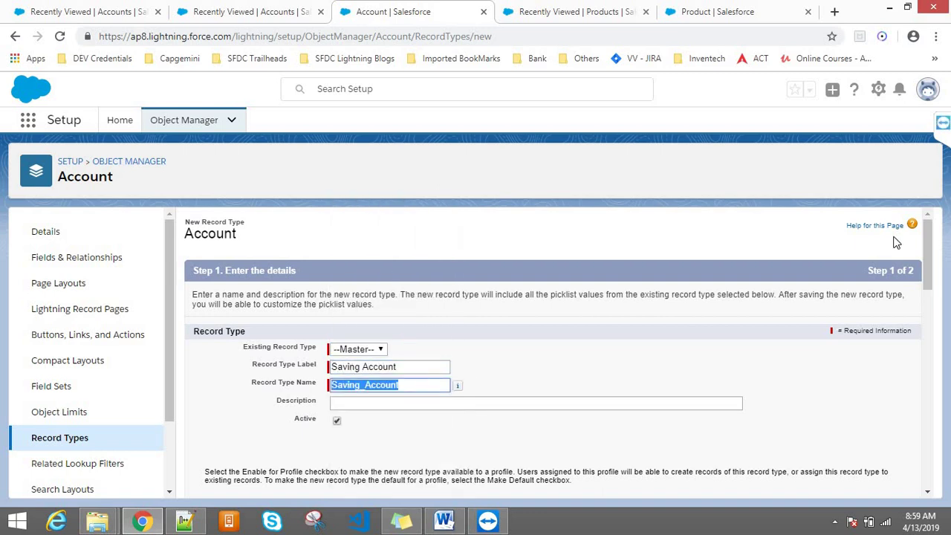
- Enable Saving Account for System Administrator only and continue to page layouts
{"action": "left_click_drag", "start_coordinate": [928, 254], "coordinate": [938, 457]}
{"action": "left_click", "coordinate": [702, 386]}
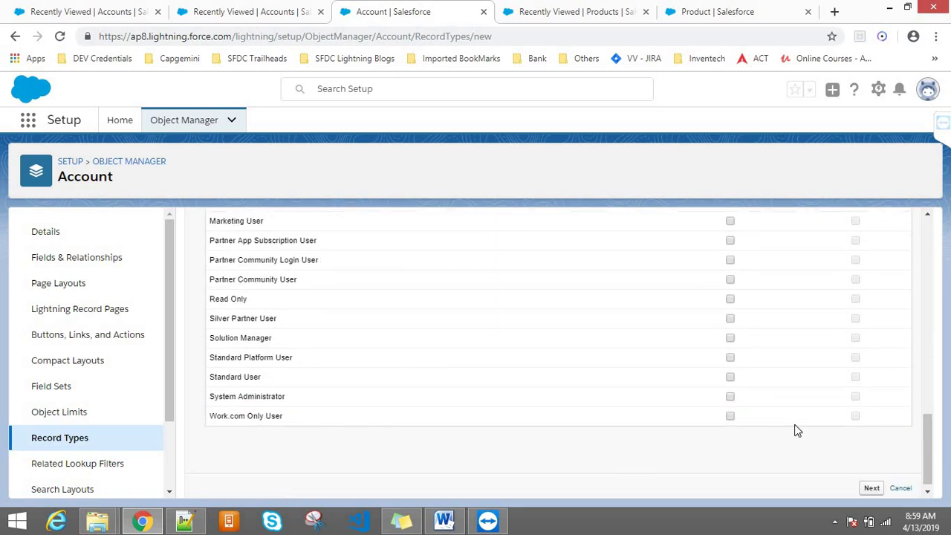
{"action": "left_click", "coordinate": [731, 397]}
{"action": "left_click", "coordinate": [872, 488]}
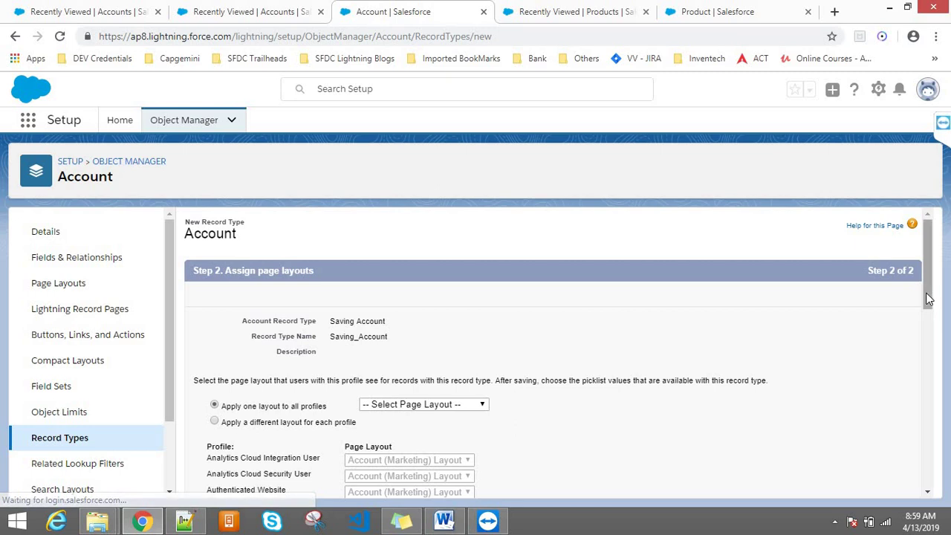
- Choose Account Layout for all profiles, save Saving Account, and return to Account Record Types
{"action": "left_click_drag", "start_coordinate": [928, 294], "coordinate": [926, 329]}
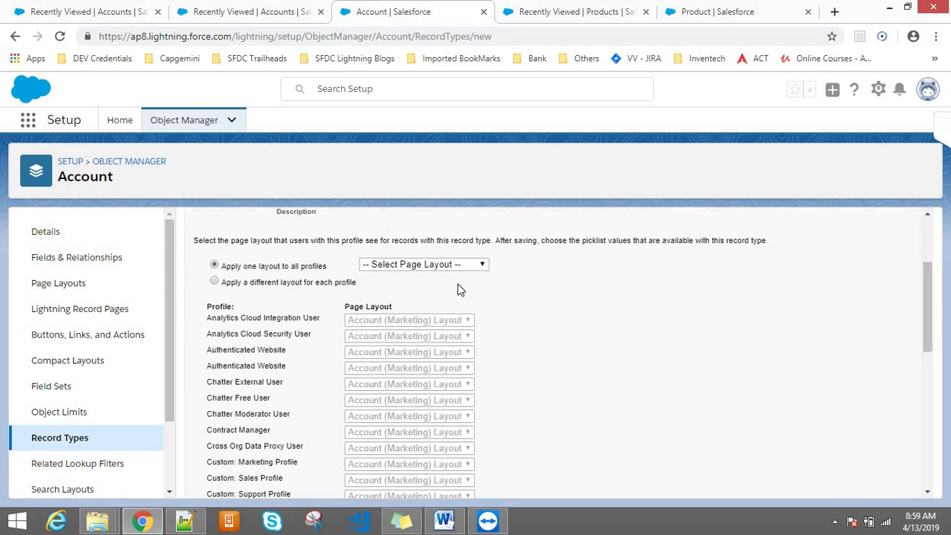
{"action": "left_click", "coordinate": [423, 267]}
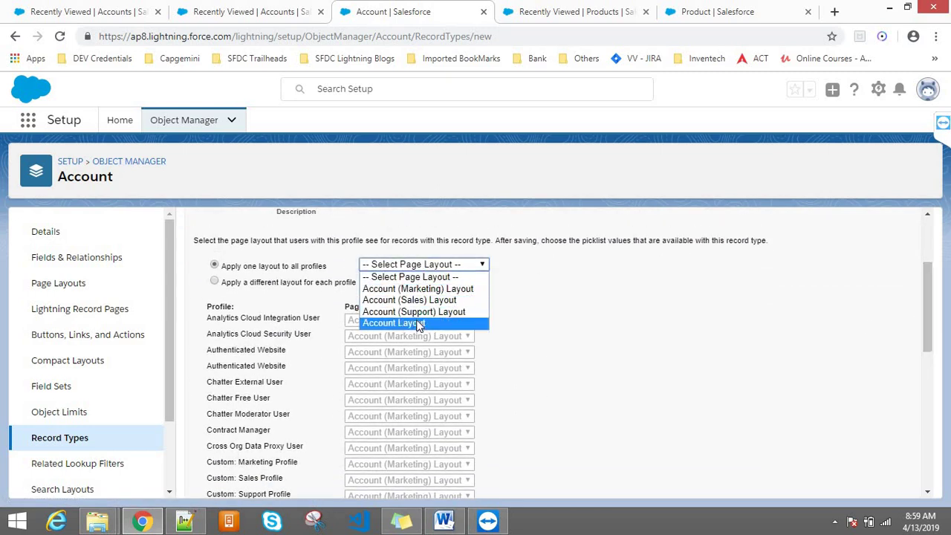
{"action": "left_click", "coordinate": [405, 322]}
{"action": "left_click", "coordinate": [543, 320]}
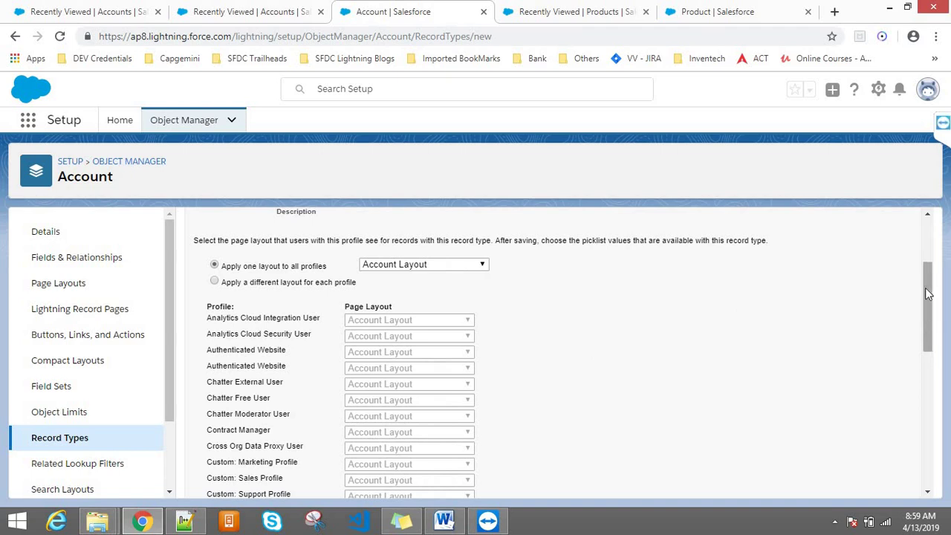
{"action": "scroll", "coordinate": [925, 287], "scroll_direction": "up", "scroll_amount": 2}
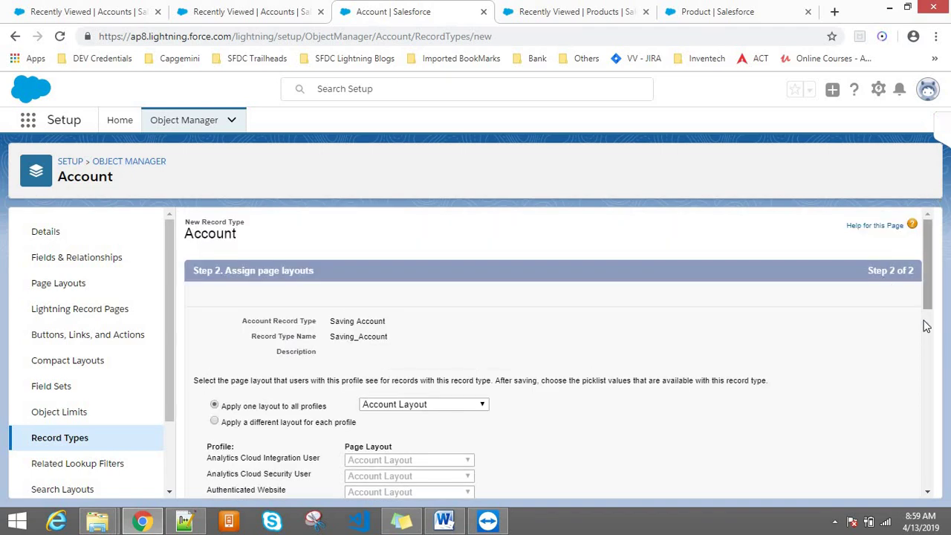
{"action": "left_click_drag", "start_coordinate": [926, 325], "coordinate": [927, 456]}
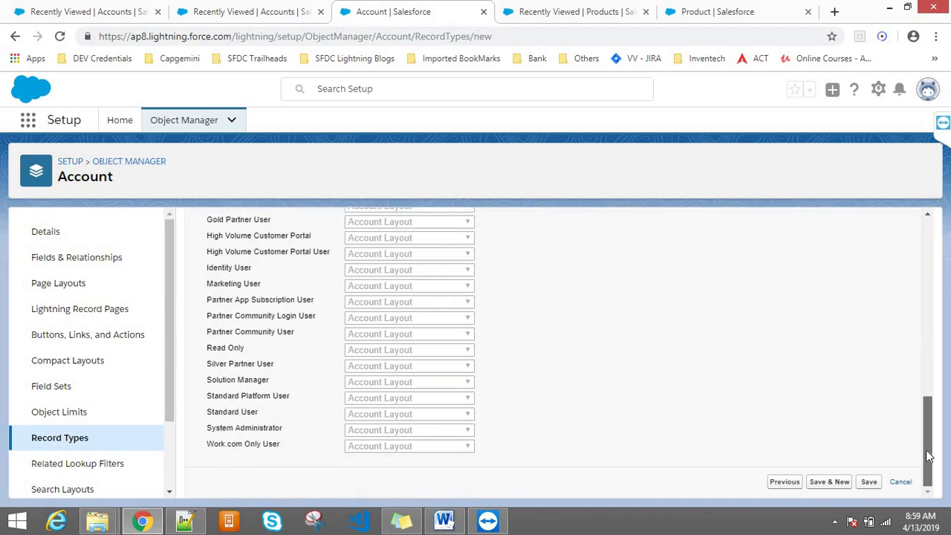
{"action": "left_click", "coordinate": [869, 483]}
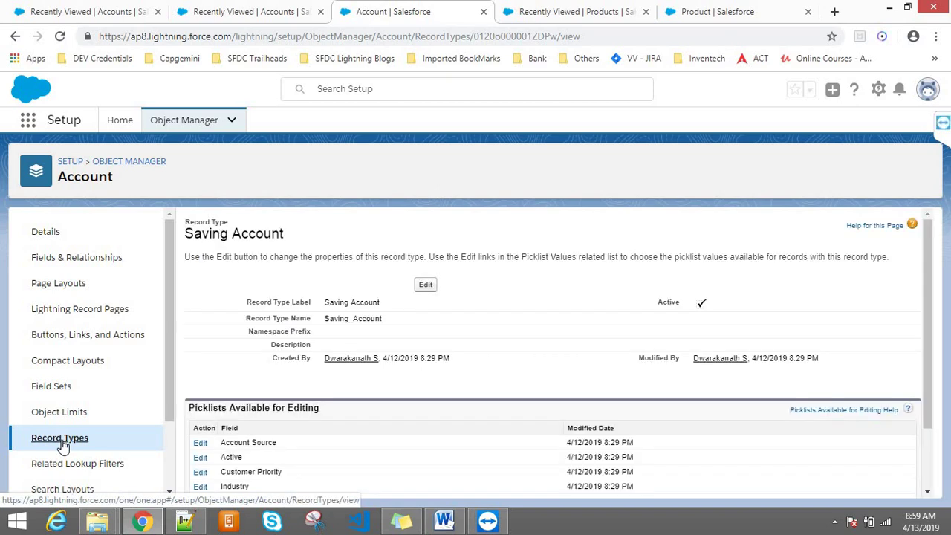
{"action": "left_click", "coordinate": [64, 444]}
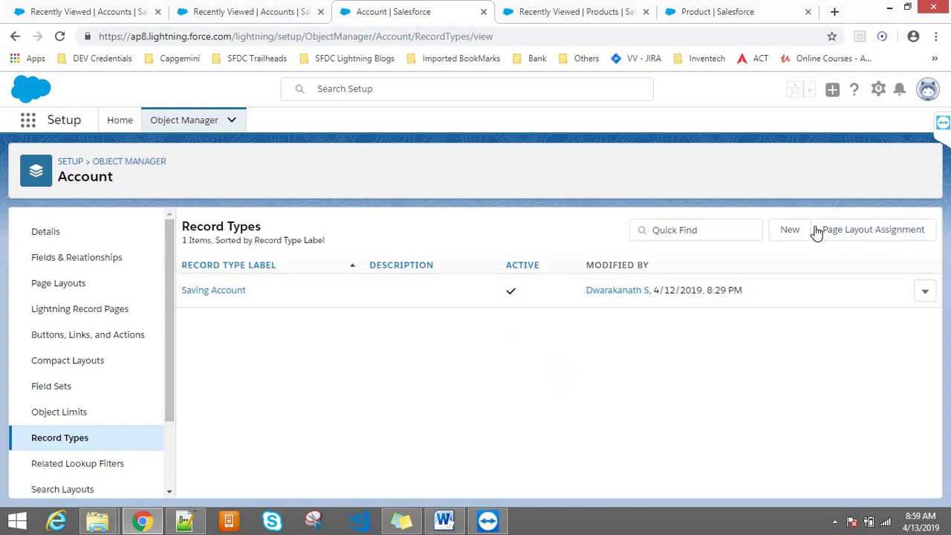
- Open a second New Record Type form on Account, checking Product's record types in other tabs
{"action": "left_click", "coordinate": [792, 231]}
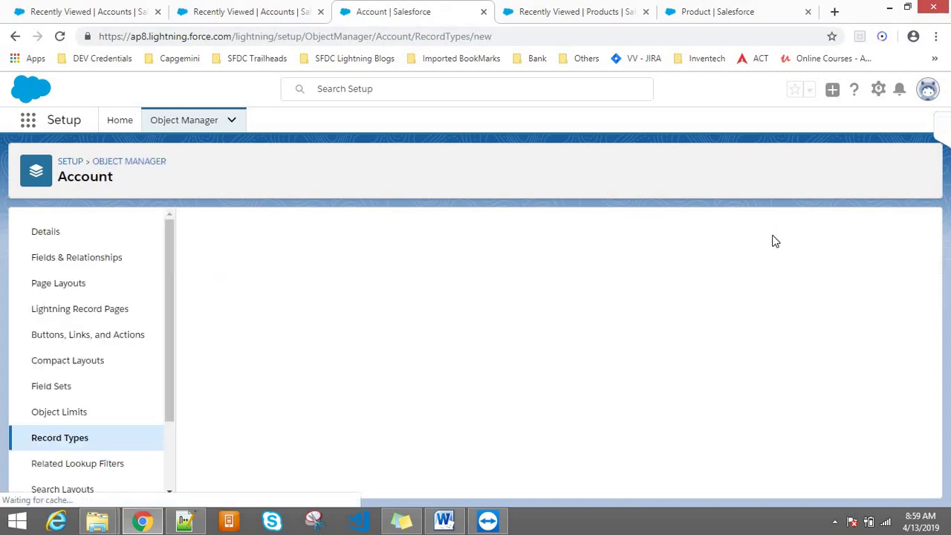
{"action": "left_click", "coordinate": [679, 8]}
{"action": "left_click", "coordinate": [616, 6]}
{"action": "left_click", "coordinate": [699, 7]}
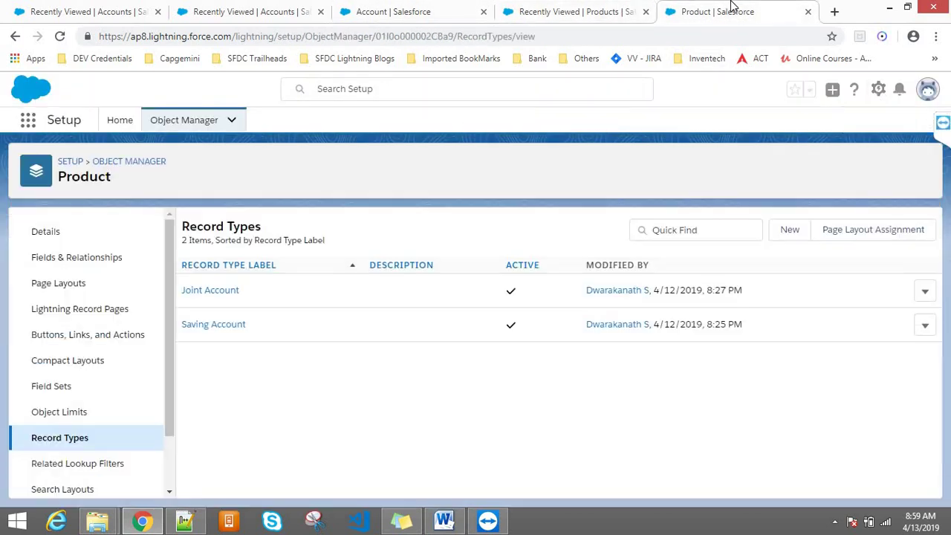
{"action": "left_click", "coordinate": [429, 9]}
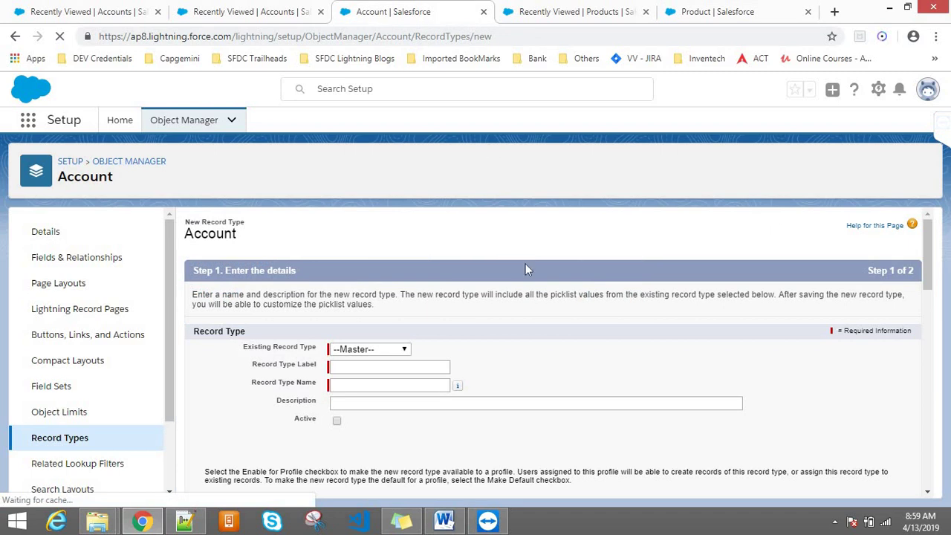
{"action": "left_click_drag", "start_coordinate": [132, 183], "coordinate": [55, 178]}
{"action": "left_click", "coordinate": [724, 9]}
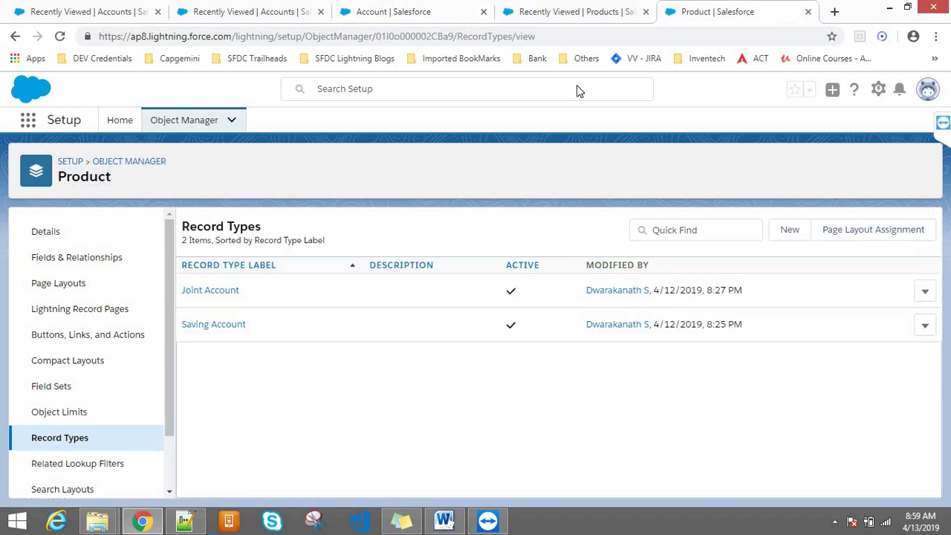
{"action": "left_click", "coordinate": [579, 7]}
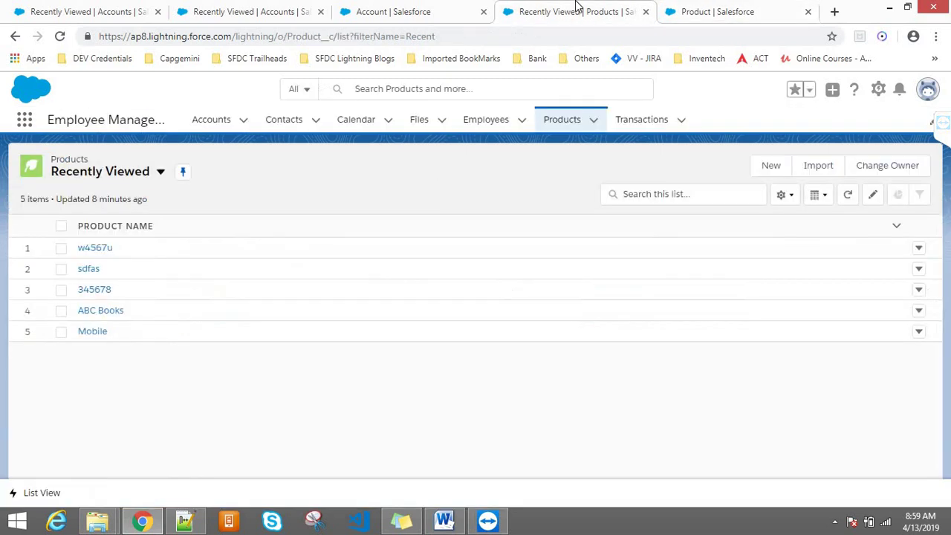
{"action": "left_click", "coordinate": [455, 11]}
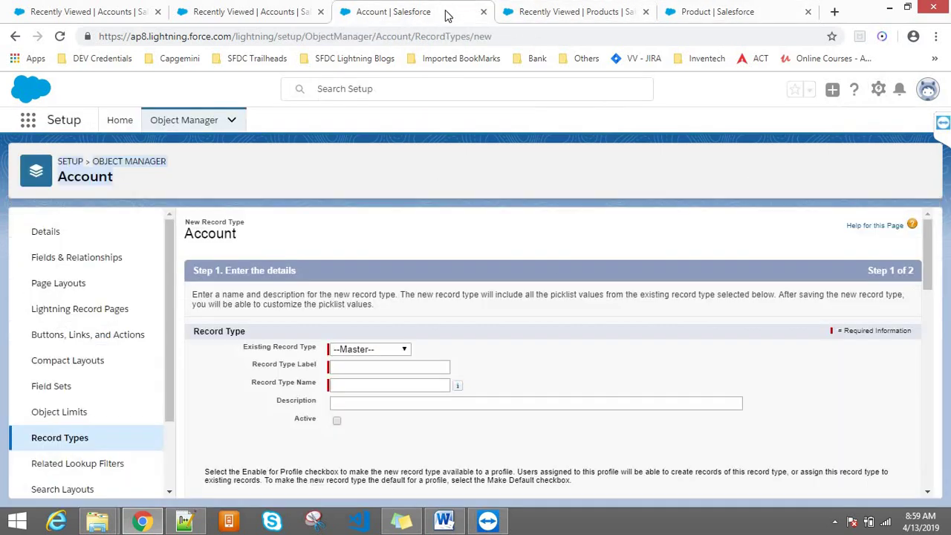
- Label the record type Joint Account (name Joint_Account) and enable it for System Administrator
{"action": "left_click", "coordinate": [384, 371]}
{"action": "type", "text": "Joi"}
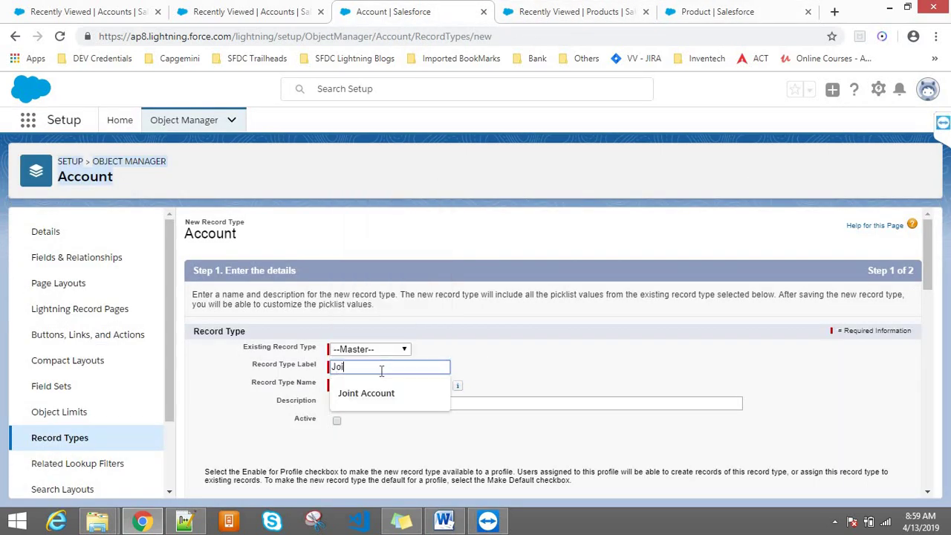
{"action": "type", "text": "nt Account"}
{"action": "key", "text": "Tab"}
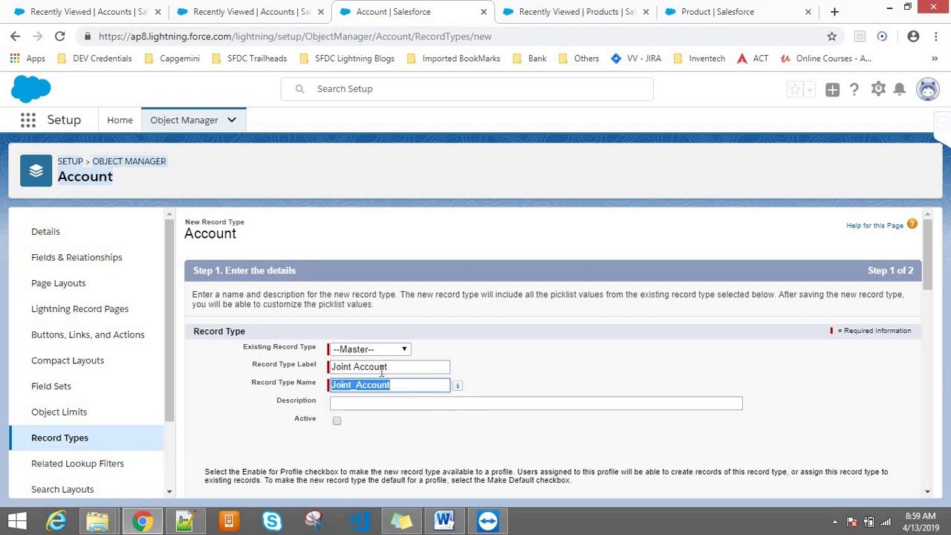
{"action": "left_click", "coordinate": [638, 372]}
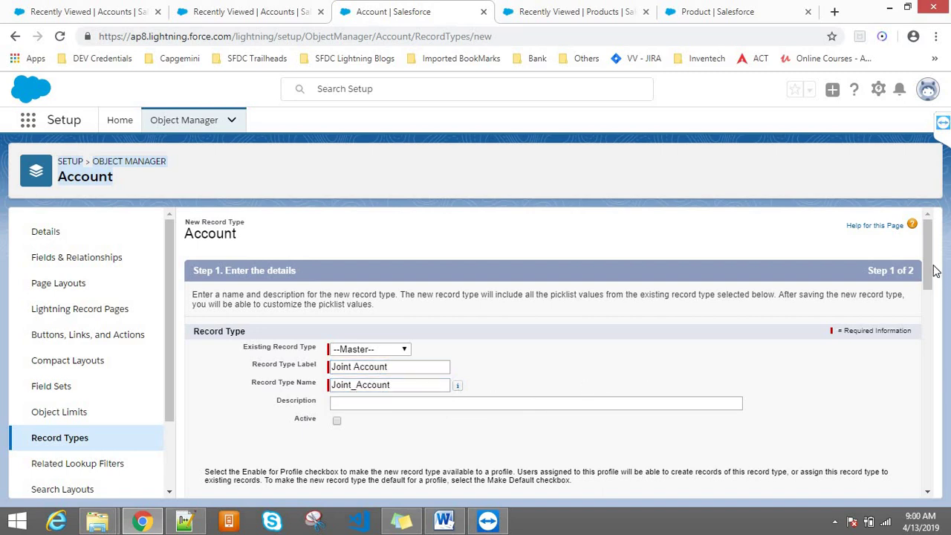
{"action": "left_click_drag", "start_coordinate": [935, 271], "coordinate": [911, 325]}
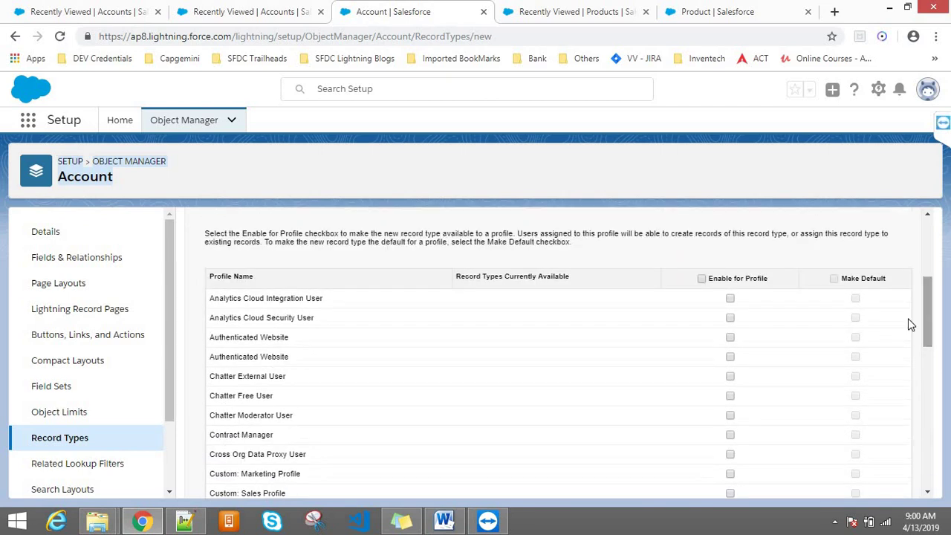
{"action": "left_click", "coordinate": [929, 476]}
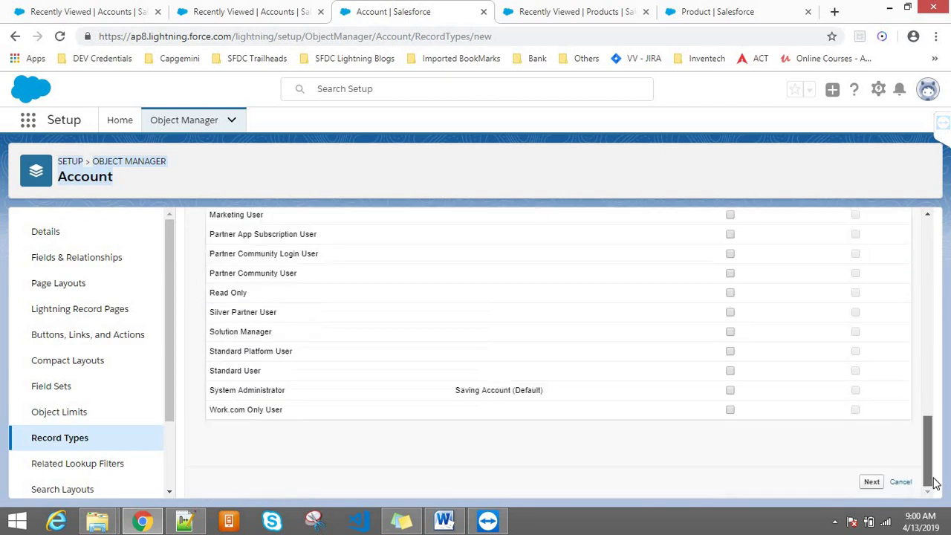
{"action": "left_click", "coordinate": [731, 390]}
{"action": "left_click", "coordinate": [872, 481]}
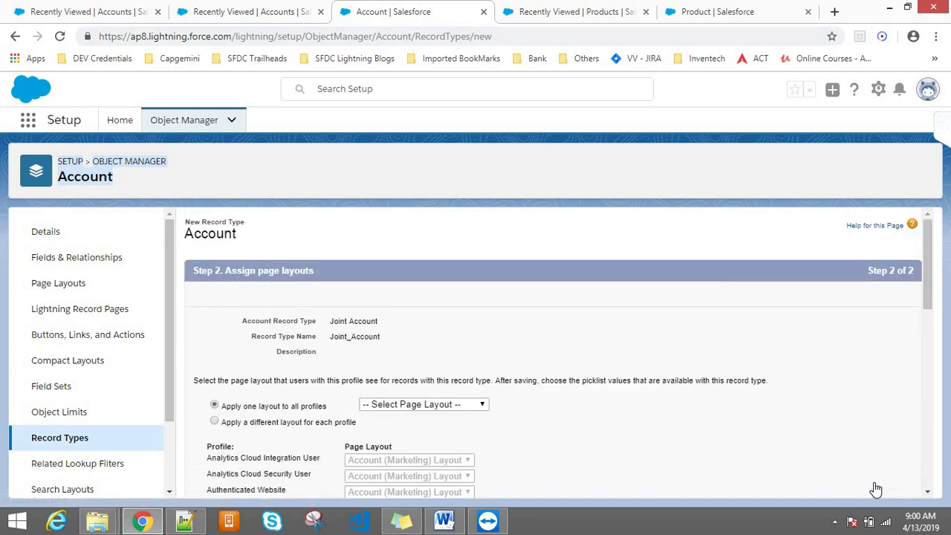
- Apply Account Layout to all profiles and save the Joint Account record type
{"action": "left_click", "coordinate": [458, 406]}
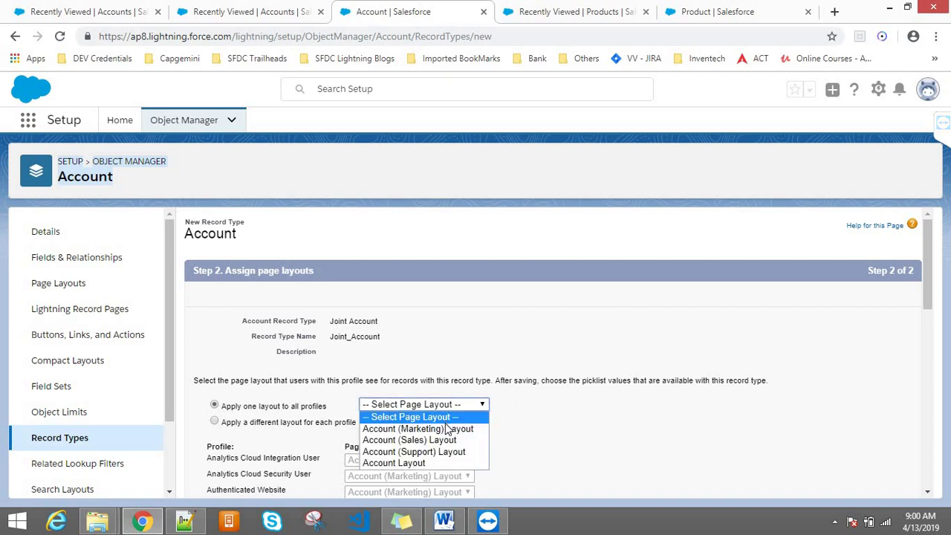
{"action": "left_click", "coordinate": [436, 463]}
{"action": "left_click_drag", "start_coordinate": [934, 280], "coordinate": [934, 468]}
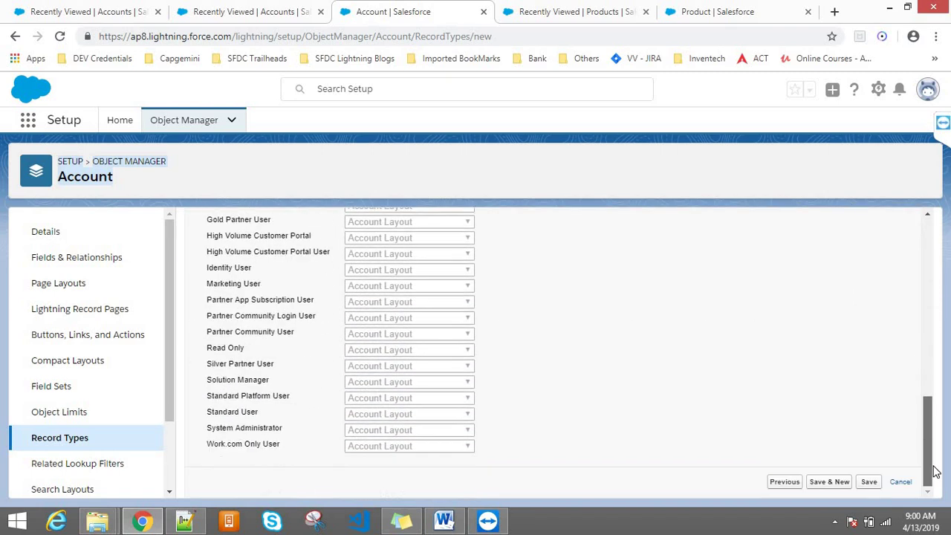
{"action": "left_click", "coordinate": [869, 484]}
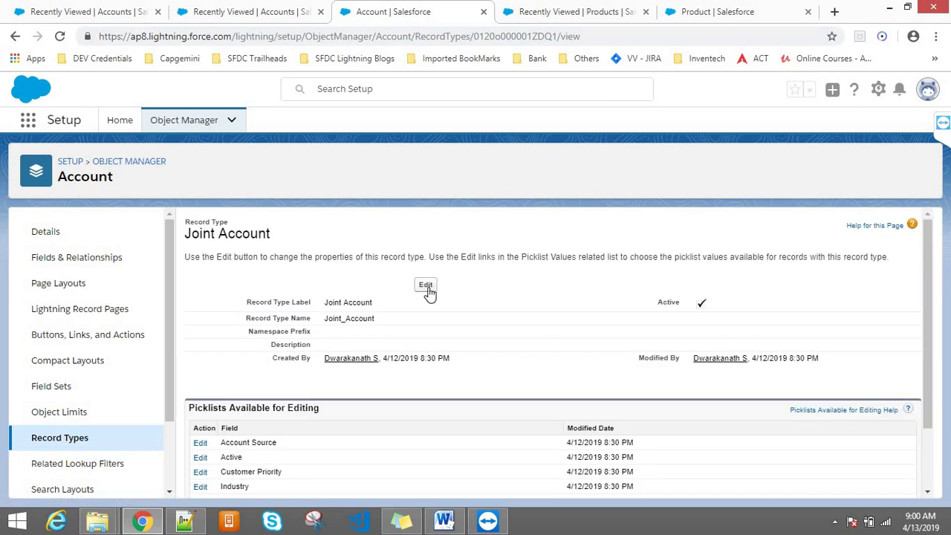
- Open a new account from the Accounts list, close it, and reload the Accounts page
{"action": "left_click", "coordinate": [246, 9]}
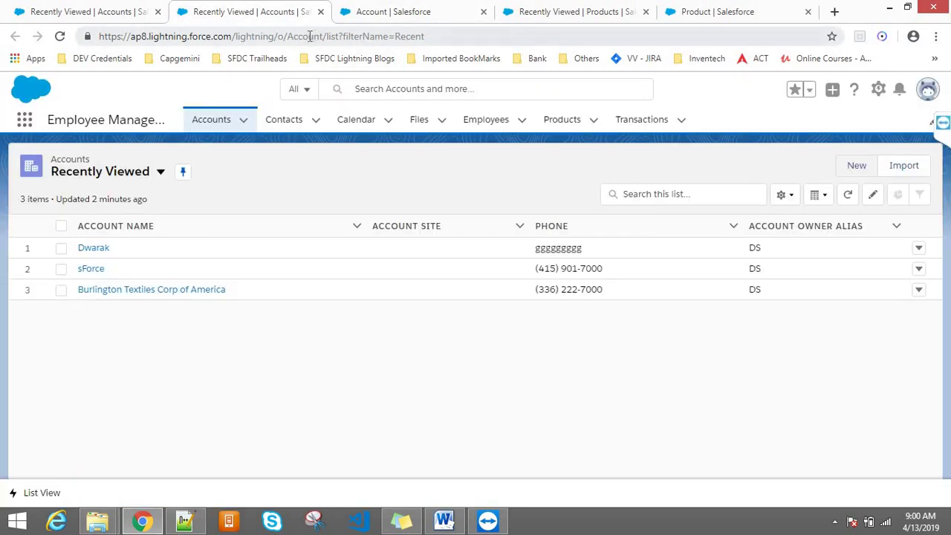
{"action": "left_click", "coordinate": [309, 37]}
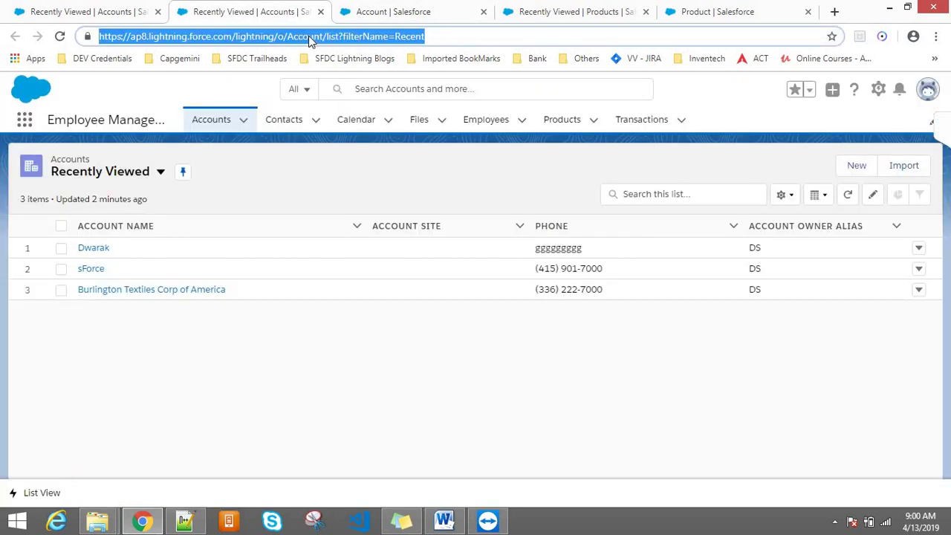
{"action": "left_click", "coordinate": [854, 166]}
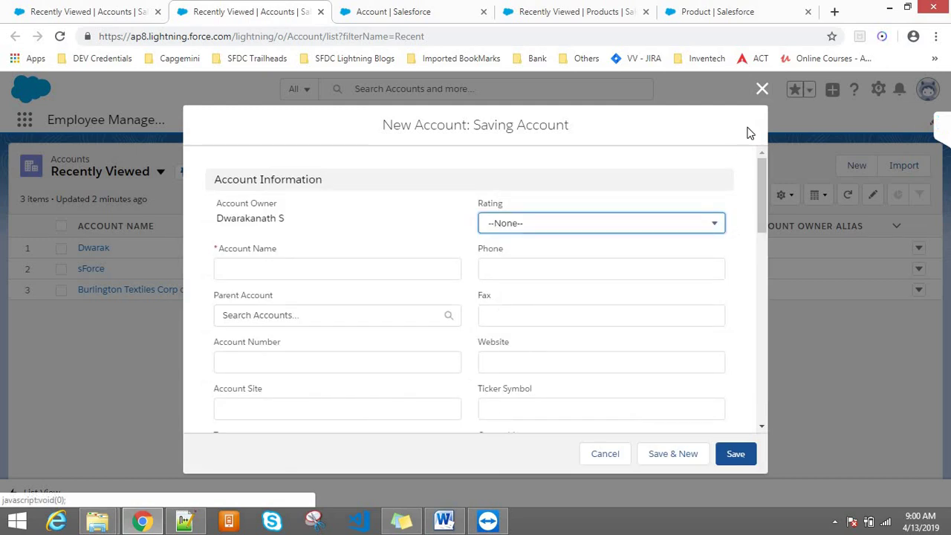
{"action": "left_click", "coordinate": [762, 90]}
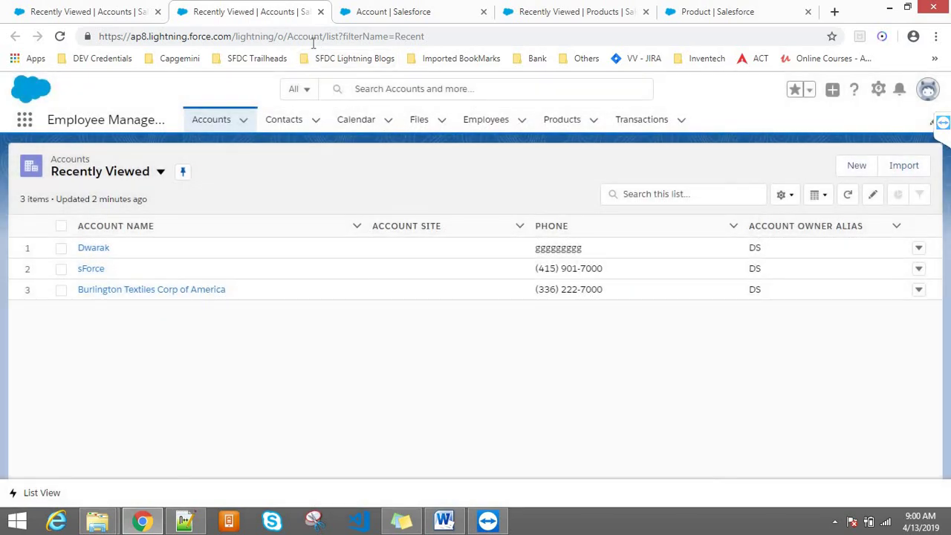
{"action": "left_click", "coordinate": [302, 43]}
{"action": "key", "text": "Return"}
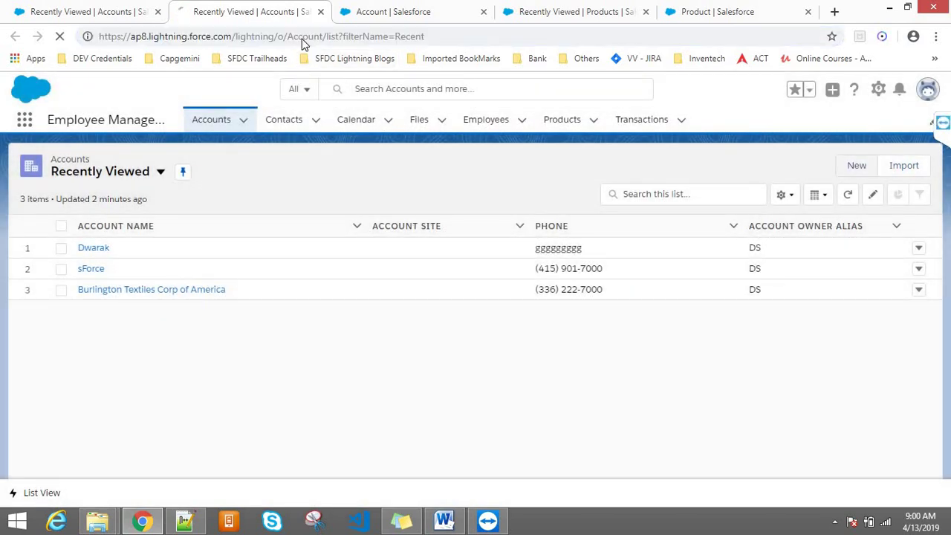
- Close the duplicate Accounts tab and recheck that New opens straight to Saving Account
{"action": "left_click", "coordinate": [382, 8]}
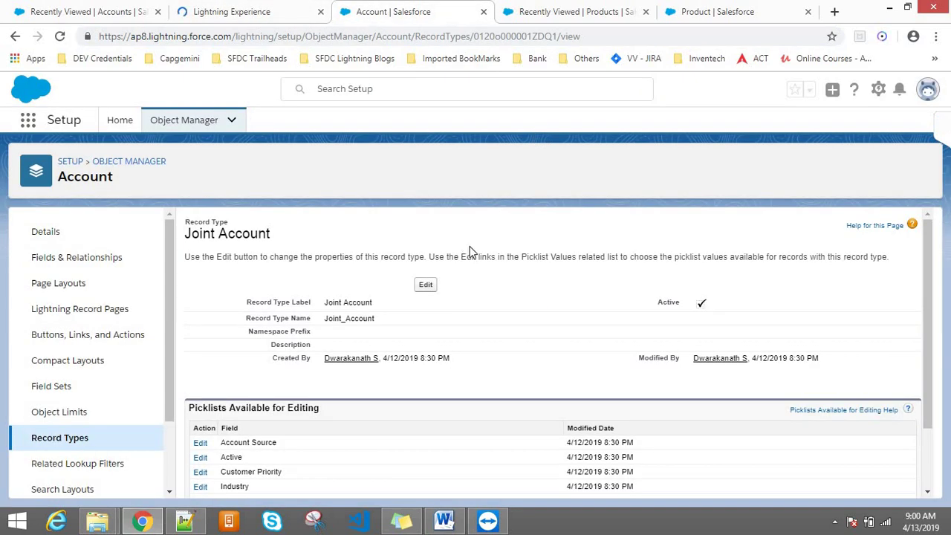
{"action": "left_click", "coordinate": [255, 9]}
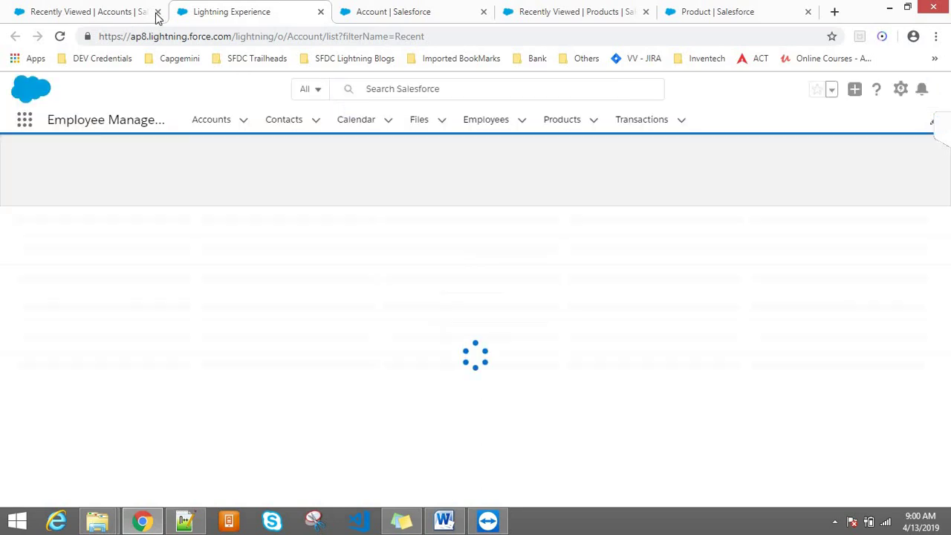
{"action": "left_click", "coordinate": [105, 6]}
{"action": "key", "text": "ctrl+w"}
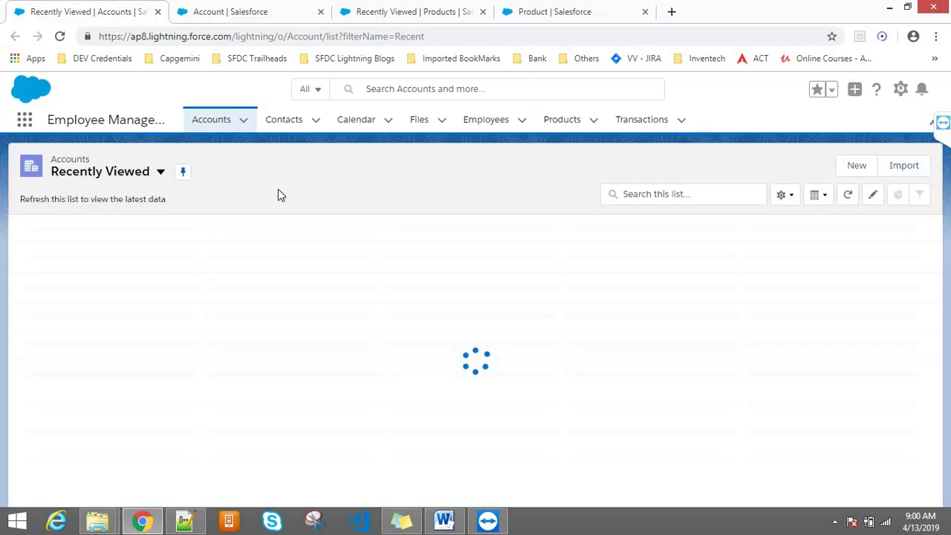
{"action": "left_click", "coordinate": [856, 166]}
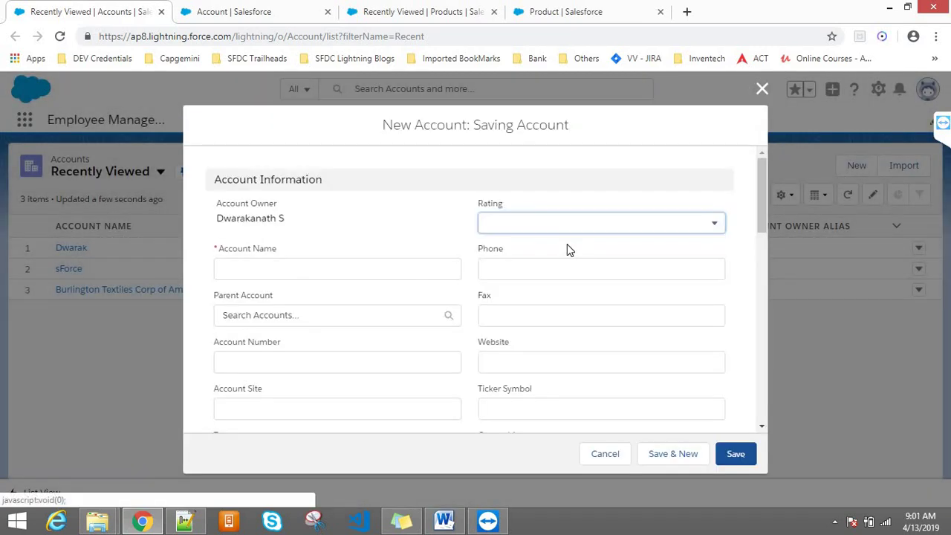
{"action": "left_click", "coordinate": [761, 89]}
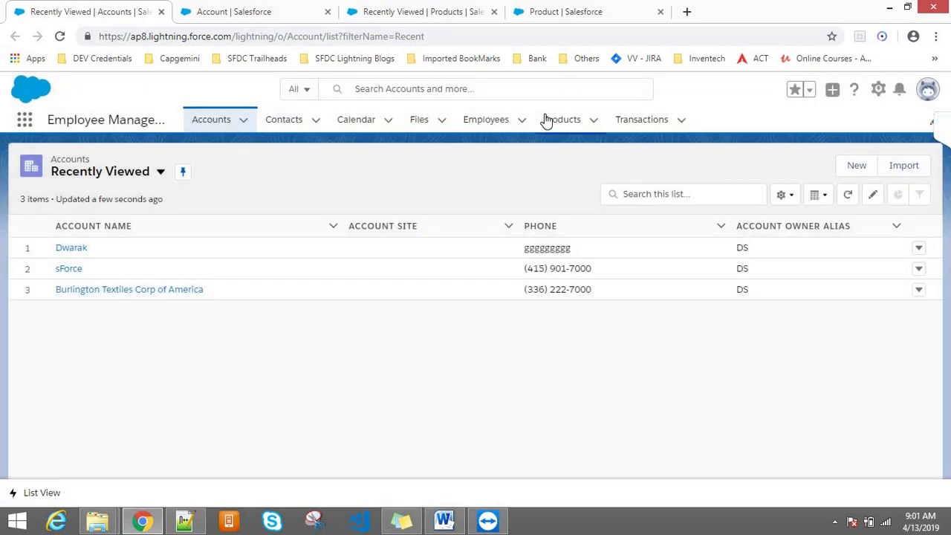
- Confirm the New Product picker offers Saving Account and Joint Account, then return to Joint Account setup
{"action": "left_click", "coordinate": [553, 119]}
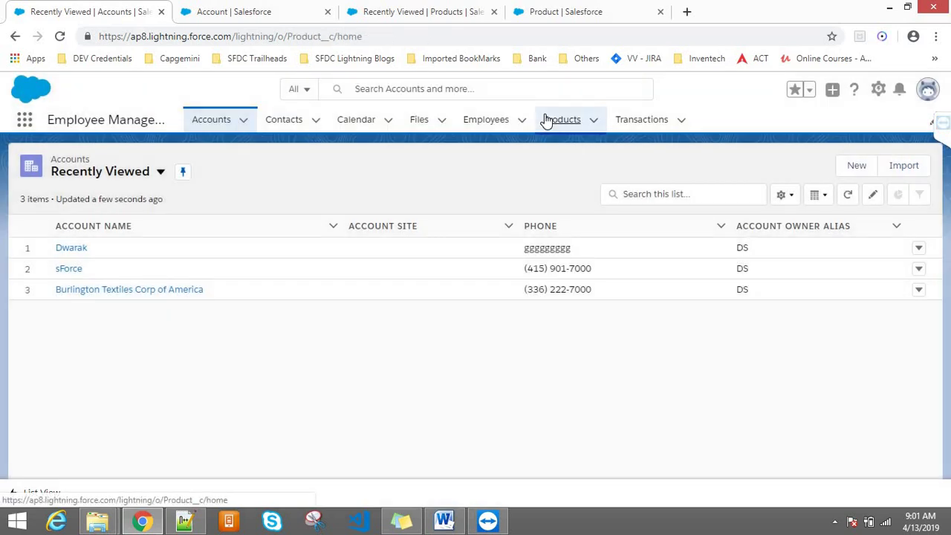
{"action": "left_click", "coordinate": [848, 171]}
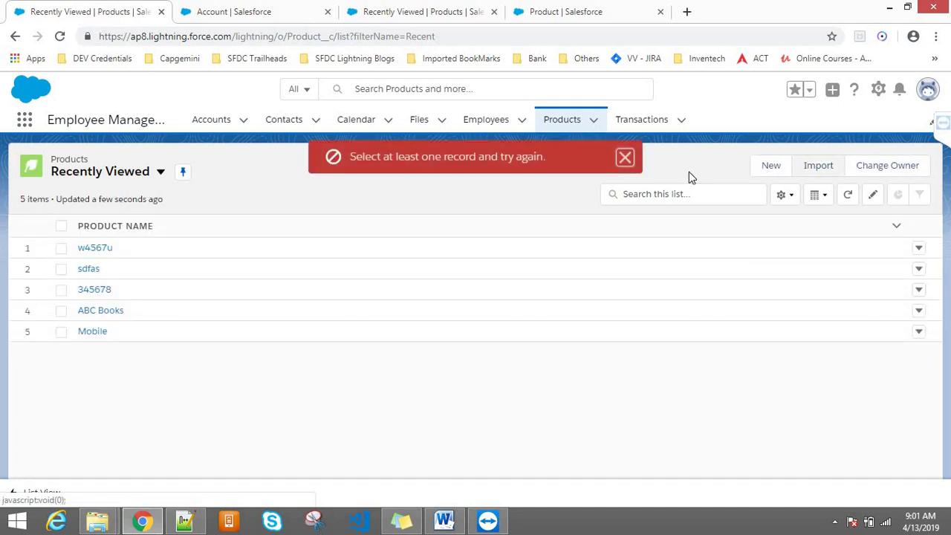
{"action": "left_click", "coordinate": [625, 158]}
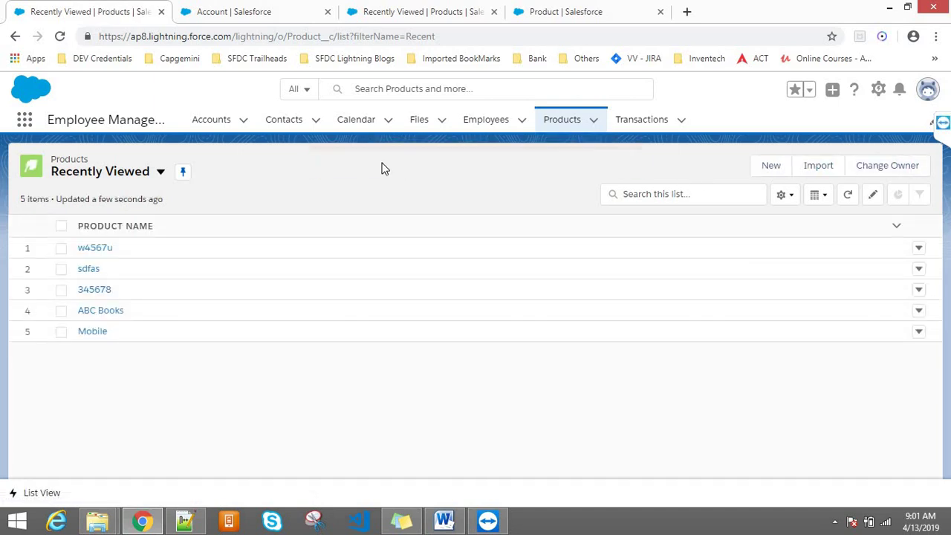
{"action": "left_click", "coordinate": [773, 165]}
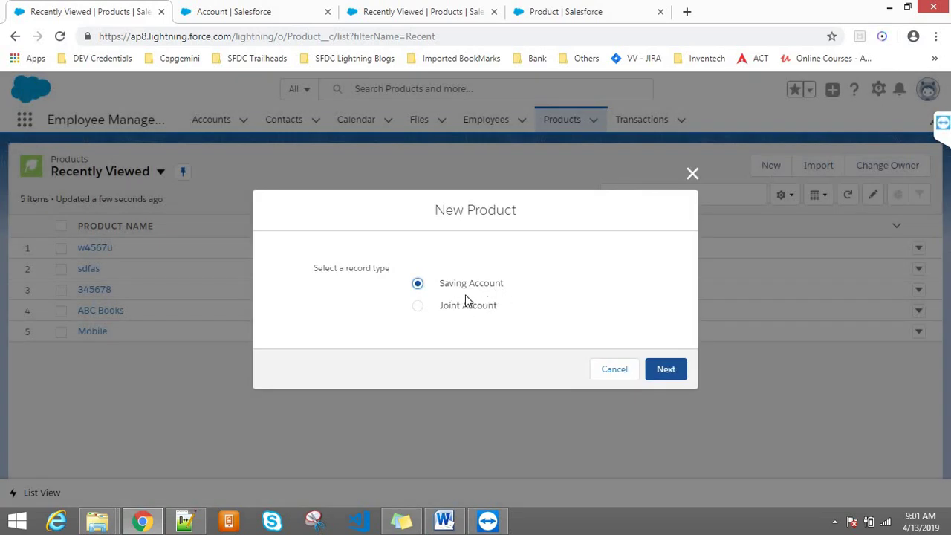
{"action": "mouse_move", "coordinate": [432, 292]}
{"action": "left_mouse_down"}
{"action": "mouse_move", "coordinate": [486, 308]}
{"action": "mouse_move", "coordinate": [442, 306]}
{"action": "left_mouse_up"}
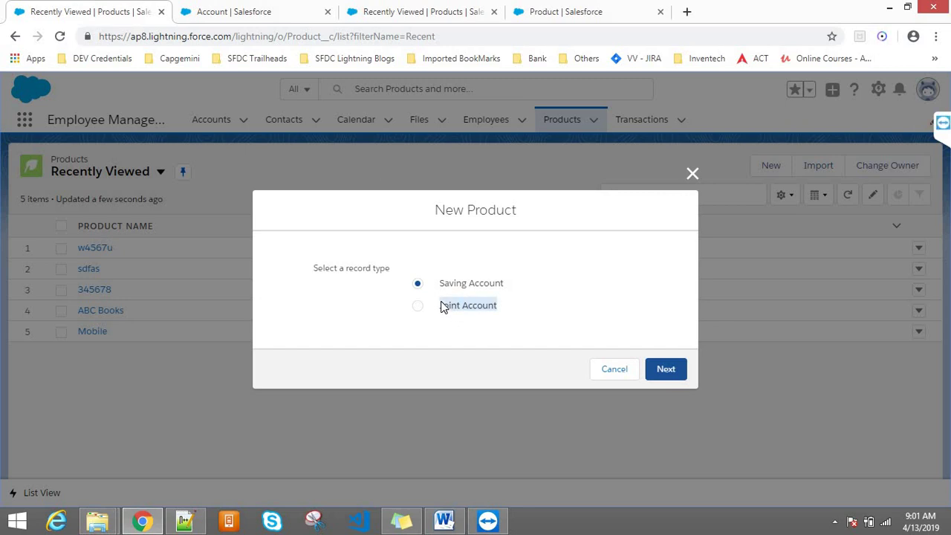
{"action": "left_click", "coordinate": [692, 168]}
{"action": "left_click", "coordinate": [223, 9]}
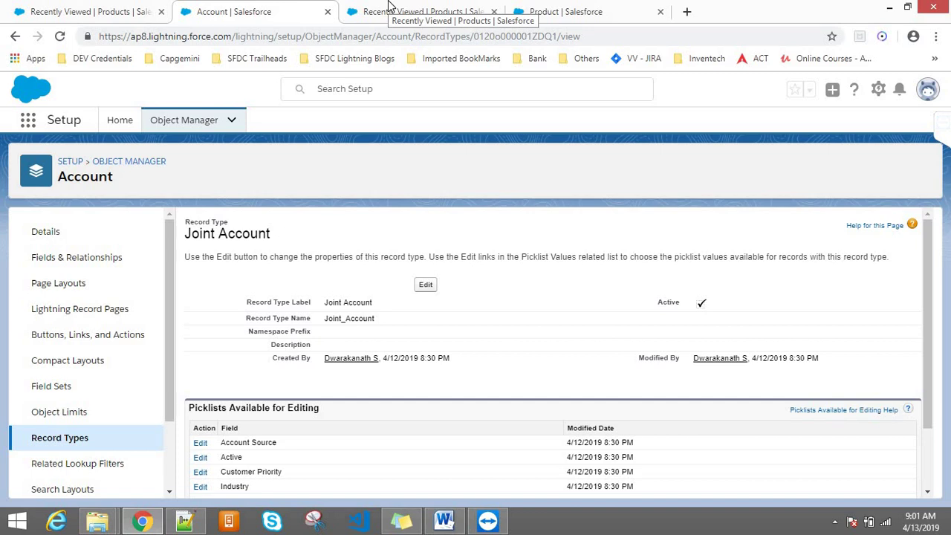
{"action": "left_click", "coordinate": [34, 444]}
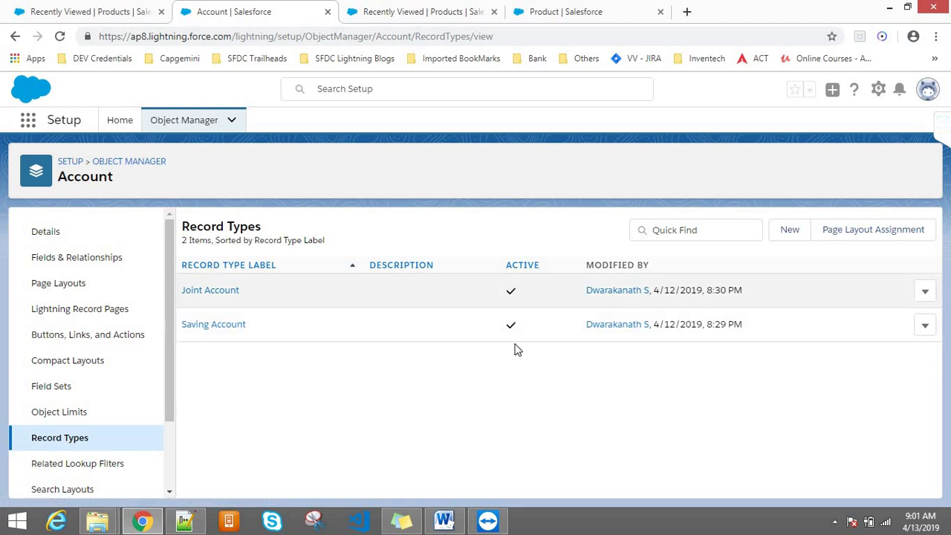
{"action": "left_click", "coordinate": [926, 293]}
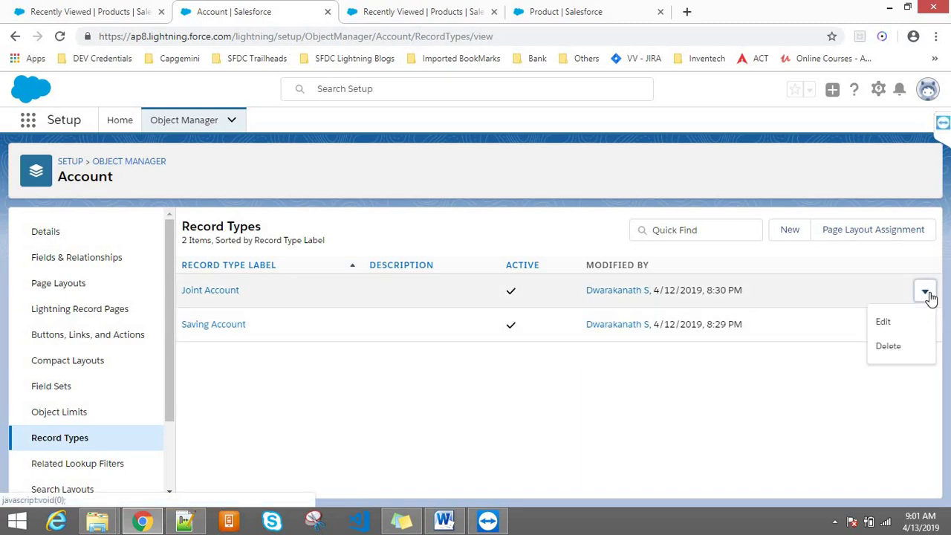
{"action": "left_click", "coordinate": [883, 323]}
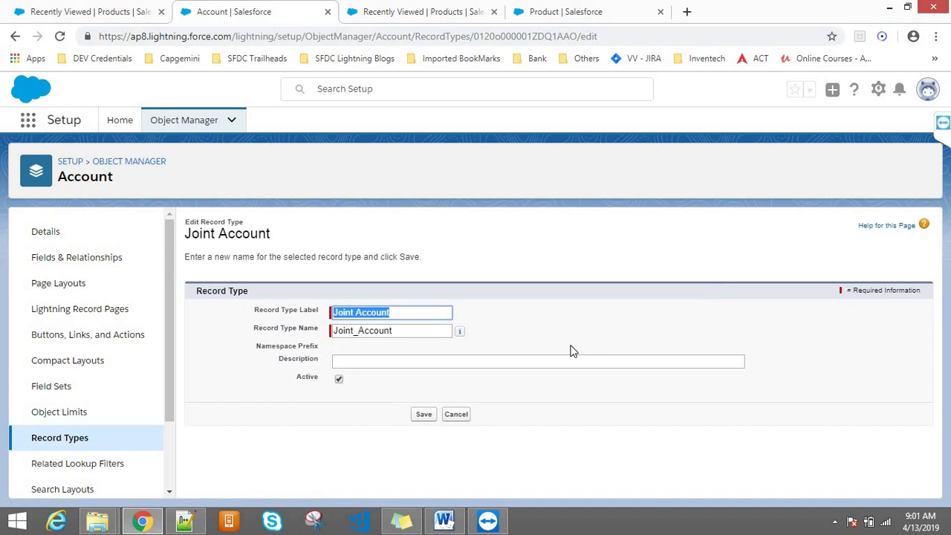
{"action": "left_click", "coordinate": [457, 413]}
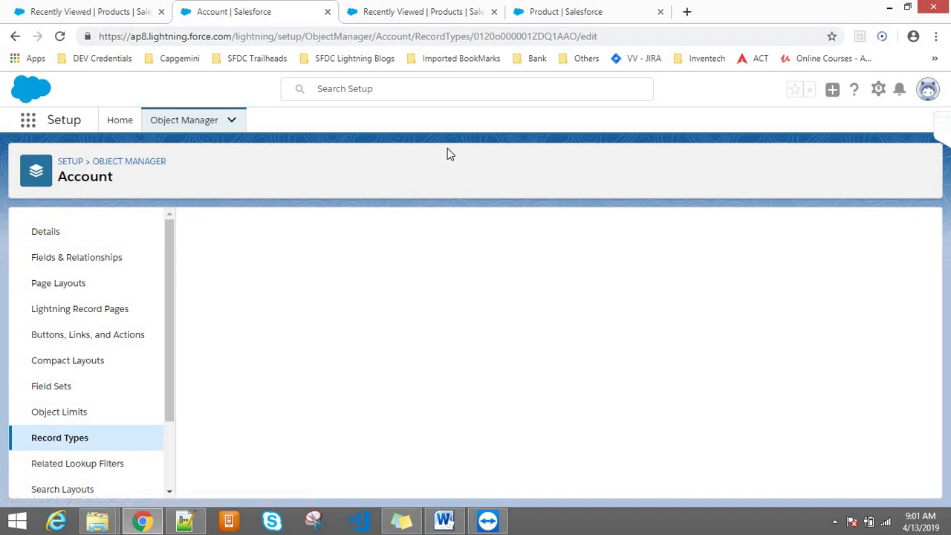
{"action": "left_click", "coordinate": [929, 94]}
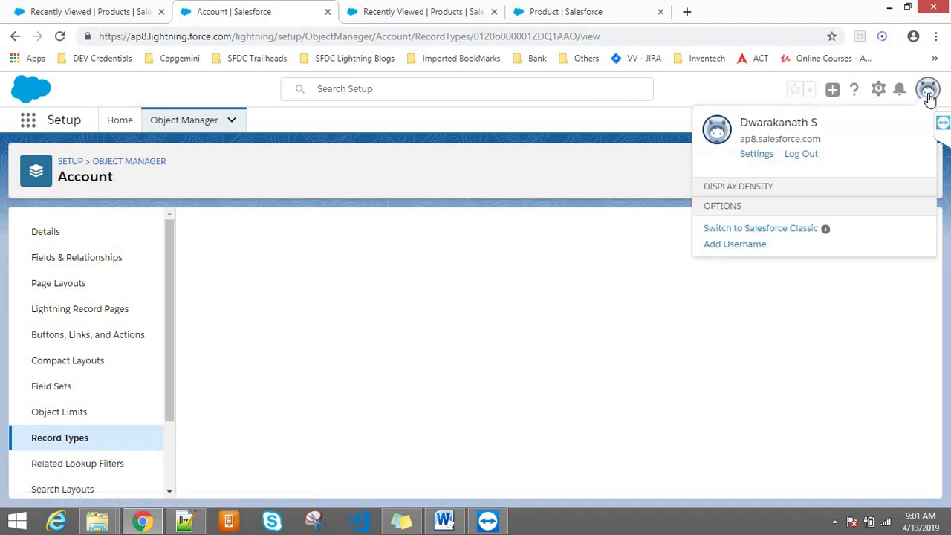
{"action": "left_click", "coordinate": [773, 131]}
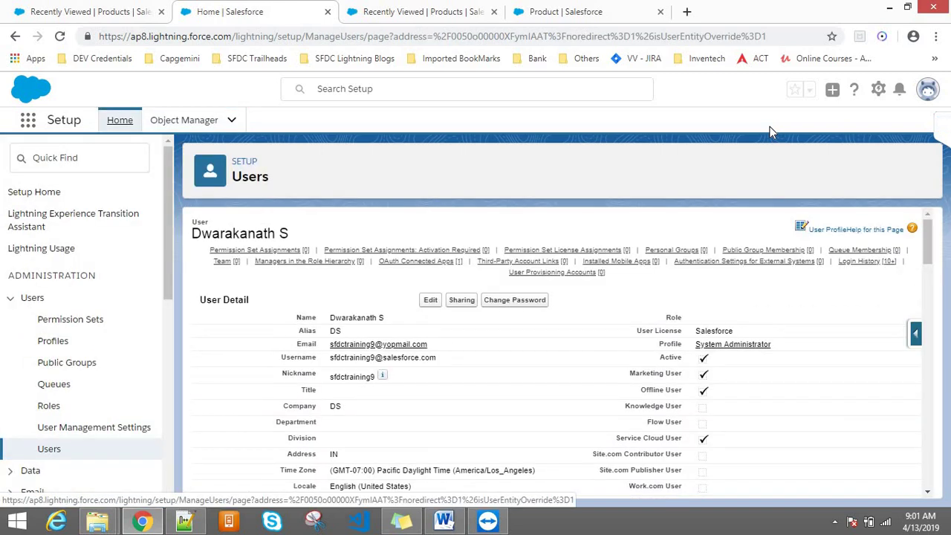
- From the Accounts list, open a new Saving Account form and close it unsaved
{"action": "left_click", "coordinate": [141, 8]}
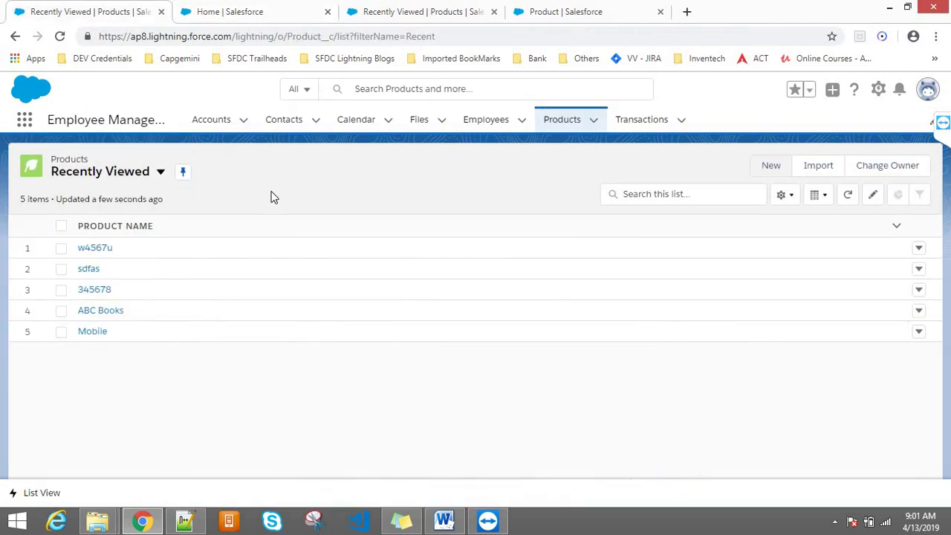
{"action": "left_click", "coordinate": [212, 127]}
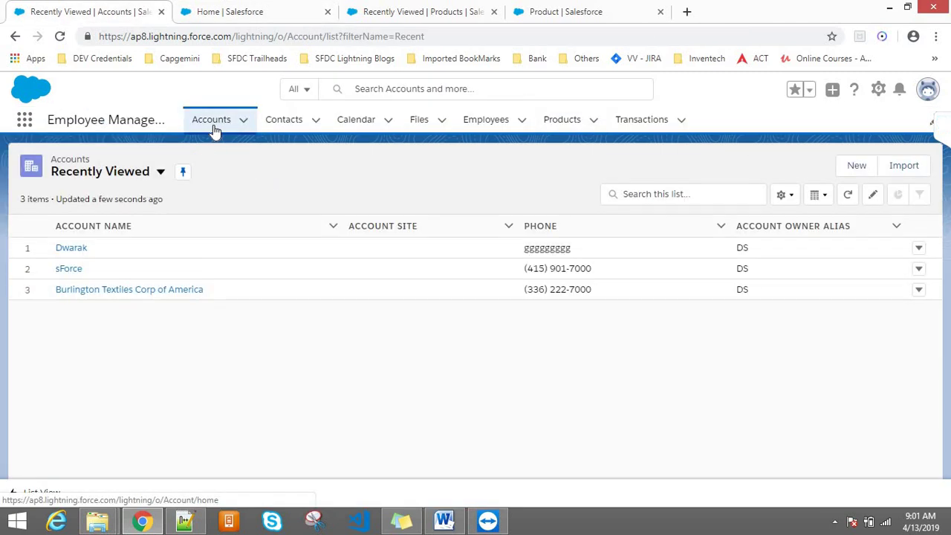
{"action": "left_click", "coordinate": [855, 165]}
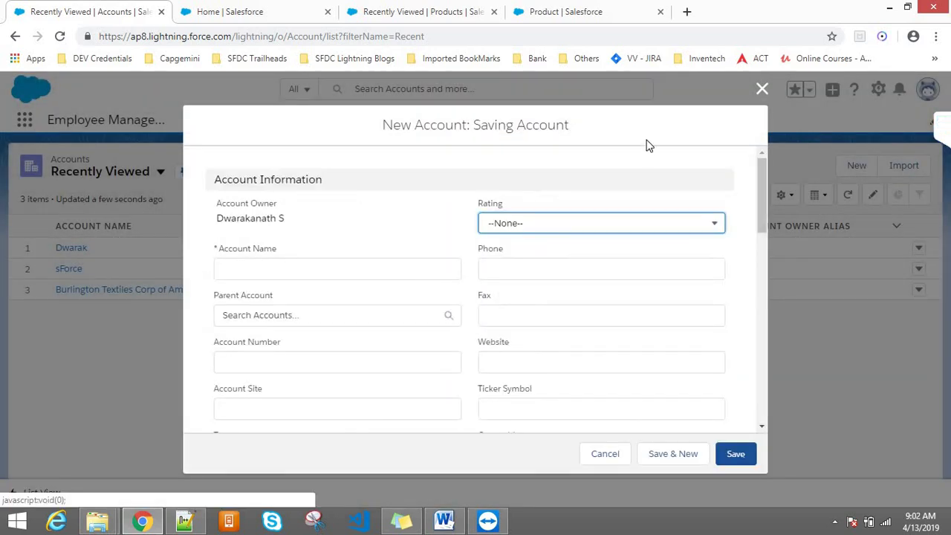
{"action": "left_click", "coordinate": [762, 90]}
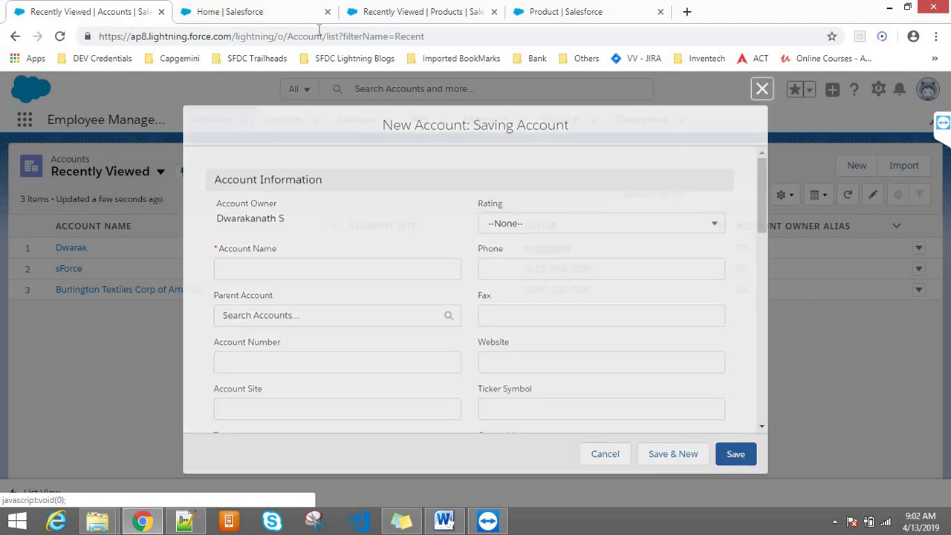
- Open Account in Object Manager via Setup's Edit Object, and close the old Product tab
{"action": "left_click", "coordinate": [877, 92]}
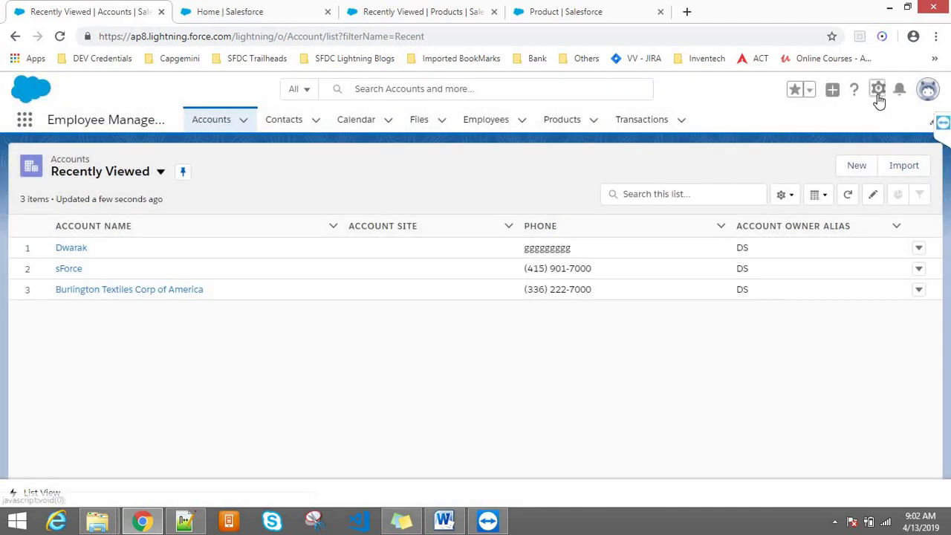
{"action": "left_click", "coordinate": [831, 250]}
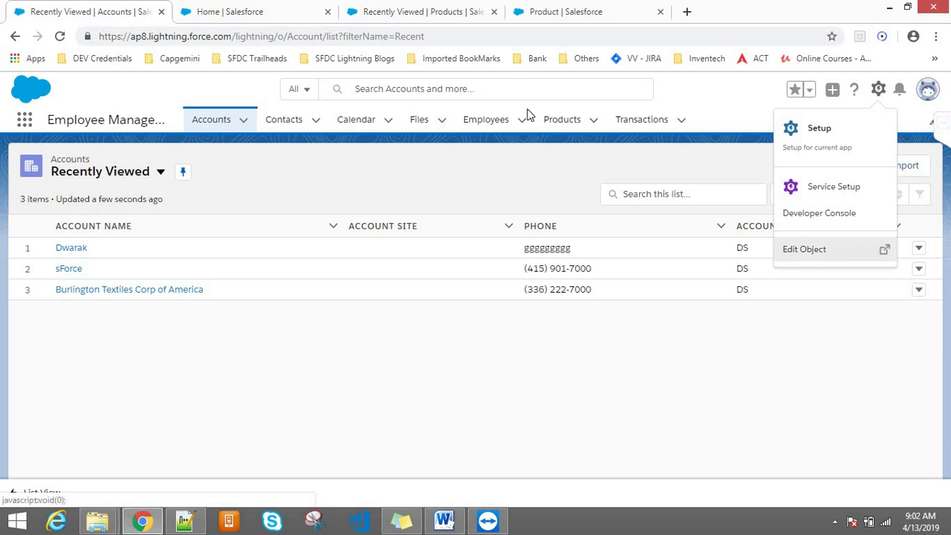
{"action": "left_click", "coordinate": [346, 9]}
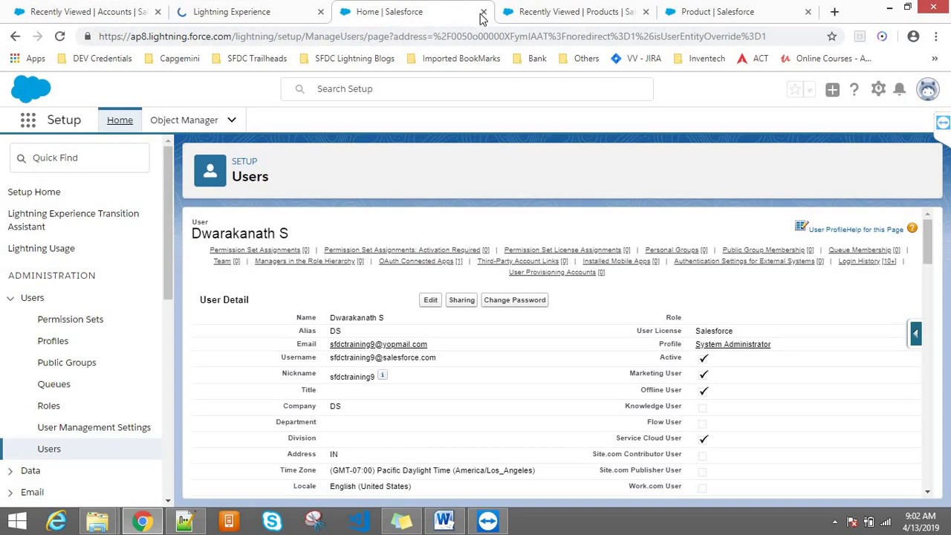
{"action": "left_click", "coordinate": [247, 8]}
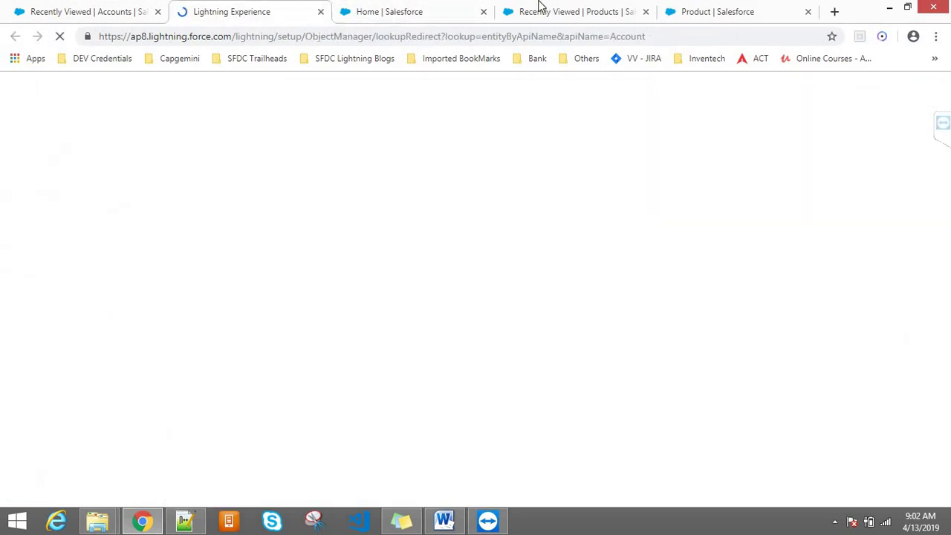
{"action": "left_click", "coordinate": [654, 11]}
{"action": "left_click", "coordinate": [646, 11]}
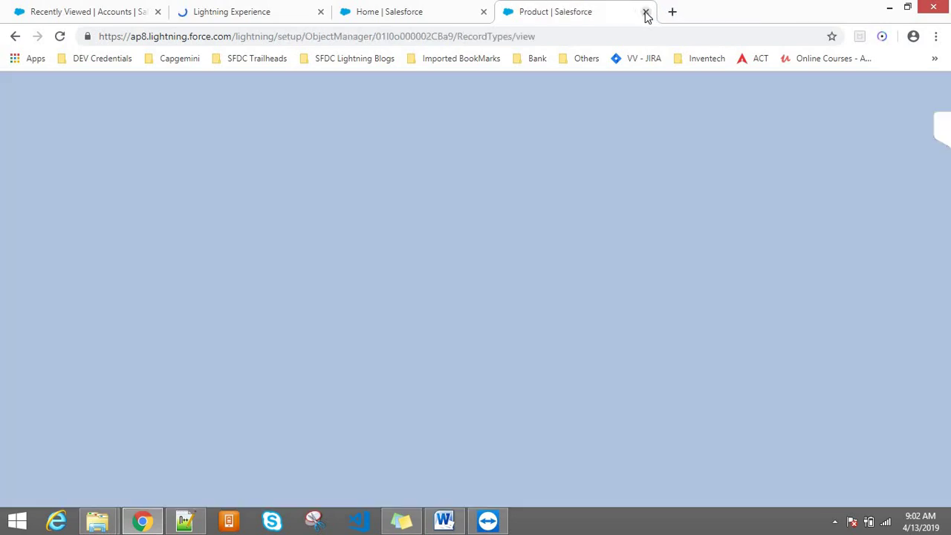
{"action": "left_click", "coordinate": [225, 8]}
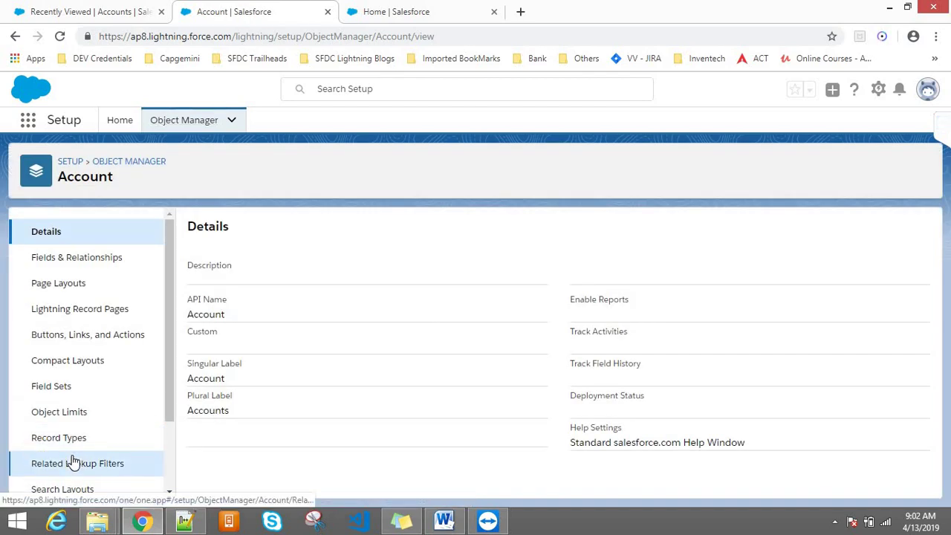
- List the Account record types to confirm Joint Account and Saving Account are active
{"action": "left_click", "coordinate": [59, 439]}
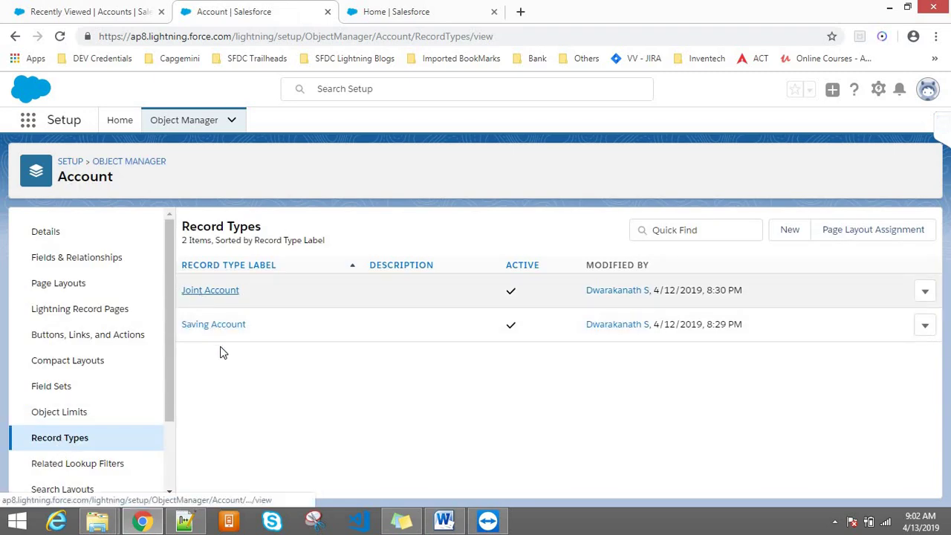
{"action": "left_click", "coordinate": [88, 39]}
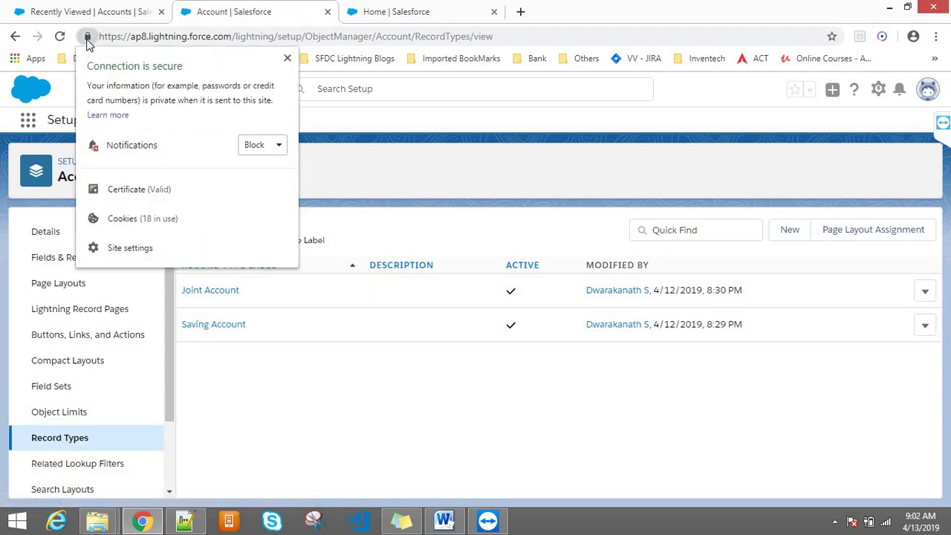
{"action": "left_click", "coordinate": [93, 9]}
- Reload the Accounts list and confirm New opens a Saving Account form, closing it unsaved
{"action": "left_click", "coordinate": [93, 9]}
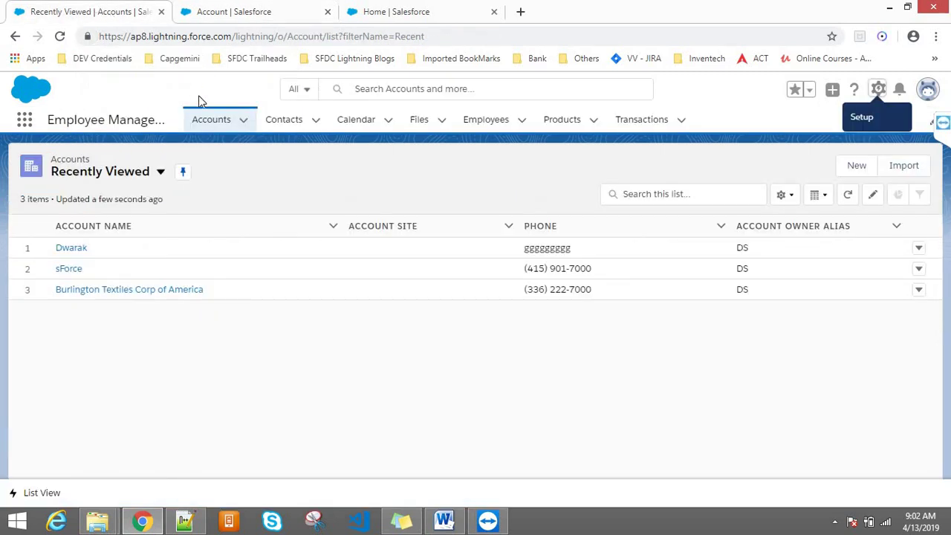
{"action": "left_click", "coordinate": [212, 120]}
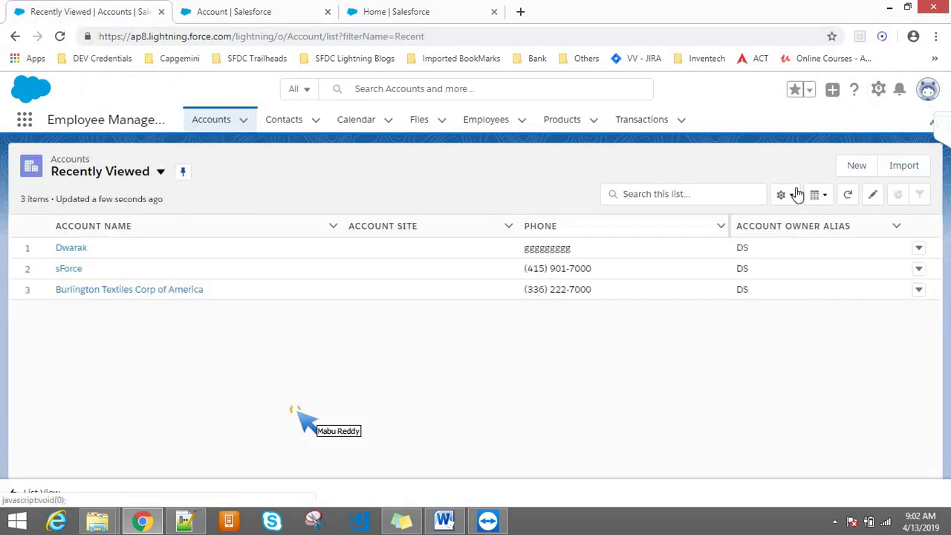
{"action": "left_click", "coordinate": [856, 166]}
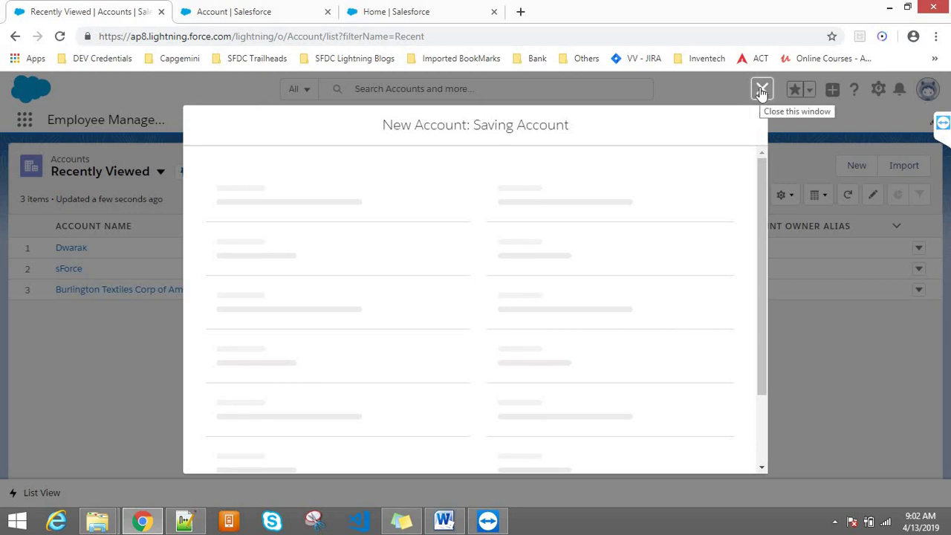
{"action": "left_click", "coordinate": [762, 90]}
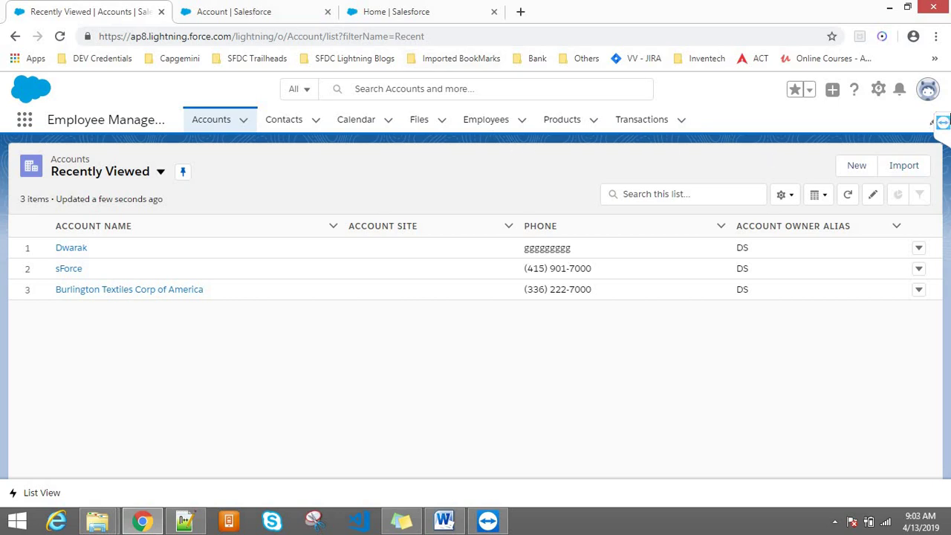
- Go from the current user's setup details to the System Administrator profile page
{"action": "left_click", "coordinate": [927, 95]}
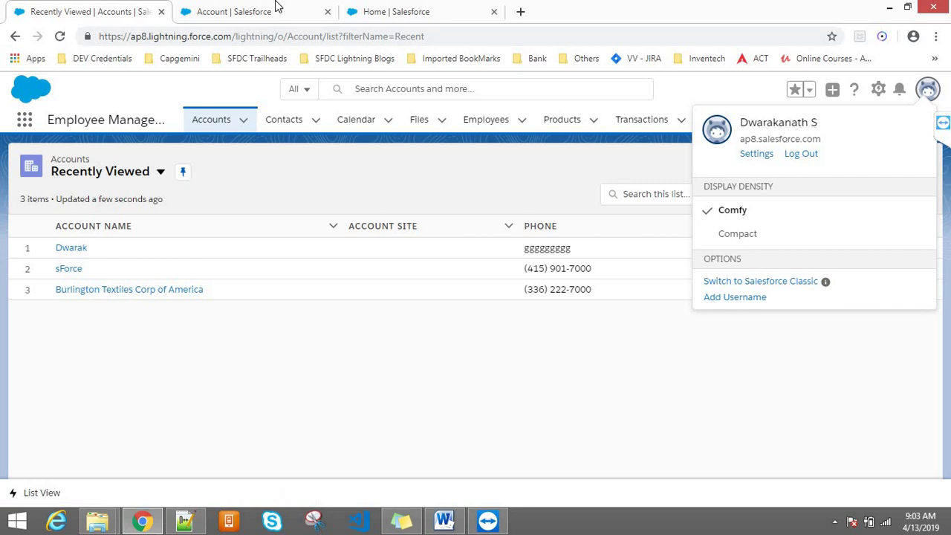
{"action": "left_click", "coordinate": [318, 7]}
{"action": "left_click", "coordinate": [361, 7]}
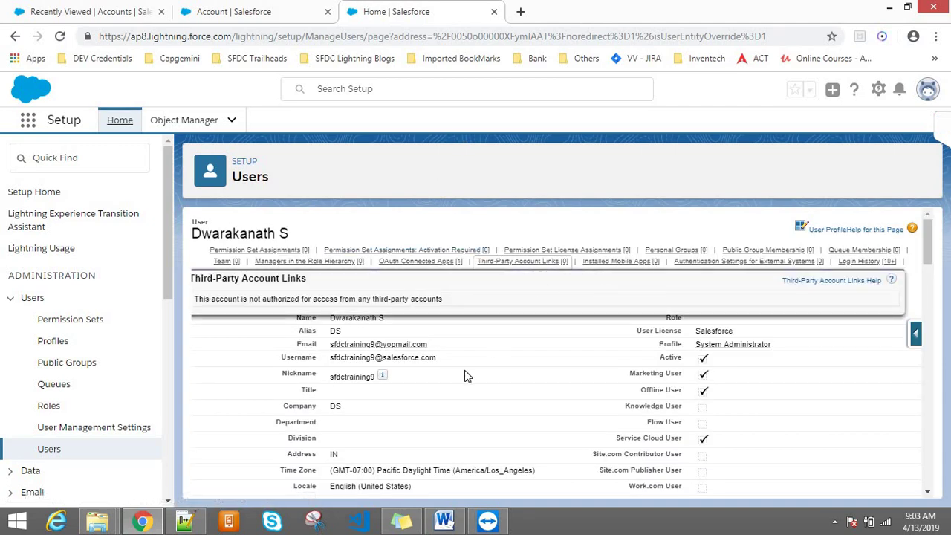
{"action": "left_click", "coordinate": [756, 347]}
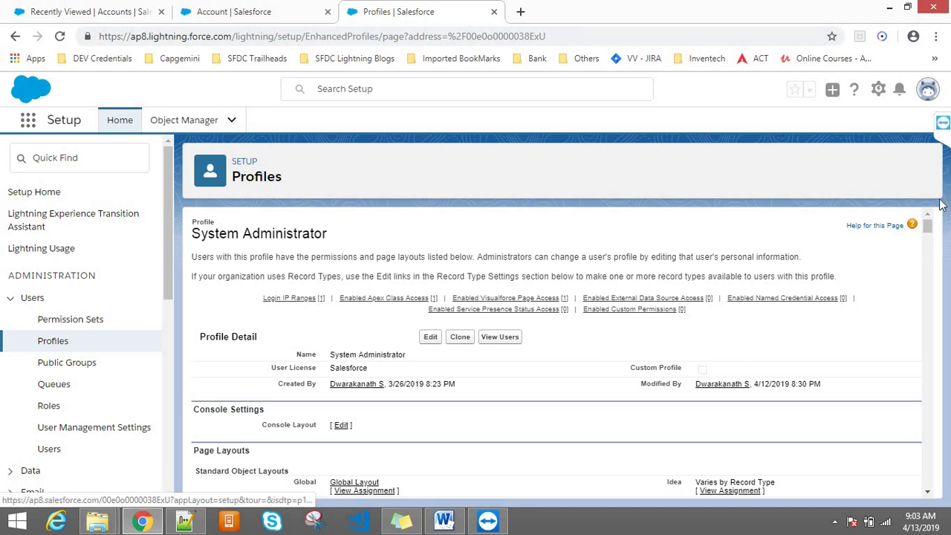
- Review the System Administrator profile's Page Layouts and Standard Object Layouts sections
{"action": "left_click_drag", "start_coordinate": [928, 226], "coordinate": [928, 220]}
{"action": "mouse_move", "coordinate": [394, 299]}
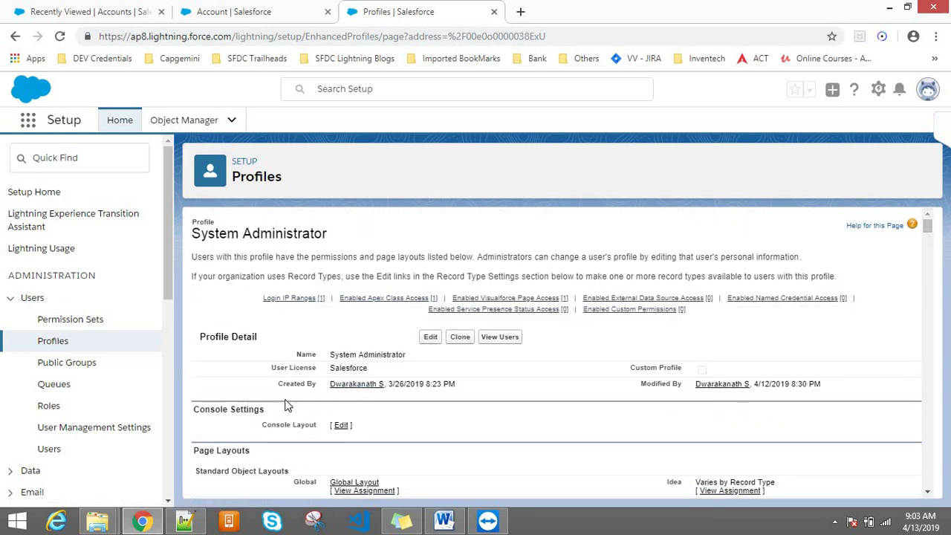
{"action": "left_click_drag", "start_coordinate": [253, 452], "coordinate": [193, 451]}
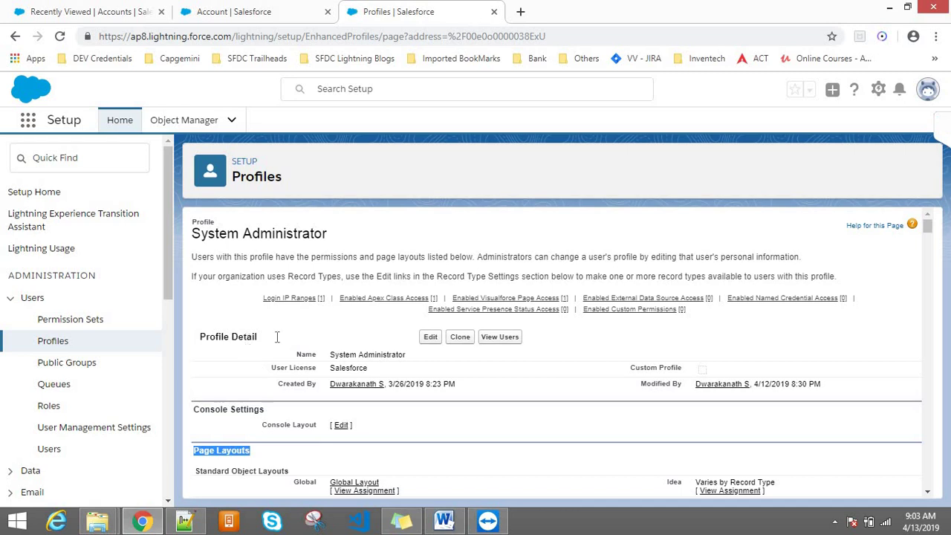
{"action": "left_click_drag", "start_coordinate": [927, 228], "coordinate": [929, 237]}
{"action": "left_click", "coordinate": [222, 276]}
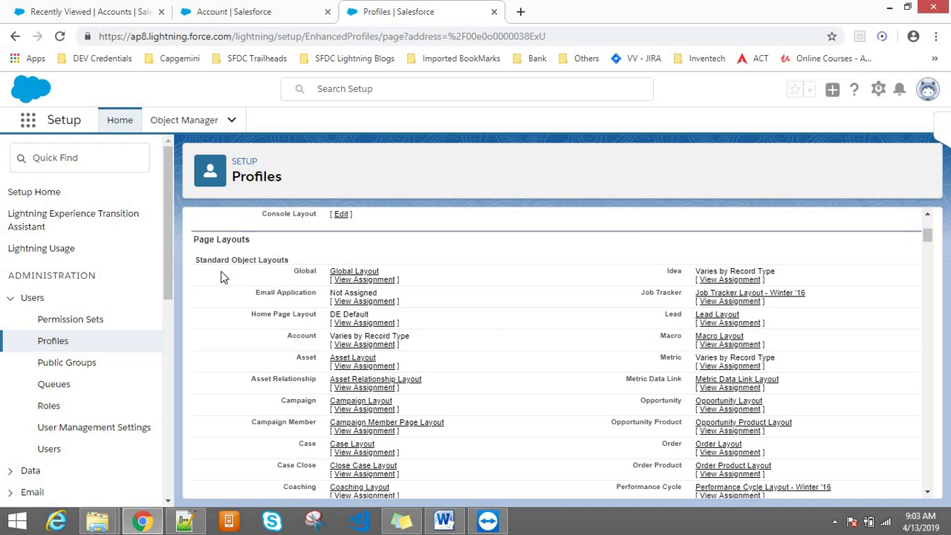
{"action": "triple_click", "coordinate": [202, 260]}
{"action": "left_click", "coordinate": [315, 314]}
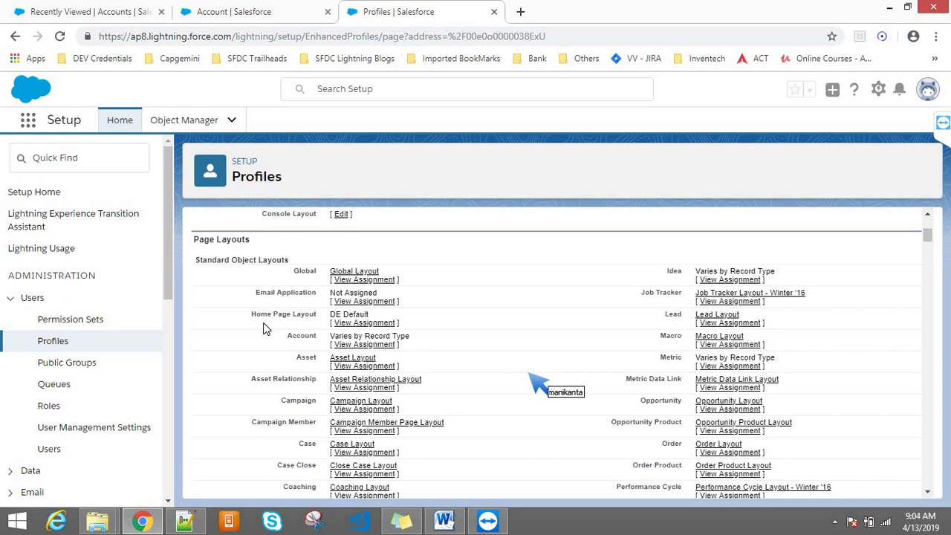
- Scroll past Field-Level Security down to Record Type Settings listing Saving Account (Default) and Joint Account
{"action": "scroll", "coordinate": [264, 326], "scroll_direction": "down", "scroll_amount": 3}
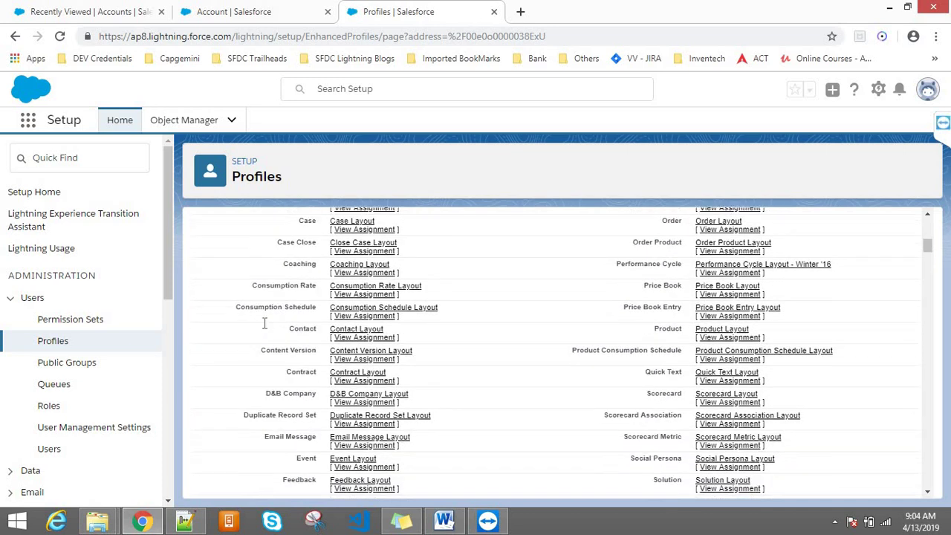
{"action": "scroll", "coordinate": [264, 323], "scroll_direction": "down", "scroll_amount": 10}
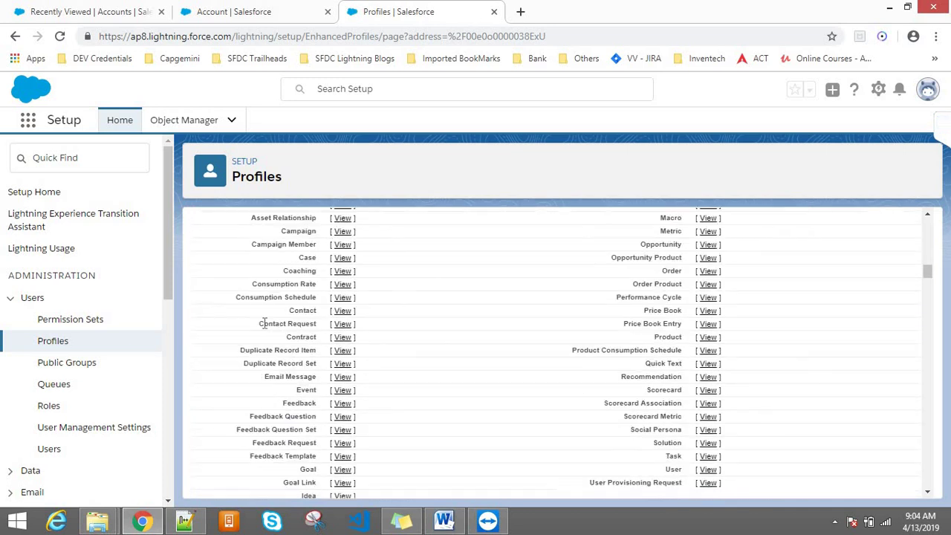
{"action": "scroll", "coordinate": [264, 325], "scroll_direction": "up", "scroll_amount": 3}
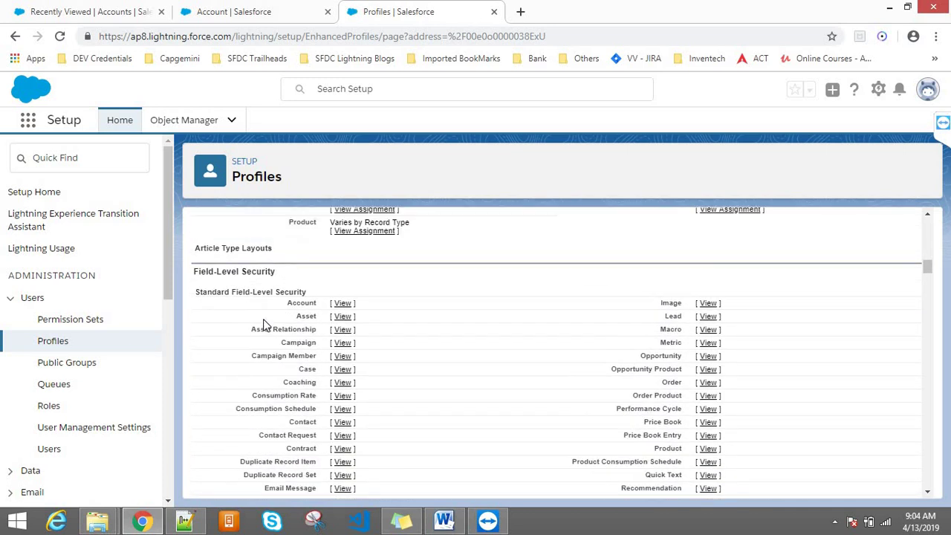
{"action": "left_click_drag", "start_coordinate": [274, 271], "coordinate": [190, 274]}
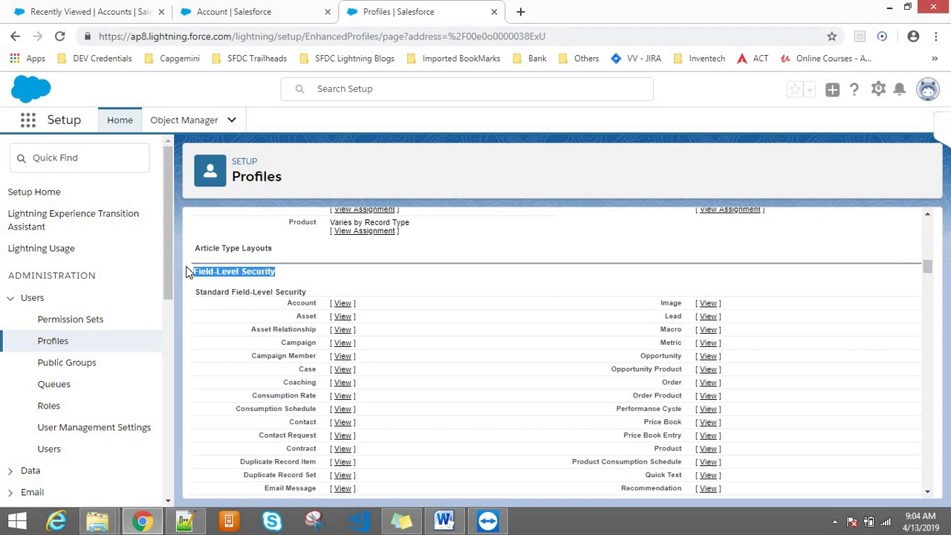
{"action": "scroll", "coordinate": [188, 273], "scroll_direction": "down", "scroll_amount": 10}
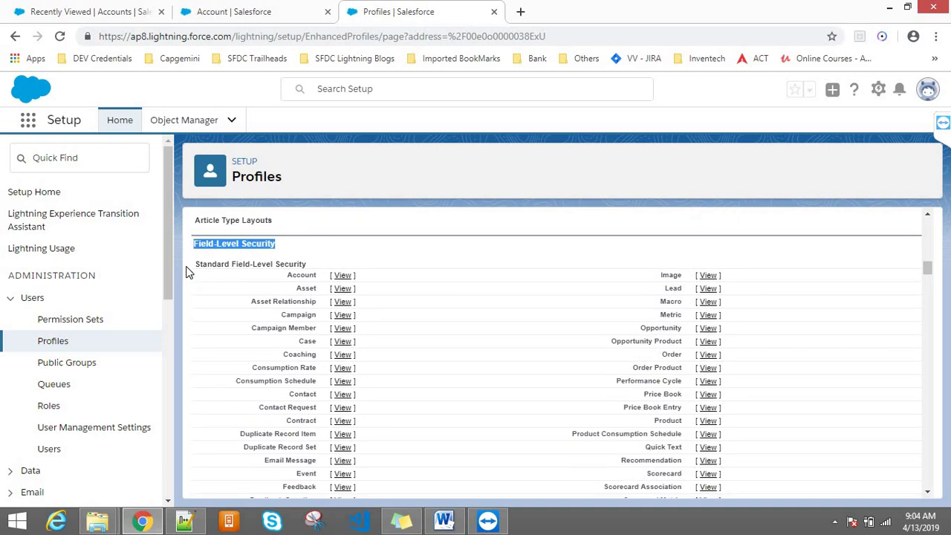
{"action": "scroll", "coordinate": [187, 272], "scroll_direction": "up", "scroll_amount": 3}
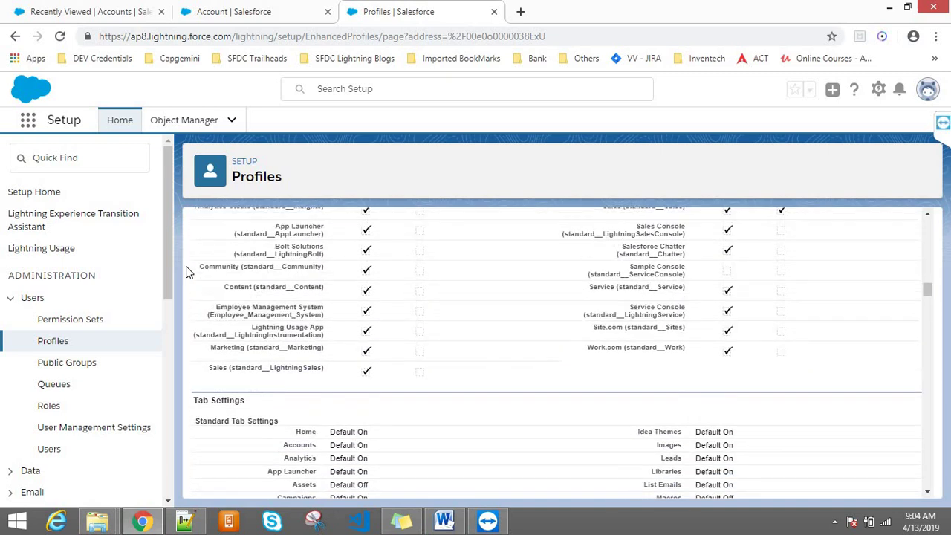
{"action": "scroll", "coordinate": [188, 272], "scroll_direction": "down", "scroll_amount": 2}
{"action": "scroll", "coordinate": [187, 273], "scroll_direction": "down", "scroll_amount": 3}
{"action": "scroll", "coordinate": [187, 273], "scroll_direction": "down", "scroll_amount": 4}
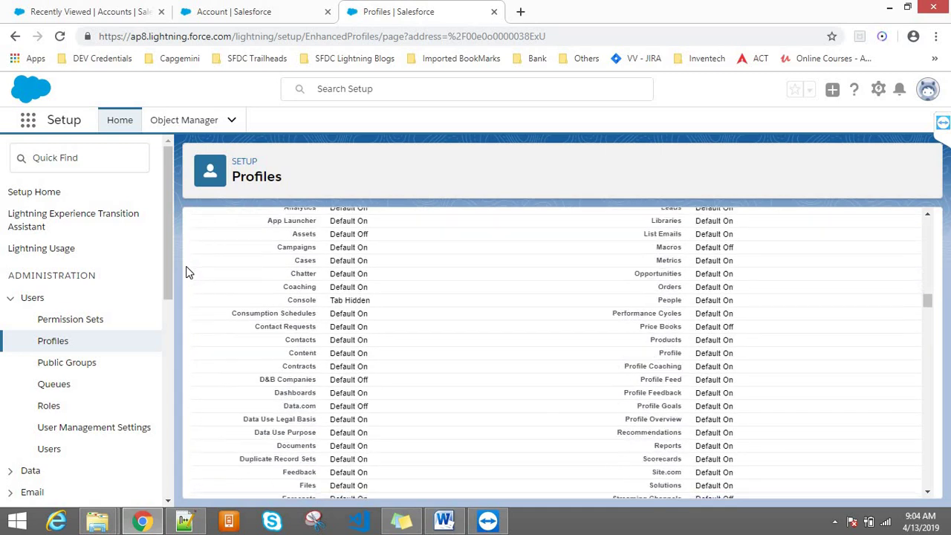
{"action": "scroll", "coordinate": [187, 272], "scroll_direction": "down", "scroll_amount": 2}
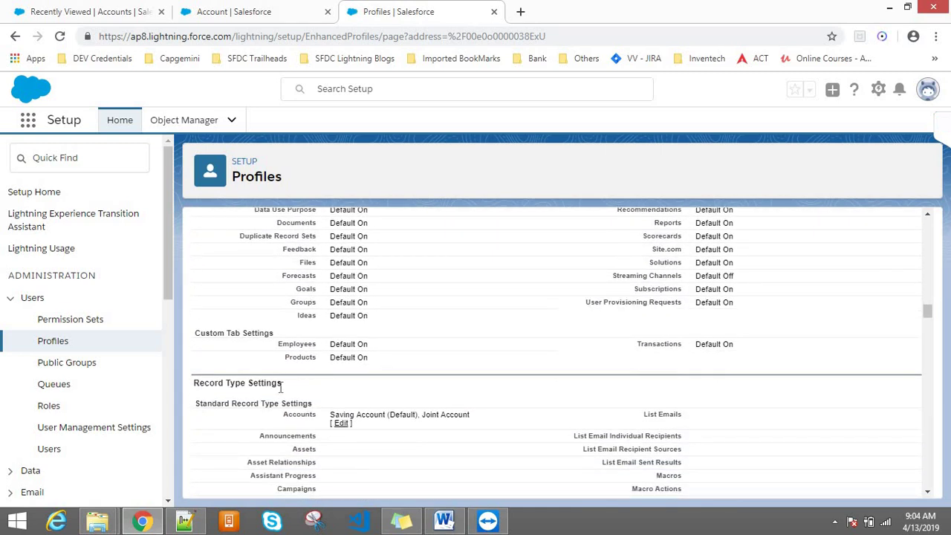
{"action": "left_click_drag", "start_coordinate": [280, 387], "coordinate": [192, 384]}
{"action": "left_click", "coordinate": [301, 383]}
{"action": "left_click_drag", "start_coordinate": [284, 415], "coordinate": [321, 423]}
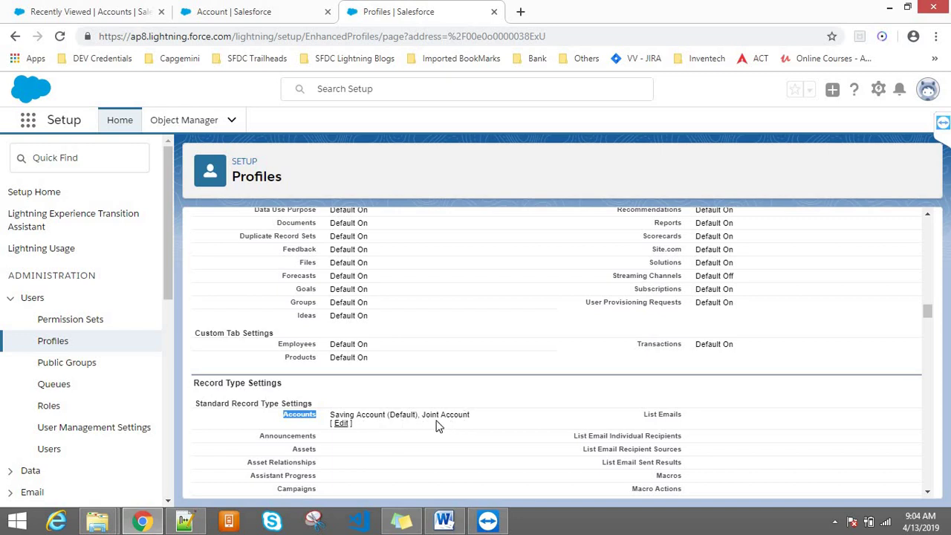
{"action": "left_click", "coordinate": [342, 426]}
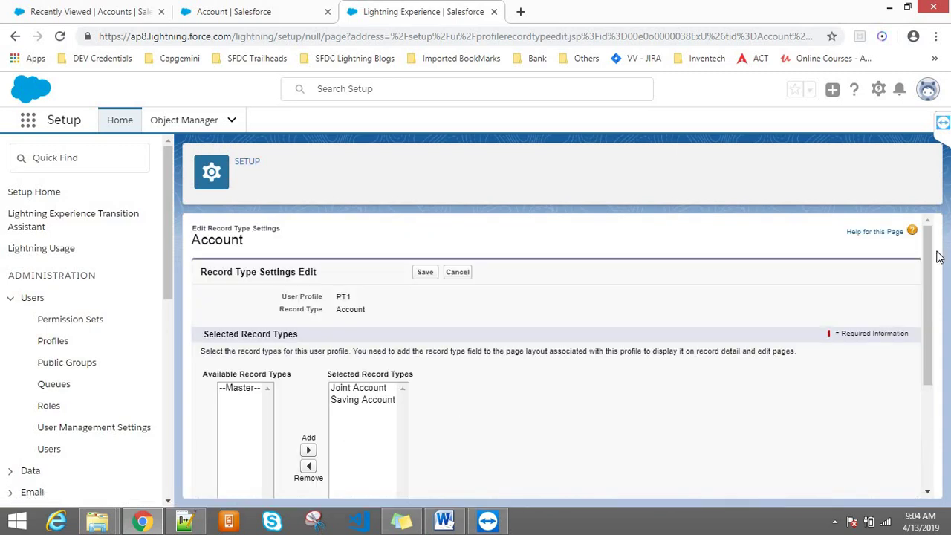
{"action": "left_click_drag", "start_coordinate": [929, 255], "coordinate": [930, 293]}
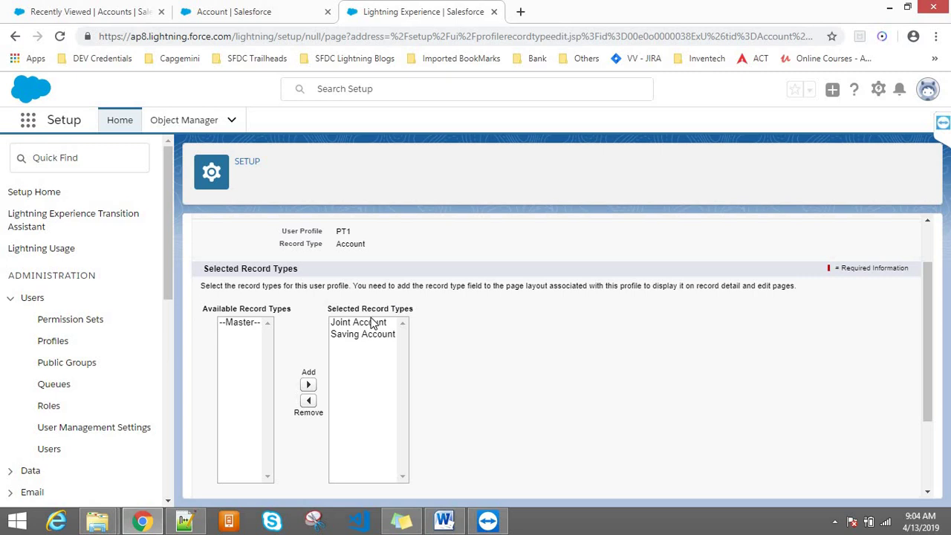
{"action": "left_click", "coordinate": [372, 323]}
{"action": "left_click", "coordinate": [366, 335]}
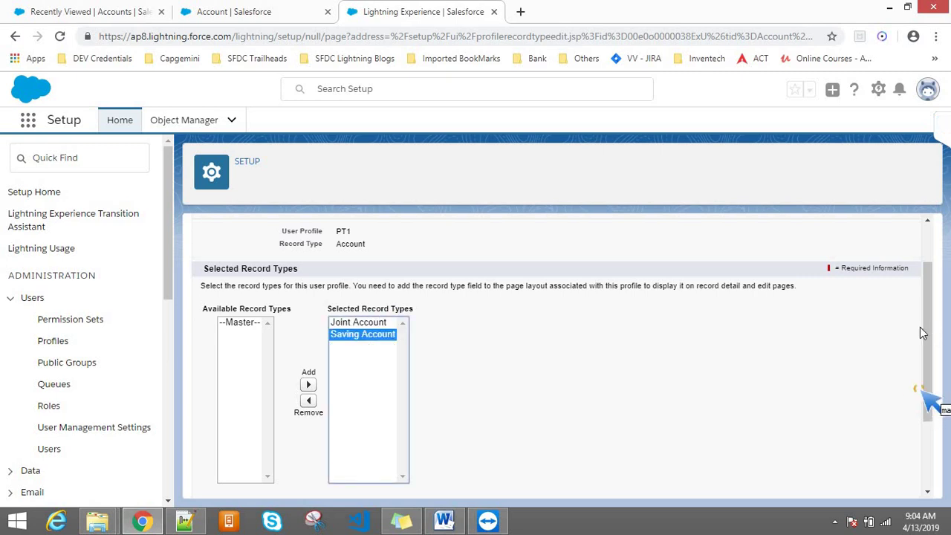
{"action": "left_click_drag", "start_coordinate": [927, 331], "coordinate": [931, 458]}
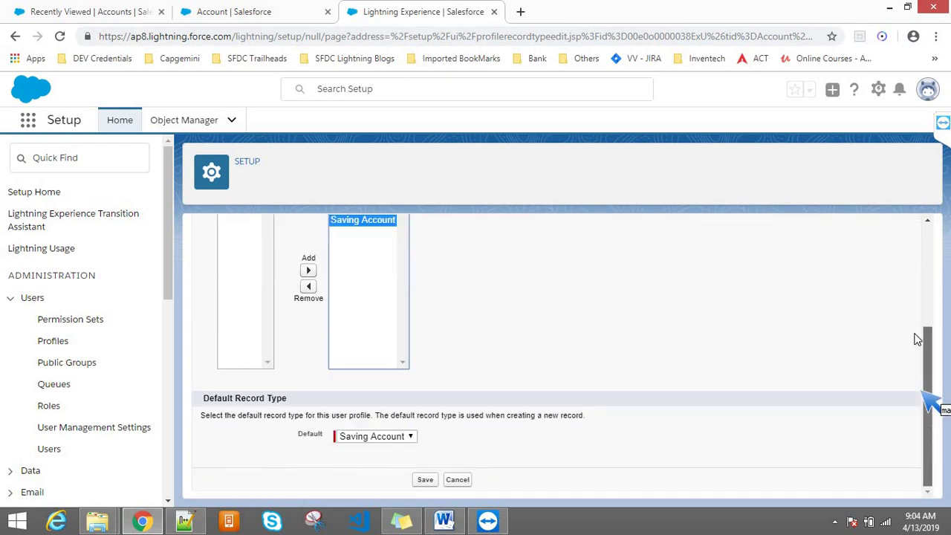
{"action": "scroll", "coordinate": [915, 327], "scroll_direction": "up", "scroll_amount": 3}
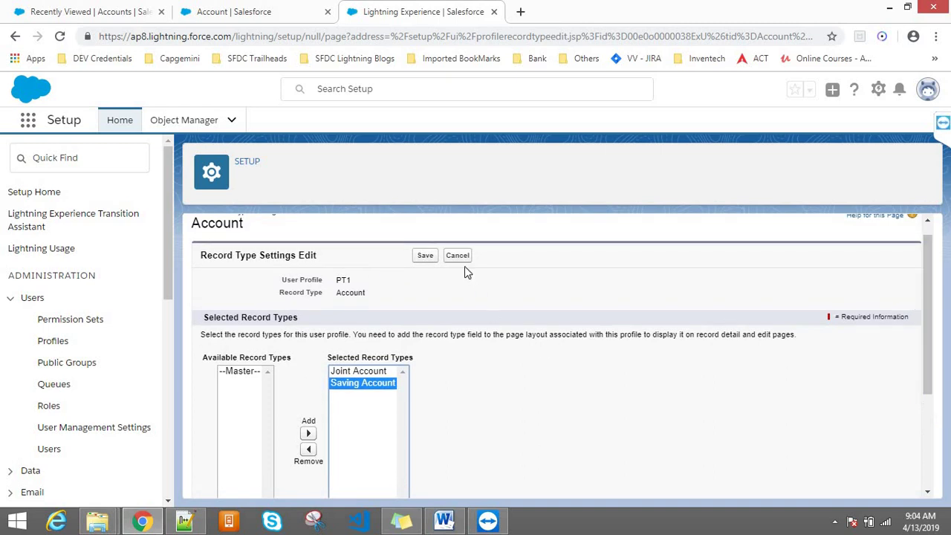
{"action": "left_click", "coordinate": [461, 259]}
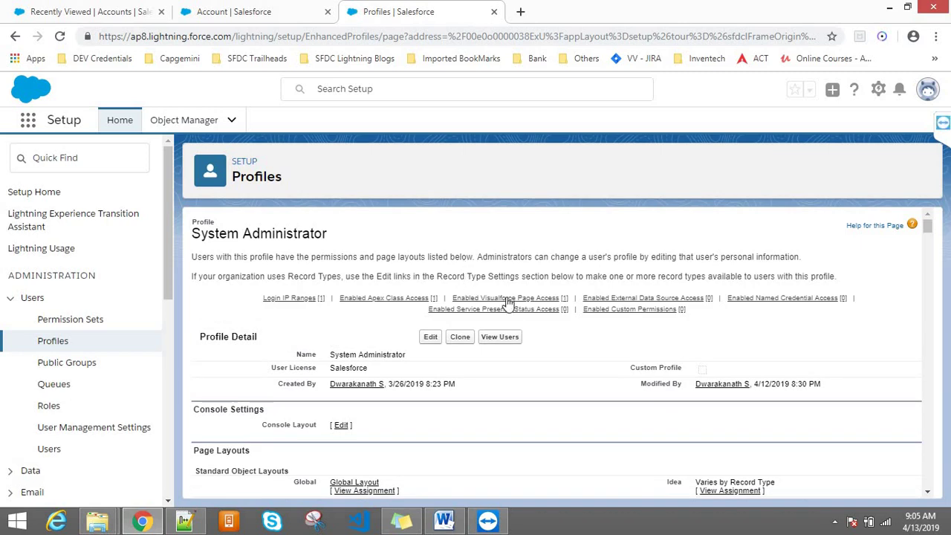
- From the Accounts list, start New Account twice, confirming it opens directly as Saving Account
{"action": "left_click", "coordinate": [52, 9]}
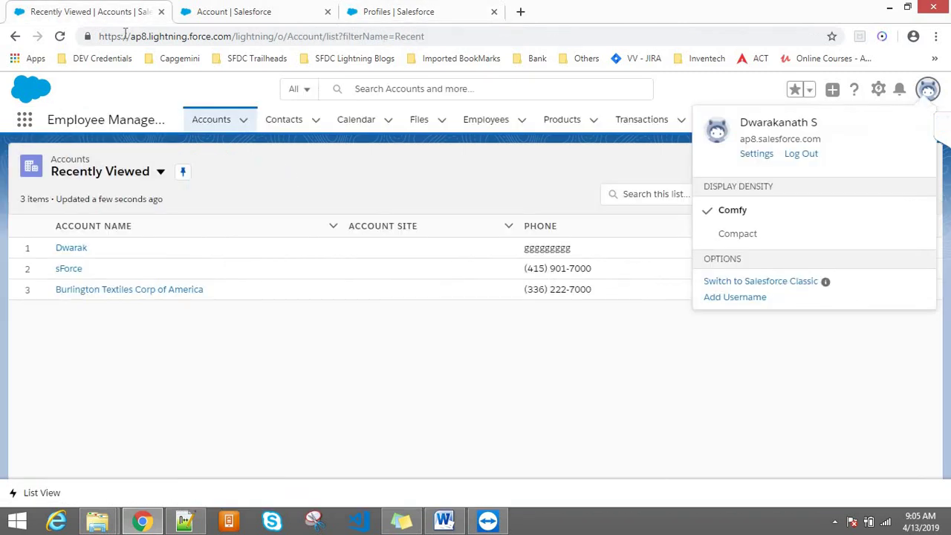
{"action": "left_click", "coordinate": [295, 126]}
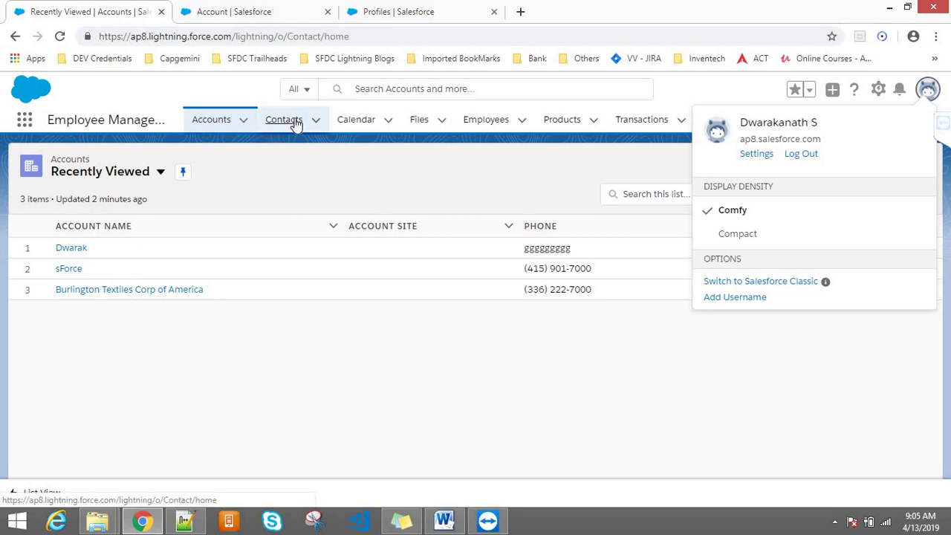
{"action": "left_click", "coordinate": [215, 121]}
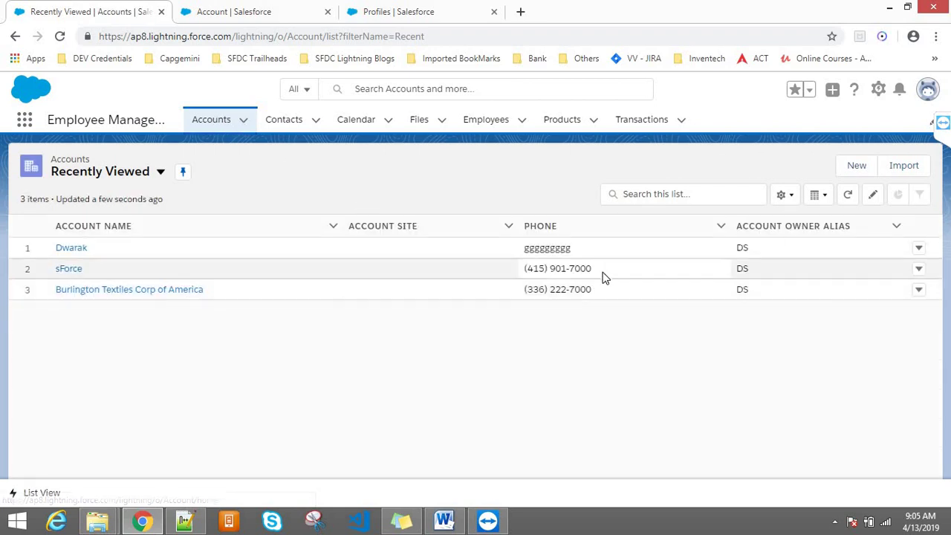
{"action": "left_click", "coordinate": [854, 167]}
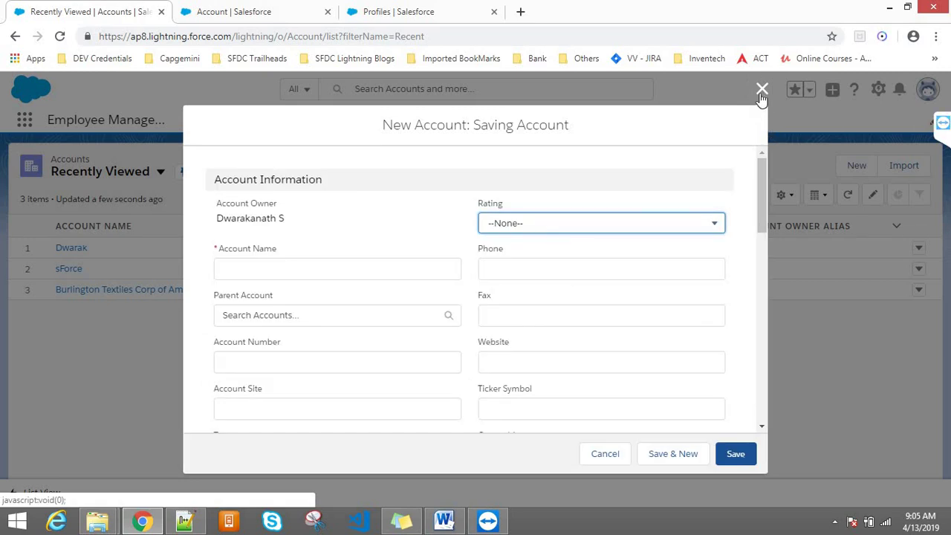
{"action": "left_click", "coordinate": [762, 90]}
{"action": "left_click", "coordinate": [928, 90]}
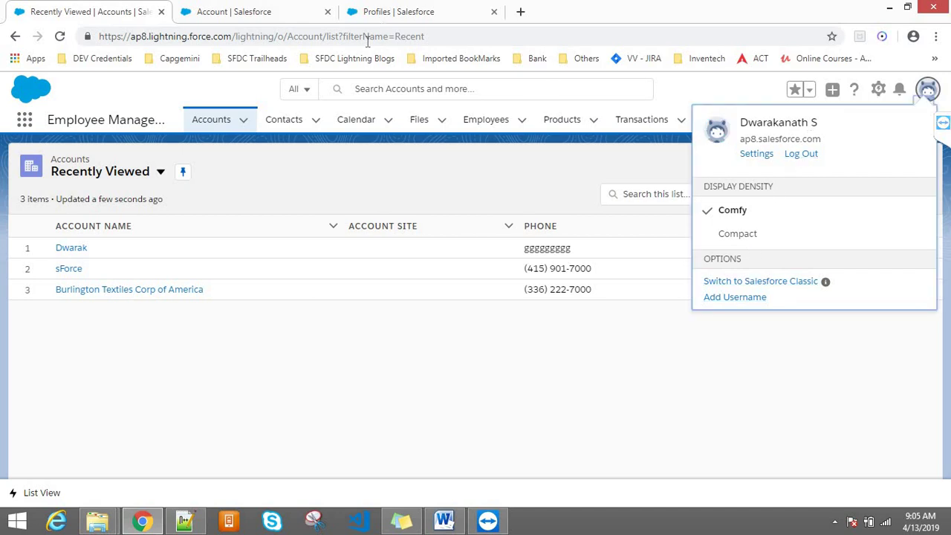
{"action": "left_click", "coordinate": [679, 158]}
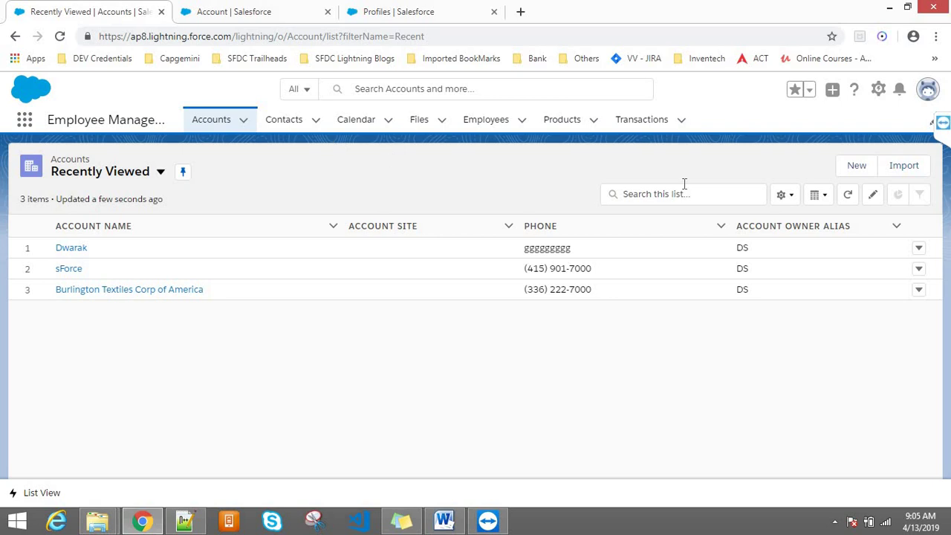
{"action": "left_click", "coordinate": [862, 165]}
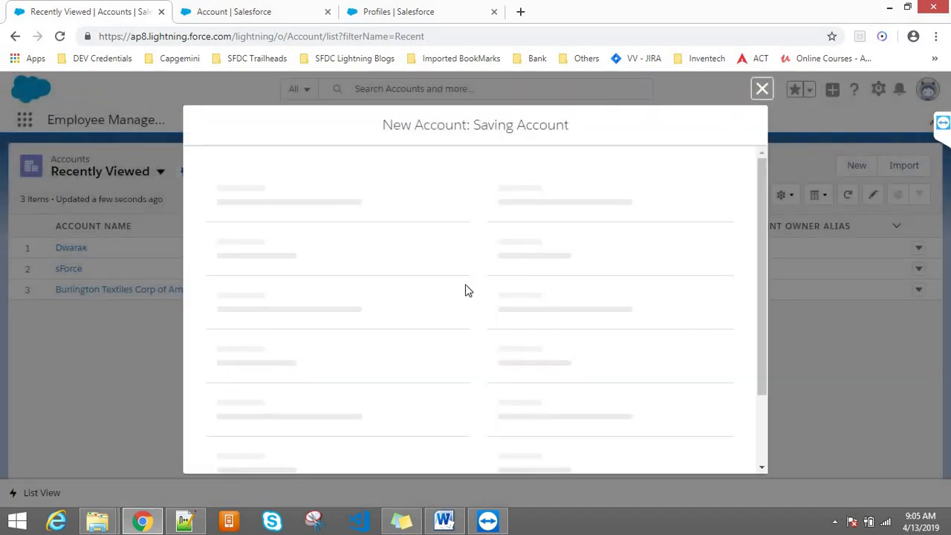
- Close the Saving Account form and review the record type choices offered for a new Product
{"action": "left_click", "coordinate": [761, 89]}
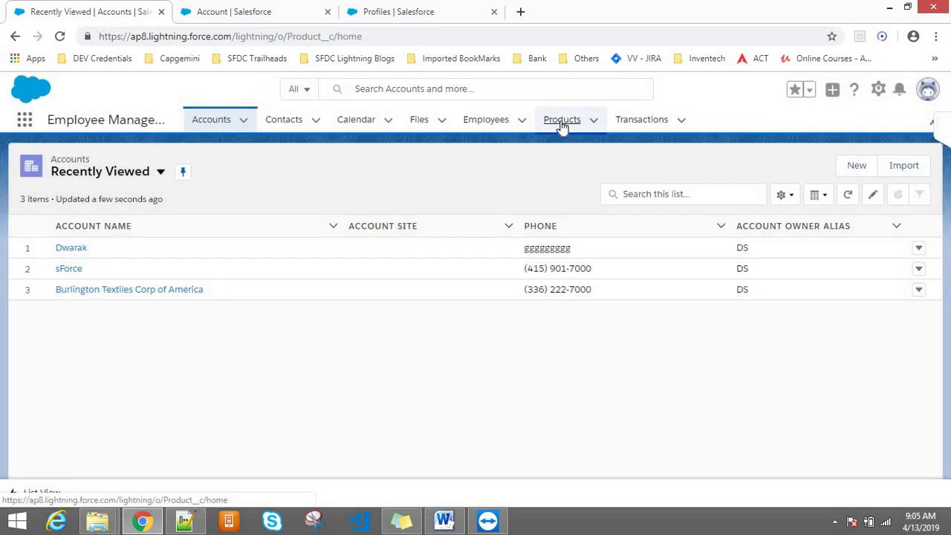
{"action": "left_click", "coordinate": [562, 125]}
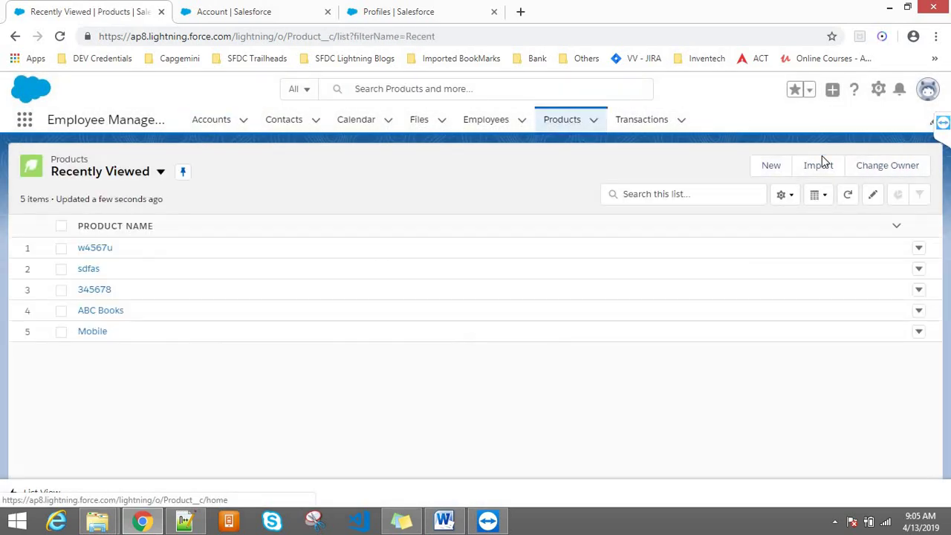
{"action": "left_click", "coordinate": [773, 173]}
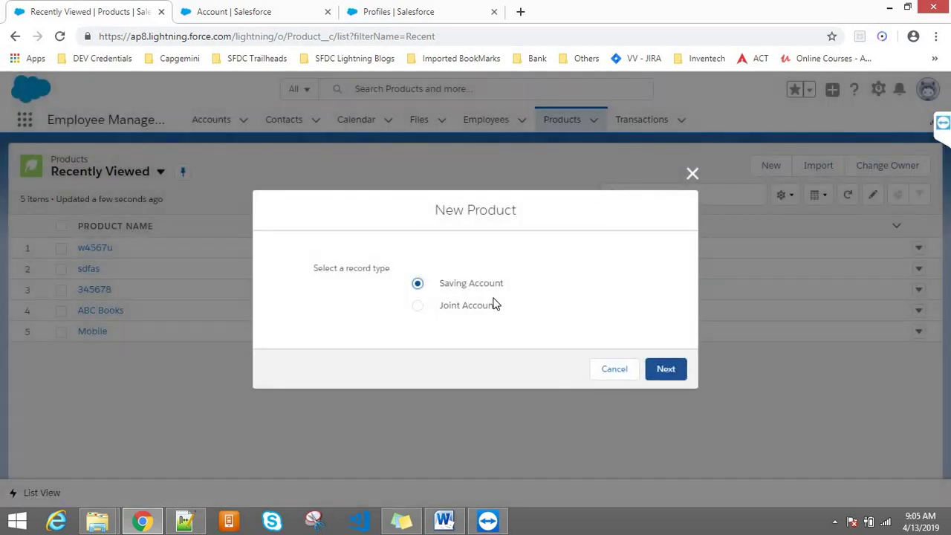
{"action": "left_click", "coordinate": [692, 173]}
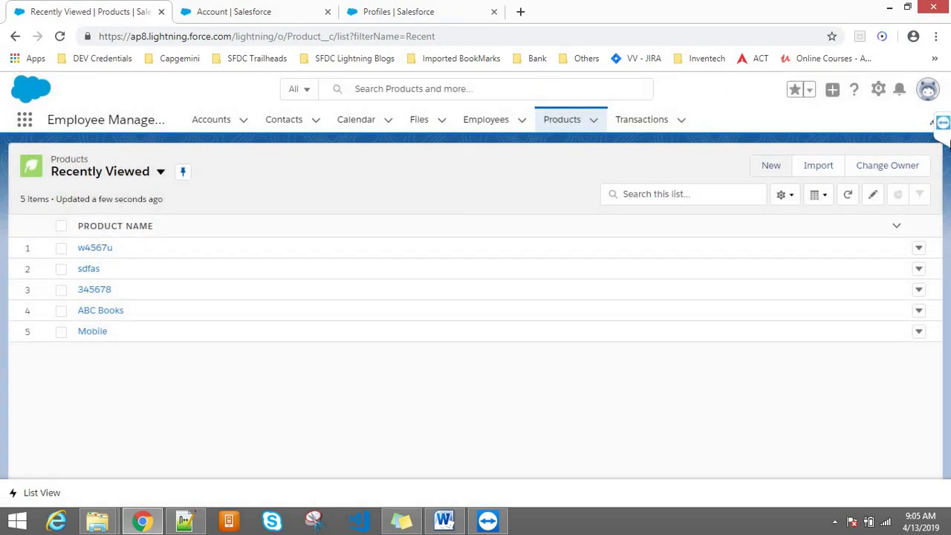
{"action": "left_click", "coordinate": [925, 89]}
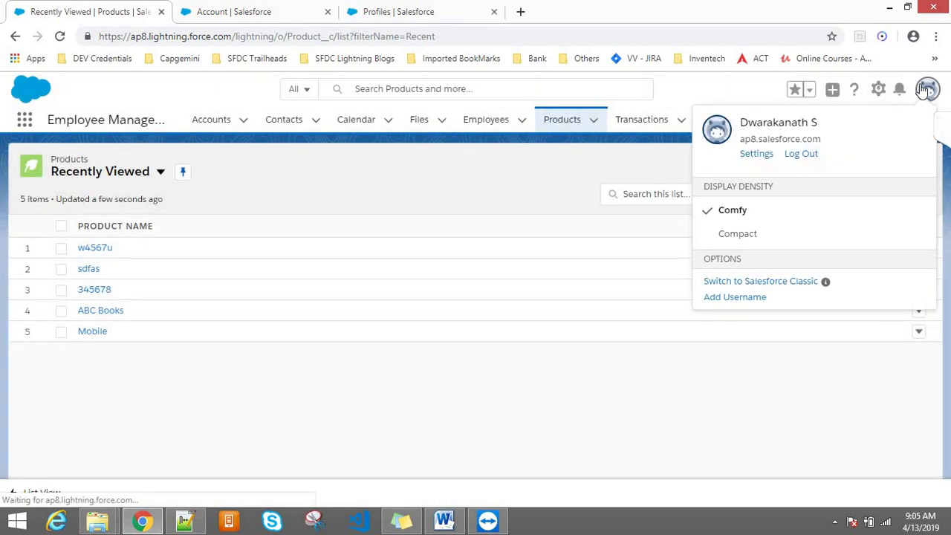
- Log out and sign back in as the Training9 user via the Developer Editions bookmark
{"action": "left_click", "coordinate": [803, 153]}
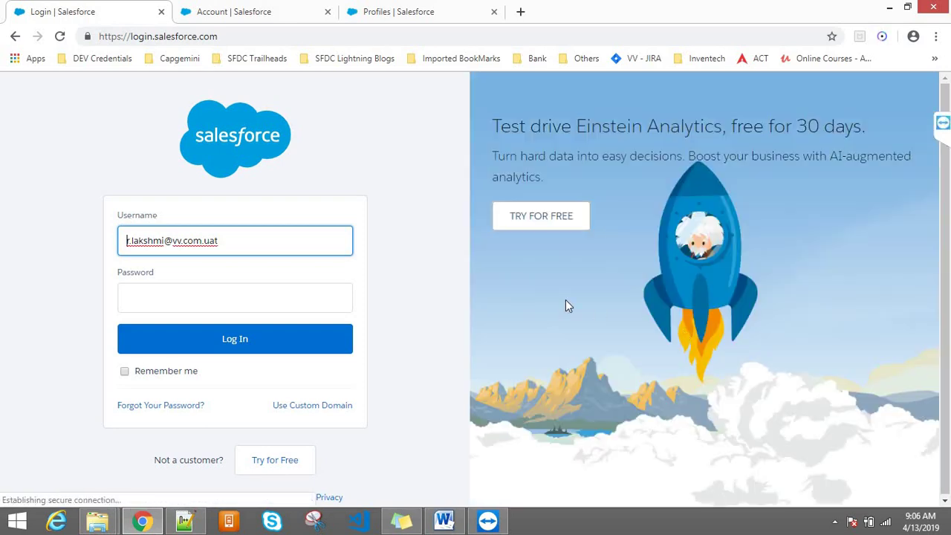
{"action": "left_click", "coordinate": [370, 60]}
{"action": "mouse_move", "coordinate": [439, 63]}
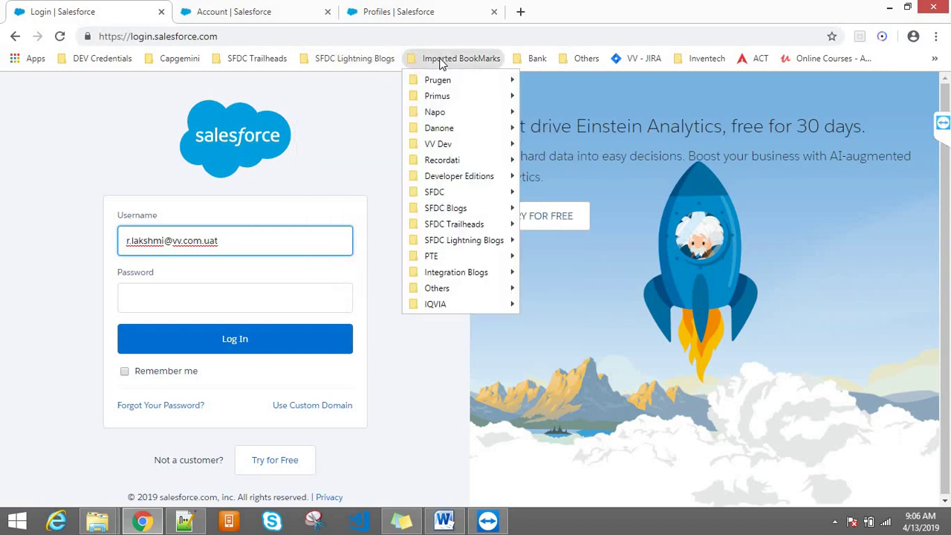
{"action": "mouse_move", "coordinate": [449, 147]}
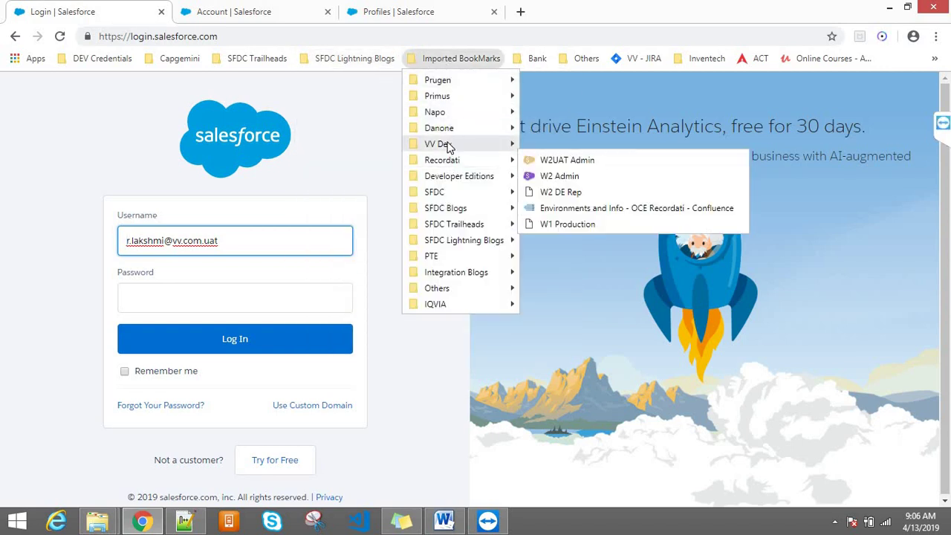
{"action": "mouse_move", "coordinate": [456, 178]}
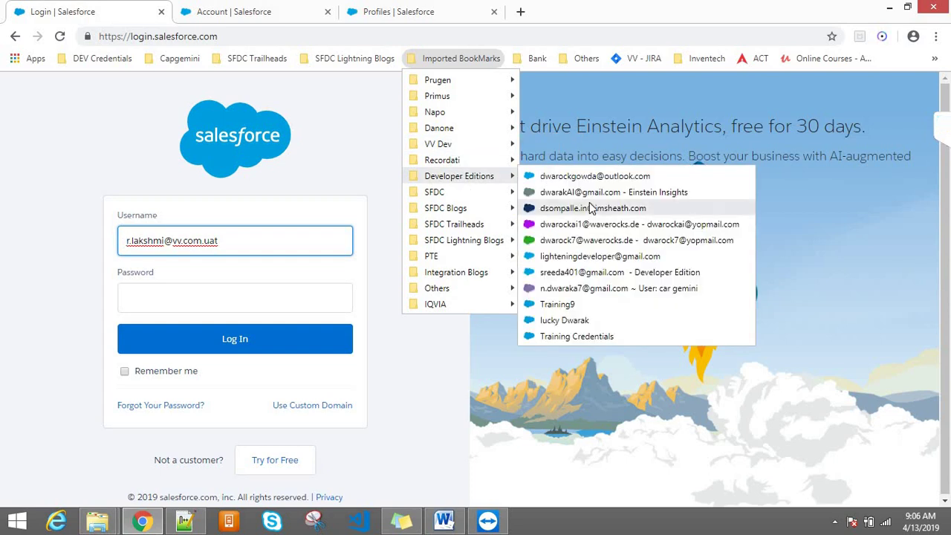
{"action": "left_click", "coordinate": [571, 304]}
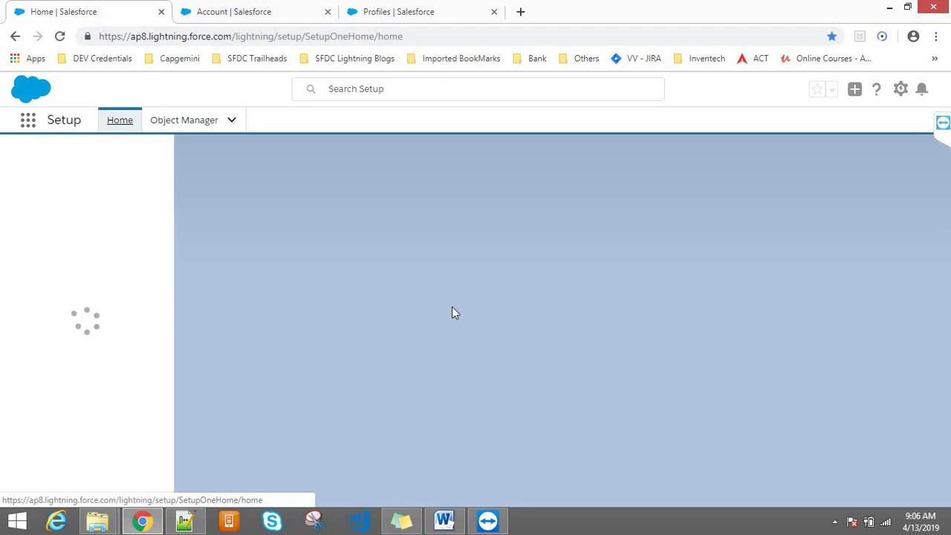
- Open Accounts from the App Launcher's All Items and start a new account to see record types
{"action": "left_click", "coordinate": [28, 121]}
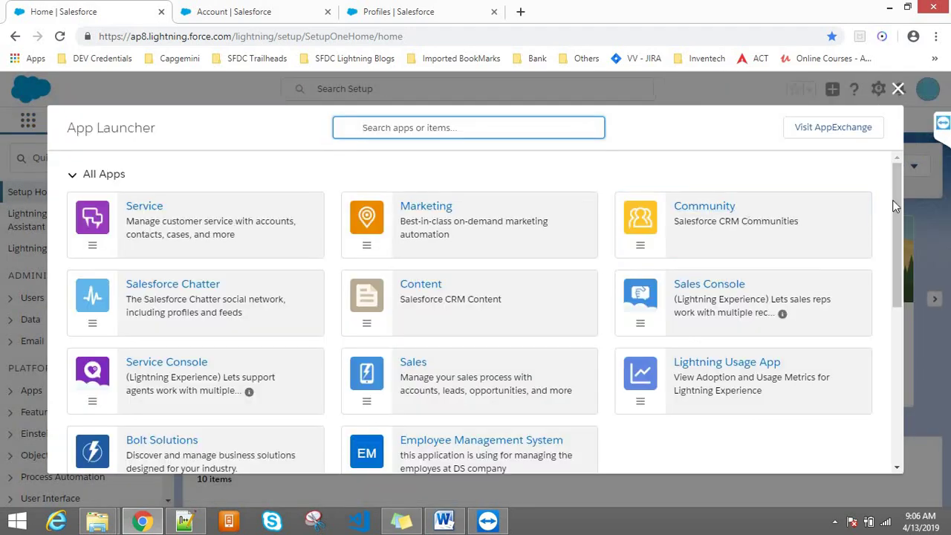
{"action": "left_click_drag", "start_coordinate": [897, 210], "coordinate": [896, 310]}
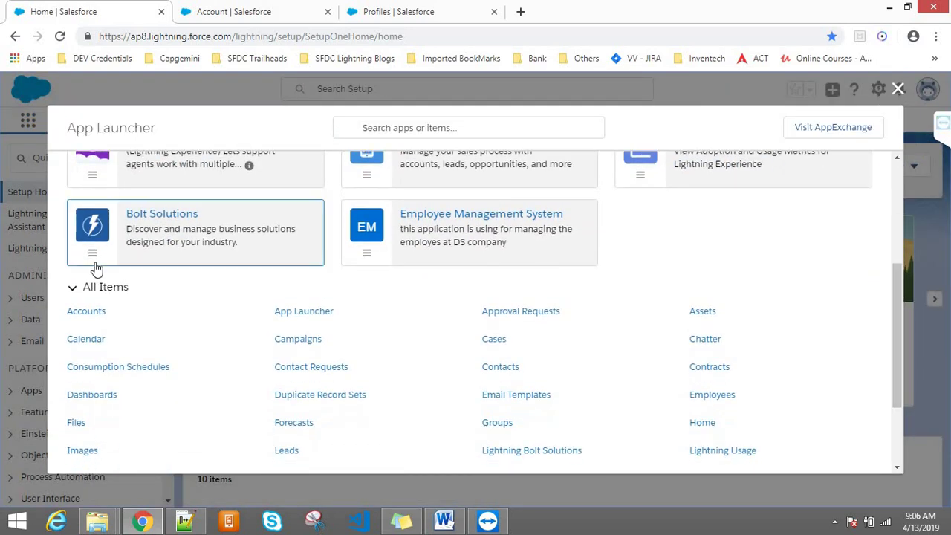
{"action": "left_click", "coordinate": [98, 314]}
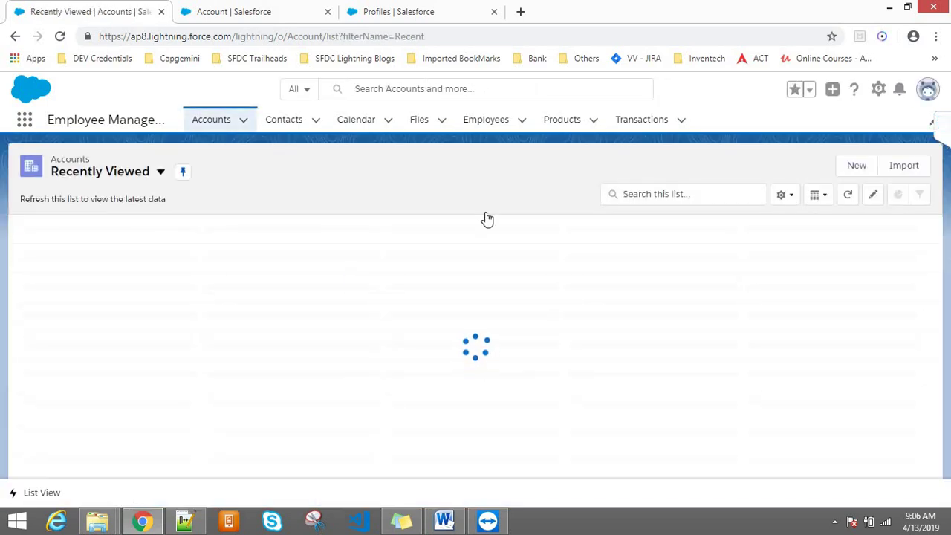
{"action": "left_click", "coordinate": [856, 166]}
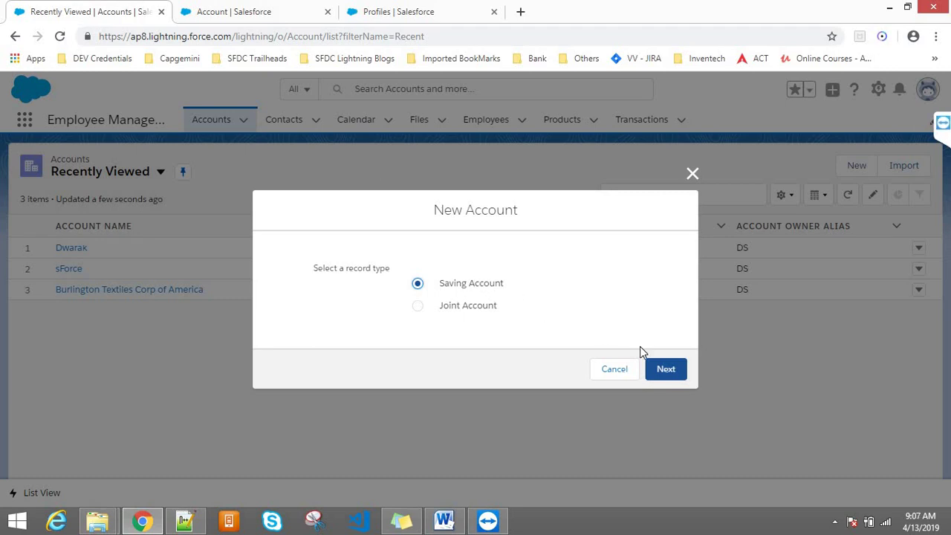
{"action": "left_click", "coordinate": [663, 369]}
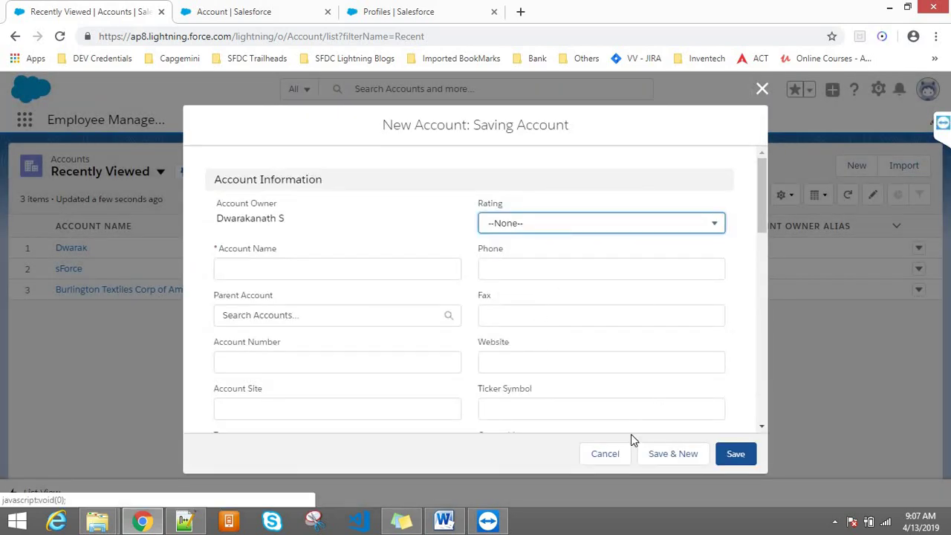
{"action": "left_click", "coordinate": [614, 454]}
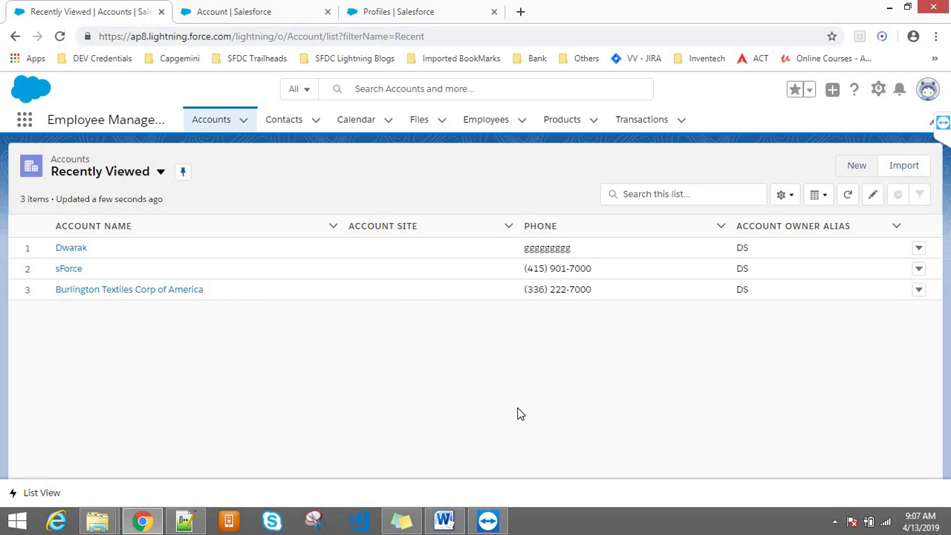
- Start a new Account using the Joint Account record type
{"action": "left_click", "coordinate": [857, 165]}
{"action": "left_click", "coordinate": [469, 308]}
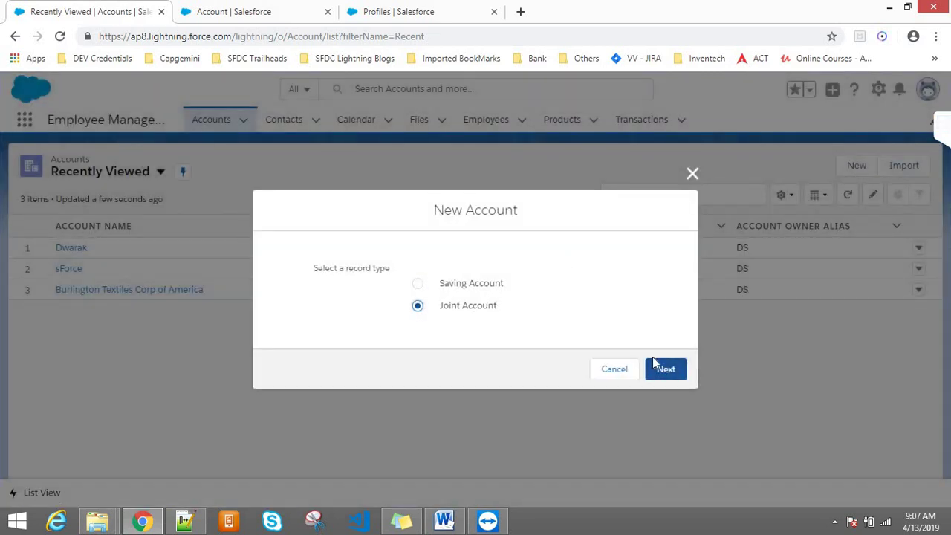
{"action": "left_click", "coordinate": [661, 367]}
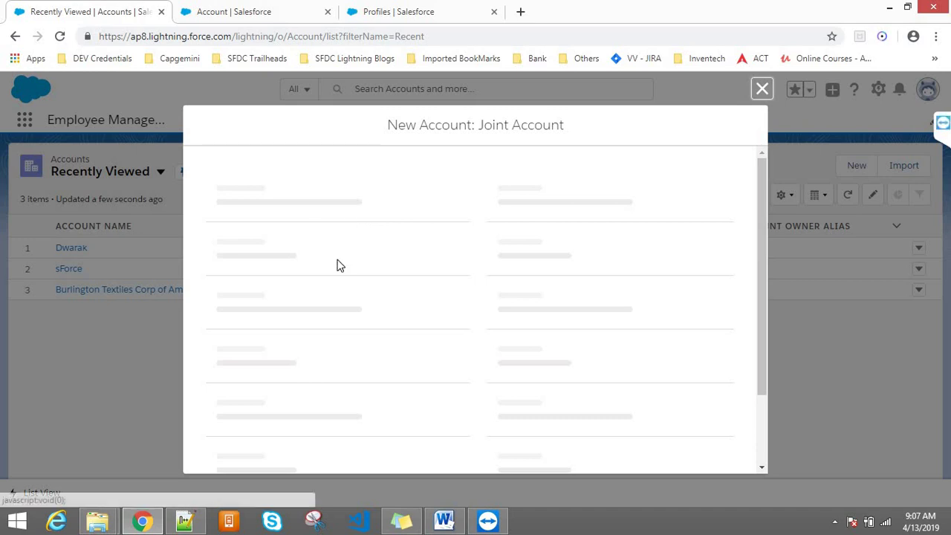
- Review the Account Name, owner and Rating fields, then close the form unsaved
{"action": "left_click_drag", "start_coordinate": [298, 244], "coordinate": [210, 248]}
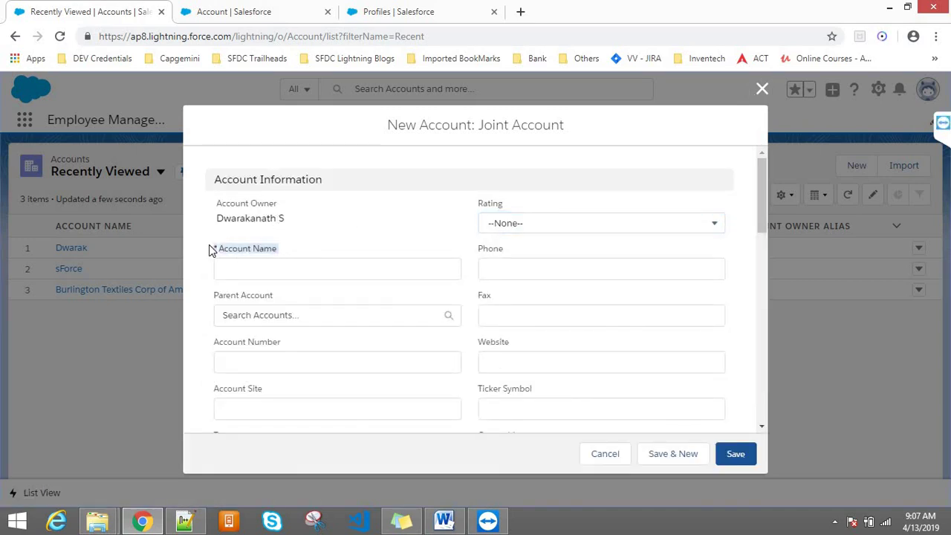
{"action": "left_click", "coordinate": [324, 257]}
{"action": "left_click", "coordinate": [256, 266]}
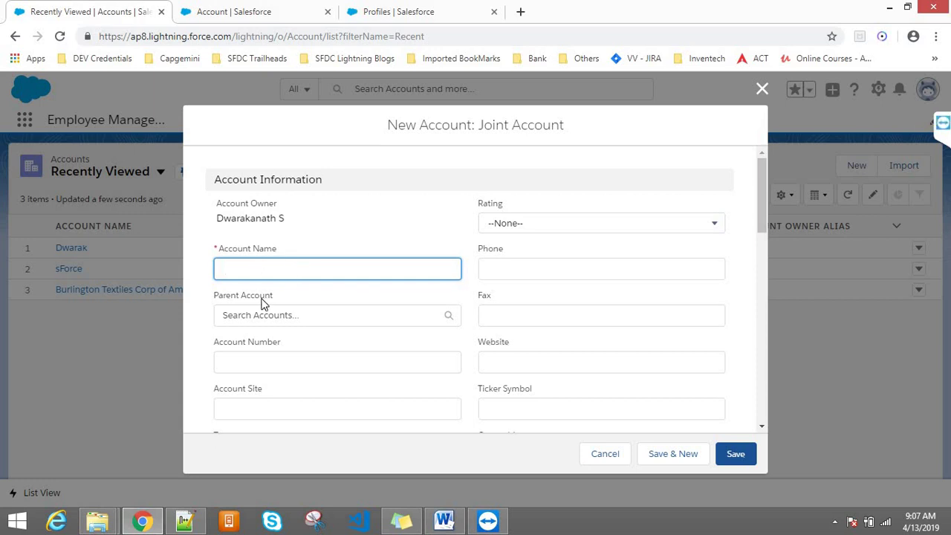
{"action": "left_click", "coordinate": [295, 298]}
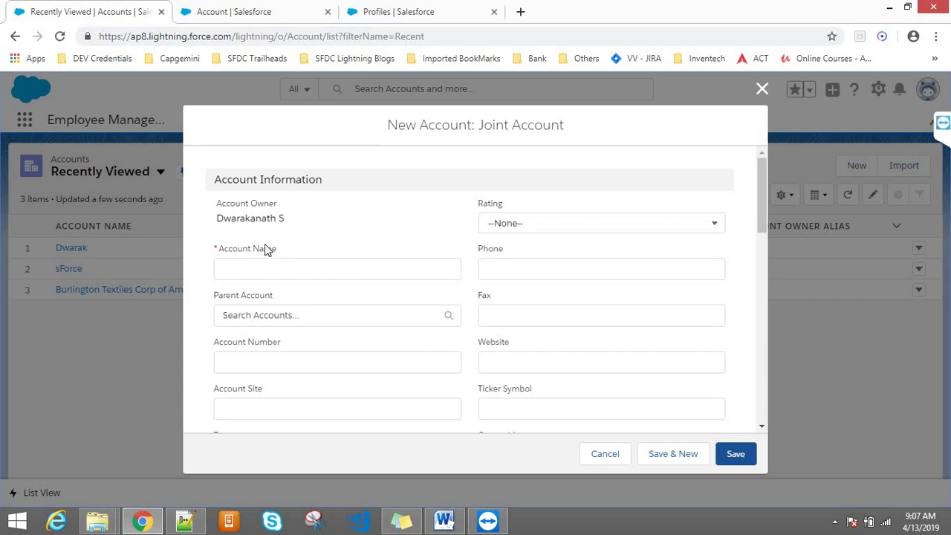
{"action": "left_click_drag", "start_coordinate": [230, 248], "coordinate": [316, 248]}
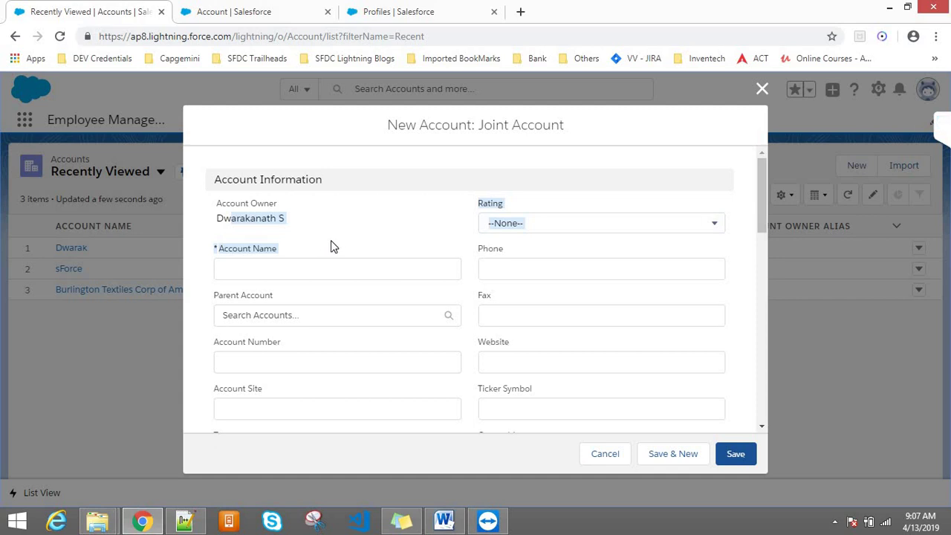
{"action": "left_click", "coordinate": [333, 246]}
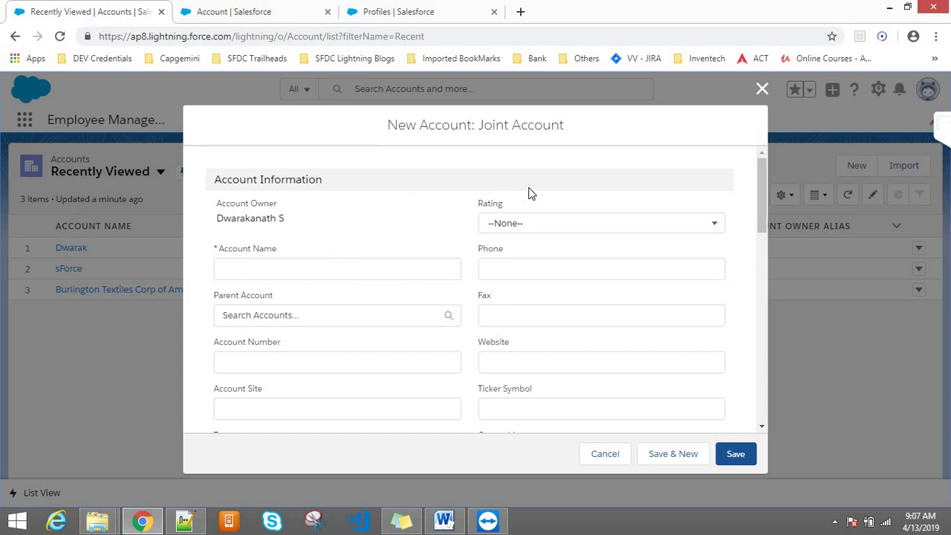
{"action": "triple_click", "coordinate": [456, 202]}
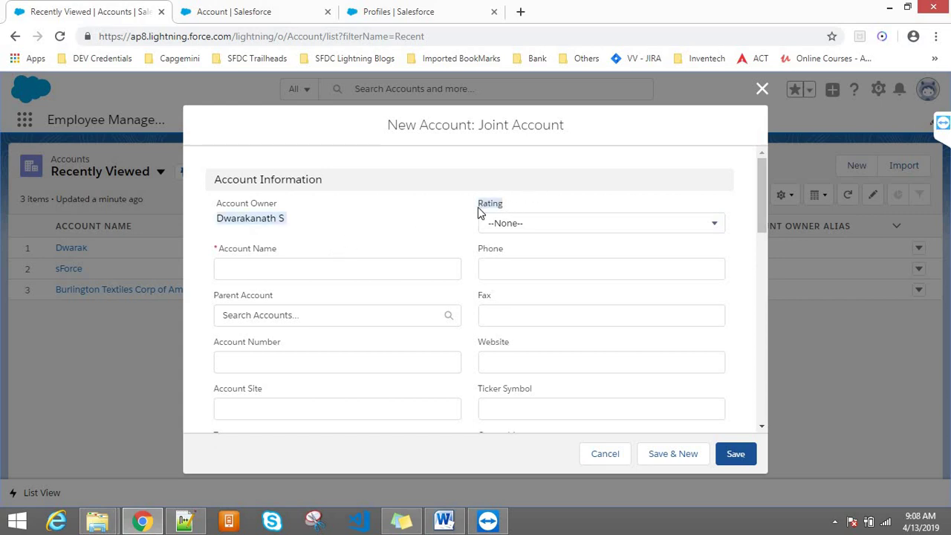
{"action": "left_click", "coordinate": [763, 88]}
{"action": "left_click", "coordinate": [854, 165]}
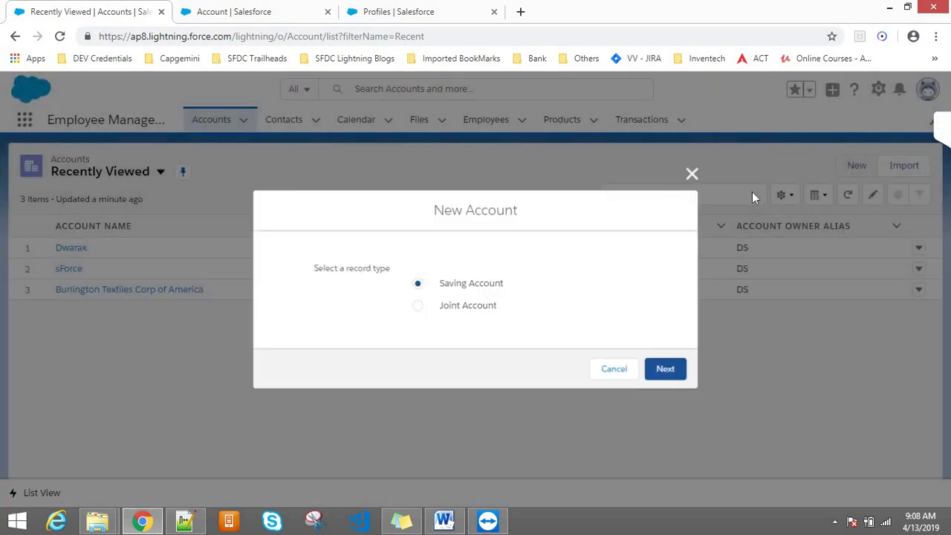
{"action": "left_click", "coordinate": [673, 369]}
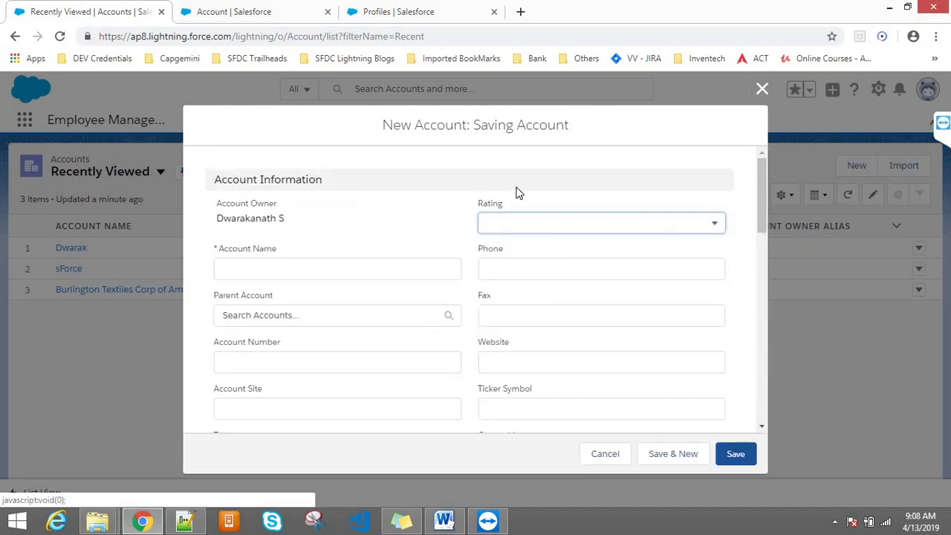
{"action": "double_click", "coordinate": [498, 204]}
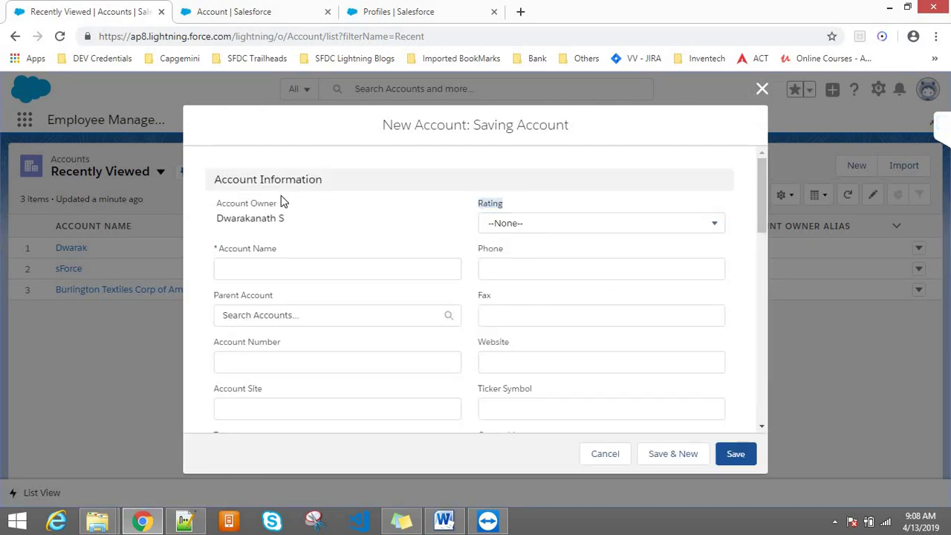
{"action": "triple_click", "coordinate": [246, 206]}
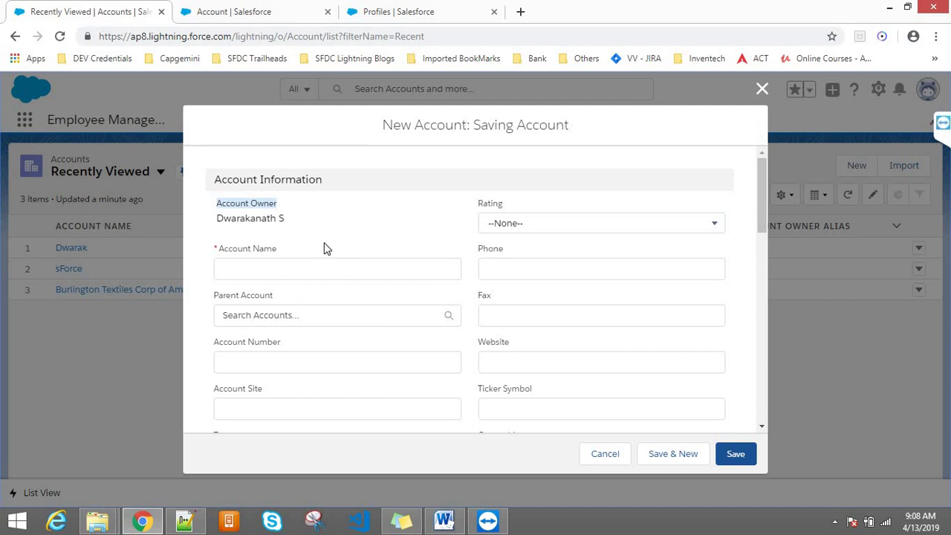
{"action": "left_click_drag", "start_coordinate": [233, 252], "coordinate": [293, 274]}
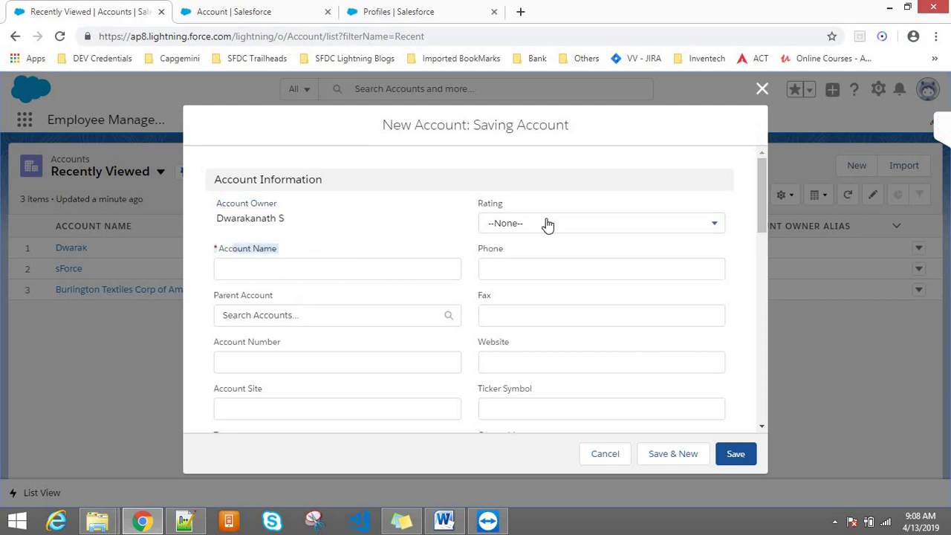
{"action": "left_click", "coordinate": [505, 200]}
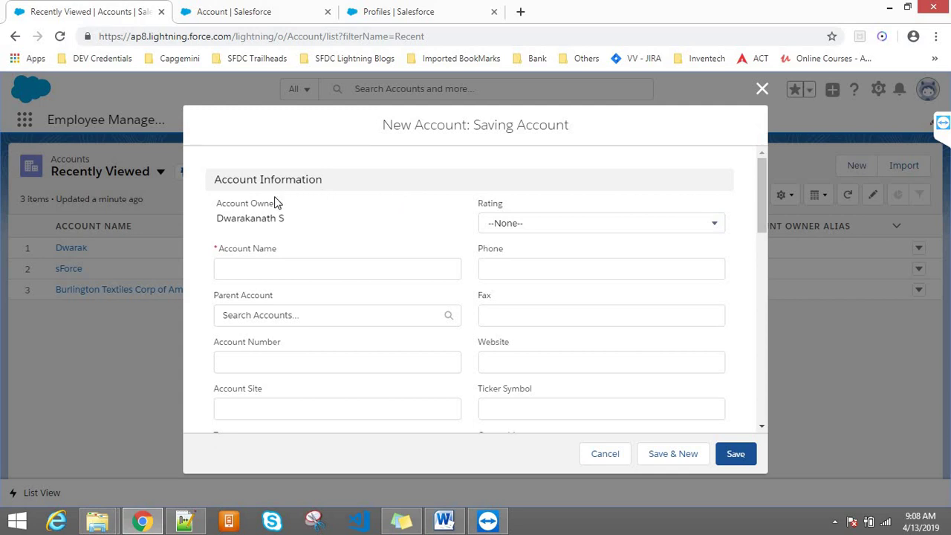
{"action": "left_click_drag", "start_coordinate": [276, 211], "coordinate": [217, 205]}
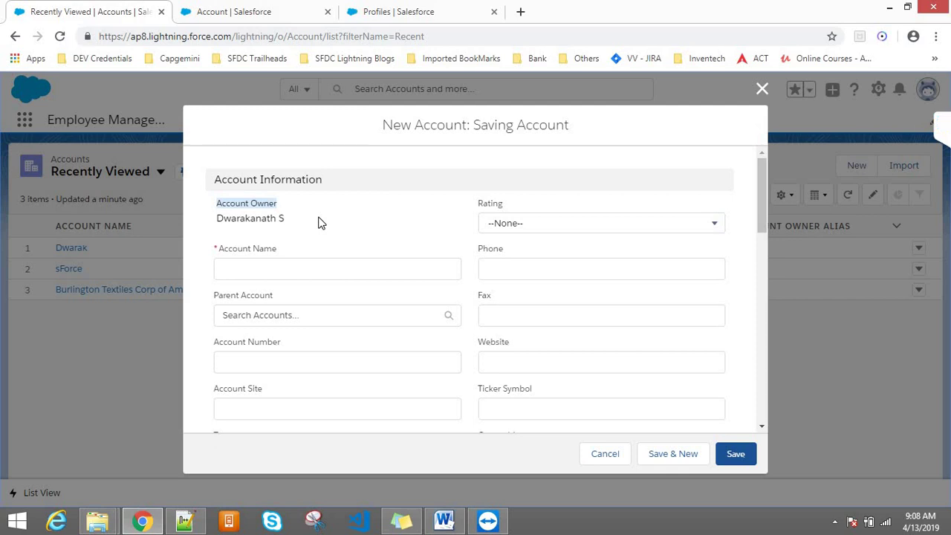
{"action": "left_click", "coordinate": [600, 464]}
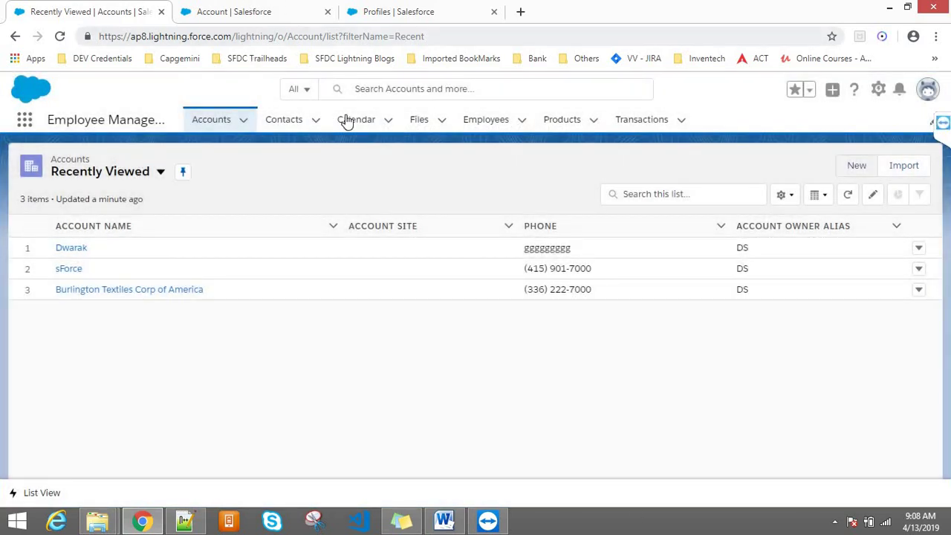
{"action": "left_click", "coordinate": [845, 168]}
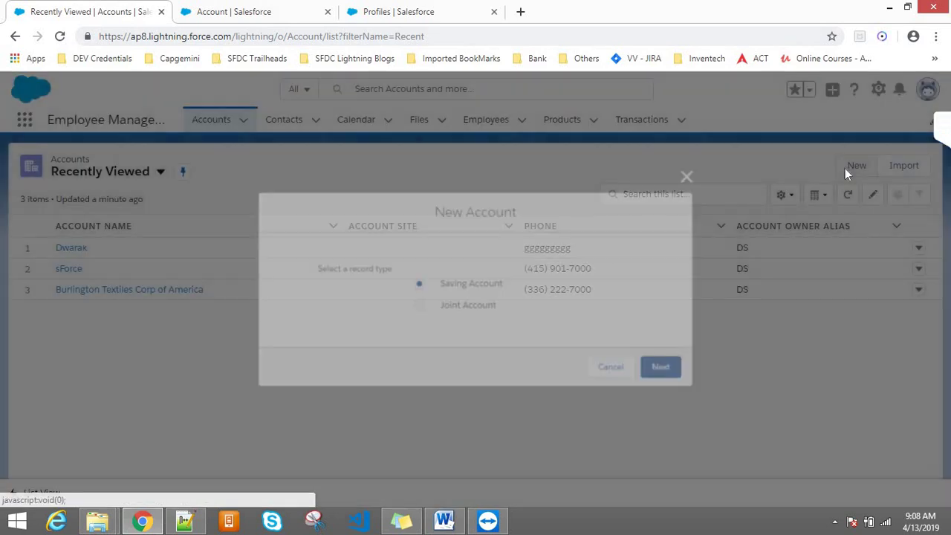
{"action": "left_click", "coordinate": [654, 369]}
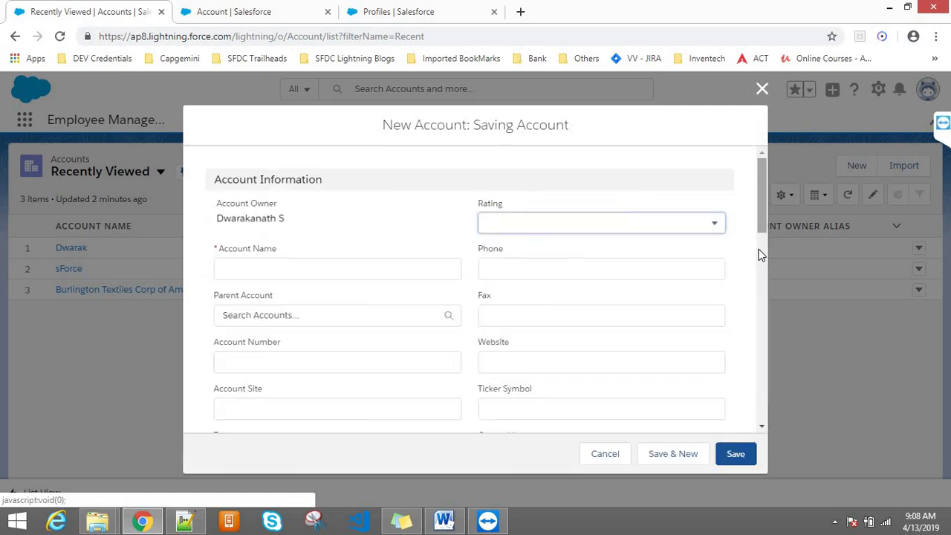
{"action": "mouse_move", "coordinate": [760, 199]}
{"action": "left_mouse_down"}
{"action": "mouse_move", "coordinate": [766, 285]}
{"action": "mouse_move", "coordinate": [761, 209]}
{"action": "left_mouse_up"}
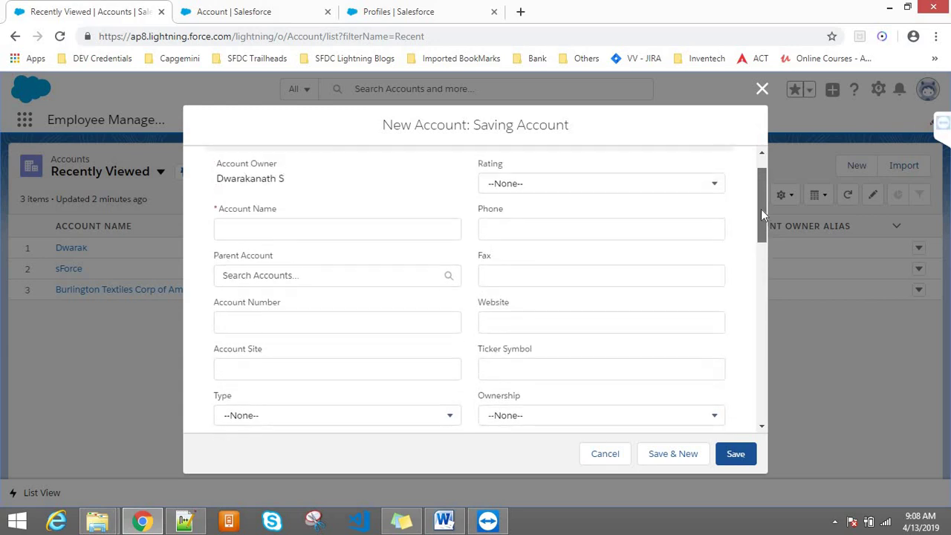
{"action": "left_click", "coordinate": [559, 227]}
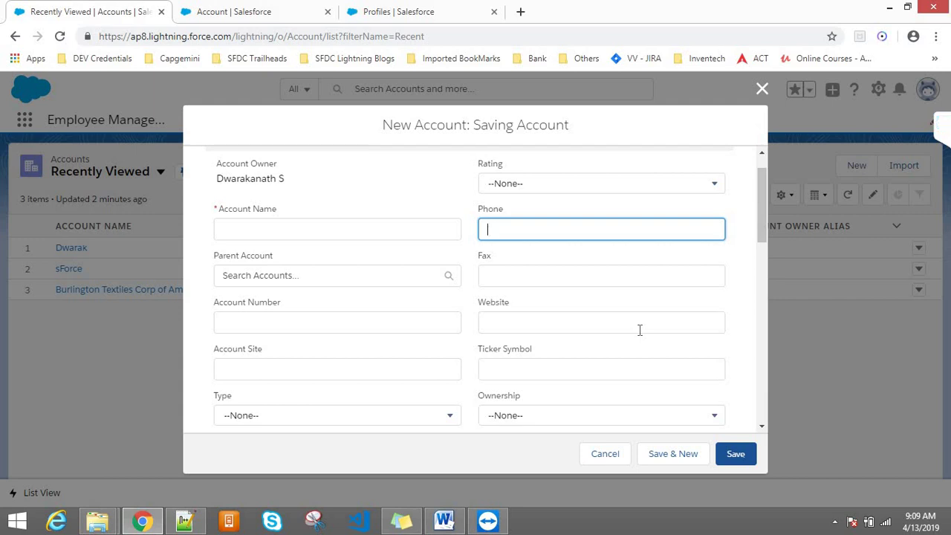
{"action": "type", "text": "234567890"}
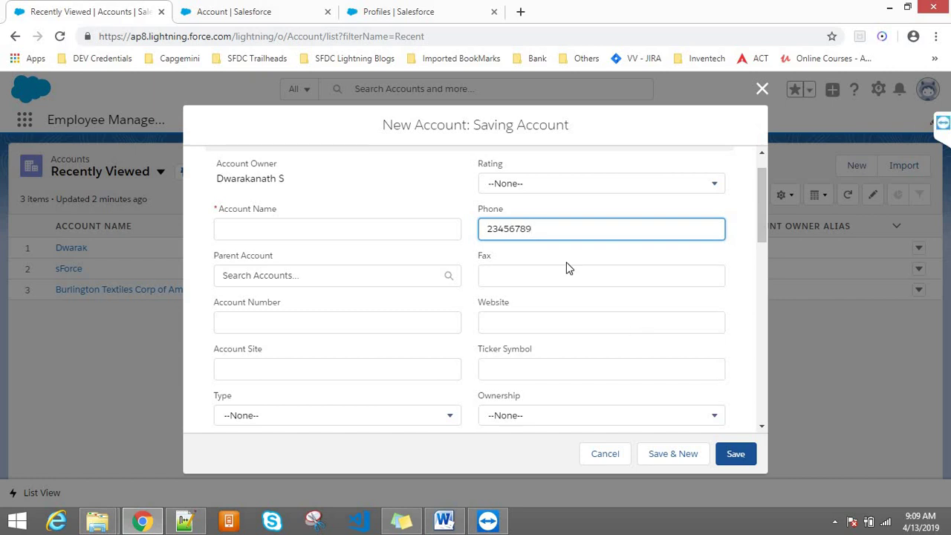
{"action": "key", "text": "BackSpace"}
{"action": "key", "text": "BackSpace"}
{"action": "key", "text": "BackSpace"}
{"action": "key", "text": "BackSpace"}
{"action": "key", "text": "BackSpace"}
{"action": "key", "text": "BackSpace"}
{"action": "key", "text": "BackSpace"}
{"action": "key", "text": "BackSpace"}
{"action": "type", "text": "hhfhj"}
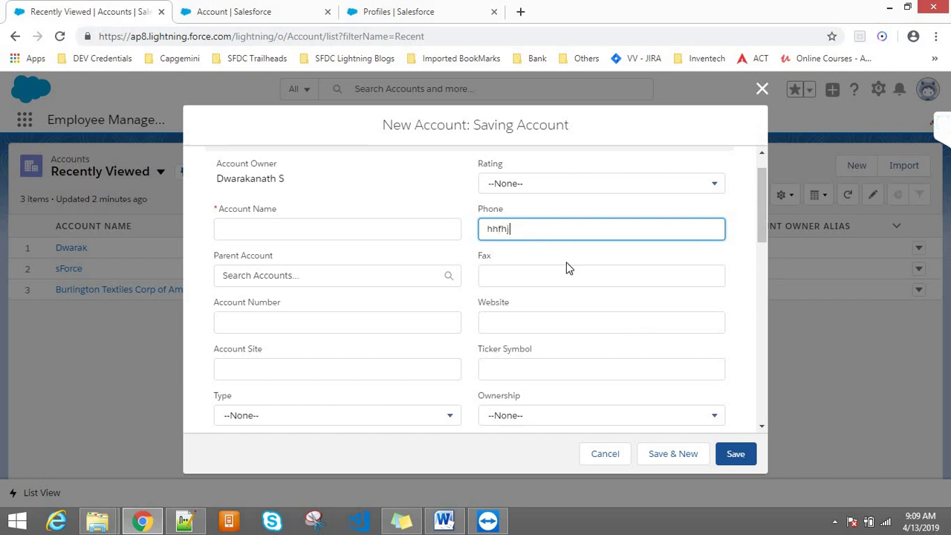
{"action": "double_click", "coordinate": [517, 230]}
{"action": "left_click", "coordinate": [603, 461]}
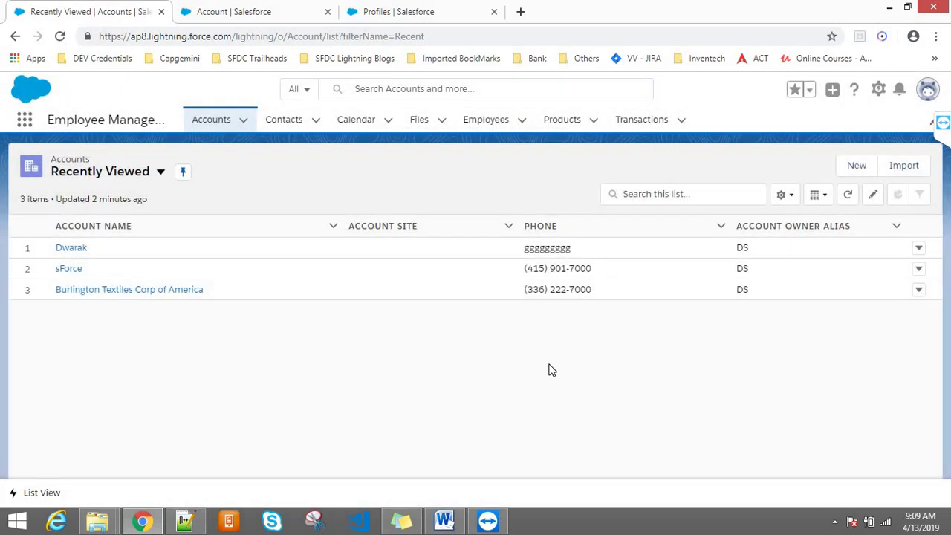
- Log out of the current user and close the login tab to reach Account Record Types
{"action": "left_click", "coordinate": [928, 99]}
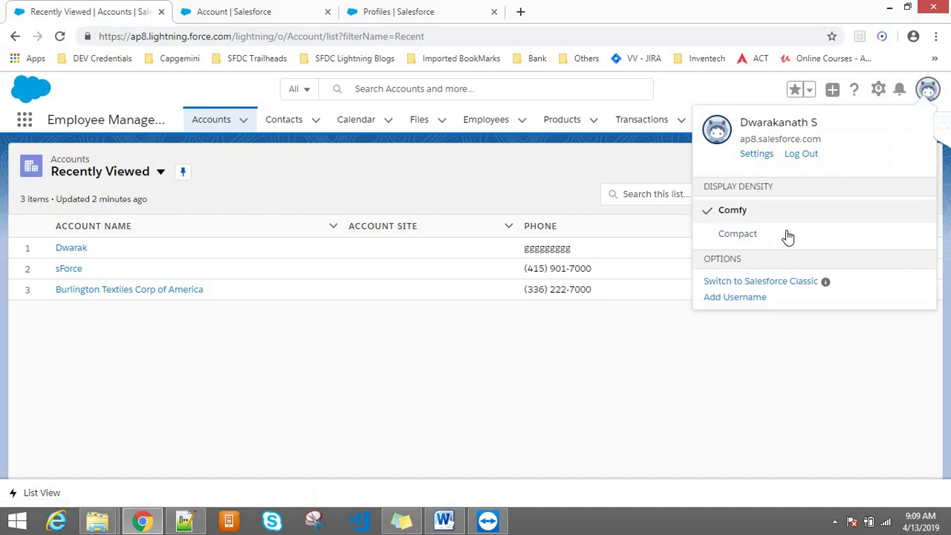
{"action": "left_click", "coordinate": [790, 158]}
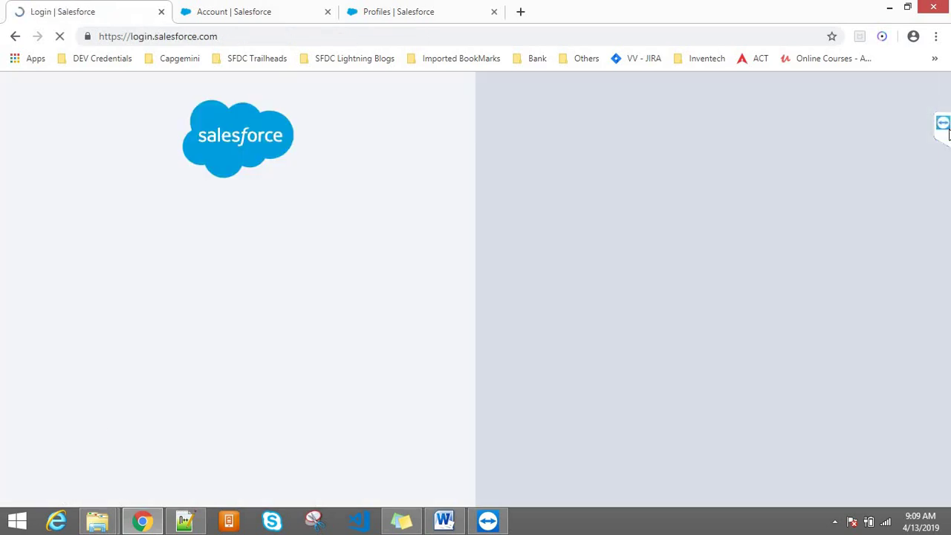
{"action": "left_click", "coordinate": [943, 124]}
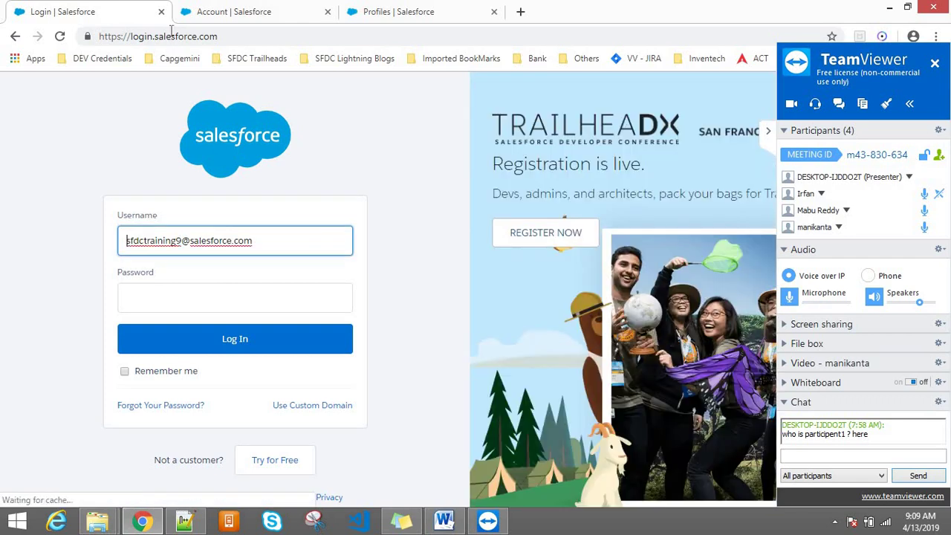
{"action": "left_click", "coordinate": [162, 11]}
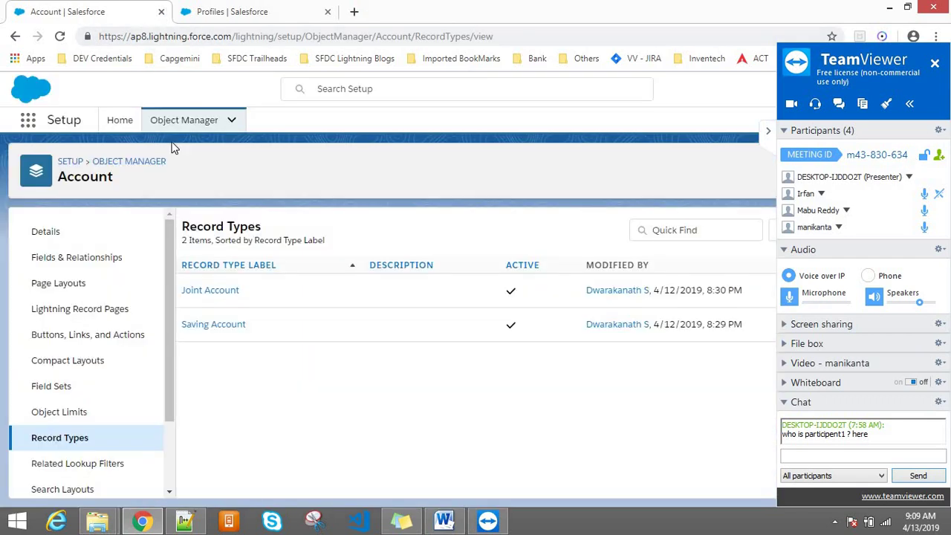